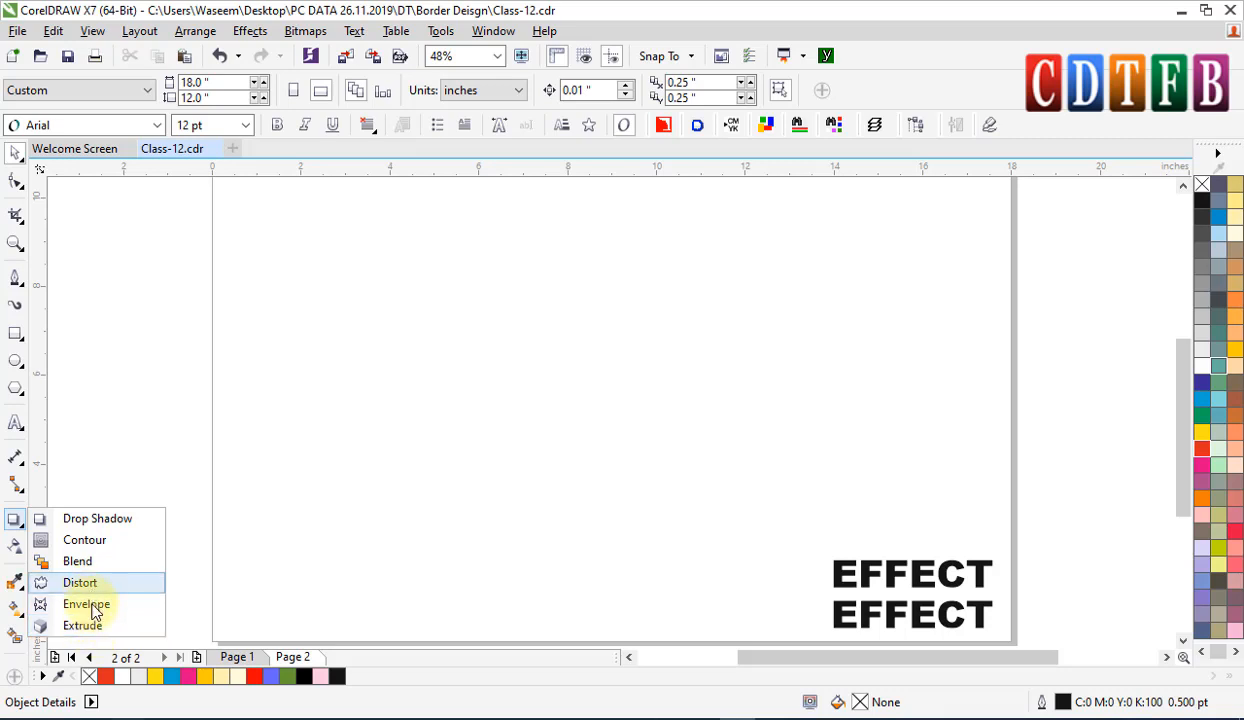
left_click(386, 343)
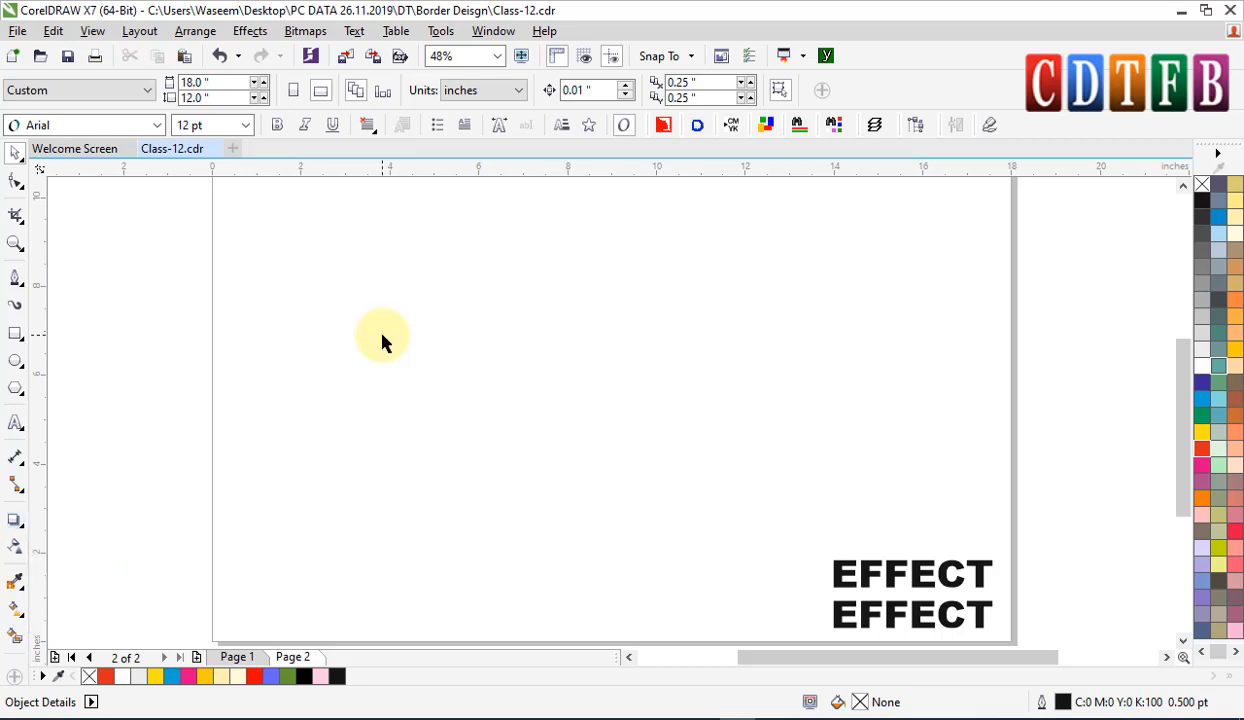
left_click(15, 519)
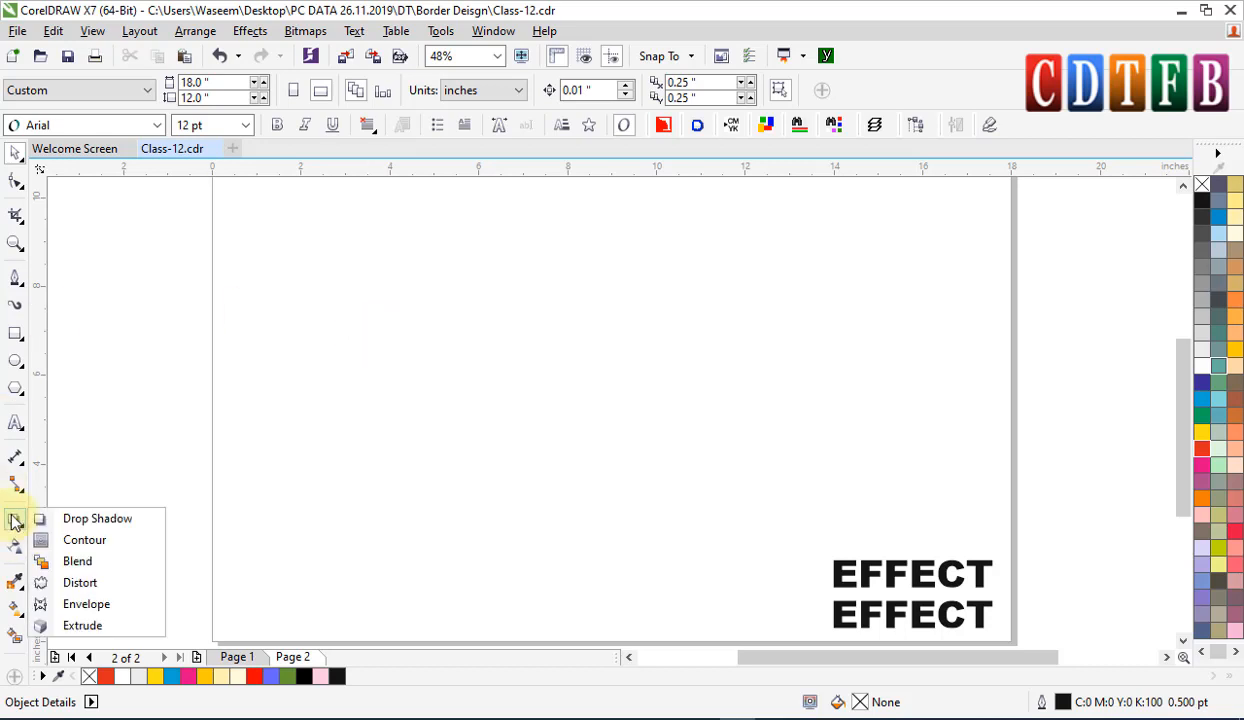
left_click(82, 583)
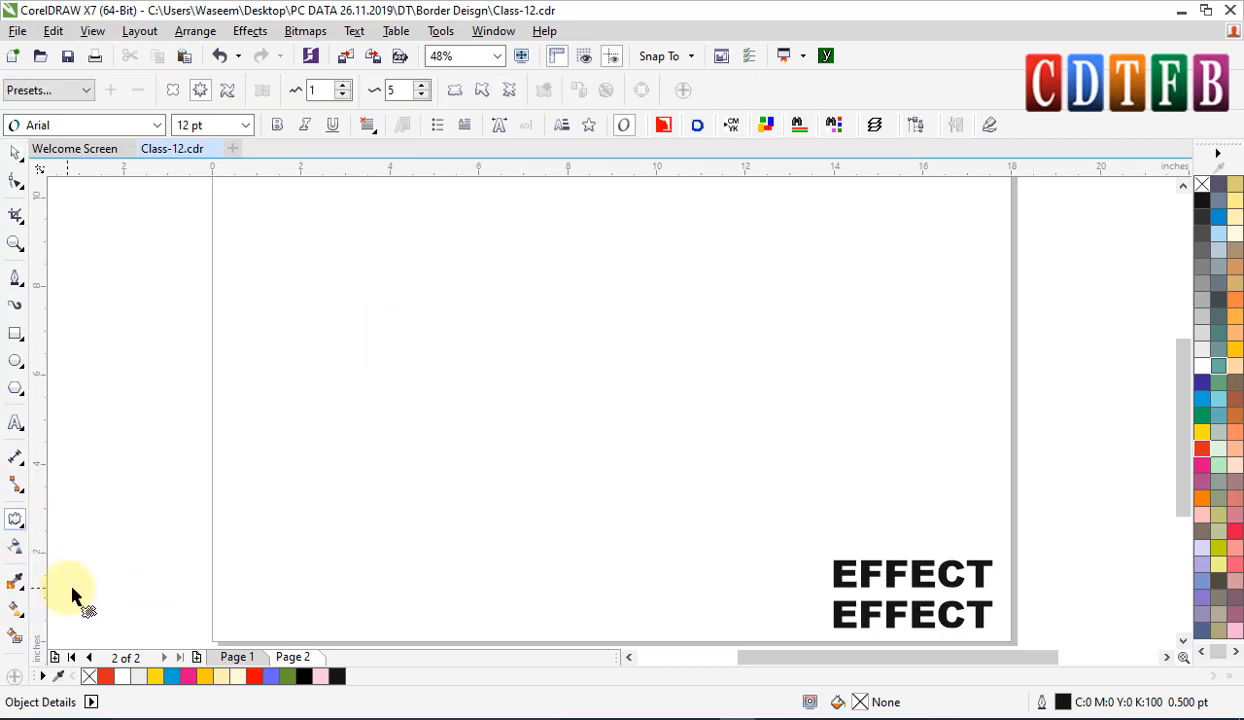
left_click(17, 152)
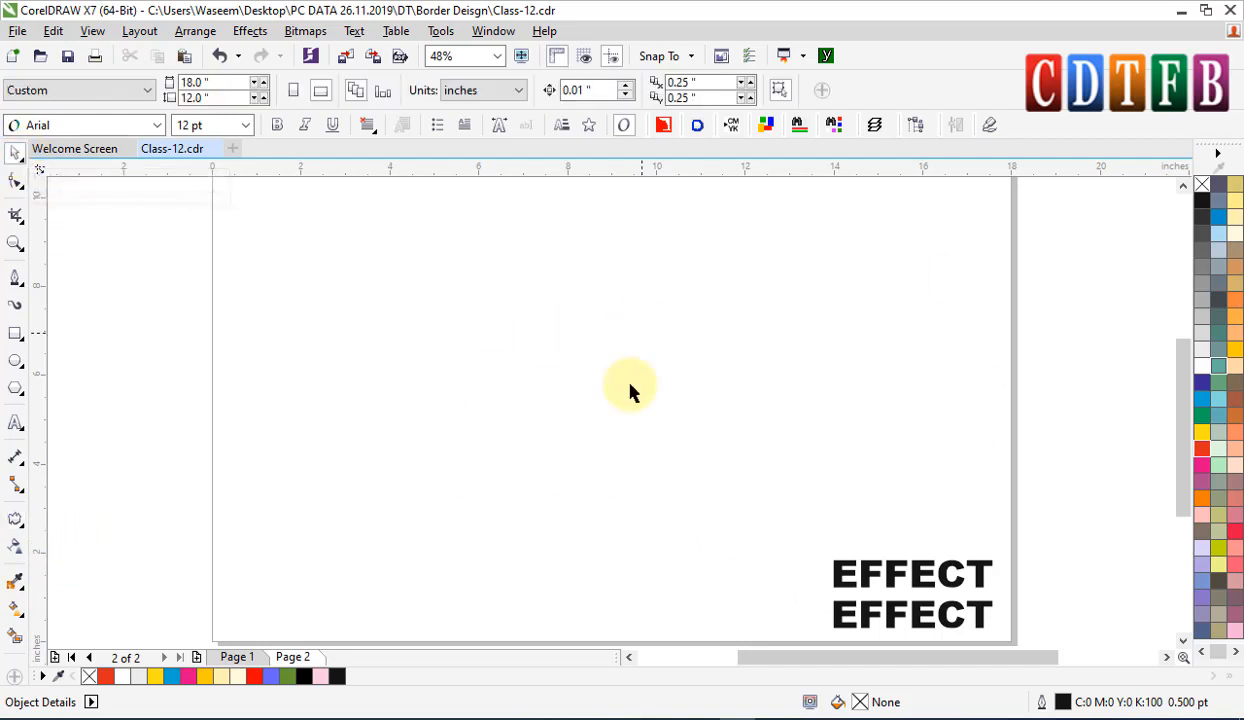
- Draw a circle about 2.8 inches across and, beside it, a square about 2.56 inches wide
left_click(15, 361)
left_click_drag(276, 272, 405, 378)
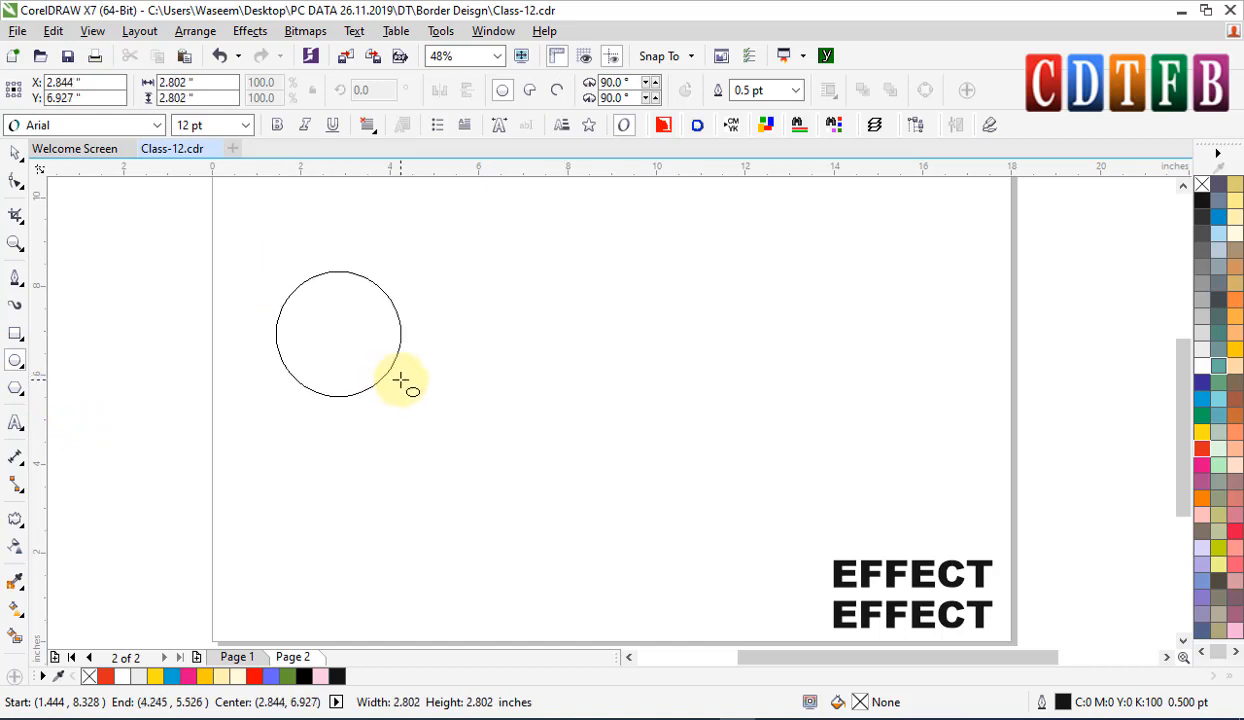
left_click(15, 334)
left_click_drag(452, 283, 566, 360)
key("space")
key("F2")
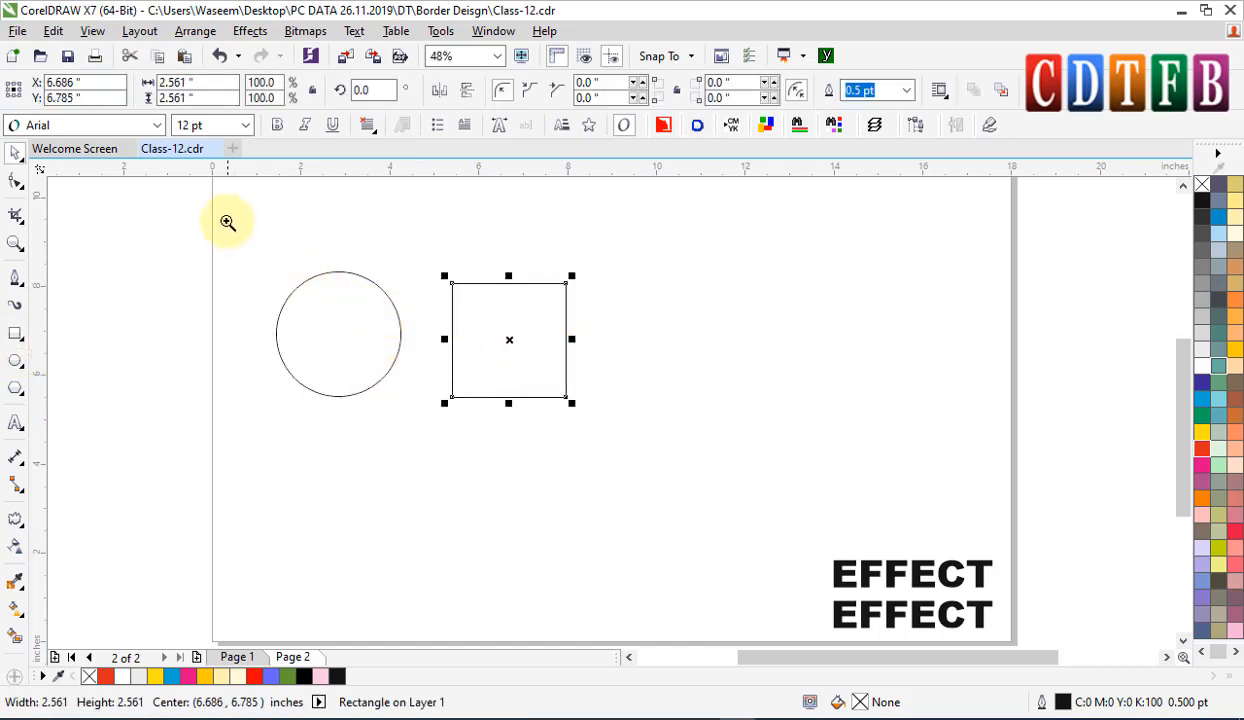
left_click_drag(228, 217, 645, 455)
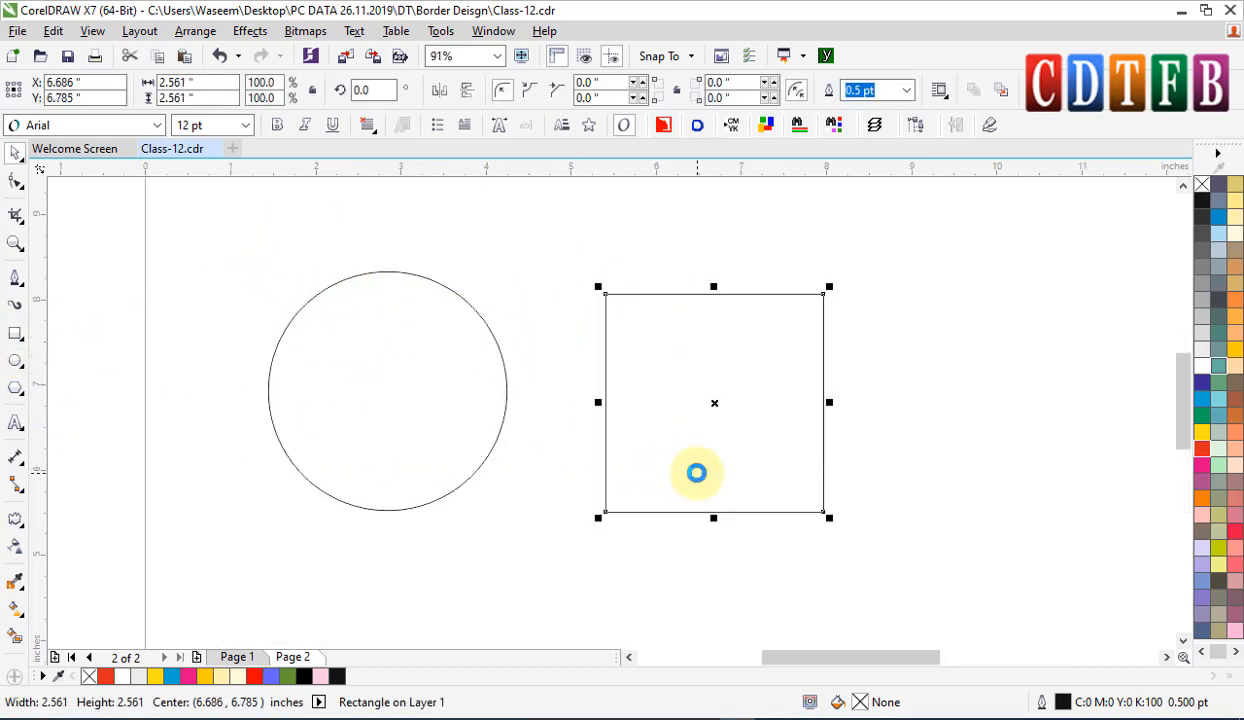
- Move the circle and square up the page and space them apart, with centres at about X 4.74 and X 11.39 inches
left_click(403, 405, "shift")
scroll(530, 418, "down", 2)
left_click_drag(530, 418, 789, 338)
left_click(877, 364)
key("F2")
left_click_drag(436, 250, 979, 452)
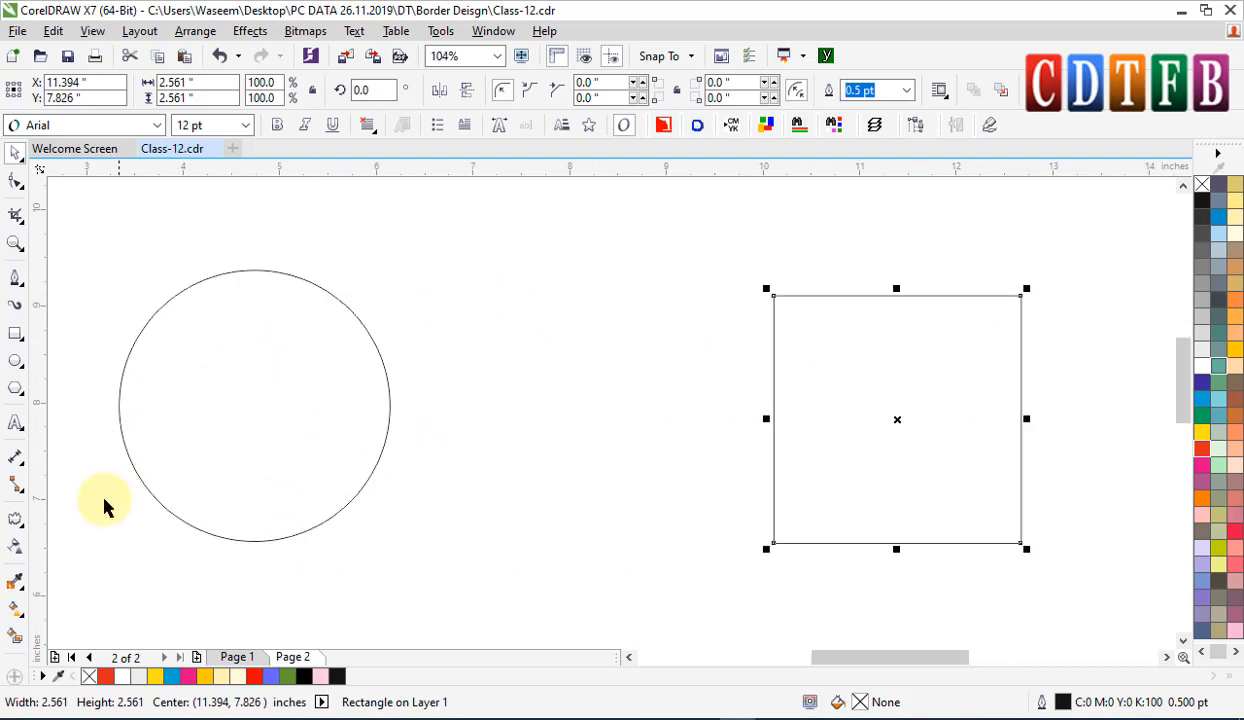
- Try the Zipper distortion preset on the circle twice, undoing it each time
left_click(18, 524)
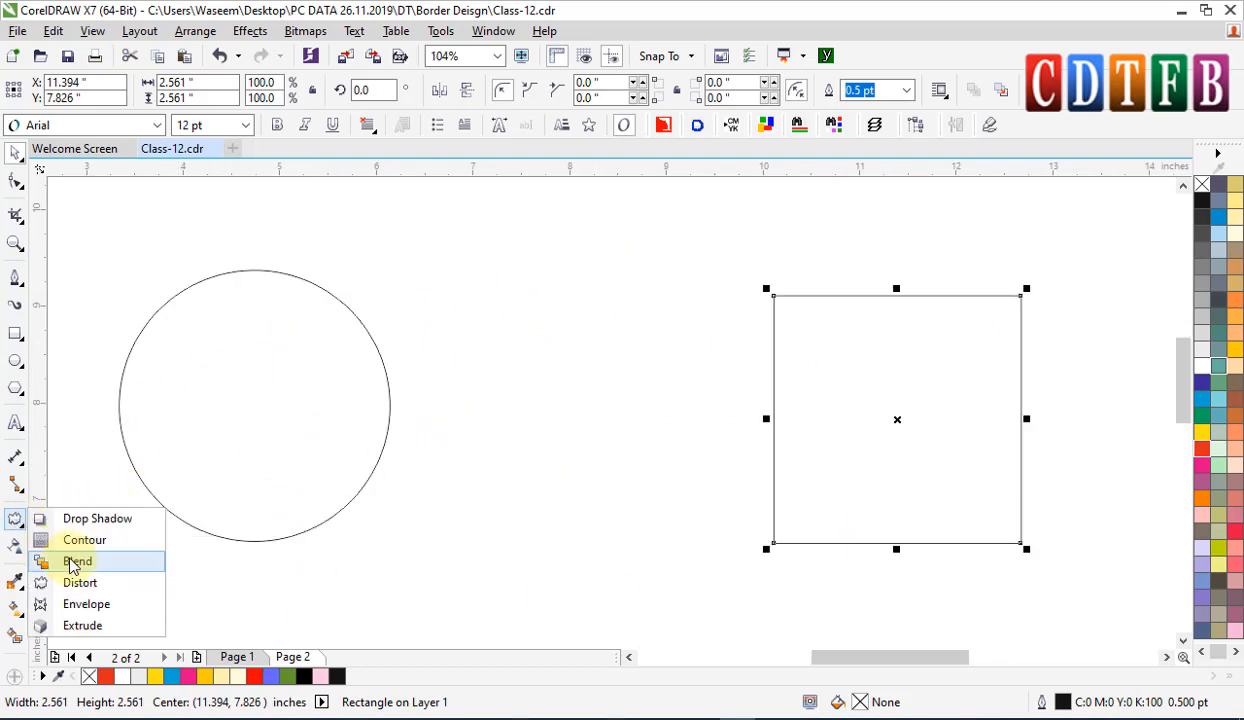
left_click(82, 585)
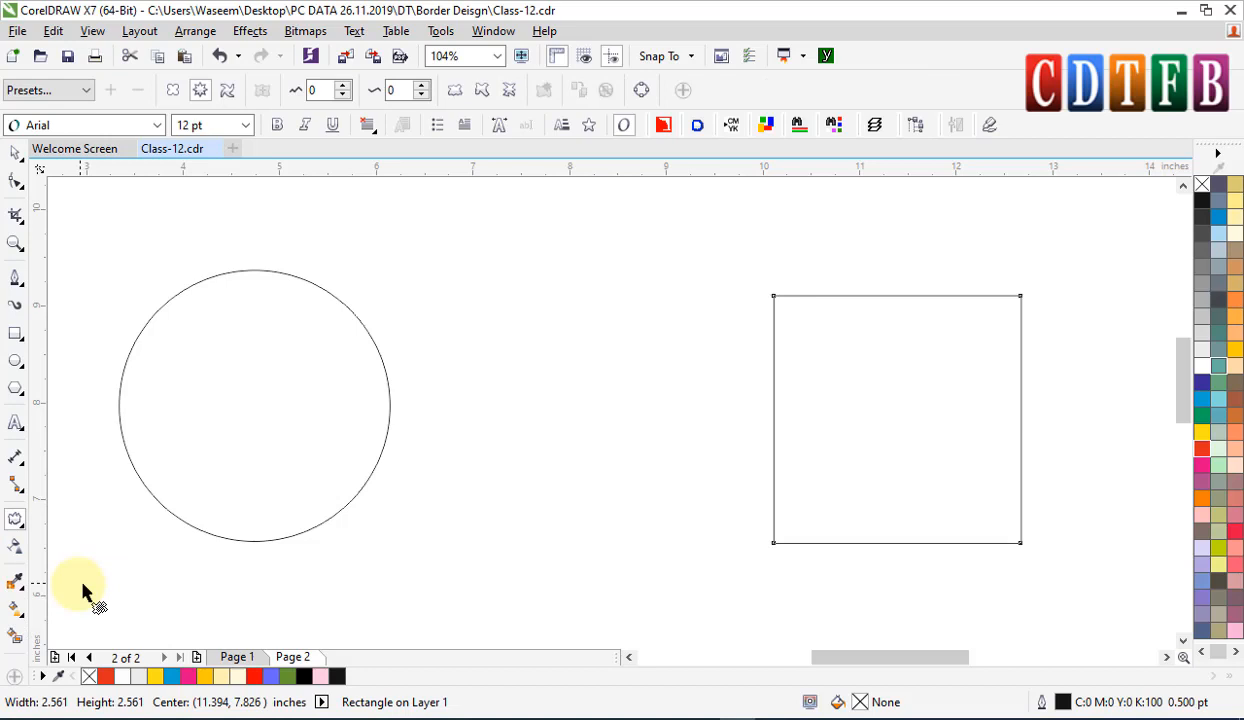
left_click(272, 385)
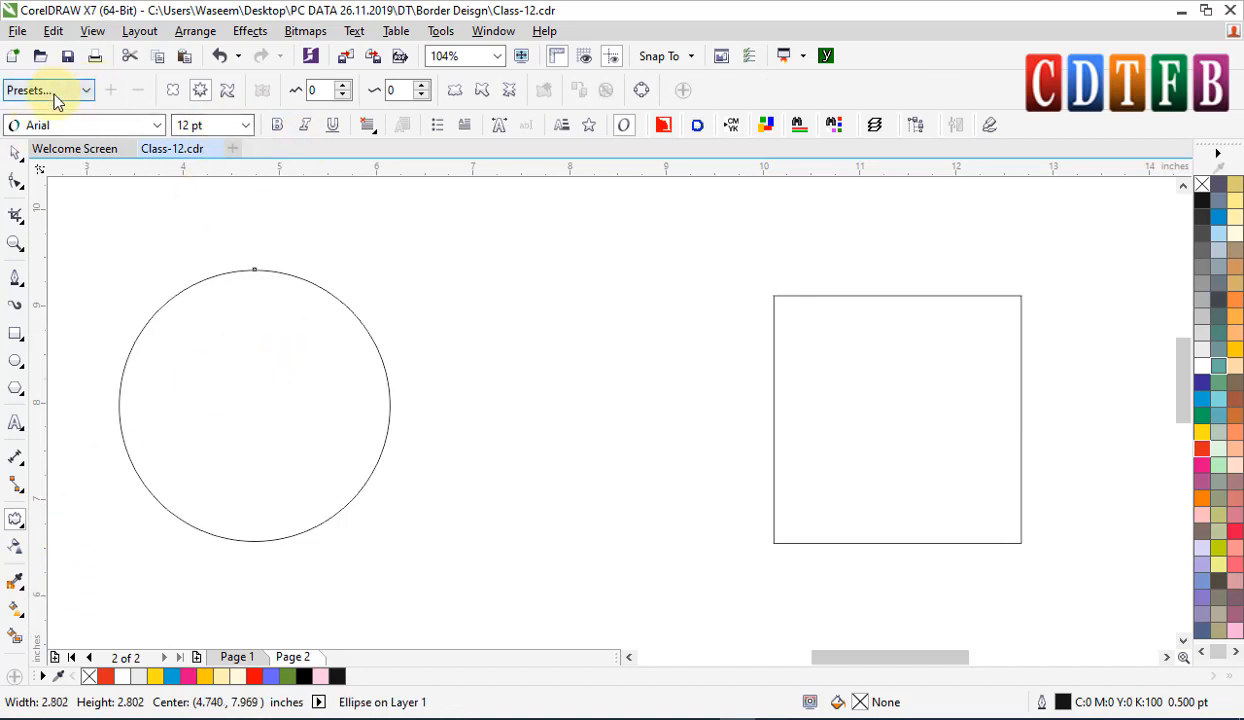
left_click(87, 91)
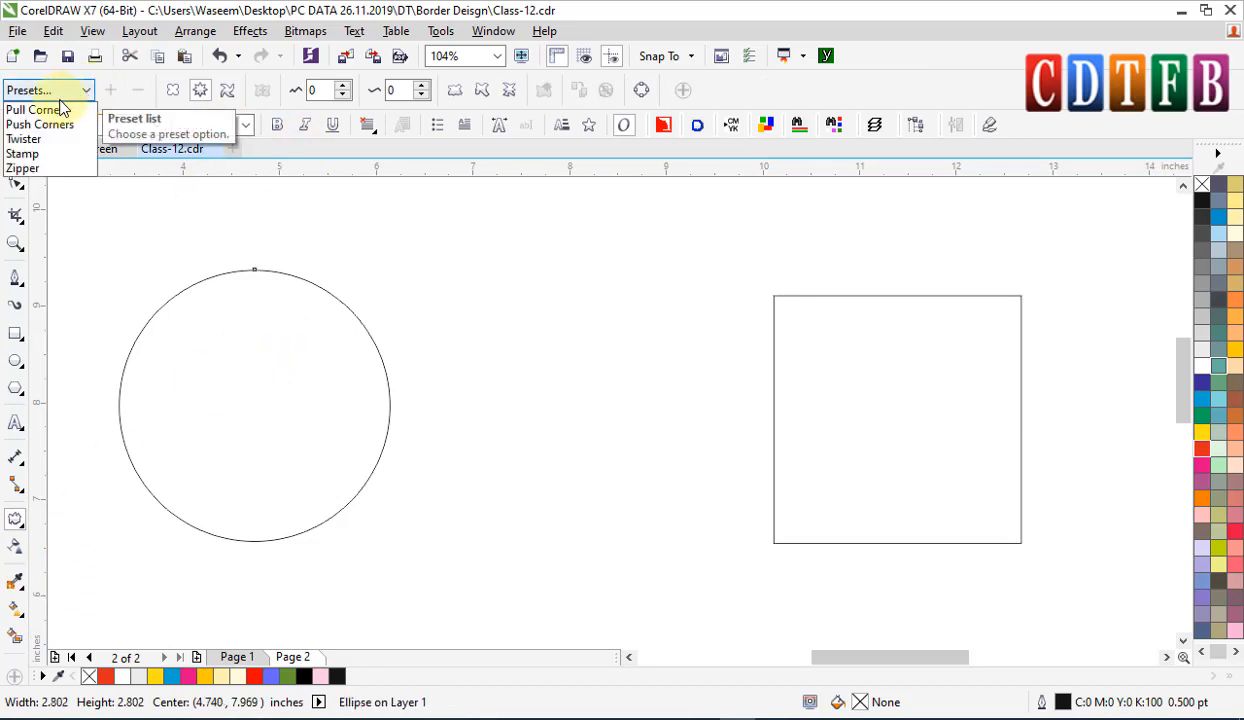
left_click(55, 170)
scroll(366, 341, "down", 2)
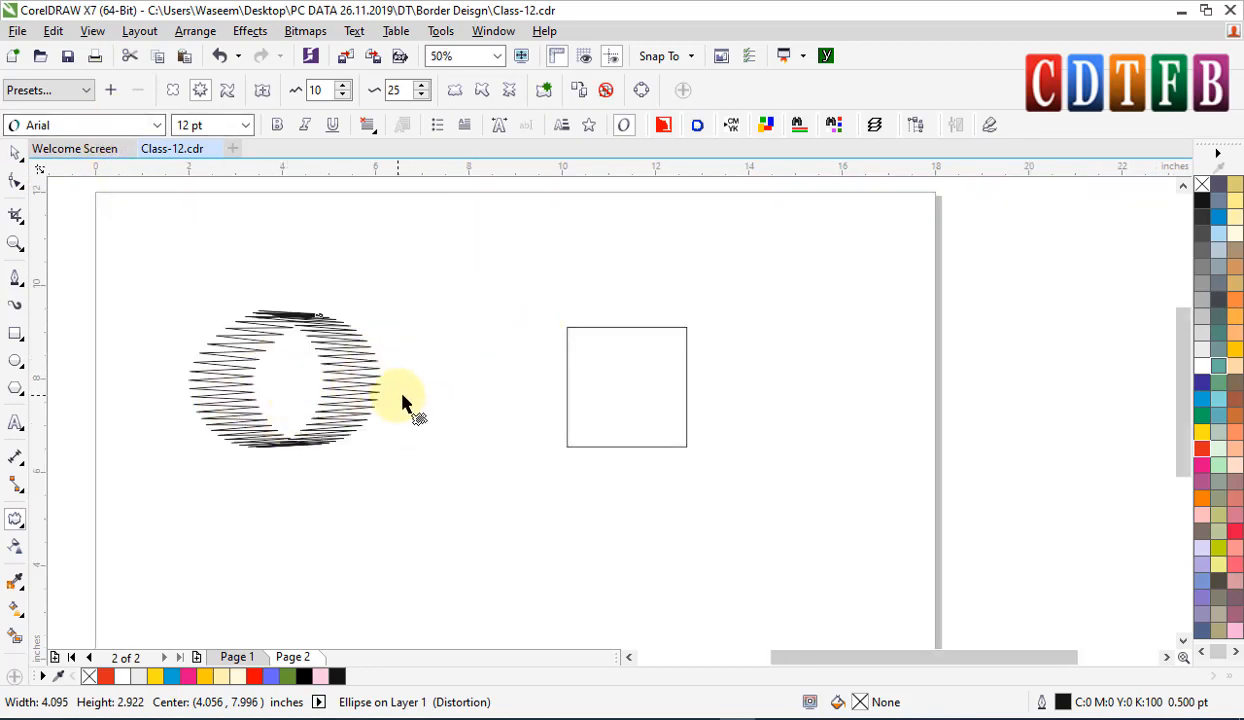
key("ctrl+z")
left_click(85, 92)
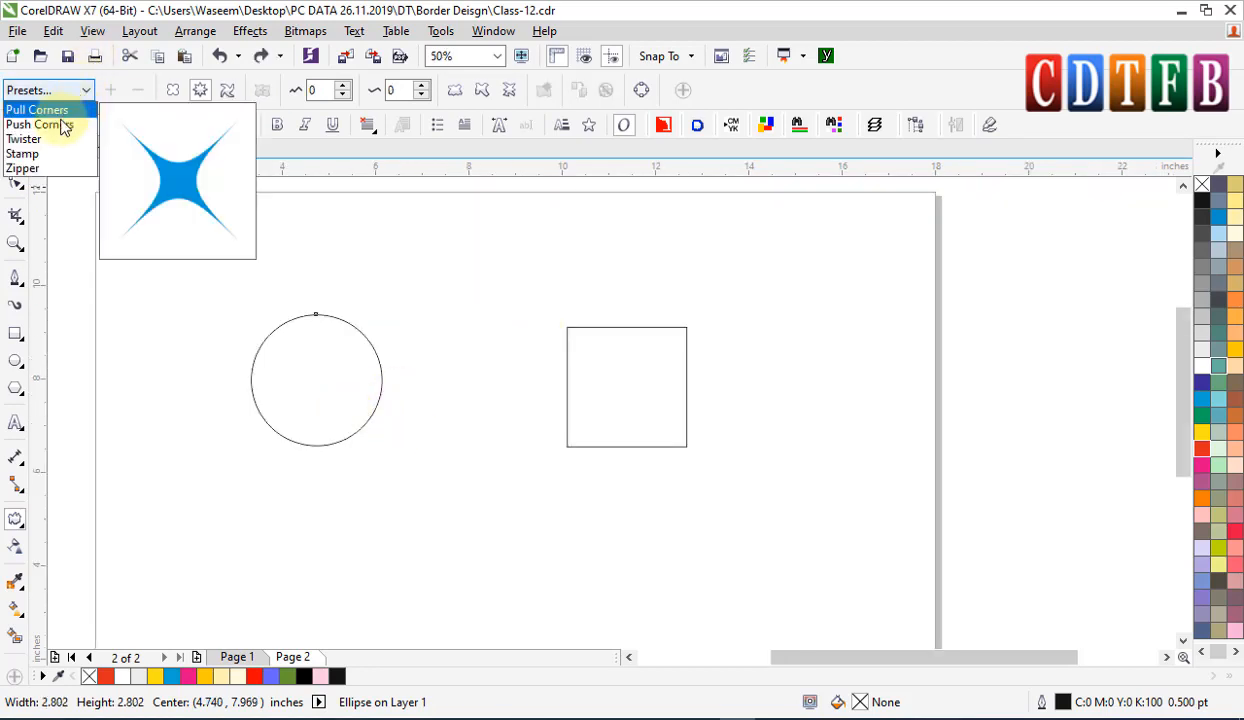
left_click(55, 168)
key("ctrl+z")
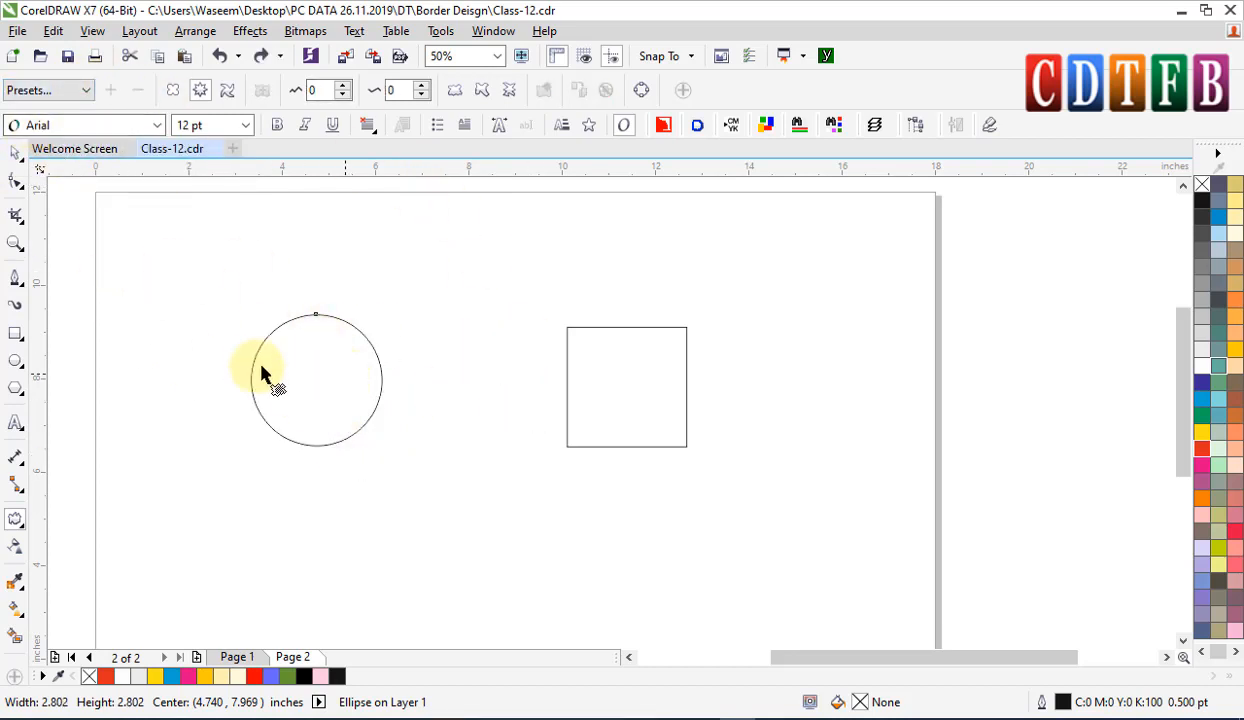
- Move the circle and square together straight down by about 2.85 inches
key("space")
left_click(626, 386, "shift")
left_click_drag(626, 386, 619, 519)
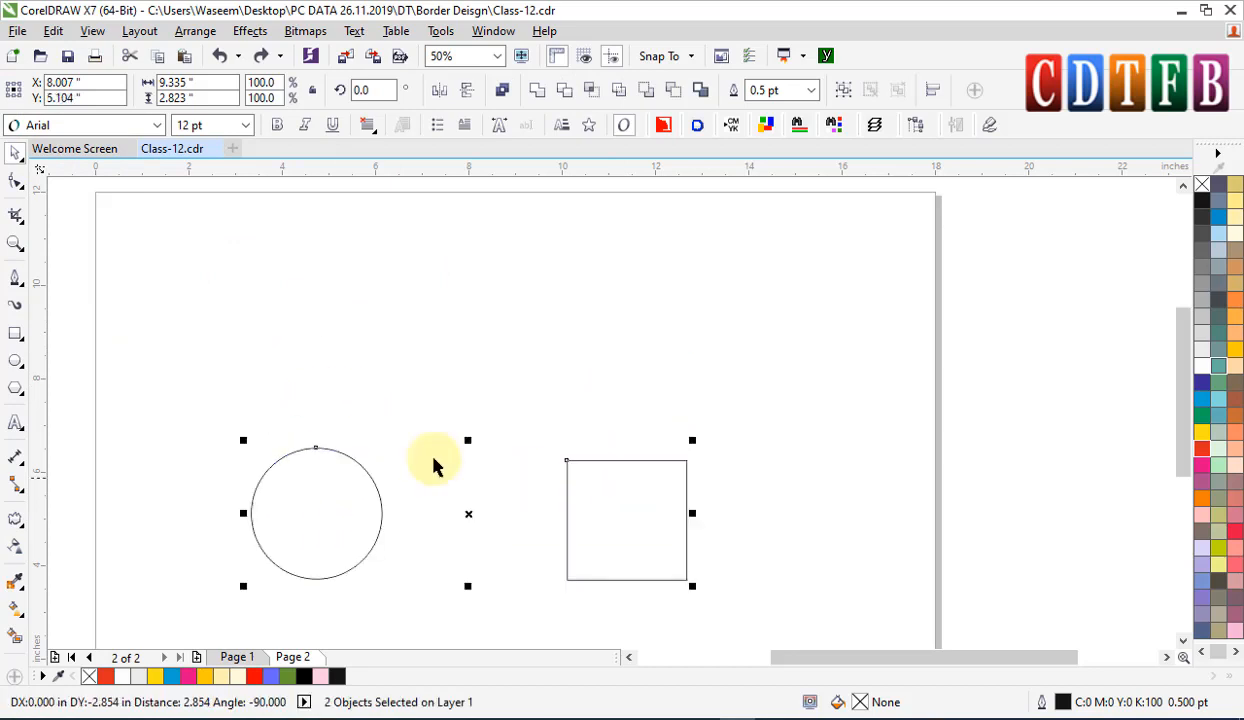
- Copy the circle into an evenly spaced row of five near the page's upper edge and scale the row to about 79.5%
left_click(286, 539)
left_click_drag(316, 513, 342, 278)
key("ctrl+r")
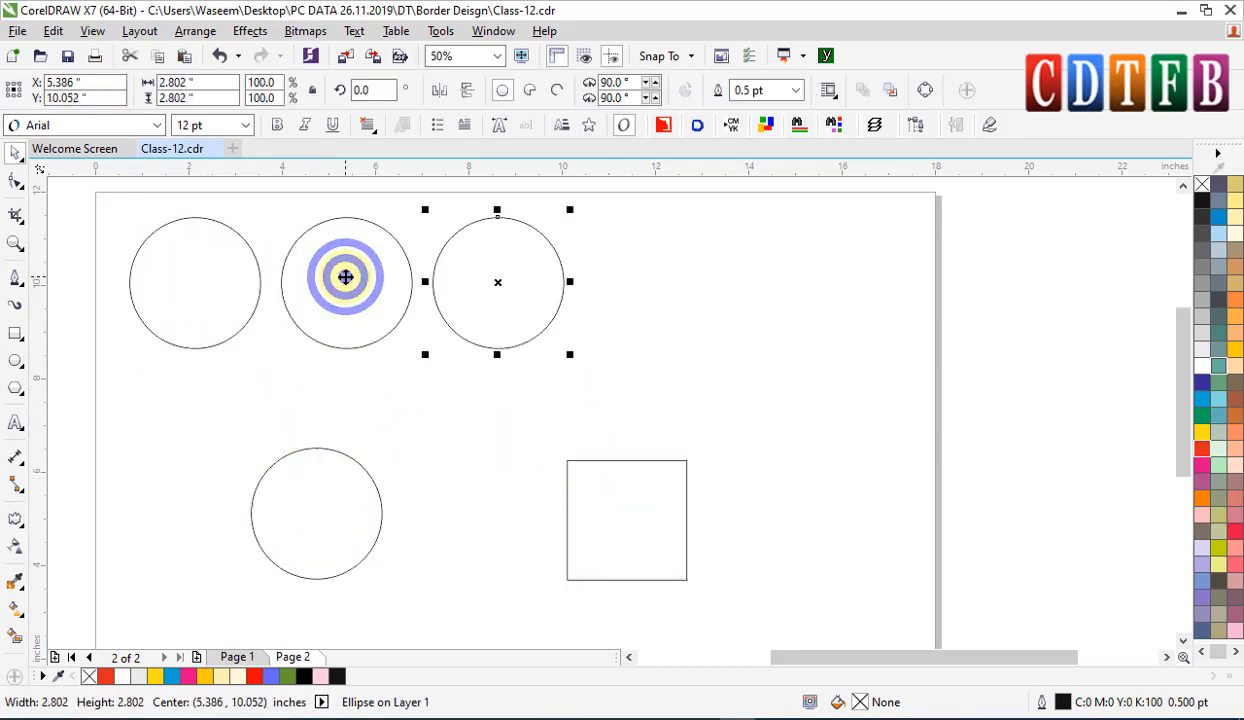
key("ctrl+r")
key("ctrl+r")
left_click_drag(945, 405, 242, 240)
left_click(389, 325)
- Fill the first three circles of the row green, blue and amber, and remove the green circle's outline
left_click(355, 300)
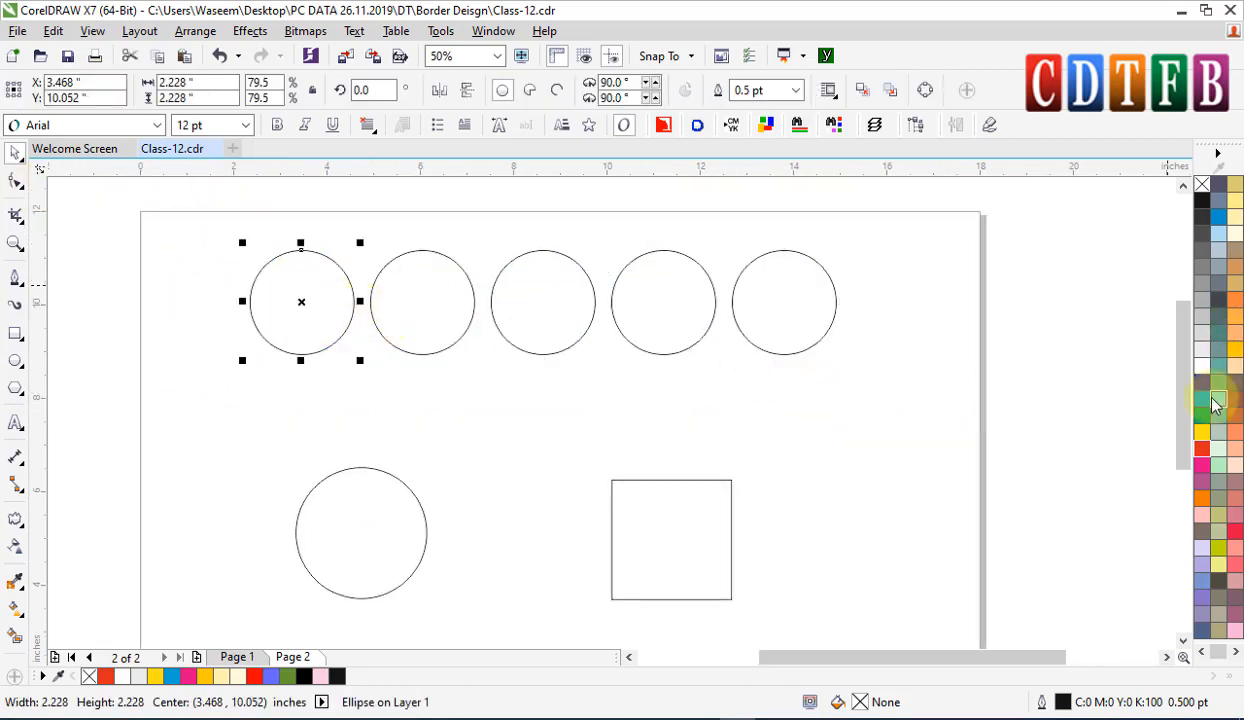
left_click(1202, 414)
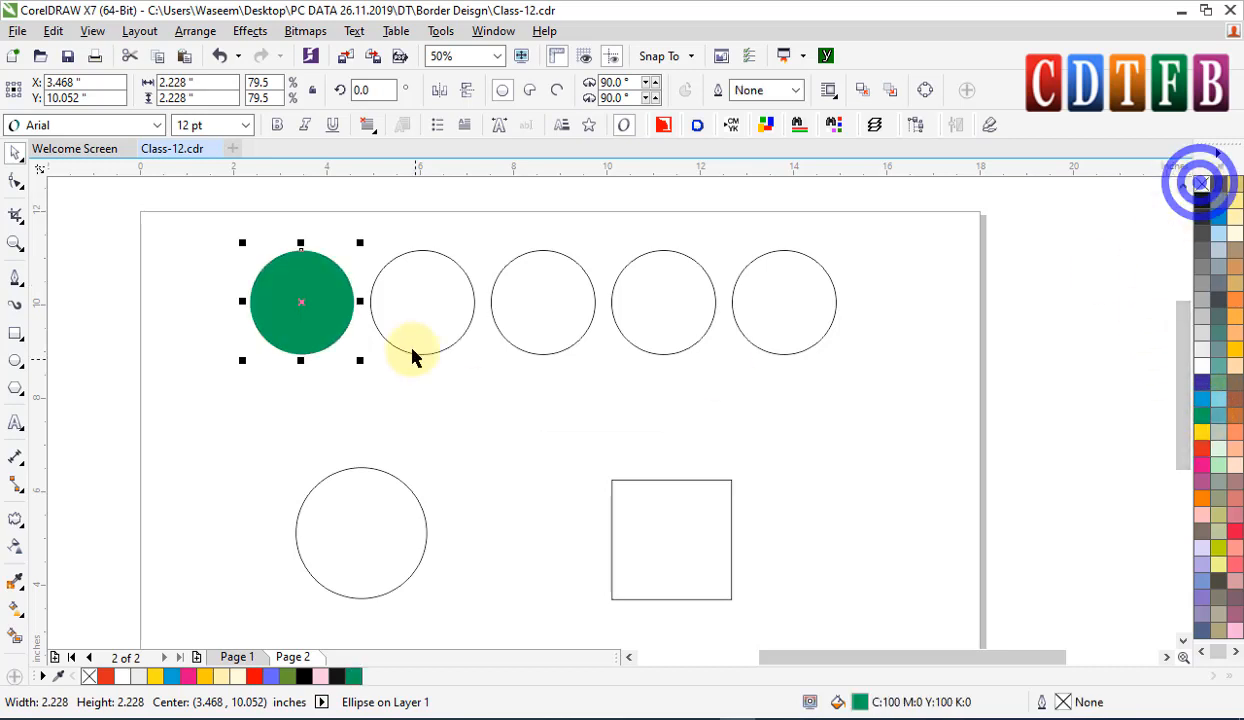
left_click(411, 350)
left_click(1202, 403)
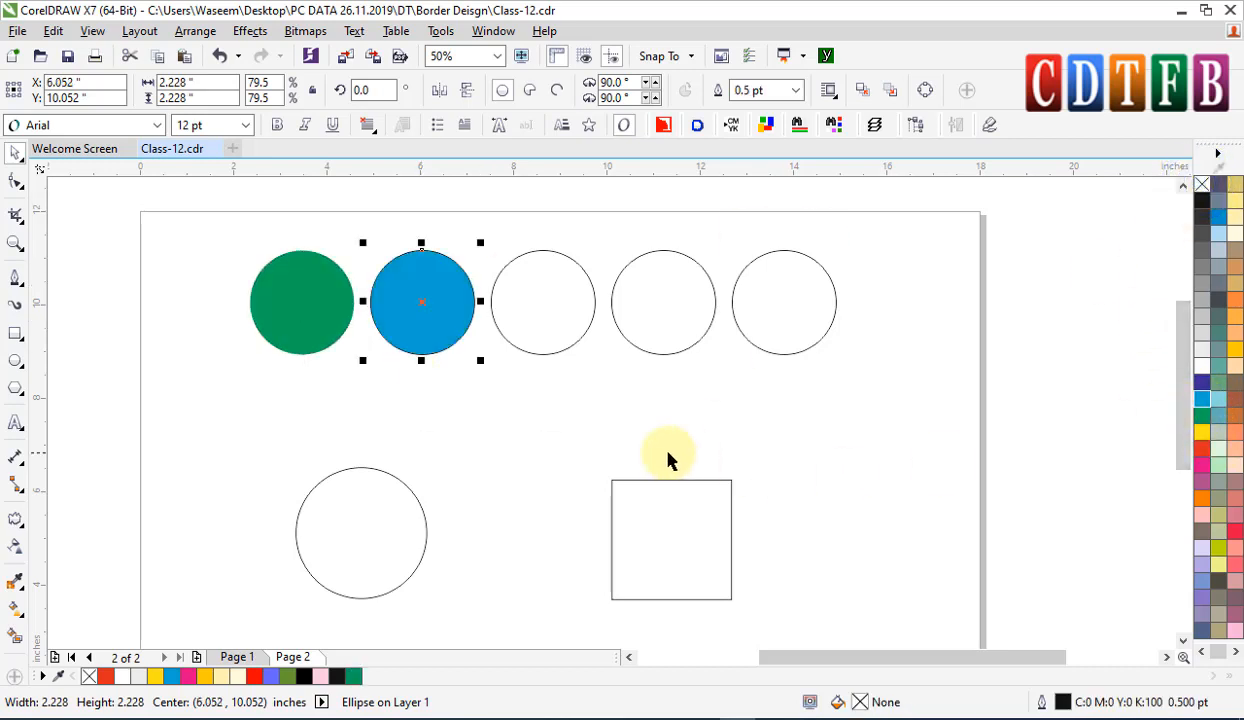
left_click(575, 392)
left_click(592, 318)
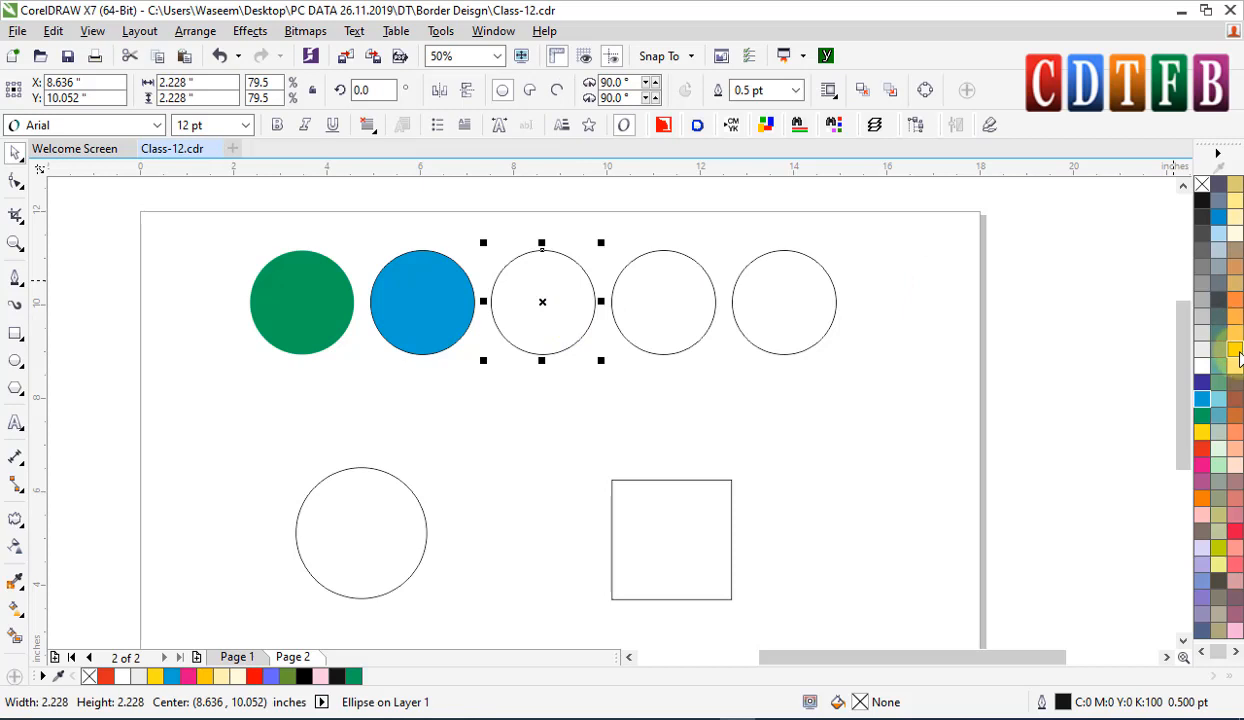
left_click(1236, 352)
- Recolour the second circle red and remove the outlines from the three filled circles
left_click(1000, 394)
left_click(415, 310)
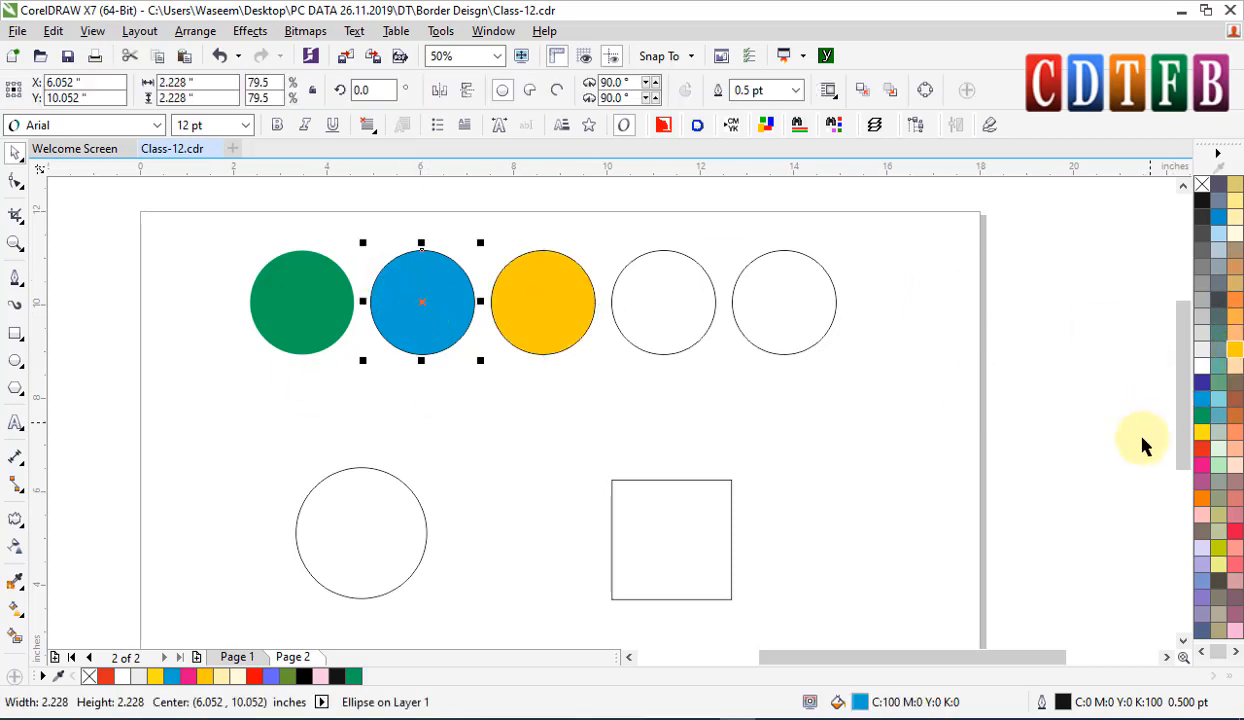
left_click(1202, 459)
left_click(1078, 431)
left_click_drag(226, 234, 602, 360)
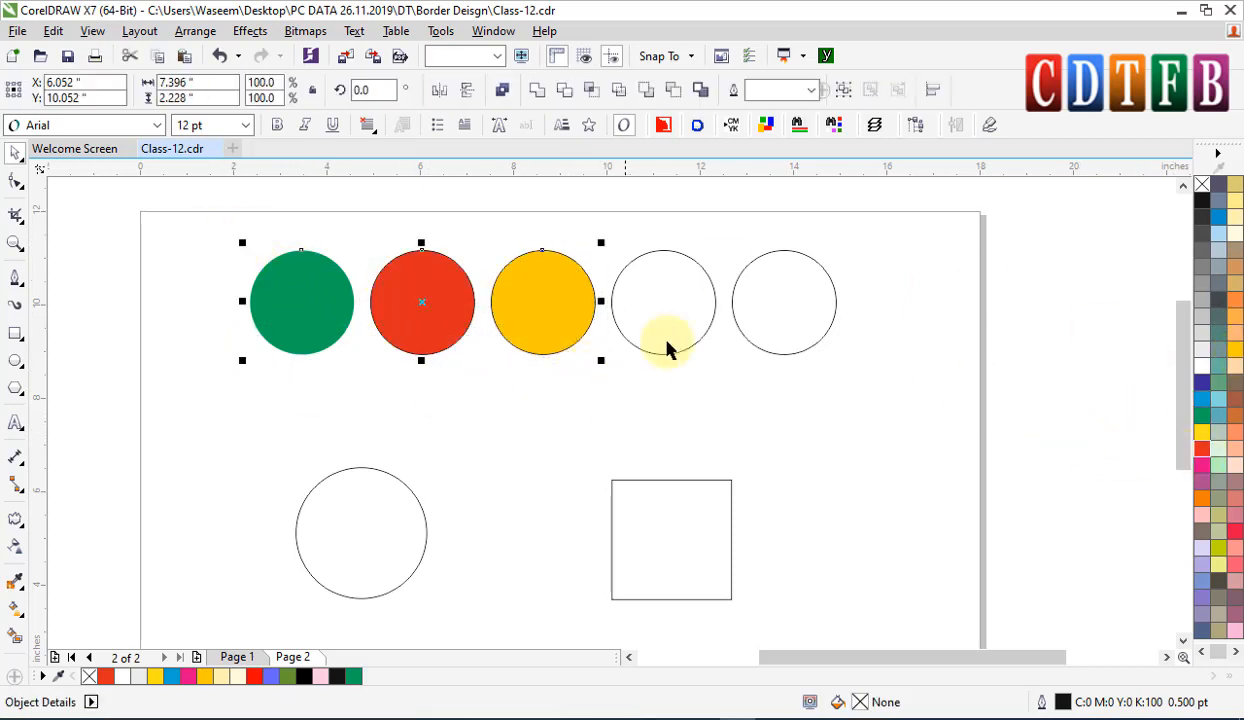
left_click(1211, 184)
left_click(891, 297)
- Give the fourth circle a 2-point outline in blue
left_click(700, 287)
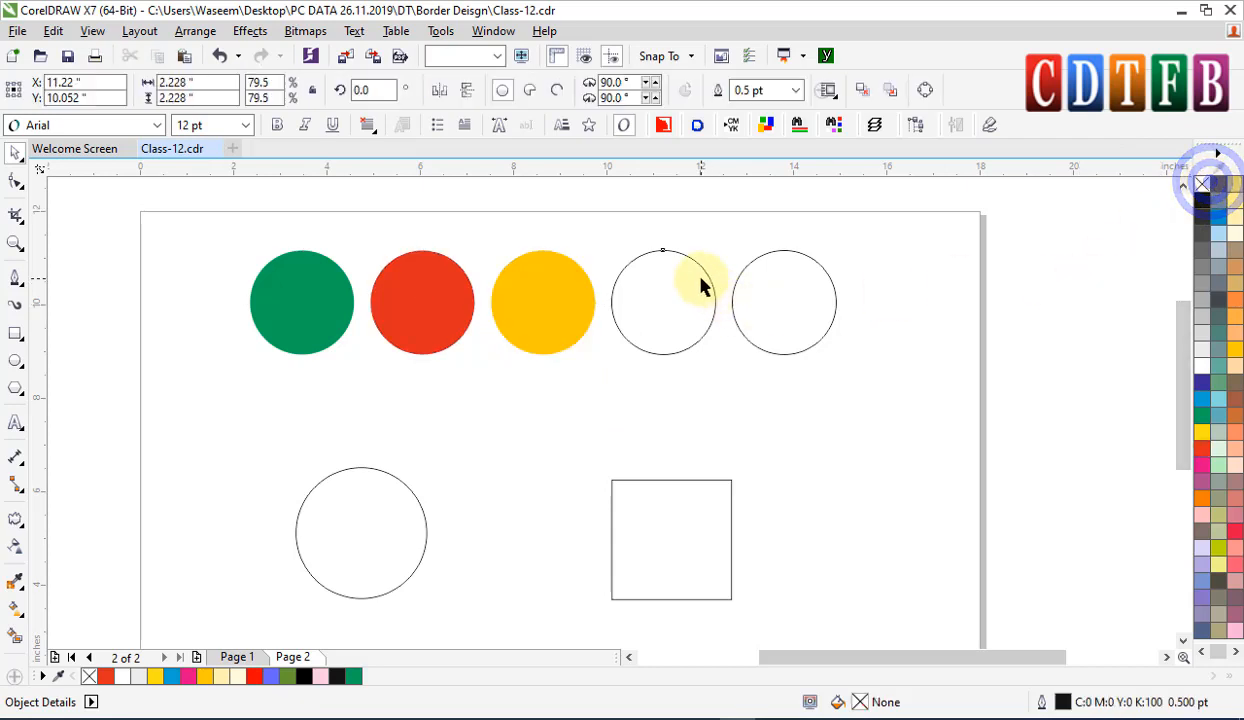
key("F12")
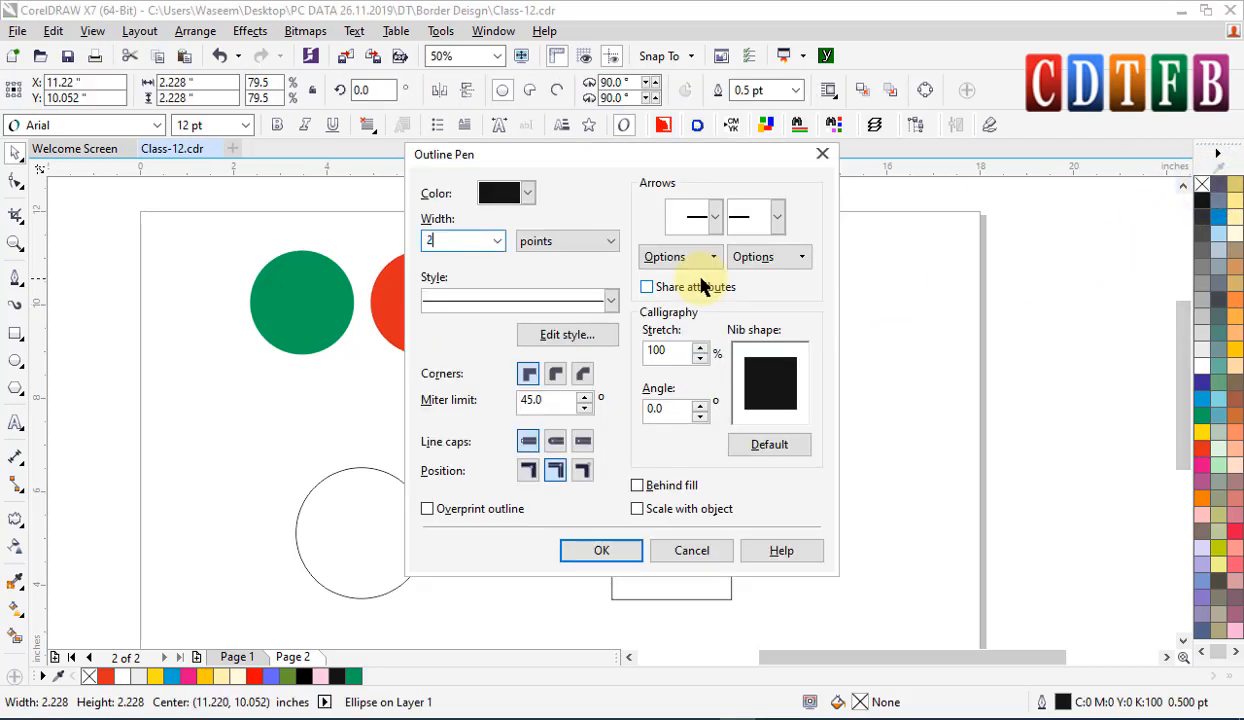
type("2")
key("Return")
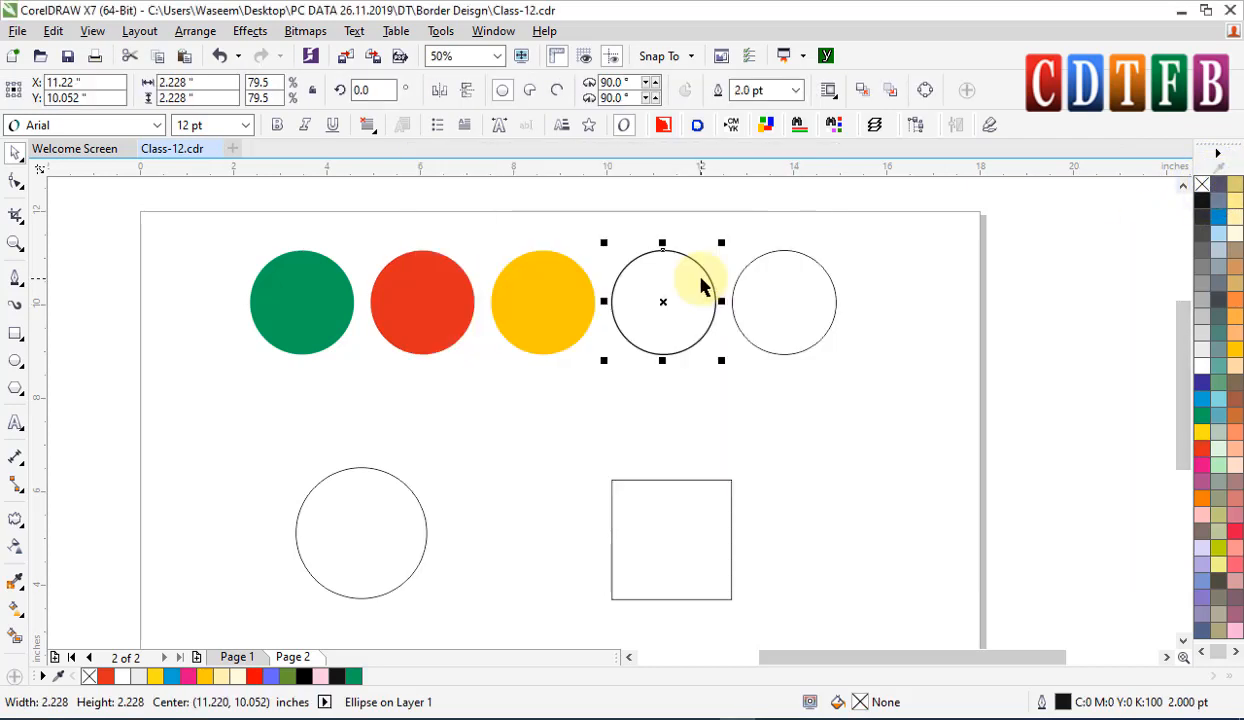
right_click(1205, 397)
left_click(192, 289)
- Distort the green circle with the Pull Corners preset
key("F2")
left_click_drag(180, 214, 958, 435)
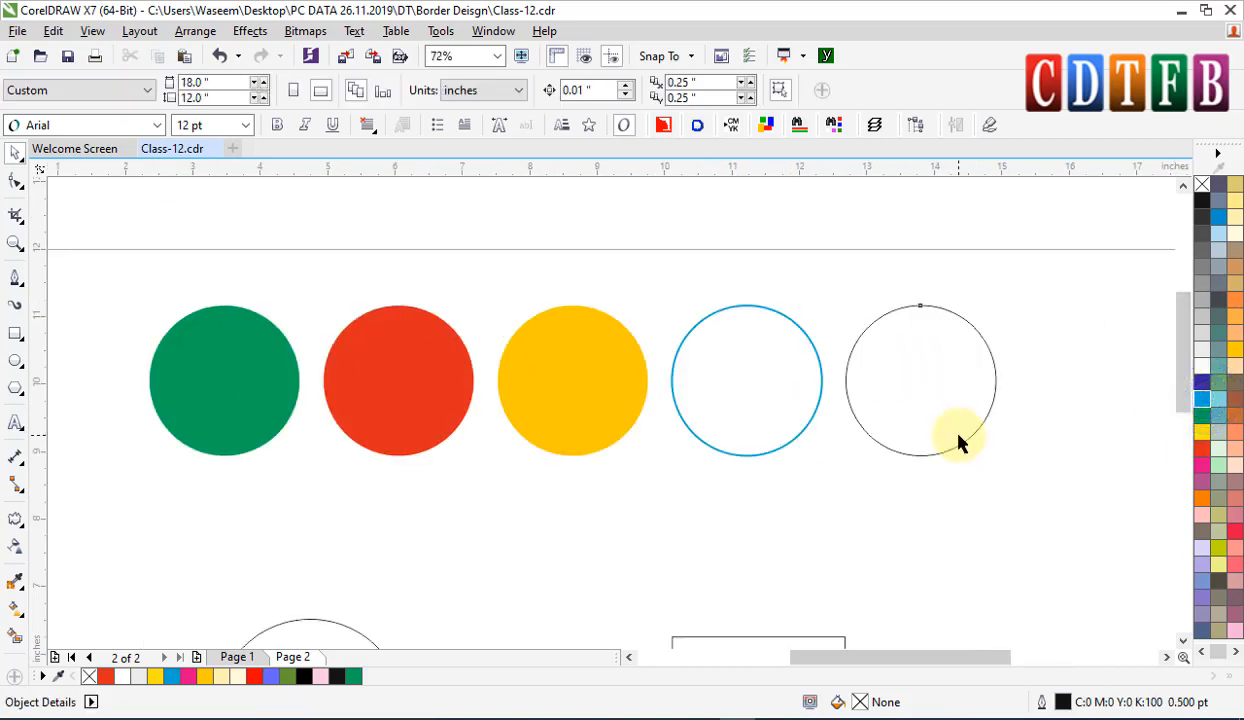
left_click(958, 442)
left_click(258, 388)
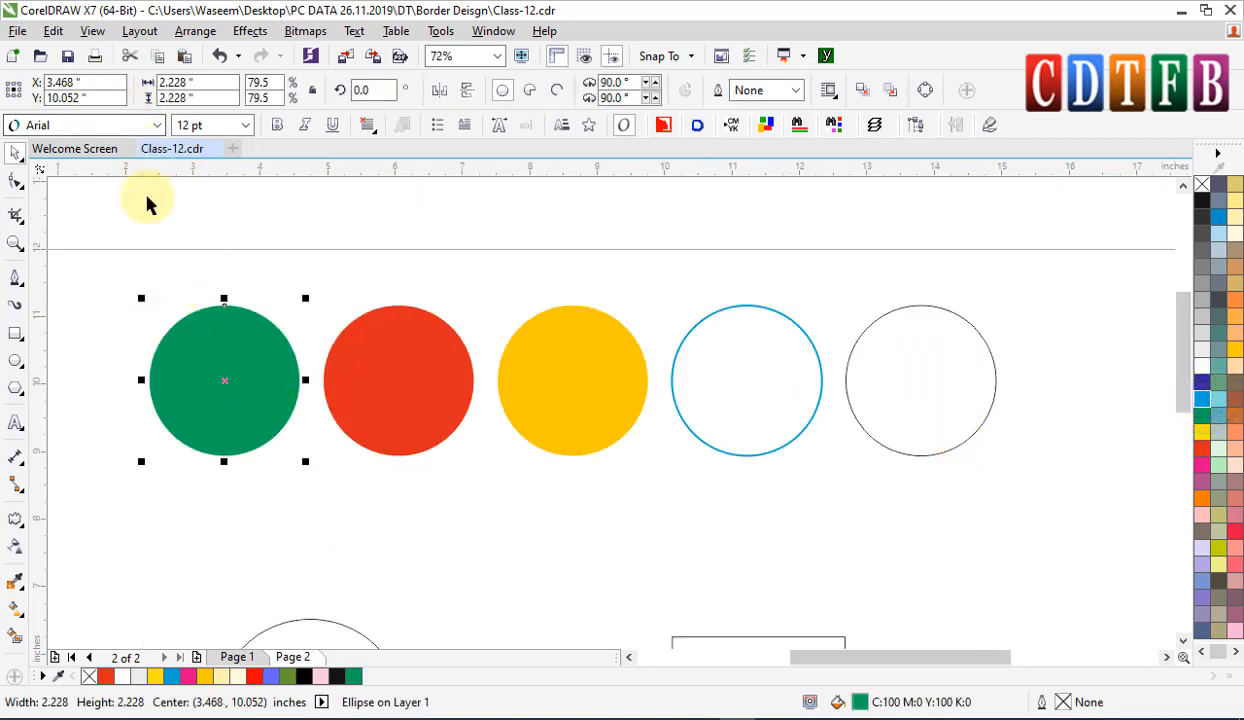
left_click(15, 521)
left_click(78, 91)
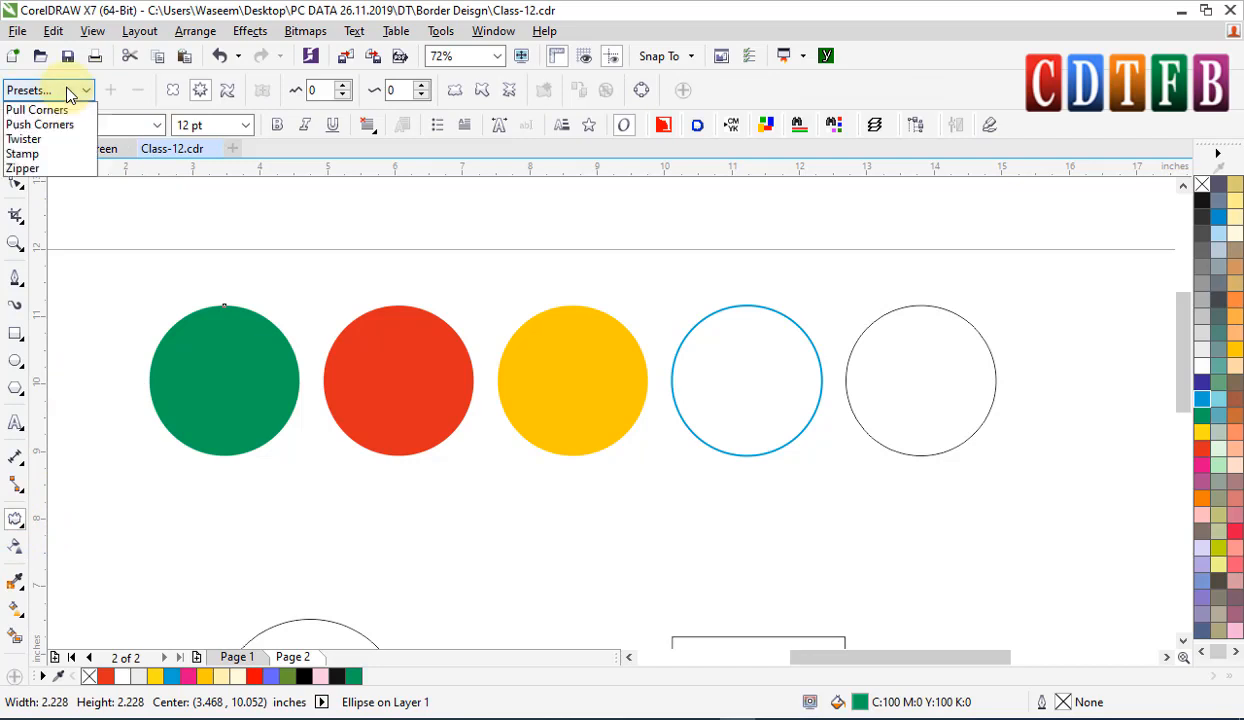
left_click(44, 115)
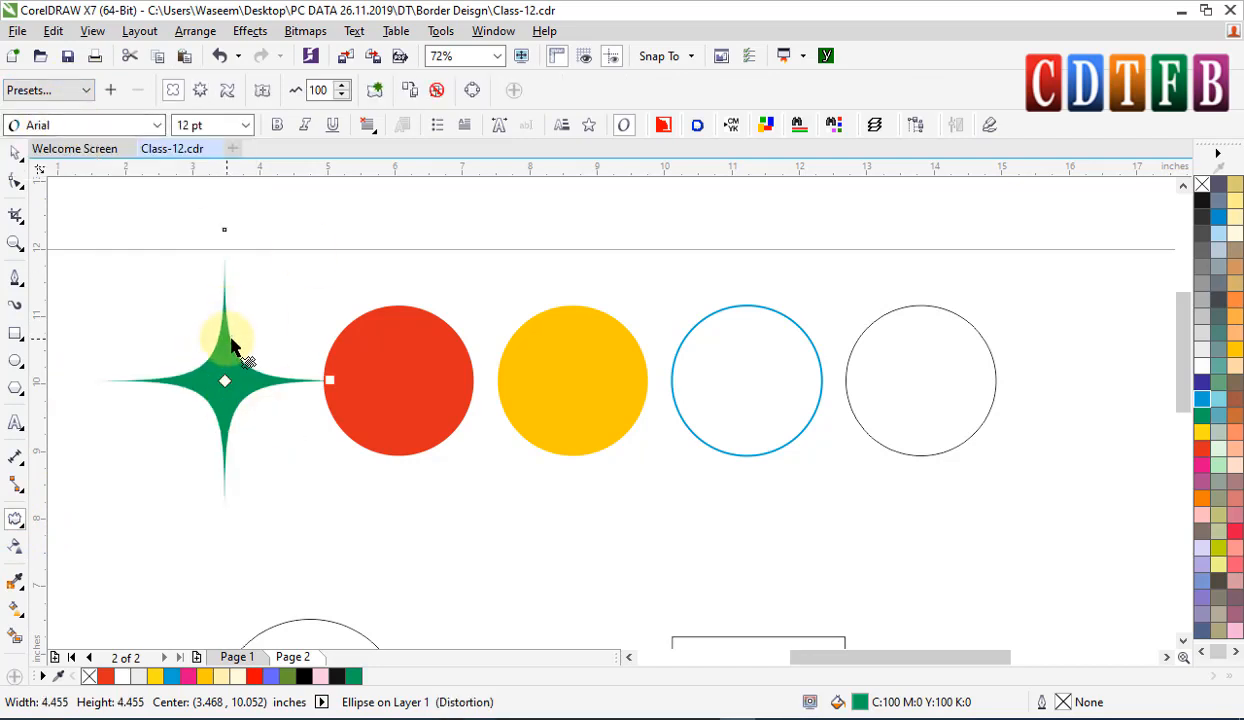
- Distort the red circle with the Push Corners preset
left_click(435, 352)
left_click(40, 92)
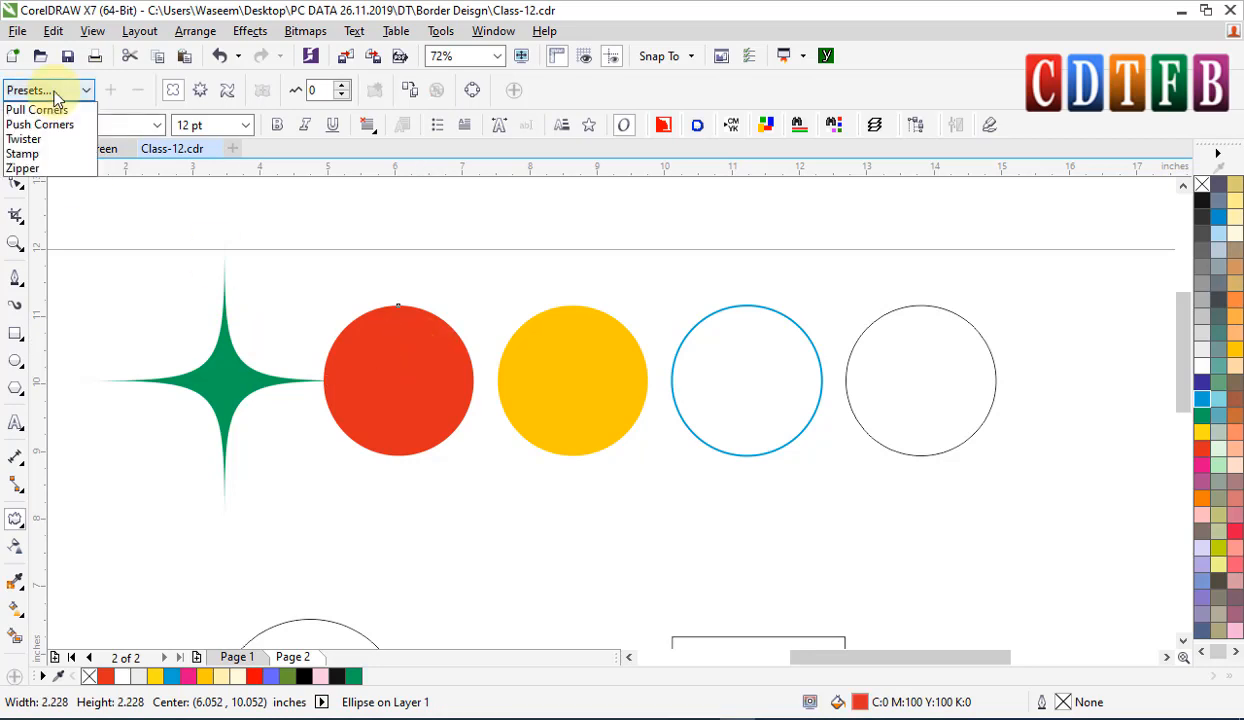
left_click(50, 127)
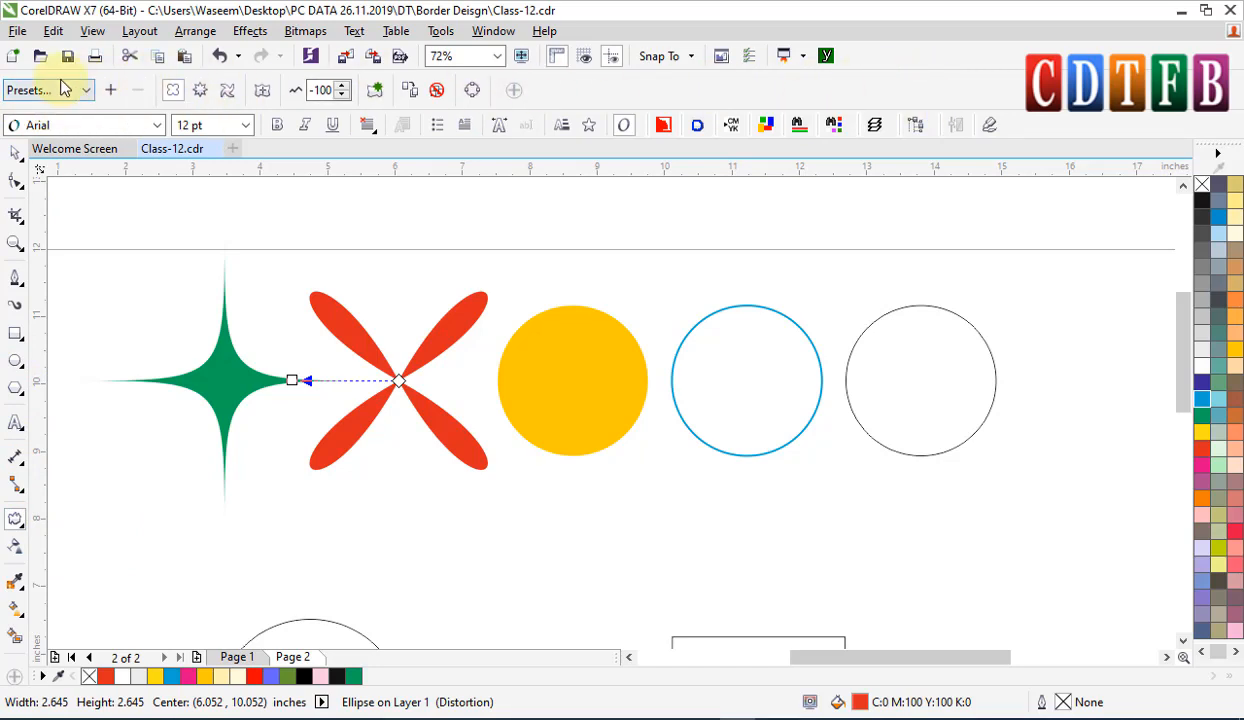
- Distort the amber circle with the Twister preset
left_click(579, 377)
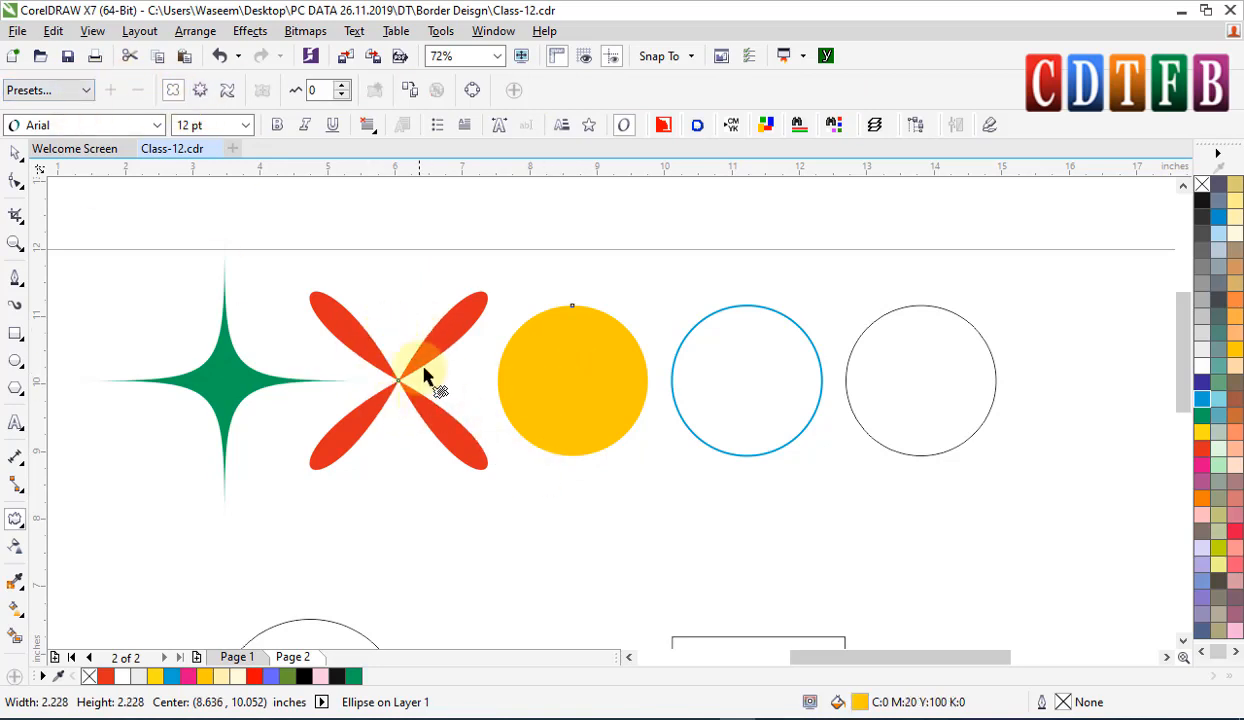
left_click(77, 95)
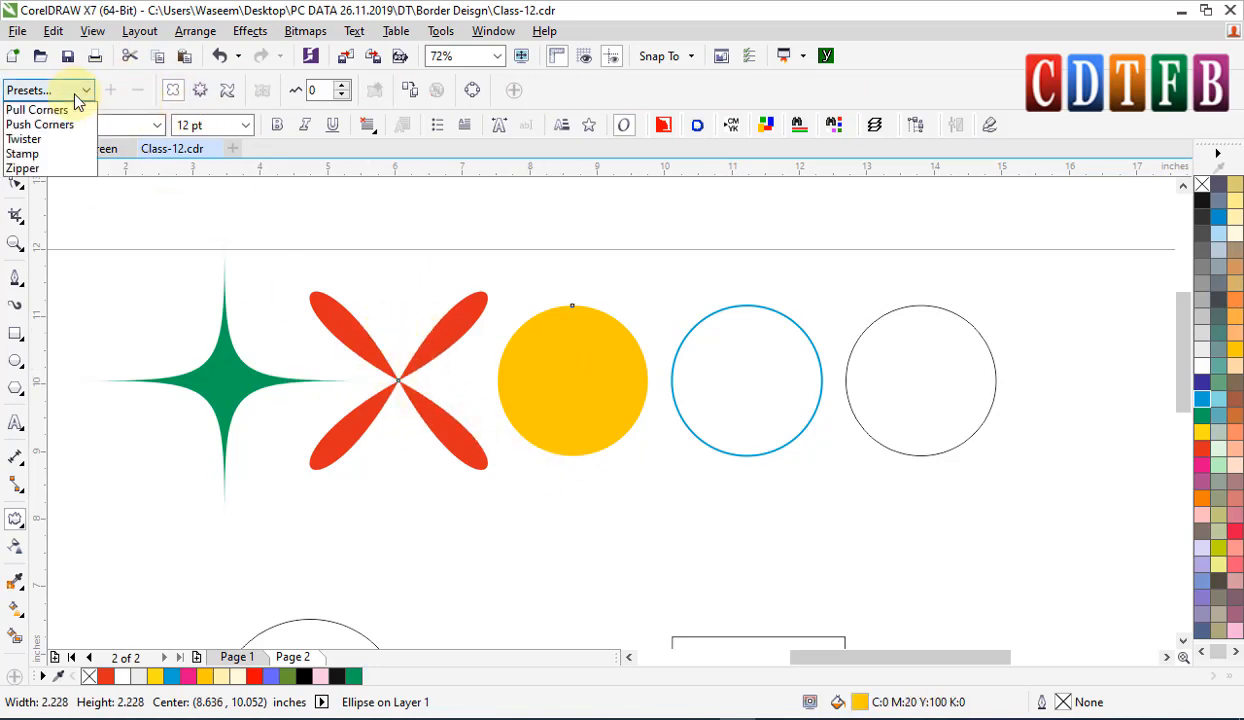
left_click(33, 145)
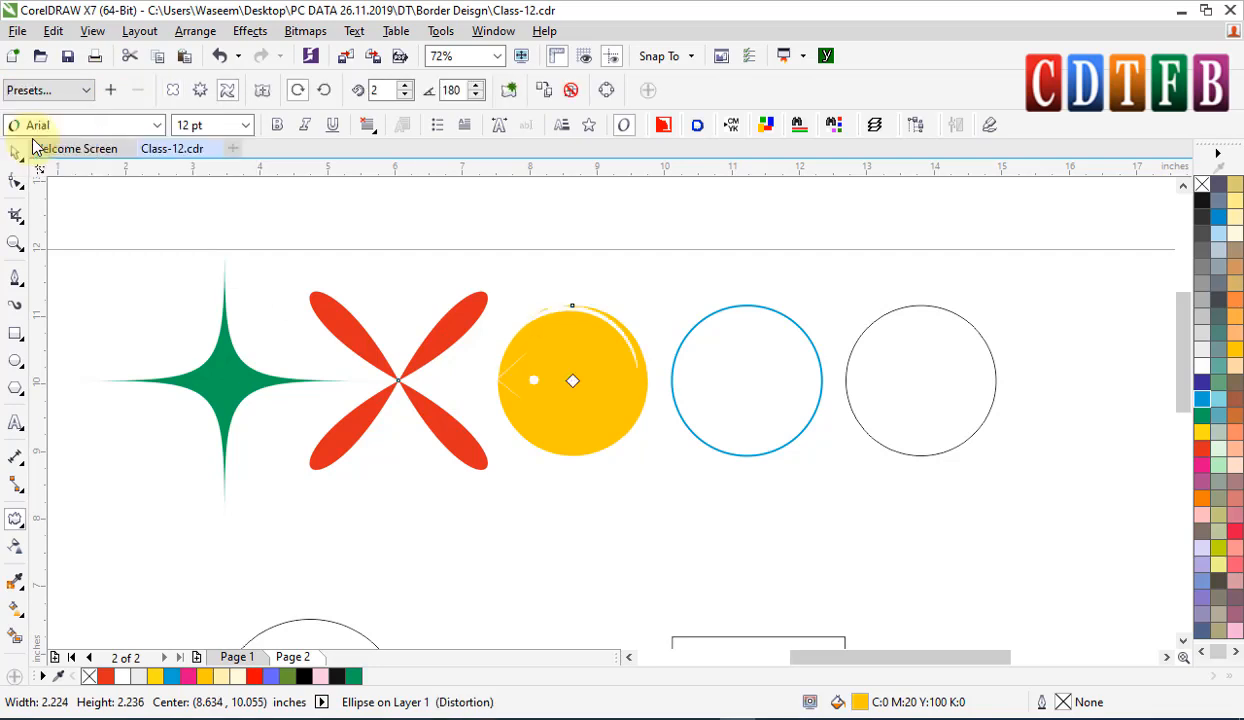
key("space")
left_click_drag(577, 384, 603, 444)
key("ctrl+z")
- Distort the blue-outlined circle with the preset that applies a zipper distortion of amplitude 10 and frequency 10
left_click(777, 386)
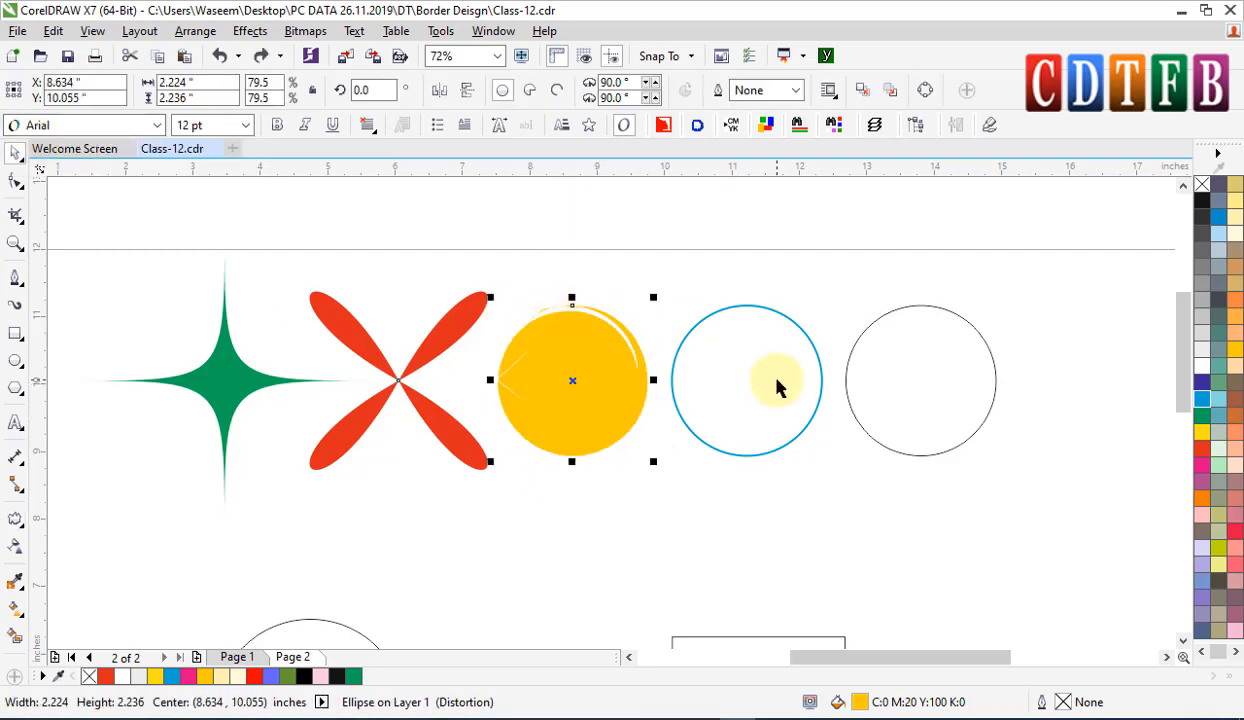
key("space")
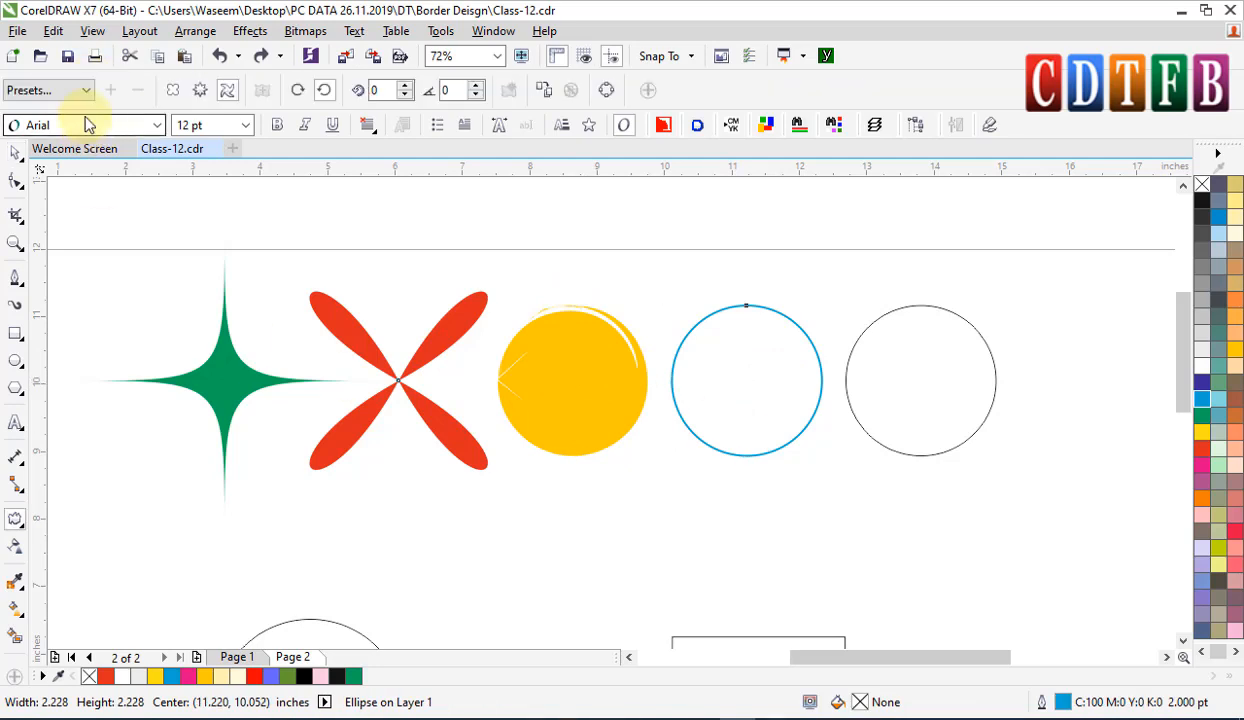
left_click(86, 90)
left_click(30, 154)
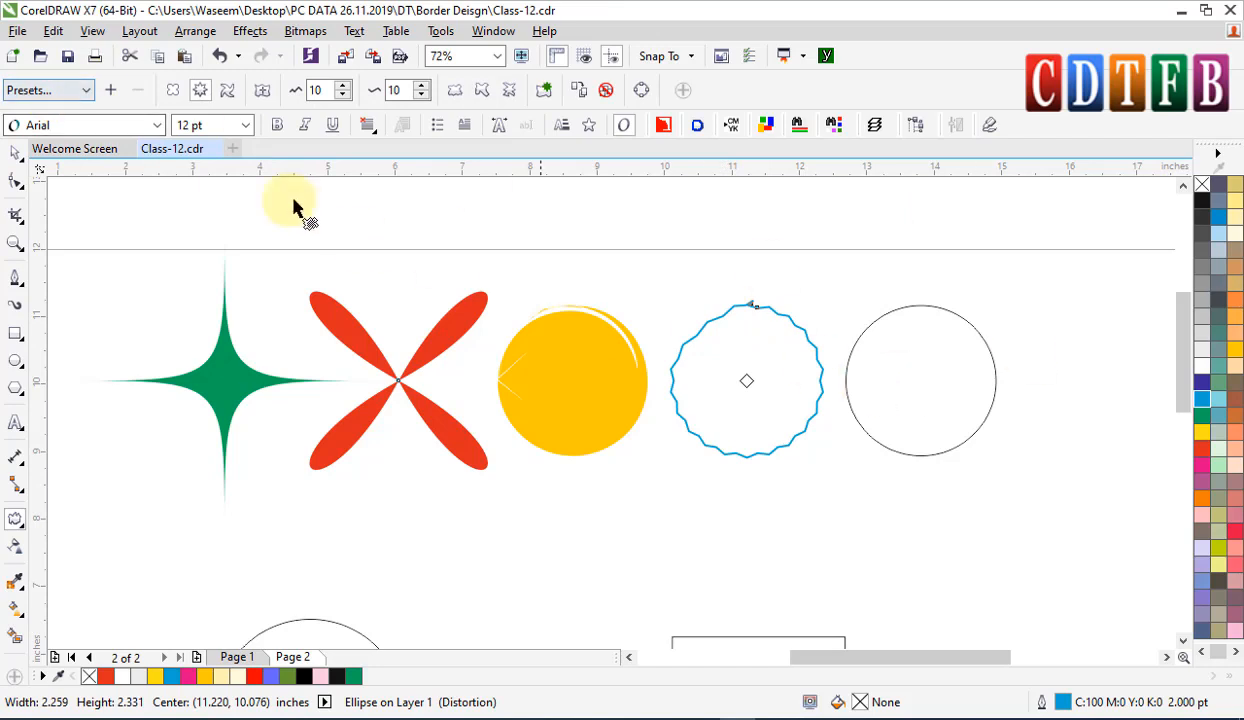
- Distort the black-outlined circle with the zipper preset of amplitude 10 and frequency 25, and move it about 1.9 inches right
left_click(916, 348)
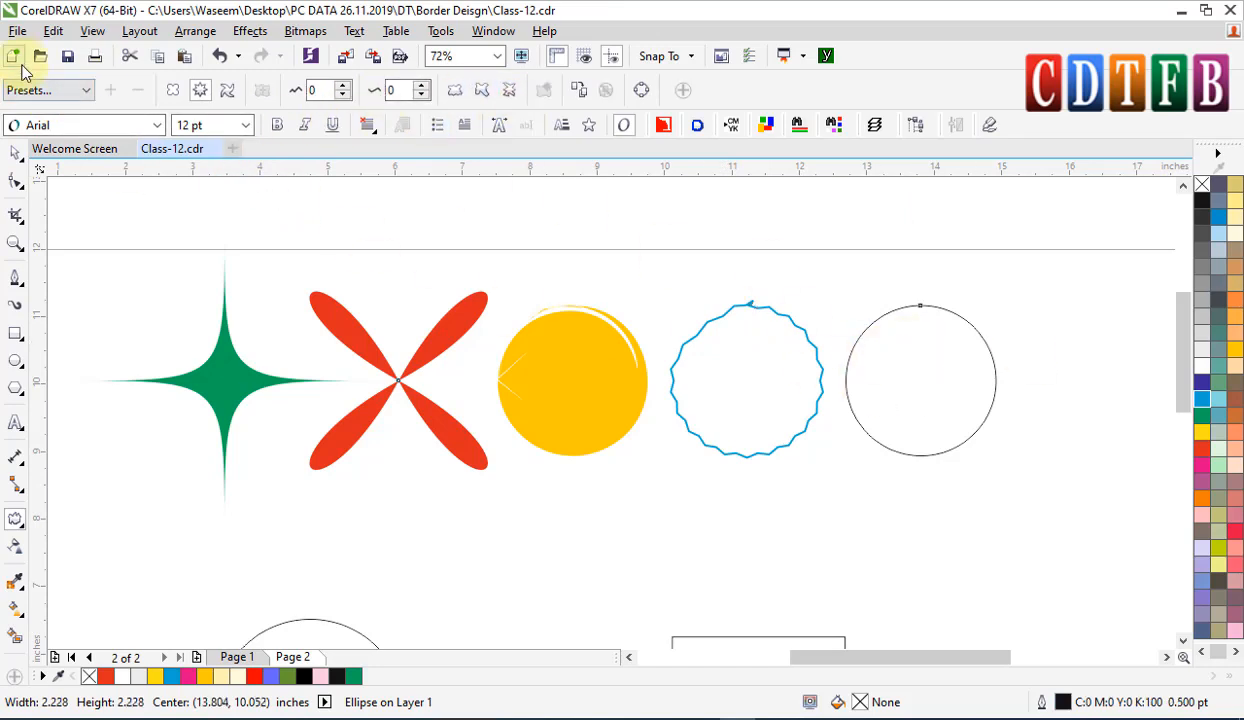
left_click(86, 90)
left_click(27, 174)
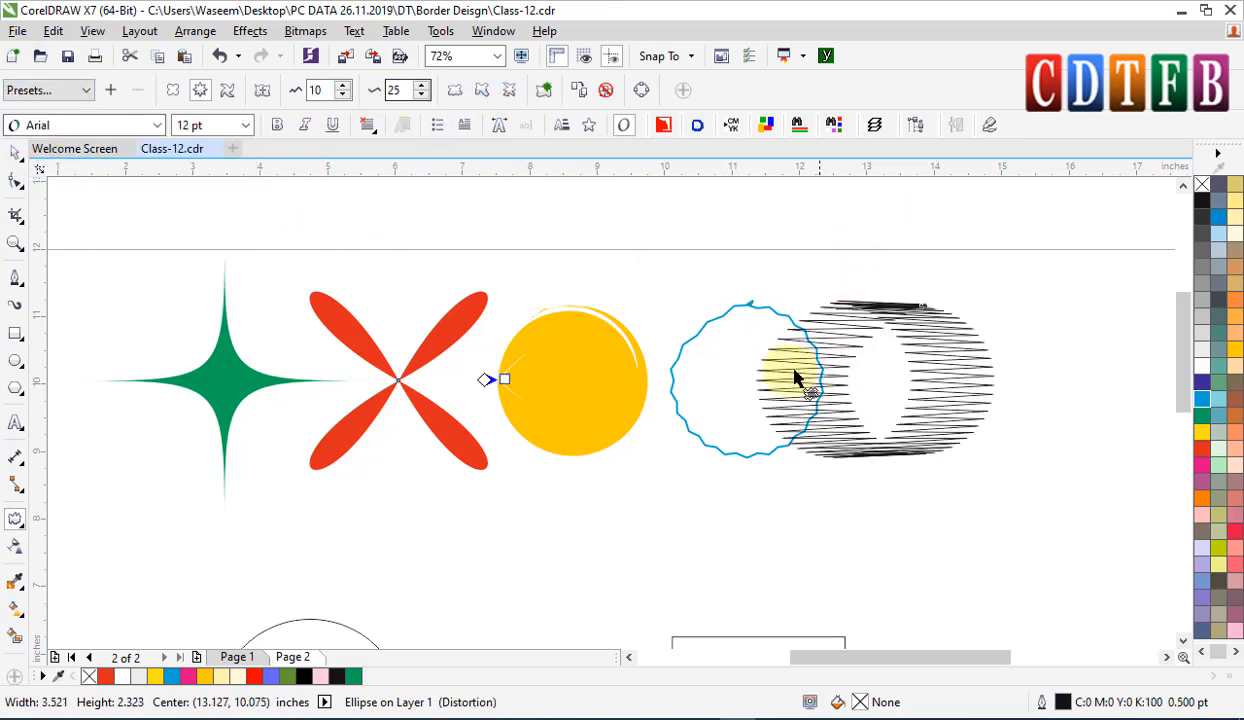
key("space")
left_click_drag(948, 356, 1077, 356)
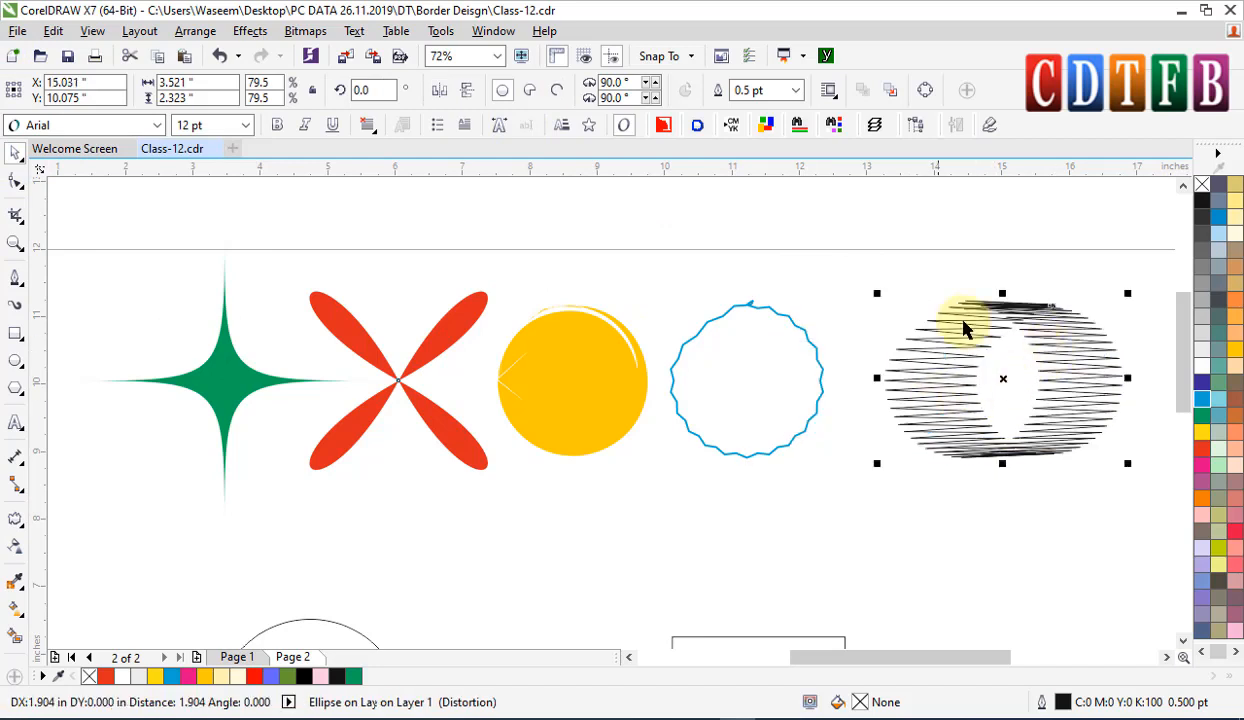
- Try a red fill without an outline on the spiky distorted circle
left_click(1205, 450)
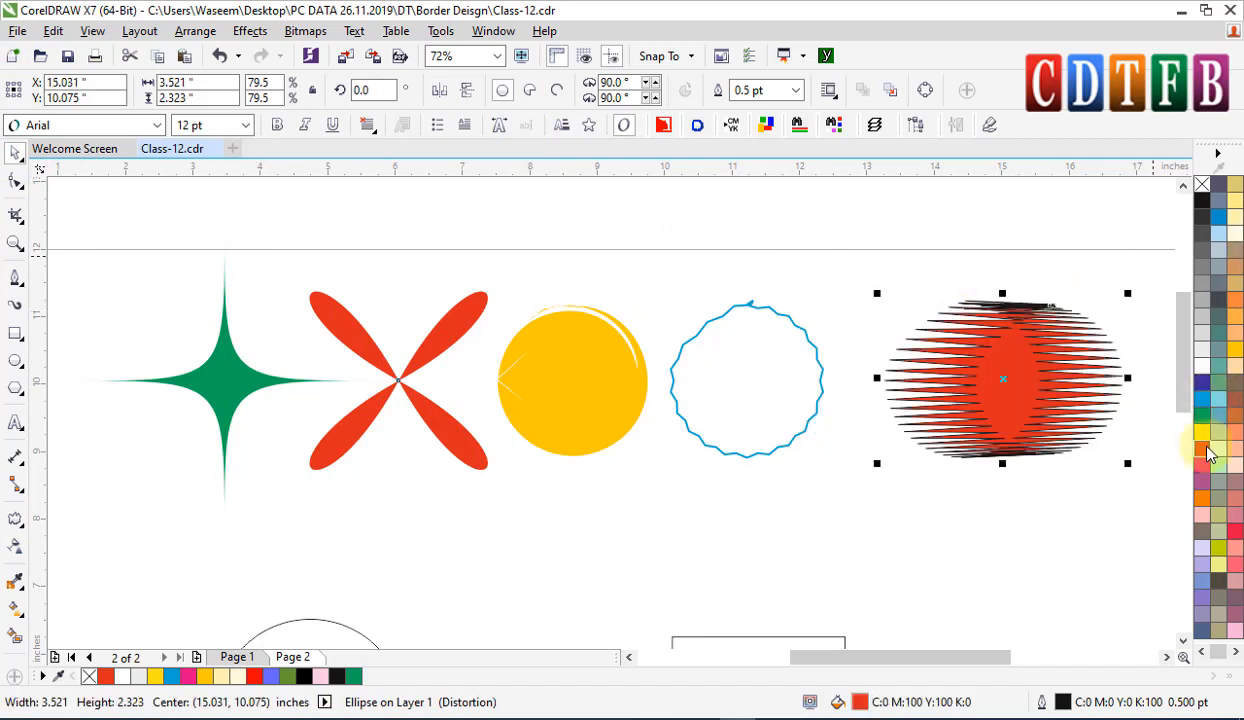
right_click(1203, 186)
key("Escape")
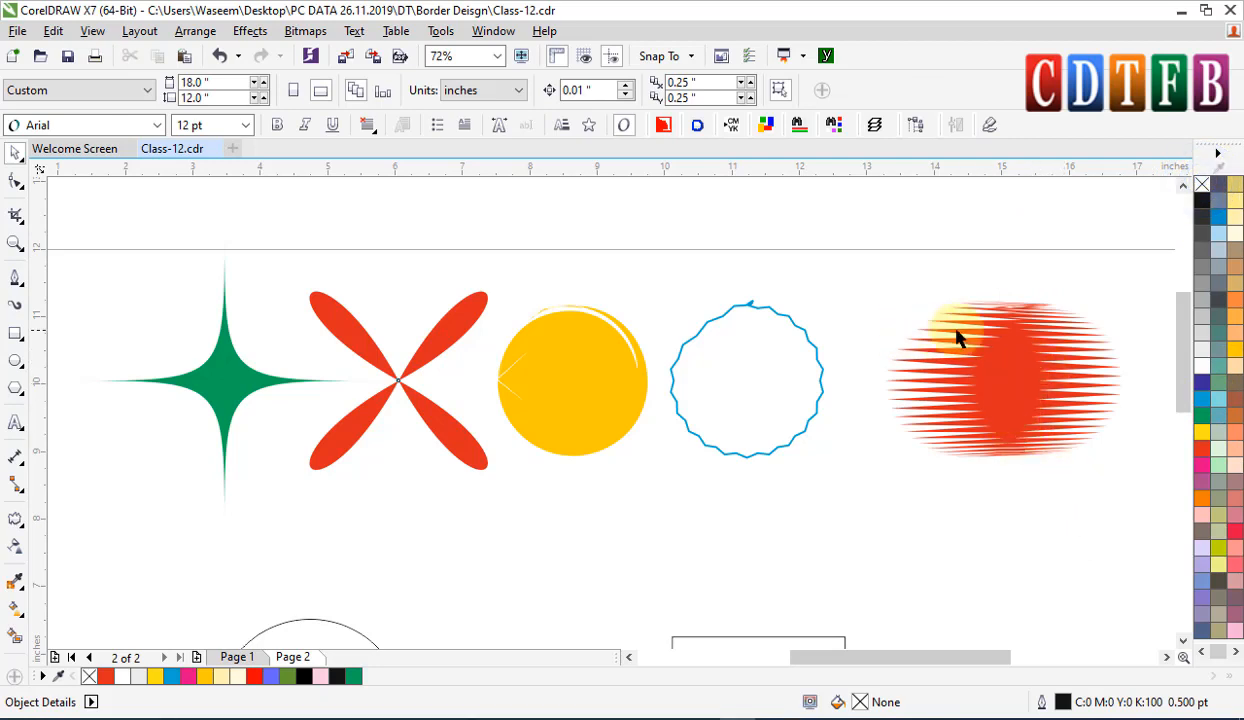
key("ctrl+z")
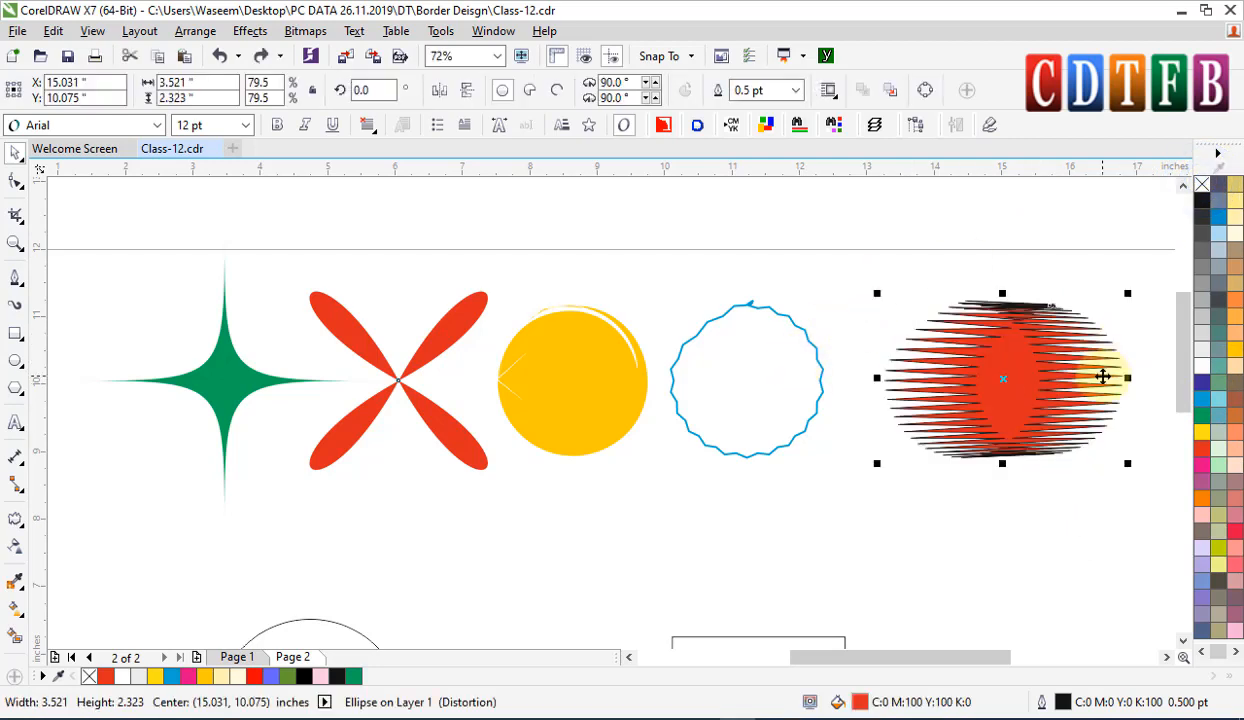
key("ctrl+z")
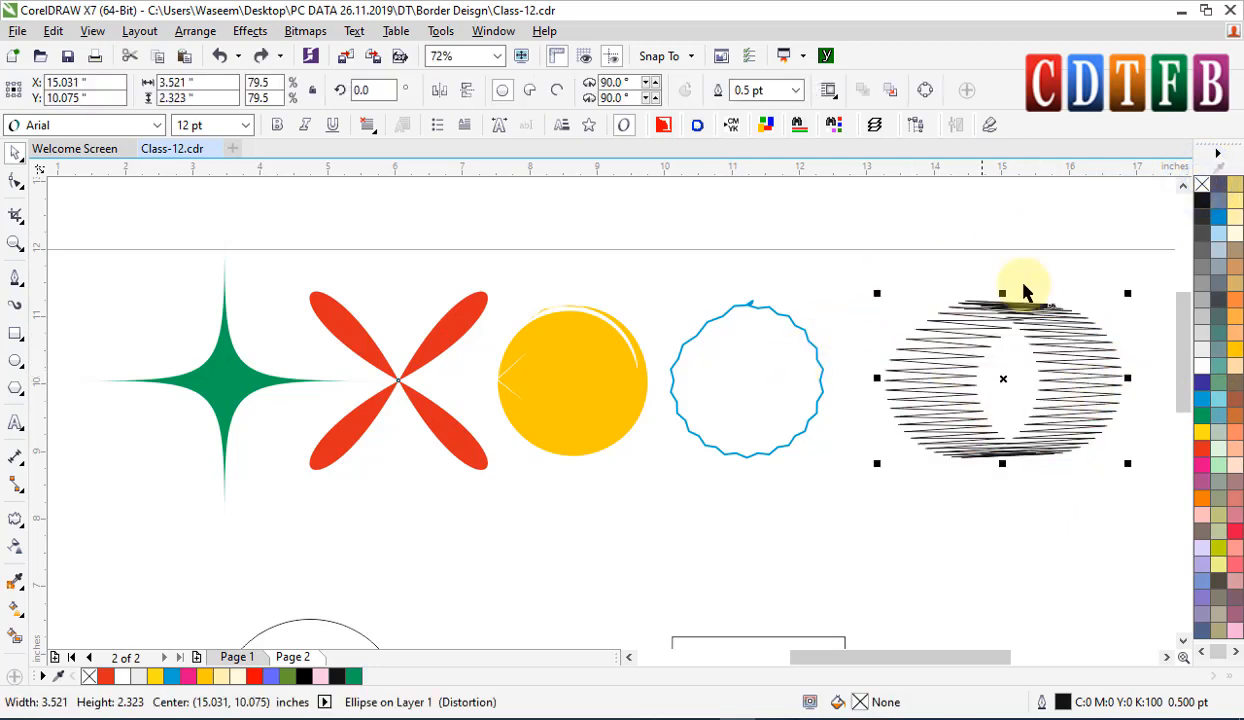
- Fill the spiky distorted circle with magenta and remove its outline
left_click(1203, 467)
right_click(1202, 184)
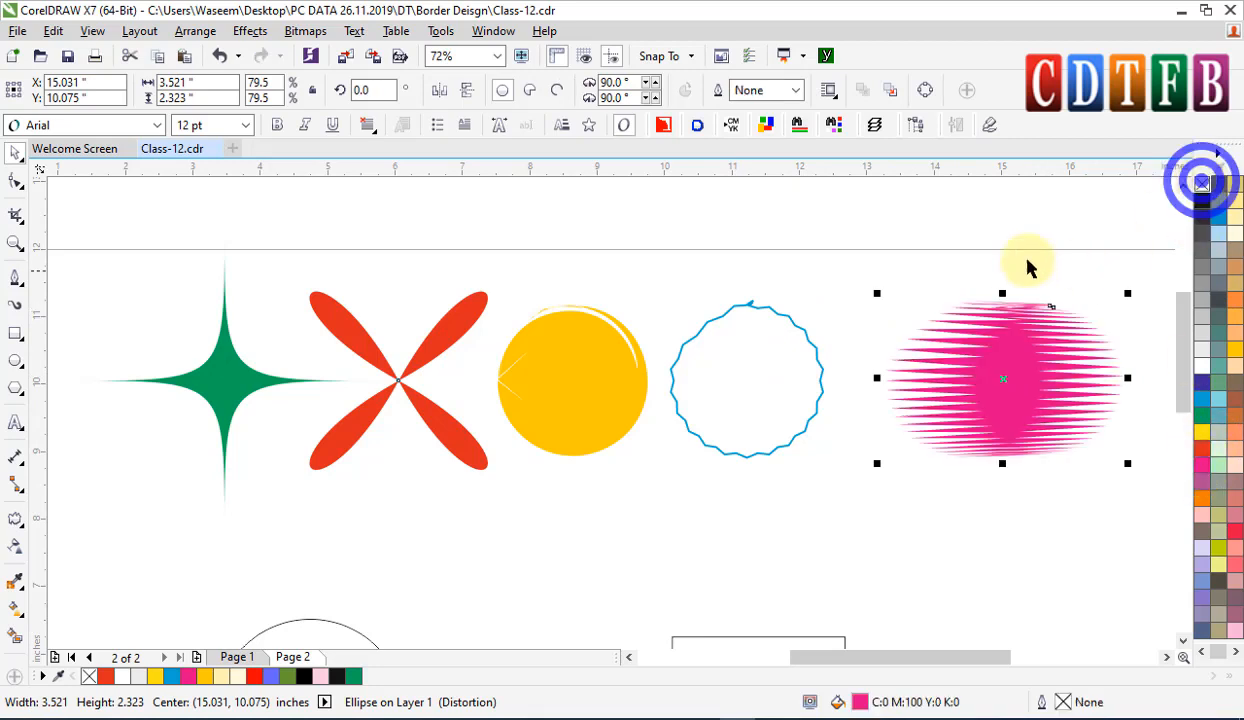
key("Escape")
- Lower the green star's push and pull amplitude step by step to 74 with the Distort tool
left_click(762, 404)
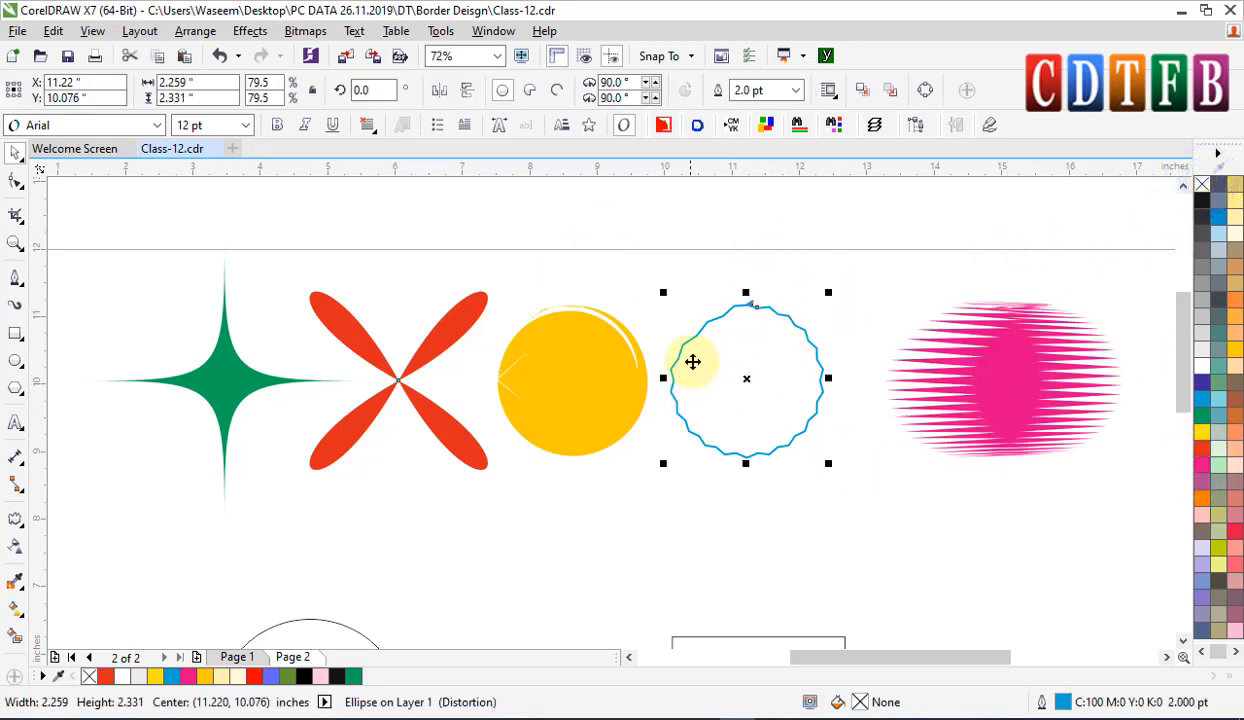
left_click(16, 519)
left_click(212, 388)
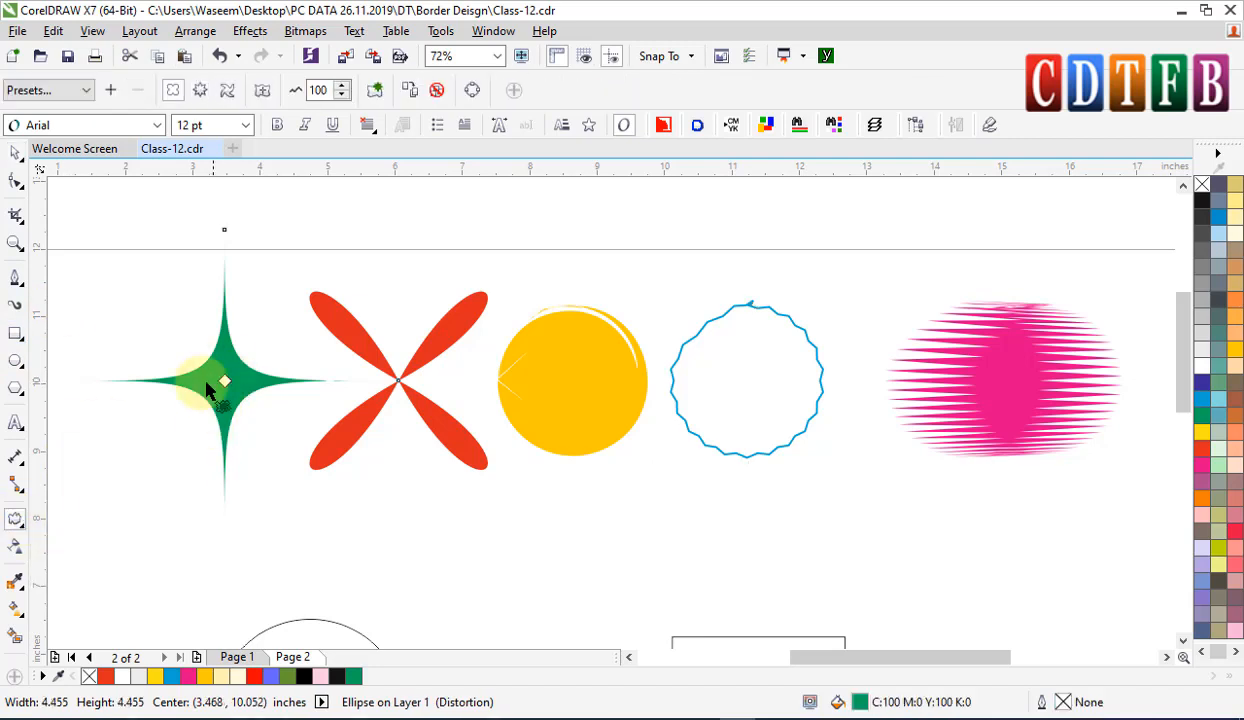
left_click(342, 95)
left_click(342, 95)
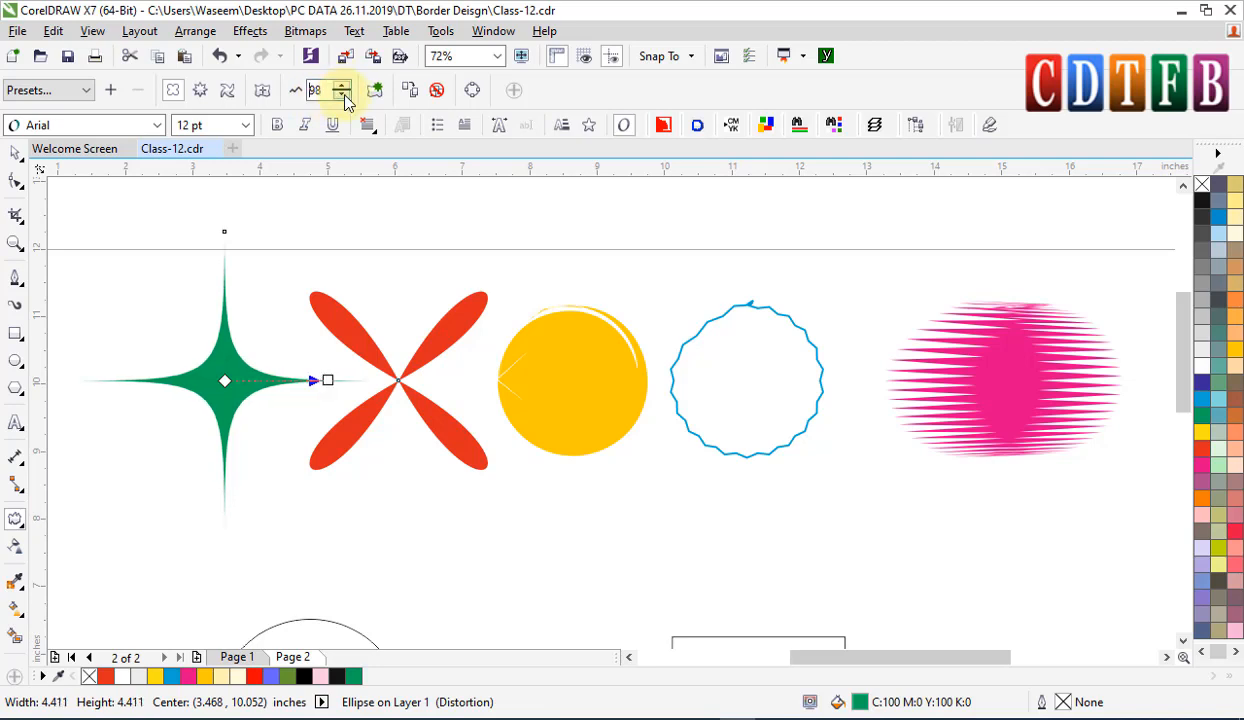
left_click(342, 95)
left_click(342, 95)
left_click(342, 95)
left_click(342, 95)
left_click(342, 95)
left_click(342, 95)
left_click(342, 95)
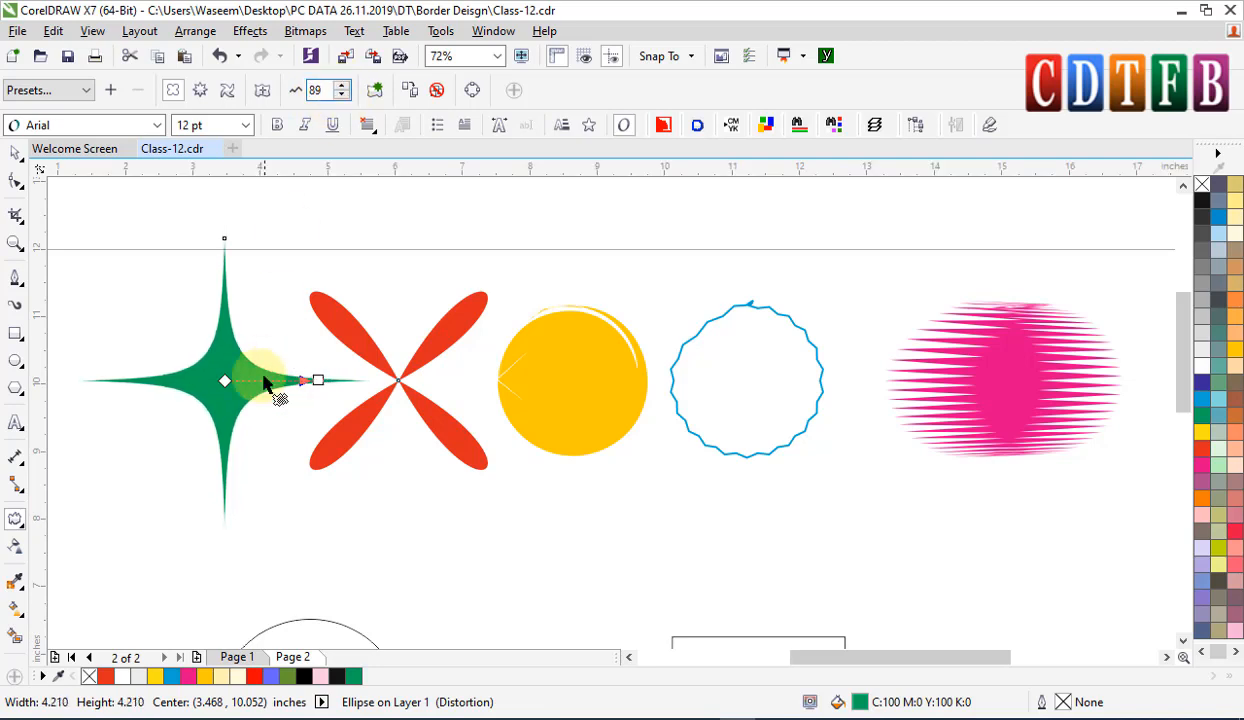
left_click(342, 95)
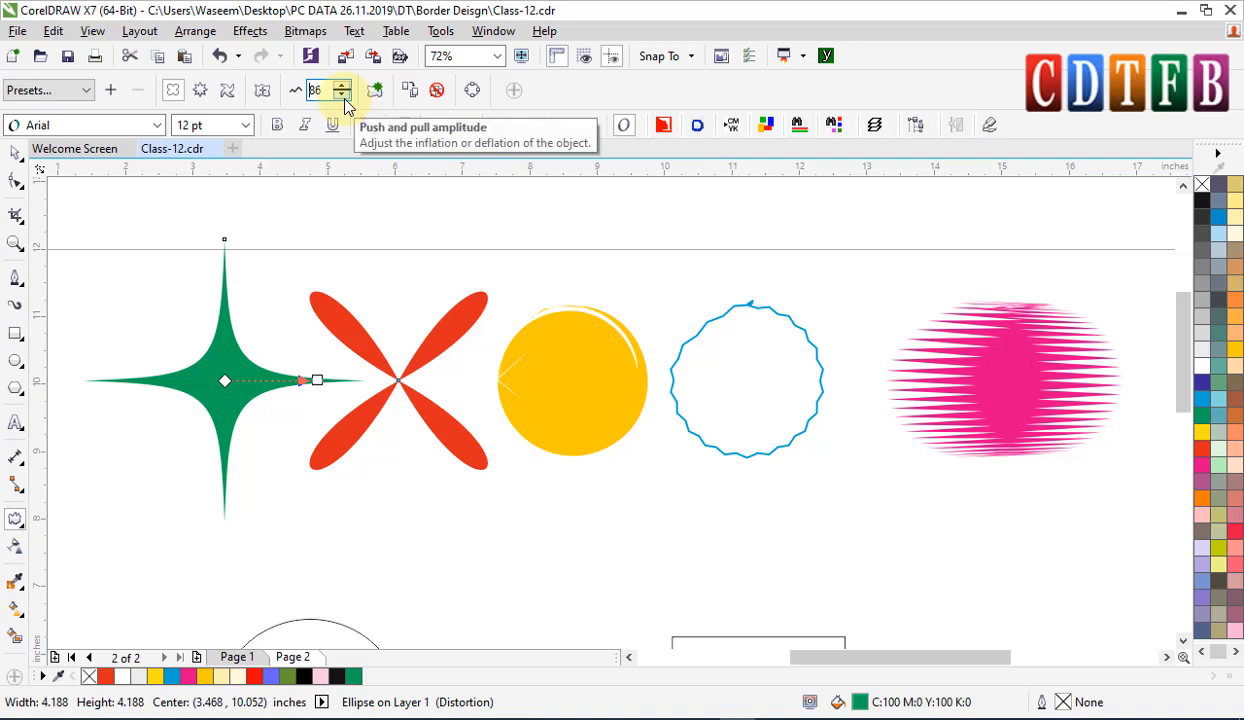
left_click(342, 95)
left_click(342, 95)
left_click(342, 95)
left_click(342, 95)
left_click(342, 95)
left_click(342, 95)
left_click(342, 95)
double_click(342, 95)
left_click(342, 95)
left_click(342, 95)
left_click(342, 95)
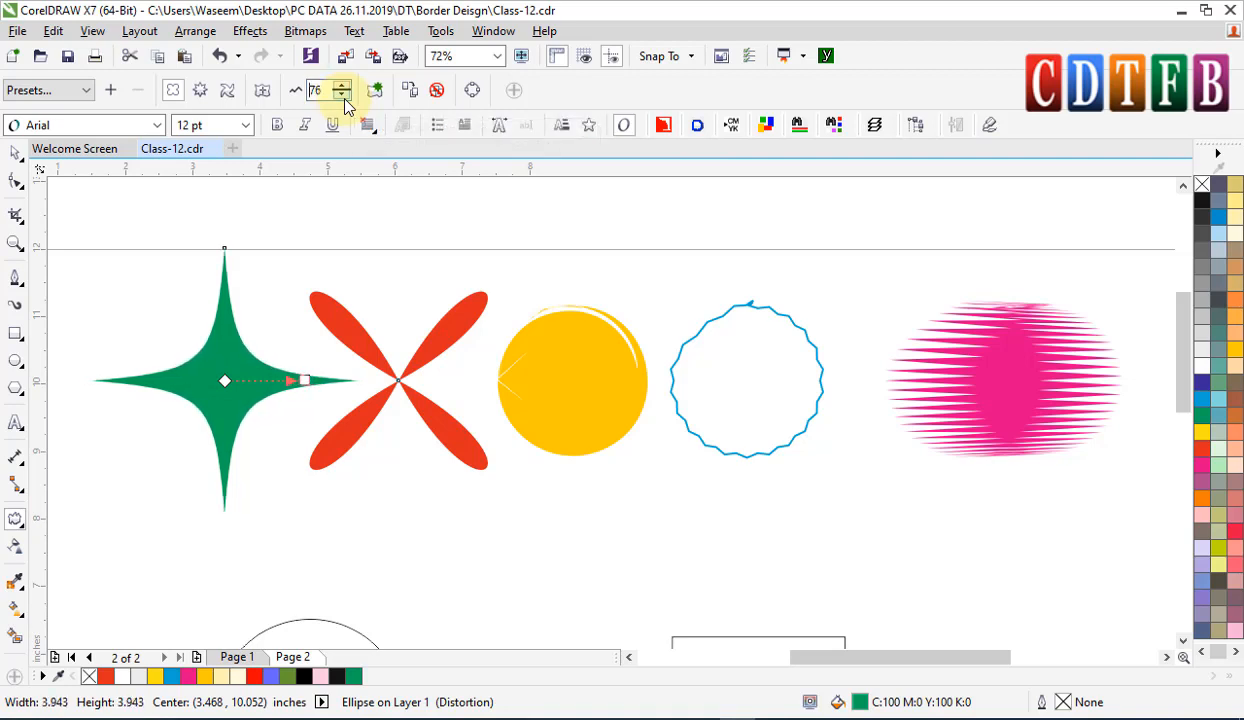
left_click(342, 95)
left_click(342, 95)
left_click(290, 393)
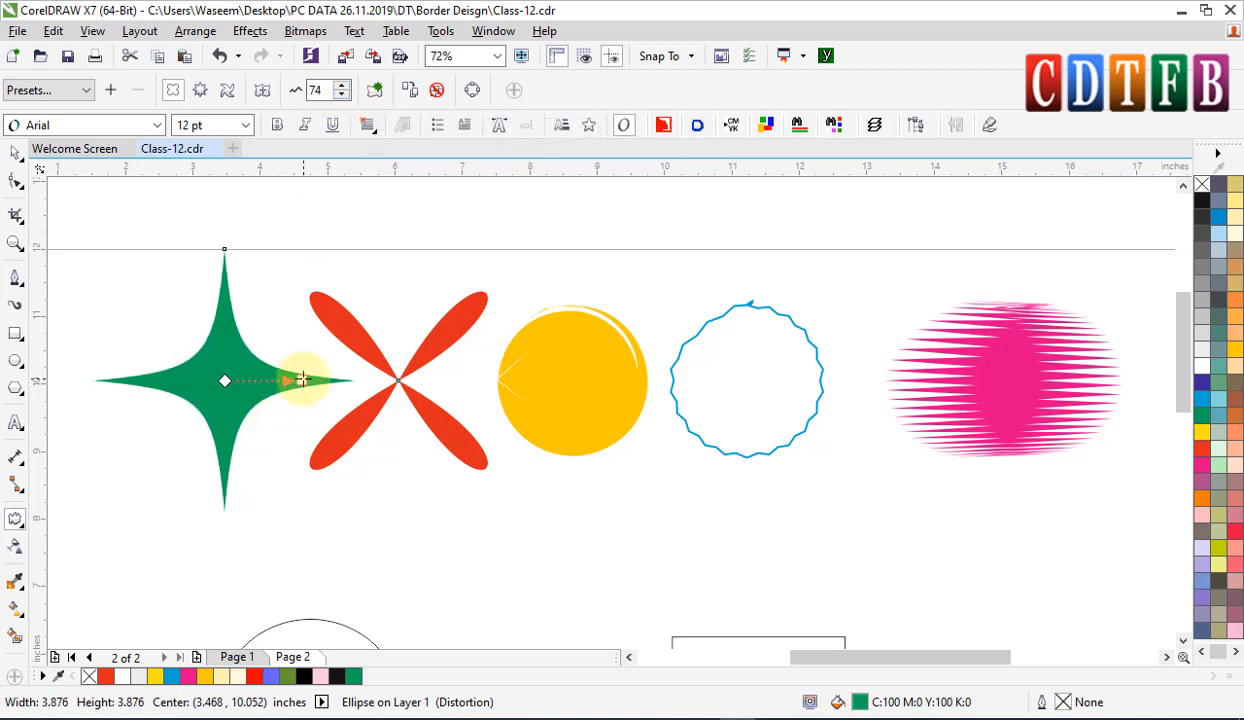
- Reduce the green star's push and pull amplitude interactively to 43 and move the star about 0.56 inch to the left
left_click_drag(302, 380, 305, 420)
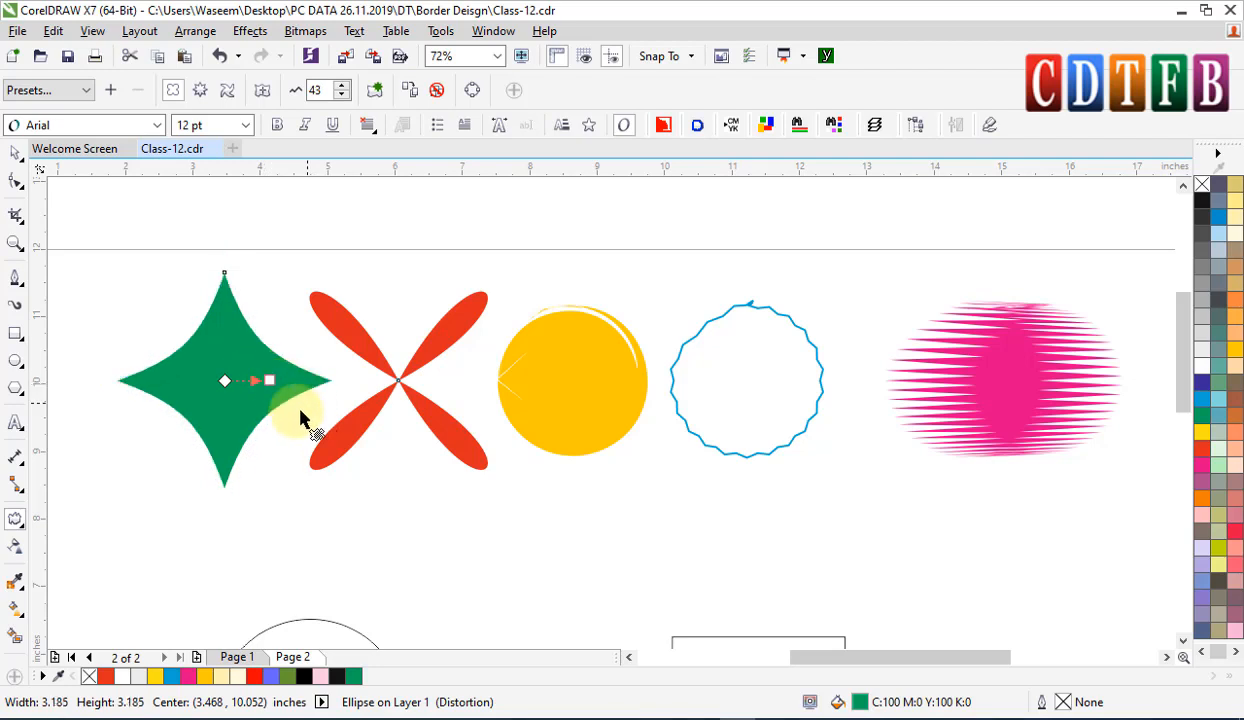
key("space")
left_click_drag(236, 389, 198, 390)
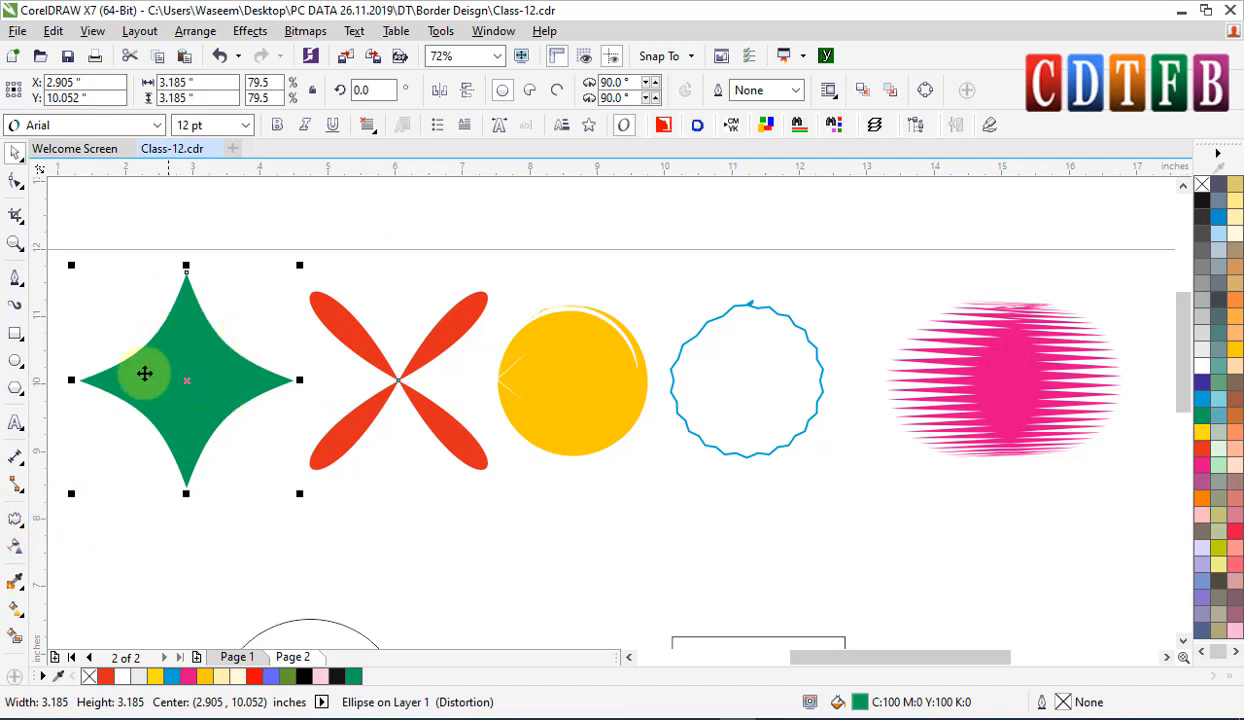
- Change the red petal shape's push and pull amplitude interactively to -72
left_click(450, 338)
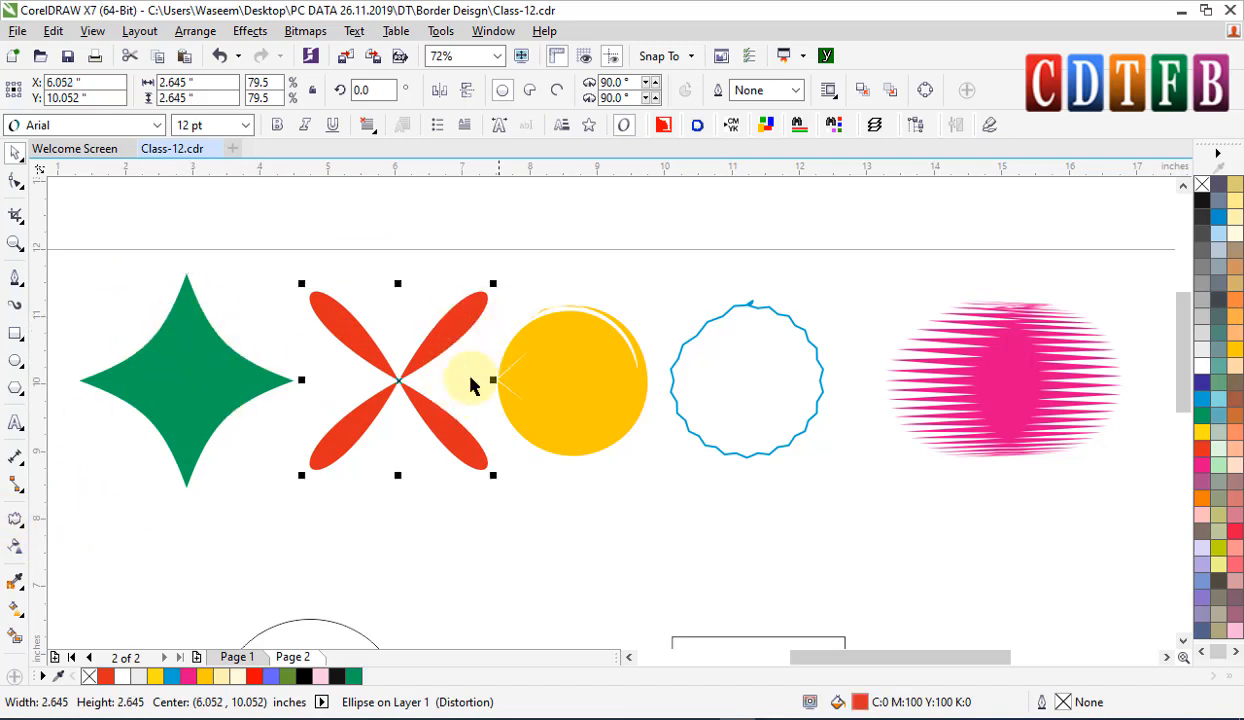
left_click(15, 520)
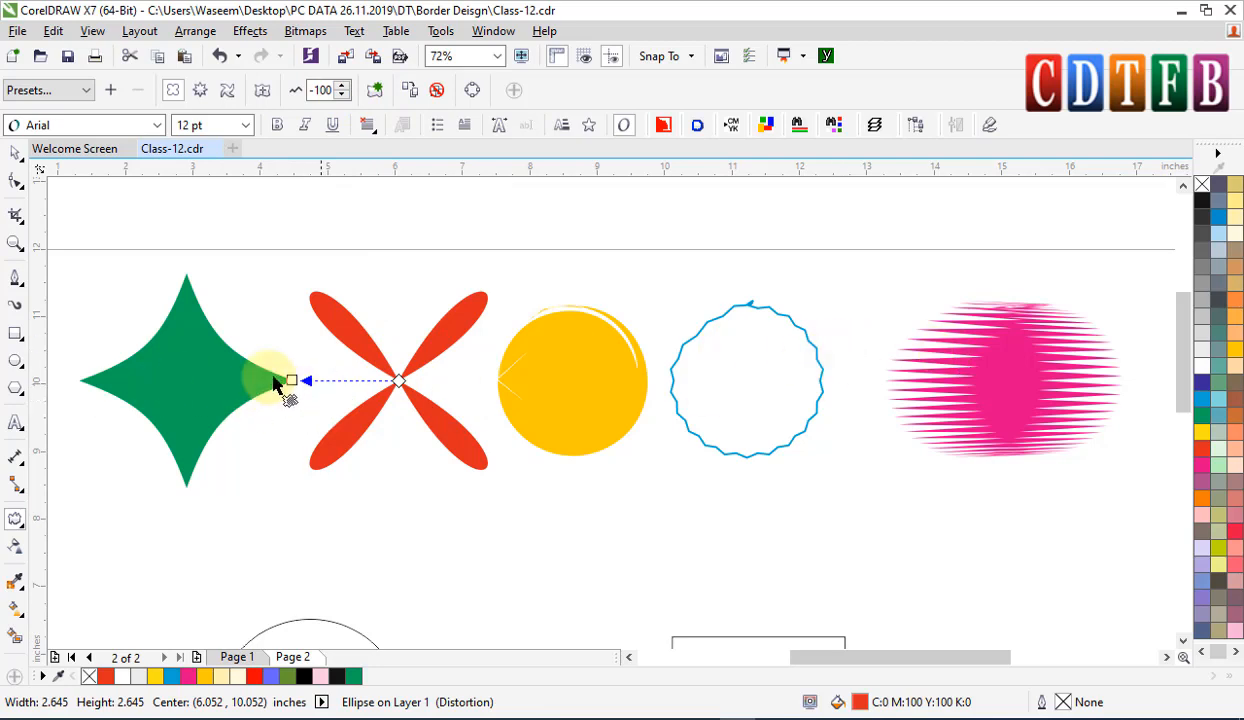
left_click_drag(313, 379, 320, 380)
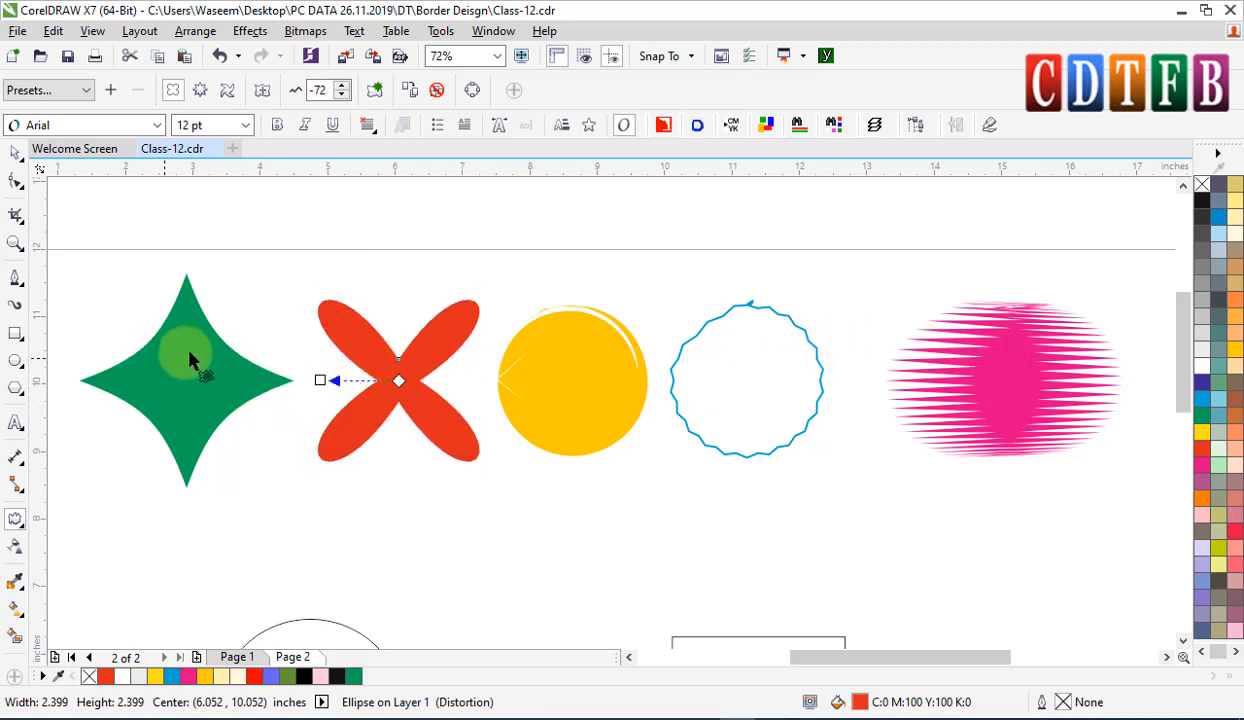
- Copy the large outlined circle to the space below the amber circle and move the original further down to the left
scroll(355, 355, "down", 3)
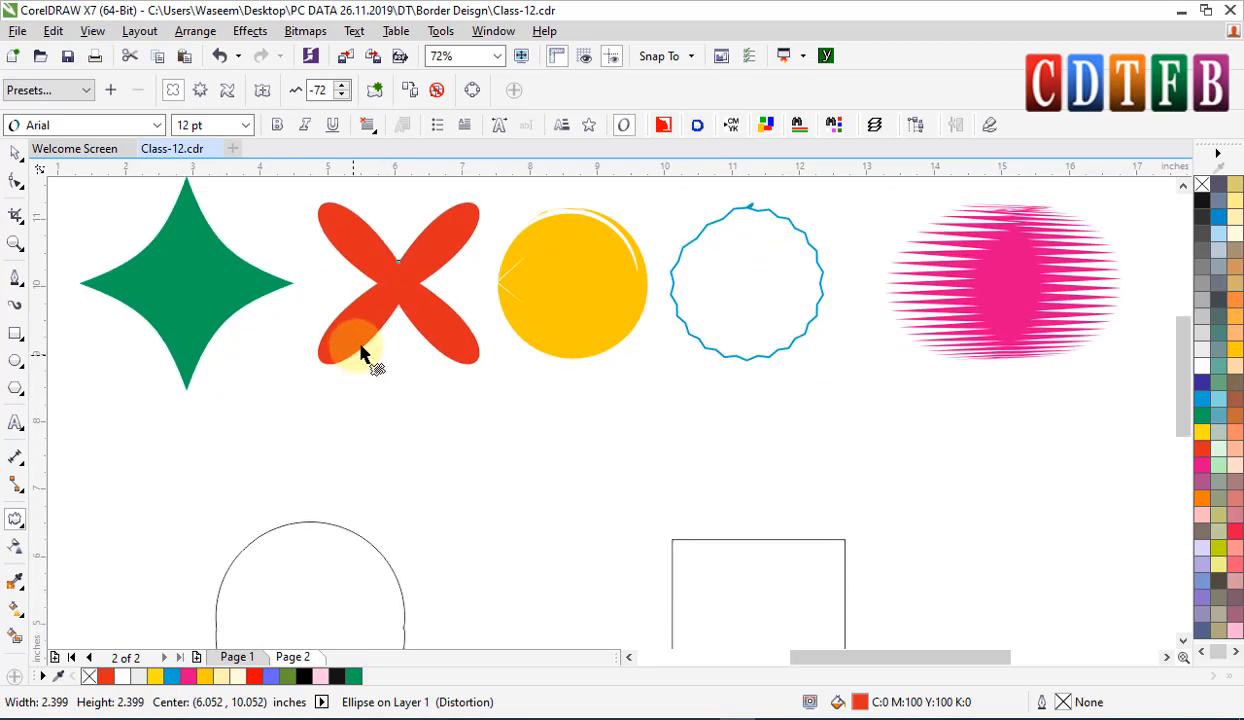
left_click(340, 580)
left_click(15, 154)
left_click_drag(302, 552, 528, 435)
right_click(528, 435)
left_click_drag(327, 577, 239, 620)
left_click(505, 440)
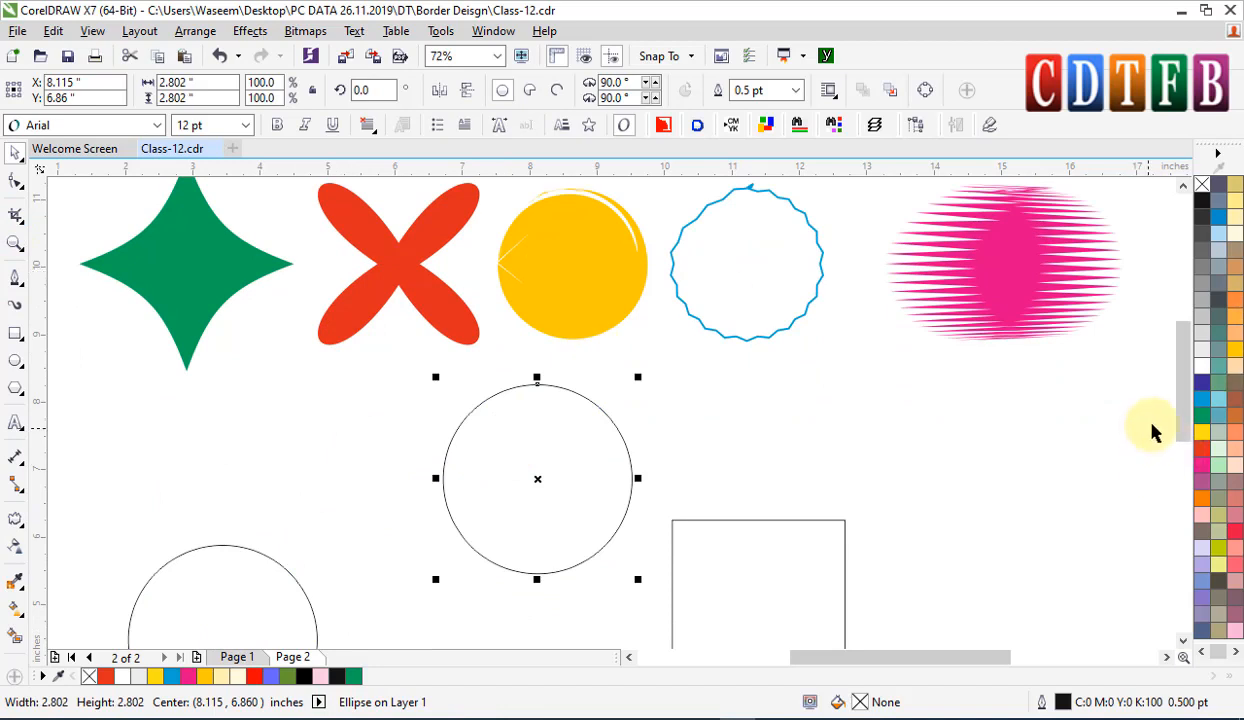
- Fill the copied circle with blue (C:100), move it about 1.5 inches left and remove its outline
left_click(1203, 400)
left_click_drag(533, 508, 434, 515)
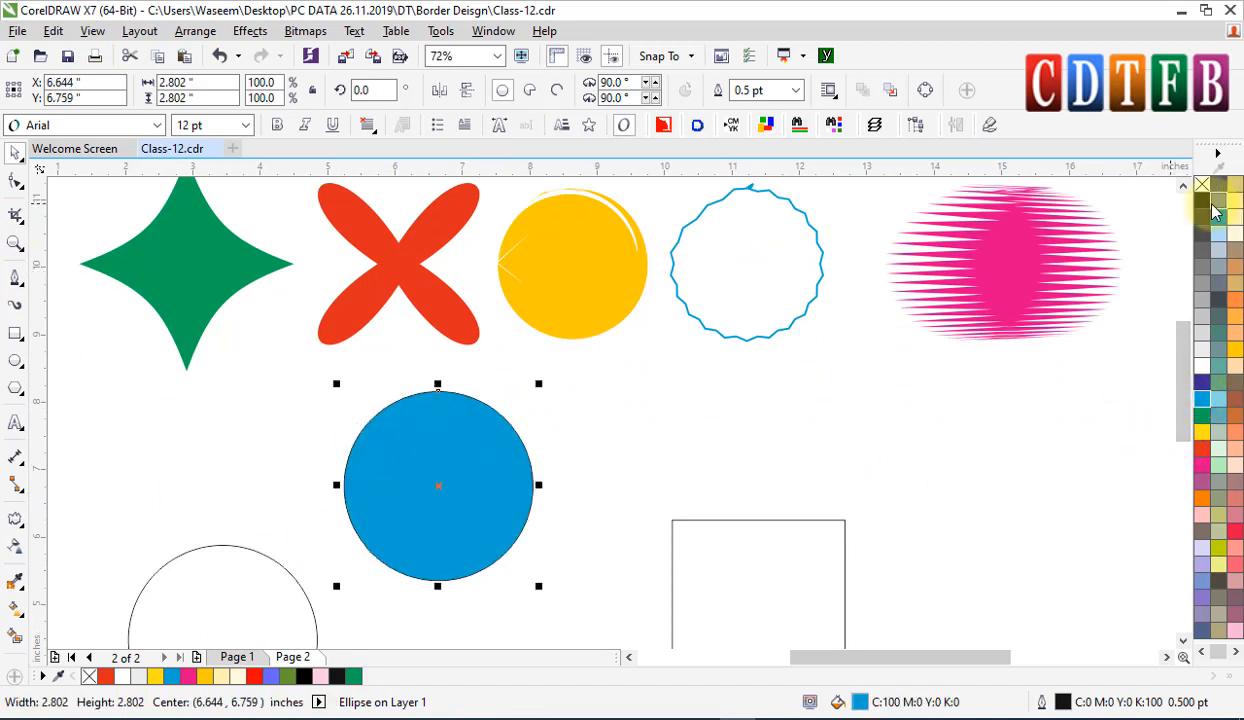
right_click(1204, 184)
- Distort the blue circle freehand from its centre with a push and pull amplitude of about -81
left_click(15, 519)
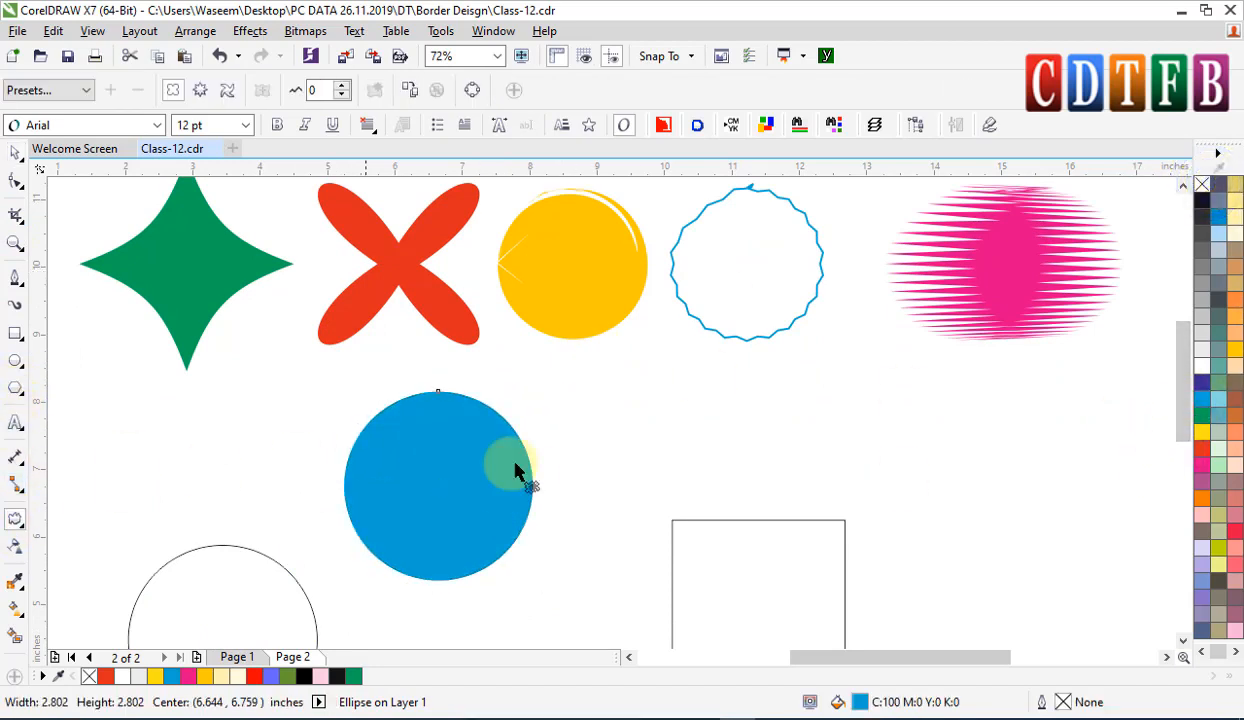
left_click_drag(436, 489, 350, 495)
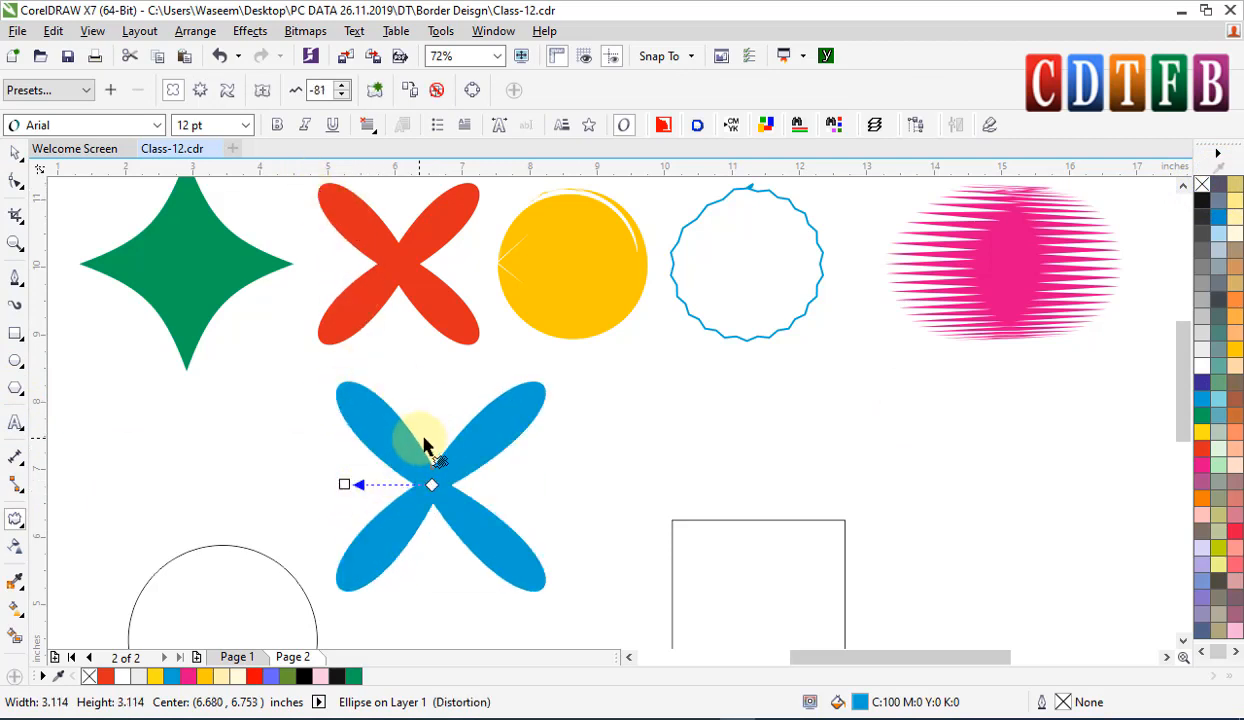
key("space")
- Copy the large outlined circle to below the green star and move the original to the right side of the square
scroll(420, 476, "down", 2)
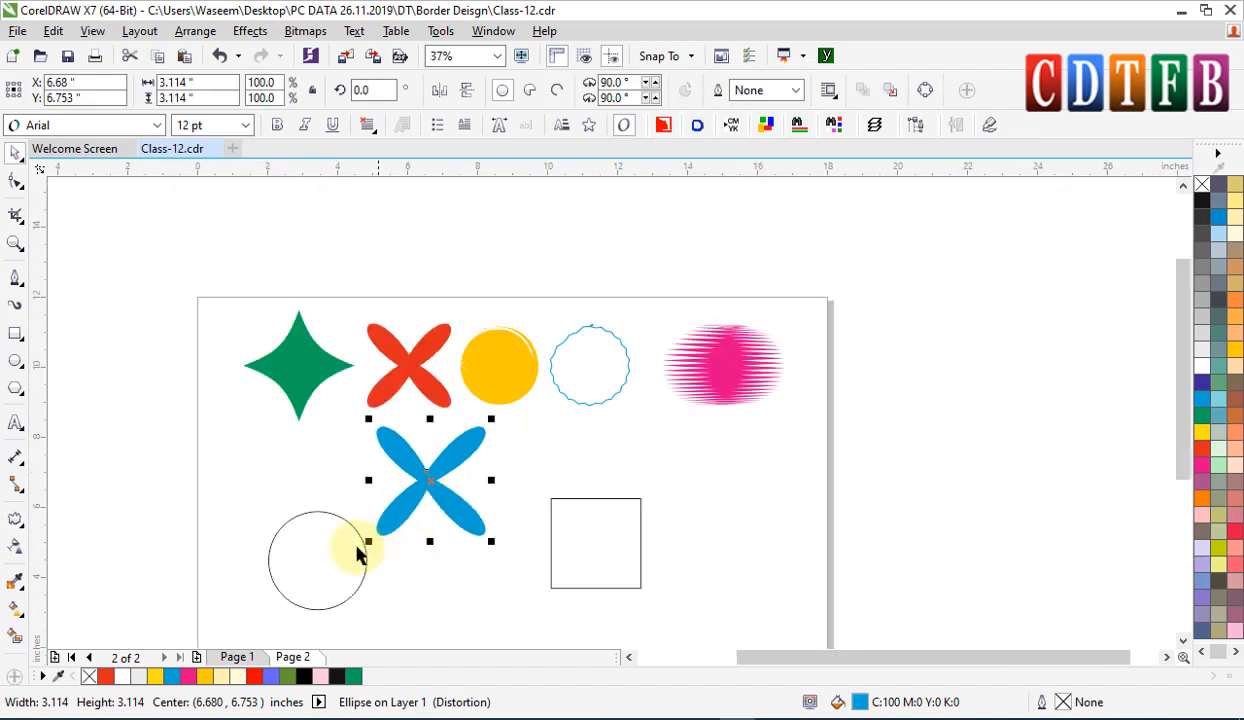
left_click_drag(309, 544, 297, 479)
right_click(297, 479)
left_click_drag(352, 565, 718, 546)
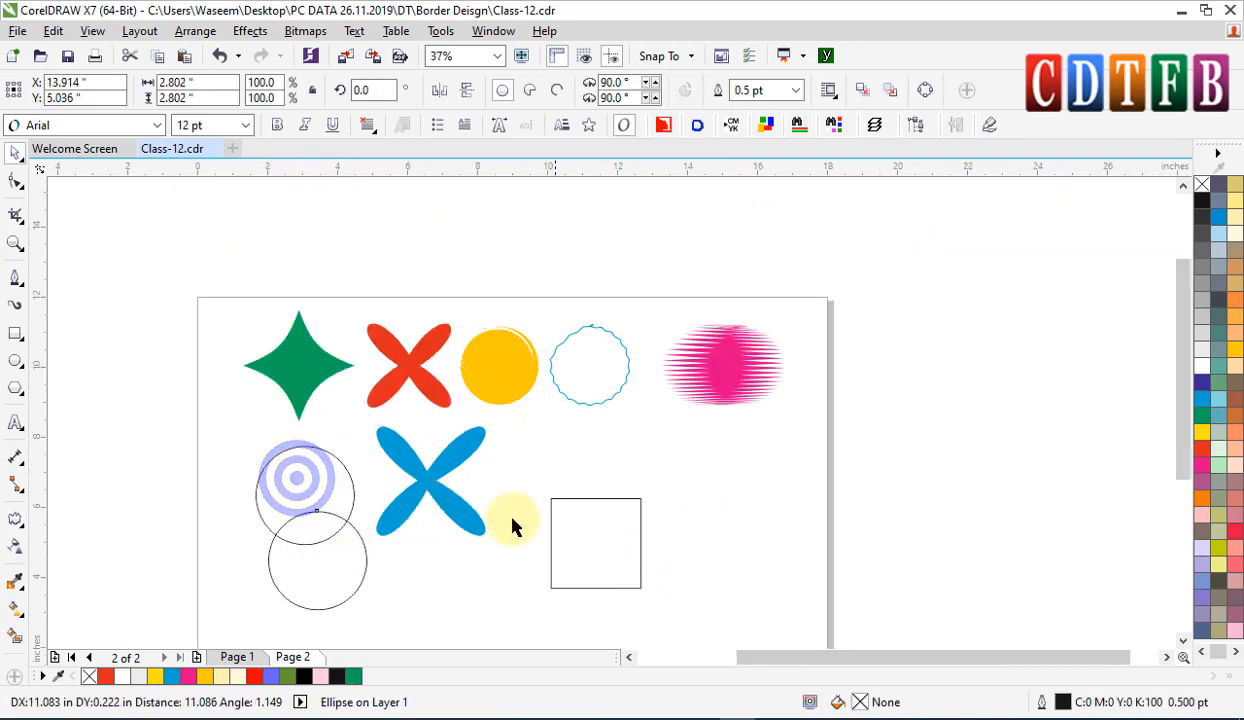
- Move the blue petal shape slightly down and right, and position the circle copy beside it below the green star
left_click_drag(422, 475, 440, 498)
left_click(325, 503)
key("ctrl+z")
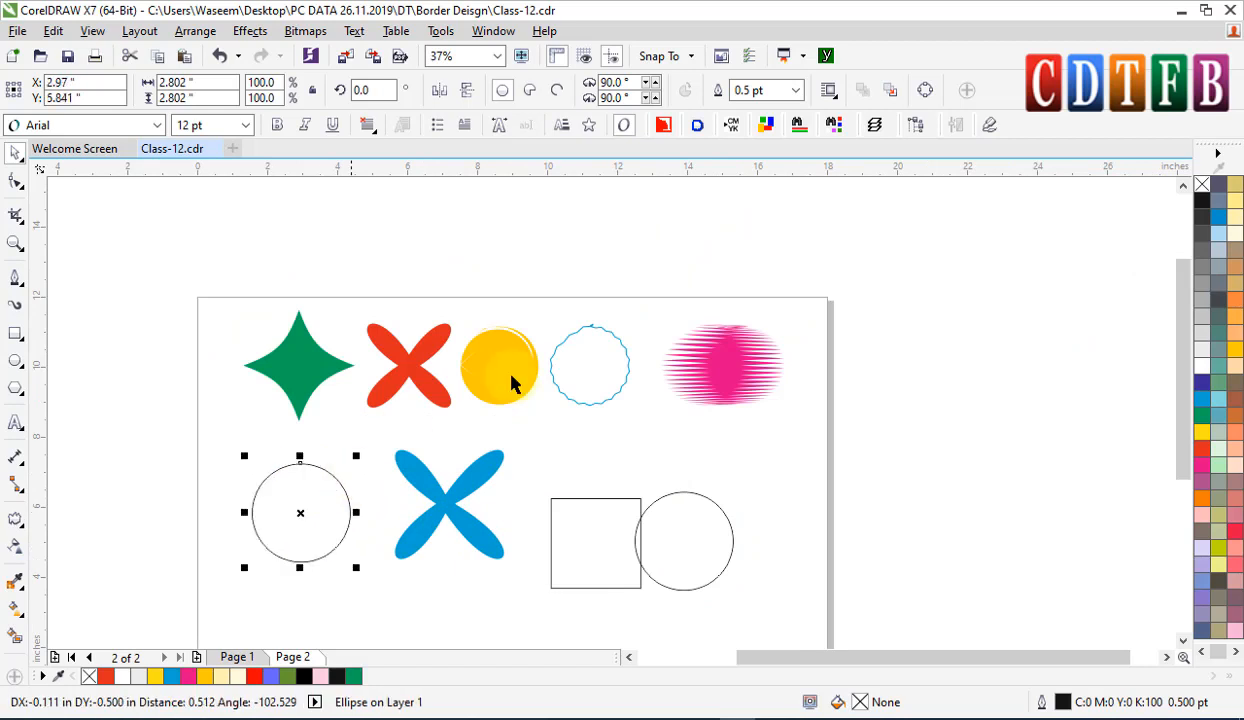
- Fill the circle below the green star with dark blue (C:100 M:100) and remove its outline
left_click(1201, 393)
right_click(1201, 184)
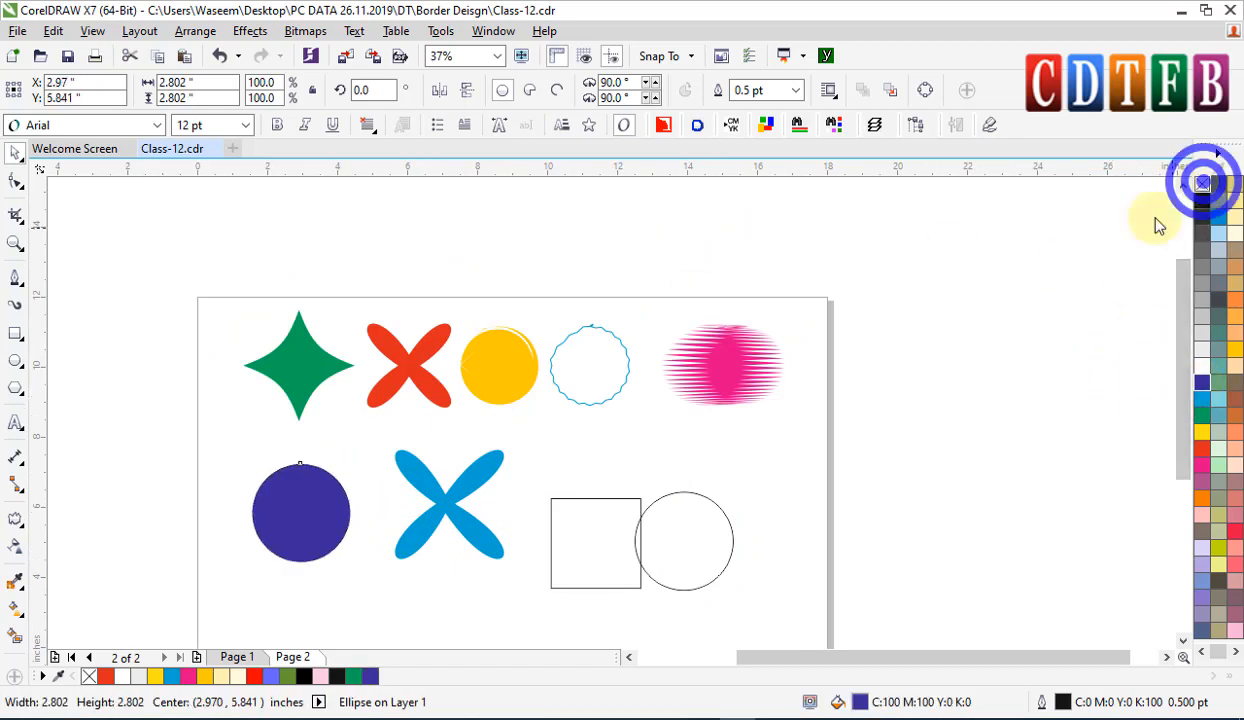
- Try distorting the dark blue circle freehand from its centre with a push and pull amplitude of about 84
scroll(300, 516, "up", 2)
key("space")
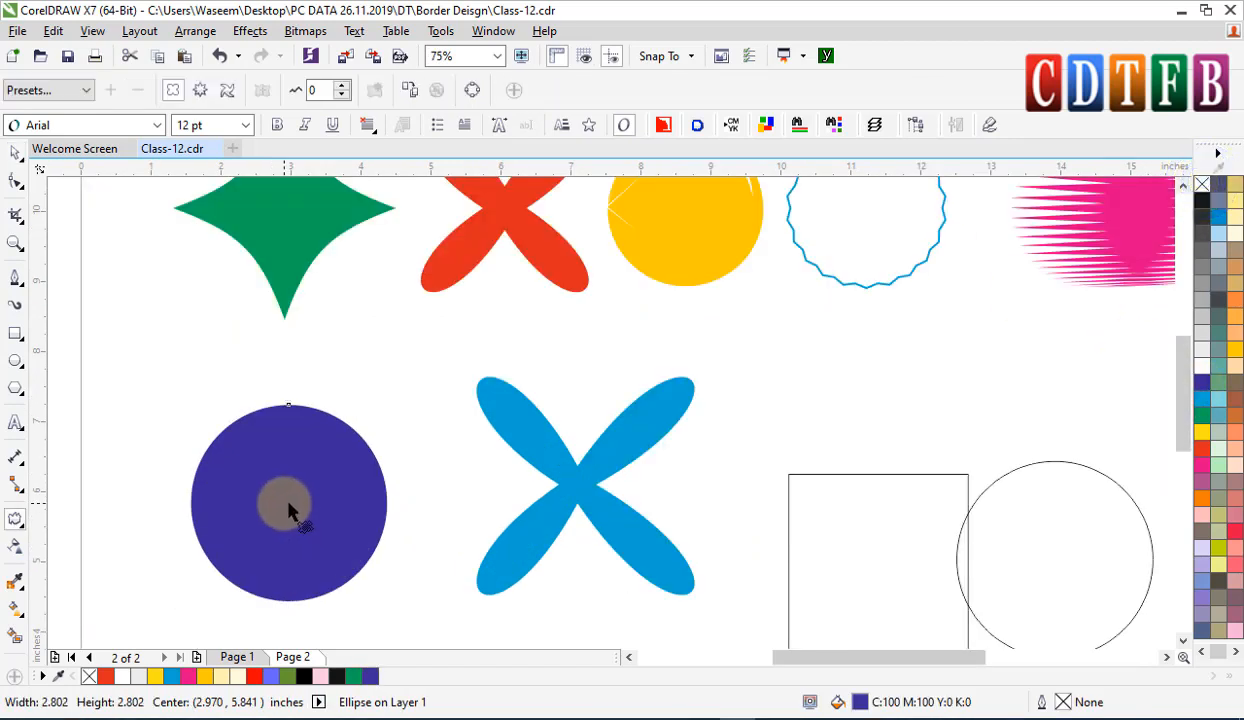
left_click_drag(286, 503, 378, 503)
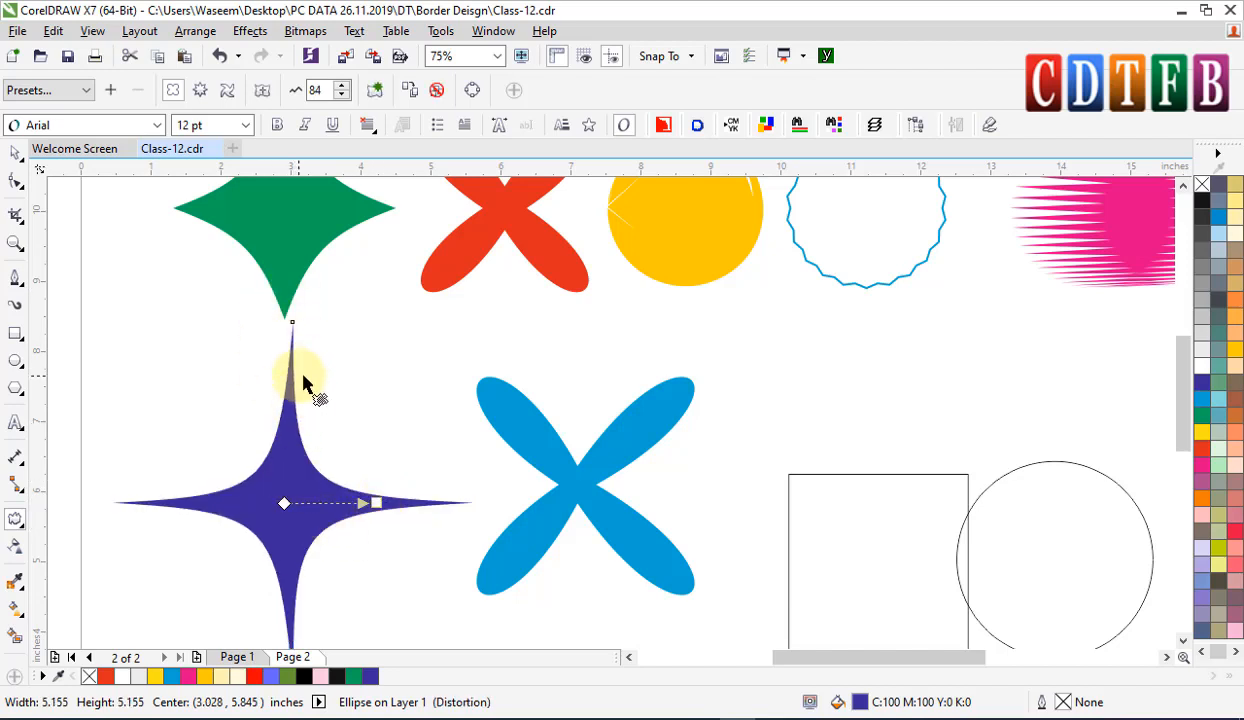
key("ctrl+z")
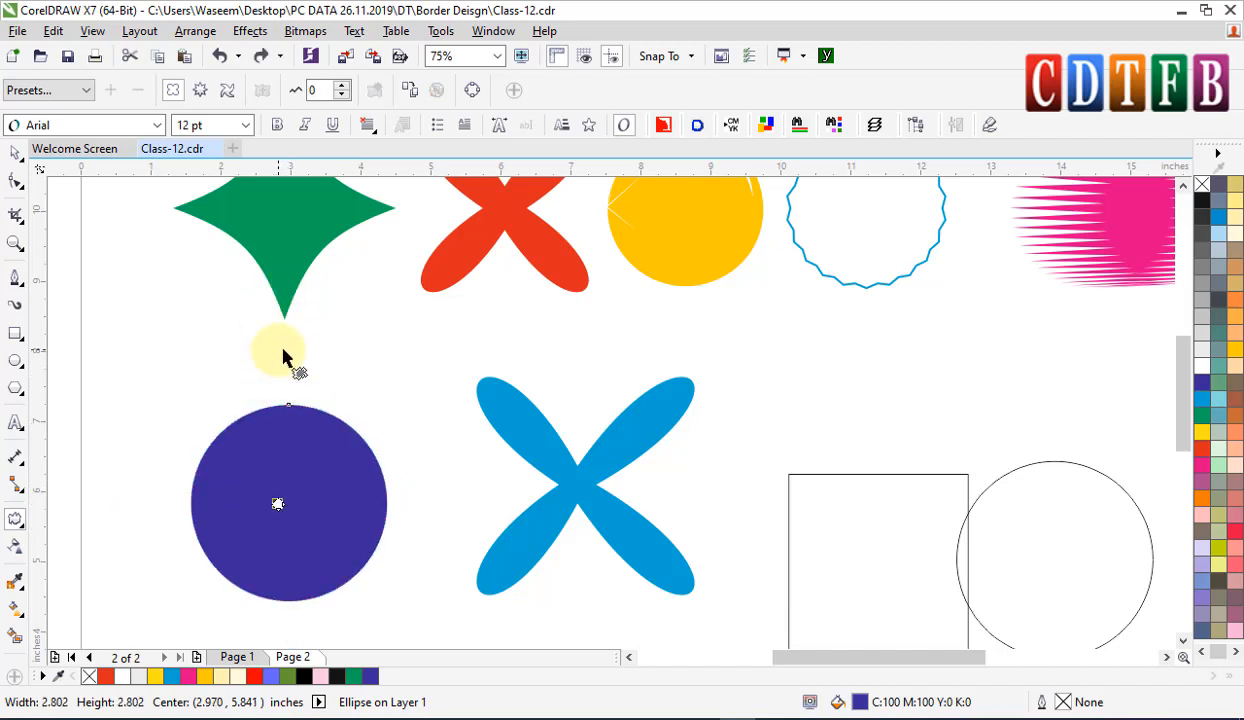
- Try distorting the dark blue circle outward from its centre with a push and pull amplitude of 200, undoing each attempt
left_click_drag(286, 450, 545, 489)
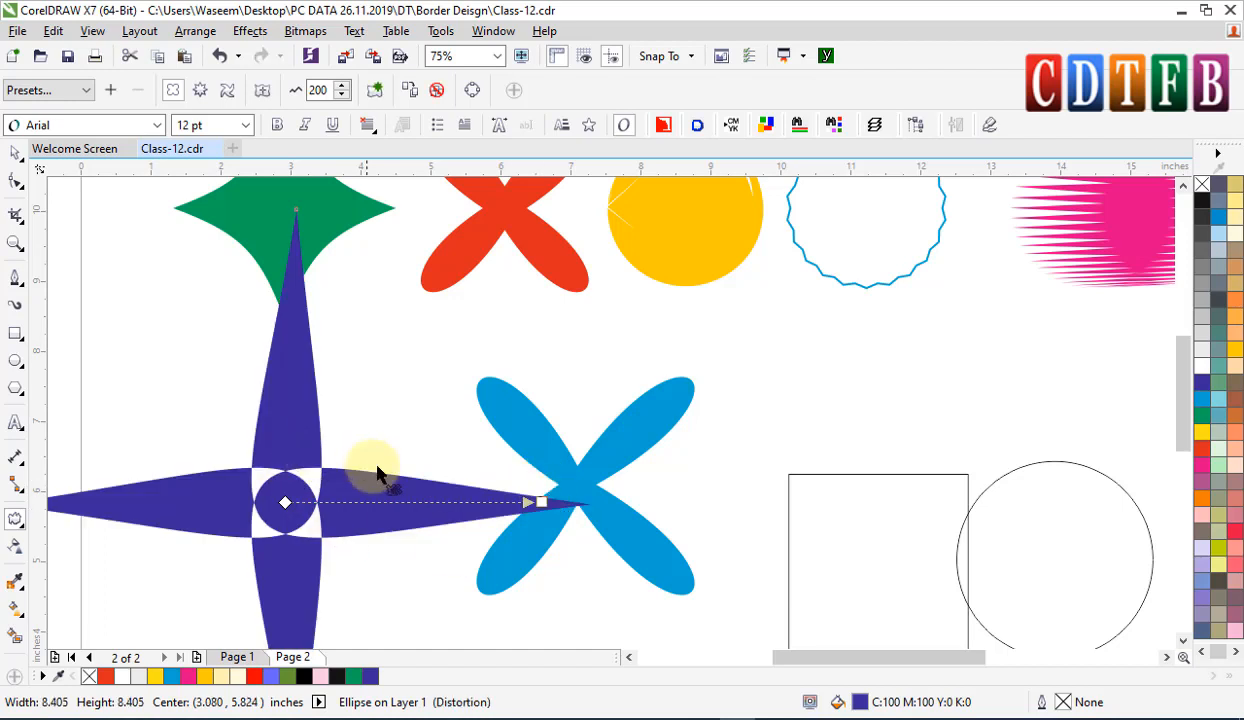
key("ctrl+z")
left_click_drag(285, 500, 560, 498)
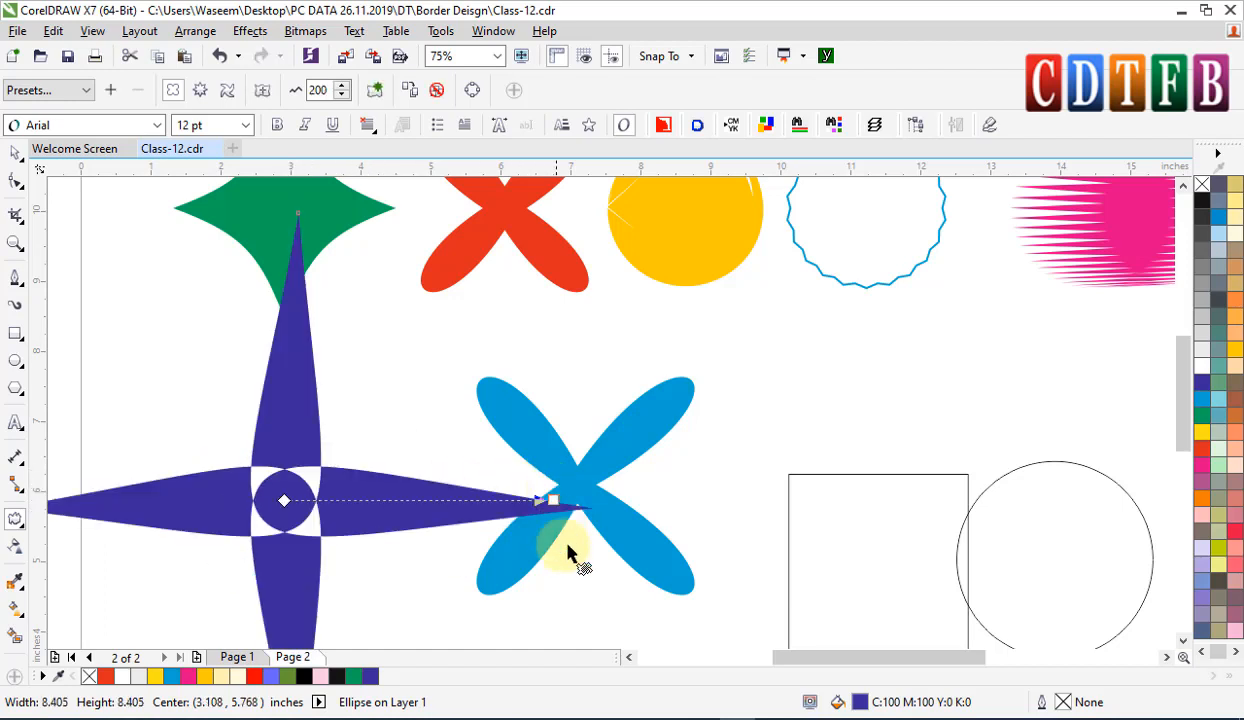
key("ctrl+z")
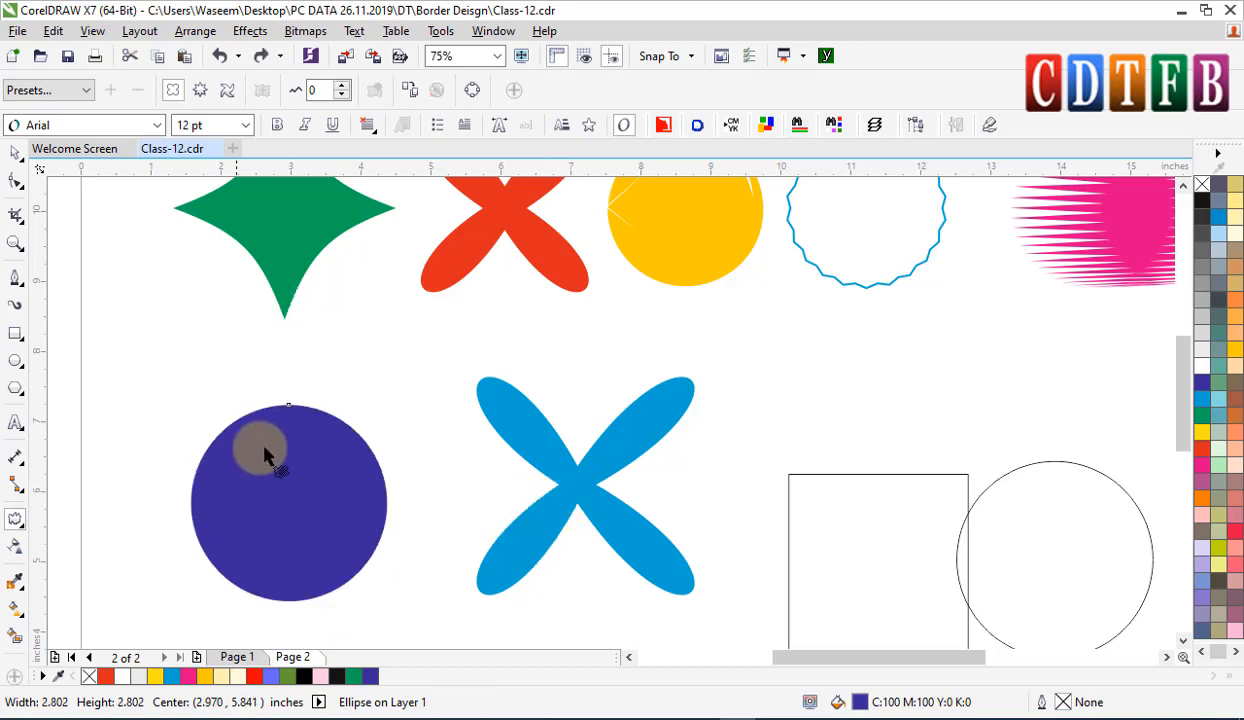
- Delete the dark blue circle and all the distorted shapes, keeping only the outlined square and circle
key("space")
key("F3")
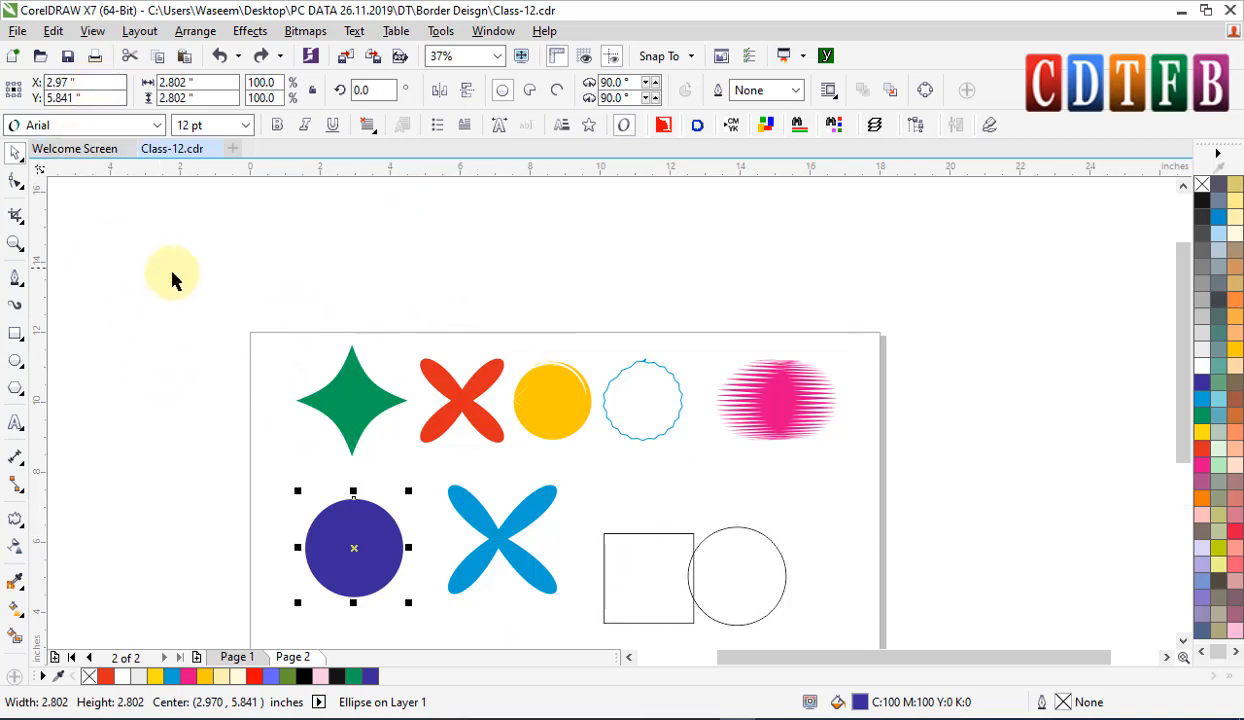
left_click_drag(172, 280, 570, 612)
key("Delete")
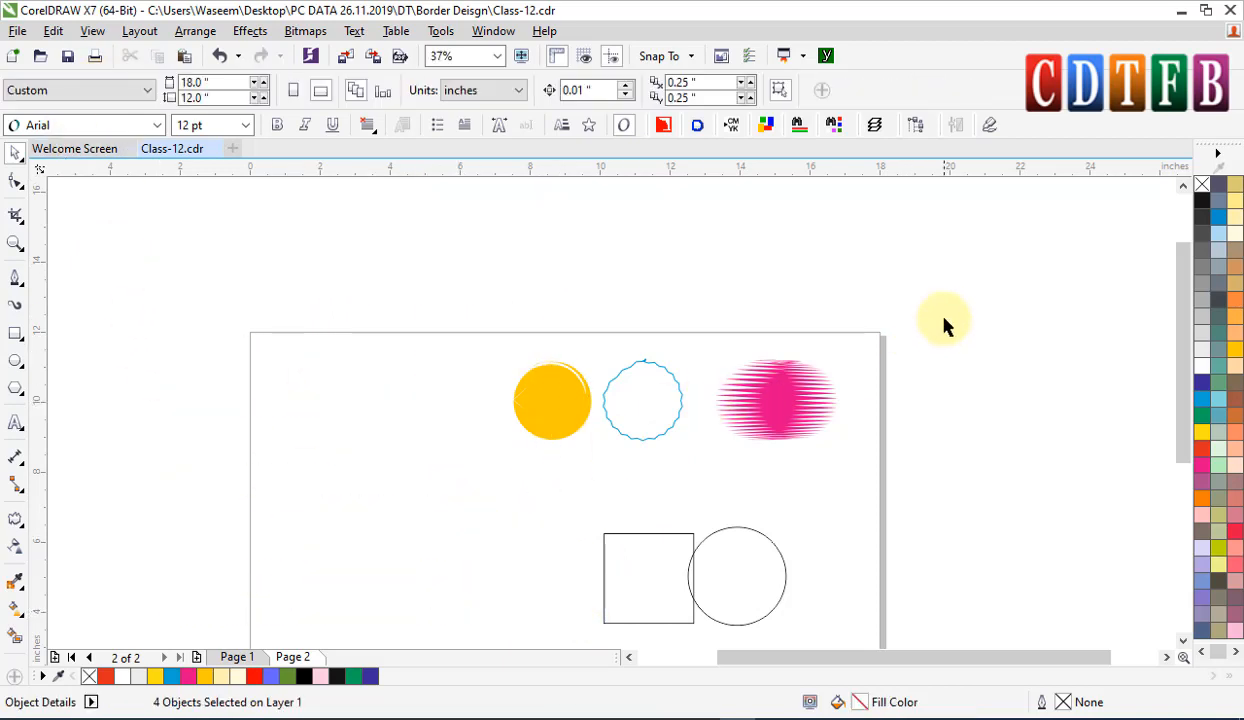
left_click_drag(878, 311, 352, 466)
key("Delete")
- Place a copy of the outlined circle in the empty upper-left area of the page
left_click(736, 527)
left_click_drag(671, 530, 340, 436)
right_click(340, 436)
scroll(603, 575, "up", 1)
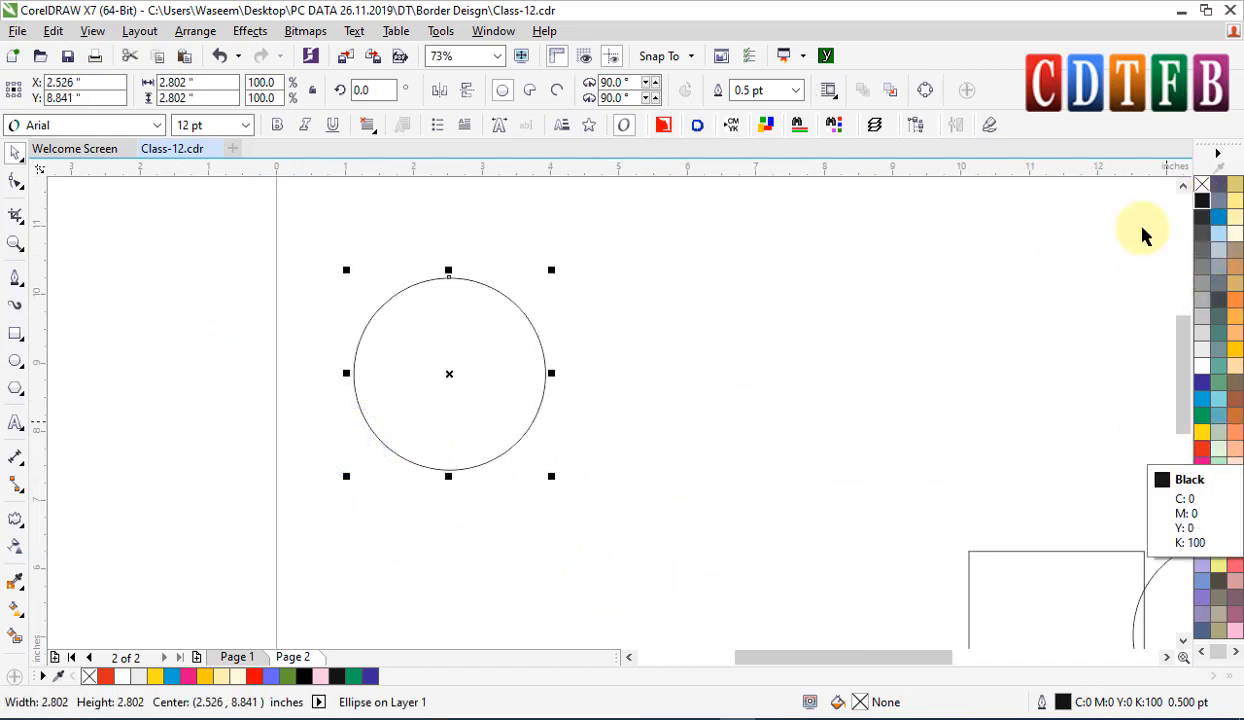
- Apply a zipper distortion to the circle copy with a frequency of 5 and an amplitude of 15
left_click(15, 519)
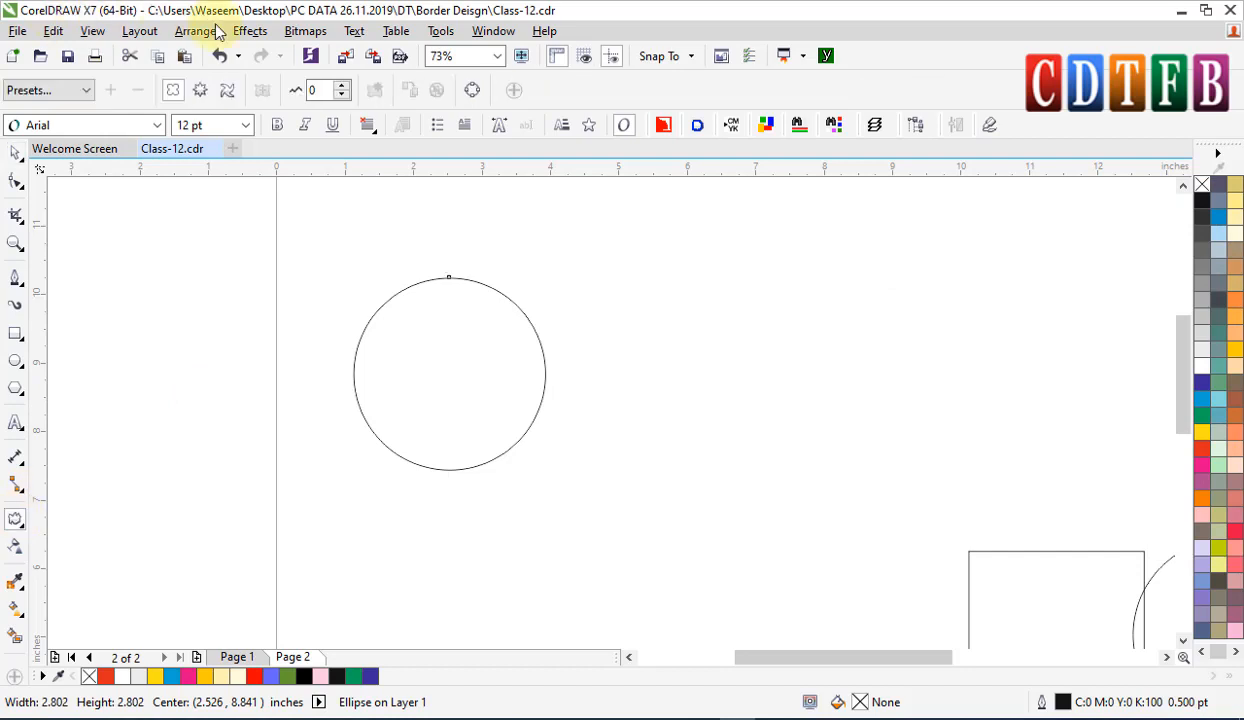
left_click(203, 93)
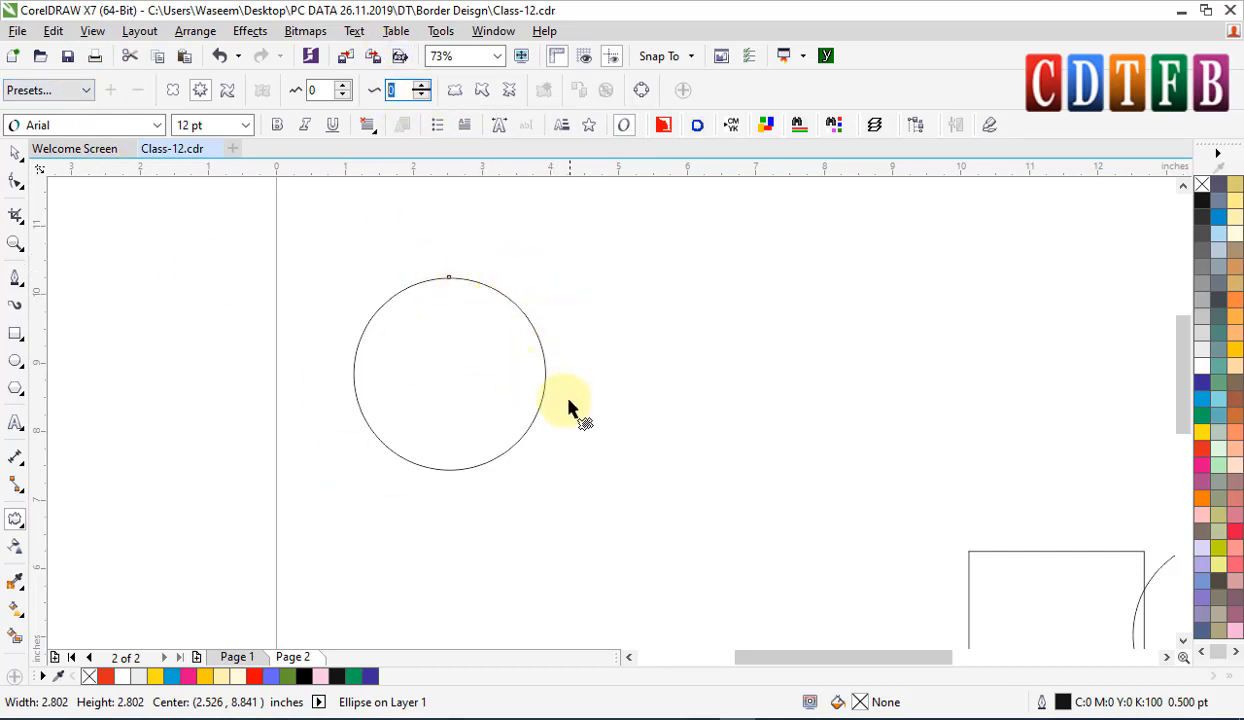
type("5")
key("Return")
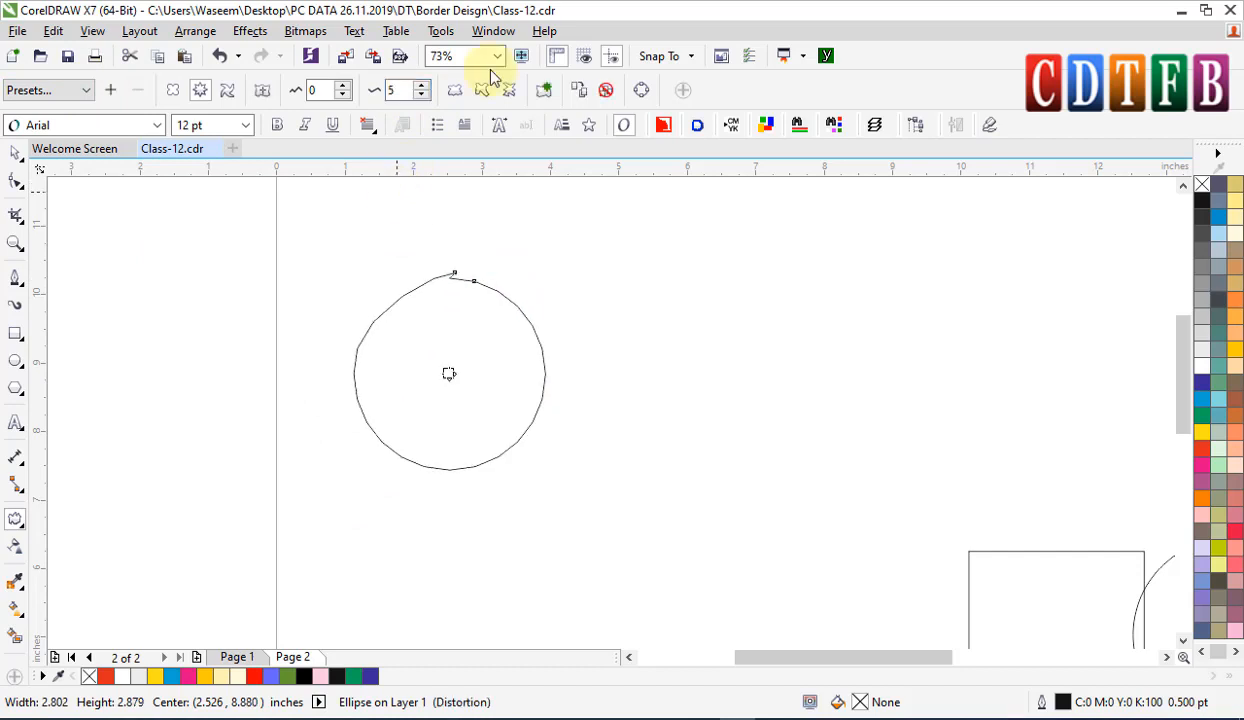
left_click(322, 90)
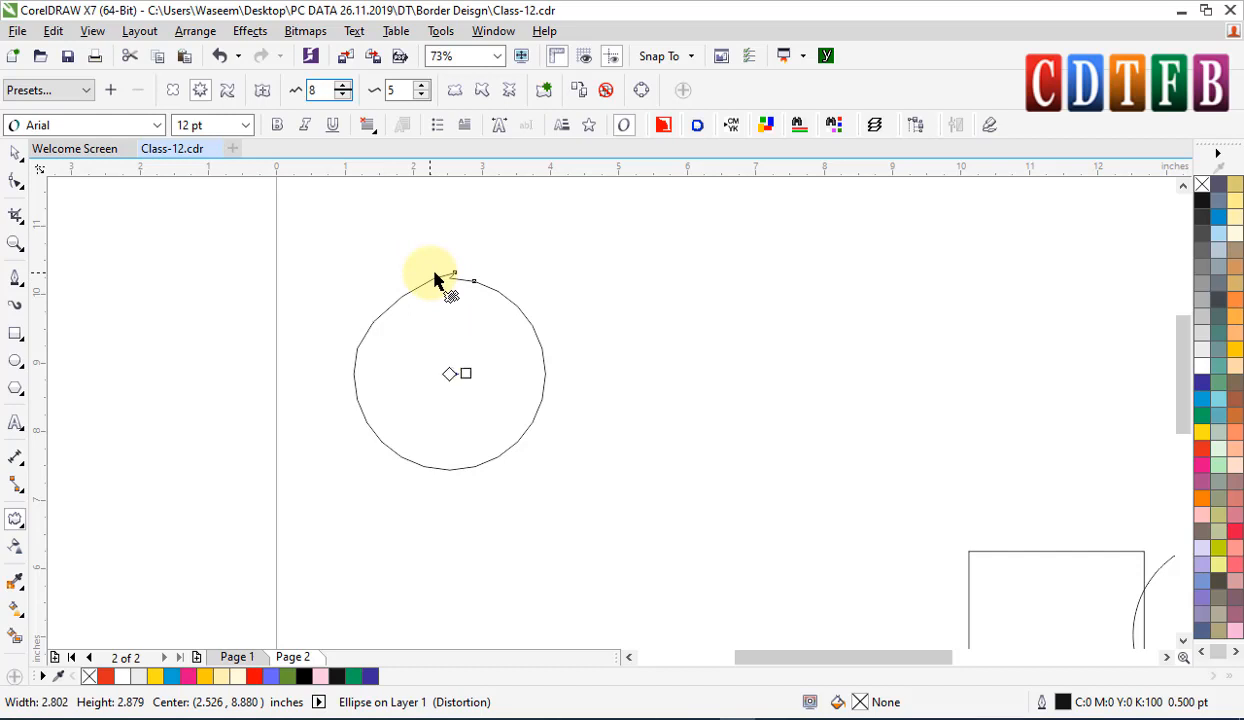
left_click_drag(434, 280, 436, 272)
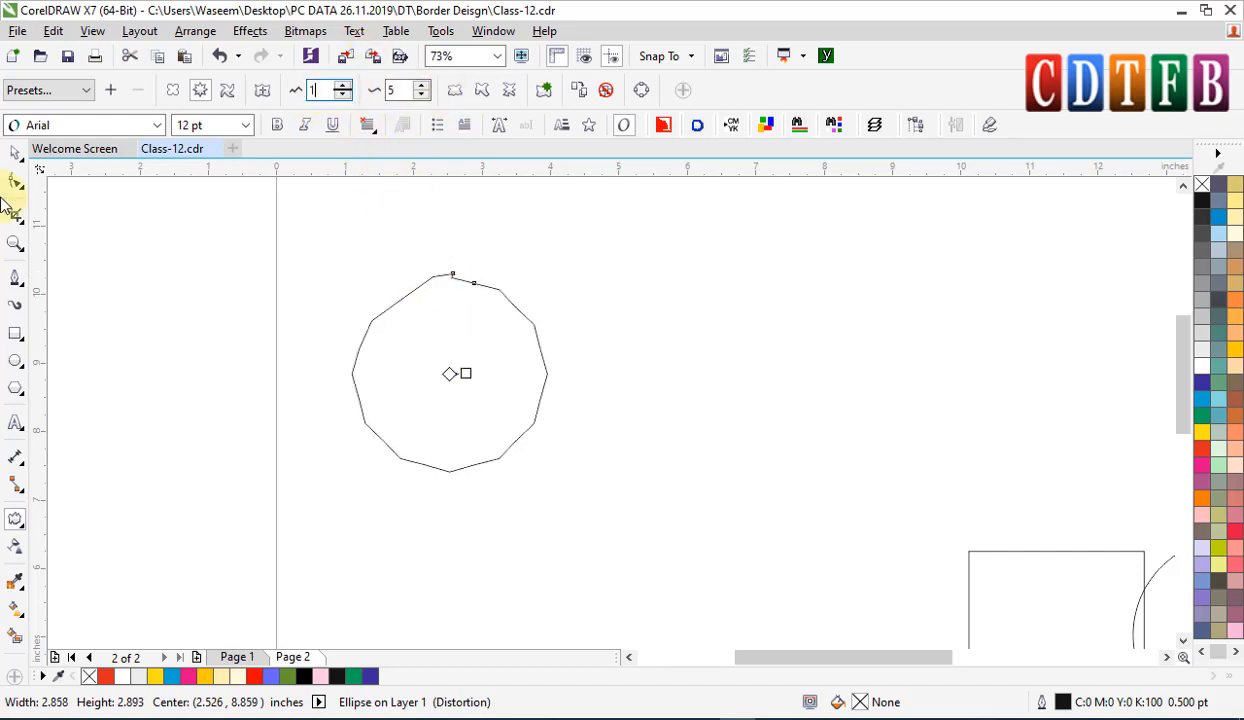
key("Return")
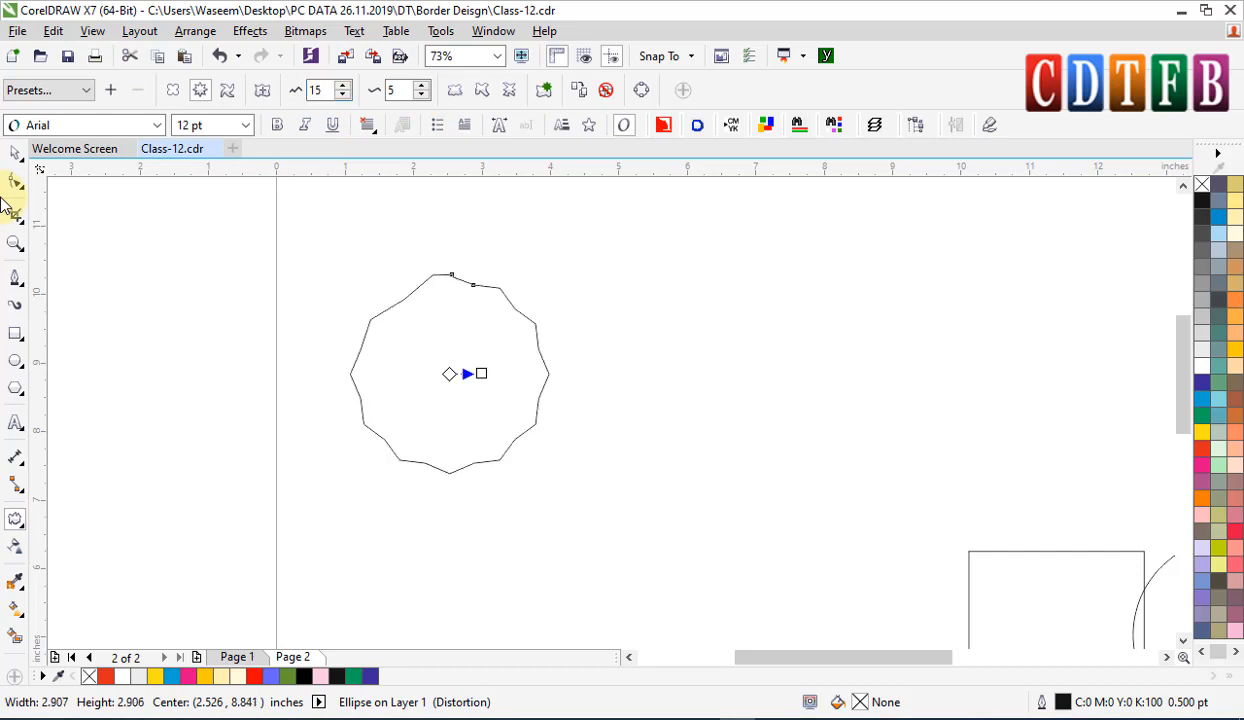
- Set the circle's zipper frequency to 10, and adjust the distortion freehand to an amplitude of about 93 and frequency of about 50
left_click(404, 92)
type("10")
key("Return")
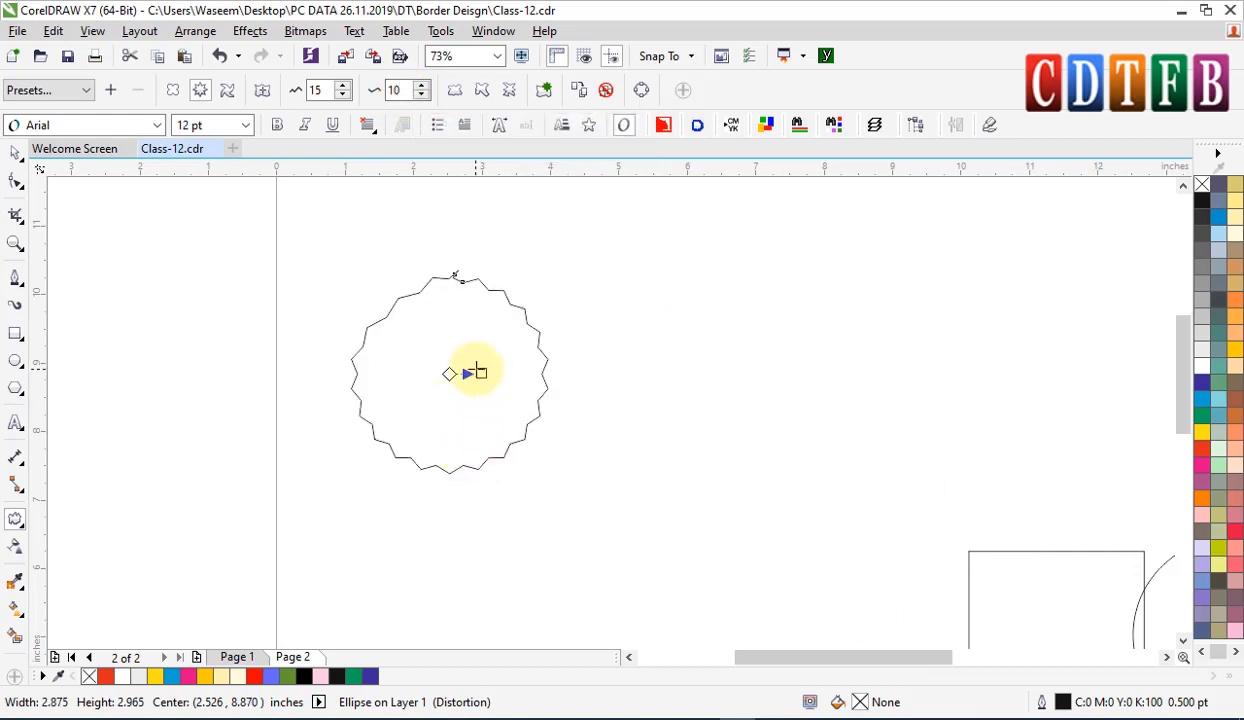
left_click_drag(482, 374, 650, 380)
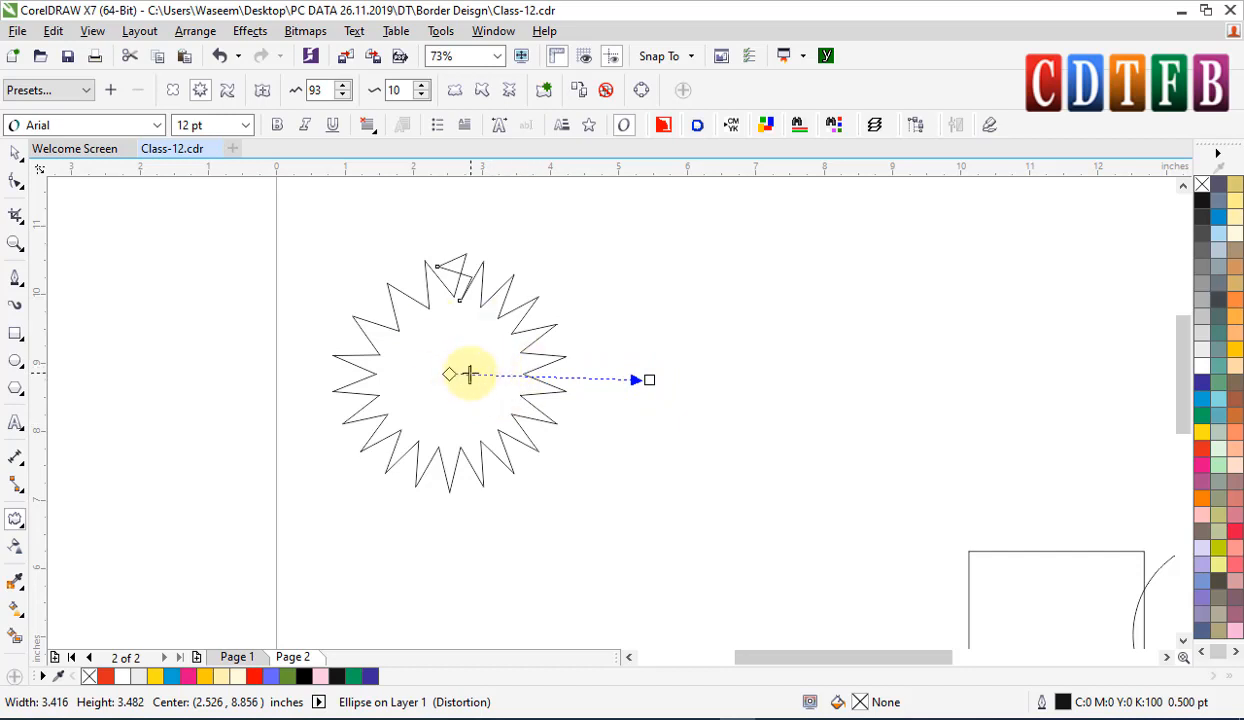
left_click_drag(469, 374, 513, 375)
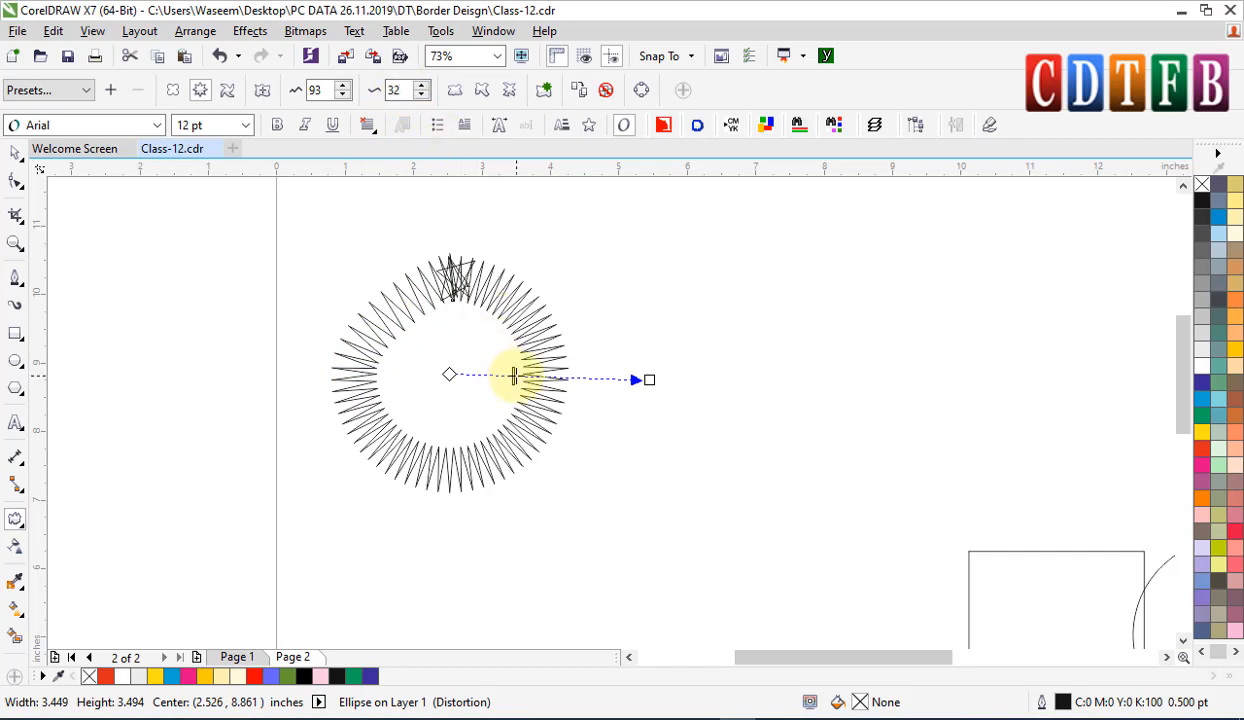
left_click_drag(485, 376, 550, 376)
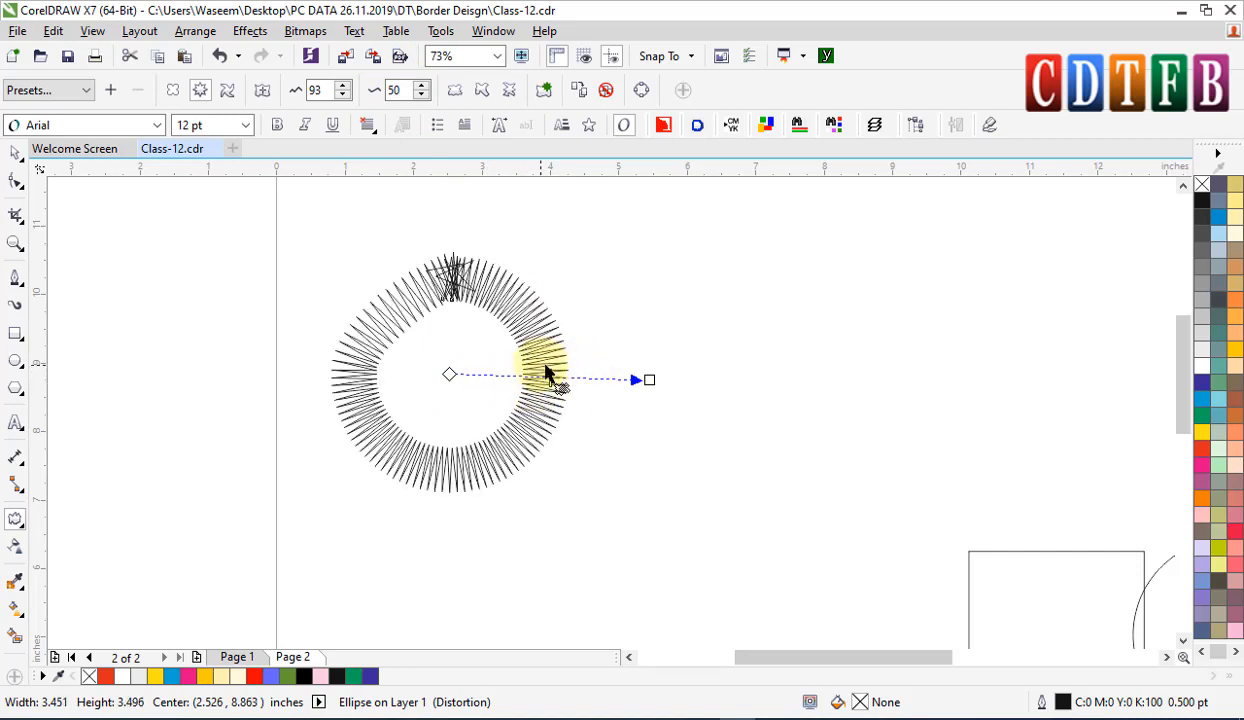
- Draw a horizontal straight line about 6.3 inches long to the right of the distorted circle
left_click(19, 306)
left_click(61, 299)
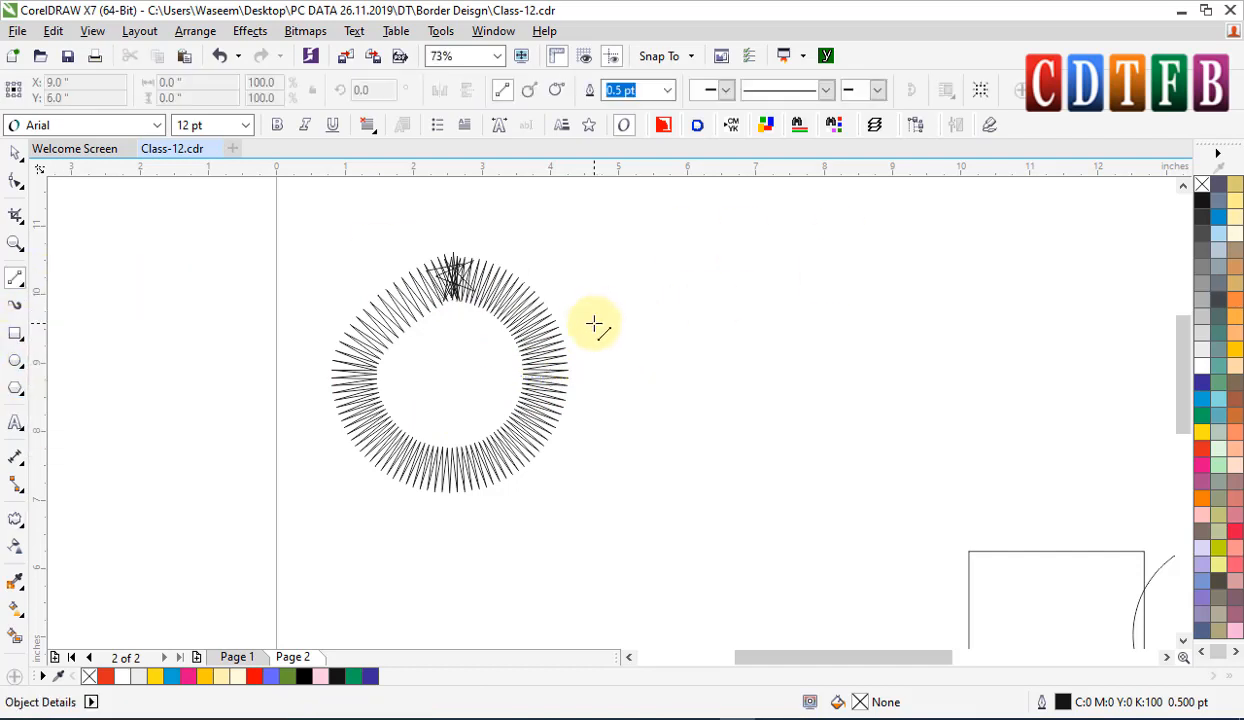
left_click_drag(611, 296, 1060, 296)
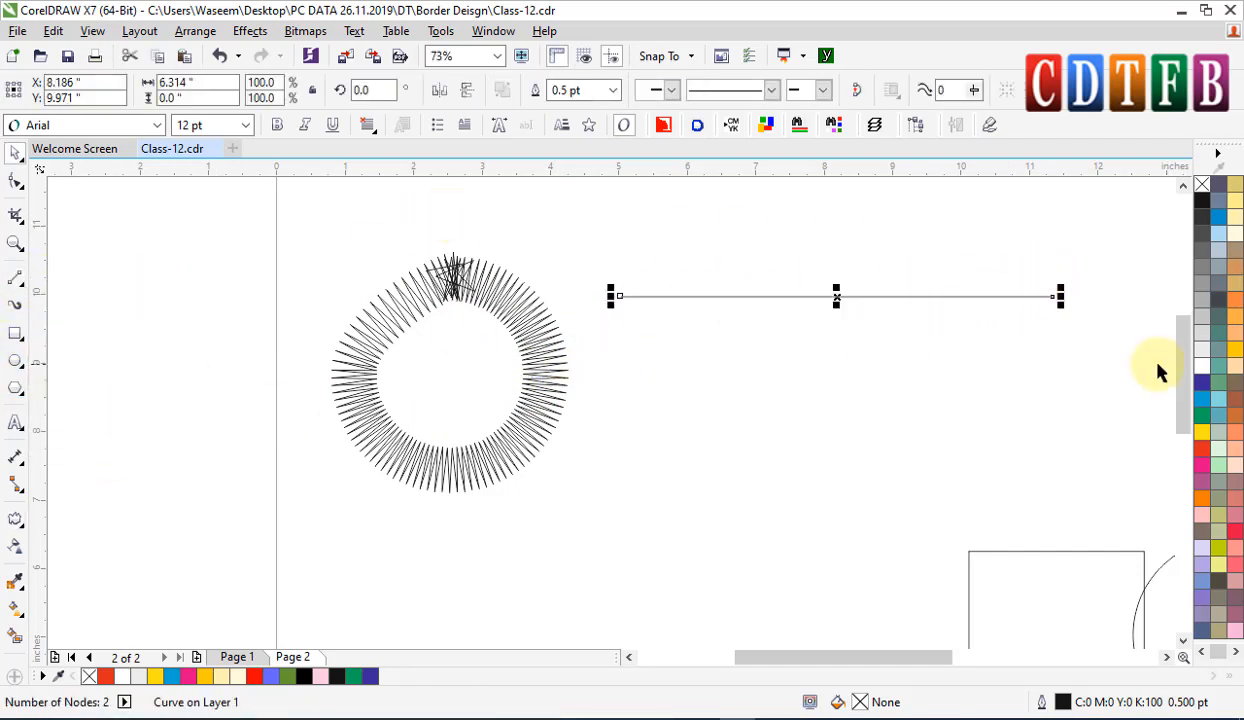
- Give the horizontal line a 3 pt outline width and a red outline colour (M:100 Y:100)
key("F12")
type("3")
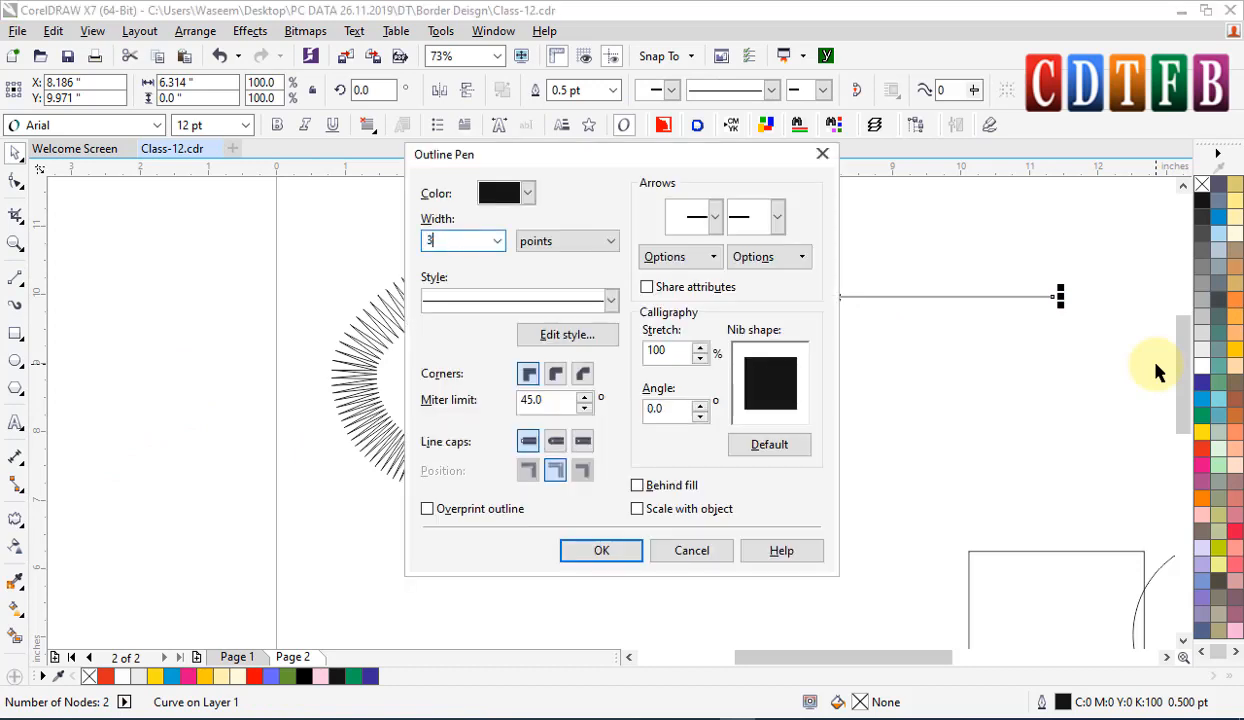
key("Return")
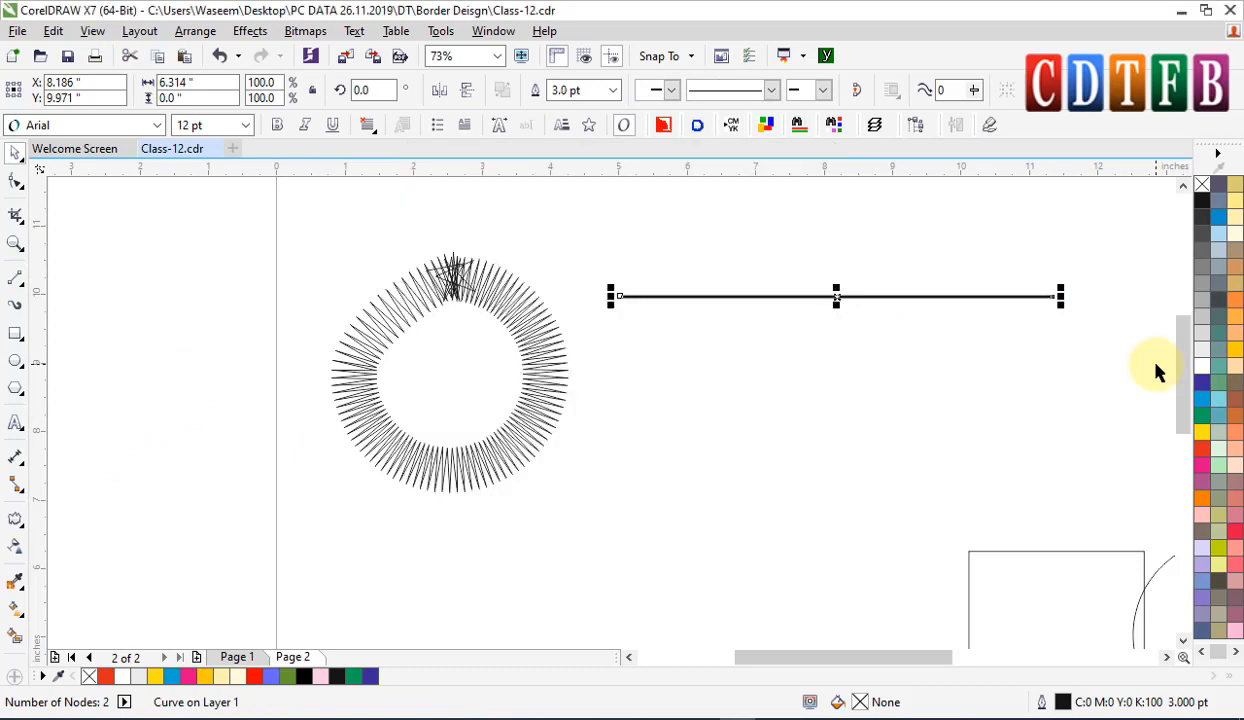
right_click(1217, 455)
- Apply a zipper distortion to the red line with an amplitude of 100 and a frequency of 30
left_click(15, 519)
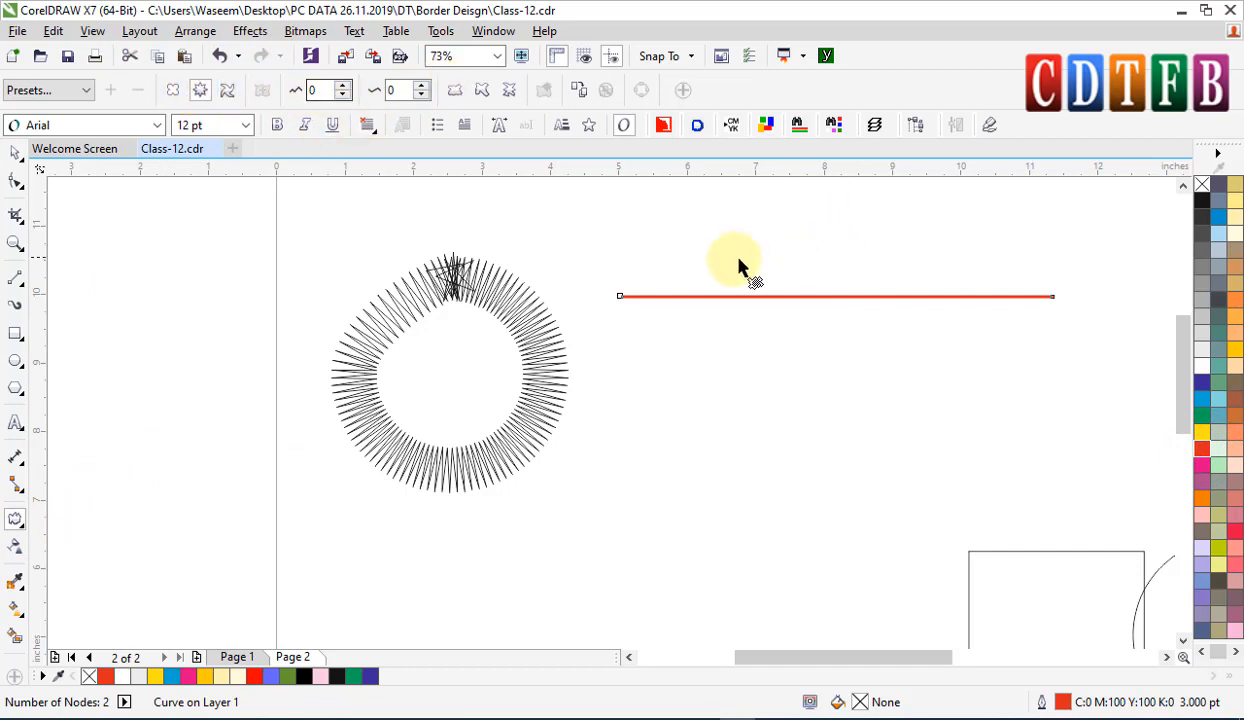
left_click_drag(792, 300, 1034, 298)
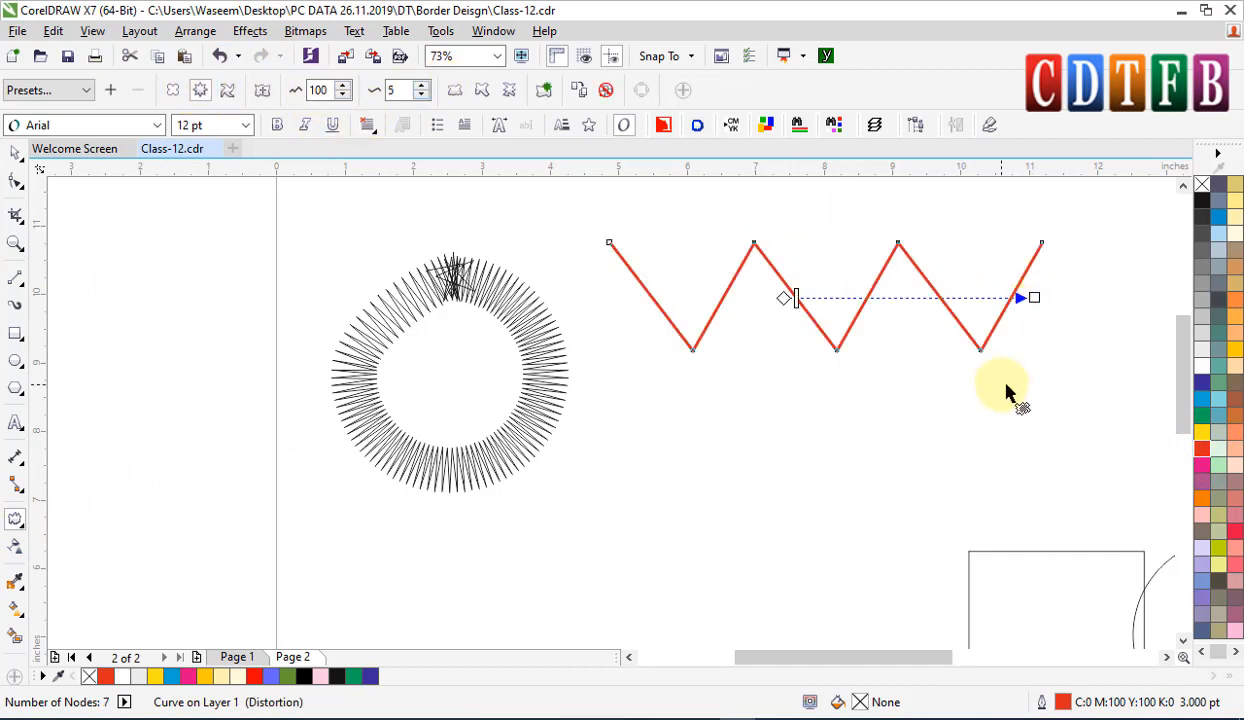
left_click(397, 91)
type("30")
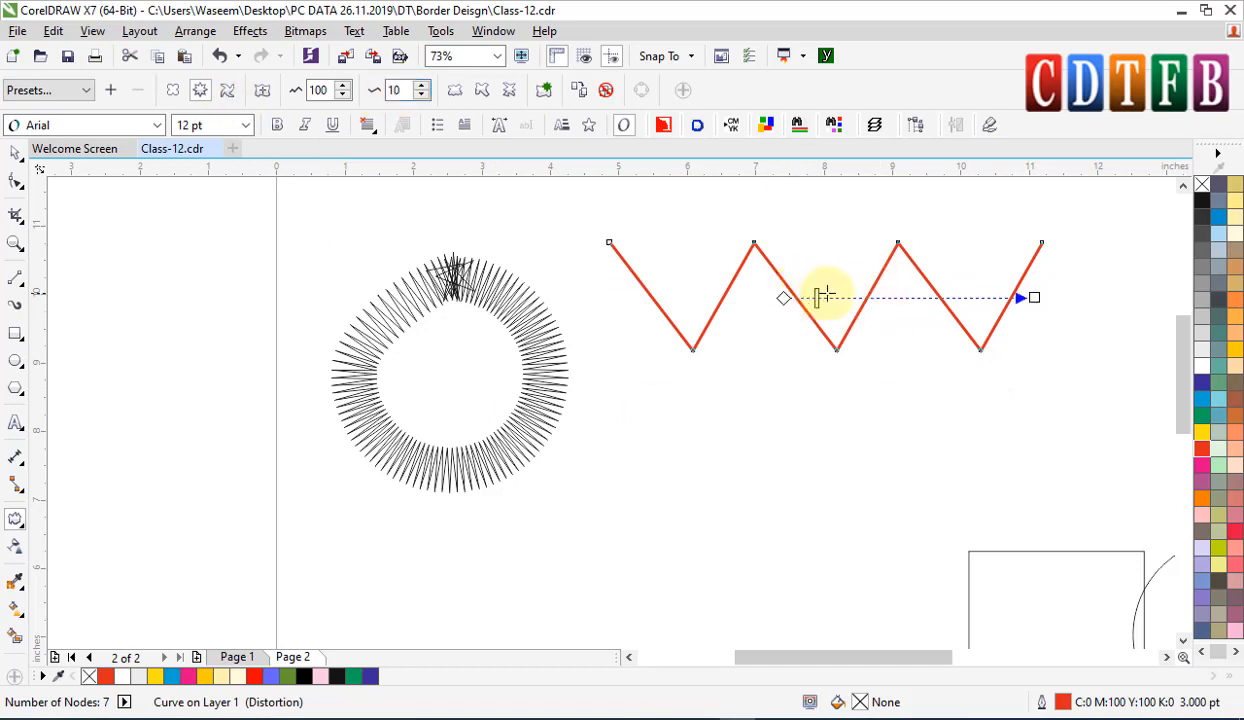
key("Return")
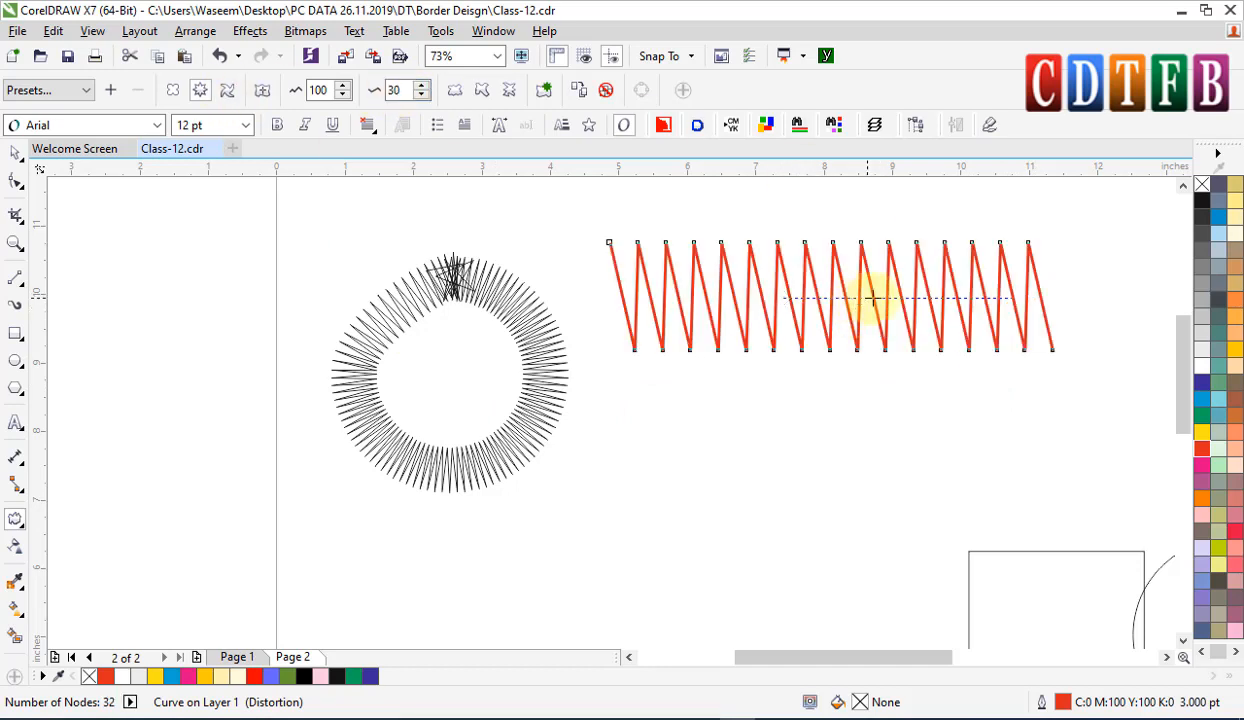
- Adjust the red line's zipper frequency freehand to about 41 and set its amplitude to 50
left_click_drag(872, 298, 868, 315)
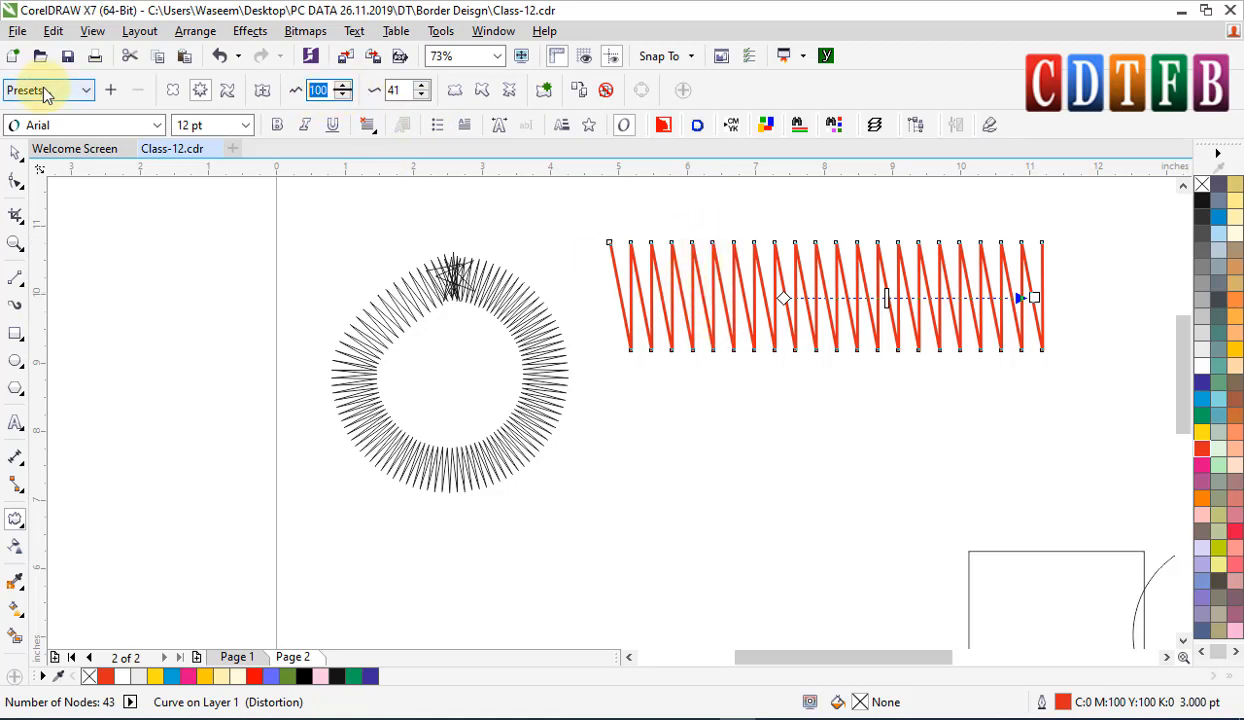
type("50")
key("Return")
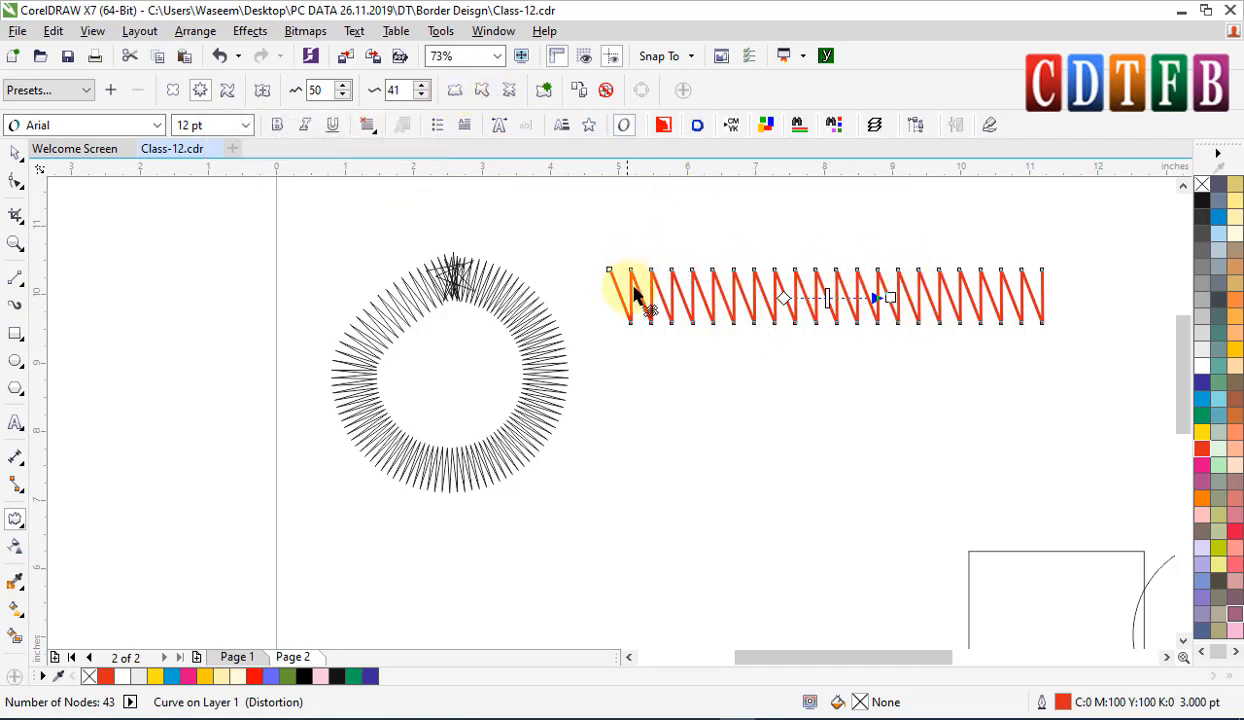
- Apply the random distortion option to the red zigzag line, and briefly try the smooth option on it
left_click(455, 92)
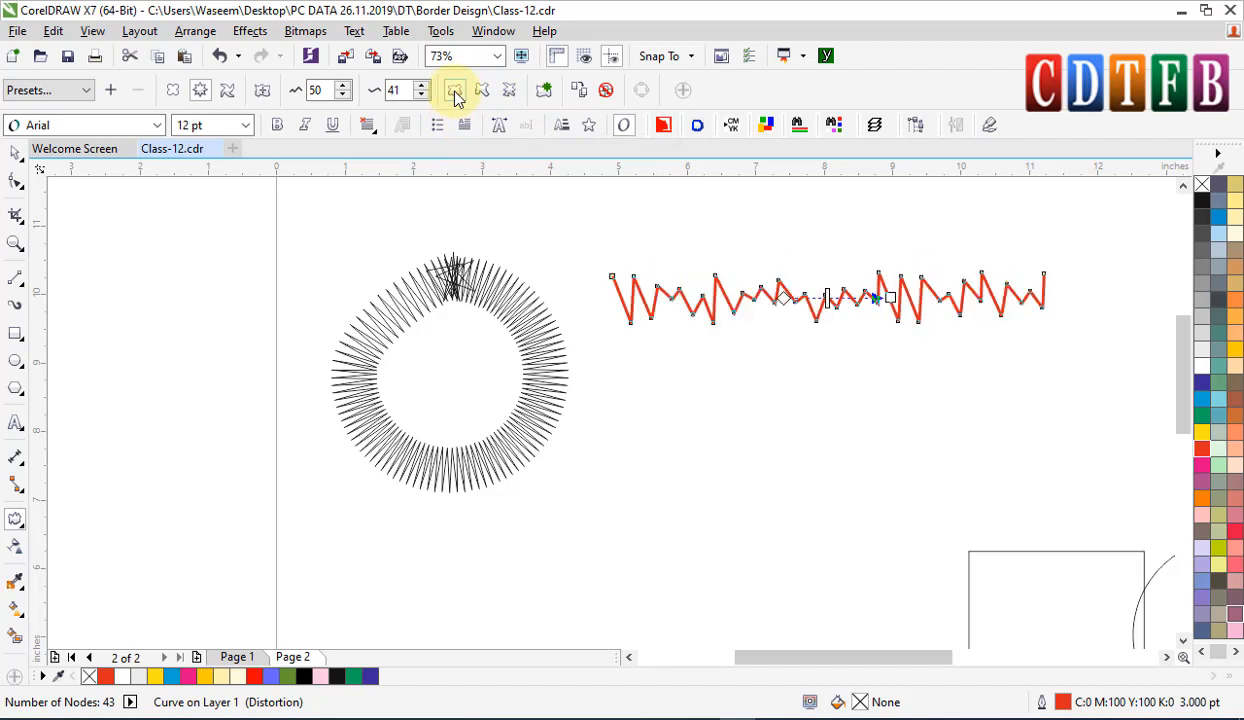
scroll(840, 330, "up", 3)
scroll(716, 335, "right", 5)
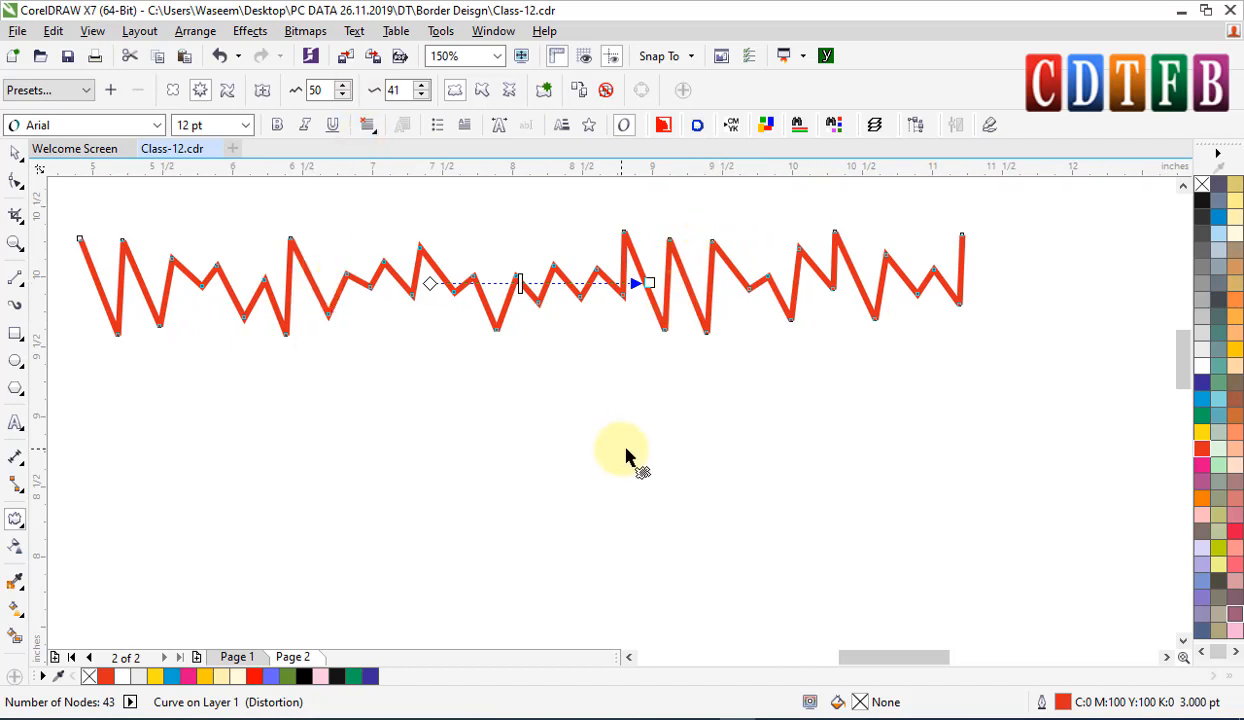
scroll(622, 455, "up", 1)
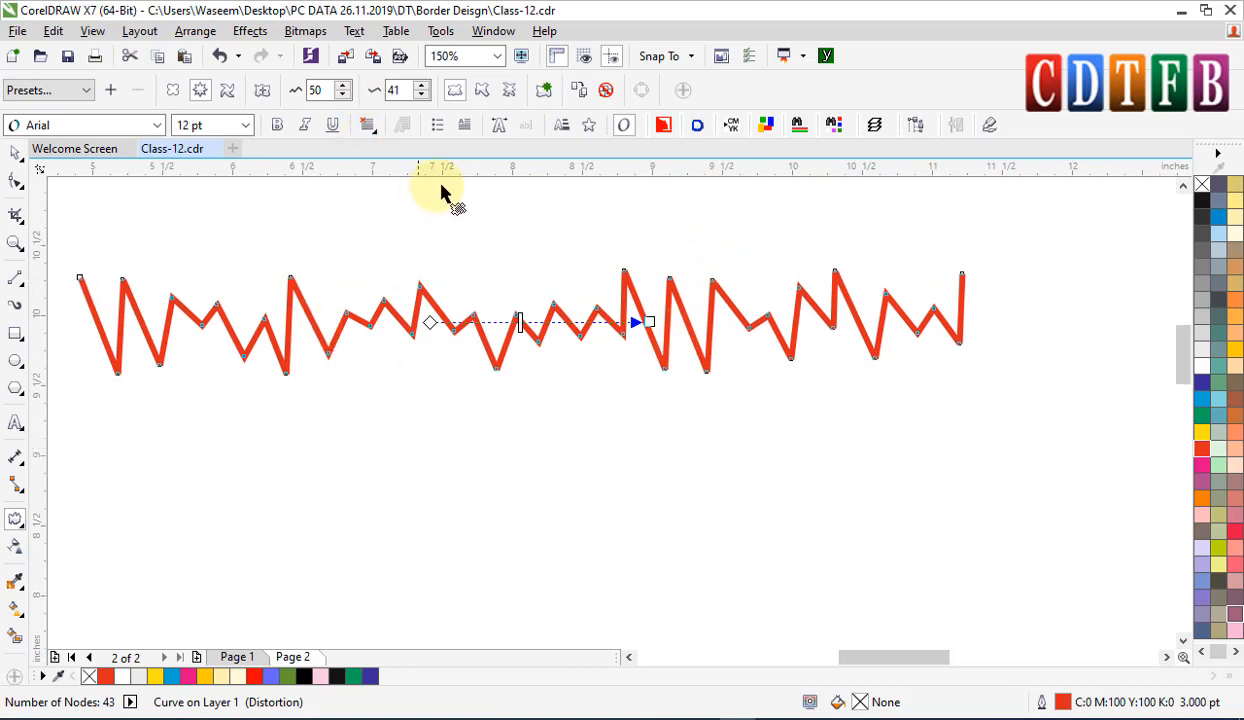
left_click(482, 91)
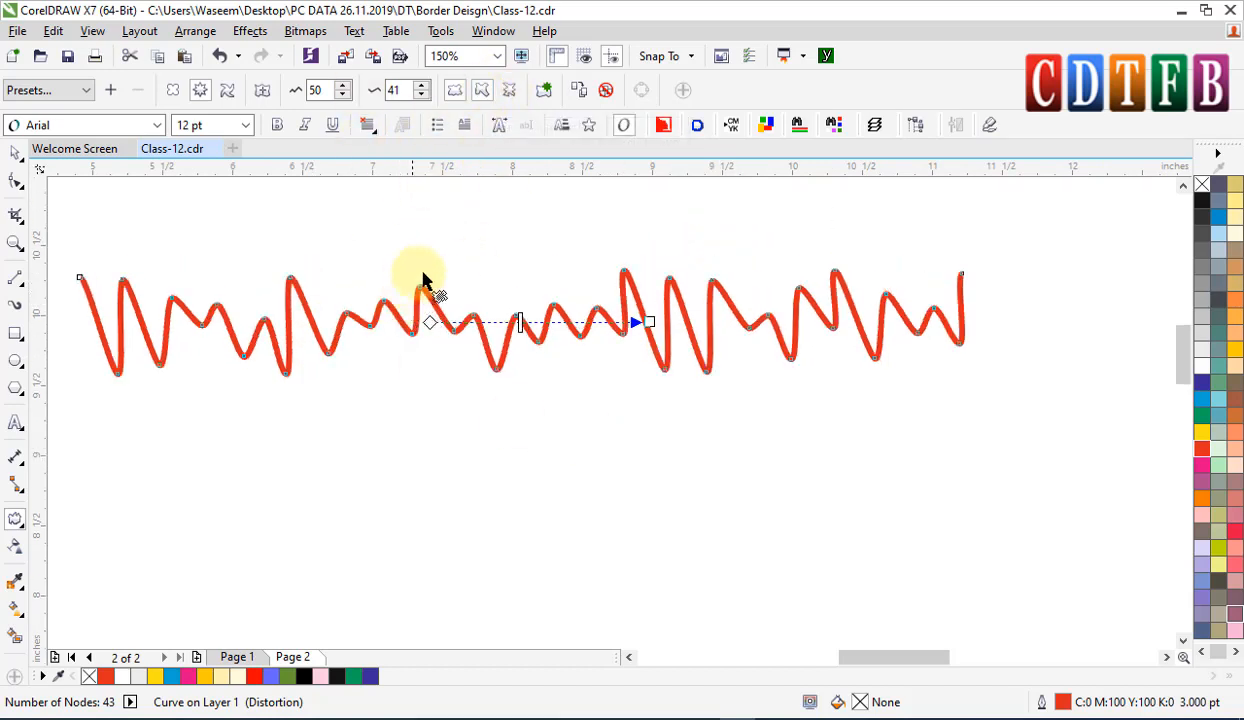
left_click(482, 91)
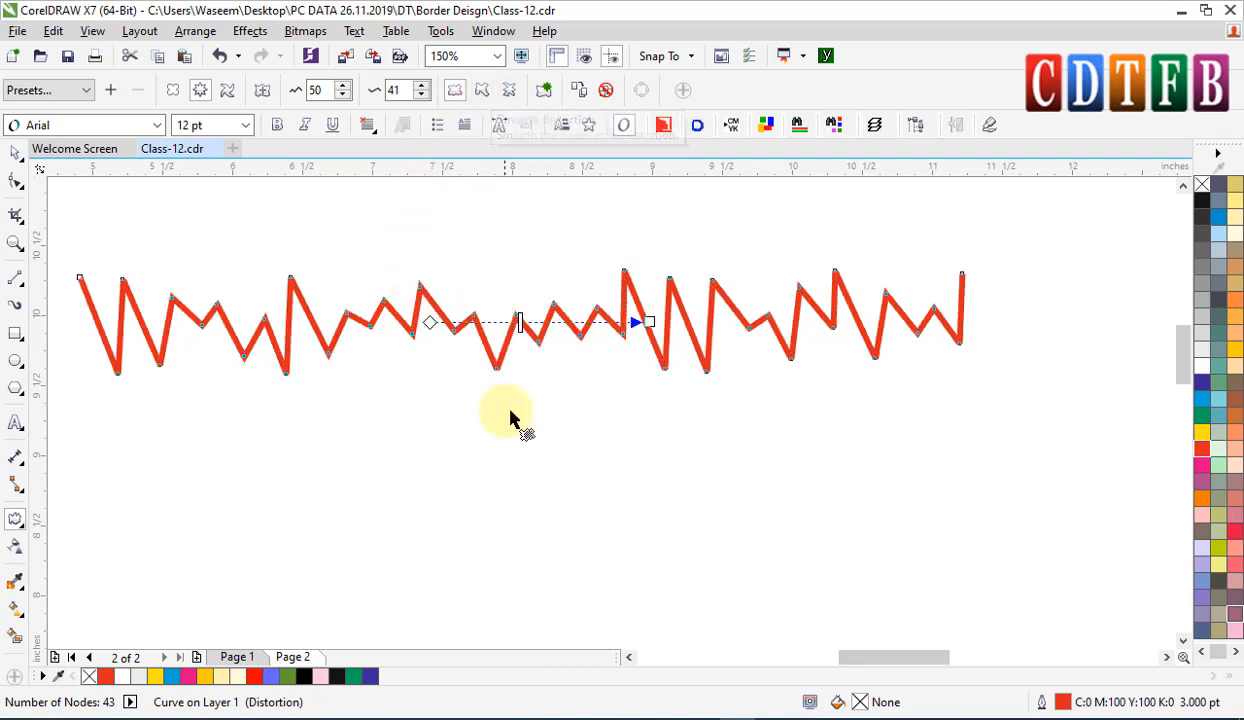
- Place a copy of the randomized red zigzag line directly below the original
scroll(418, 300, "up", 2)
scroll(418, 300, "down", 2)
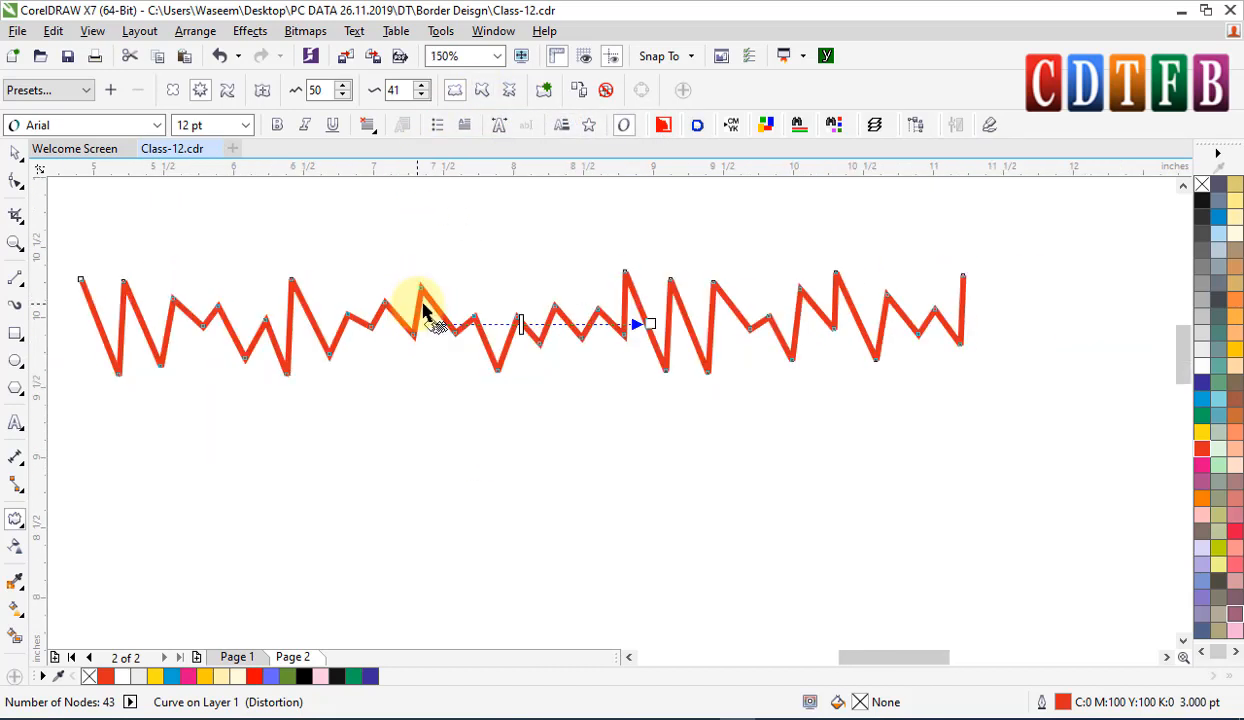
key("space")
left_click_drag(418, 300, 420, 442)
- Turn on smooth distortion for the lower zigzag line and reduce its frequency to about 20
key("space")
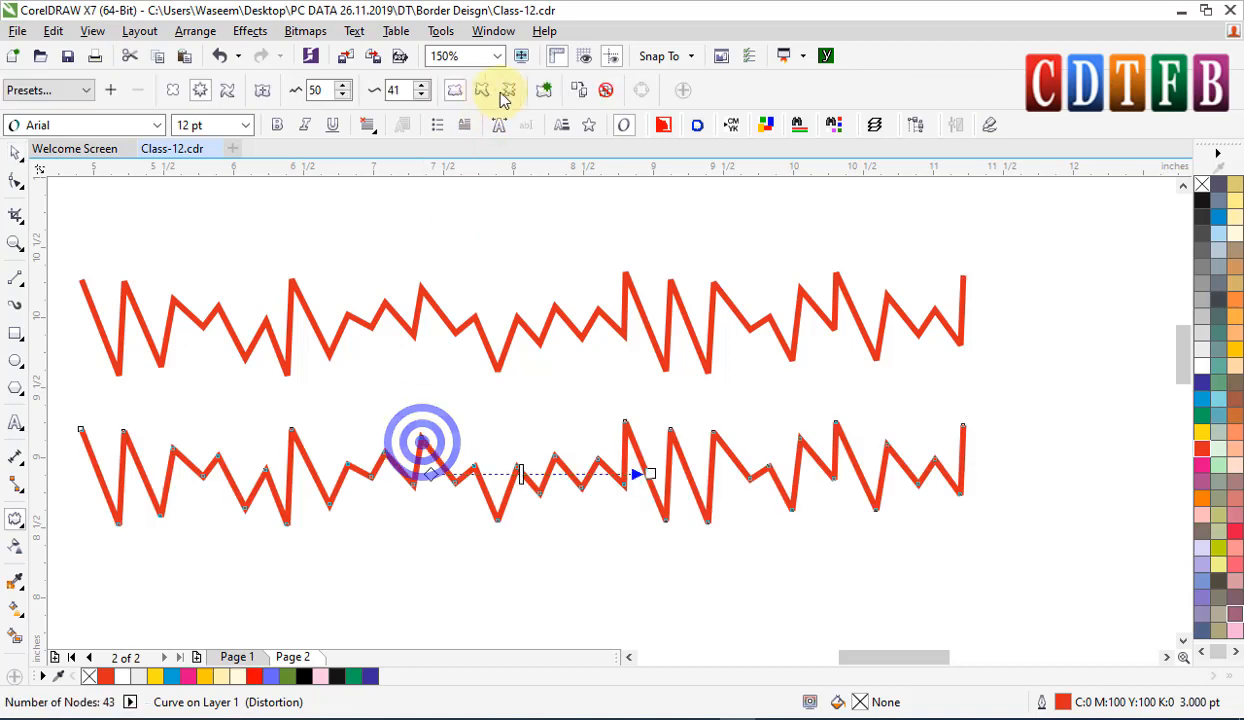
left_click(482, 91)
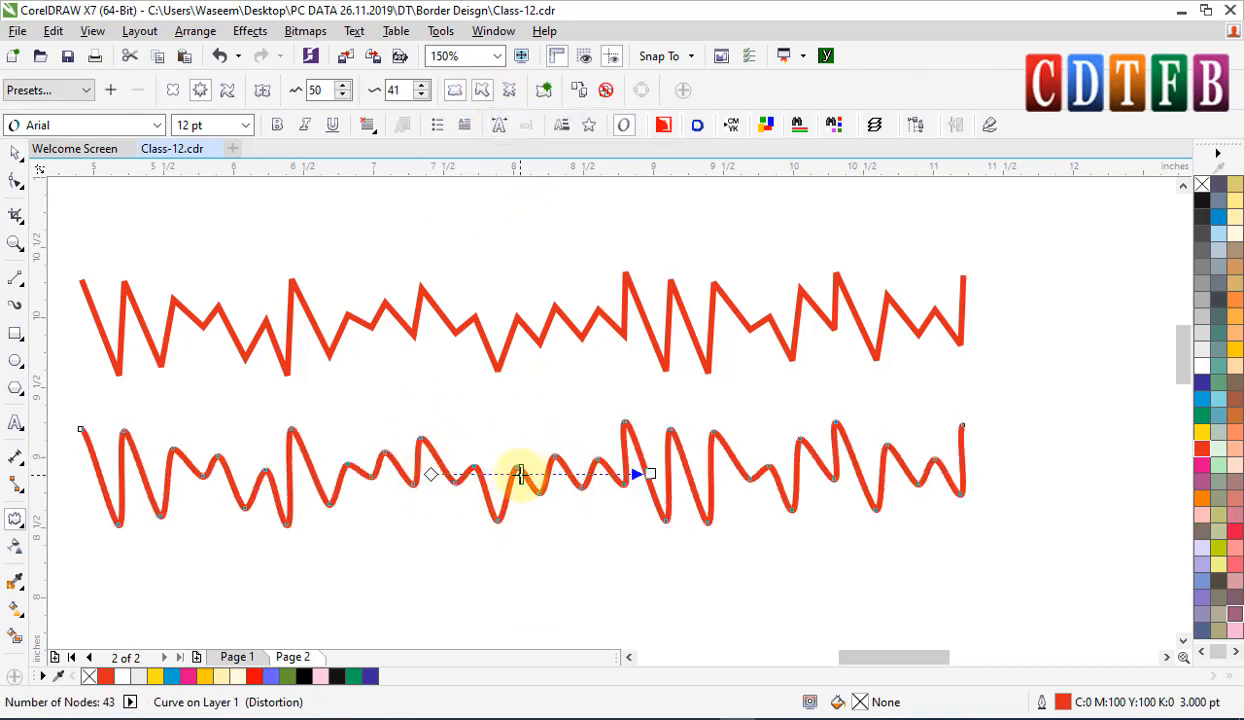
left_click_drag(520, 473, 472, 477)
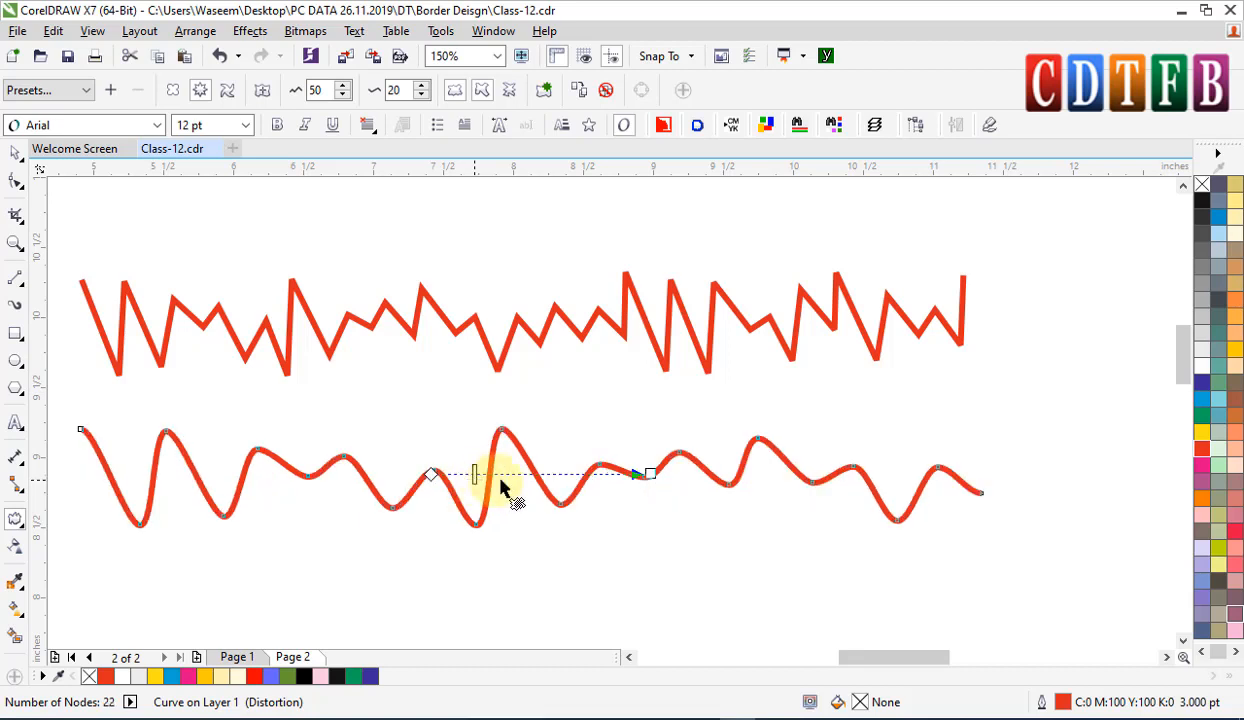
- Stretch the lower wavy line to about 8.3 inches wide and raise its zipper frequency to about 38
scroll(733, 478, "down", 1)
left_click(15, 152)
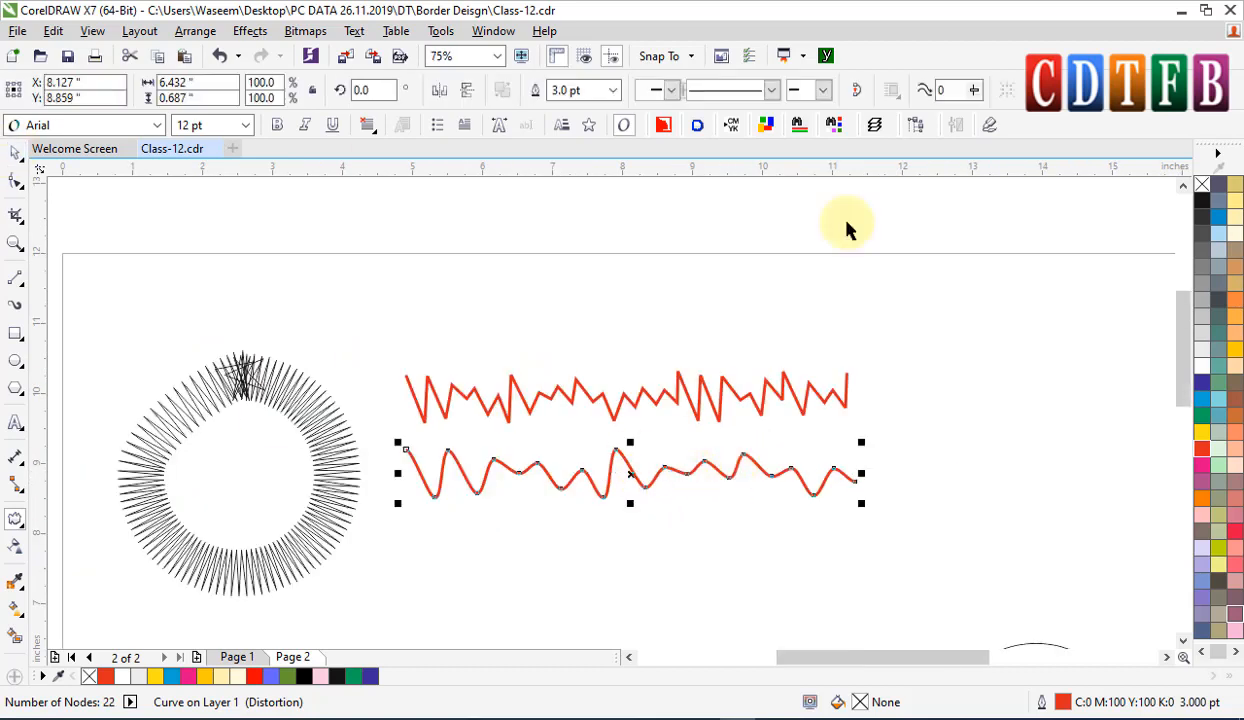
left_click_drag(865, 473, 997, 480)
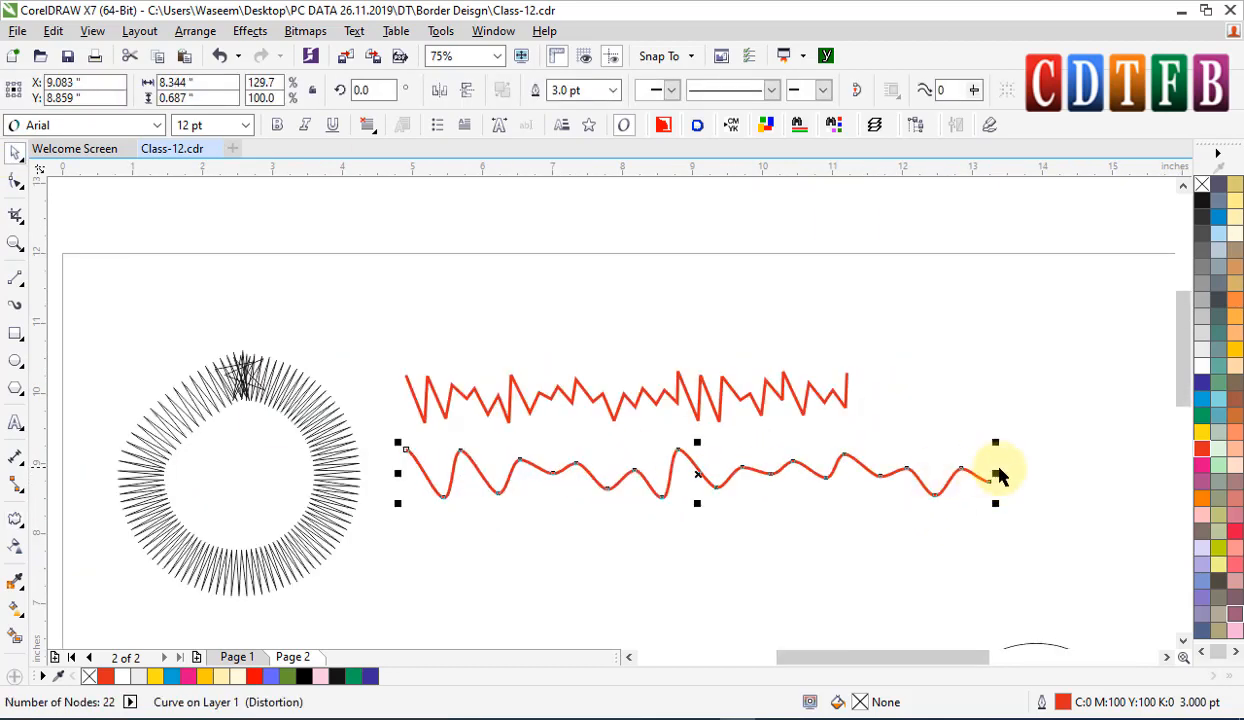
double_click(727, 490)
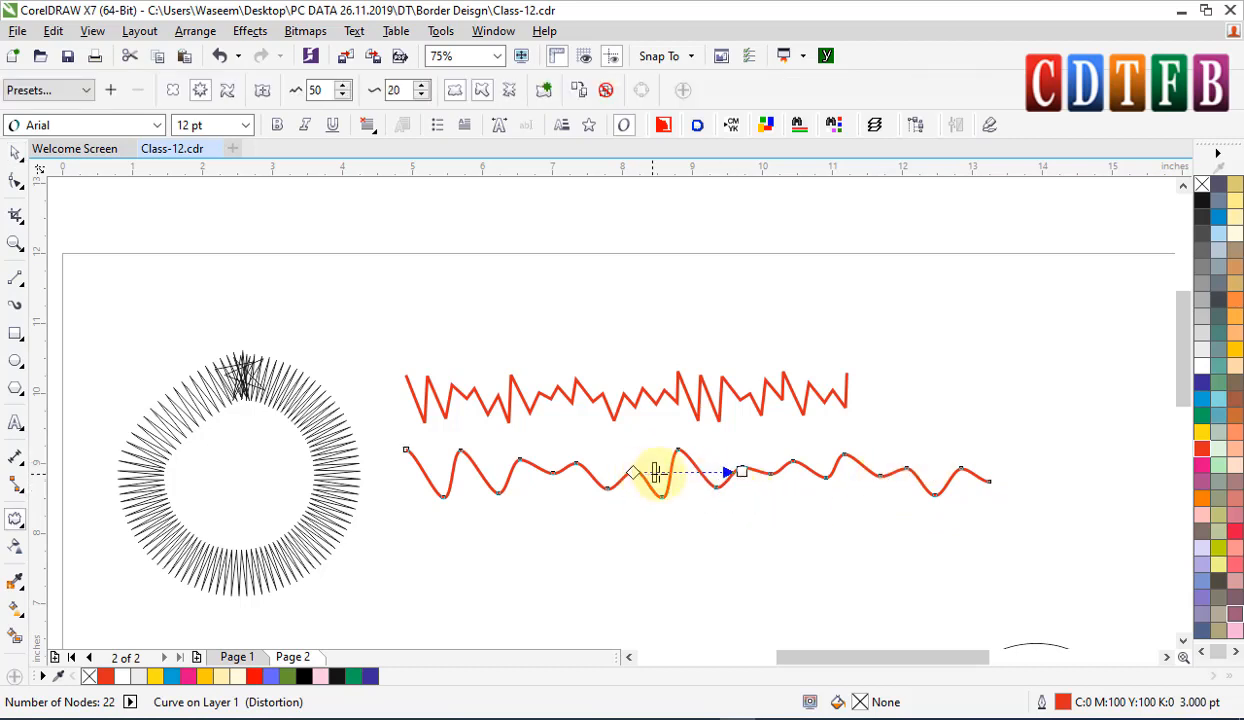
left_click_drag(655, 474, 715, 500)
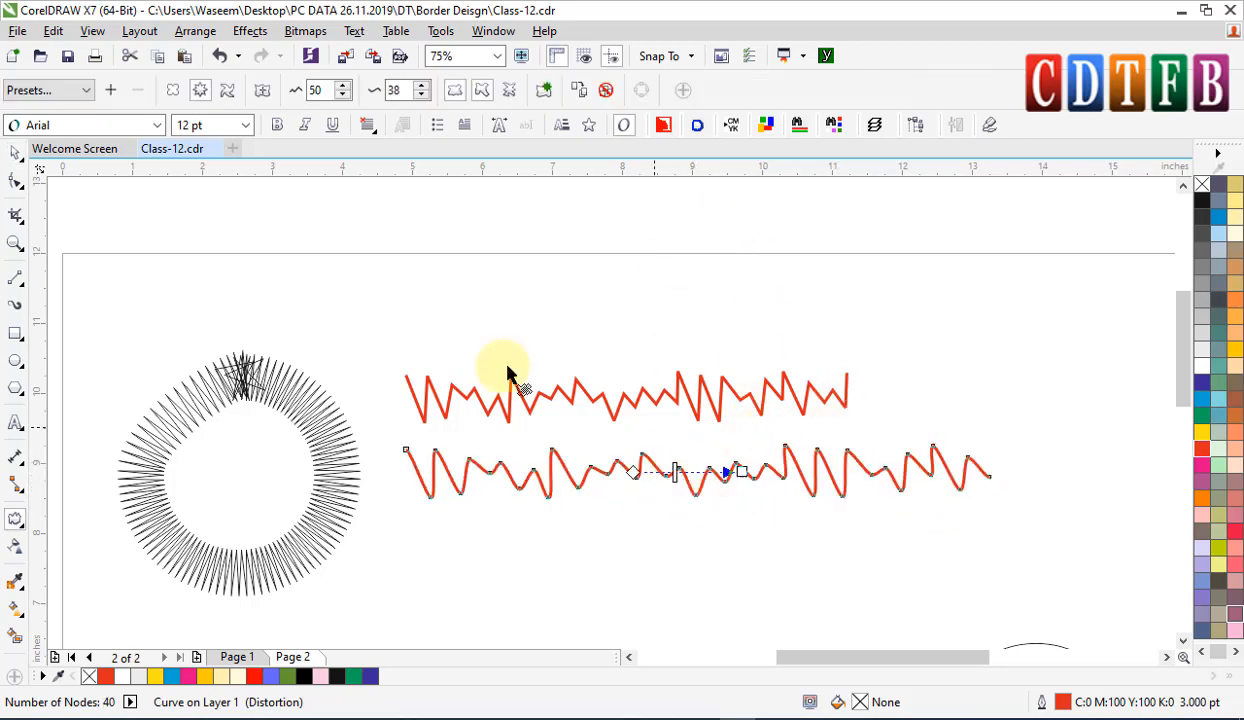
- Turn on local distortion for the lower wavy line, reposition its distortion centre, and raise the amplitude to about 99 and frequency to about 63
left_click(512, 91)
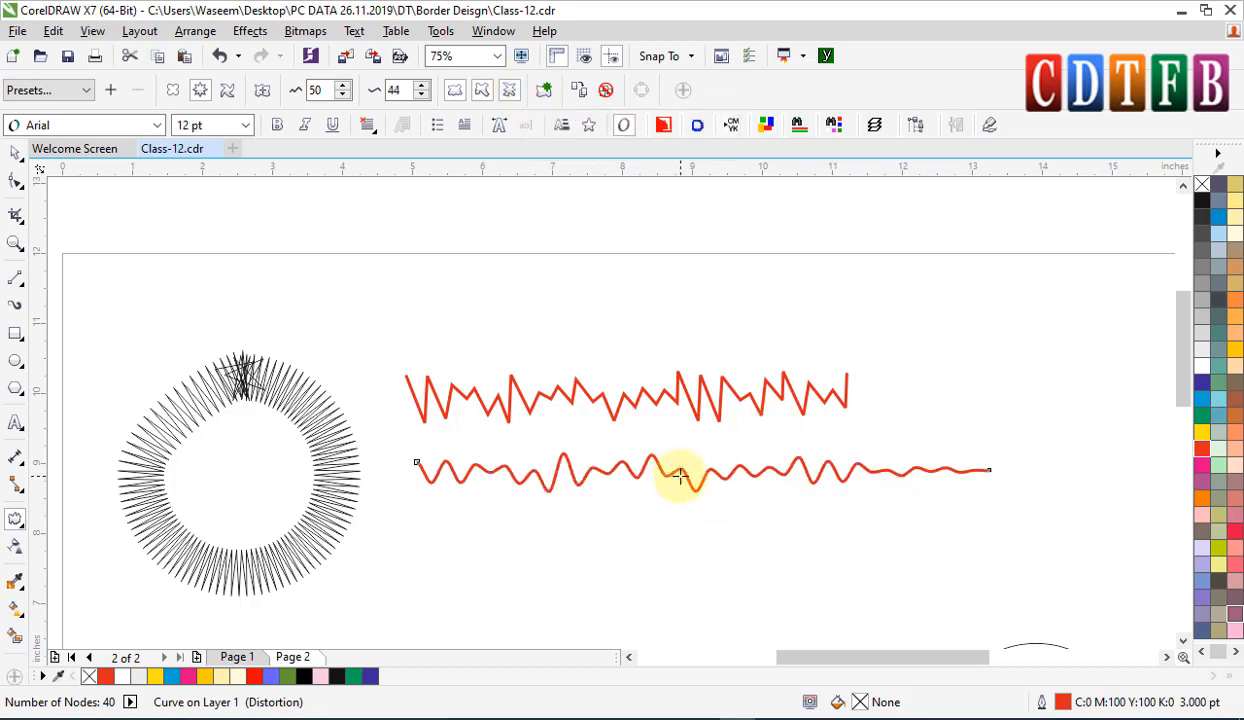
left_click_drag(633, 472, 836, 466)
left_click_drag(826, 398, 764, 472)
key("space")
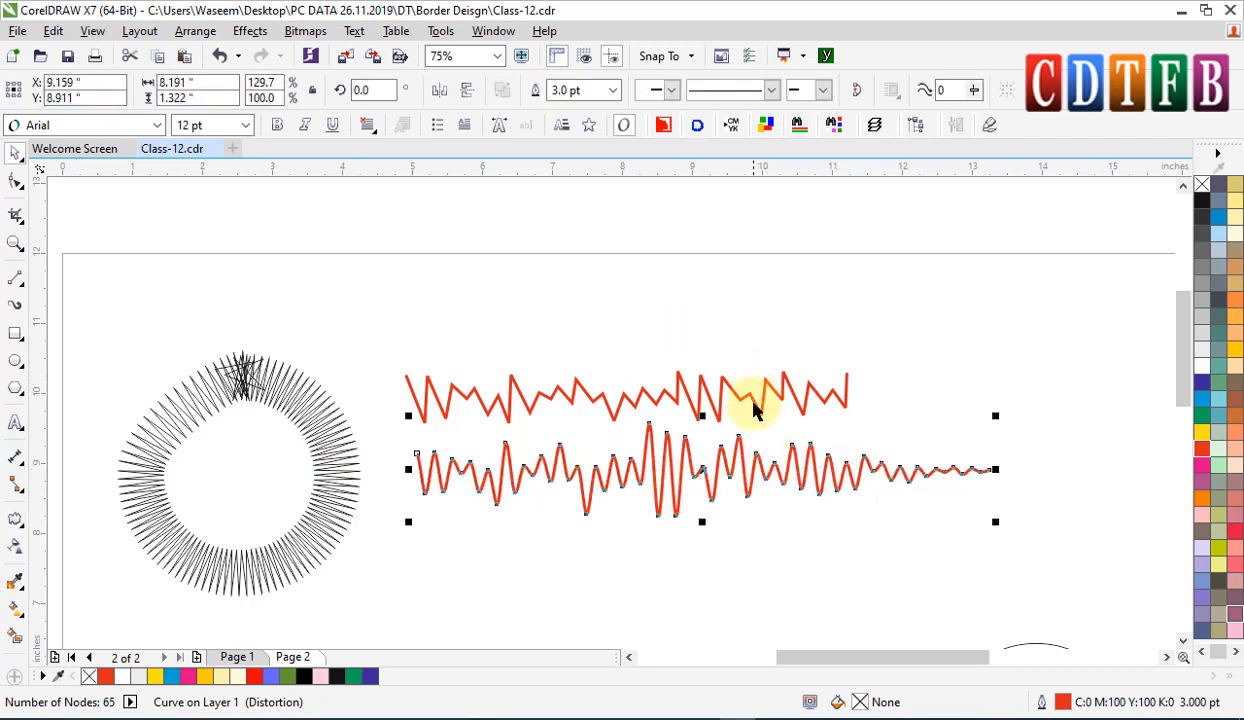
- Move one of the blank squares into the empty space below the red wavy line and select it
left_click(755, 410)
scroll(633, 444, "down", 2)
left_click_drag(702, 571, 556, 556)
left_click(674, 470)
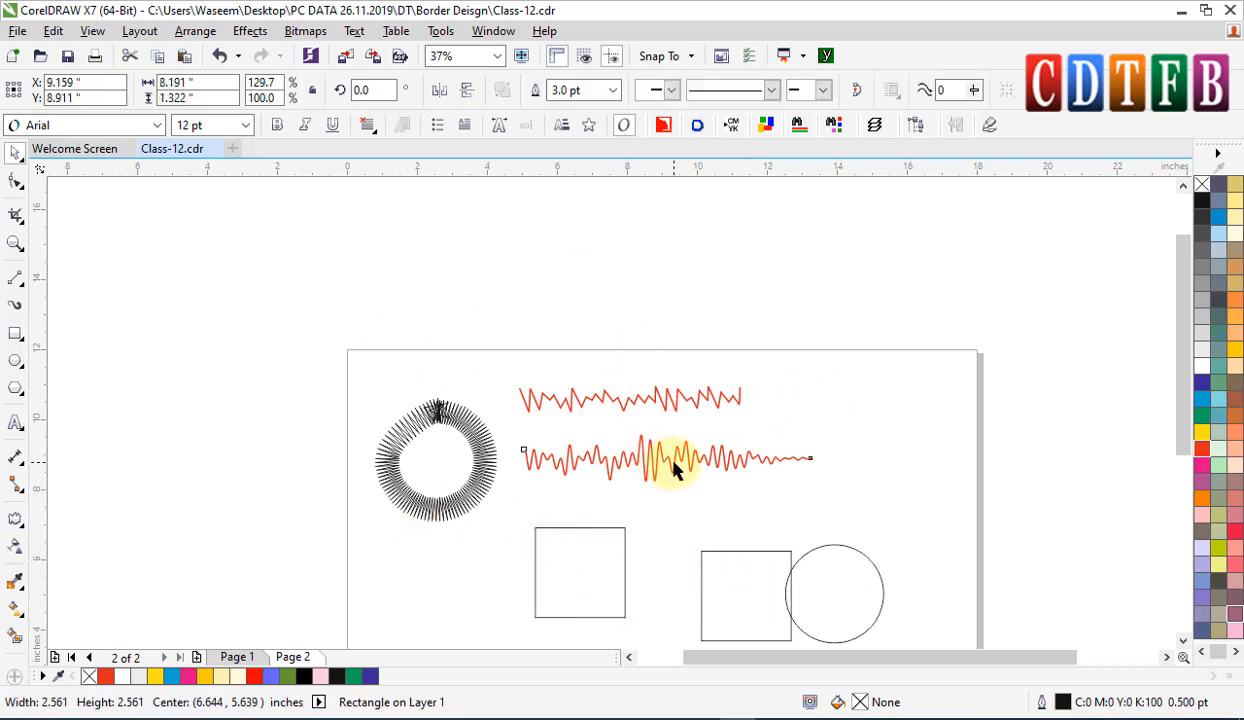
left_click(581, 566)
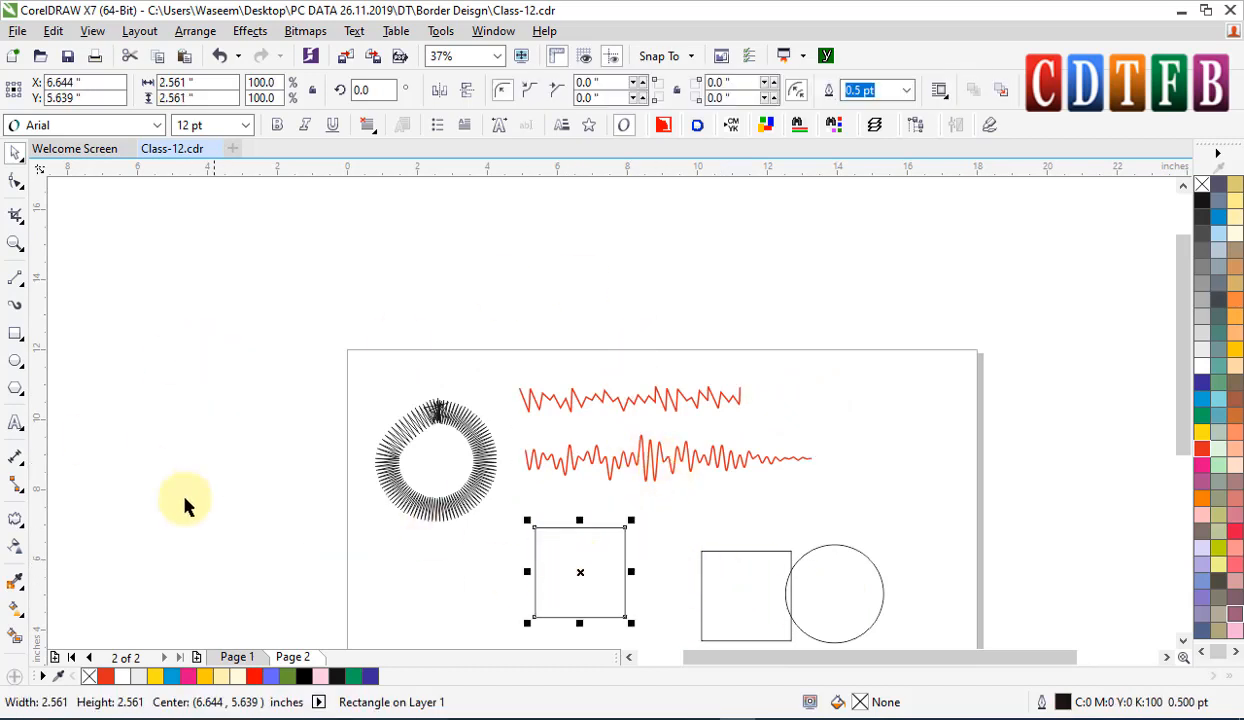
- Copy the lower red wavy line's distortion properties onto the blank square
left_click(16, 519)
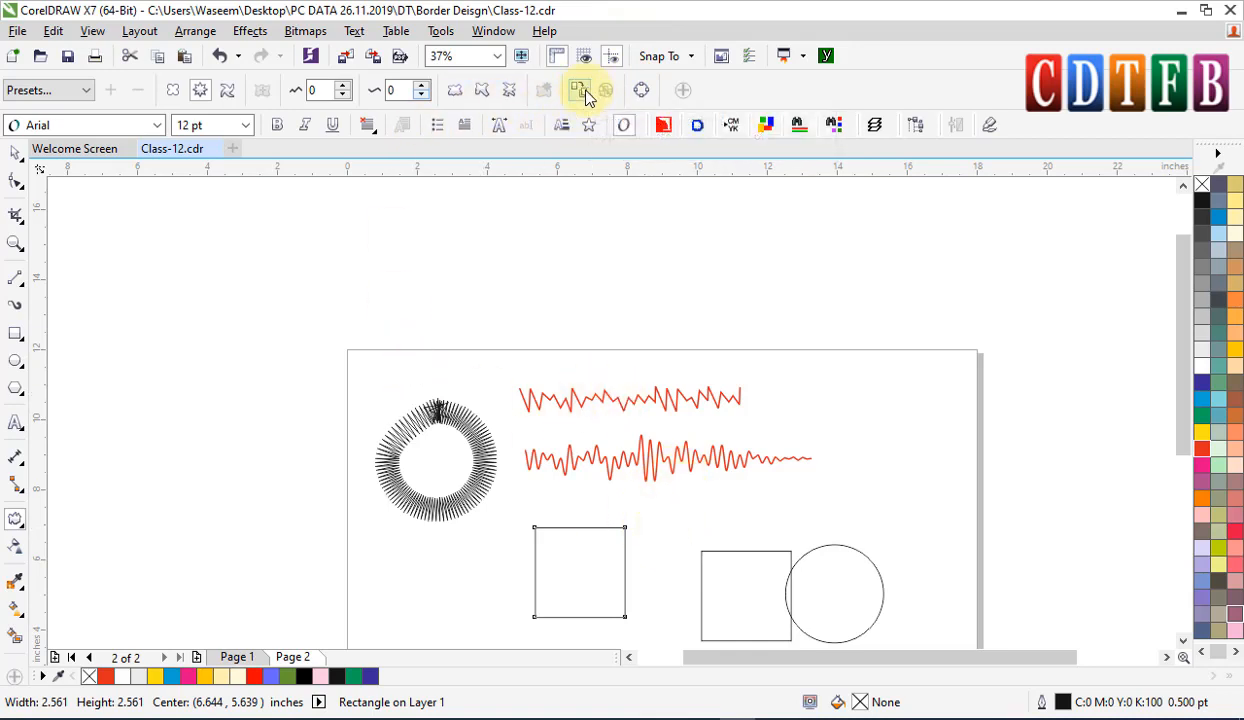
left_click(20, 524)
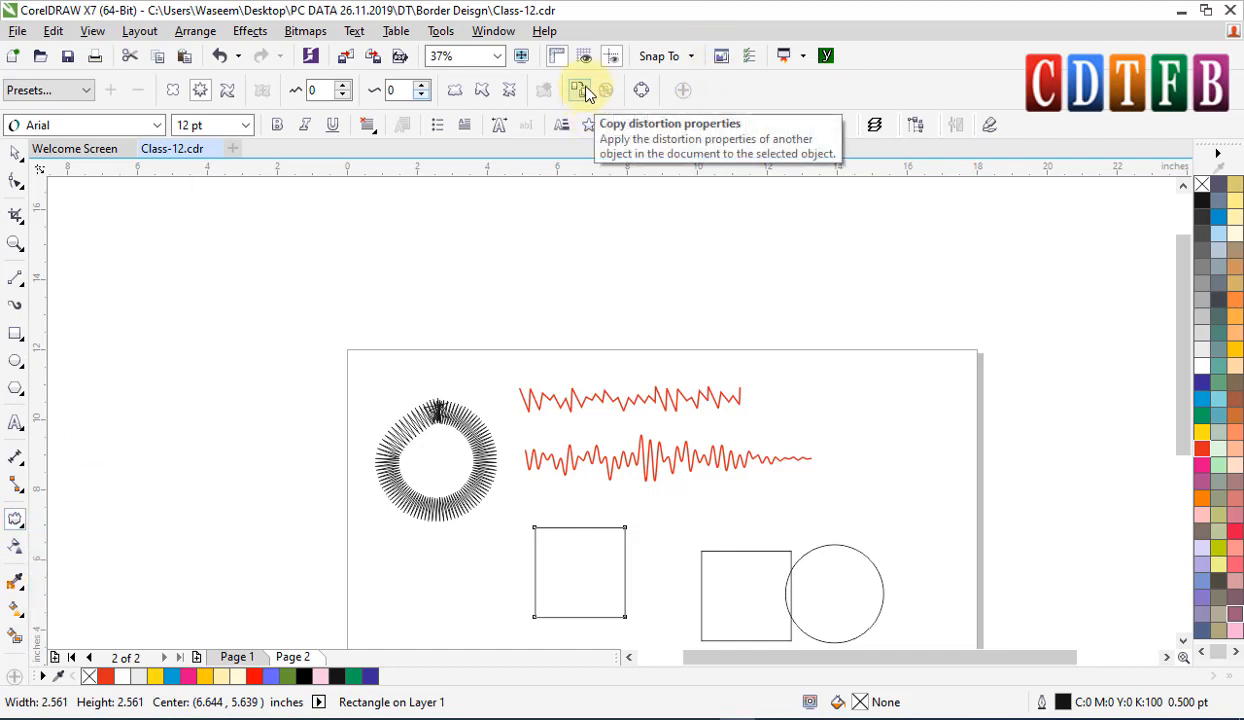
left_click(572, 566)
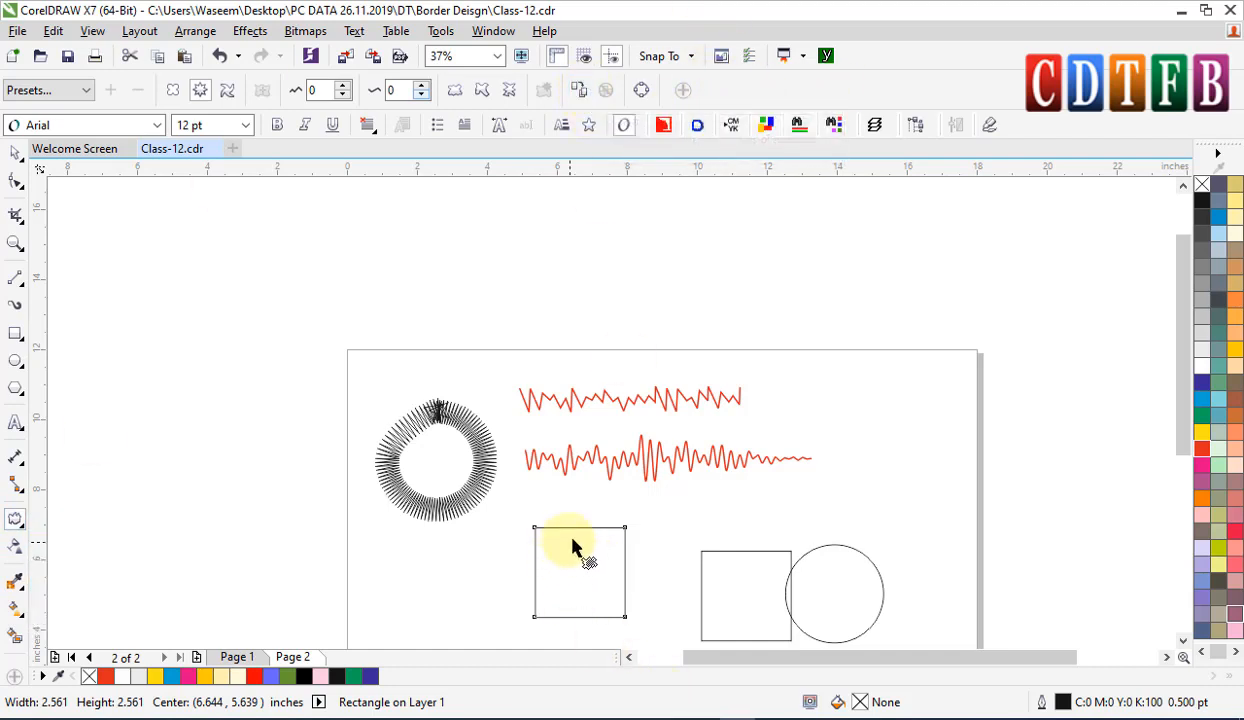
left_click(581, 88)
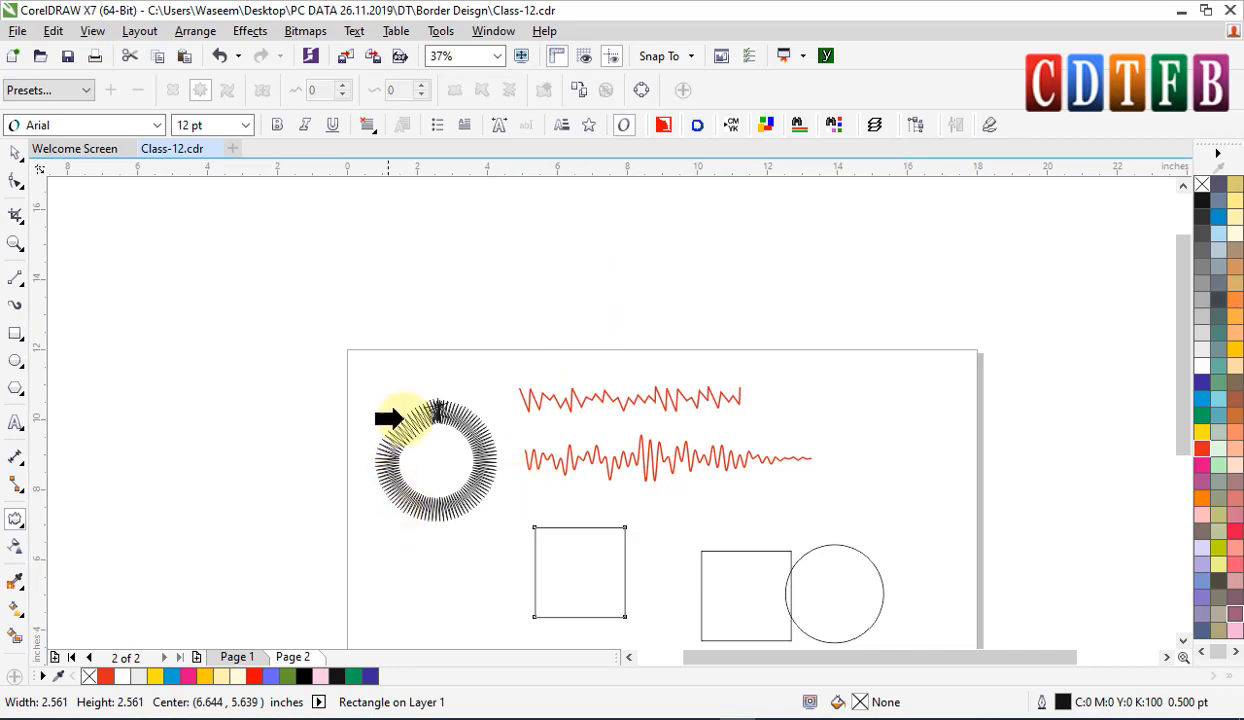
left_click(637, 452)
scroll(605, 625, "up", 2)
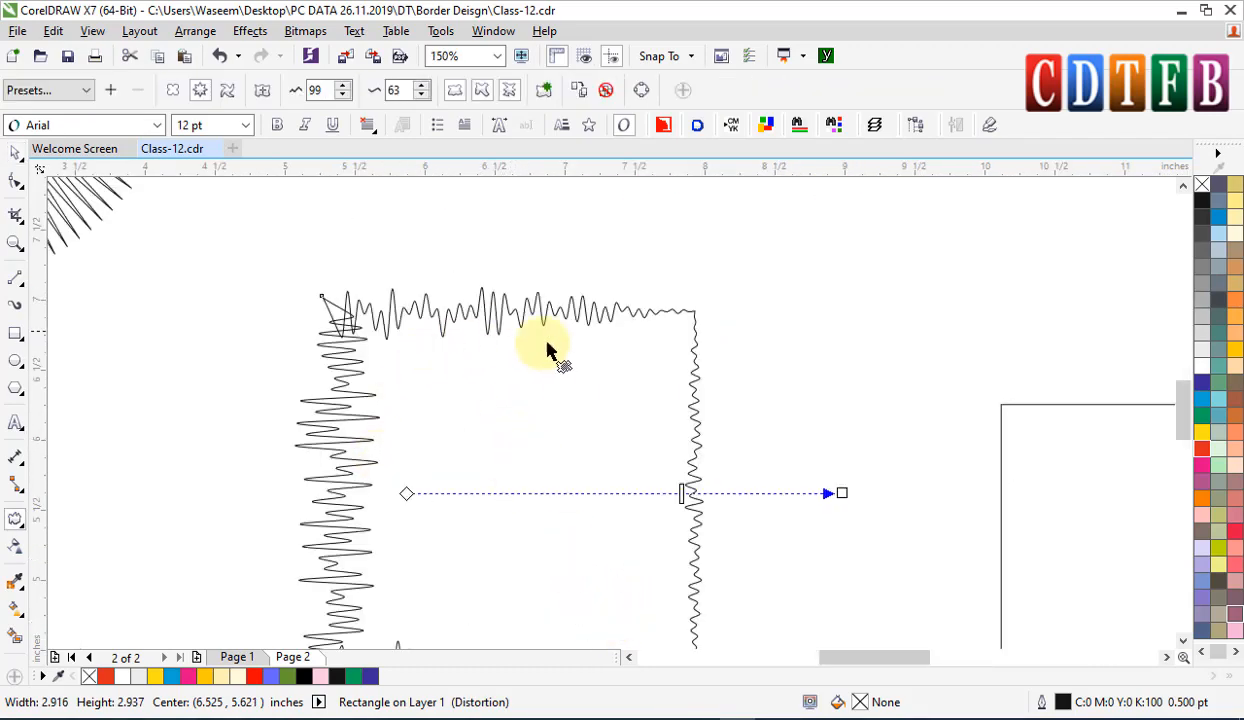
- Give the distorted square a red outline and enlarge it from its centre to about 3.74 inches wide
scroll(570, 419, "down", 1)
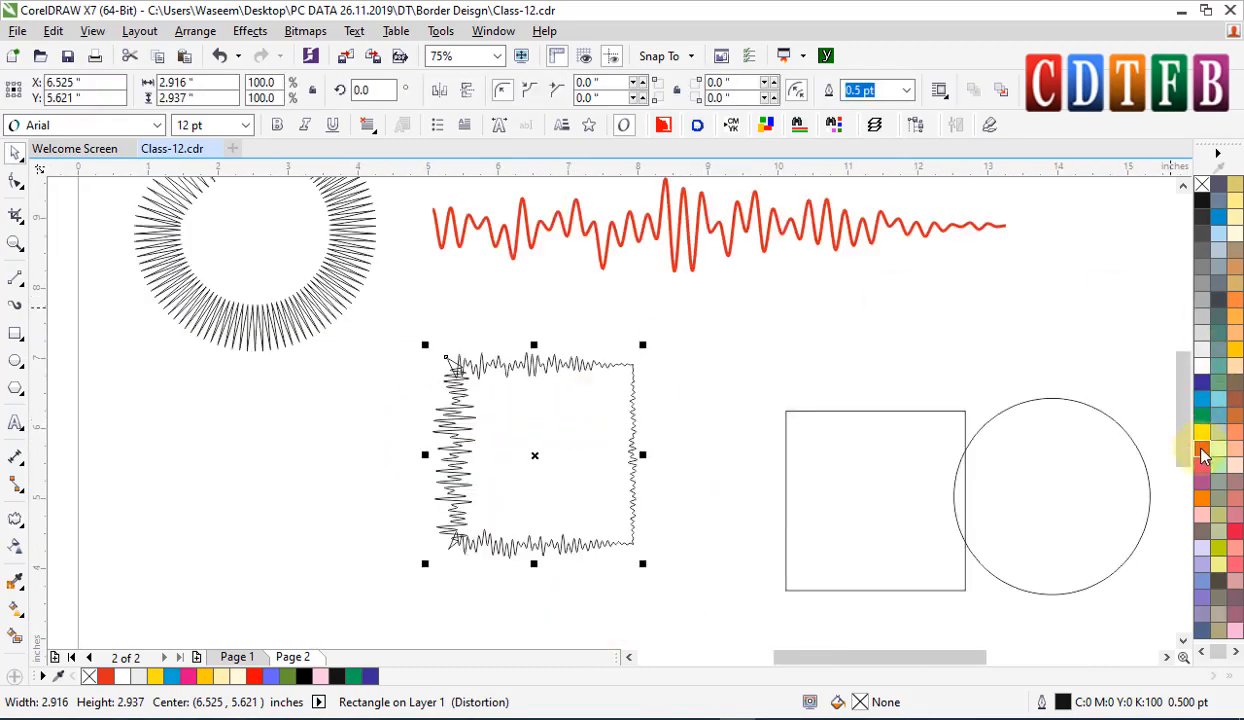
right_click(1203, 452)
left_click_drag(642, 347, 661, 313)
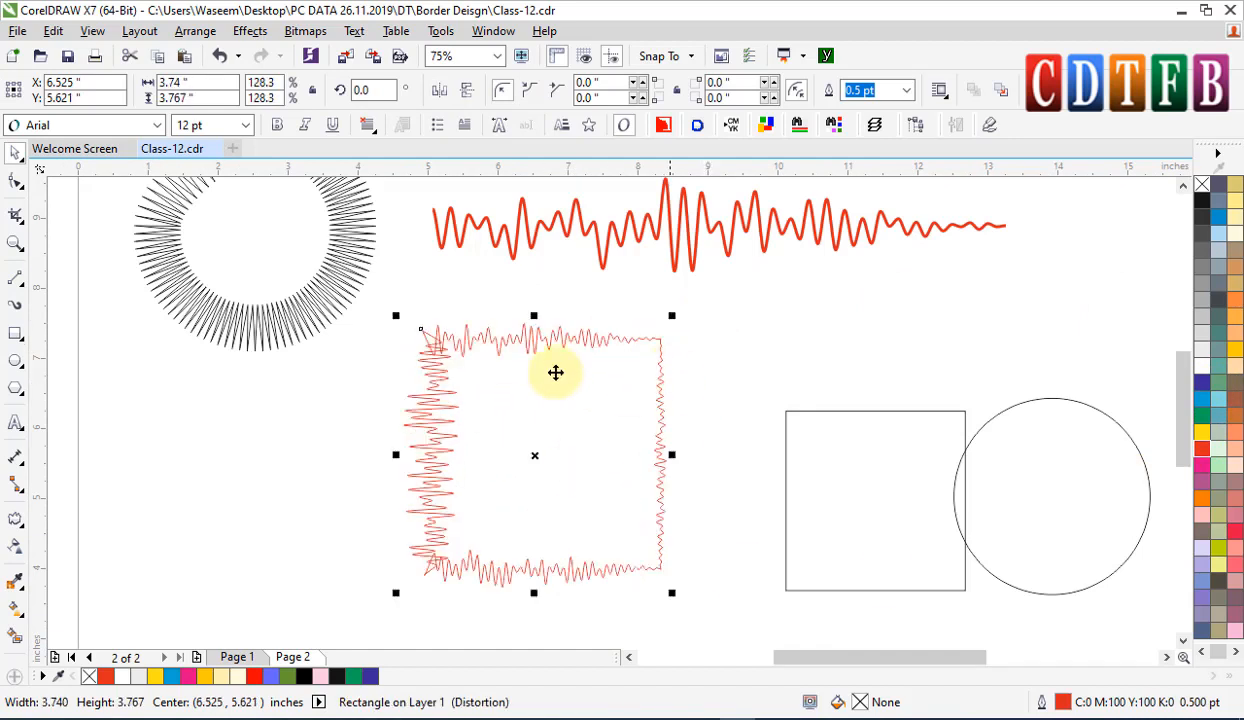
- Copy the black zigzag circle's distortion properties onto the red distorted square
key("space")
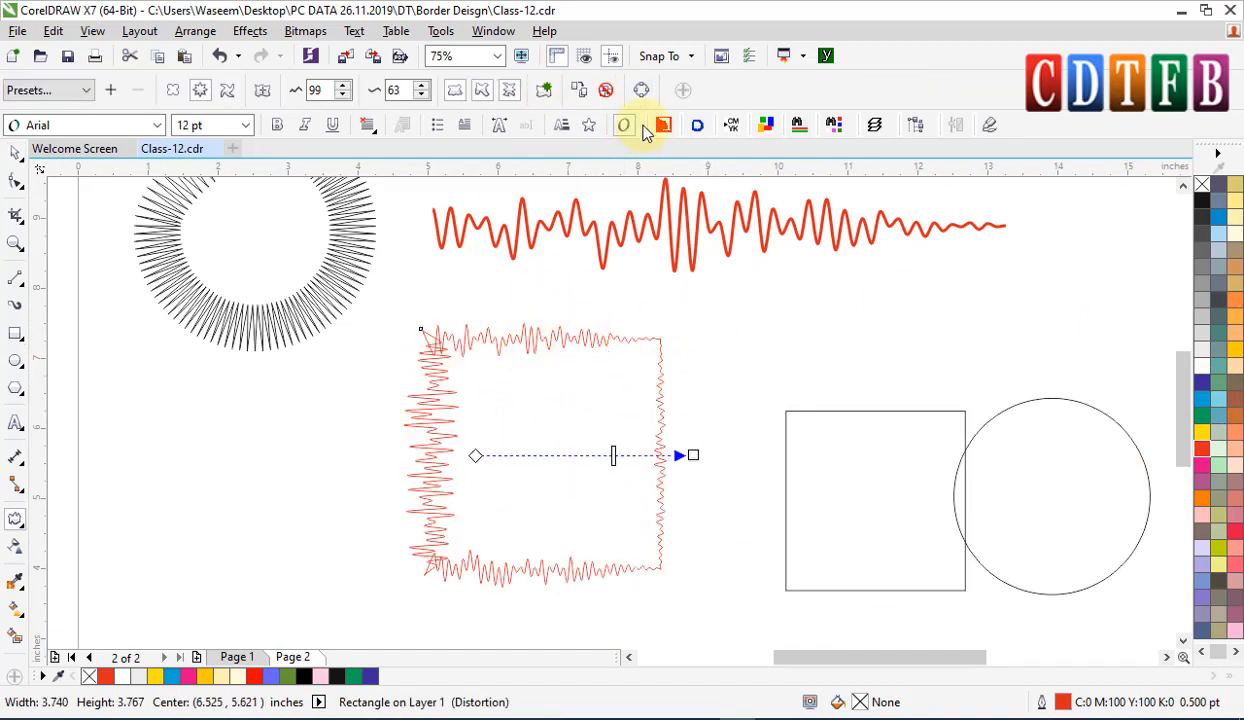
left_click(586, 91)
left_click(228, 318)
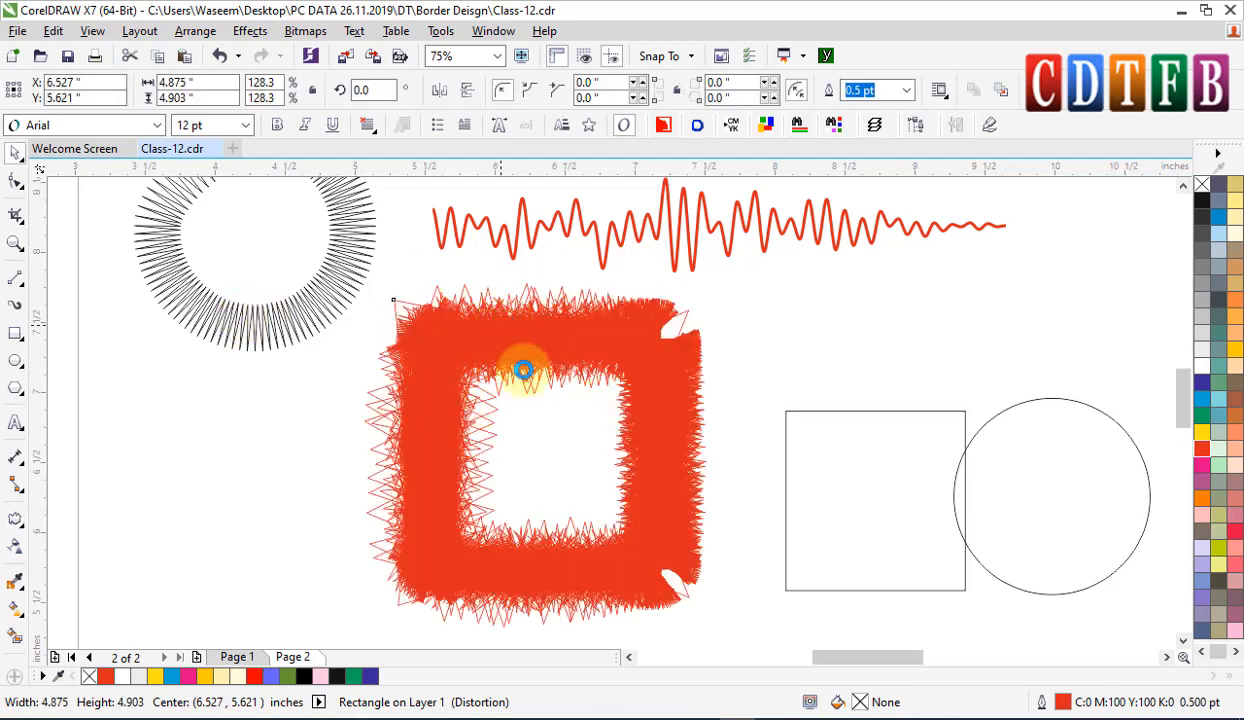
left_click(669, 401)
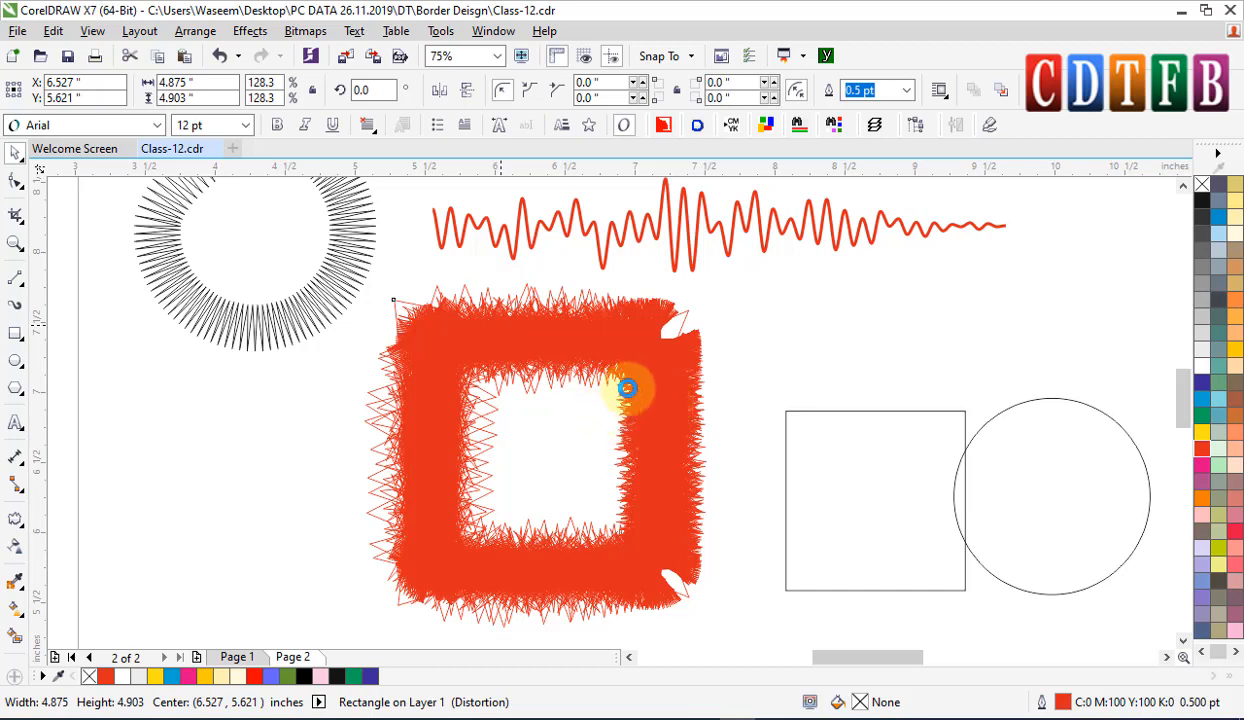
left_click(633, 383)
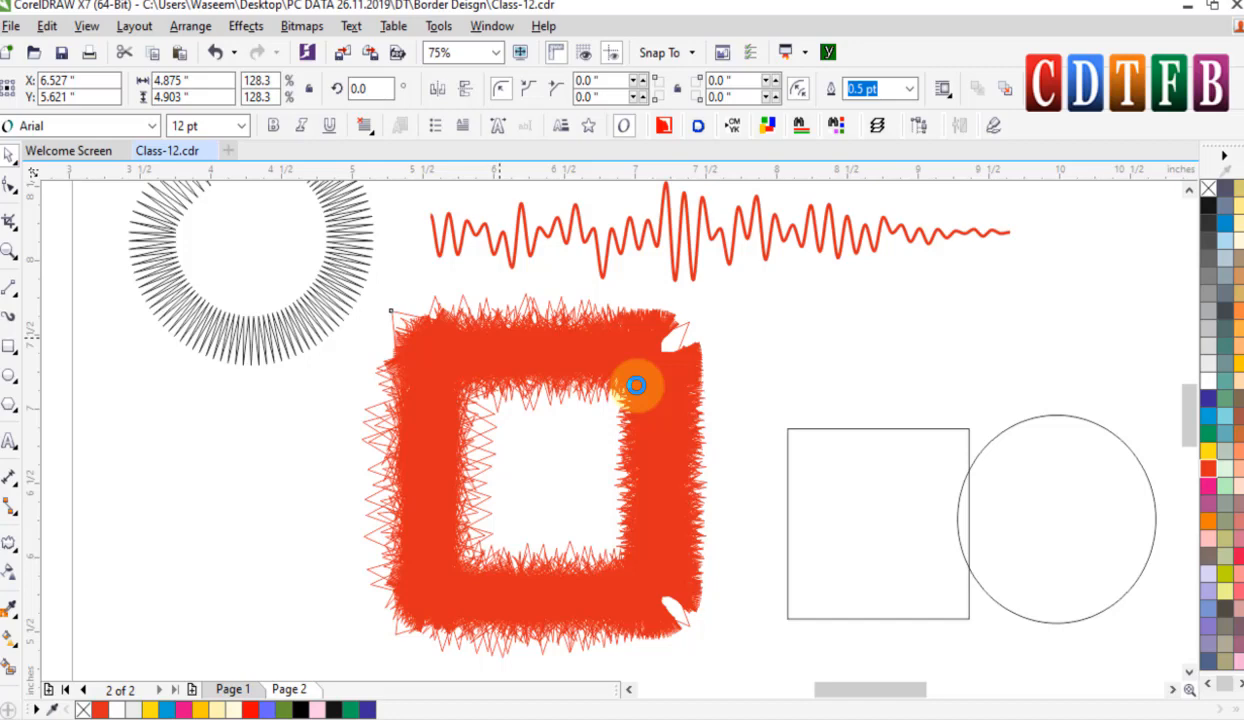
- Undo the square's copied distortions, red outline and enlargement
left_click(636, 385)
key("ctrl+z")
key("ctrl+z")
key("ctrl+z")
key("ctrl+z")
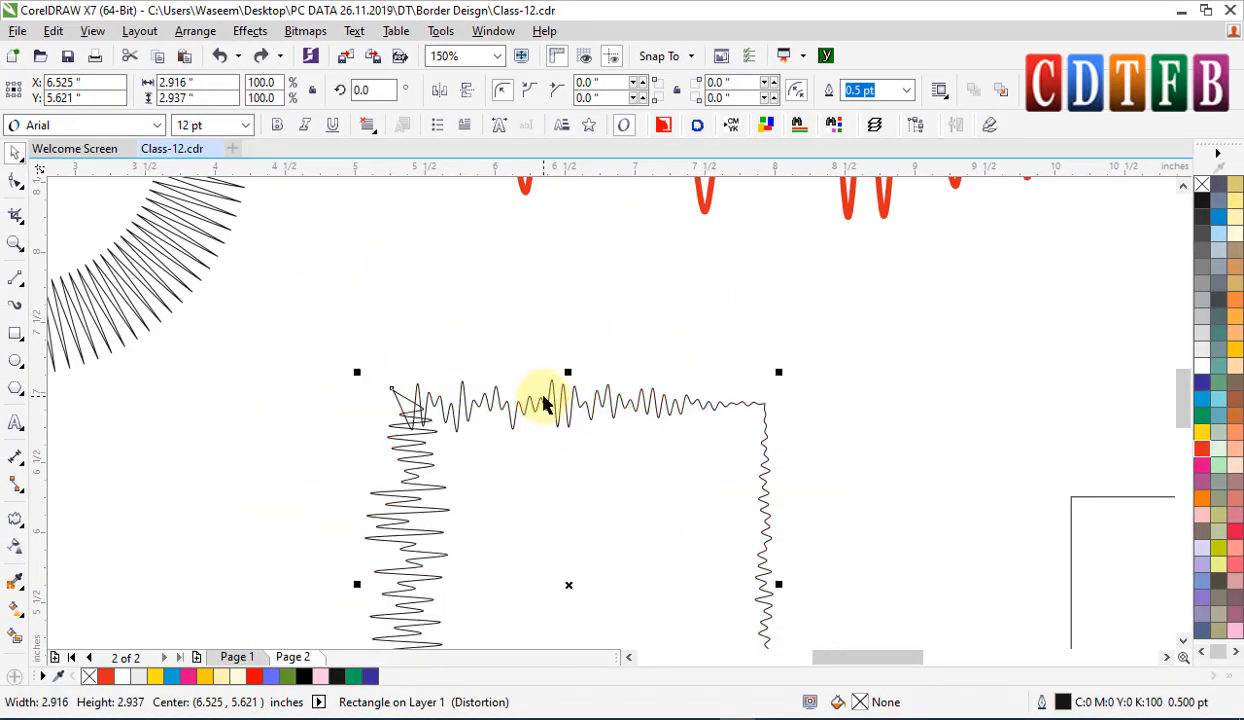
key("ctrl+z")
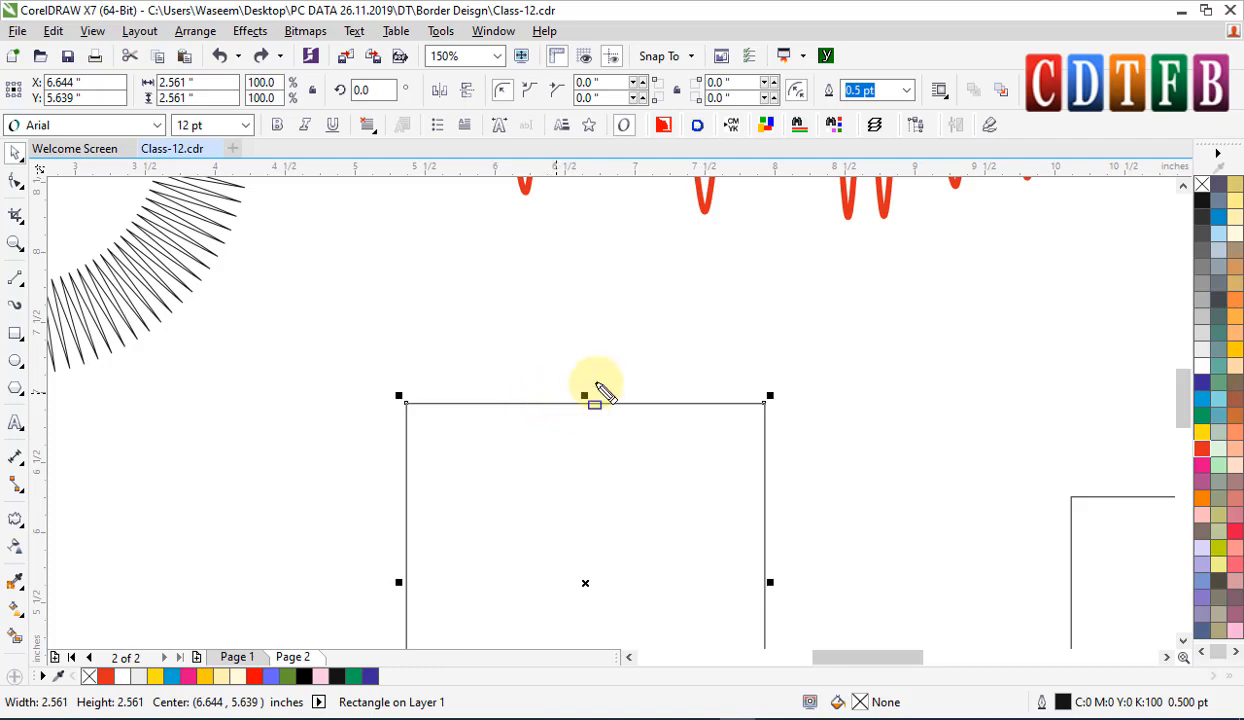
key("space")
- Move both plain squares and the circle toward the page's right edge to clear space below the wavy lines
left_click(17, 149)
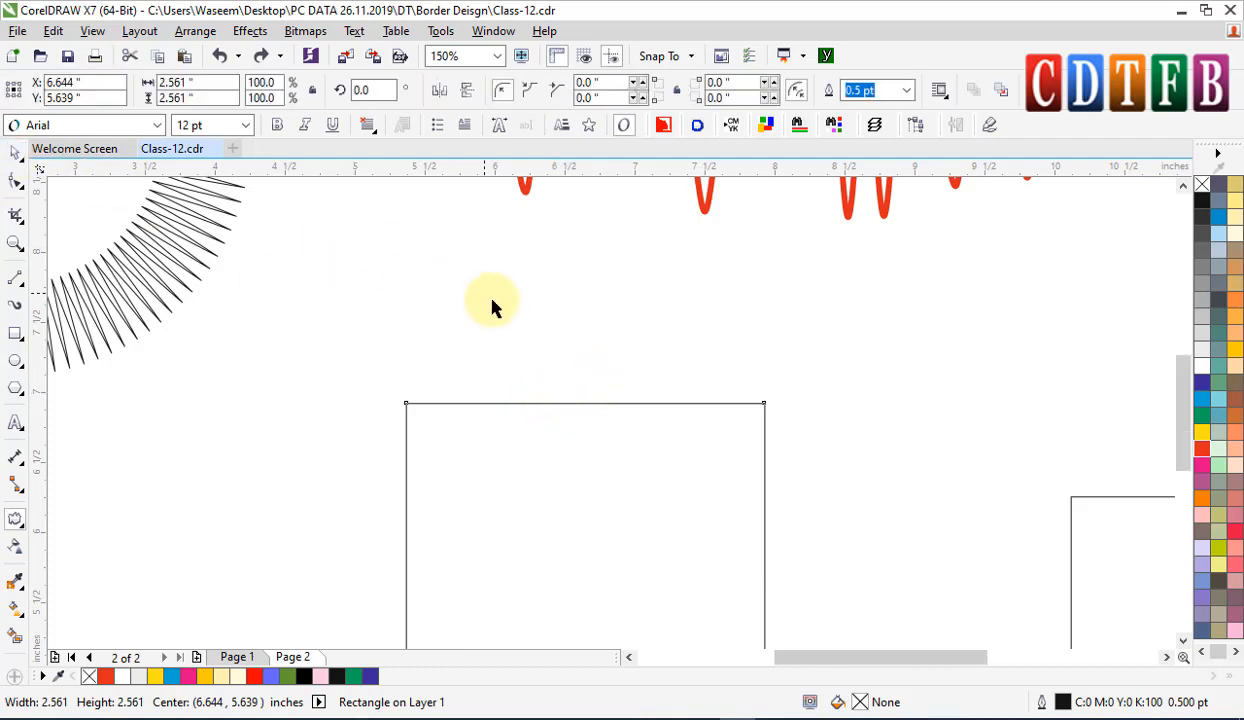
scroll(480, 290, "down", 2)
left_click_drag(572, 411, 470, 440)
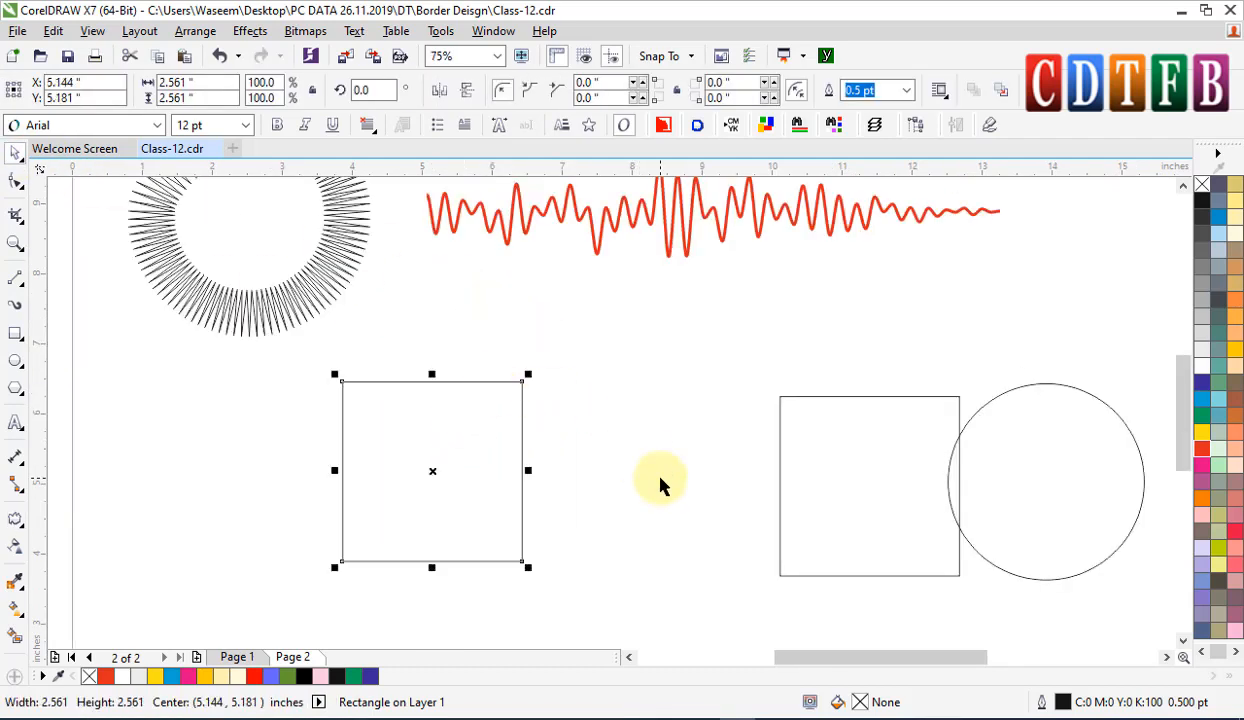
left_click(14, 516)
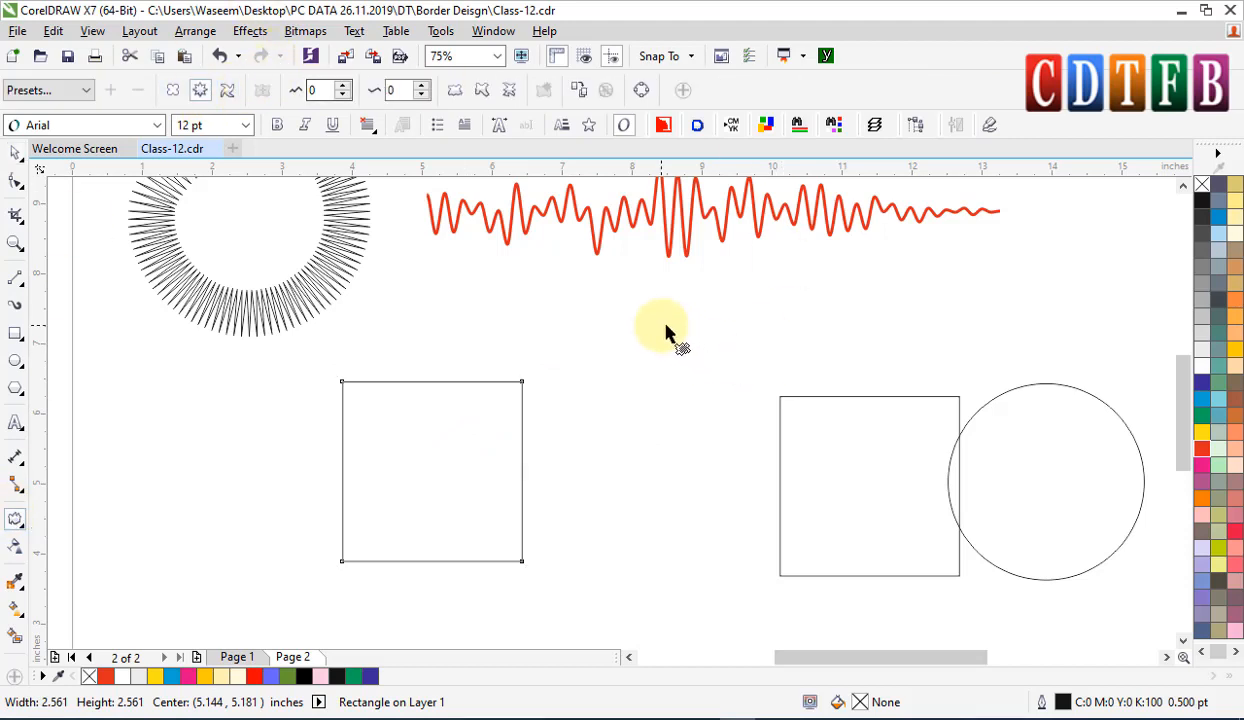
scroll(665, 330, "down", 2)
key("space")
left_click_drag(564, 403, 927, 237)
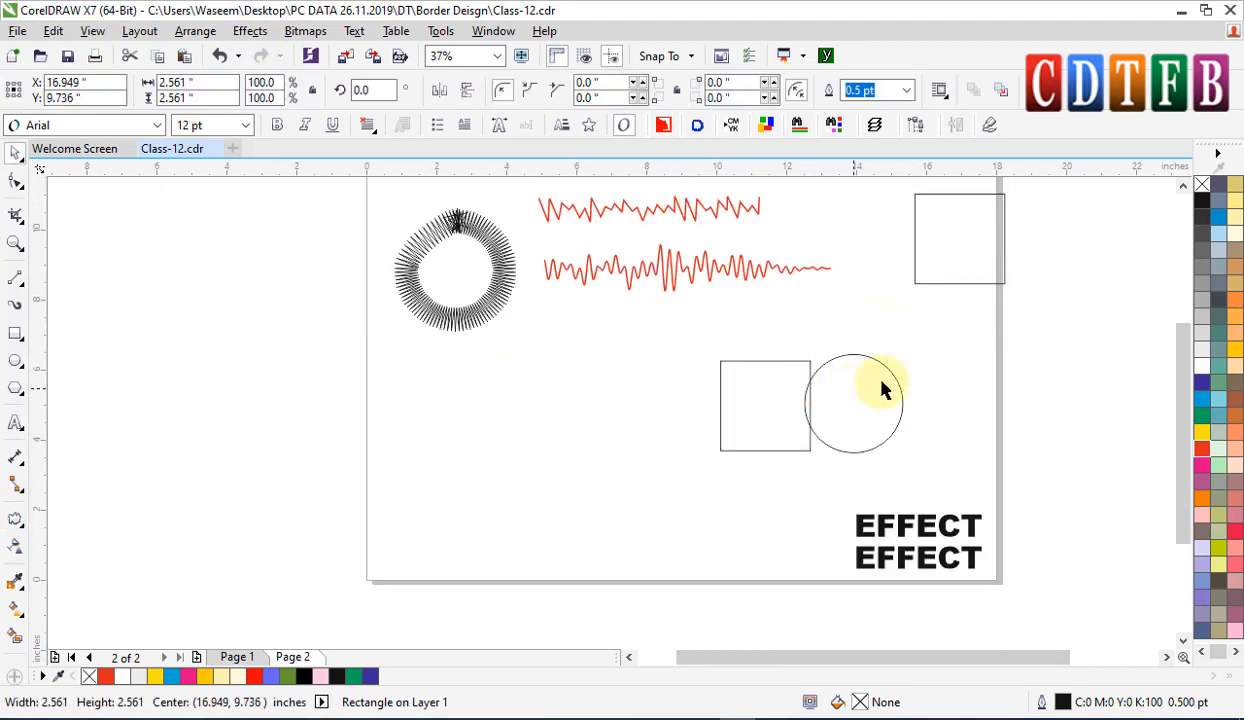
left_click_drag(883, 390, 1002, 337)
left_click_drag(791, 403, 895, 324)
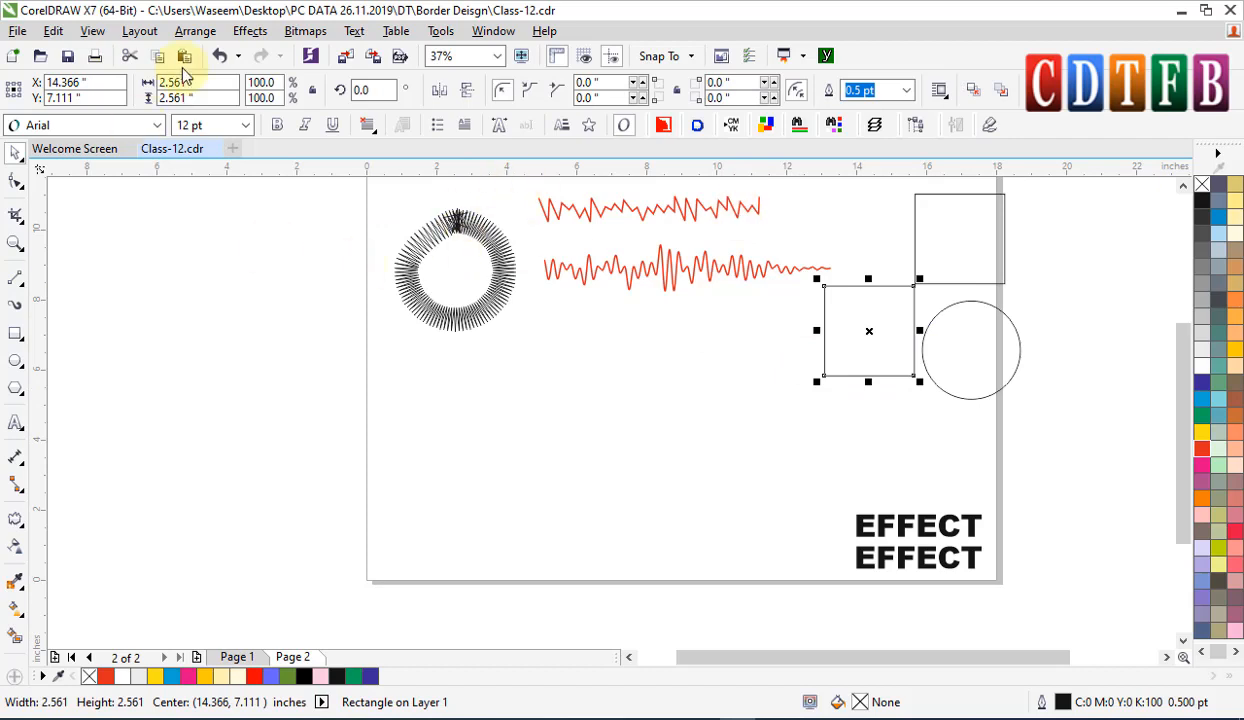
- Place a copy of the lower square in the cleared area at about X 6.56 and Y 4.42 inches
key("space")
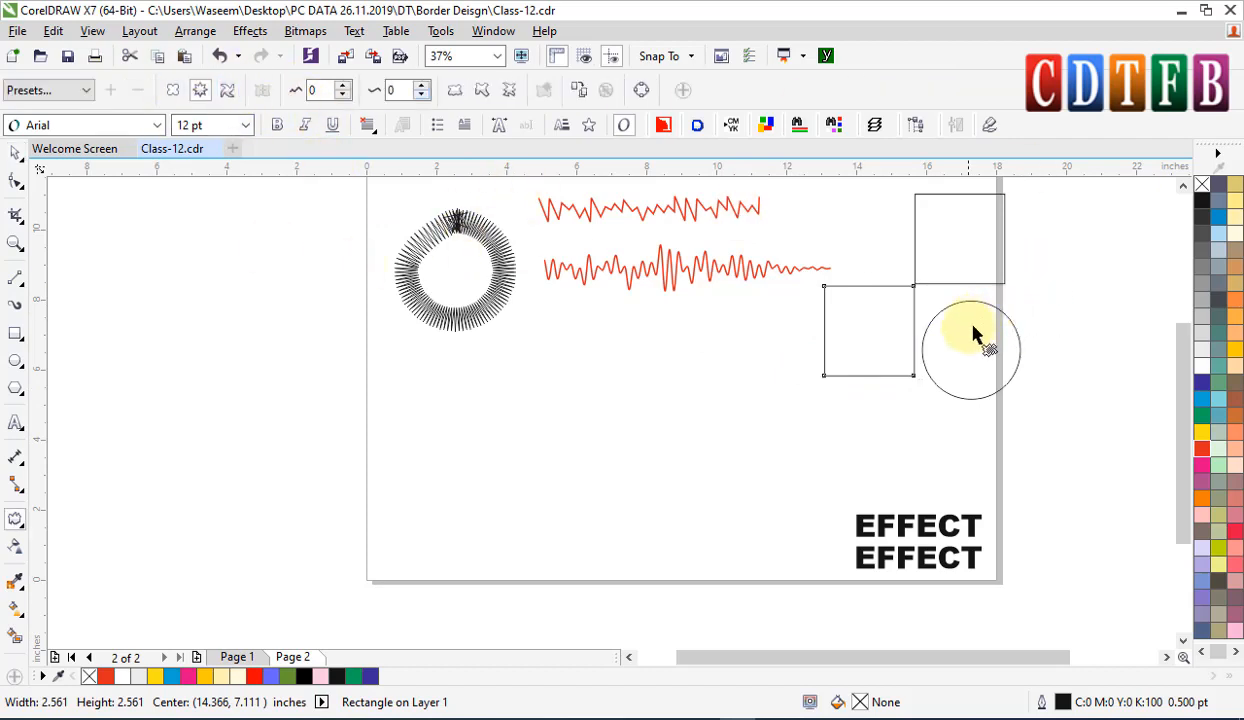
key("space")
key("space")
key("space")
left_click_drag(883, 319, 600, 408)
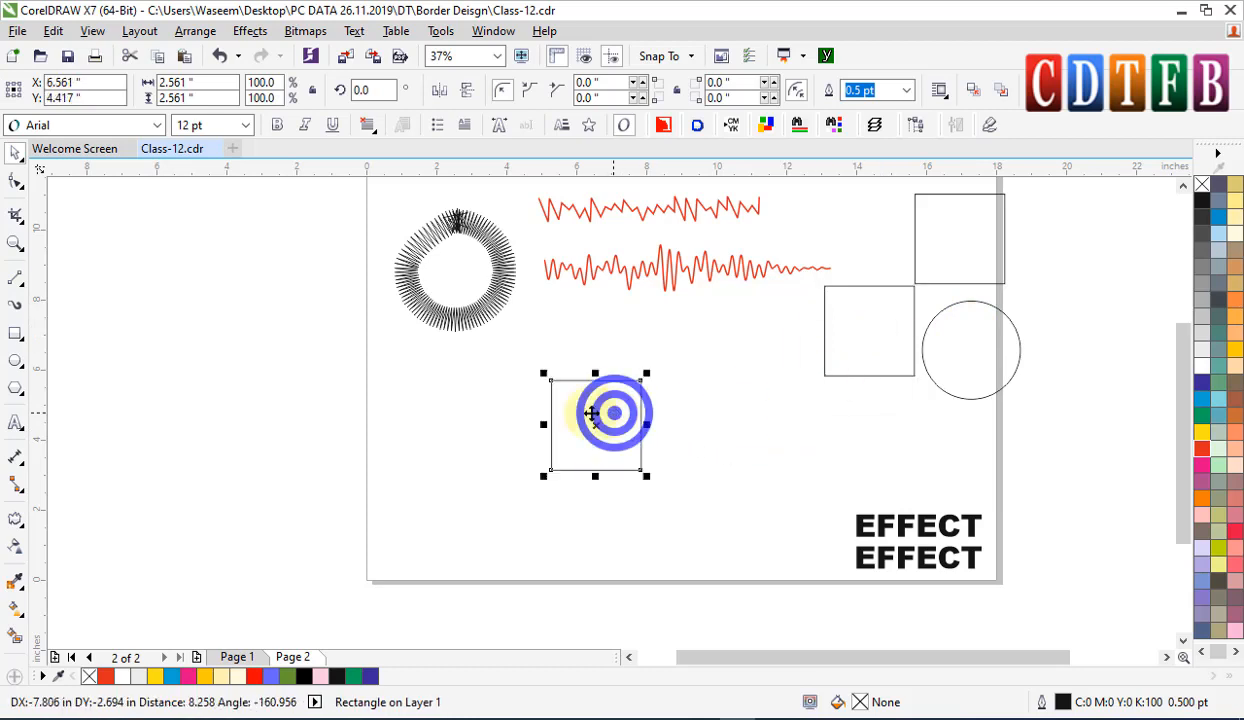
key("z")
left_click_drag(489, 317, 740, 512)
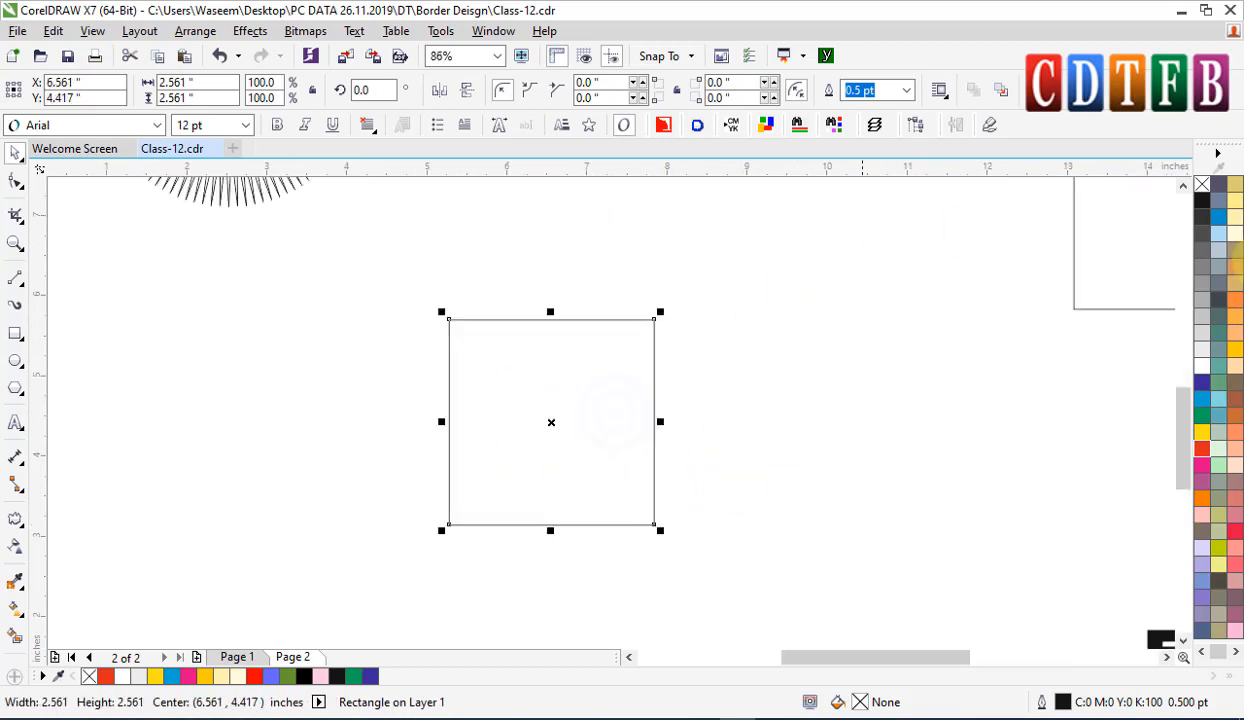
- Give the copied square a magenta outline 1.0 pt wide
right_click(1202, 467)
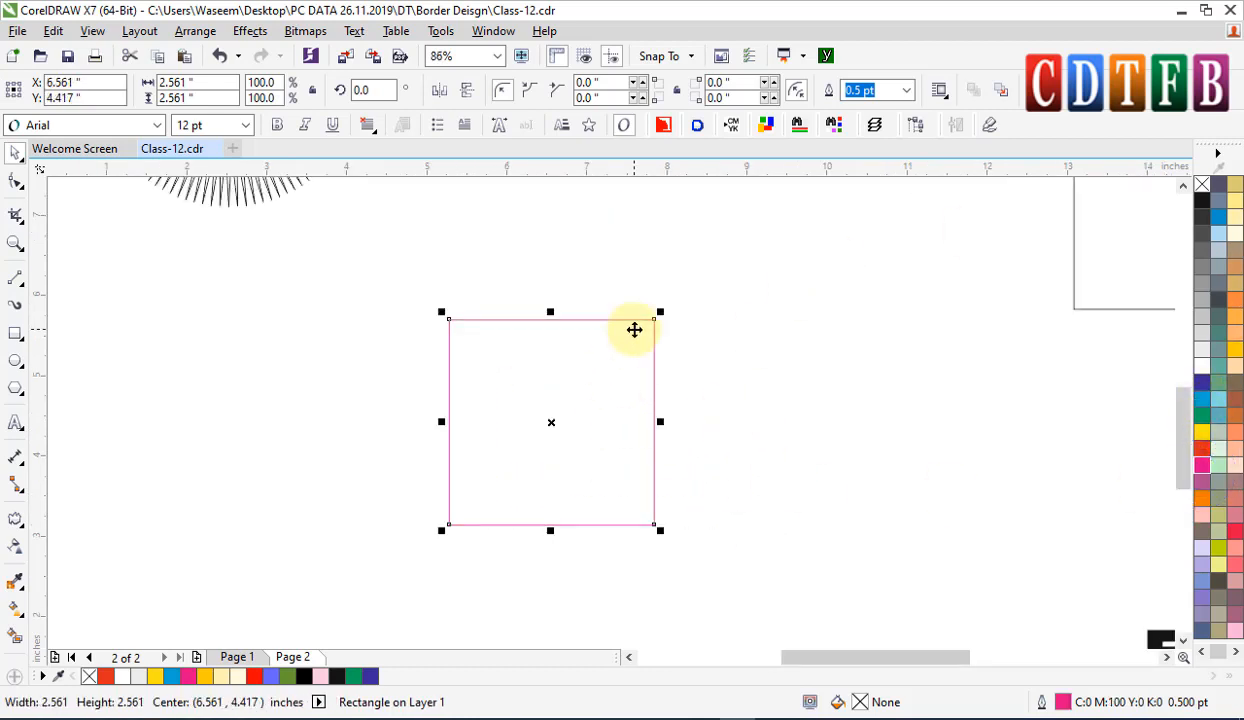
key("F12")
key("Return")
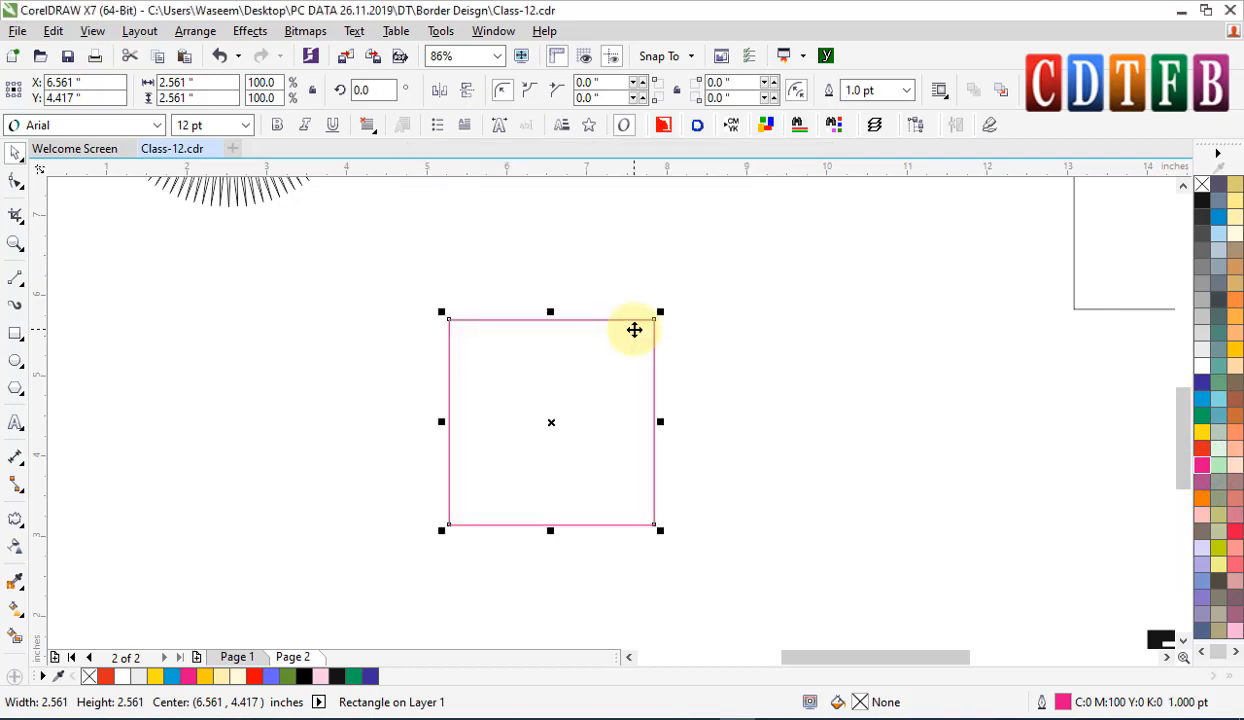
- Try a twister distortion on the magenta square from near its centre, and undo it
left_click(16, 520)
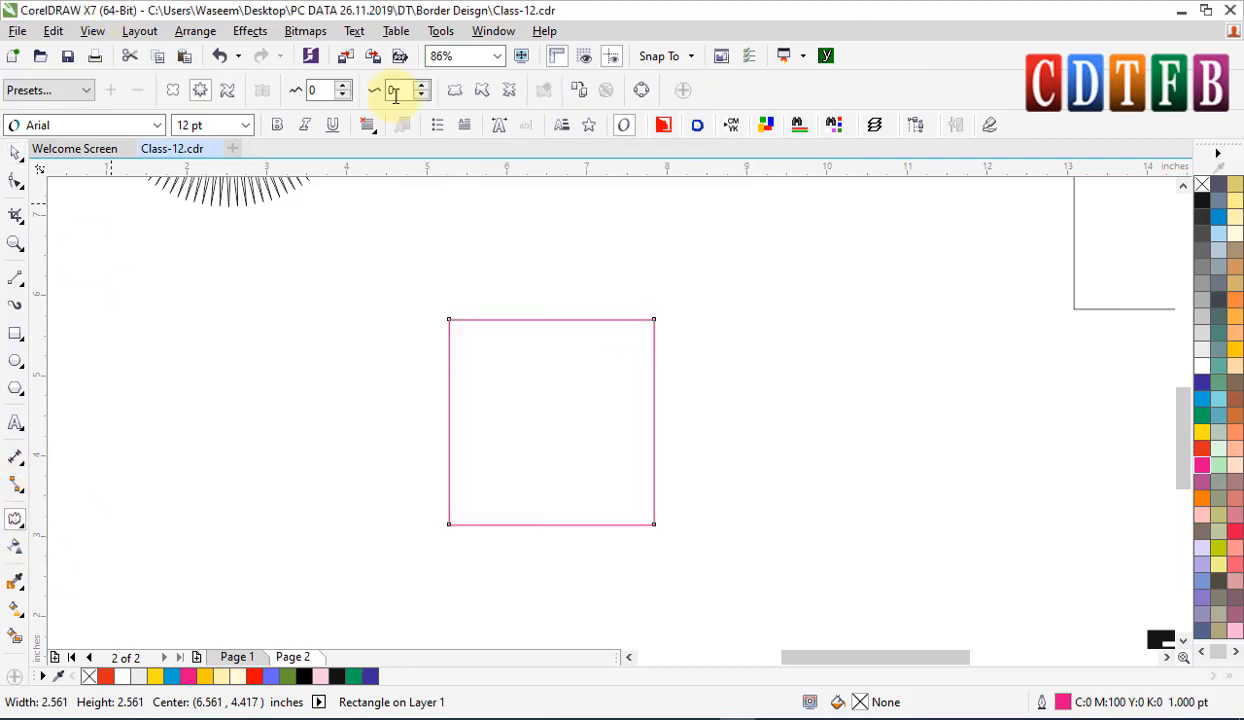
left_click(228, 91)
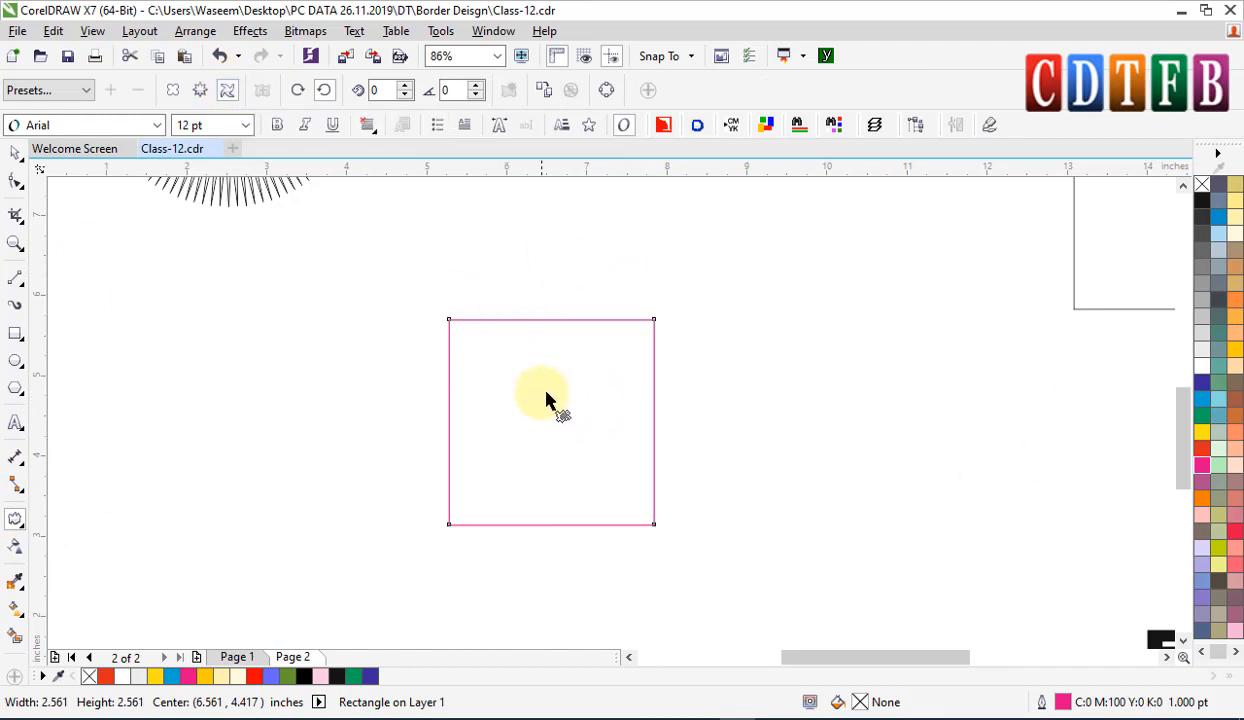
left_click_drag(546, 400, 406, 533)
key("ctrl+z")
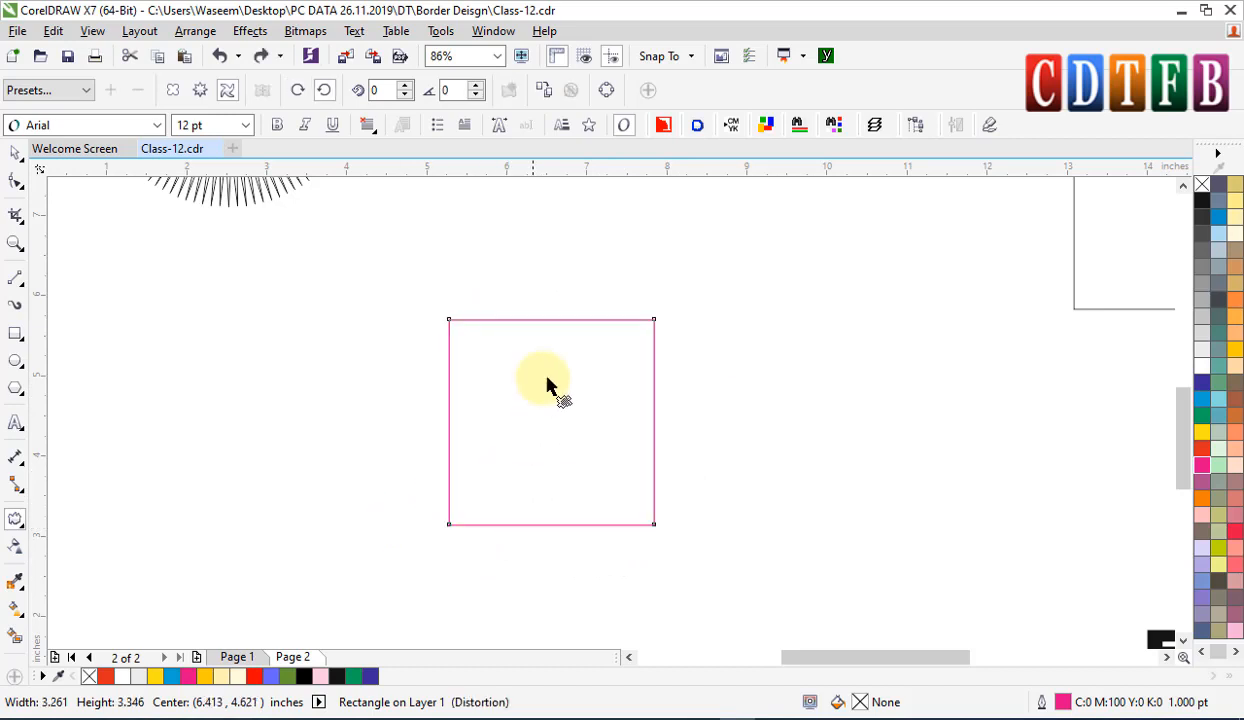
- Try twister distortions on the square from its upper-left and lower-left corners, undoing each one
left_click_drag(466, 340, 620, 205)
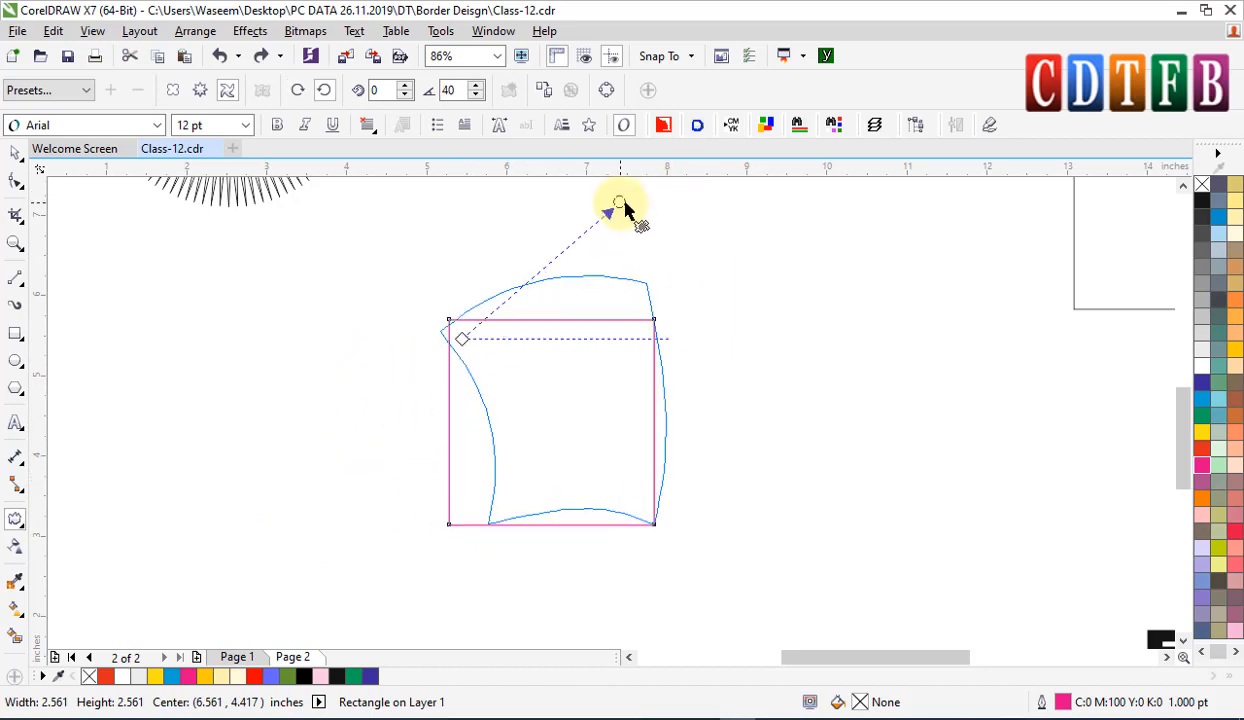
left_click_drag(620, 205, 627, 210)
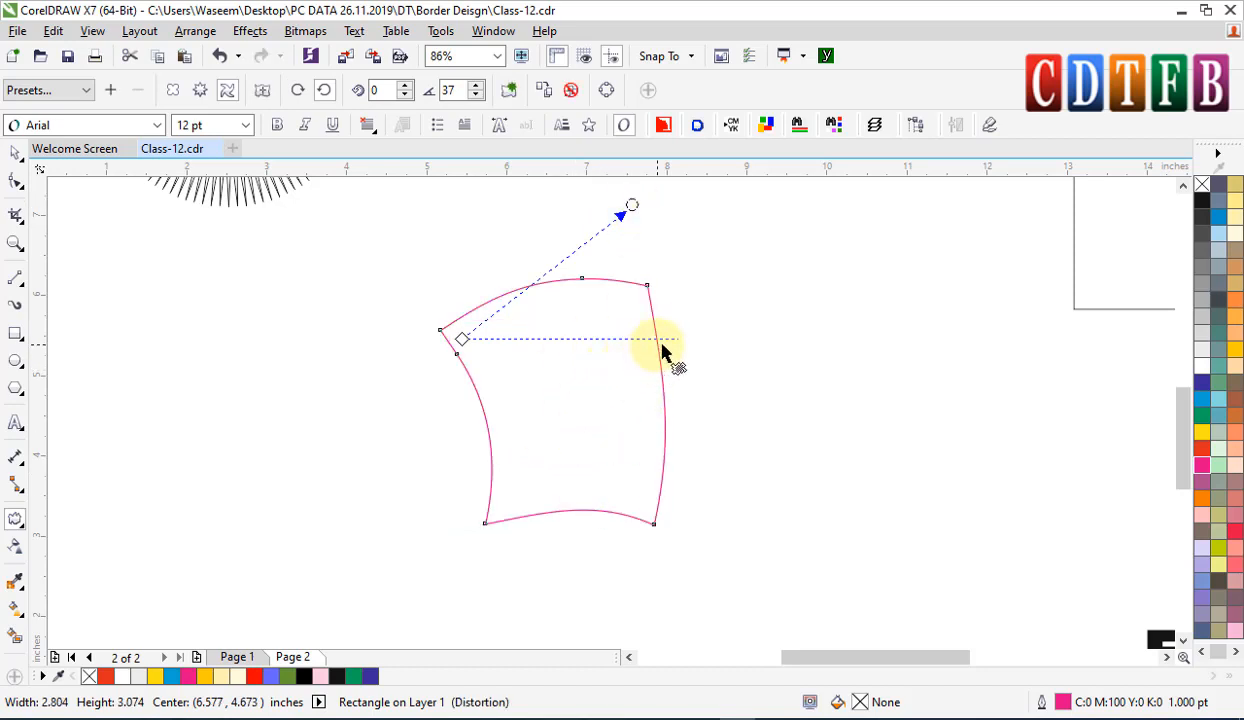
key("ctrl+z")
left_click_drag(461, 514, 555, 620)
key("ctrl+z")
- Stretch the magenta square to about 3.75 inches tall at about X 7.64, Y 4.38, and twist it slightly from its lower-left corner
key("space")
left_click_drag(576, 423, 663, 377)
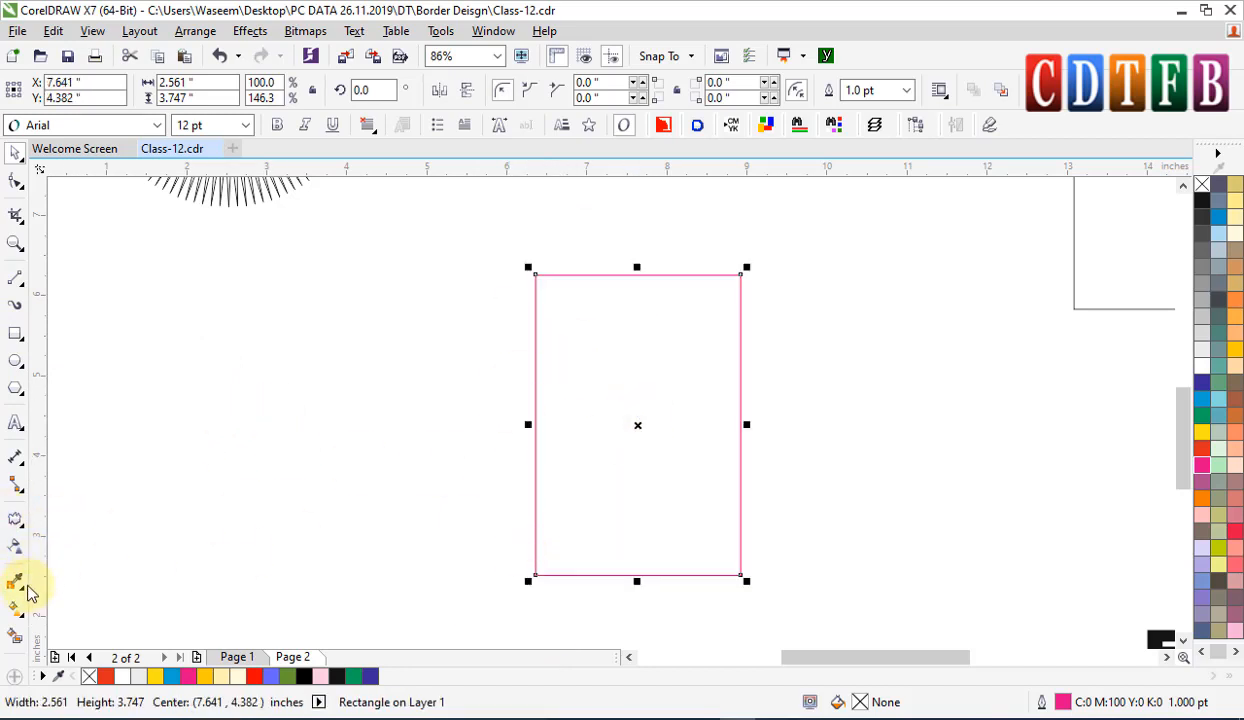
left_click(16, 520)
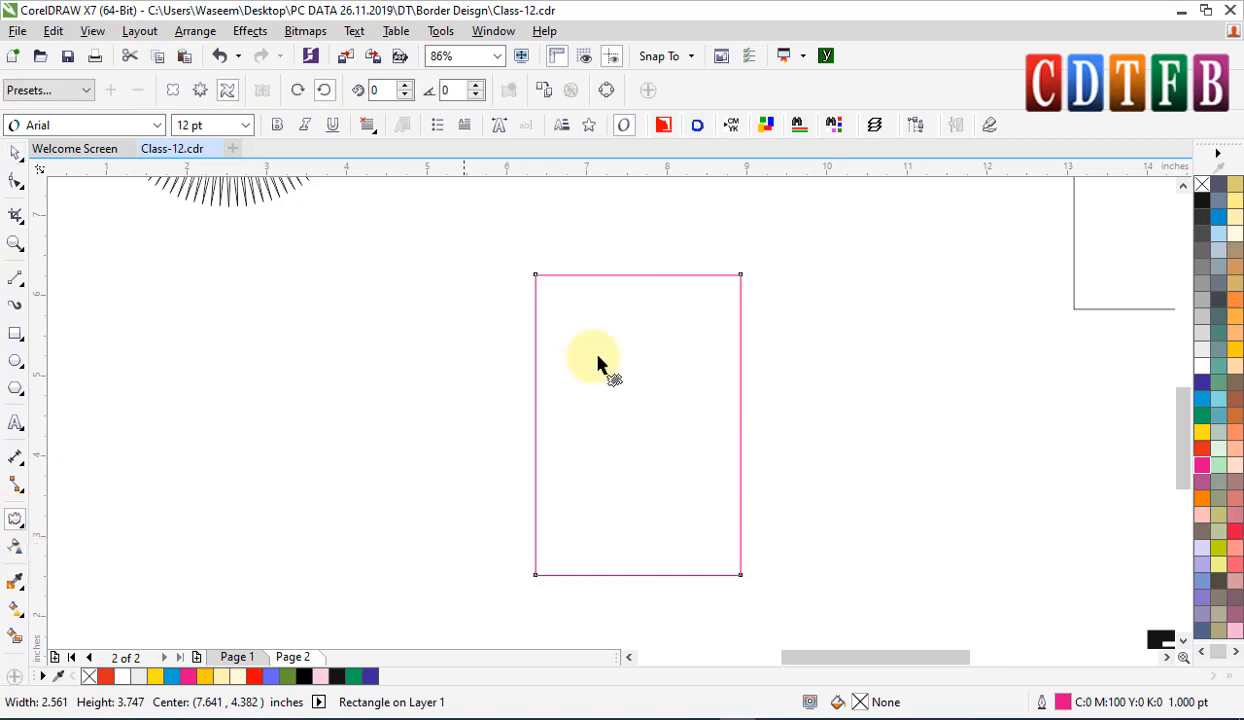
left_click_drag(560, 567, 748, 620)
key("space")
left_click(935, 345)
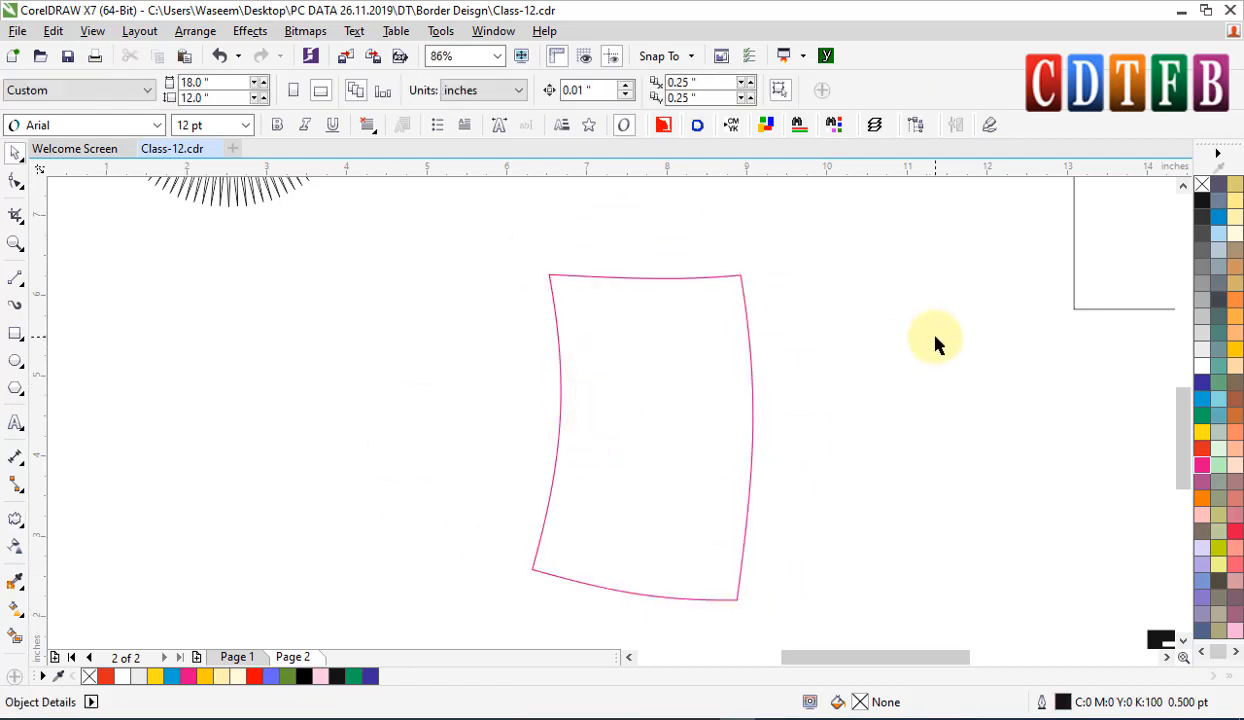
- Place a copy of the EFFECT text at about X 4.58 and Y 3.65 inches, and move the magenta shape further right
left_click(556, 440)
scroll(555, 410, "down", 3)
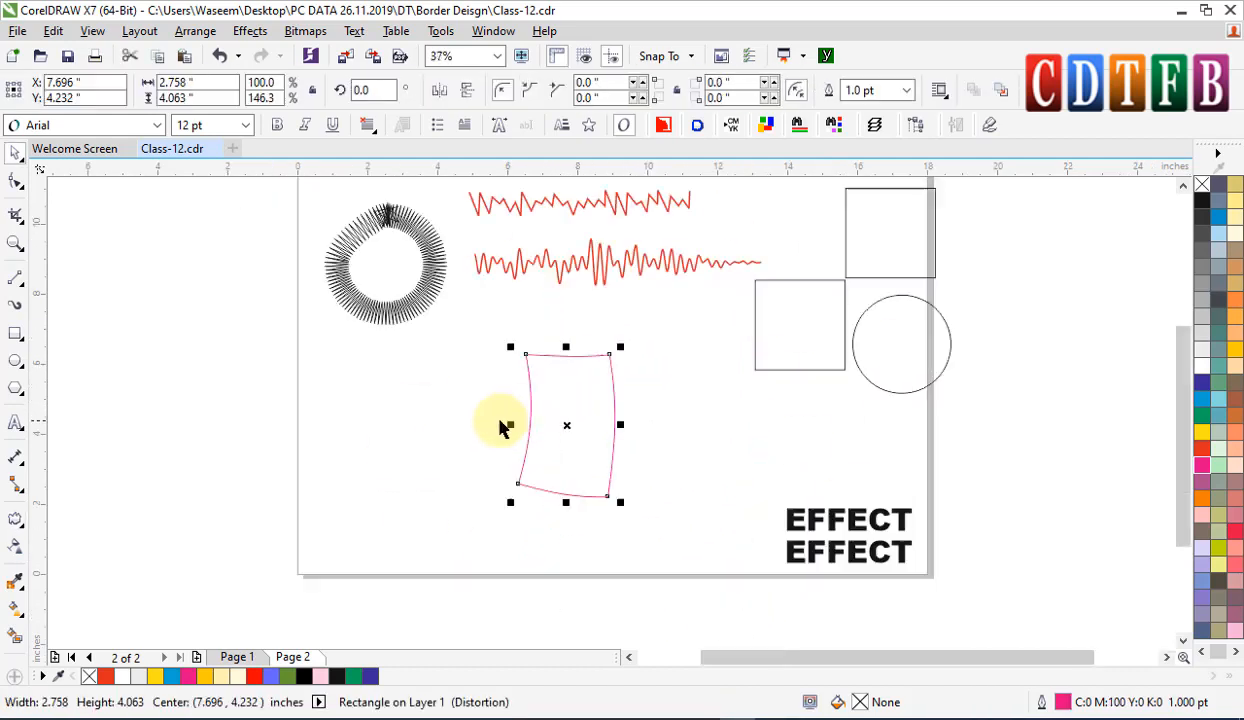
left_click_drag(833, 517, 367, 460)
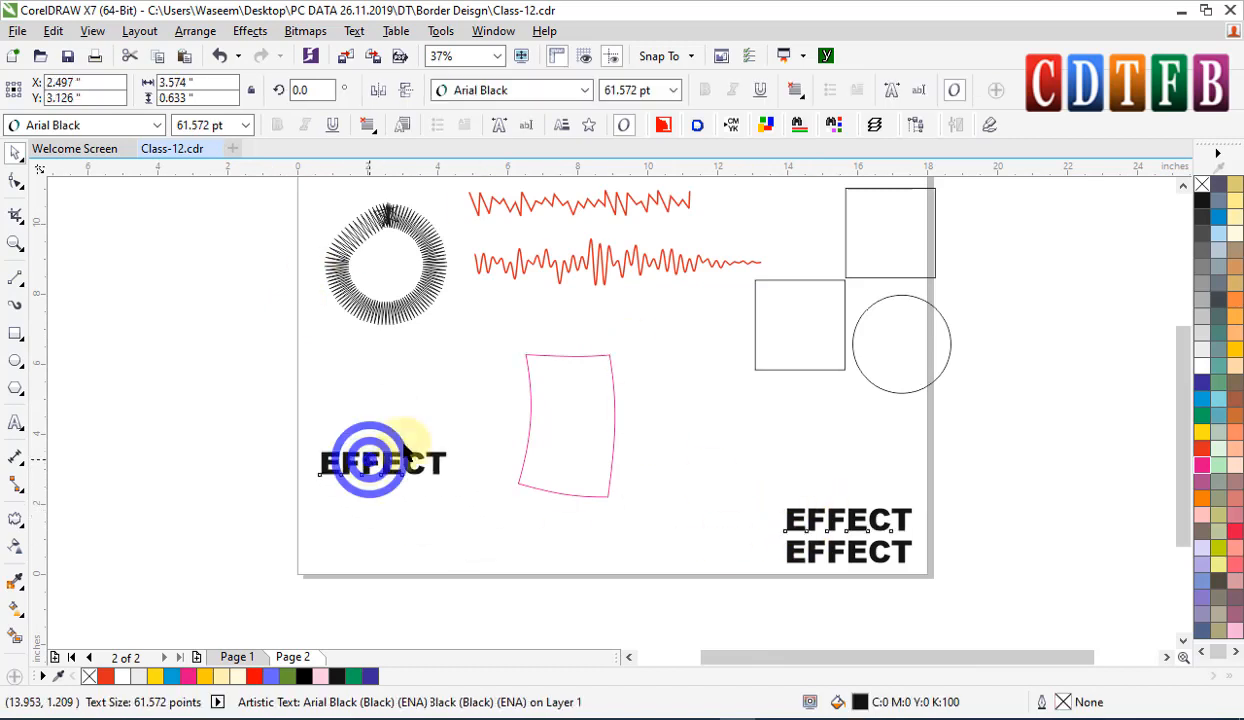
left_click_drag(683, 391, 683, 391)
left_click_drag(417, 460, 480, 441)
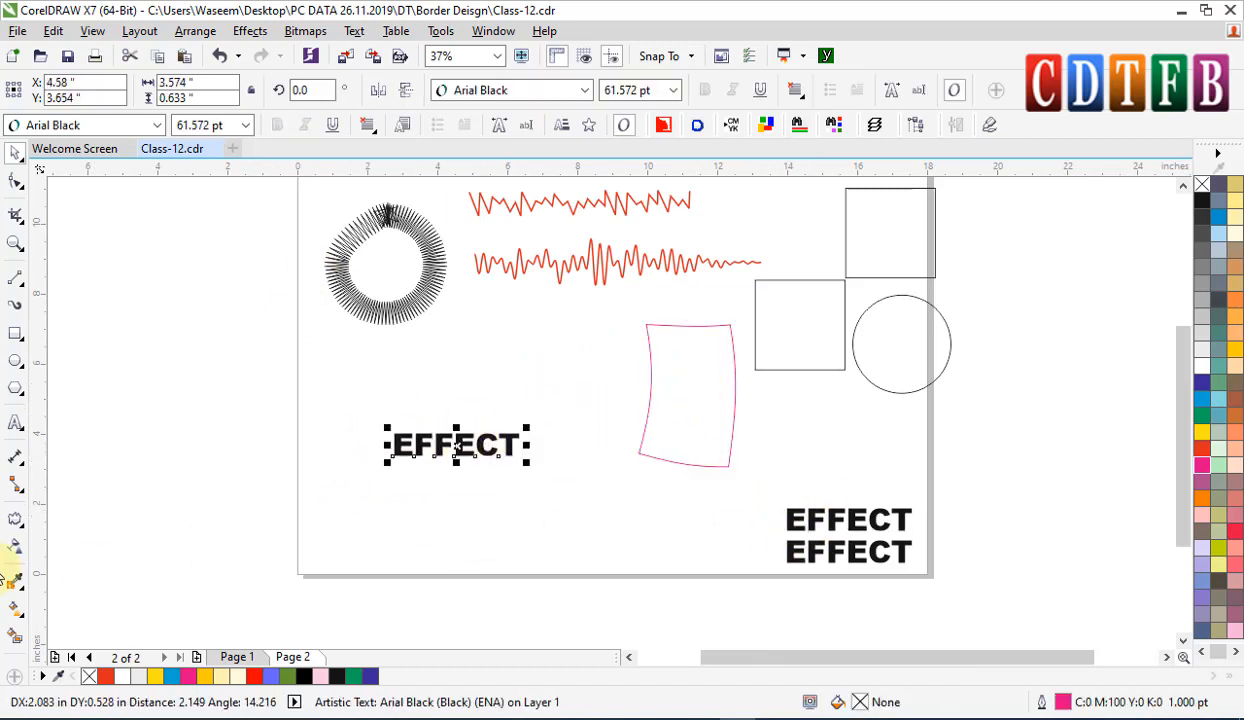
- Apply a twister distortion of about 14 degrees to the copied EFFECT text, starting from its first letter
left_click(15, 520)
scroll(475, 440, "up", 2)
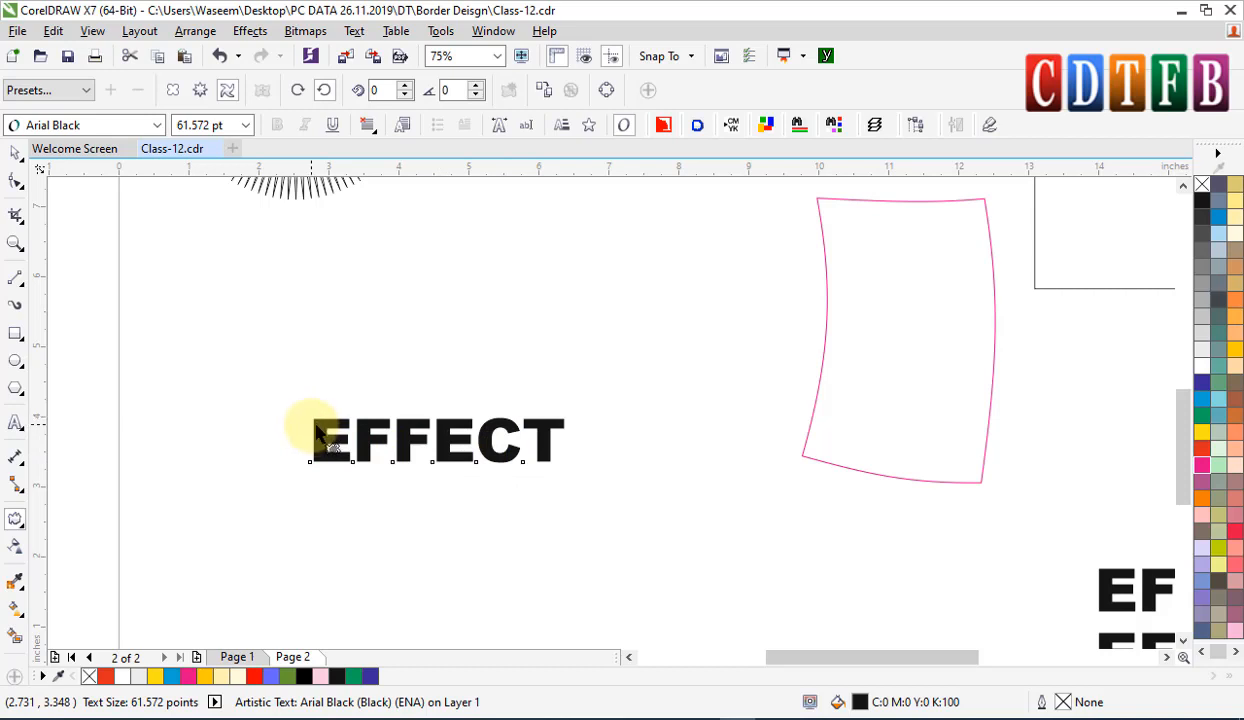
left_click_drag(316, 432, 408, 394)
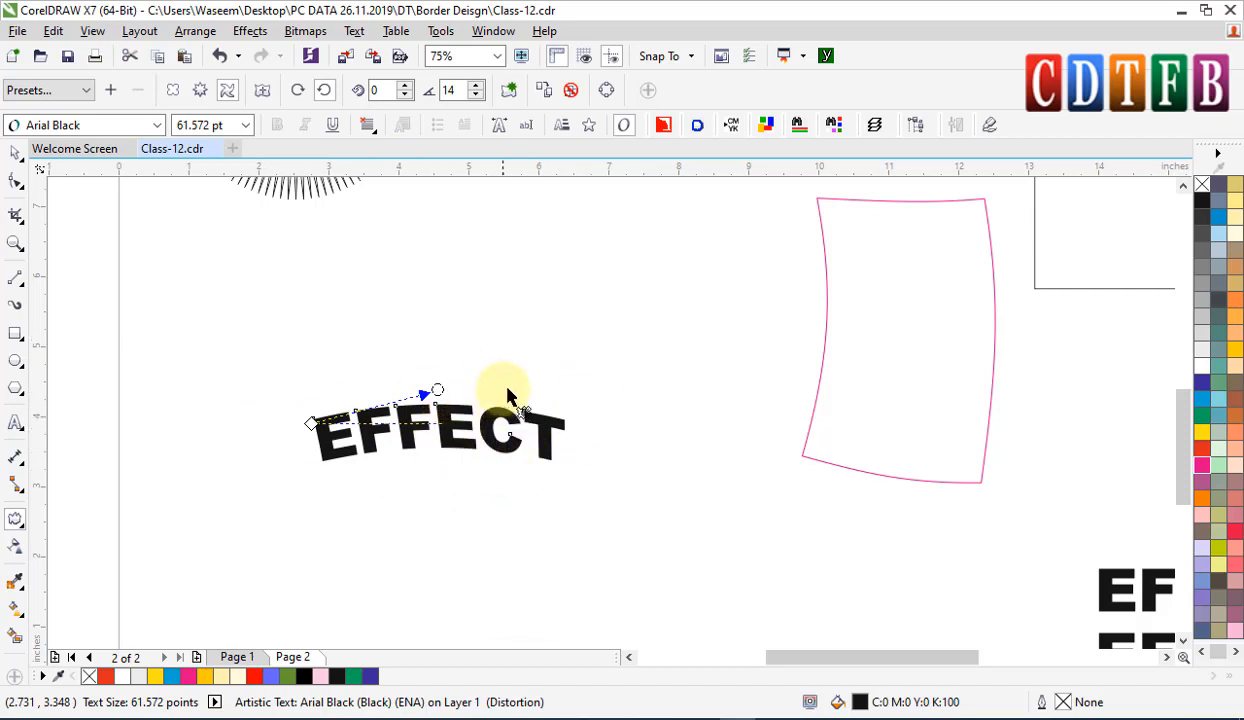
- Move the twisted EFFECT text to about X 3.30 and Y 5.73 inches and fill it with red
key("space")
left_click_drag(563, 427, 475, 290)
left_click(1202, 447)
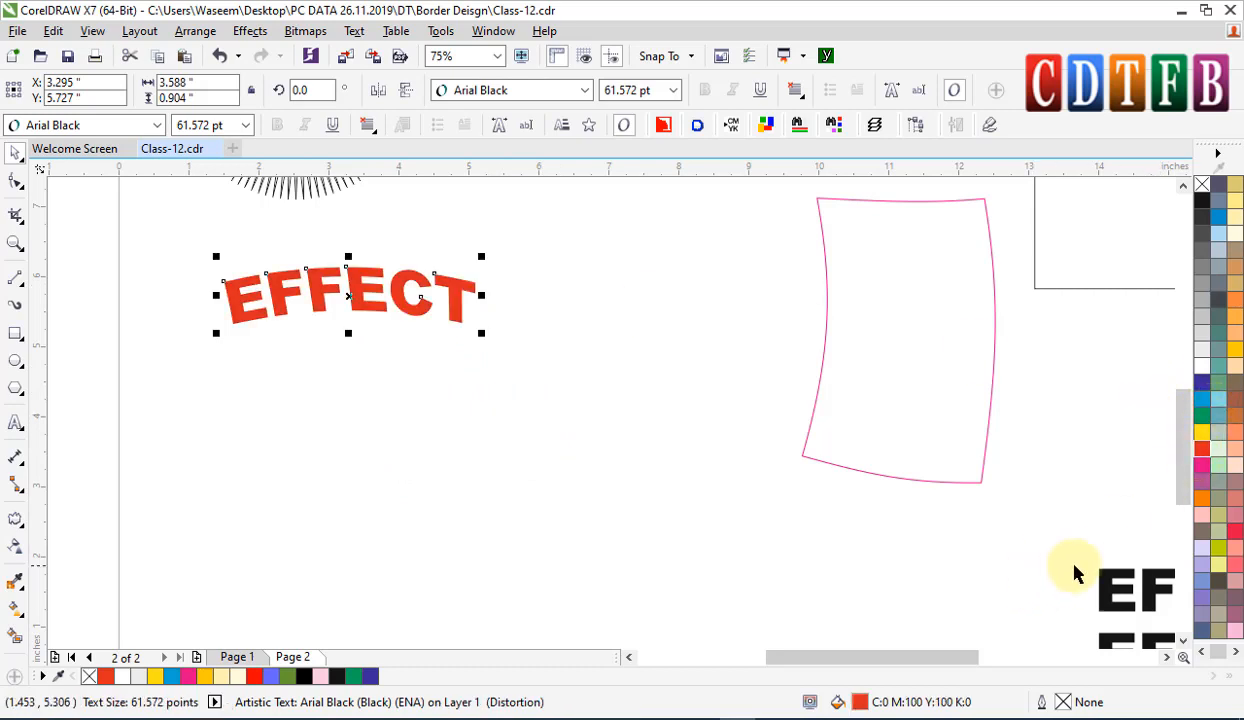
- Place another copy of the EFFECT text below the red one at about X 3.61 and Y 4.24 inches, ready for twisting
left_click_drag(1079, 584, 244, 394)
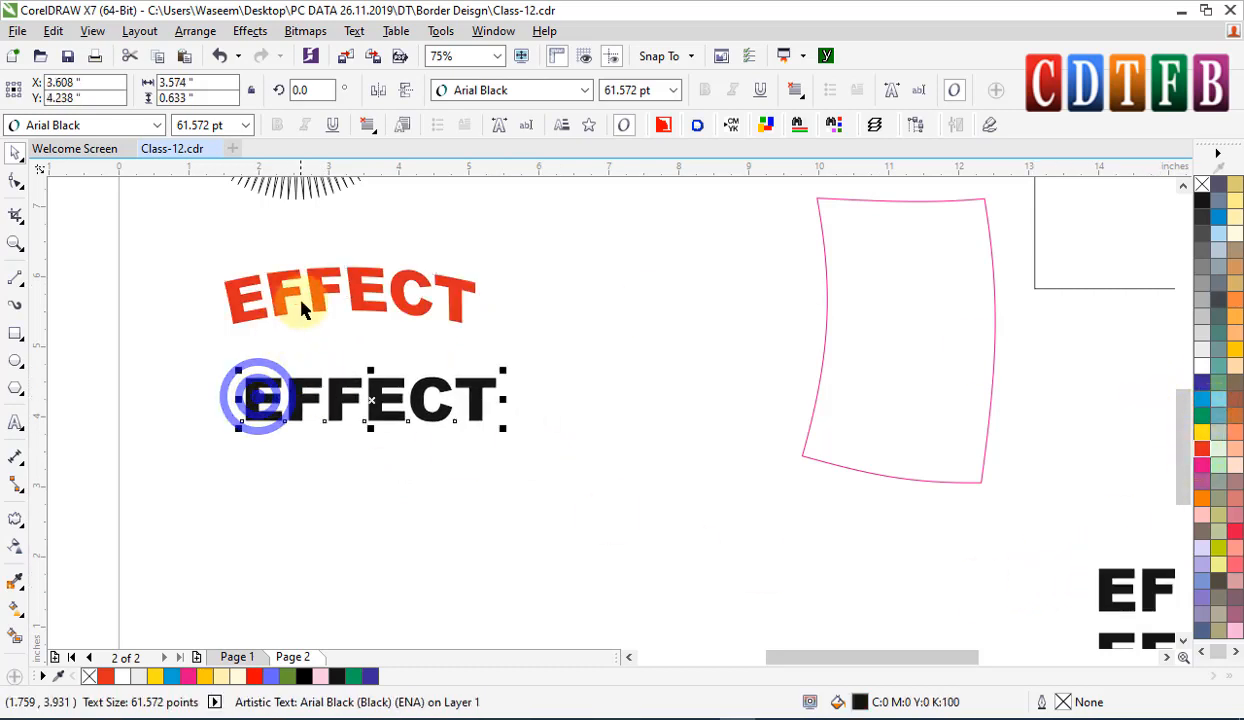
key("ctrl+F7")
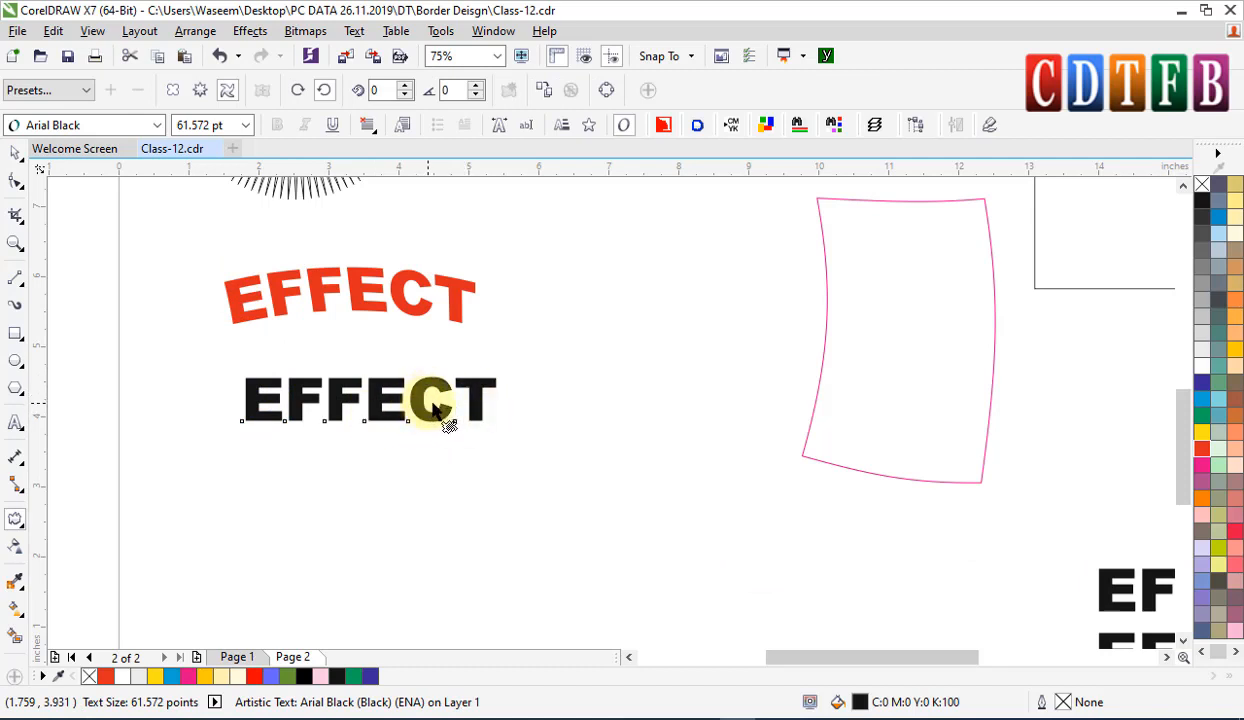
- Try a leftward twister distortion on the black EFFECT text from its letter C, and undo it
left_click_drag(434, 403, 340, 393)
left_click_drag(303, 413, 544, 432)
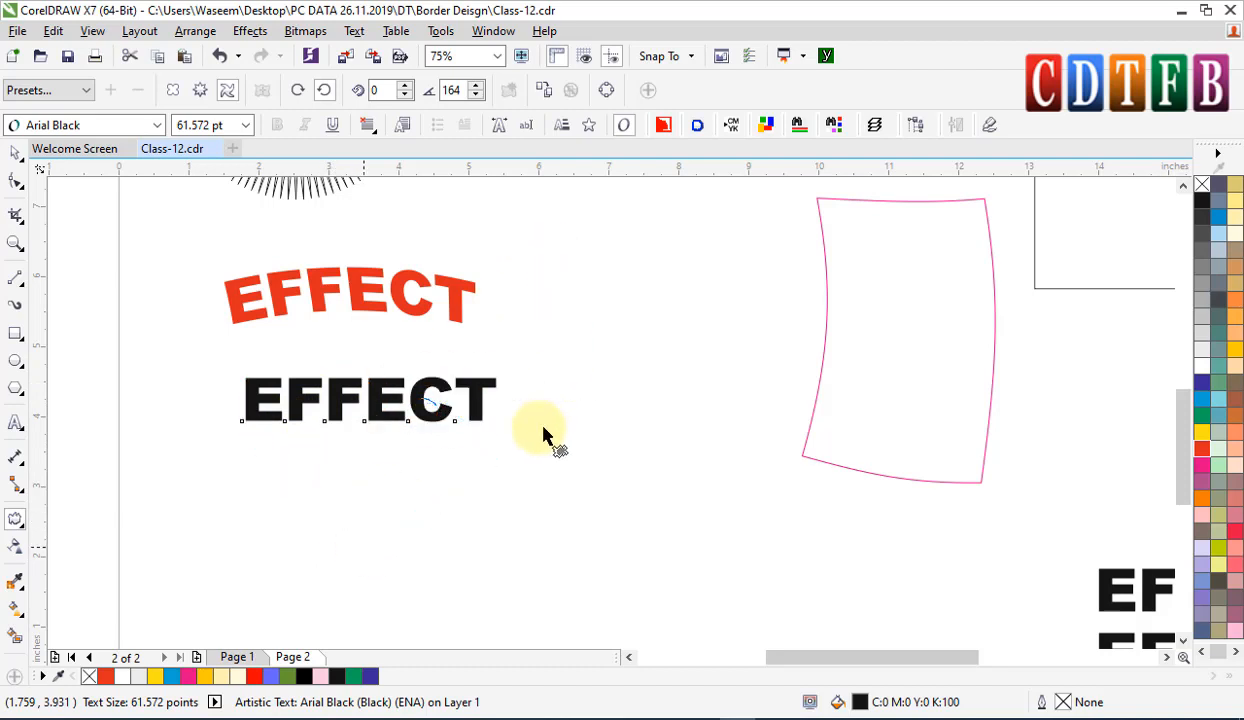
key("ctrl+z")
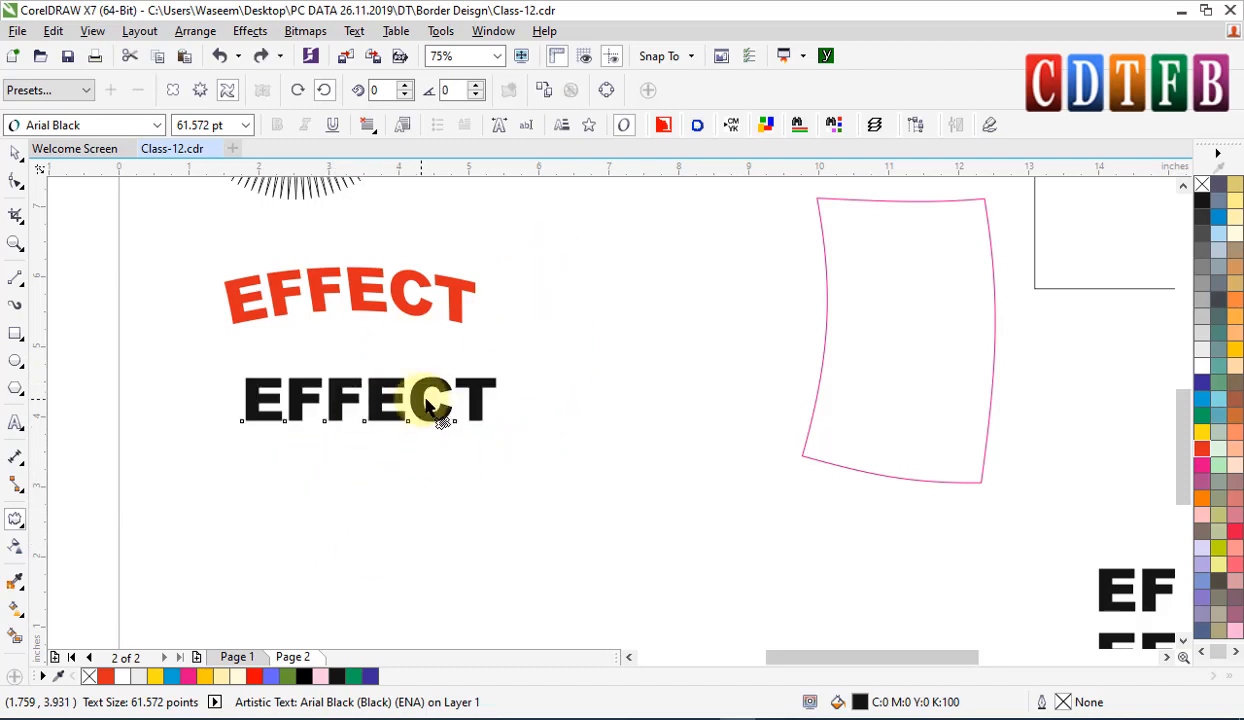
- Twist the black EFFECT text about 21 degrees from its letter C, and move it to about X 4.92 and Y 5.11 inches
left_click_drag(426, 400, 514, 369)
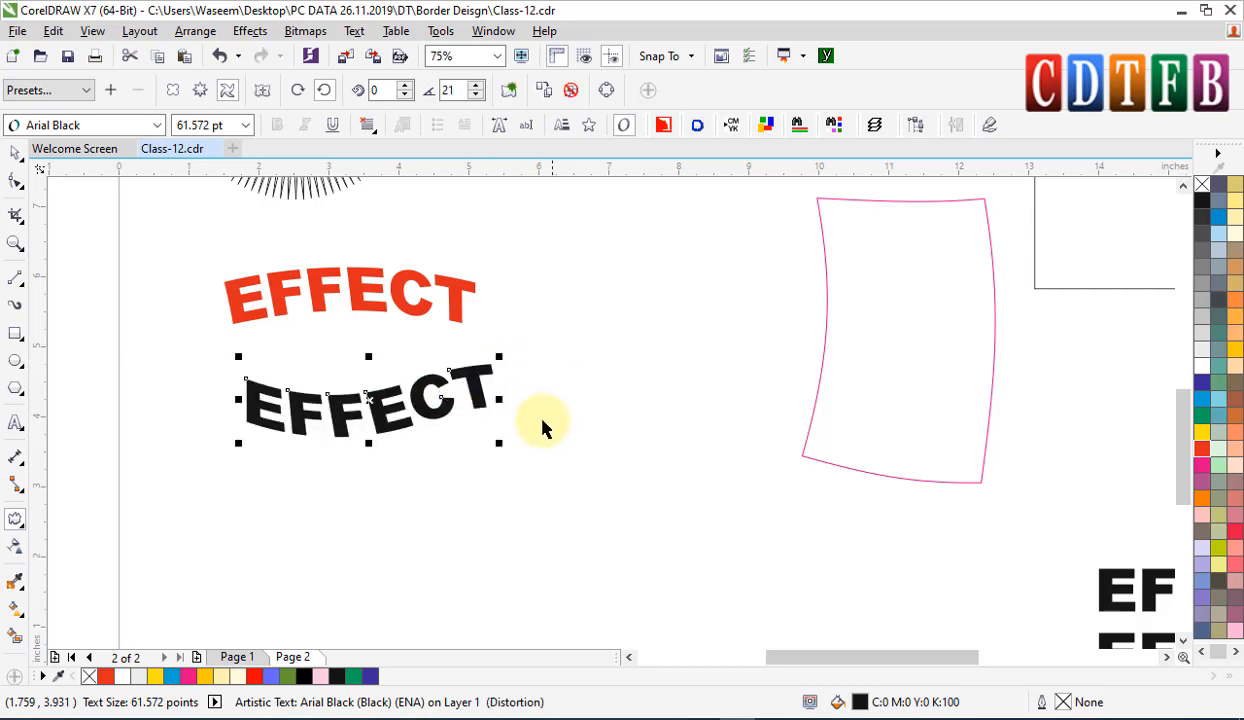
key("space")
left_click(550, 350)
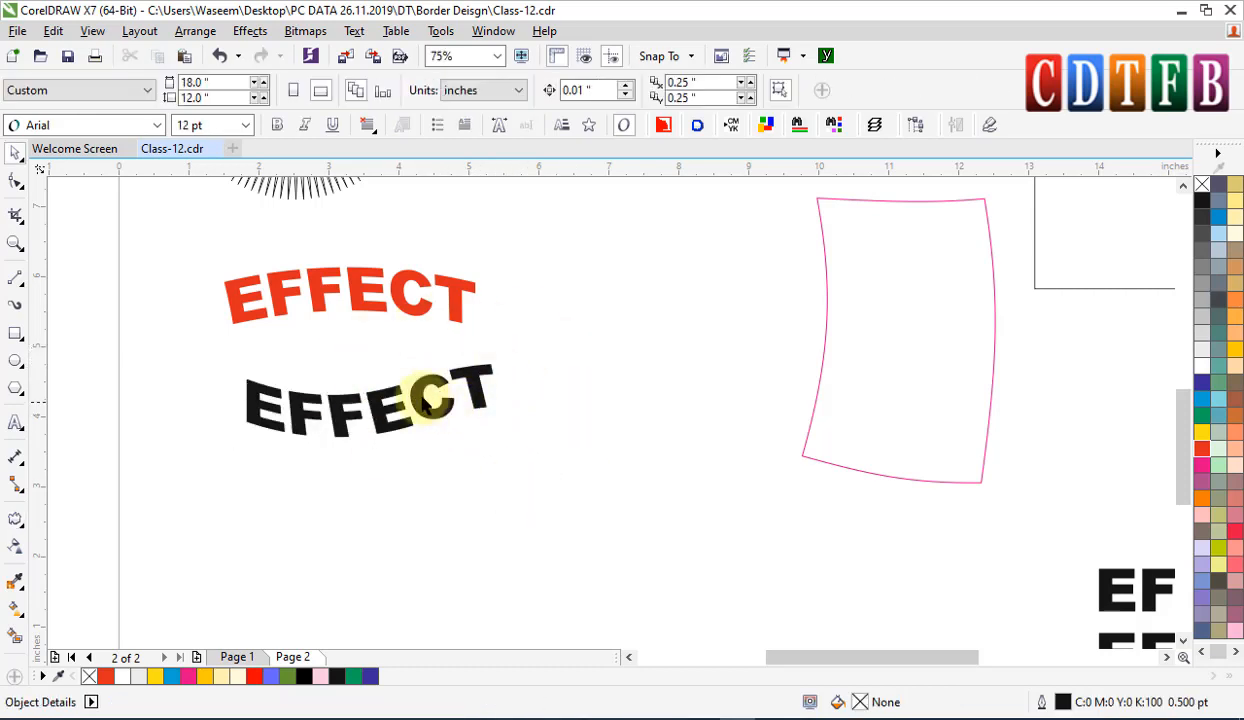
left_click_drag(425, 400, 518, 337)
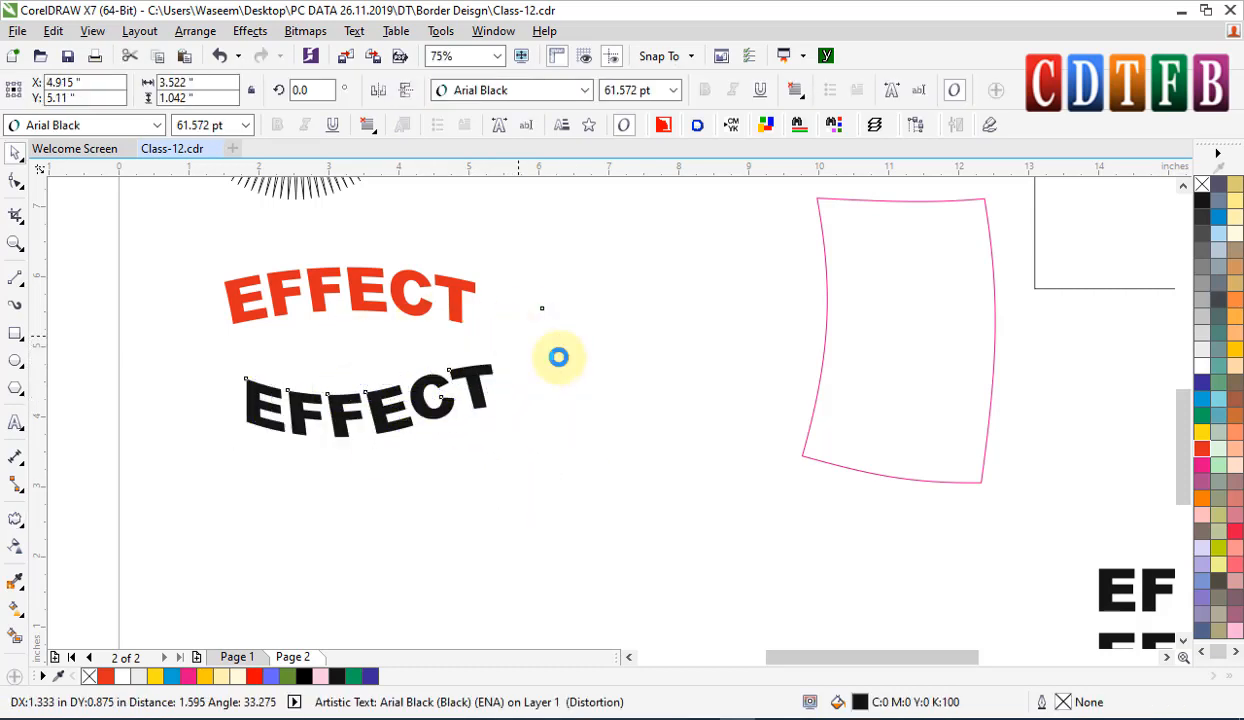
left_click(421, 500)
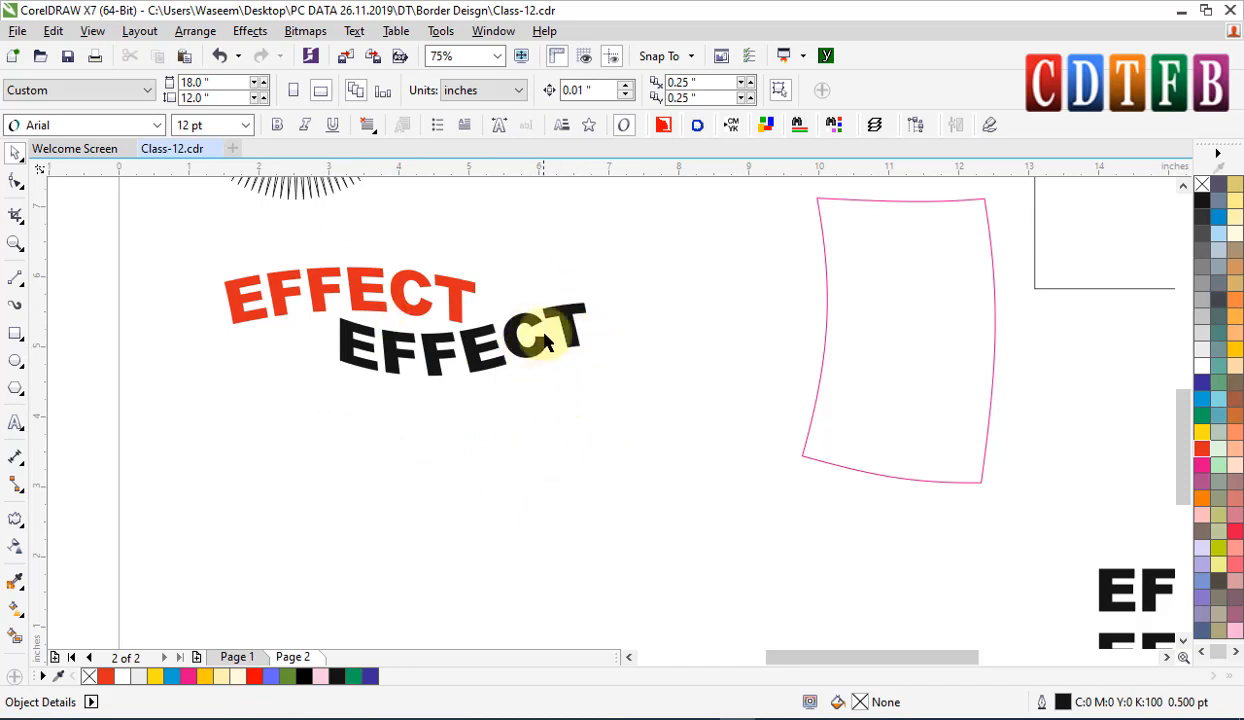
- Place another copy of the EFFECT text at about X 4.39 and Y 2.61 inches and fill it with blue
left_click_drag(1100, 575, 305, 500)
left_click_drag(1204, 384, 417, 536)
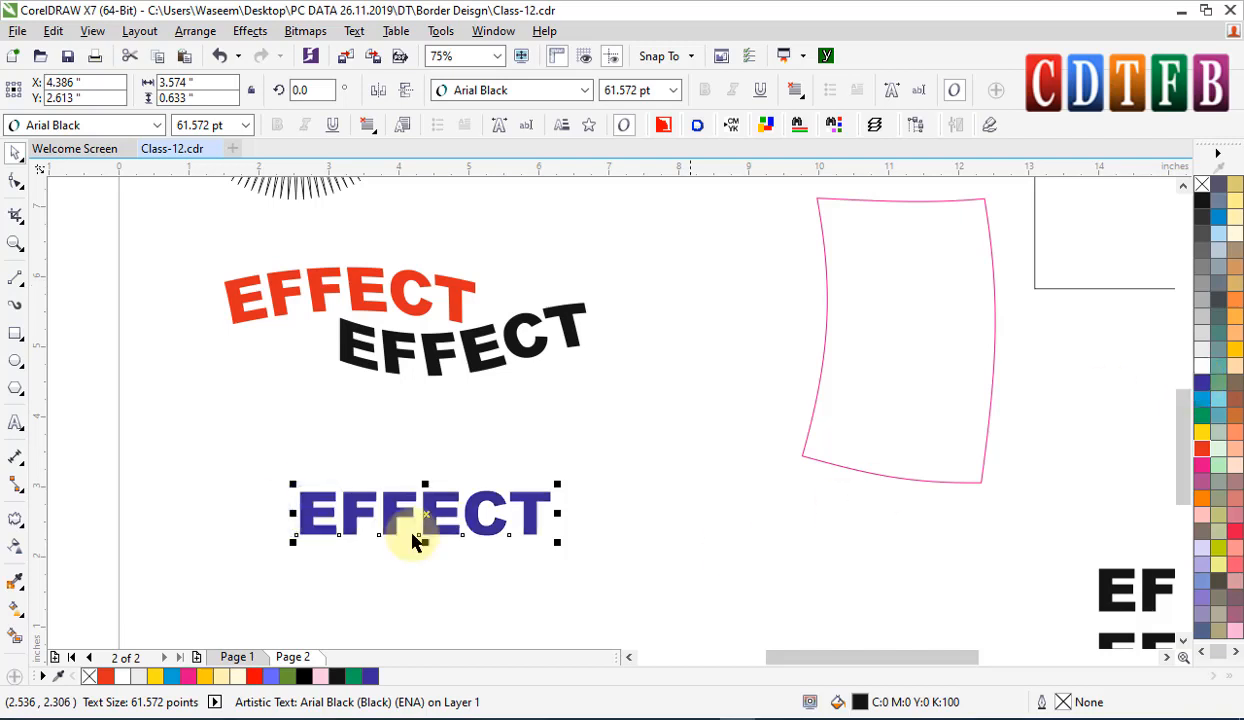
- Apply a twister distortion with 15 additional degrees and 3 complete rotations to the blue EFFECT text
left_click(15, 517)
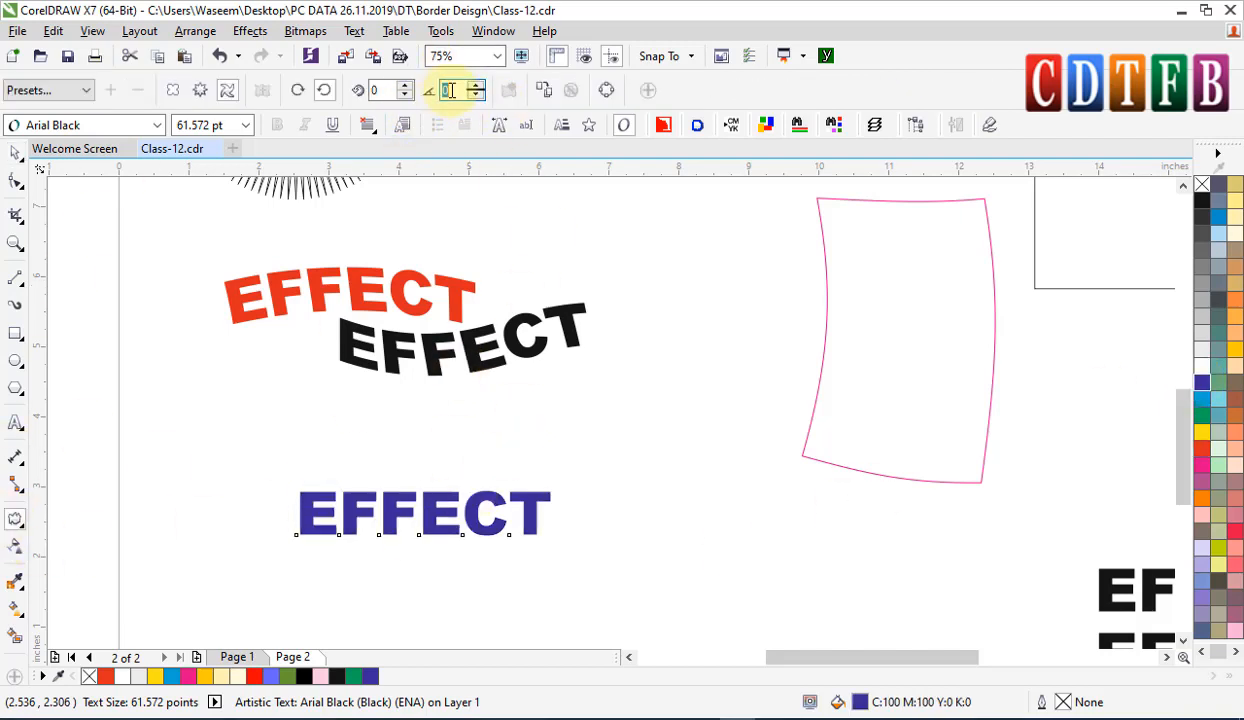
key("Return")
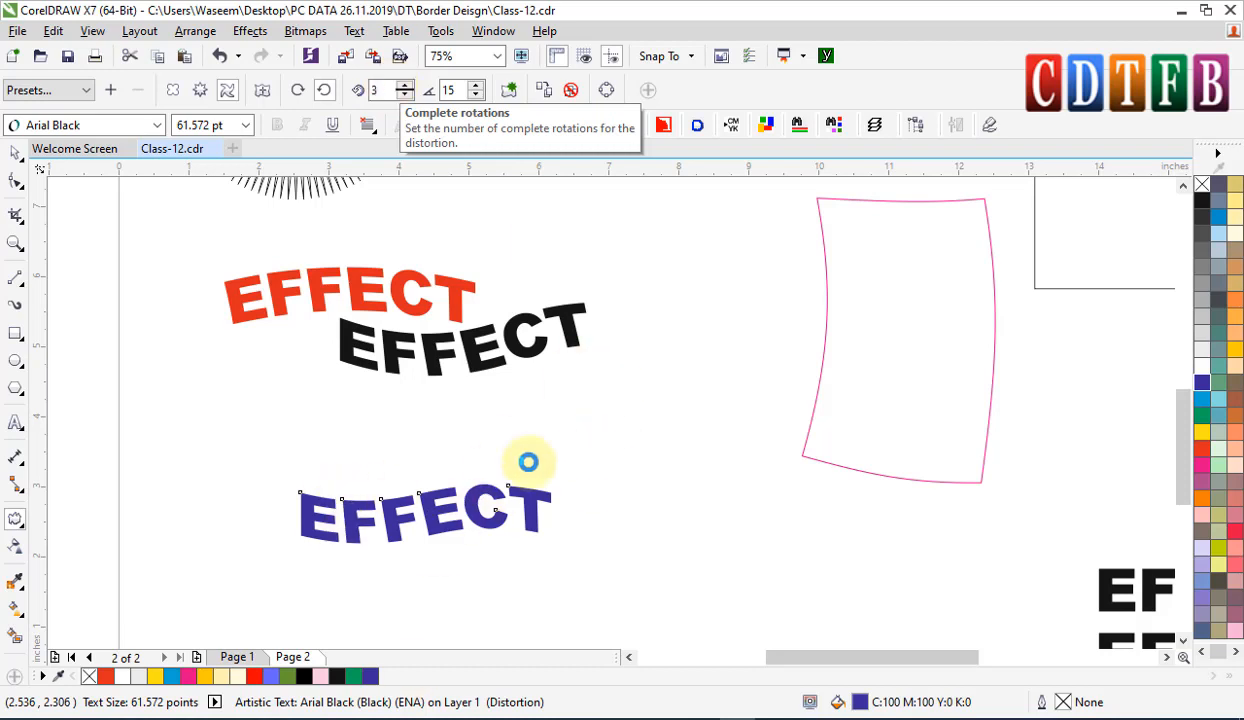
left_click_drag(528, 453, 350, 472)
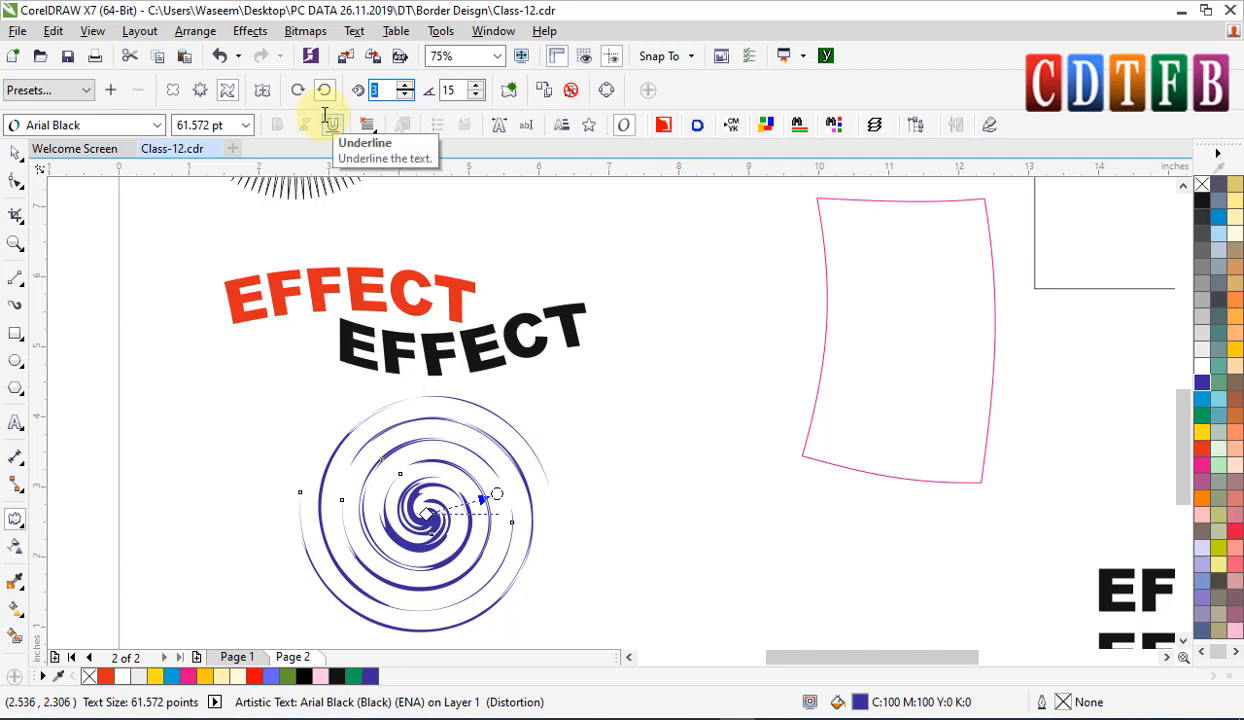
- Set the blue text's twister to 0 complete rotations and 30 additional degrees, and move the text just below the black one
key("Return")
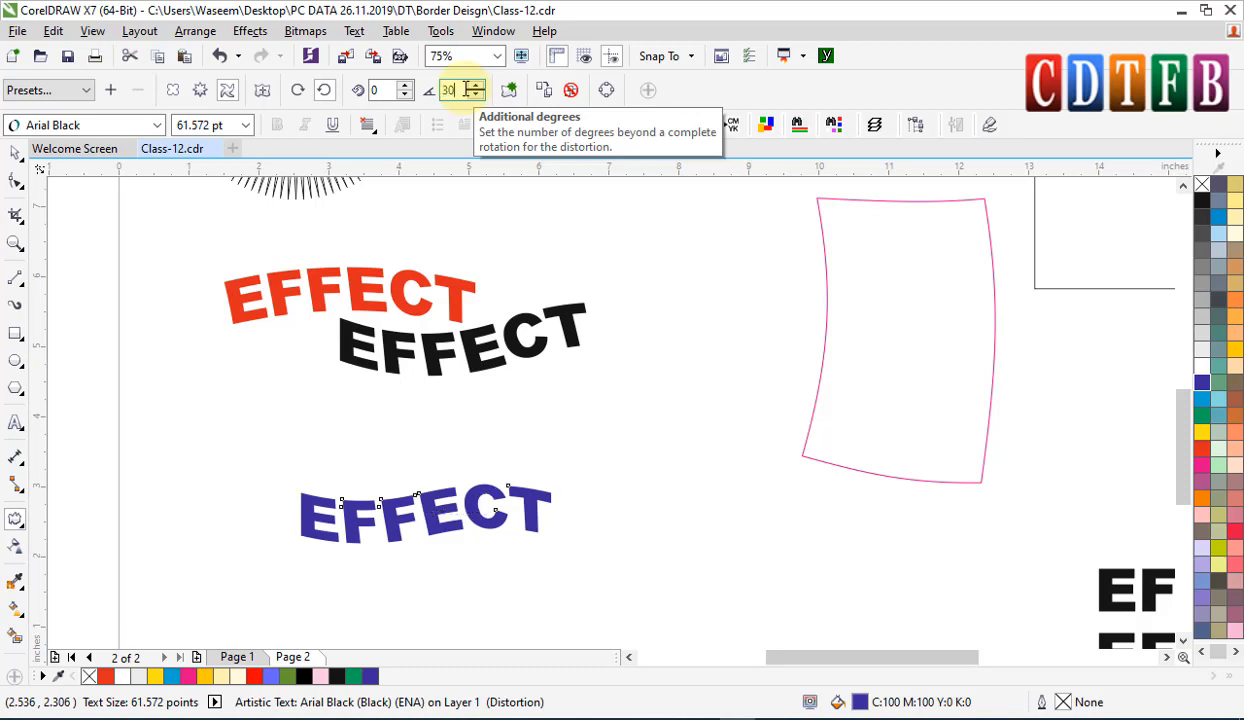
key("Return")
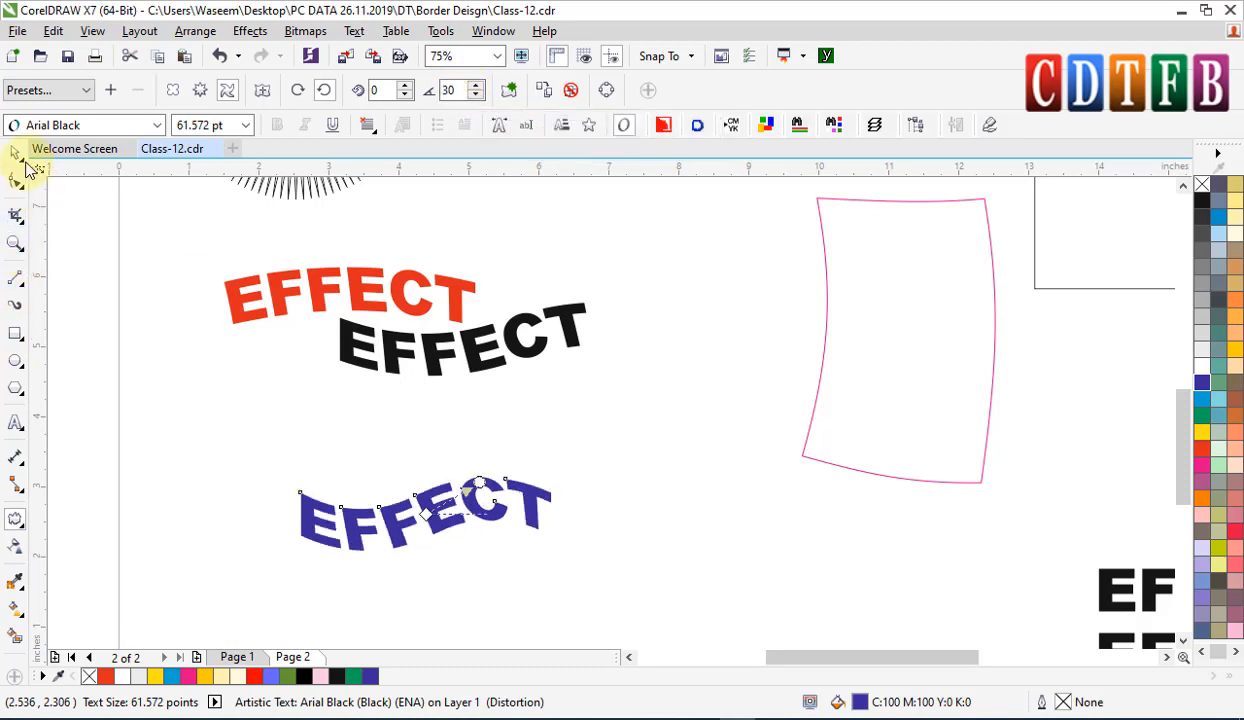
left_click(27, 163)
left_click(597, 461)
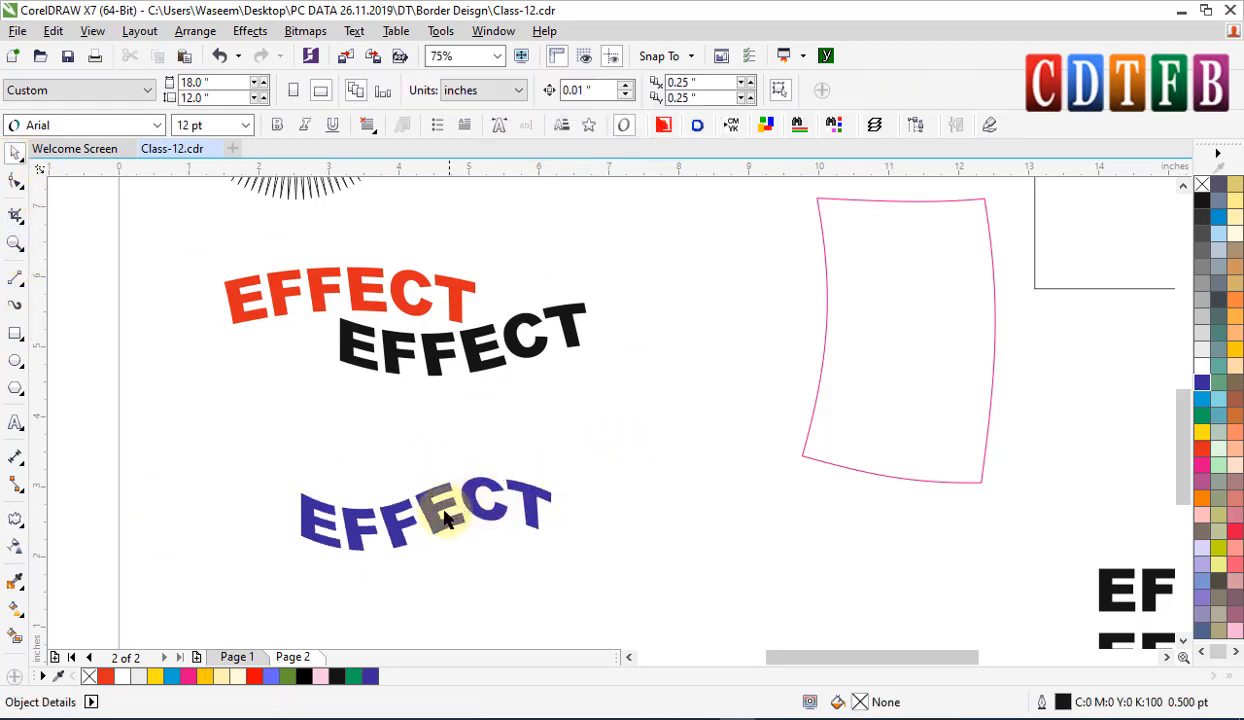
left_click_drag(444, 508, 541, 403)
left_click(603, 474)
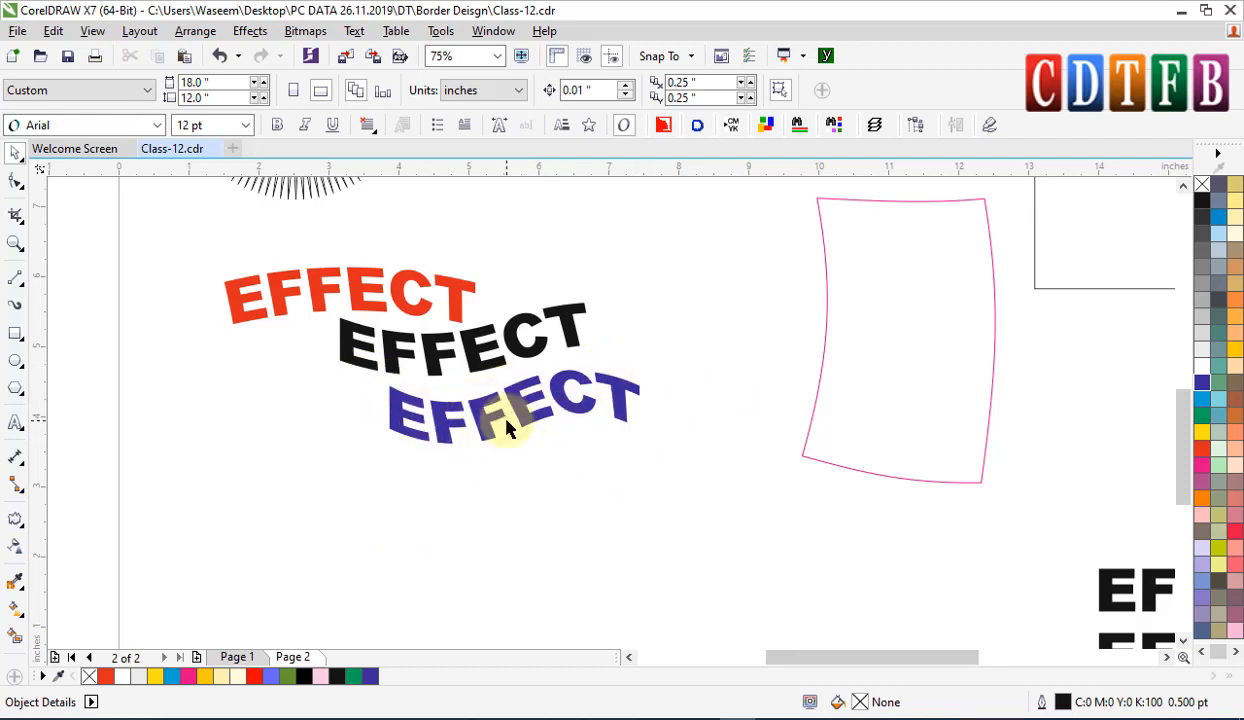
- Move the three distorted EFFECT texts together up and to the right, closer to the magenta shape
scroll(507, 428, "down", 2)
left_click_drag(325, 322, 615, 398)
left_click(700, 461)
- Place another copy of the EFFECT text at about X 3.14 and Y 2.79 inches and fill it with cyan
left_click_drag(822, 500, 393, 457)
right_click(393, 457)
scroll(393, 456, "up", 2)
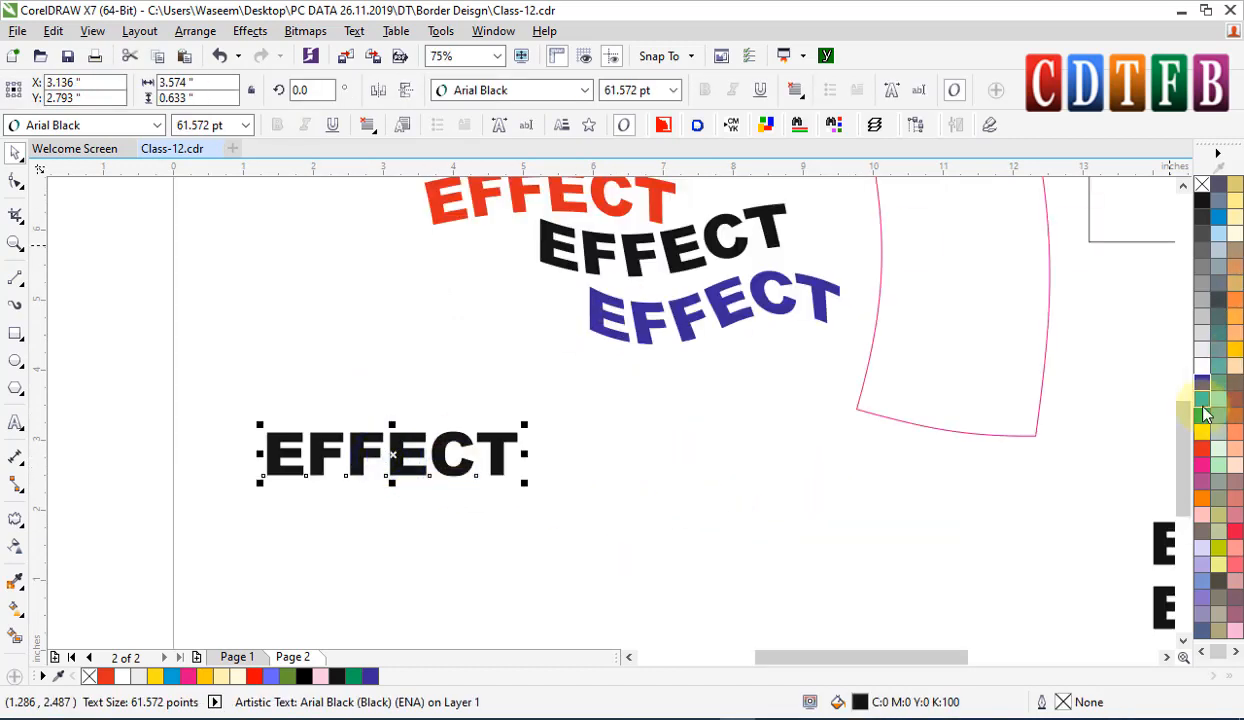
left_click(1203, 403)
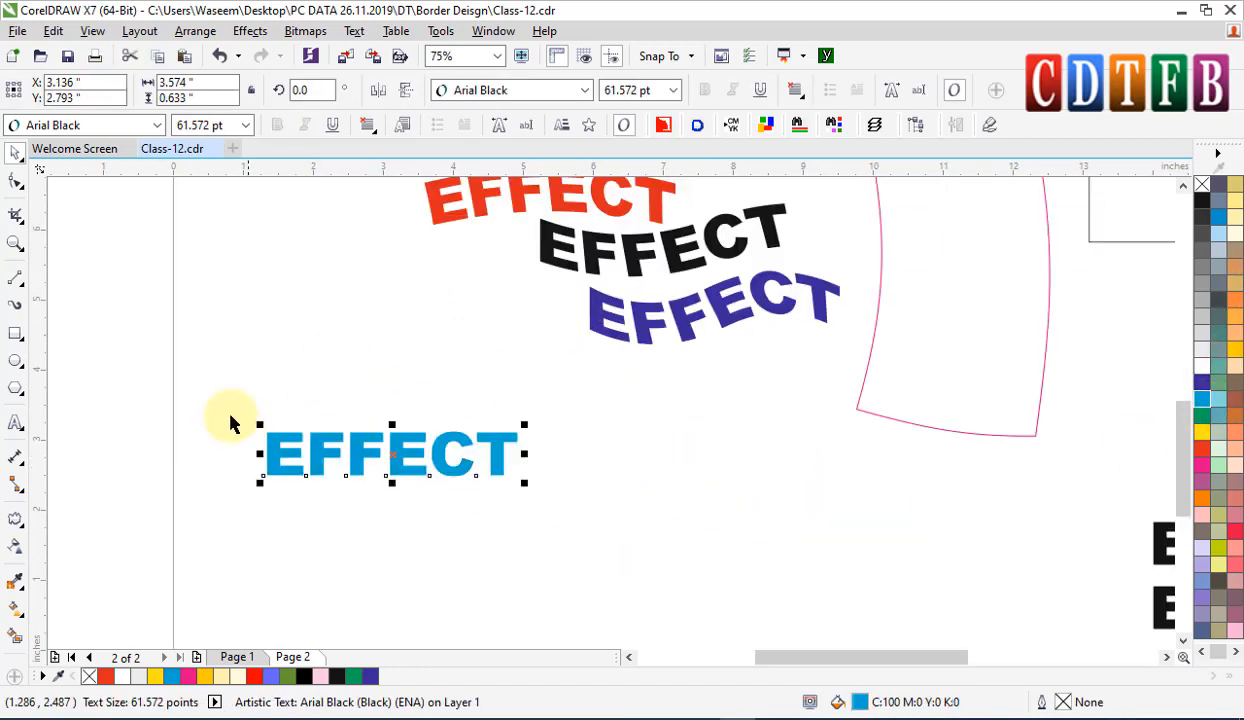
- Try a zipper distortion on the cyan EFFECT text from its middle, and undo it
left_click(15, 521)
left_click(197, 92)
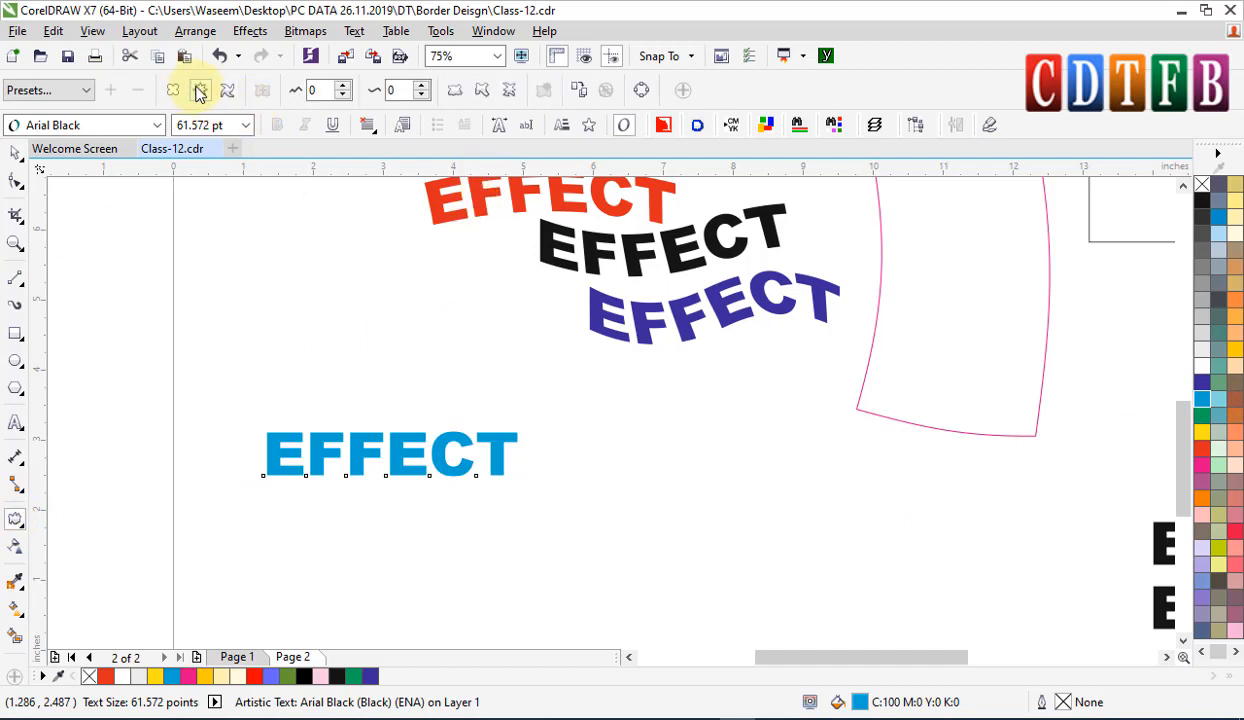
scroll(380, 455, "up", 2)
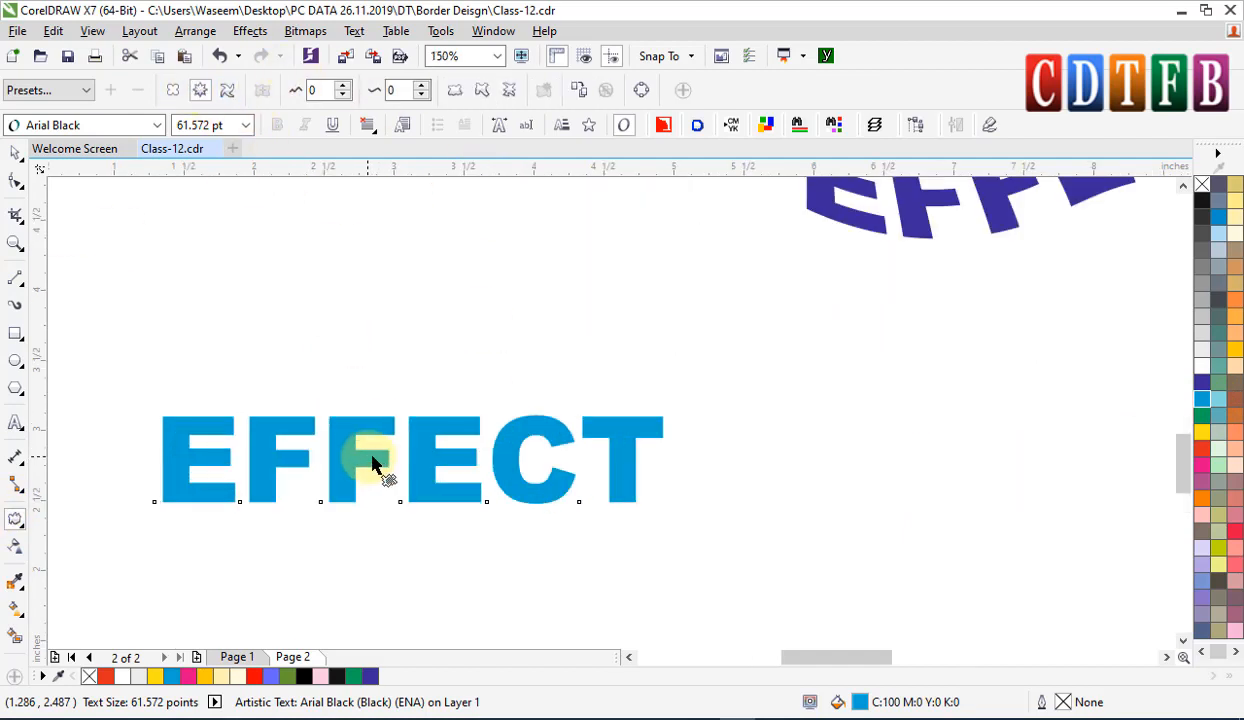
left_click_drag(372, 463, 436, 427)
key("ctrl+z")
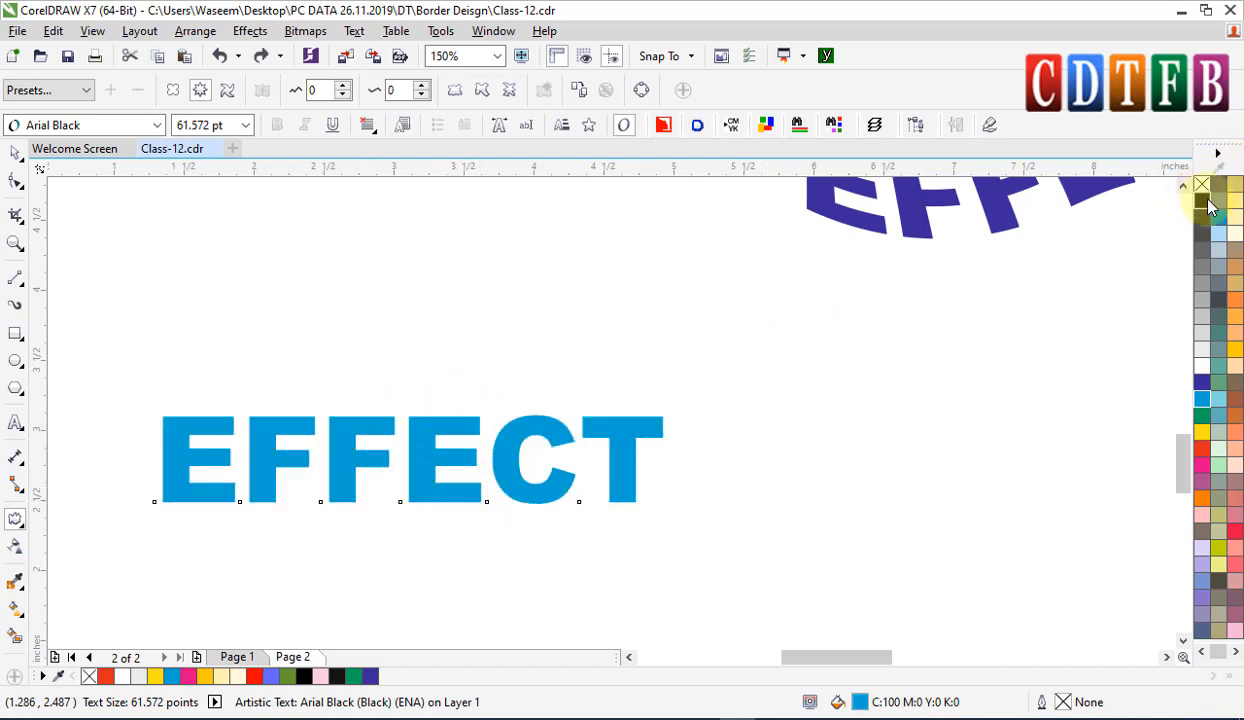
- Fill the cyan EFFECT text with black and break it apart into separate letters
left_click(1202, 200)
right_click(460, 462)
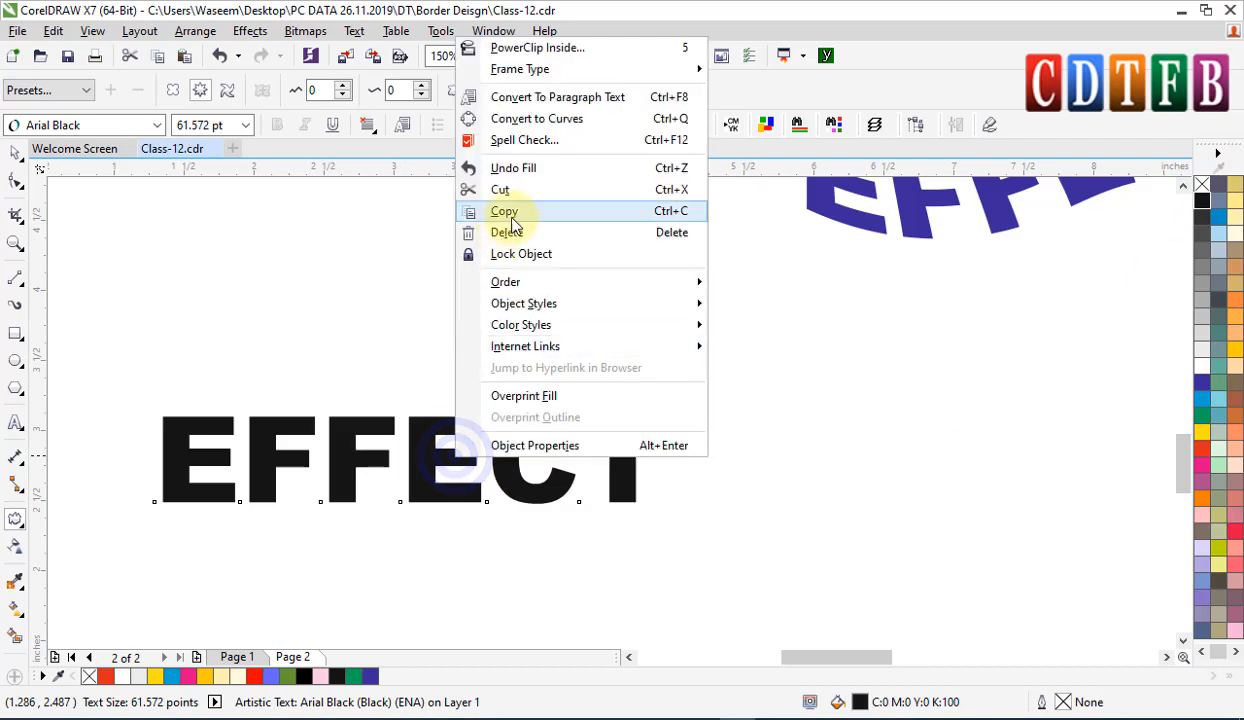
left_click(530, 540)
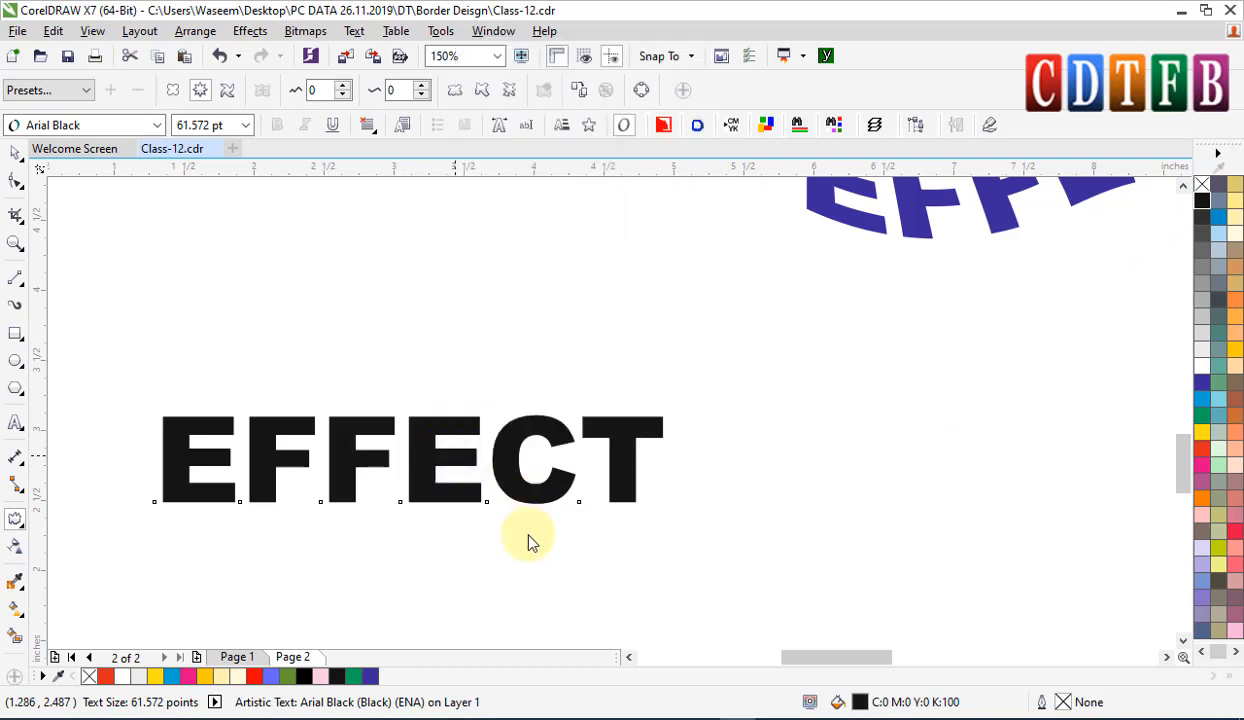
key("space")
left_click(671, 478)
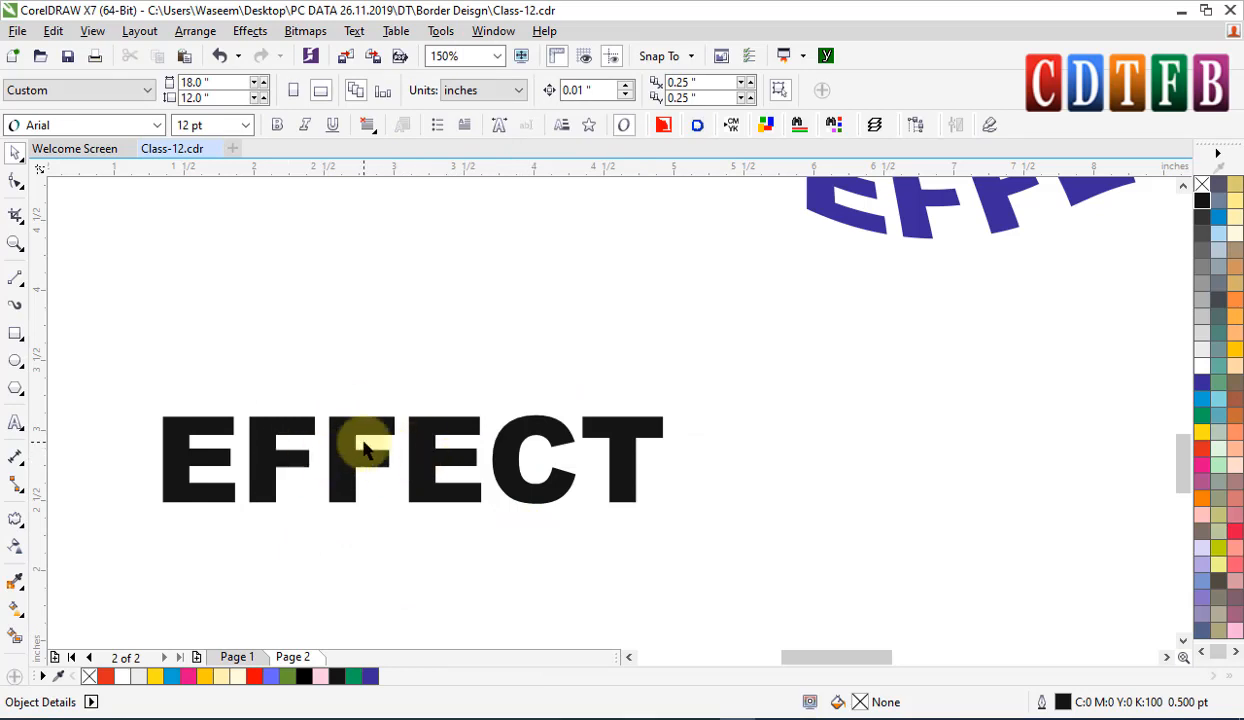
- Fill the word's second E with red and apply a zipper distortion starting from its vertical stem
left_click(417, 452)
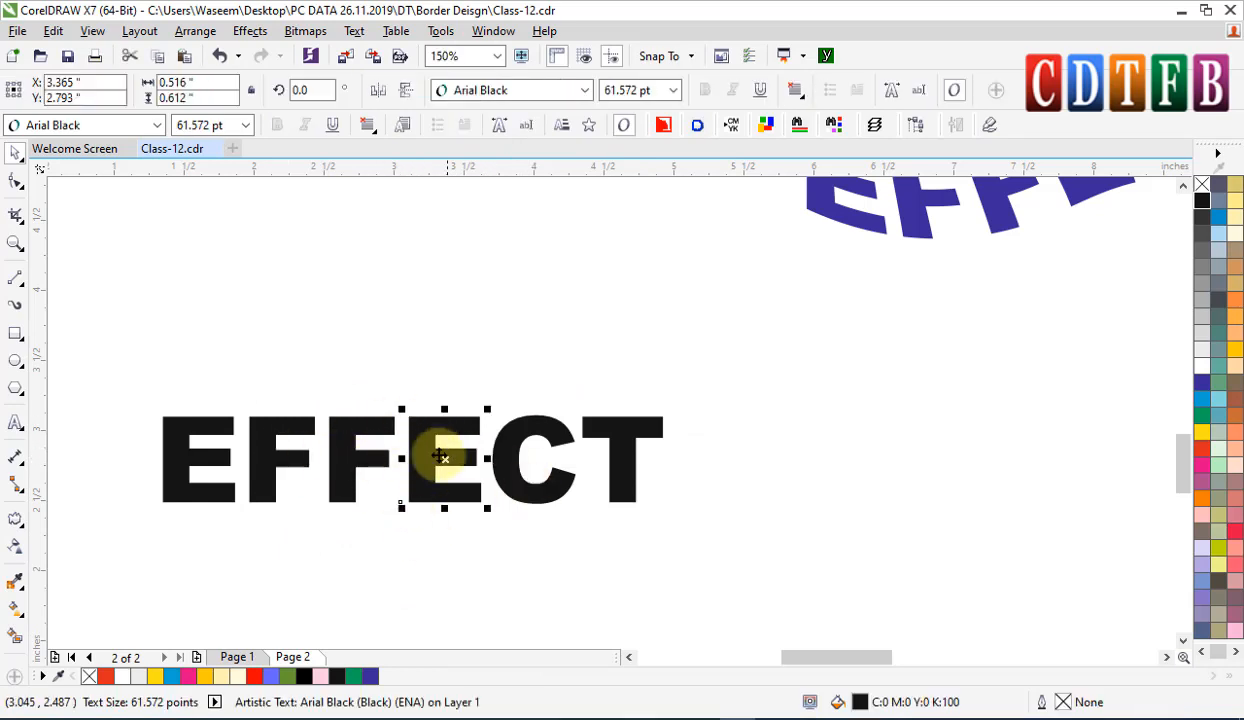
left_click(1202, 447)
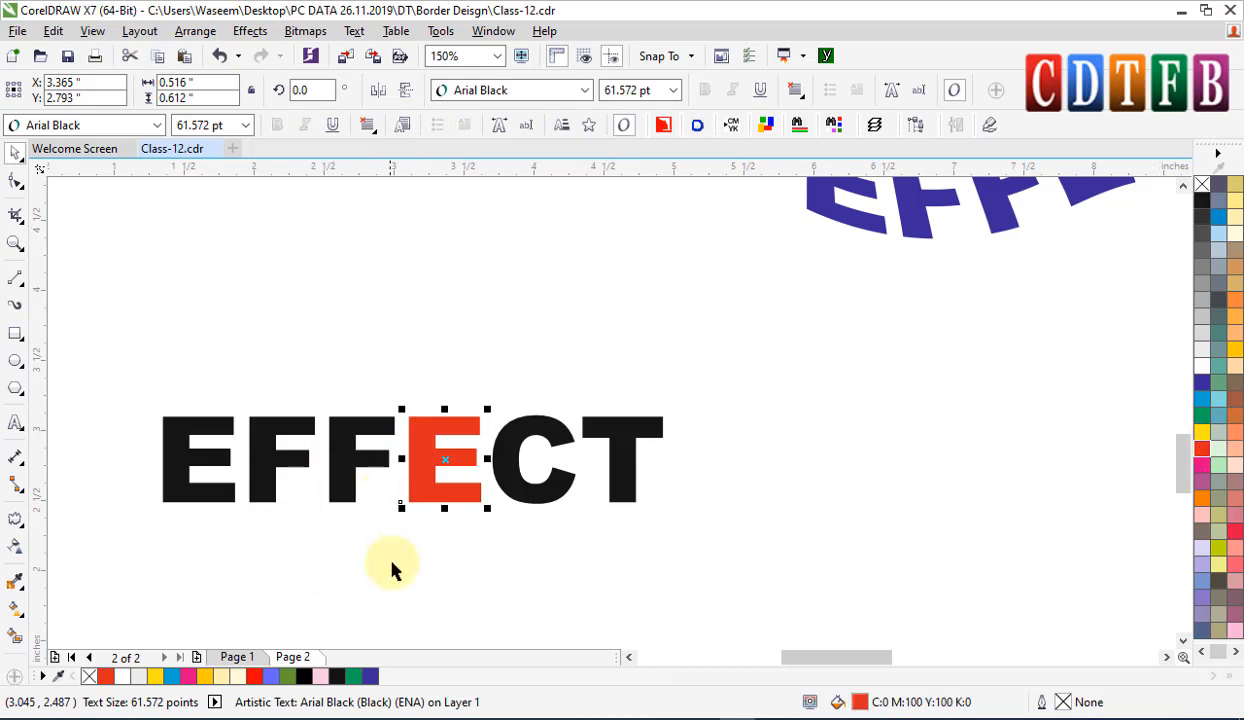
left_click(15, 522)
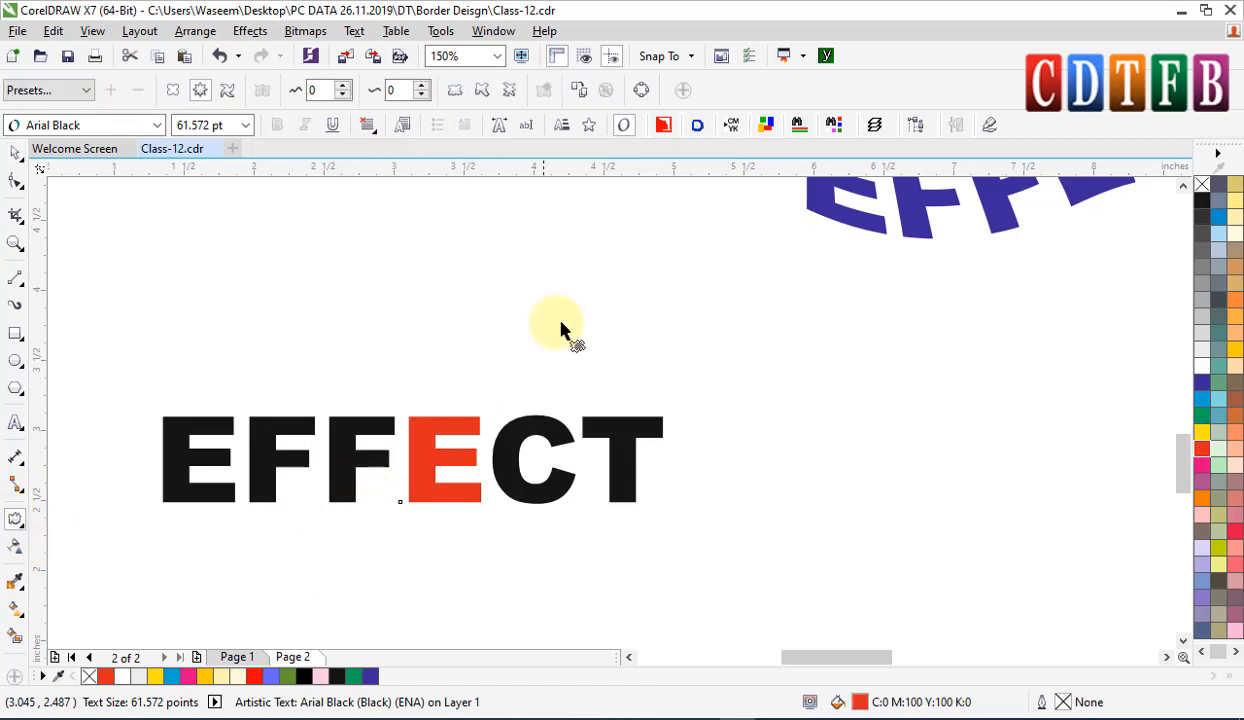
left_click_drag(424, 454, 438, 462)
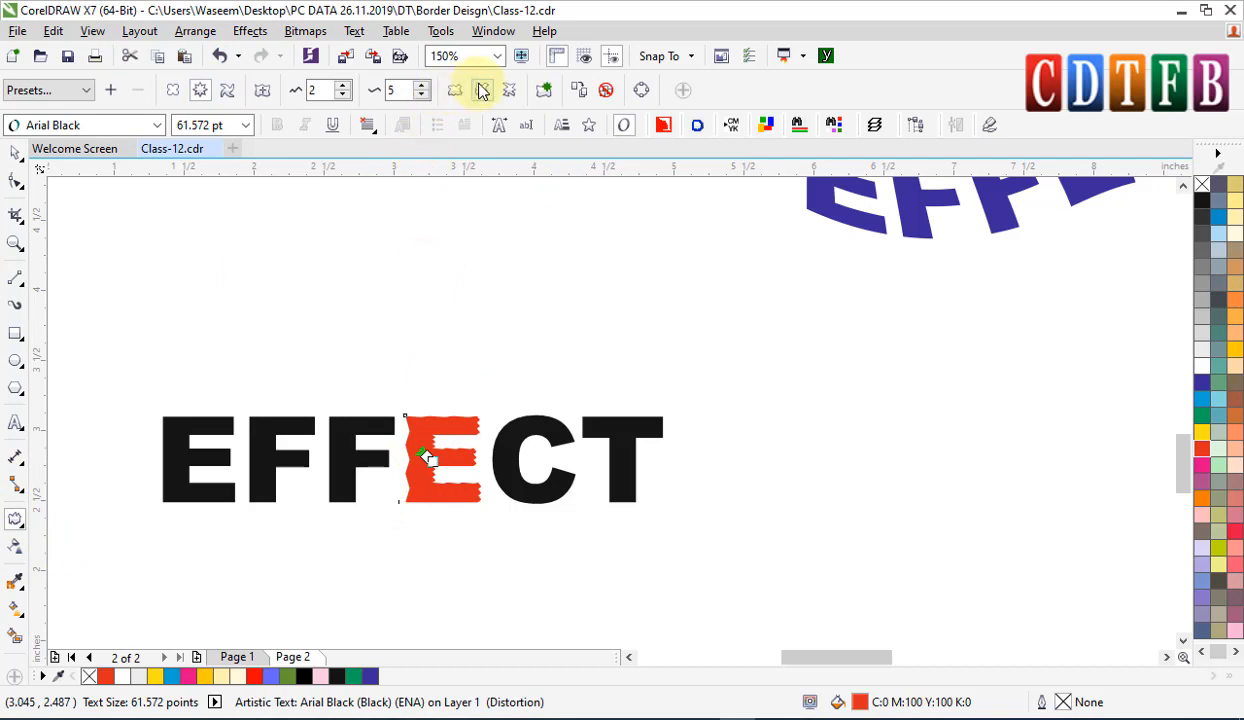
- Make the red E's zipper distortion smooth and reshape it into fine, dense teeth, with its origin moved up and to the right
scroll(460, 458, "up", 2)
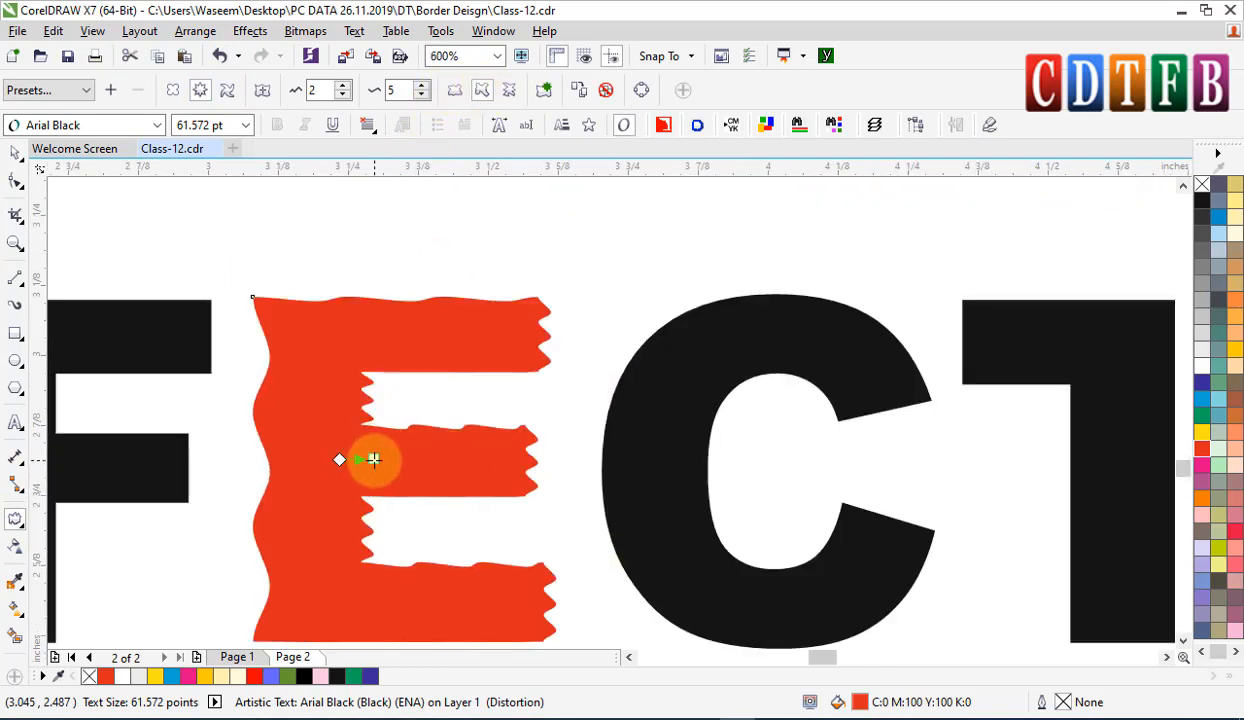
mouse_move(373, 459)
left_mouse_down()
mouse_move(417, 425)
mouse_move(432, 316)
left_mouse_up()
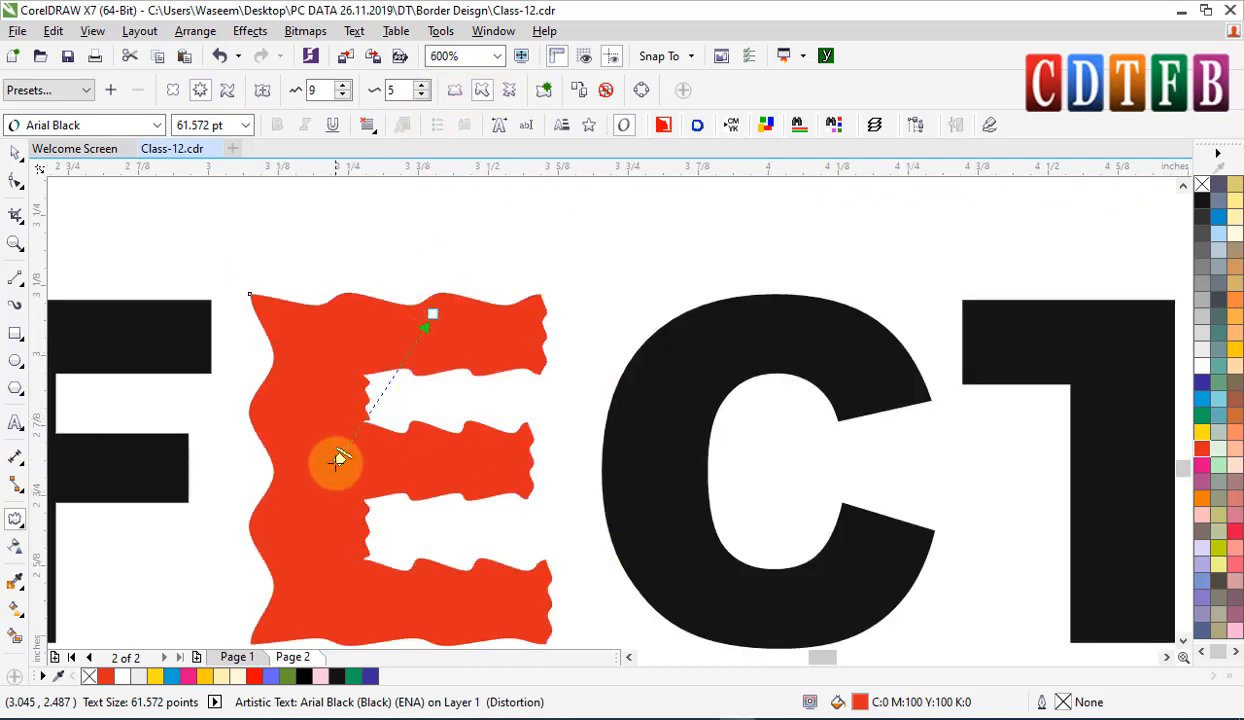
left_click_drag(338, 459, 376, 403)
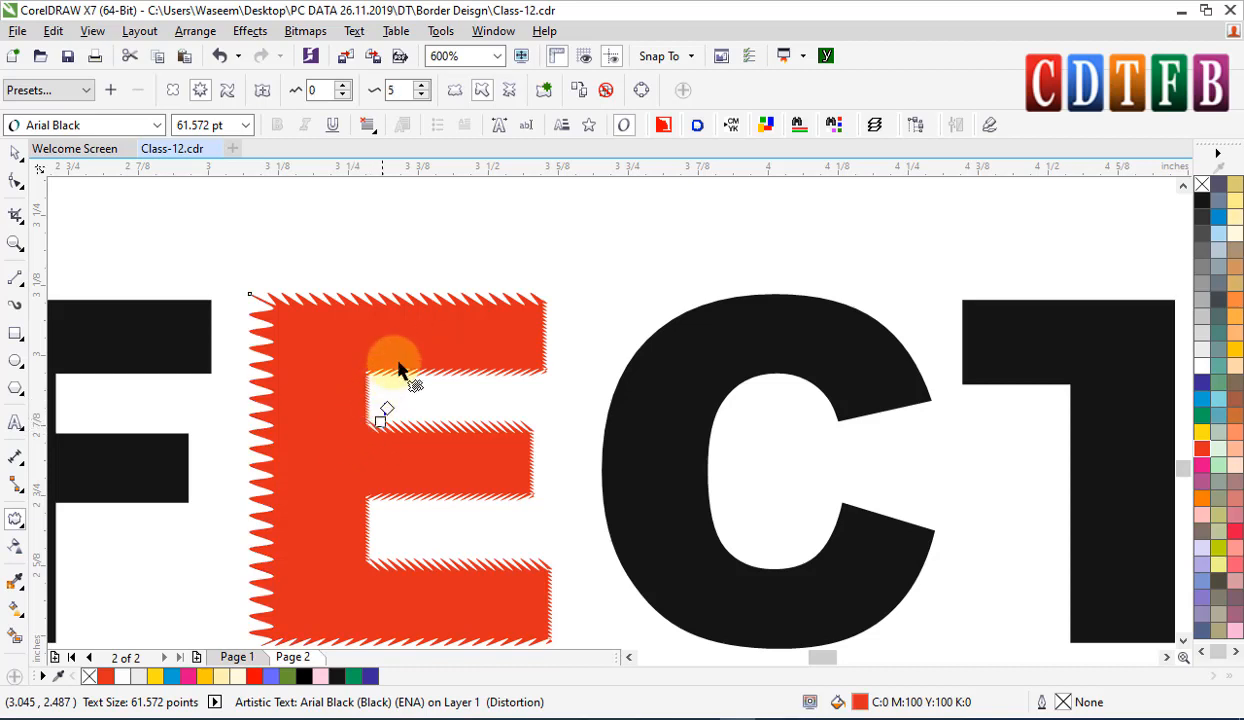
key("space")
- Try the Brushstroke font on the distorted red E and move it back towards the gap between F and C
scroll(435, 380, "down", 1)
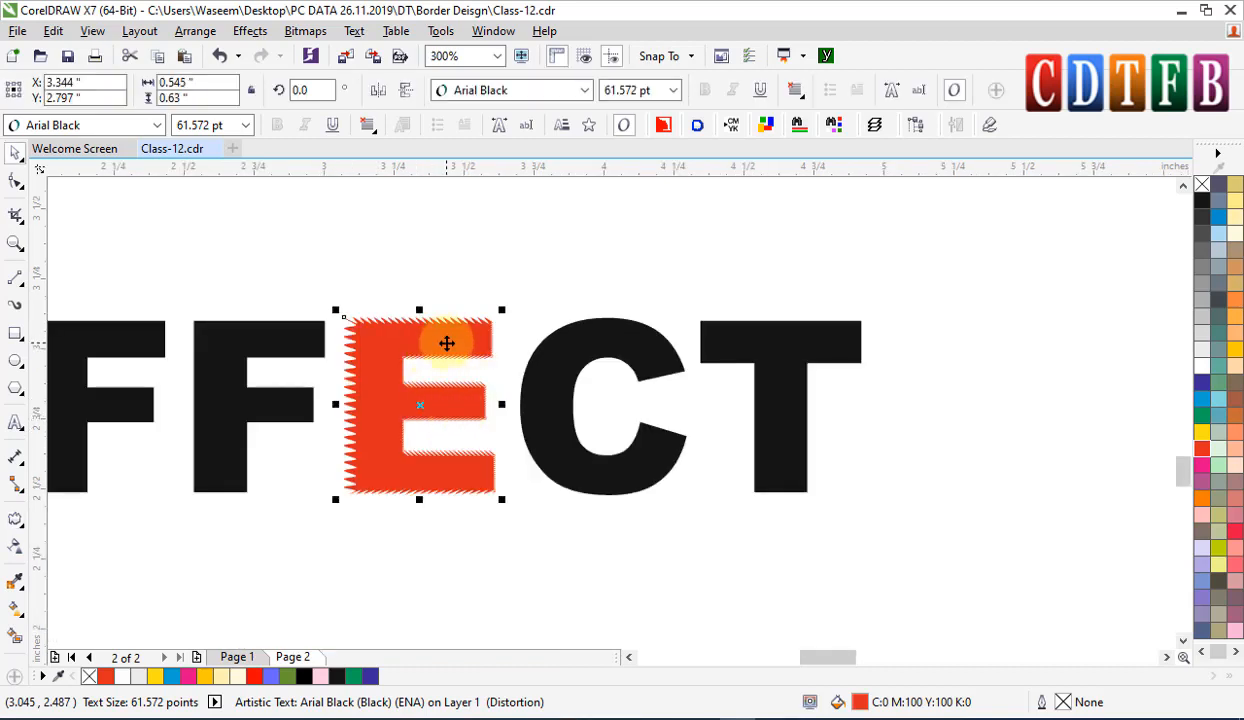
scroll(430, 444, "down", 1)
scroll(432, 490, "up", 1)
scroll(380, 358, "up", 2)
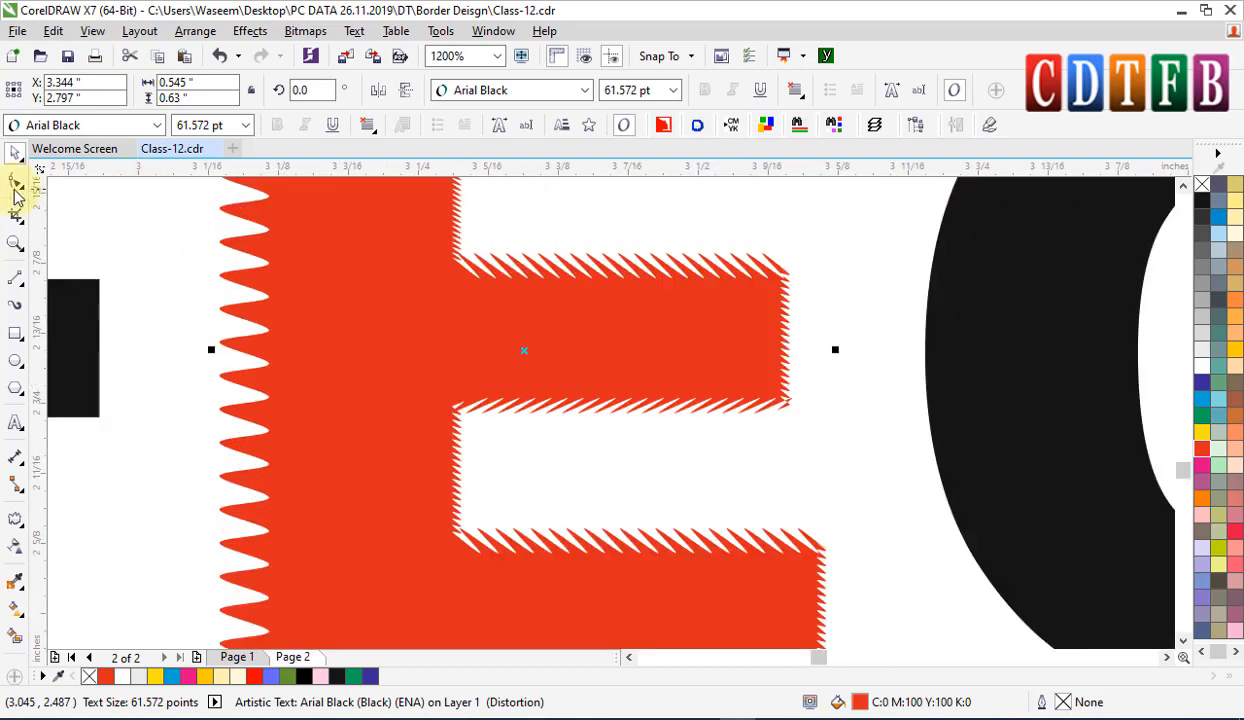
scroll(386, 286, "down", 1)
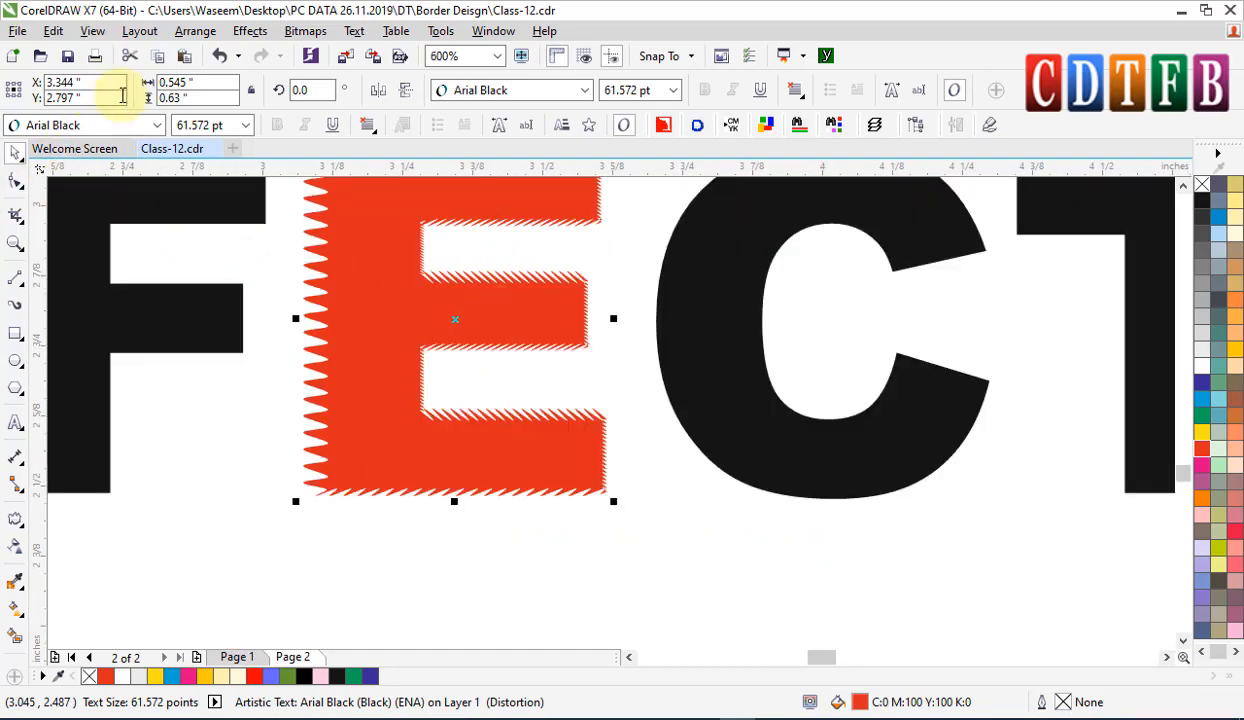
left_click(178, 125)
left_click(157, 125)
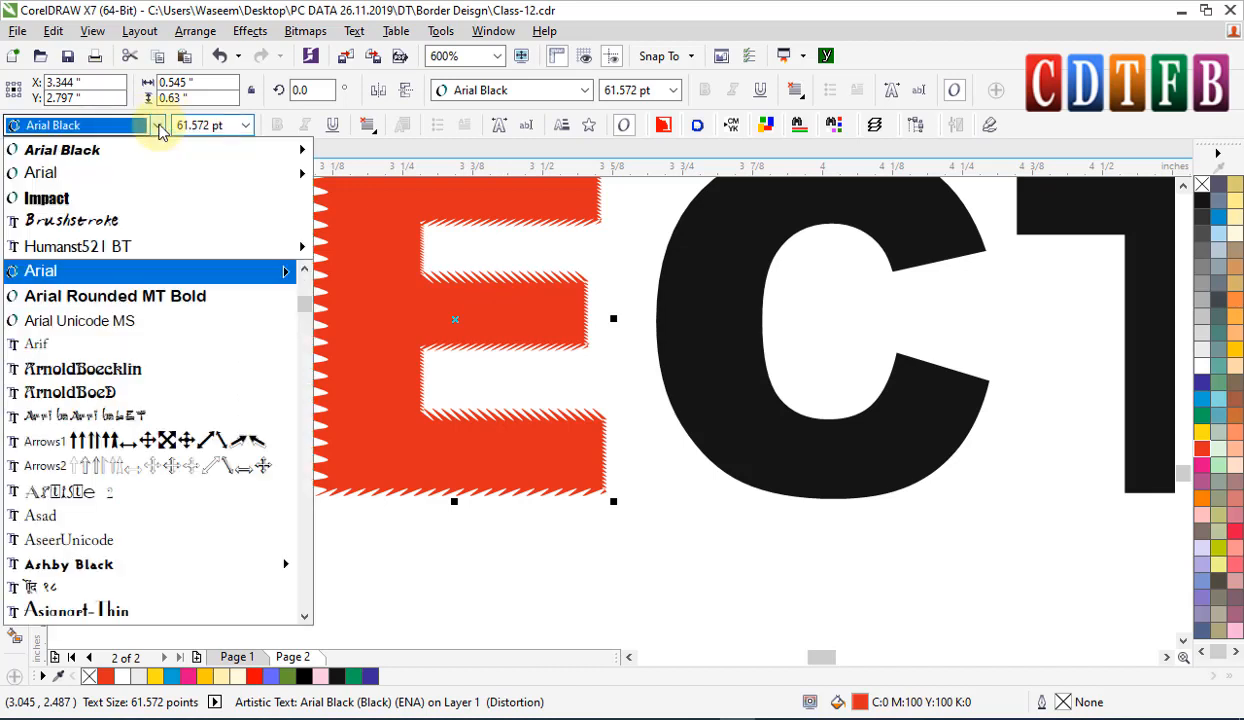
left_click(83, 219)
scroll(487, 366, "down", 1)
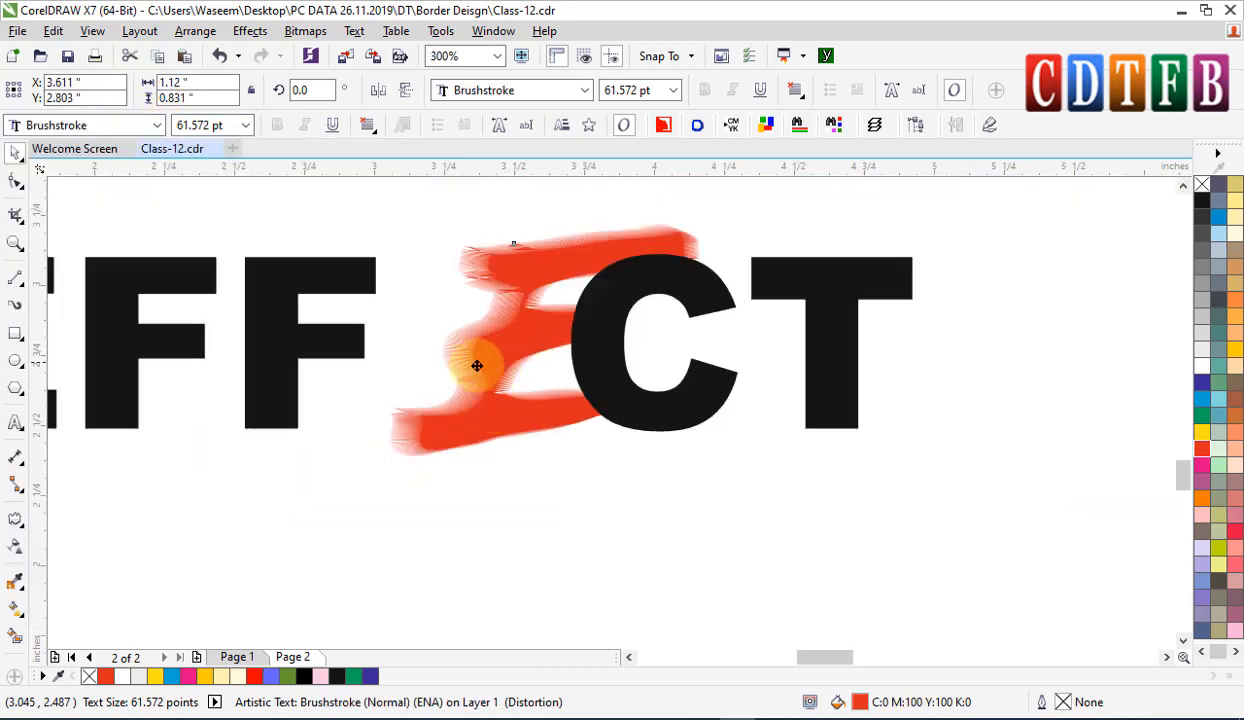
left_click_drag(478, 364, 435, 373)
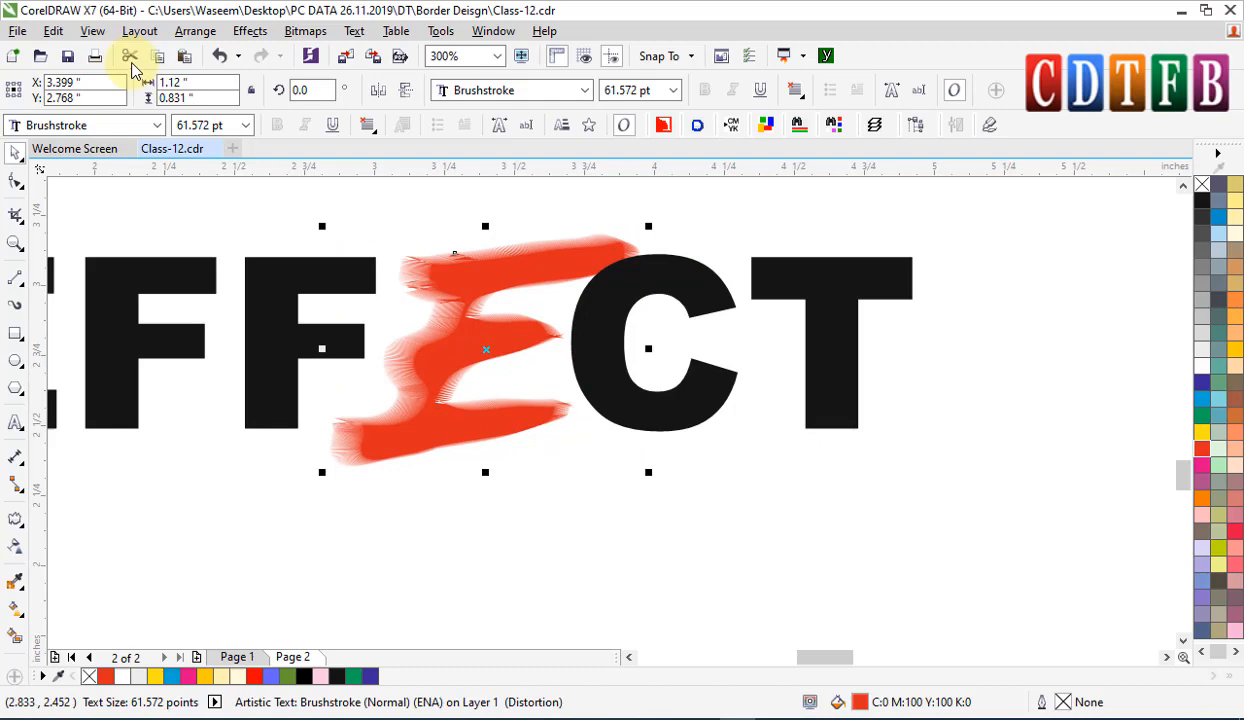
- Set the distorted red E's font to Brochure and place it between F and C at about X 3.29 and Y 2.85 inches
left_click(115, 124)
left_click(62, 368)
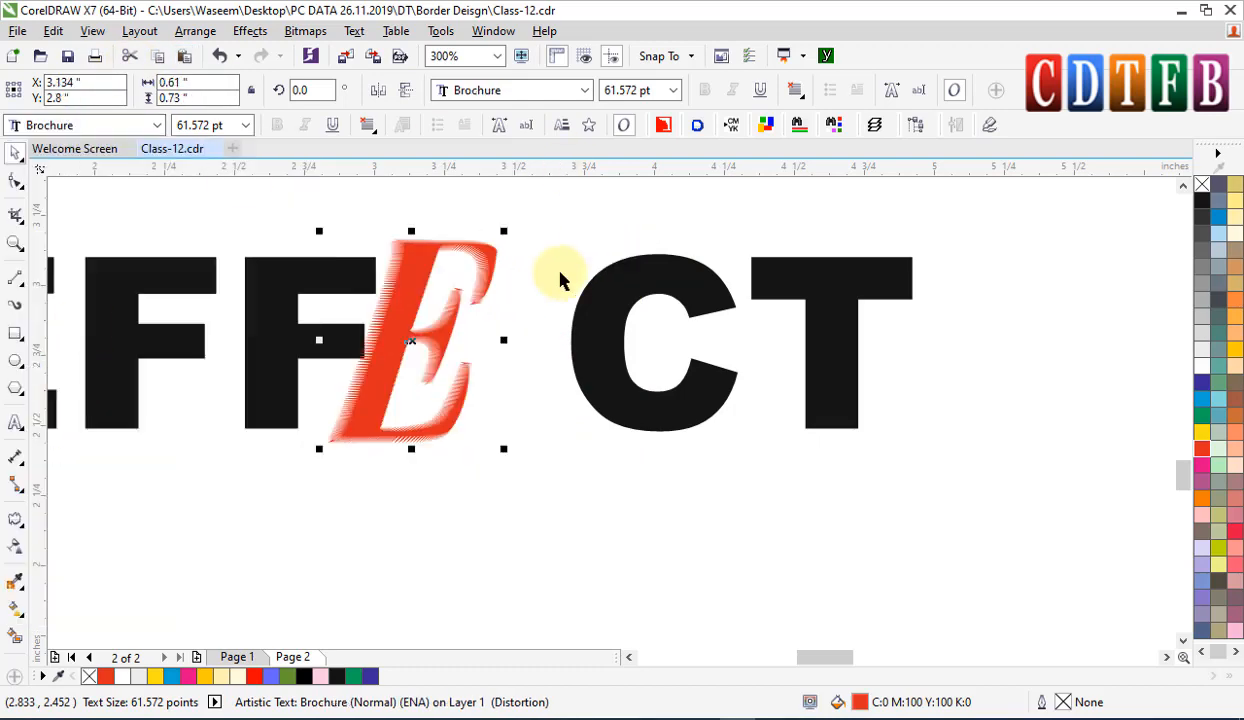
left_click_drag(411, 286, 461, 275)
scroll(461, 275, "up", 2)
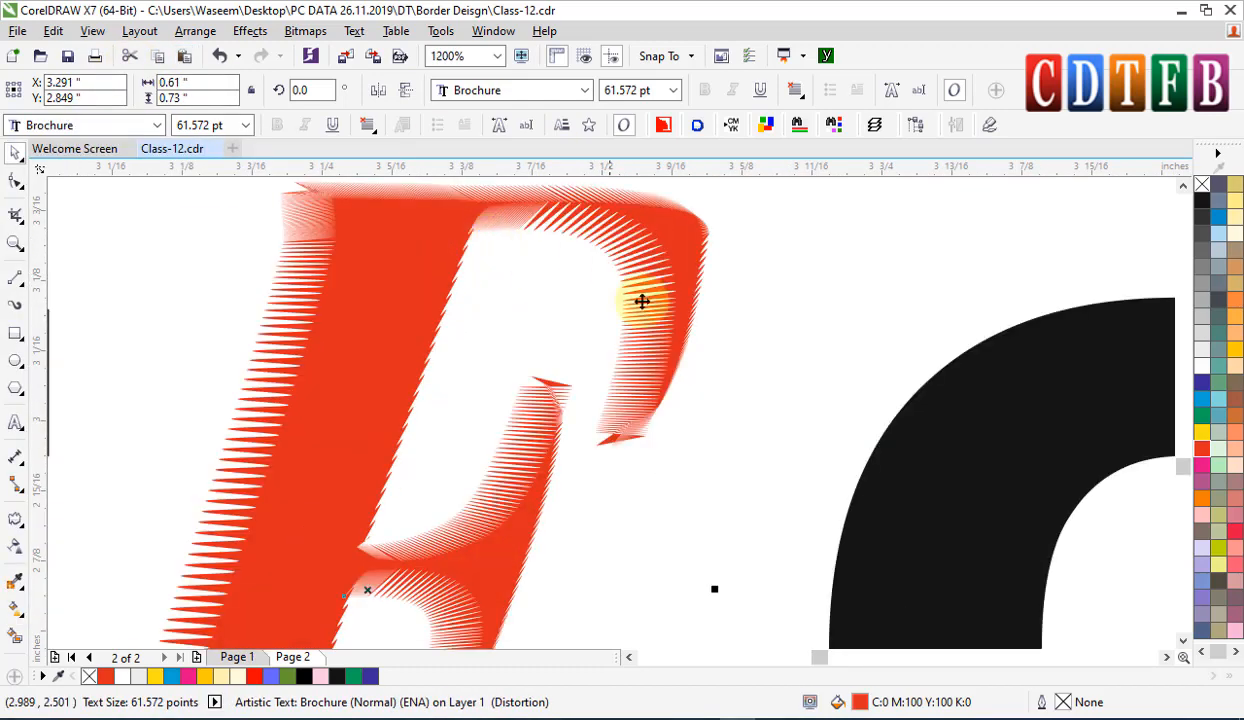
scroll(576, 284, "down", 3)
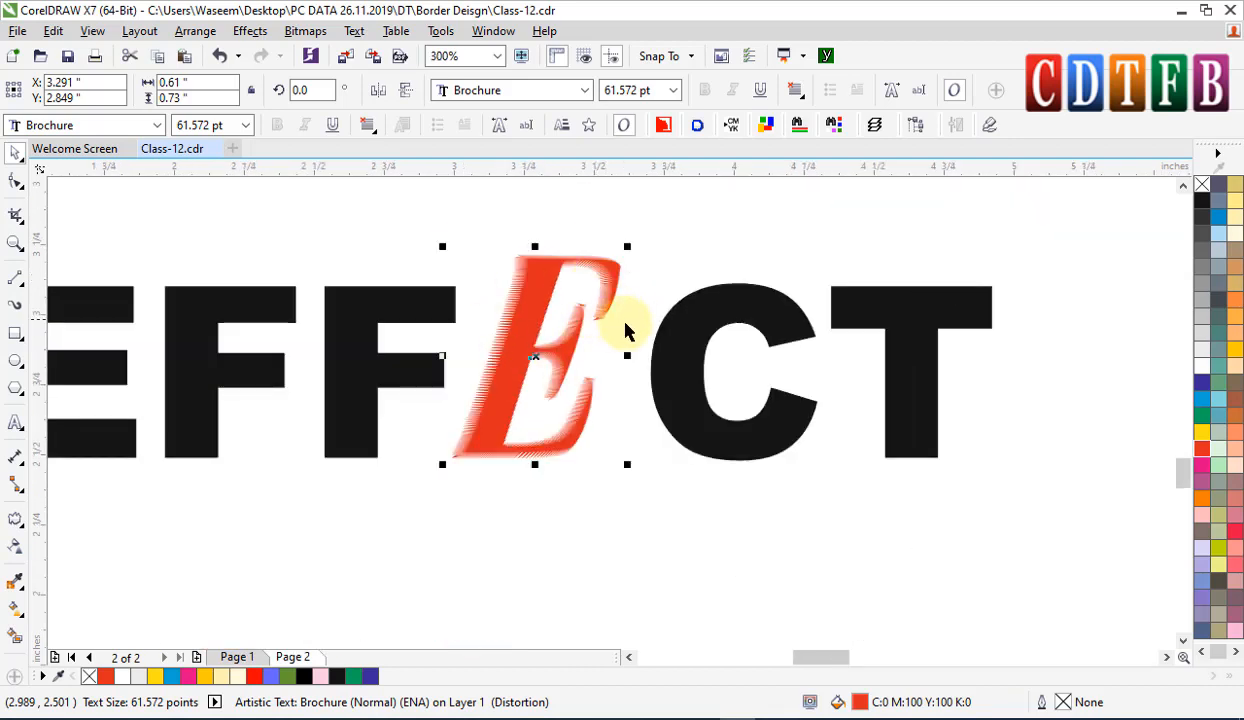
- Try a black fill and a 70% black fill on the distorted E, undoing each one
left_click(1202, 200)
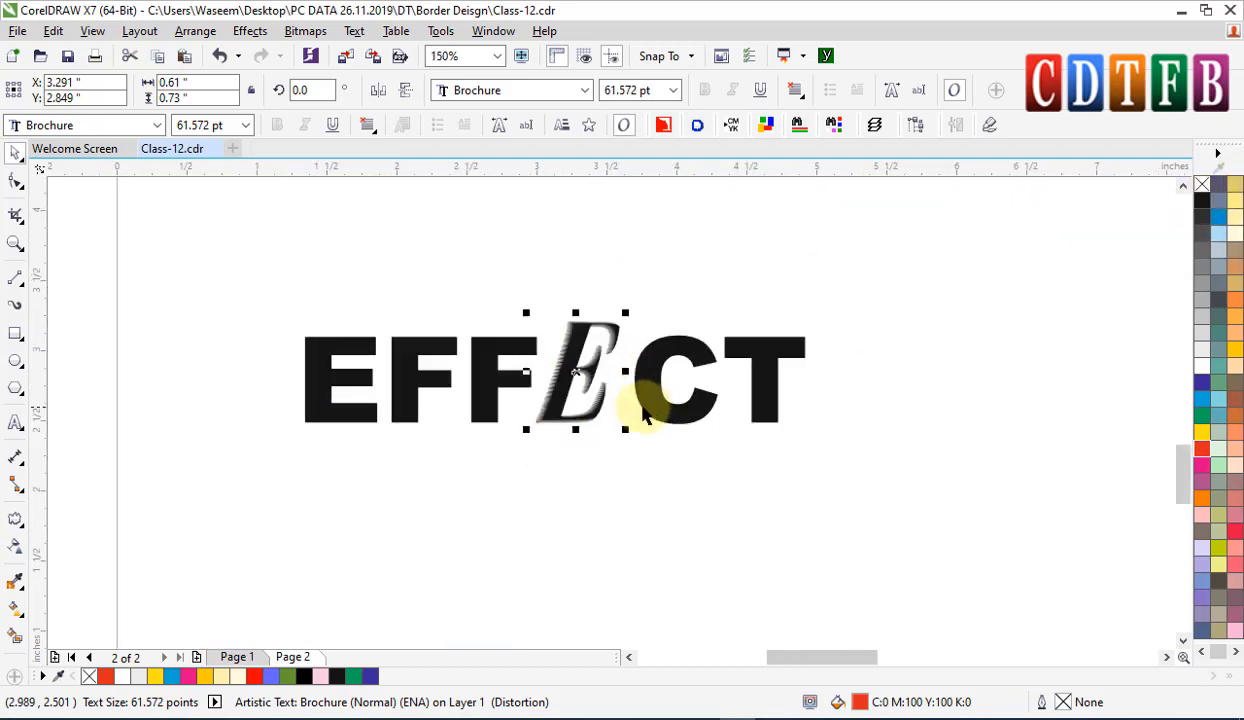
scroll(655, 398, "up", 1)
key("ctrl+z")
left_click(1202, 270)
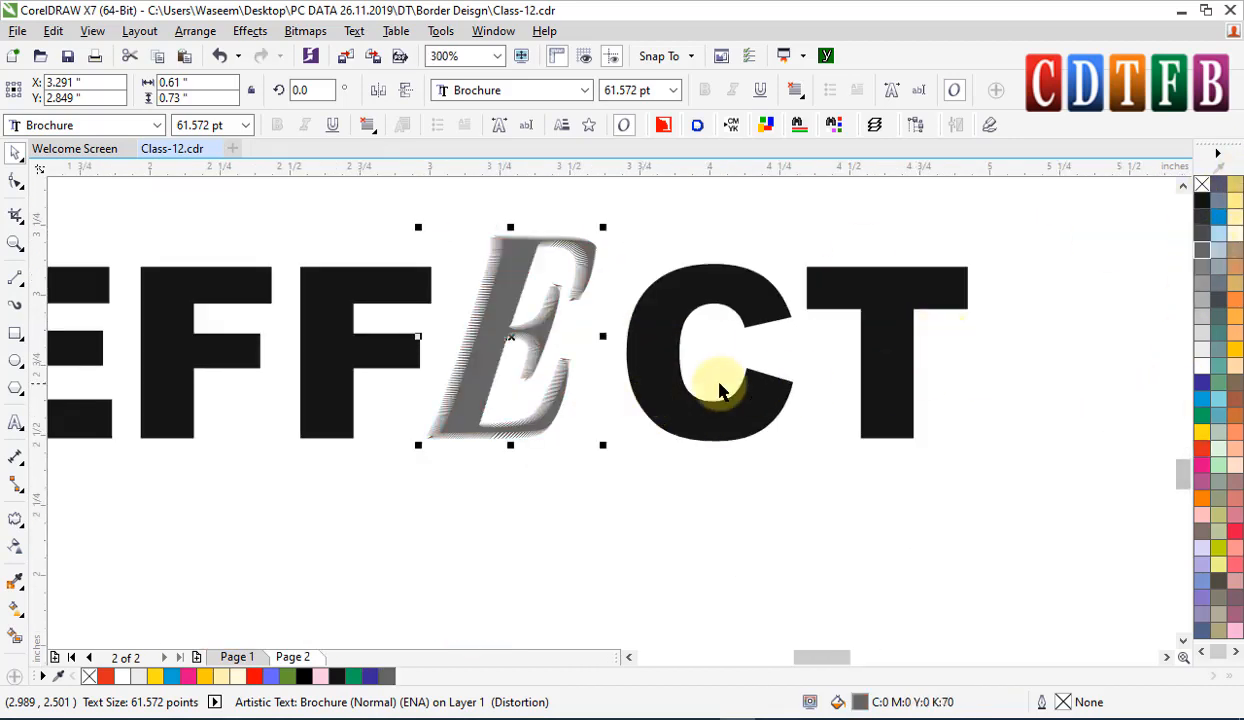
key("ctrl+z")
- Align the red E with the neighbouring letter C so that their centres are at the same height
scroll(569, 377, "down", 1)
left_click(600, 355, "shift")
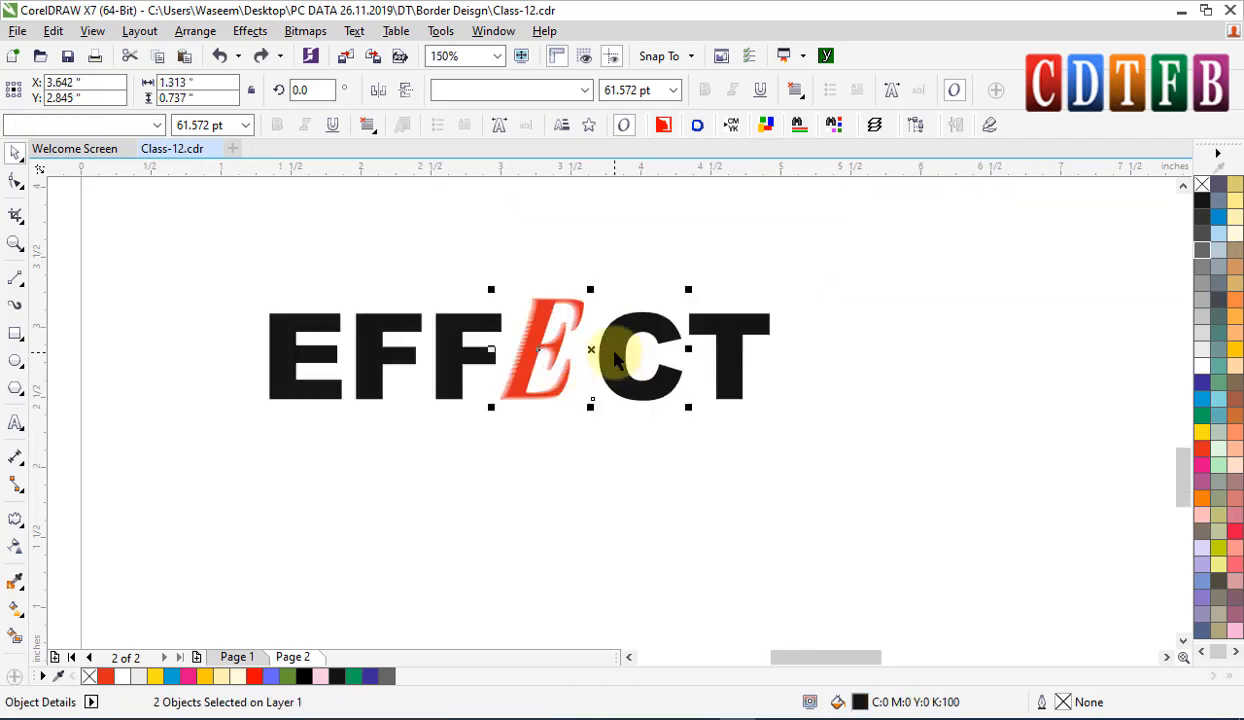
key("Escape")
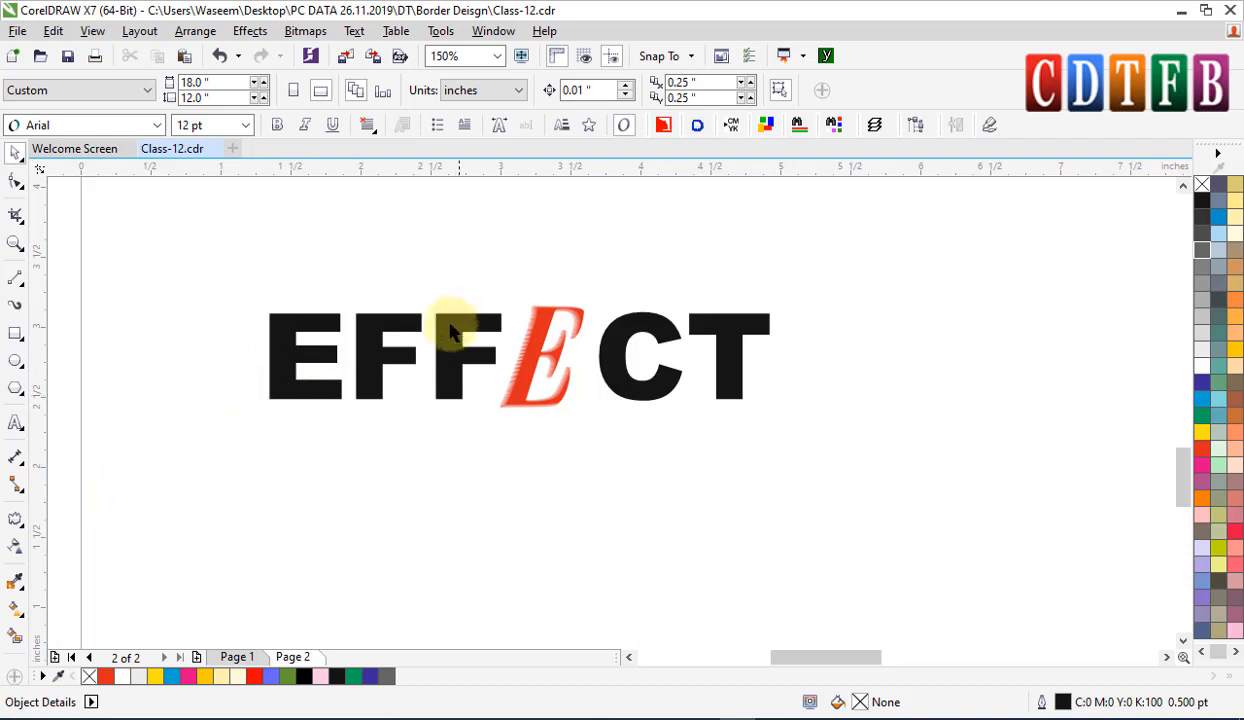
- Move all six EFFECT letters together up to about X 3.33 and Y 4.24 inches
scroll(450, 333, "down", 1)
left_click_drag(300, 289, 669, 397)
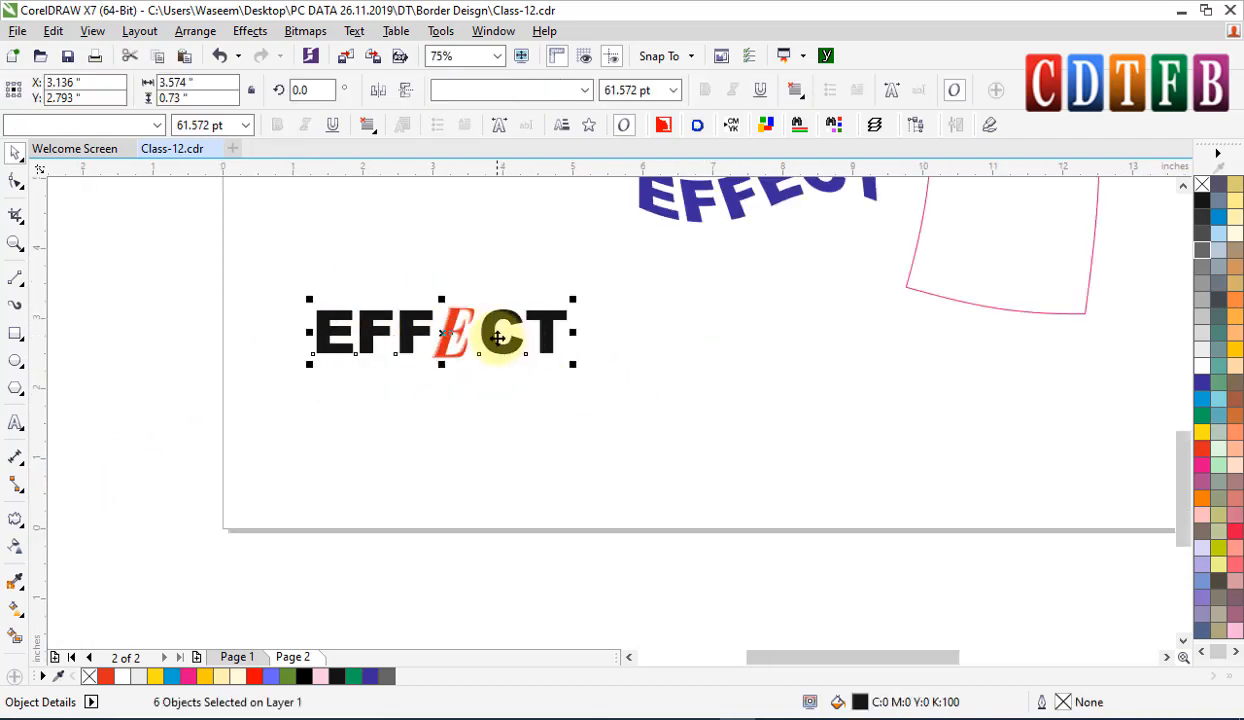
left_click_drag(497, 337, 505, 244)
- Move all the distorted samples together off the page to its right, leaving the two plain EFFECT texts in place
scroll(528, 244, "down", 1)
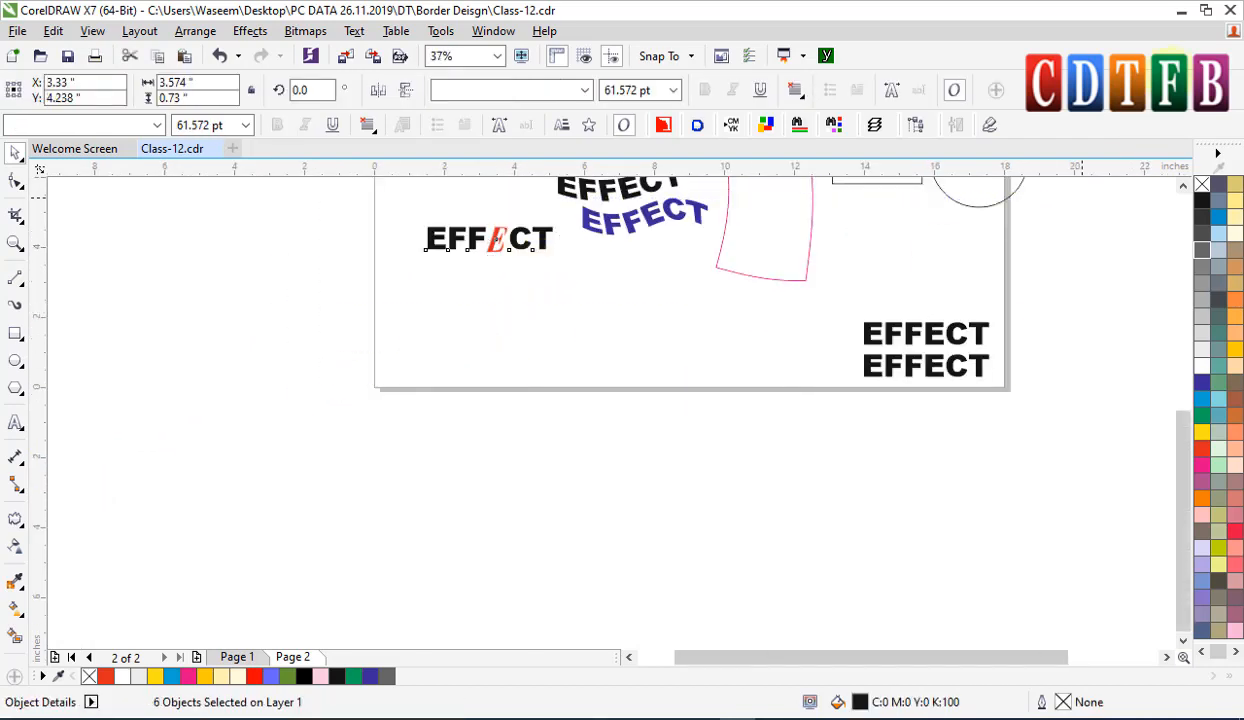
scroll(633, 342, "down", 1)
left_click_drag(354, 427, 883, 172)
left_click_drag(514, 378, 988, 349)
left_click(512, 434)
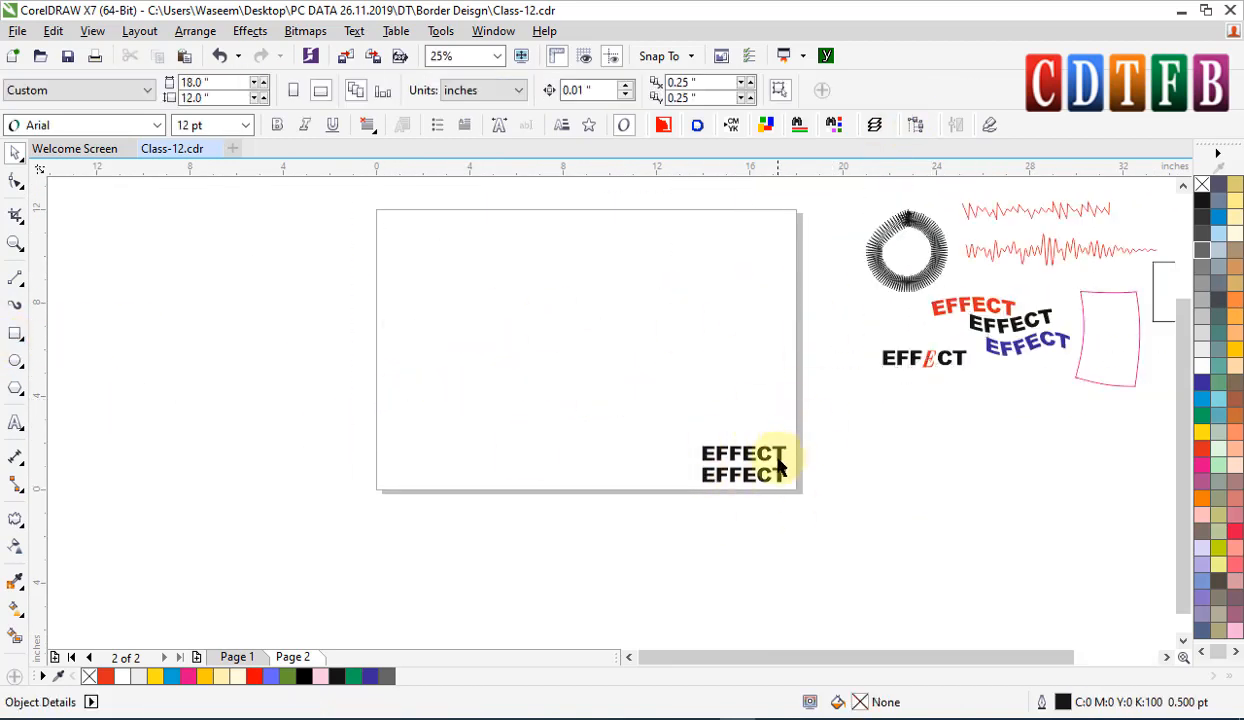
- Copy the plain EFFECT text, enlarge the copy to about 12.2 inches wide, and centre it on the page at X 9.0 and Y 6.0 inches
left_click_drag(748, 462, 758, 259)
right_click(508, 350)
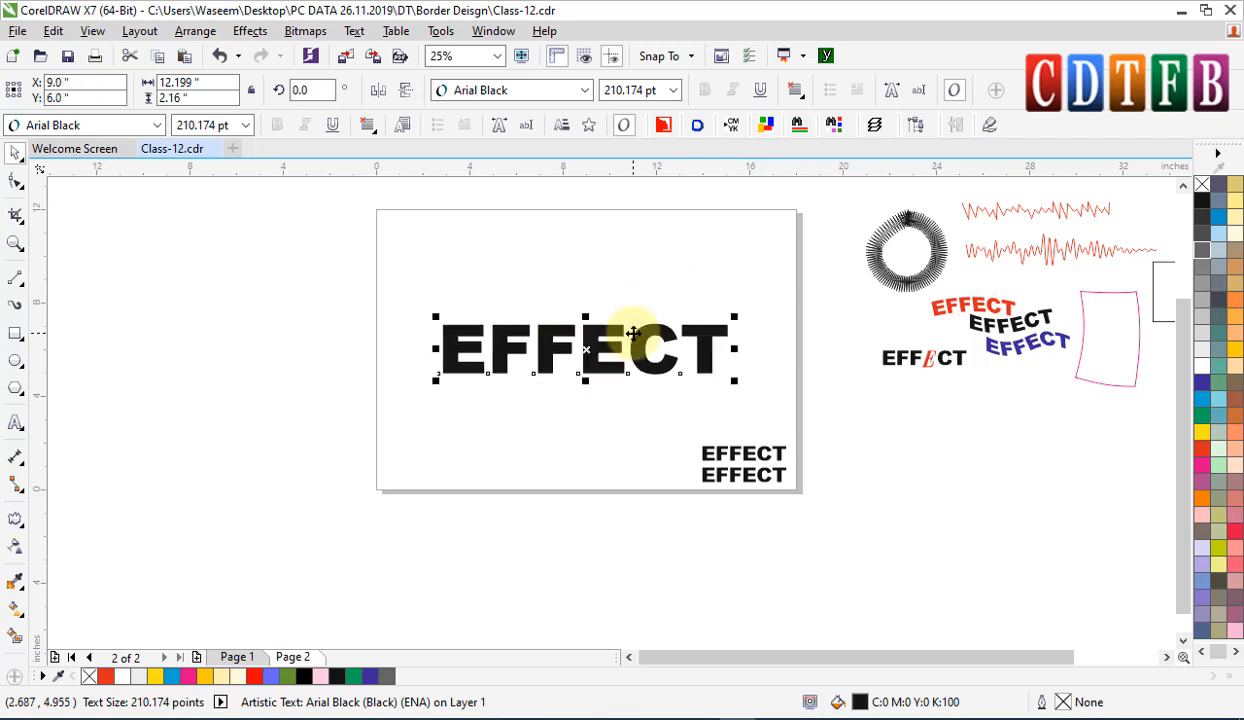
key("z")
left_click_drag(420, 300, 750, 378)
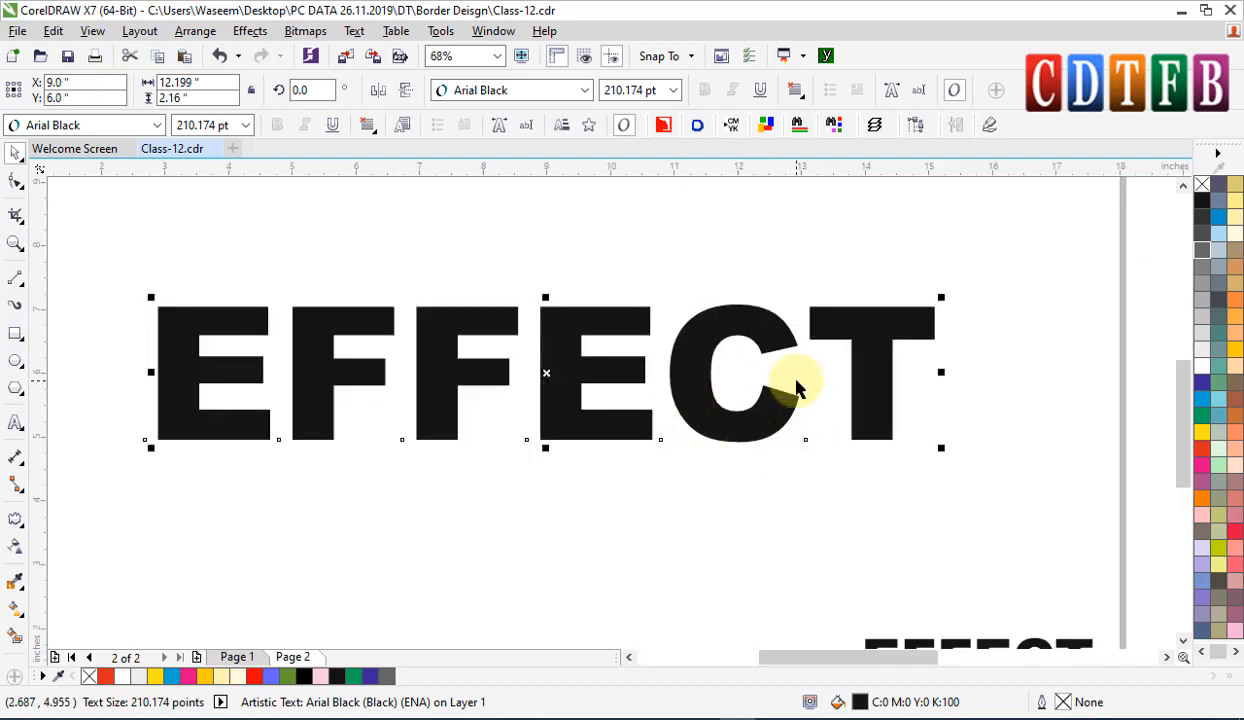
- Draw a horizontal two-point line about 13.68 inches long through the middle of the large EFFECT text and colour it red
left_click(12, 280)
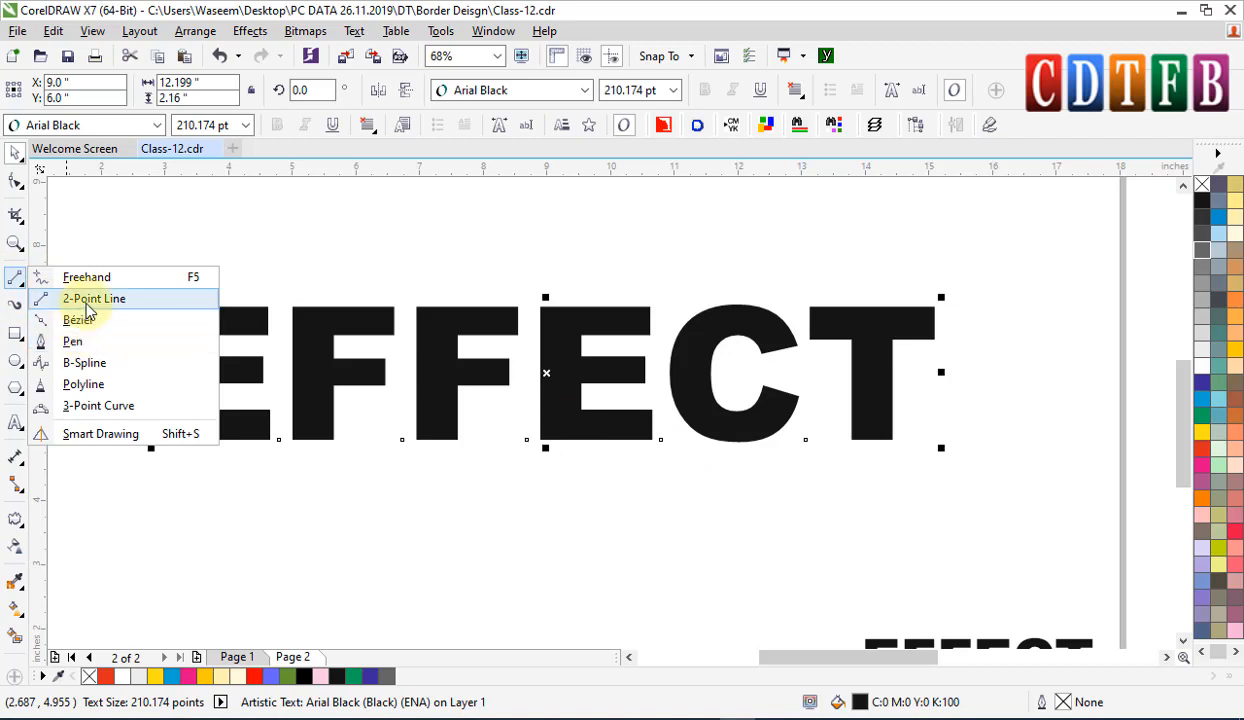
left_click(78, 298)
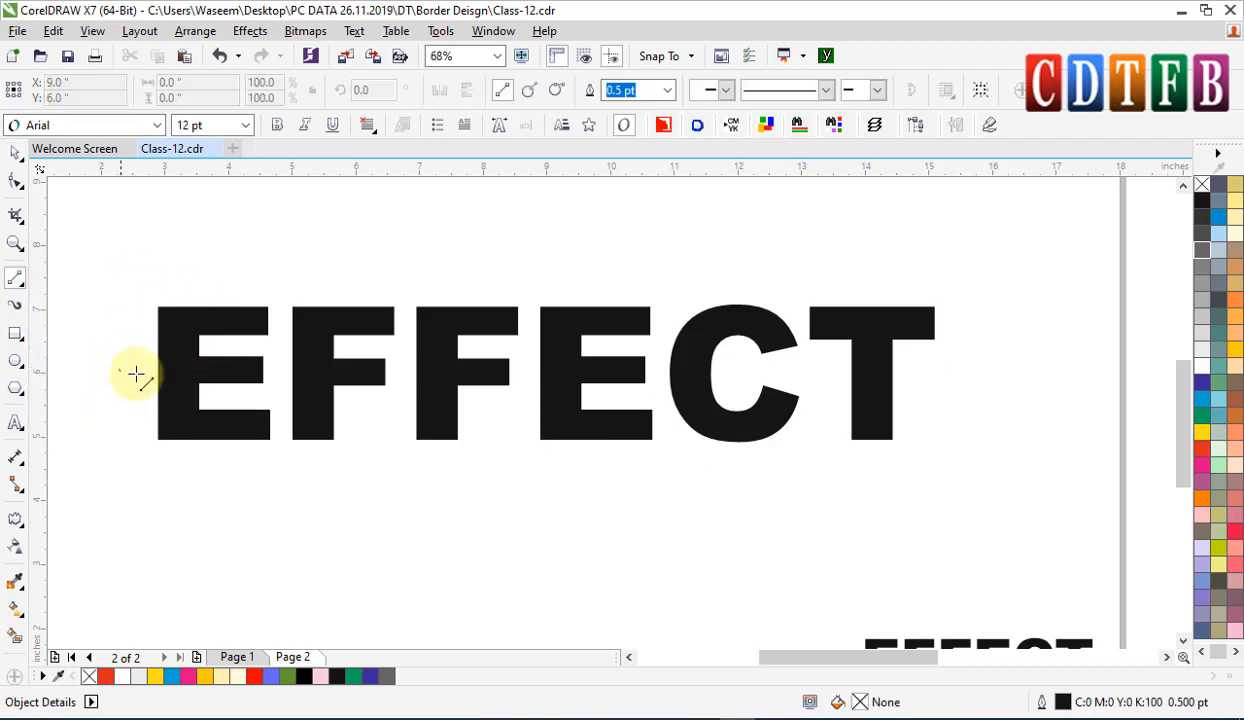
left_click_drag(119, 370, 997, 369)
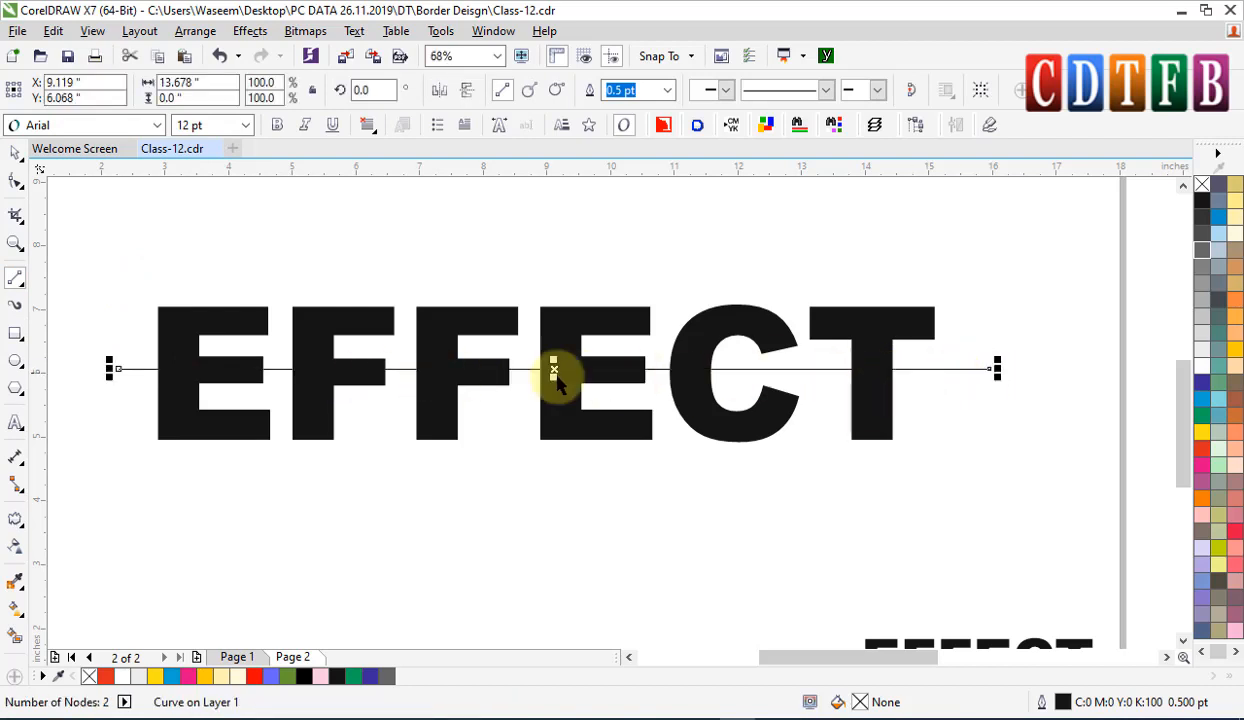
right_click(1202, 450)
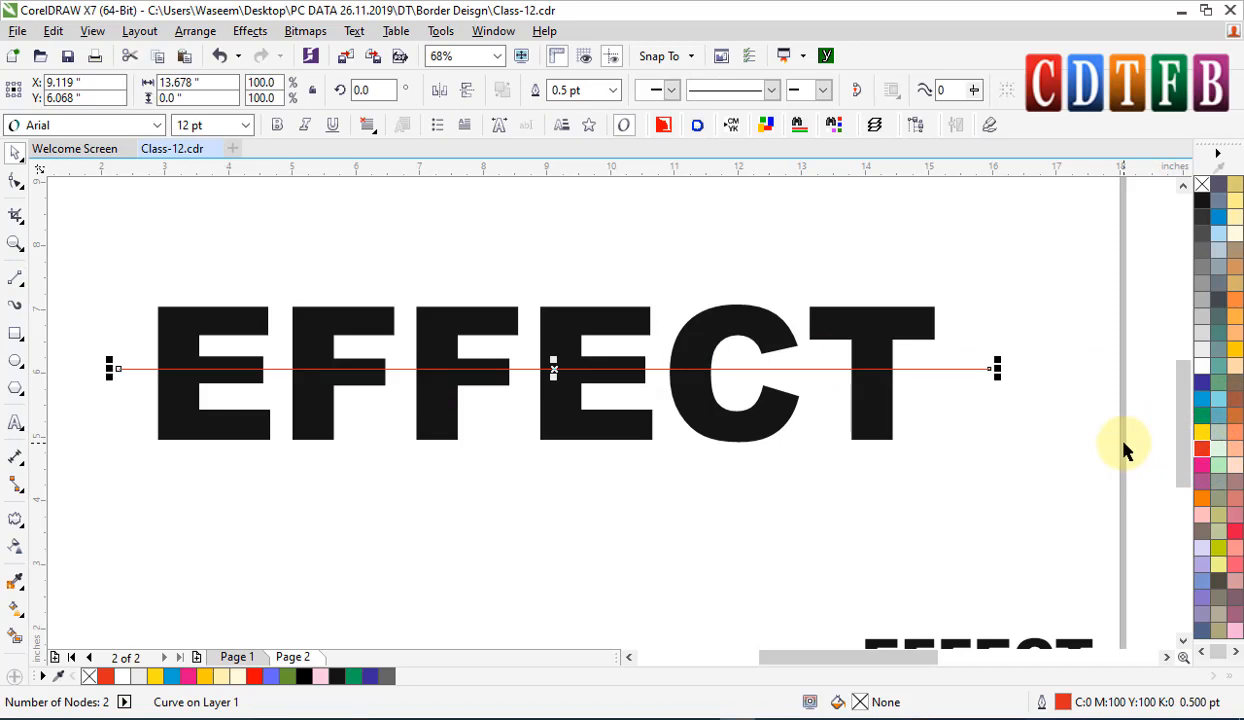
- Thicken the red line's outline, first to 2 pt and finally to 4 pt
key("F12")
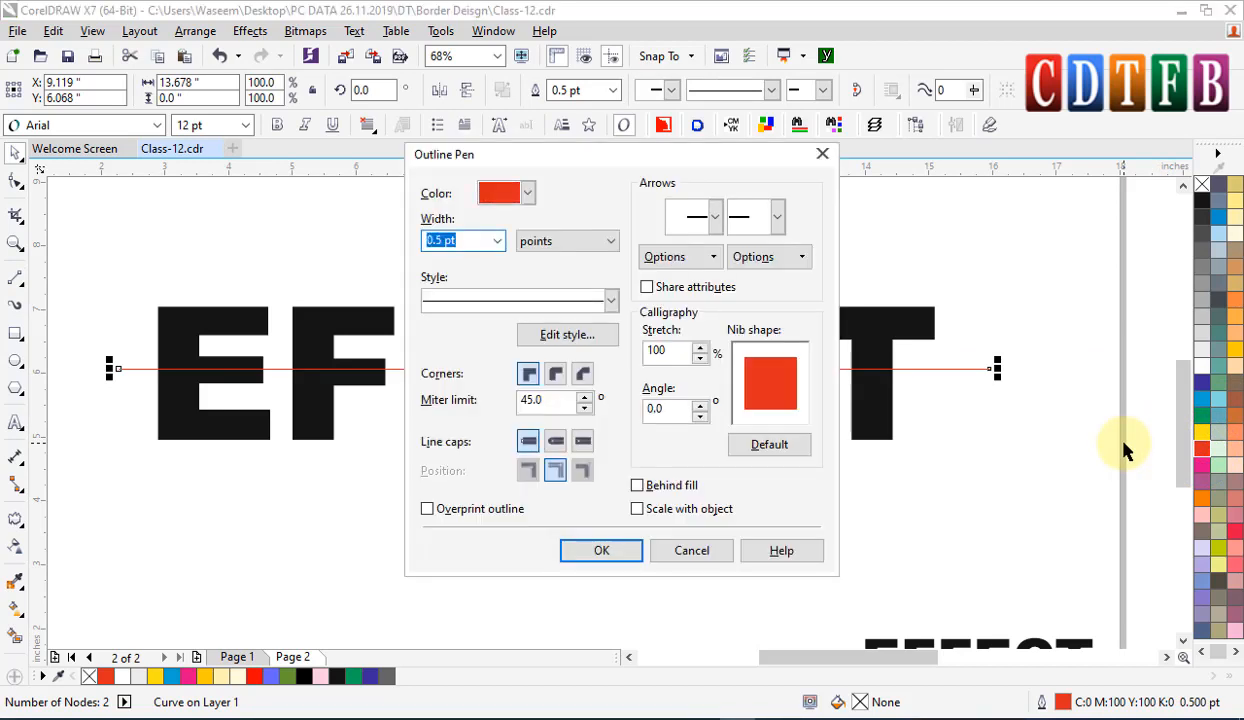
key("Return")
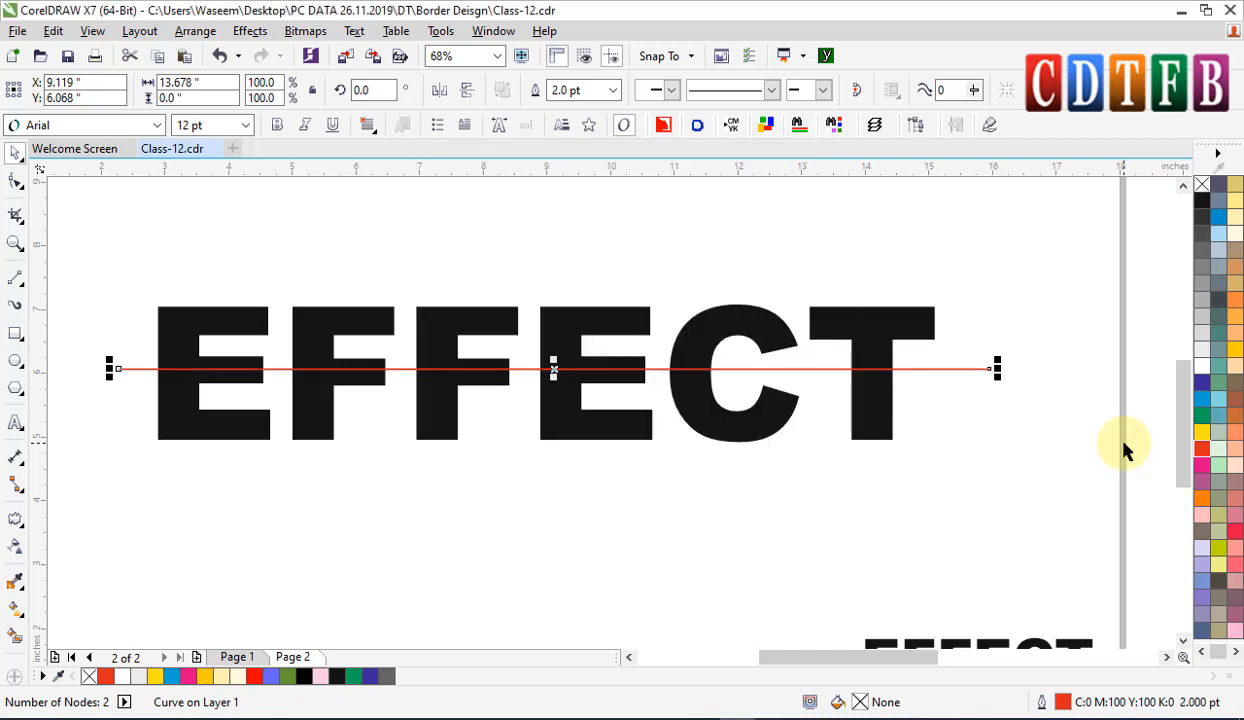
key("F12")
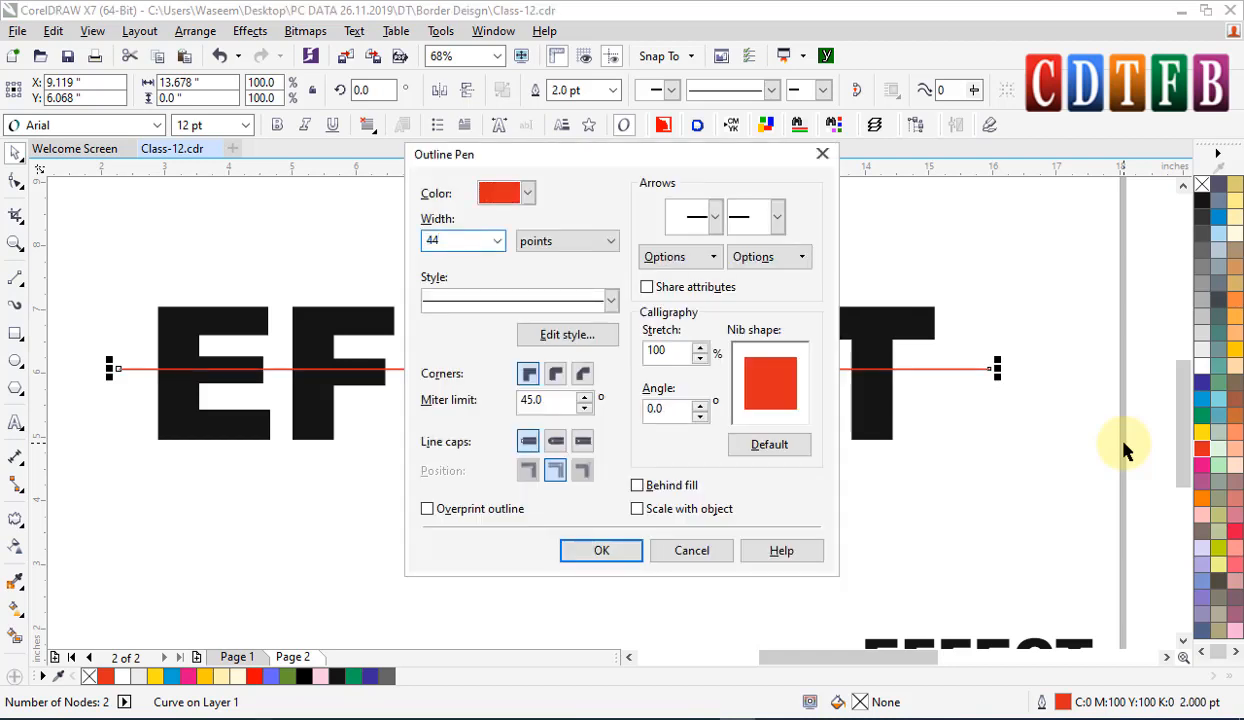
key("Return")
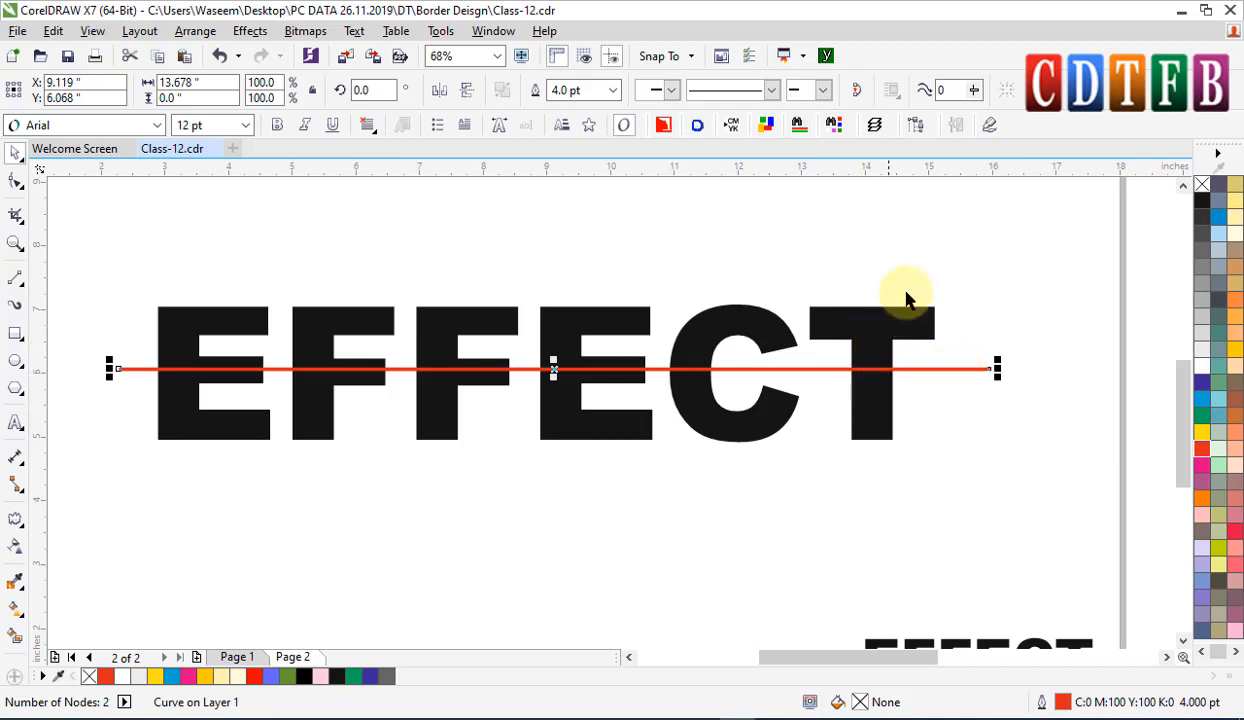
- Apply a zipper distortion with frequency 5 to the red line and set its amplitude to 15
scroll(563, 404, "up", 3)
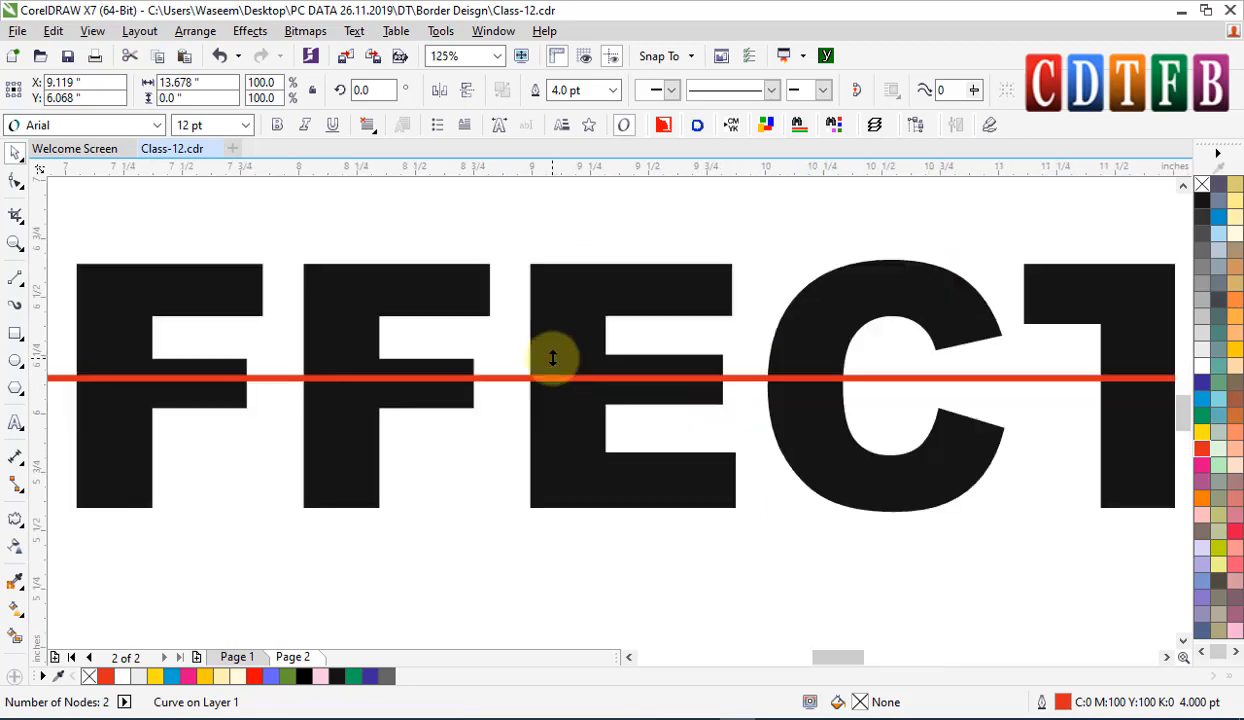
left_click(8, 486)
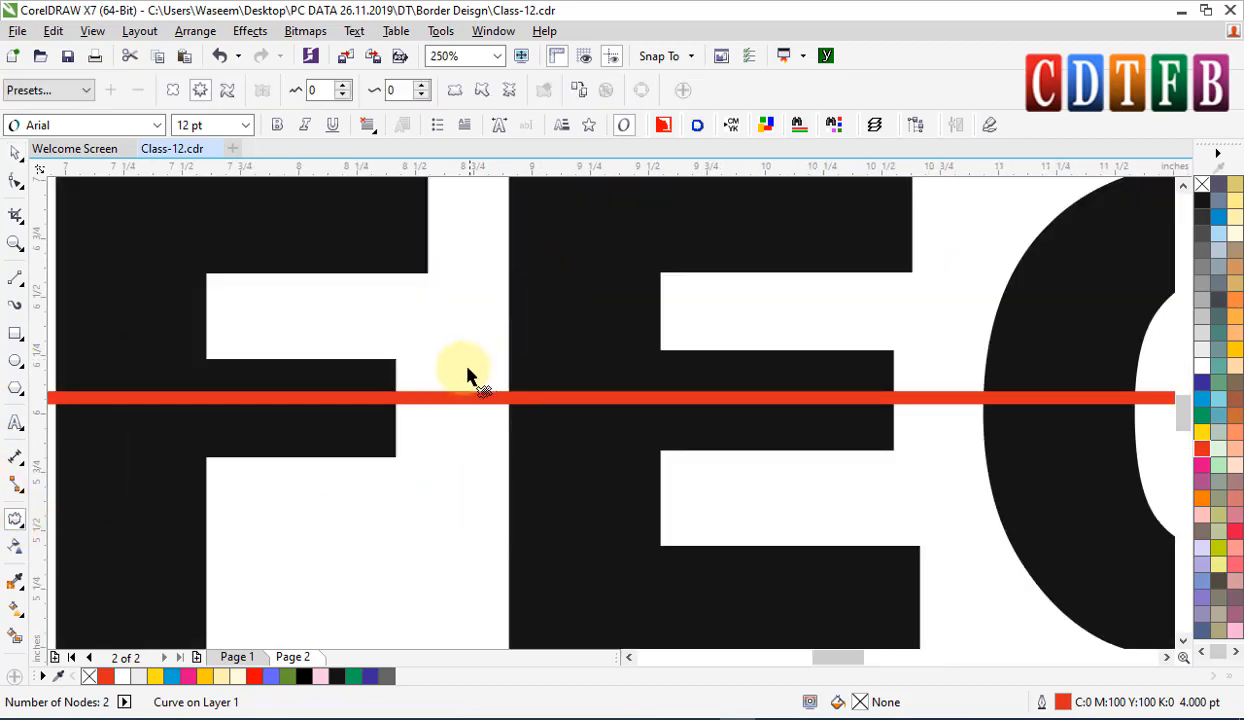
left_click_drag(486, 395, 750, 420)
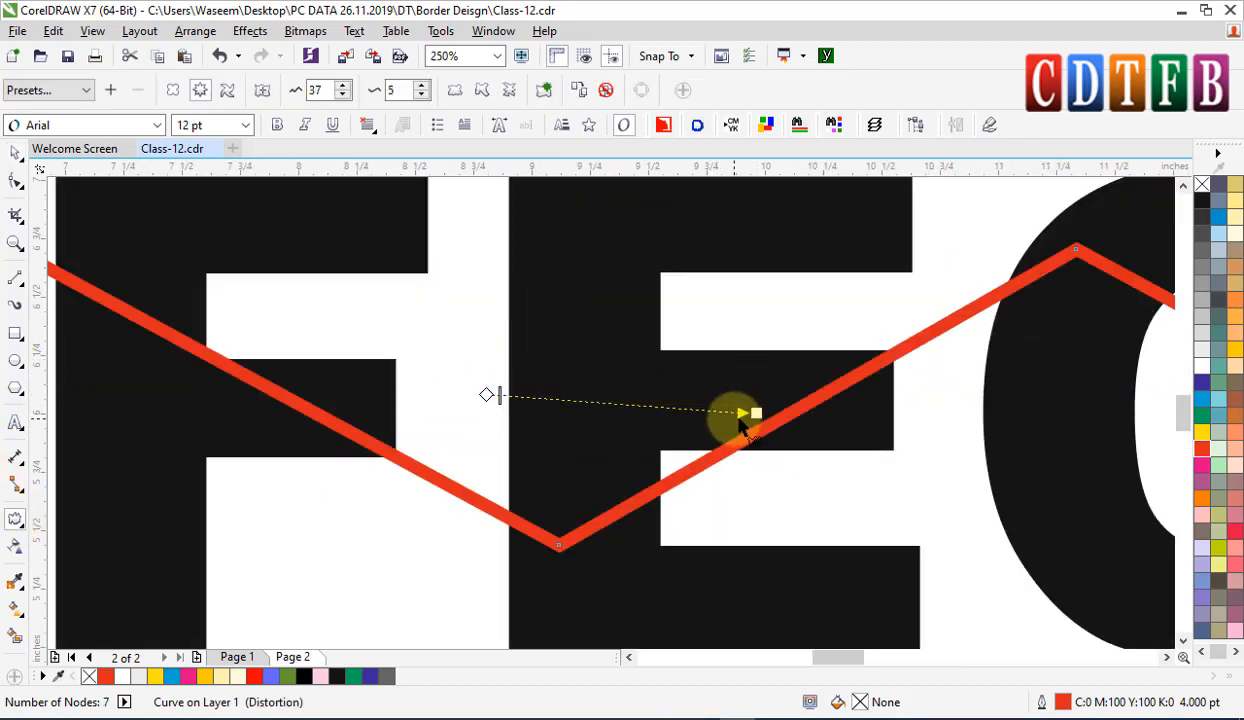
scroll(745, 420, "down", 4)
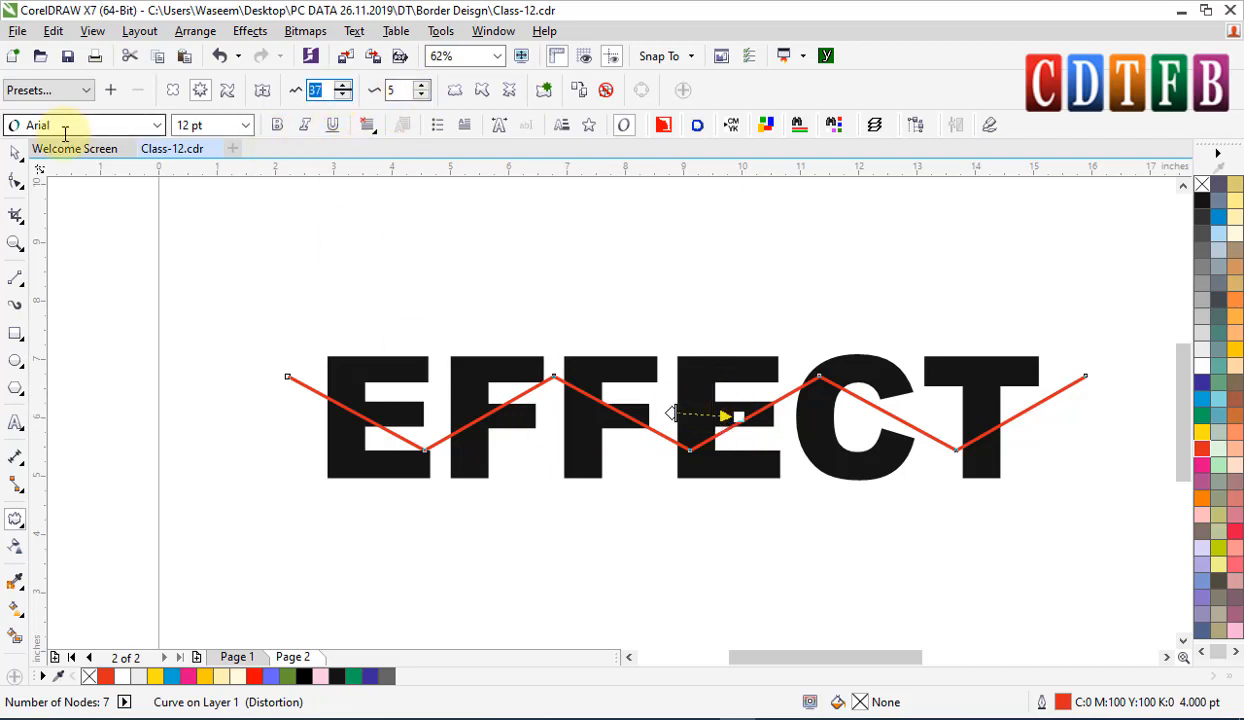
key("Return")
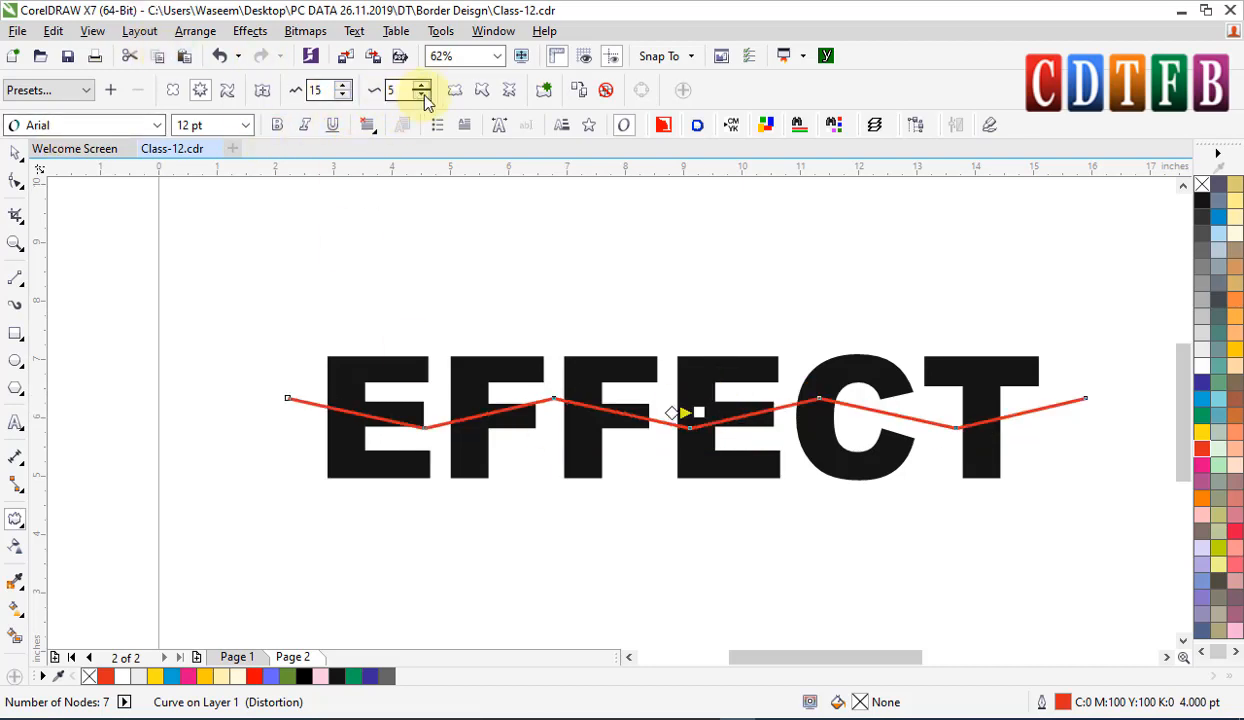
- Raise the zipper frequency to 64, trying an amplitude of 90 before bringing it back down to 15
left_click_drag(695, 412, 838, 406)
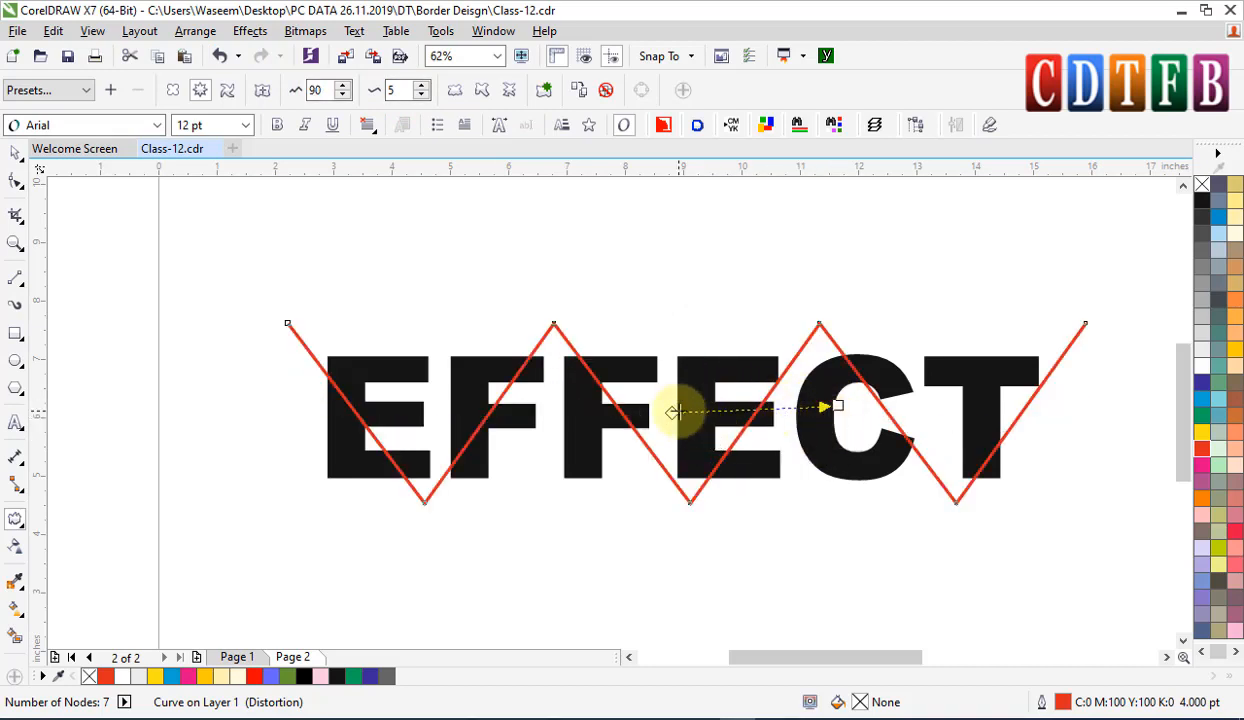
left_click_drag(679, 411, 763, 408)
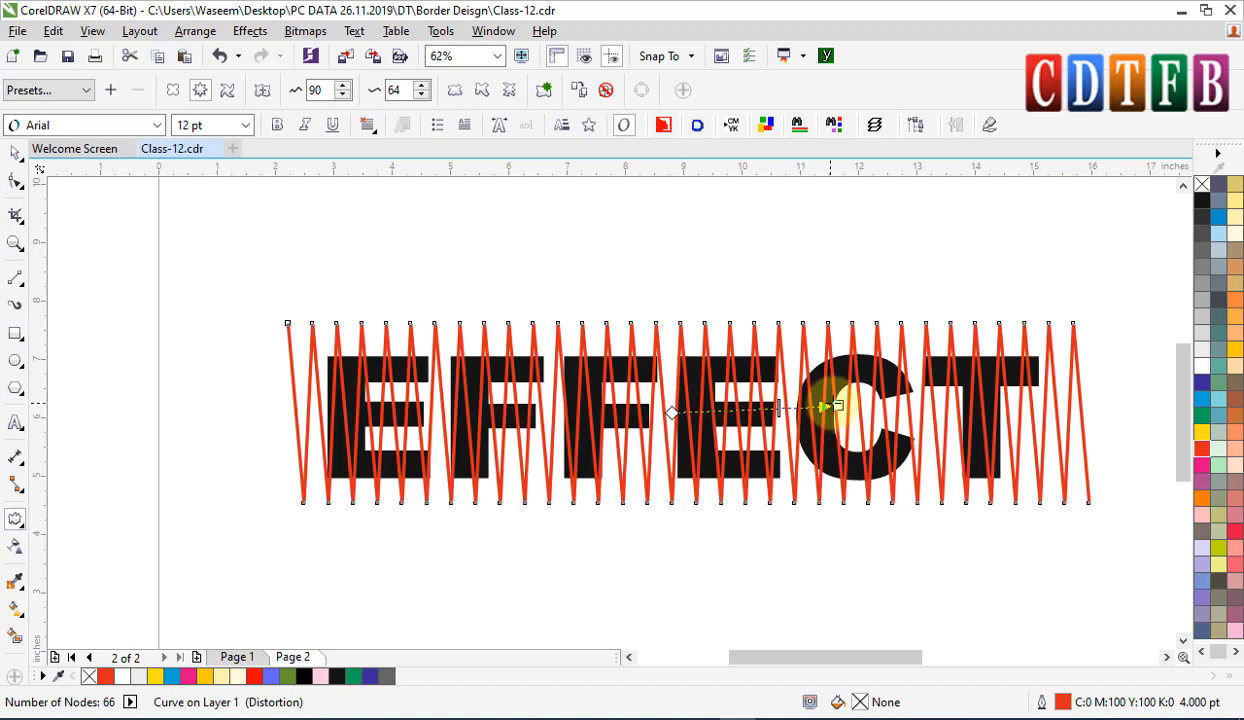
left_click_drag(835, 405, 718, 412)
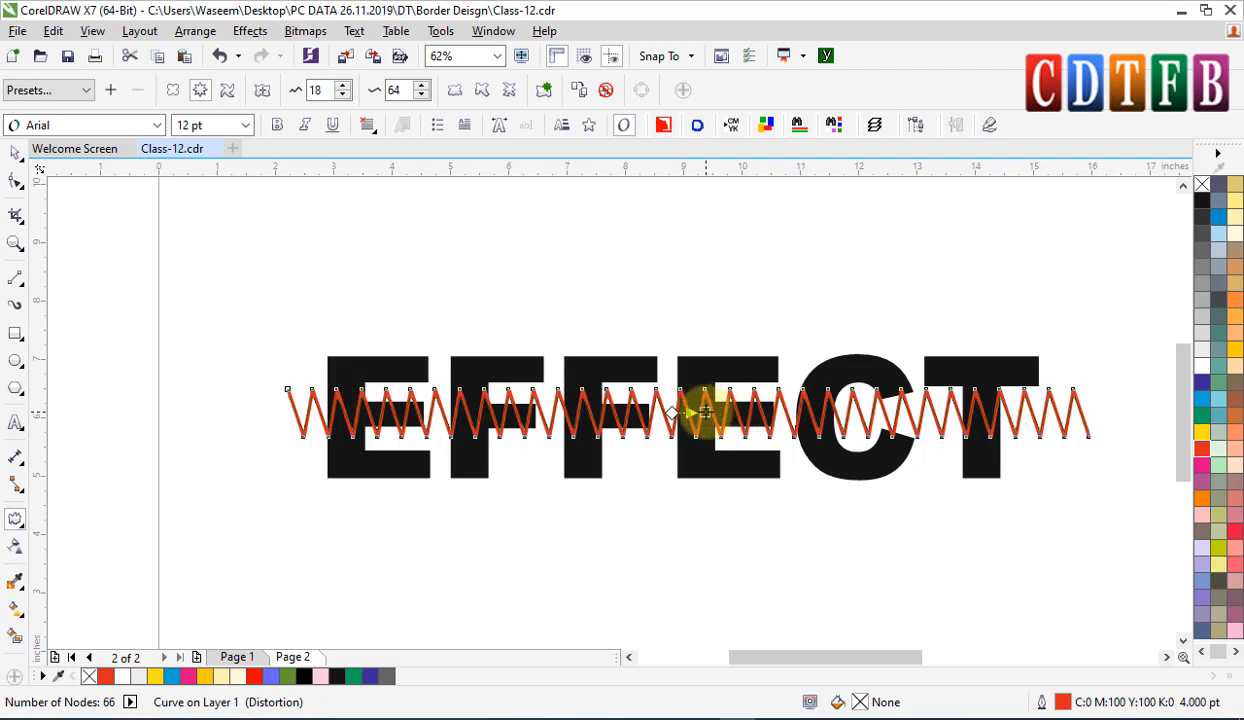
left_click_drag(700, 412, 701, 412)
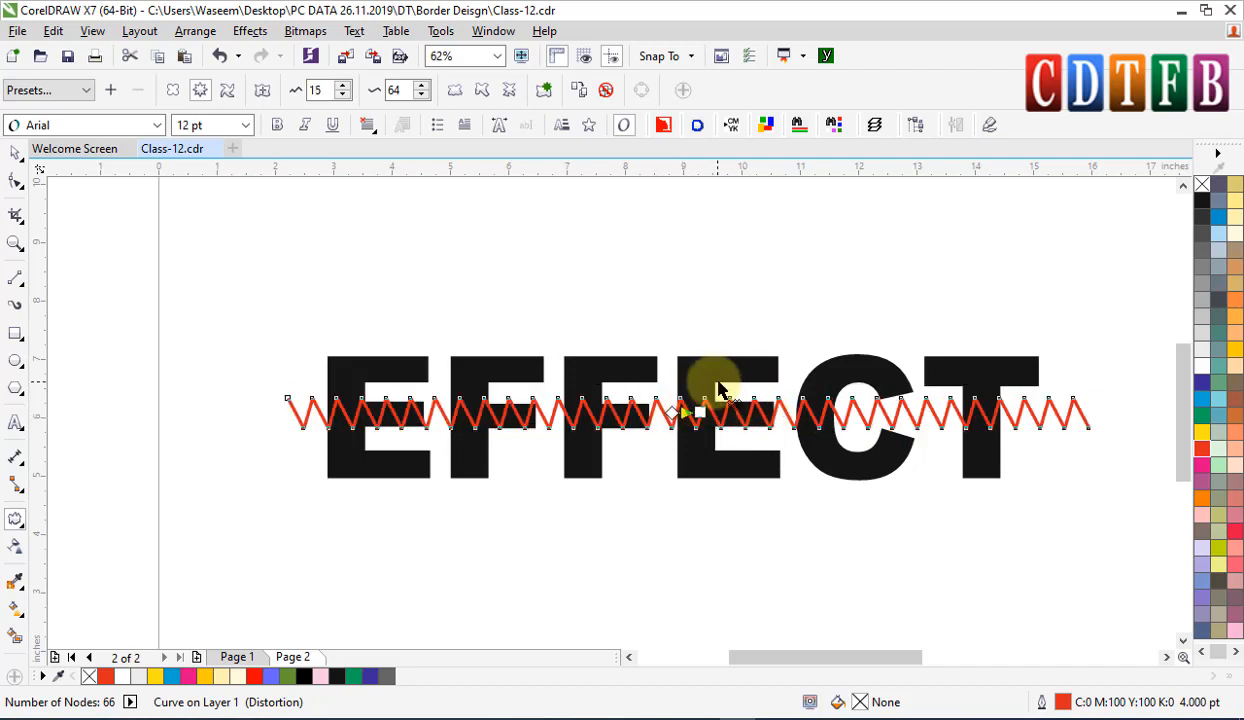
- Lower the zigzag line's zipper frequency to 57 and set its amplitude to 8
left_click(420, 97)
left_click(420, 97)
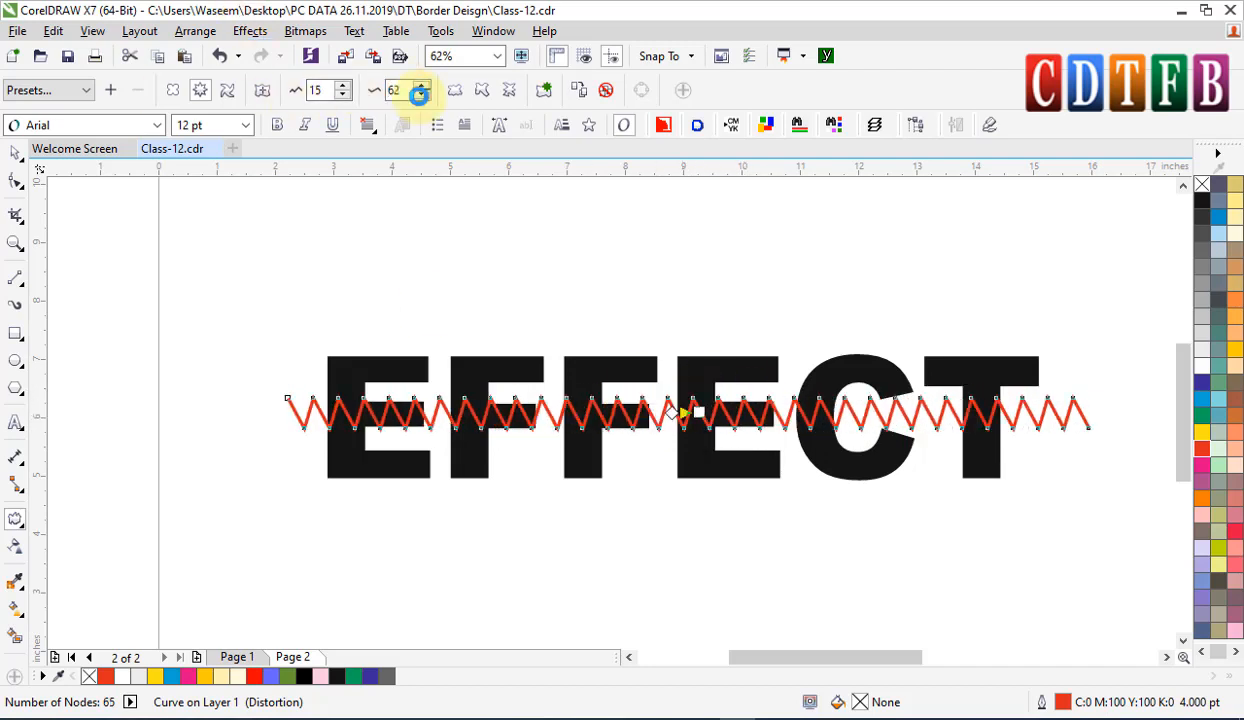
left_click(420, 97)
left_click(420, 97)
left_click(420, 97)
left_click(420, 97)
left_click(420, 97)
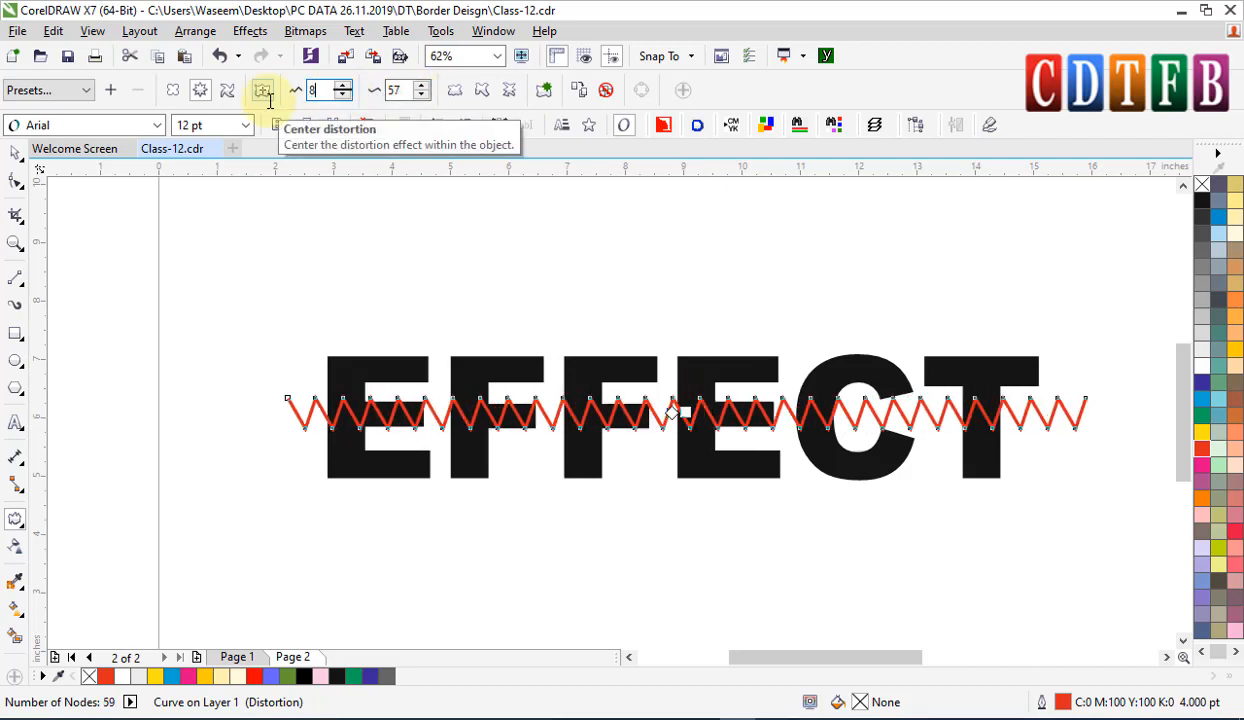
key("Return")
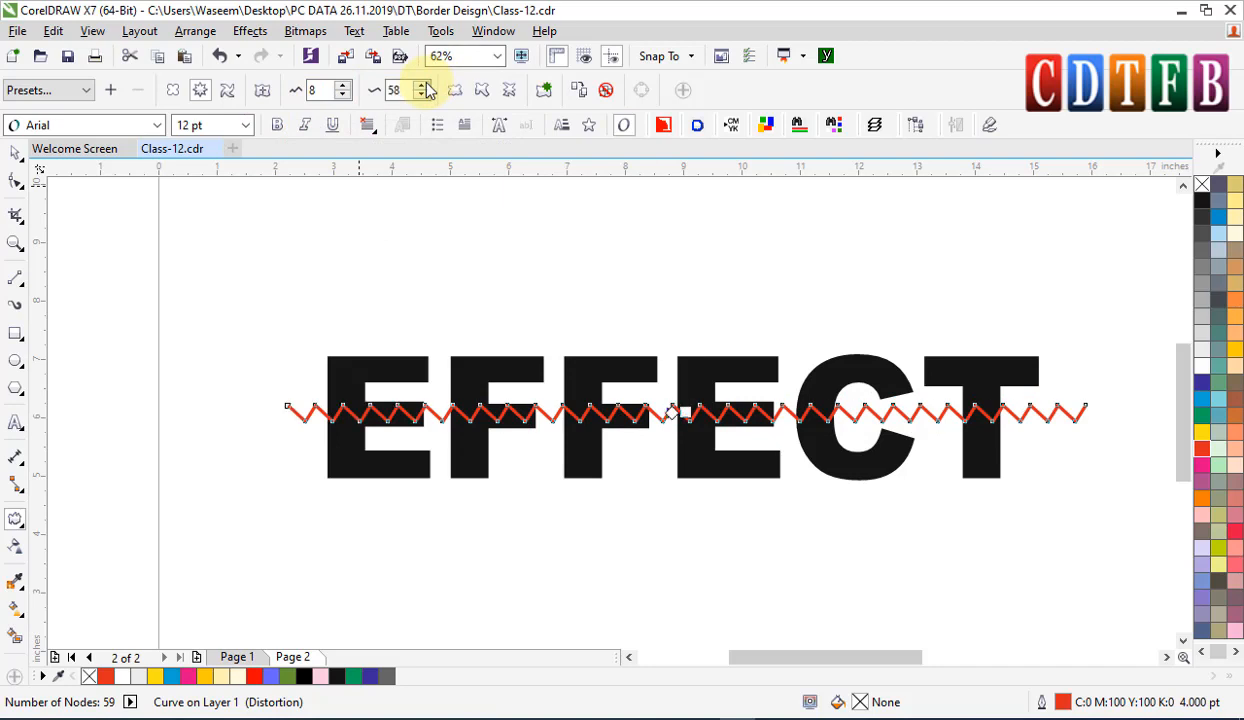
- Raise the zipper frequency to 62 and set the zigzag line's outline width to 8 pt
left_click(423, 86)
left_click(423, 86)
left_click(423, 86)
left_click(423, 86)
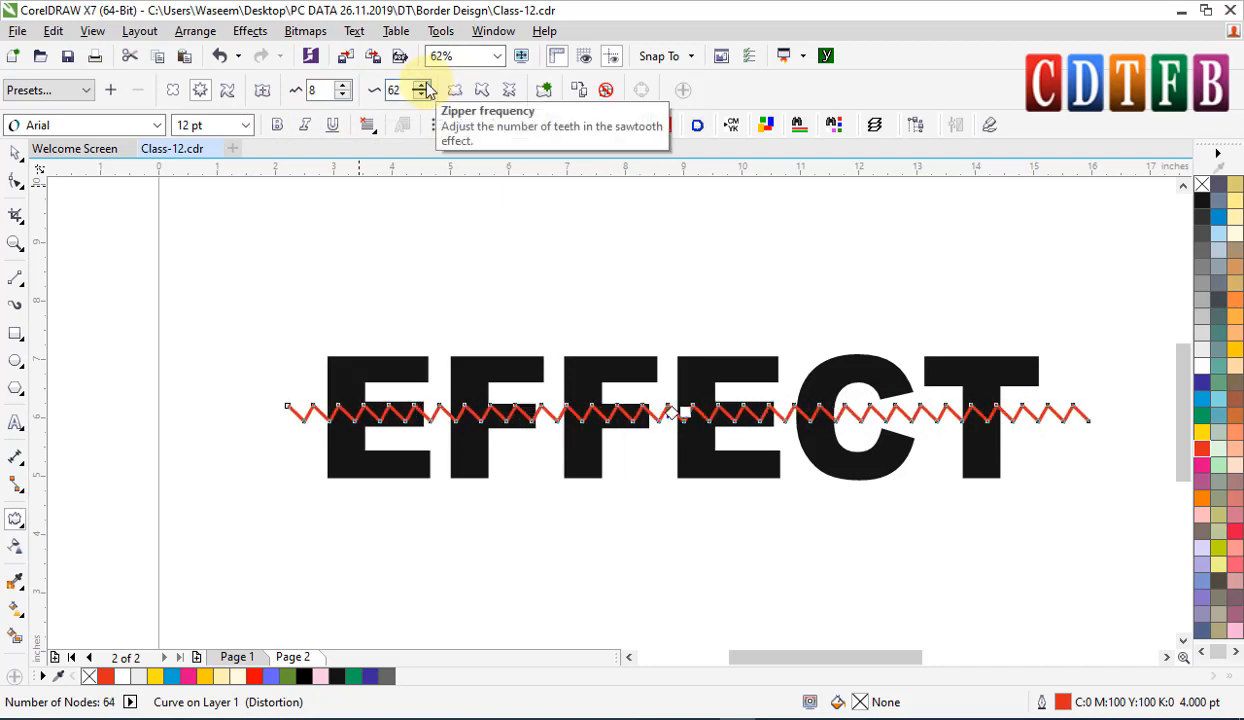
key("F12")
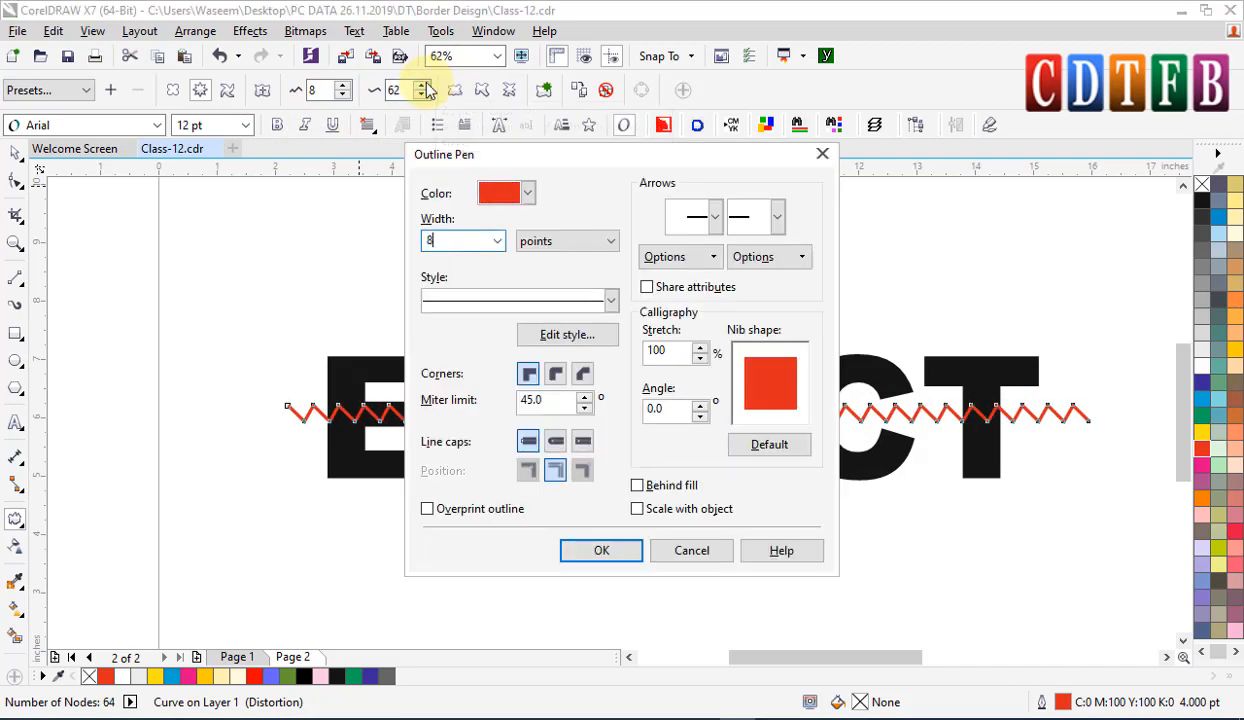
key("Return")
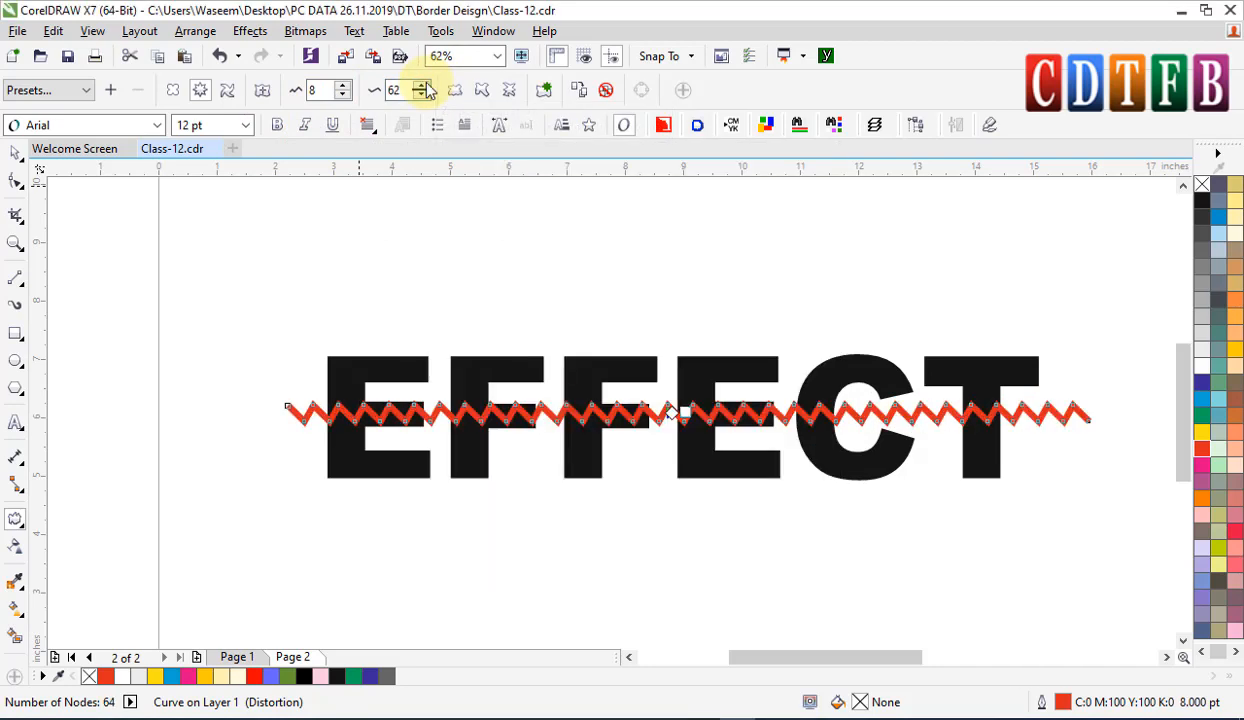
- Try tilting the zigzag line about 4.6° and shifting it across the large EFFECT text, and undo both changes
left_click(14, 153)
left_click(914, 412)
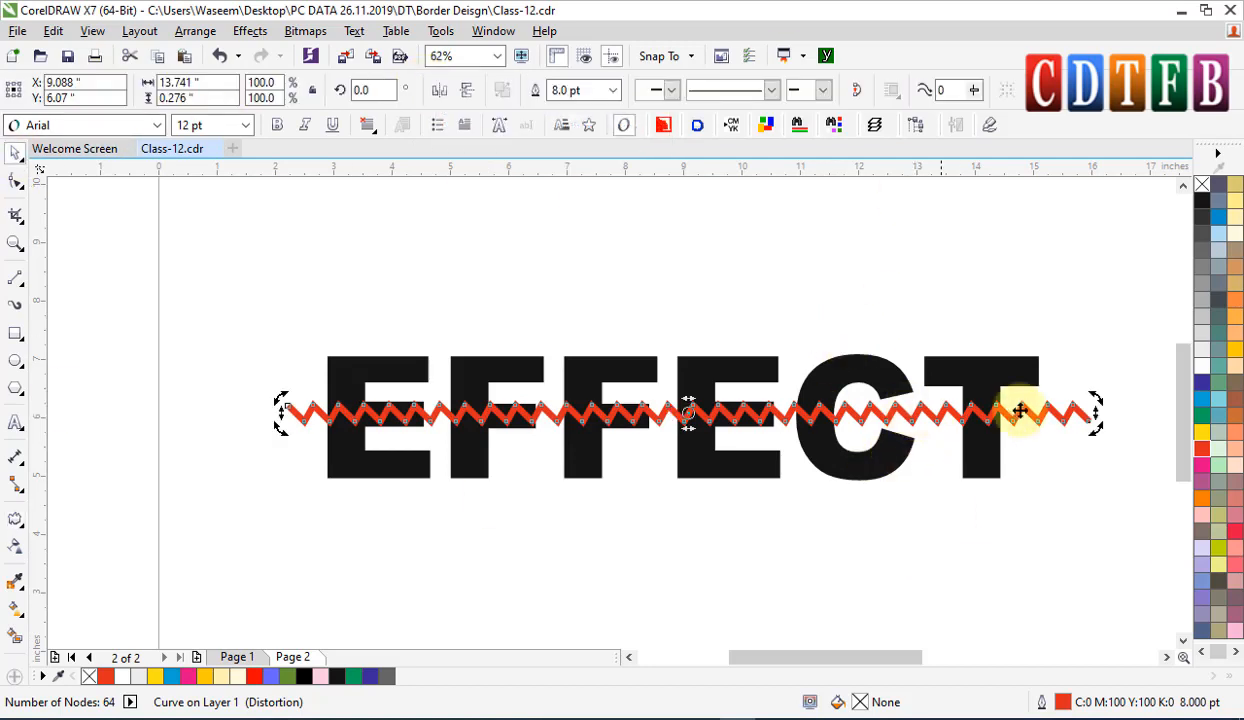
left_click_drag(1098, 401, 1102, 364)
left_click_drag(877, 399, 838, 404)
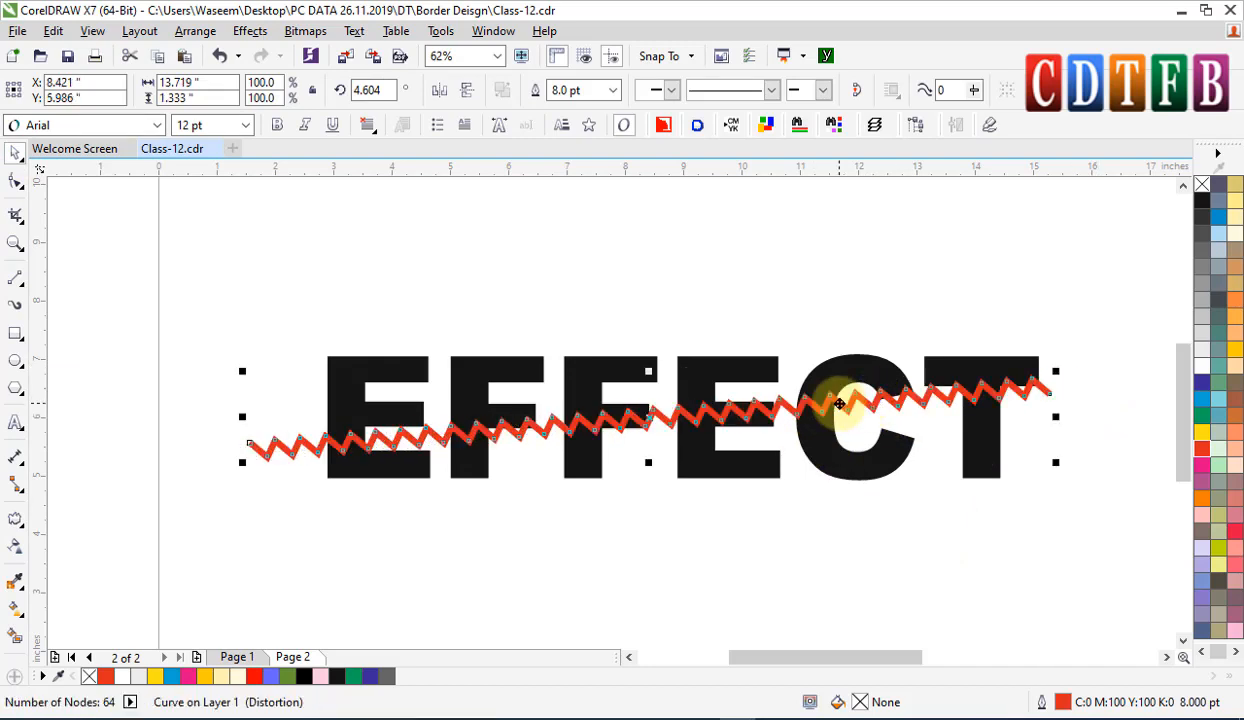
key("ctrl+z")
key("ctrl+z")
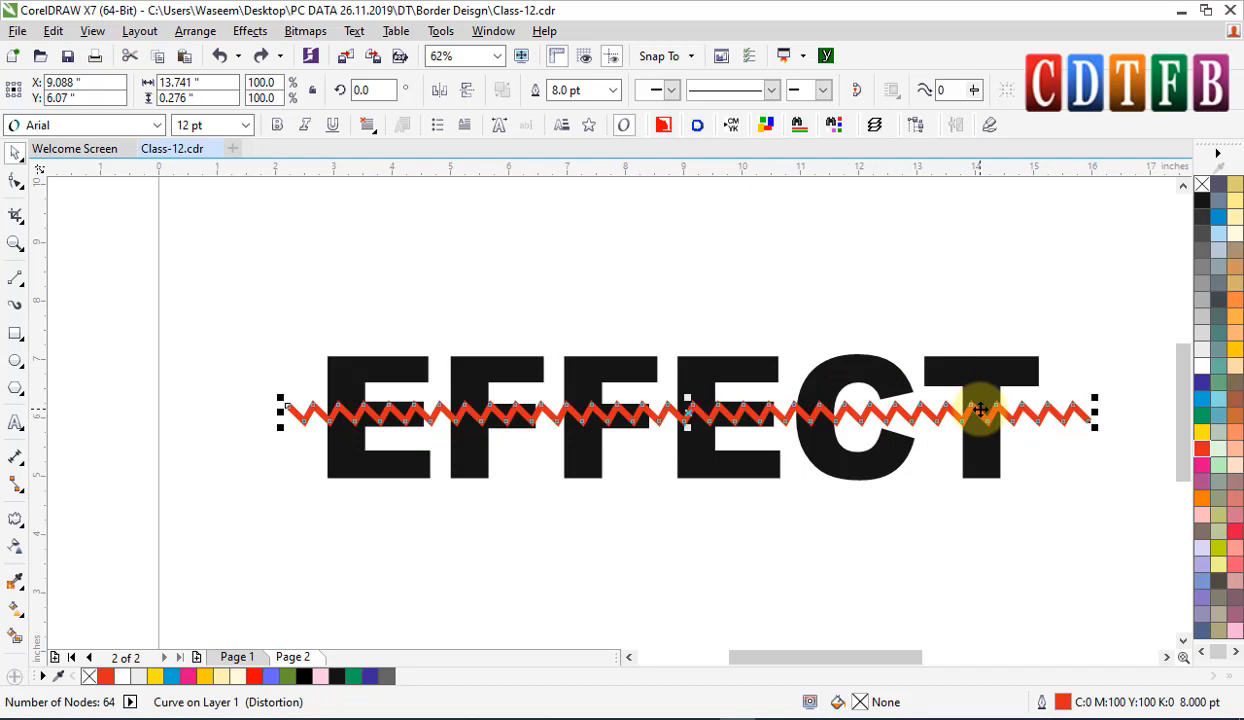
- Convert the zigzag line's outline to an object and deselect it
key("ctrl+shift+q")
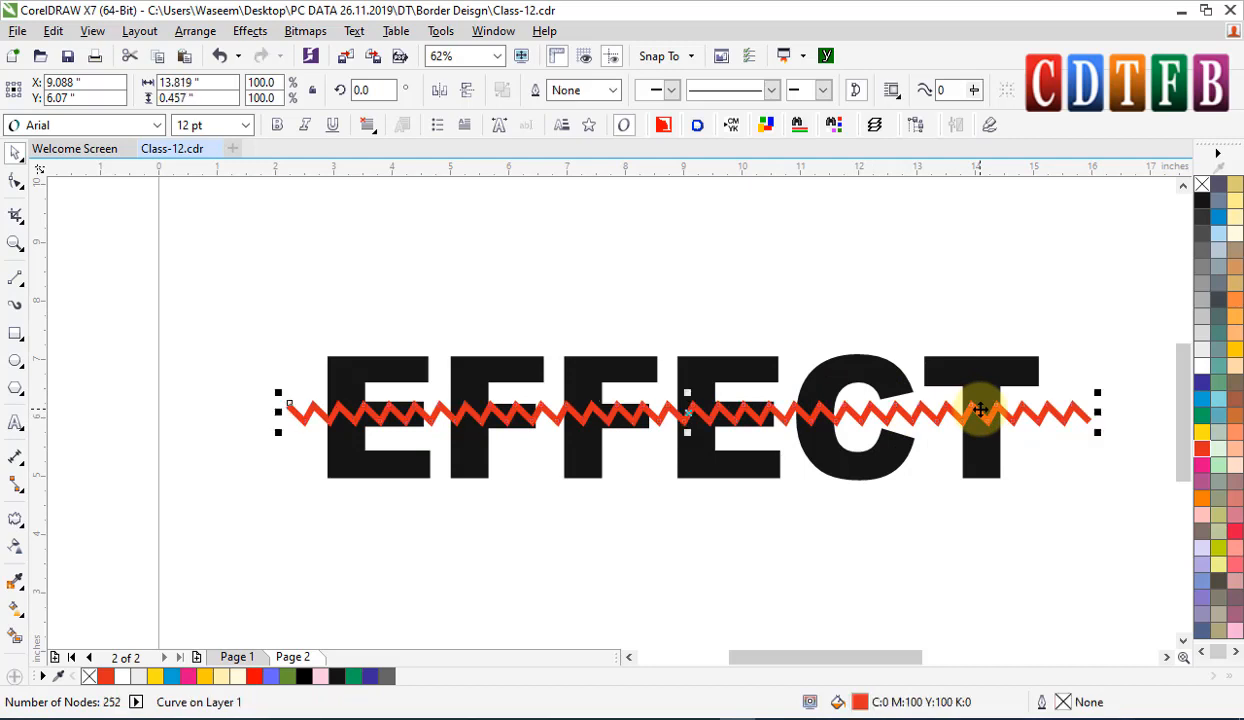
key("ctrl+z")
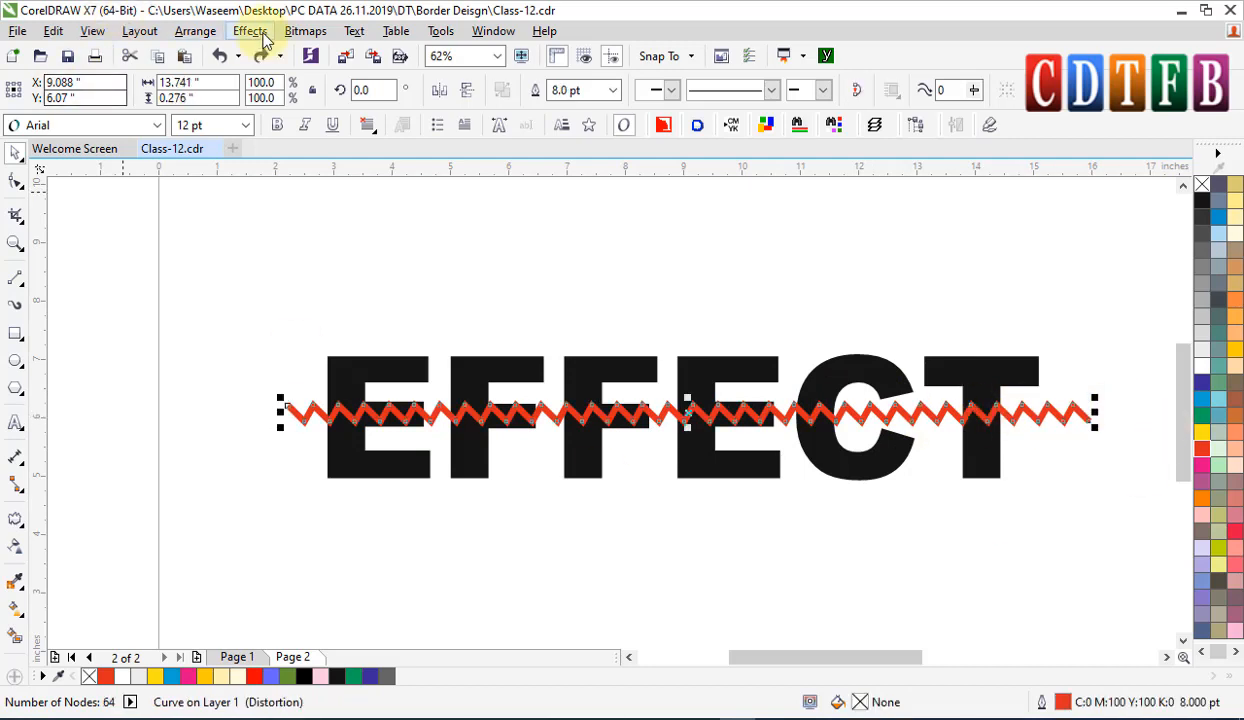
left_click(195, 31)
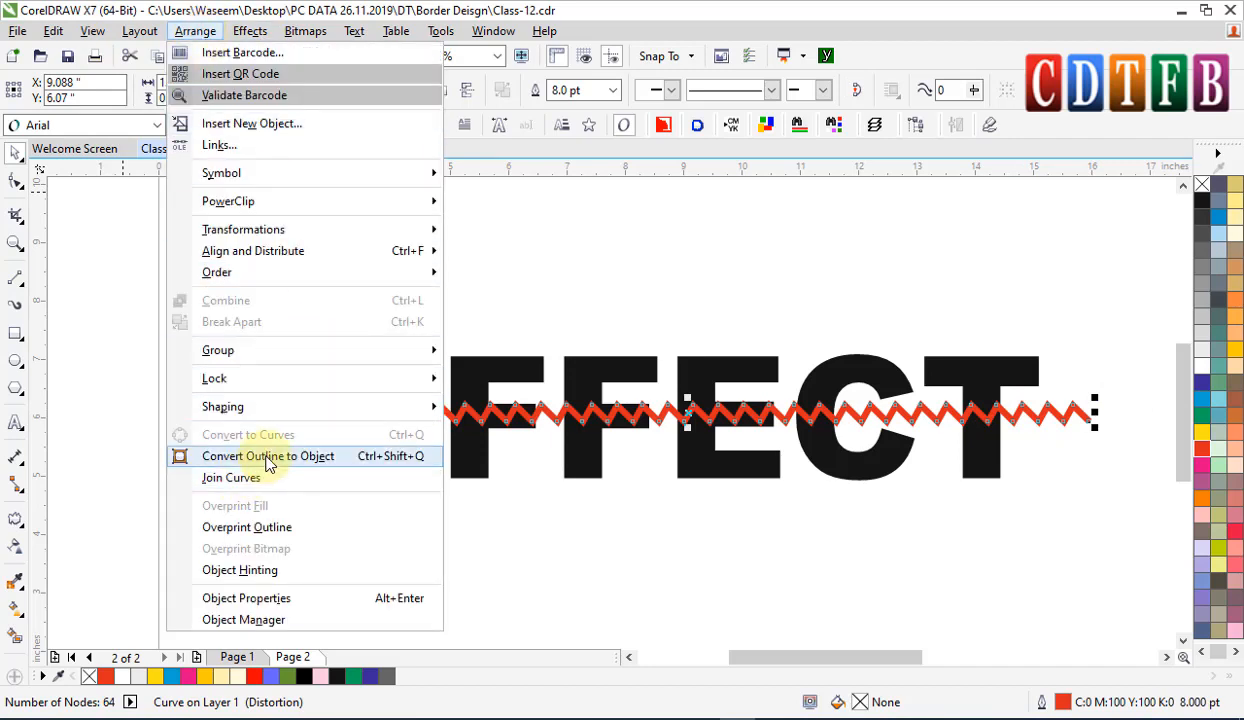
left_click(345, 462)
left_click(700, 252)
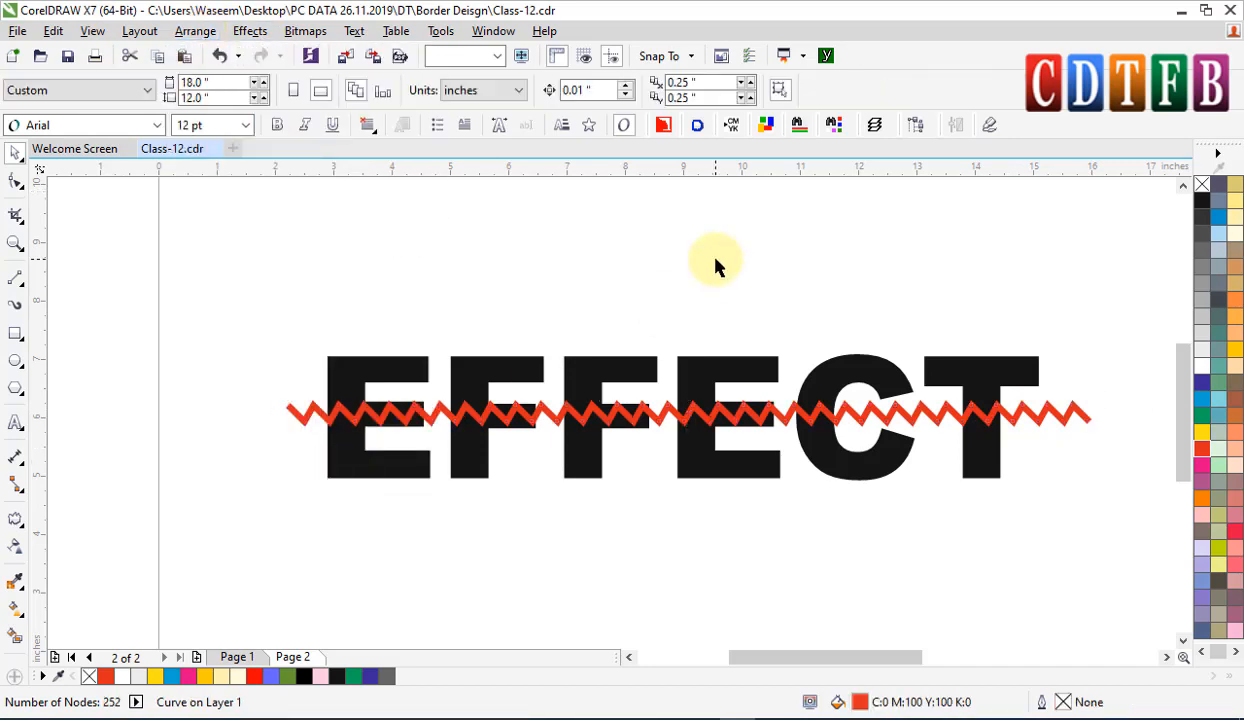
- Trim the large EFFECT text with the zigzag shape and move the zigzag straight up above the letters
left_click(697, 418)
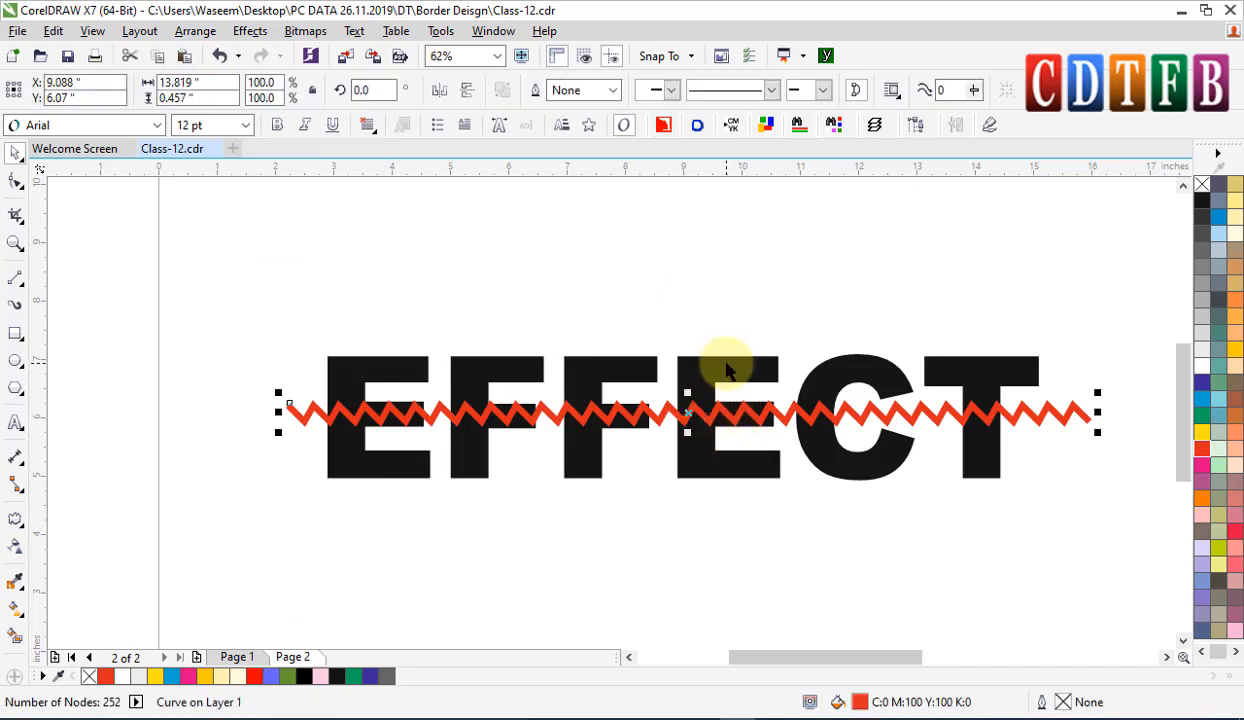
left_click(722, 361, "shift")
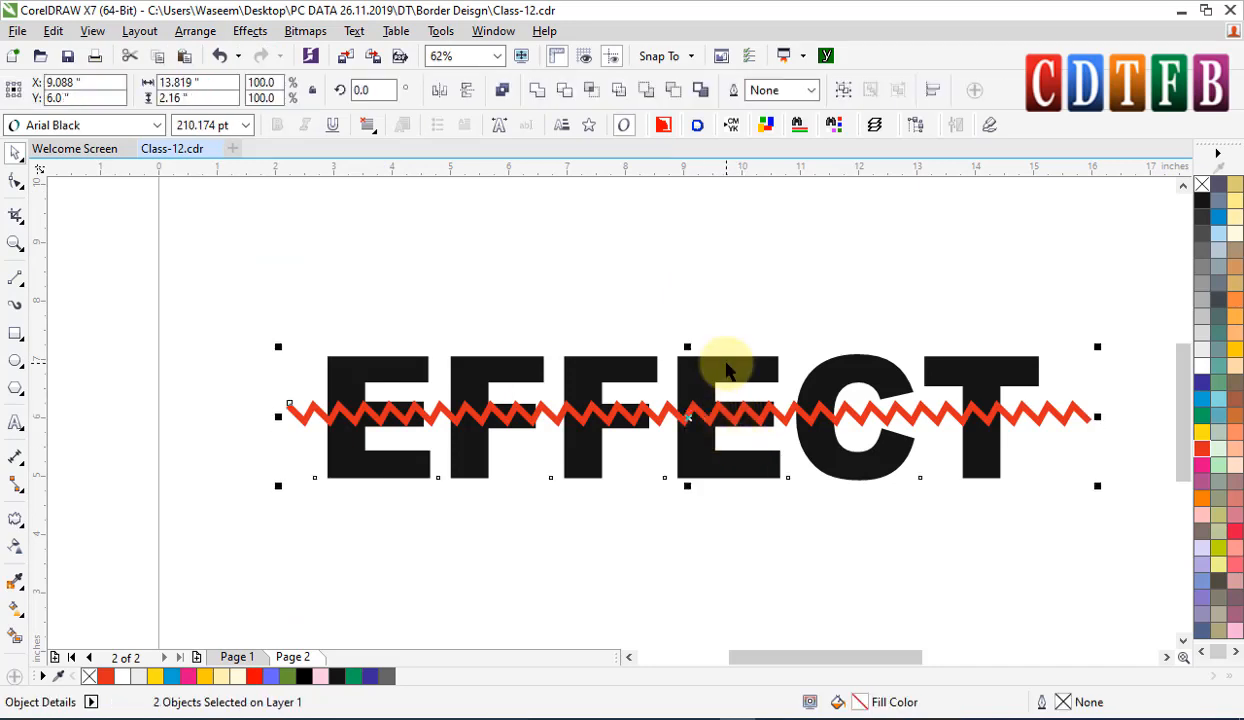
left_click(566, 89)
left_click(365, 493)
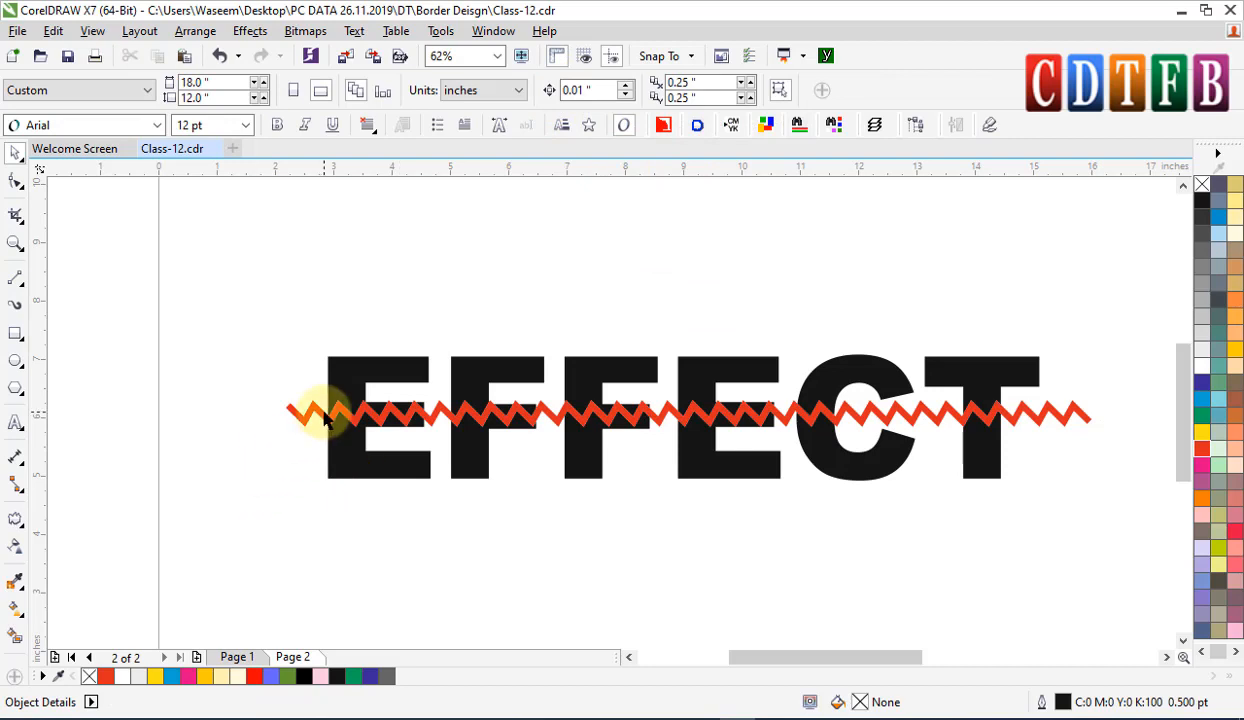
left_click_drag(328, 416, 328, 250)
left_click(628, 503)
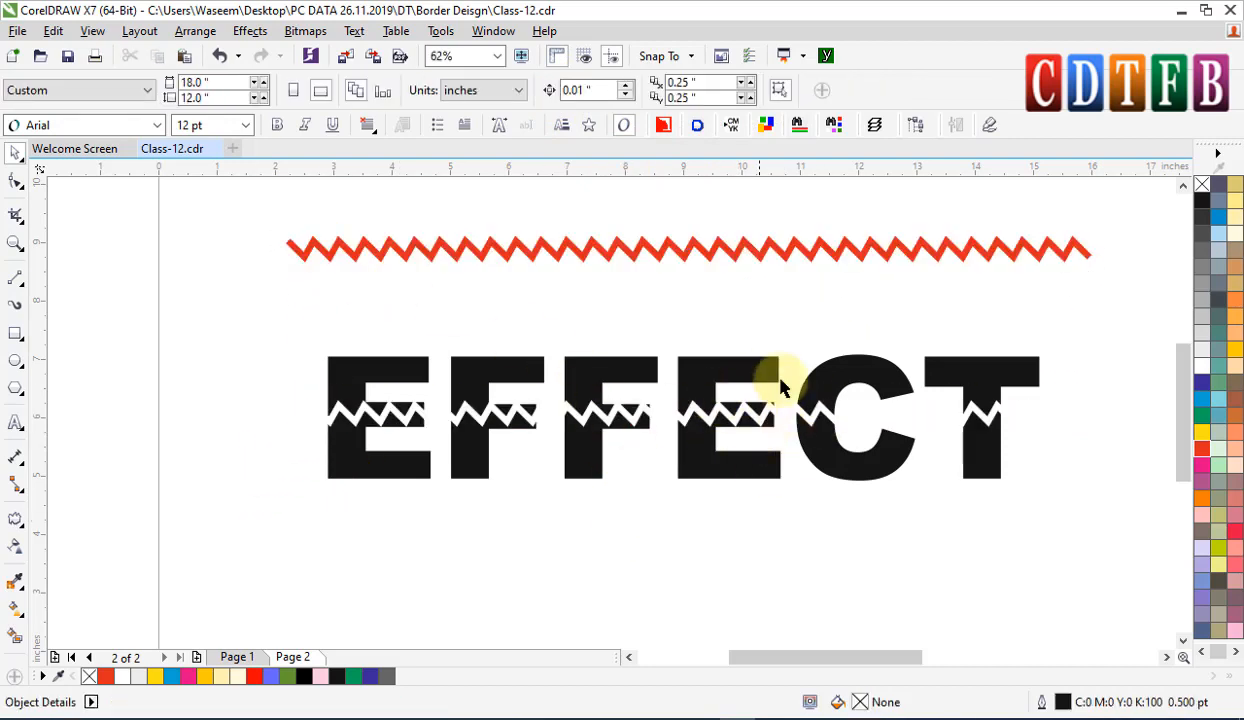
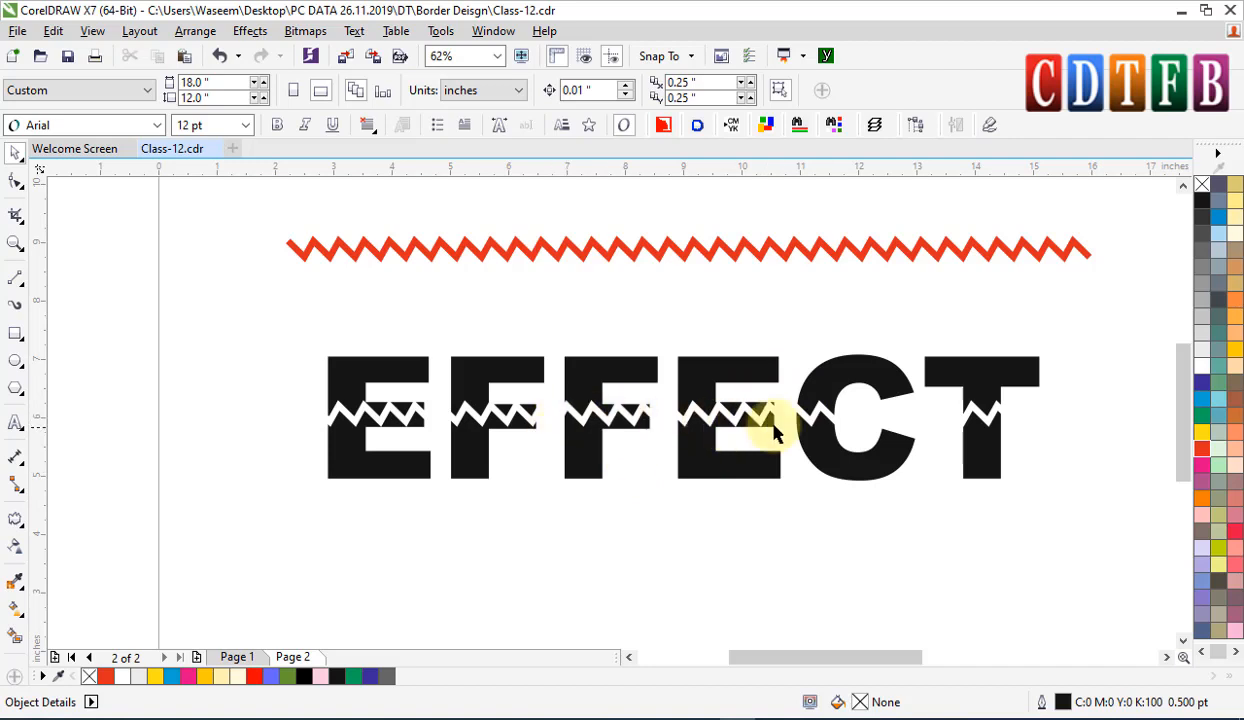
- Recolour the trimmed EFFECT text, trying fills such as orange and yellow before giving it a purple fill
left_click(830, 387)
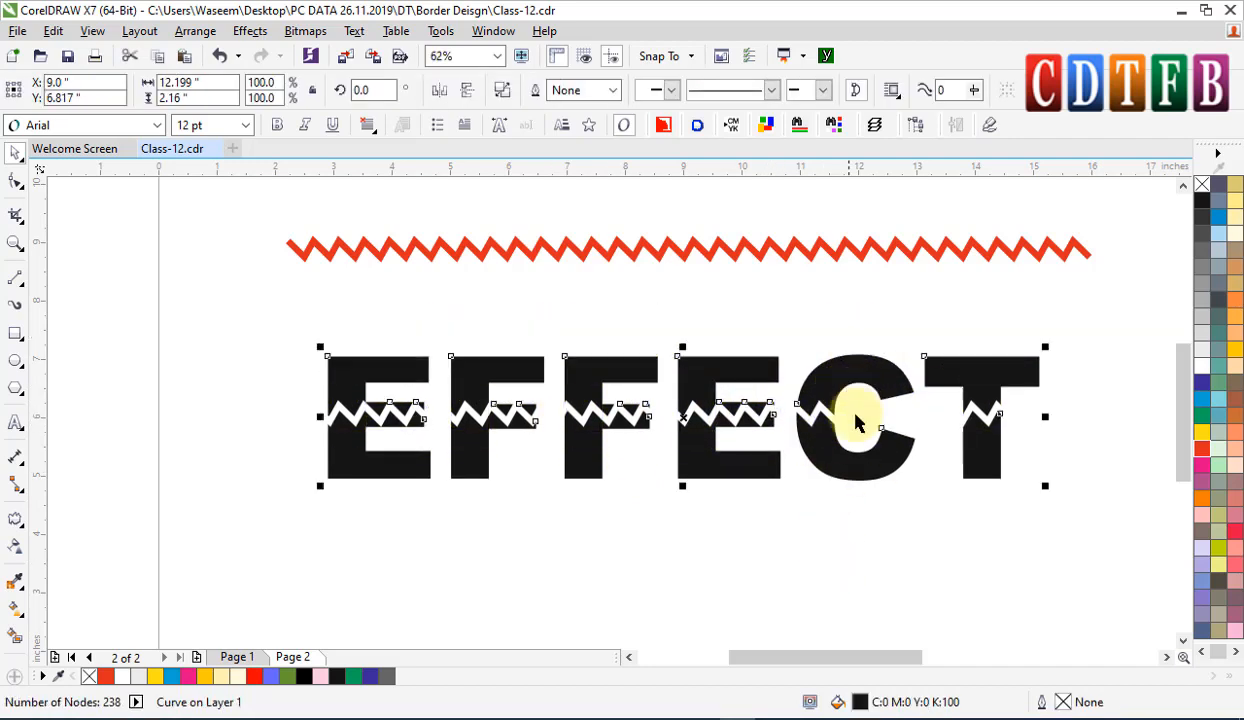
left_click(1208, 452)
left_click(1204, 497)
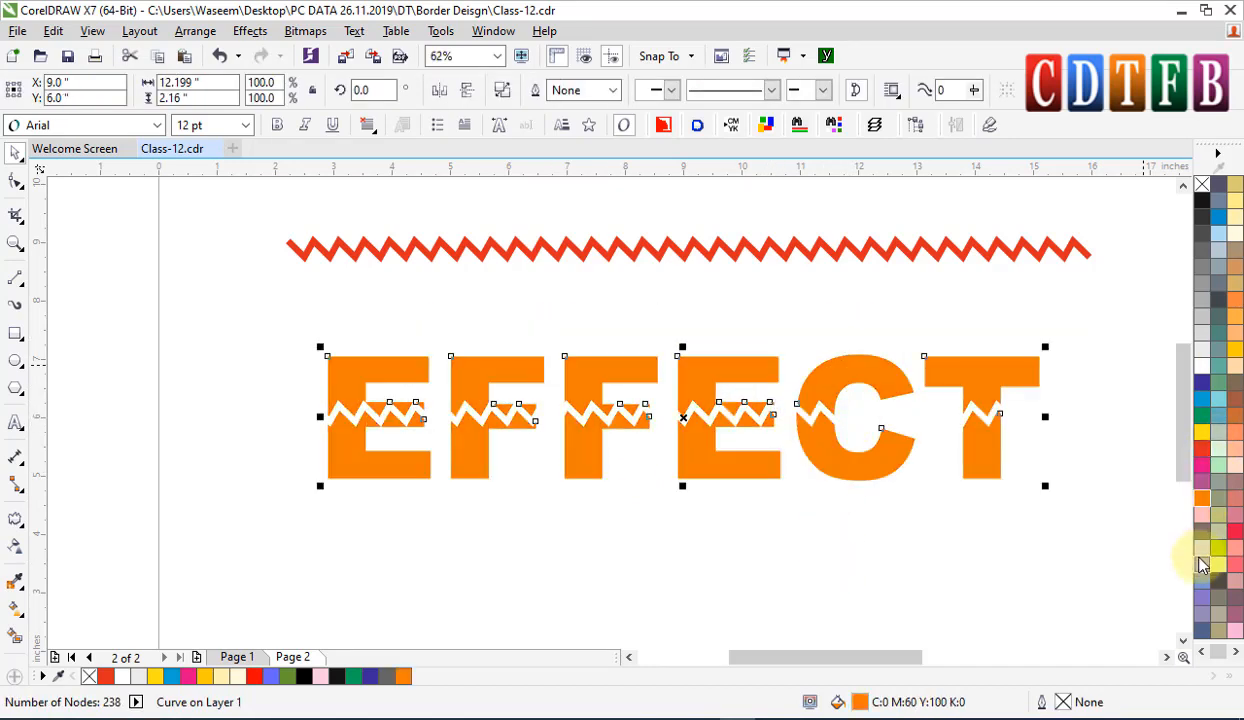
left_click(1203, 547)
left_click(1208, 440)
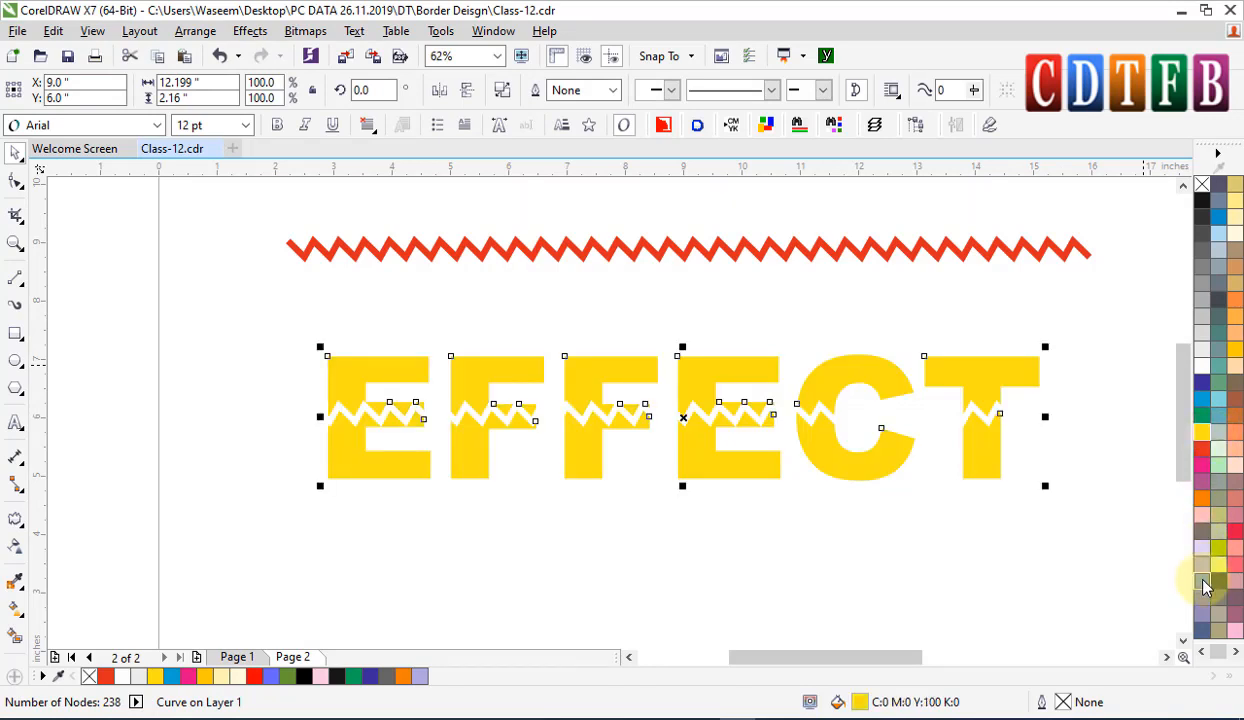
left_click(1205, 588)
left_click(710, 573)
scroll(474, 418, "down", 2)
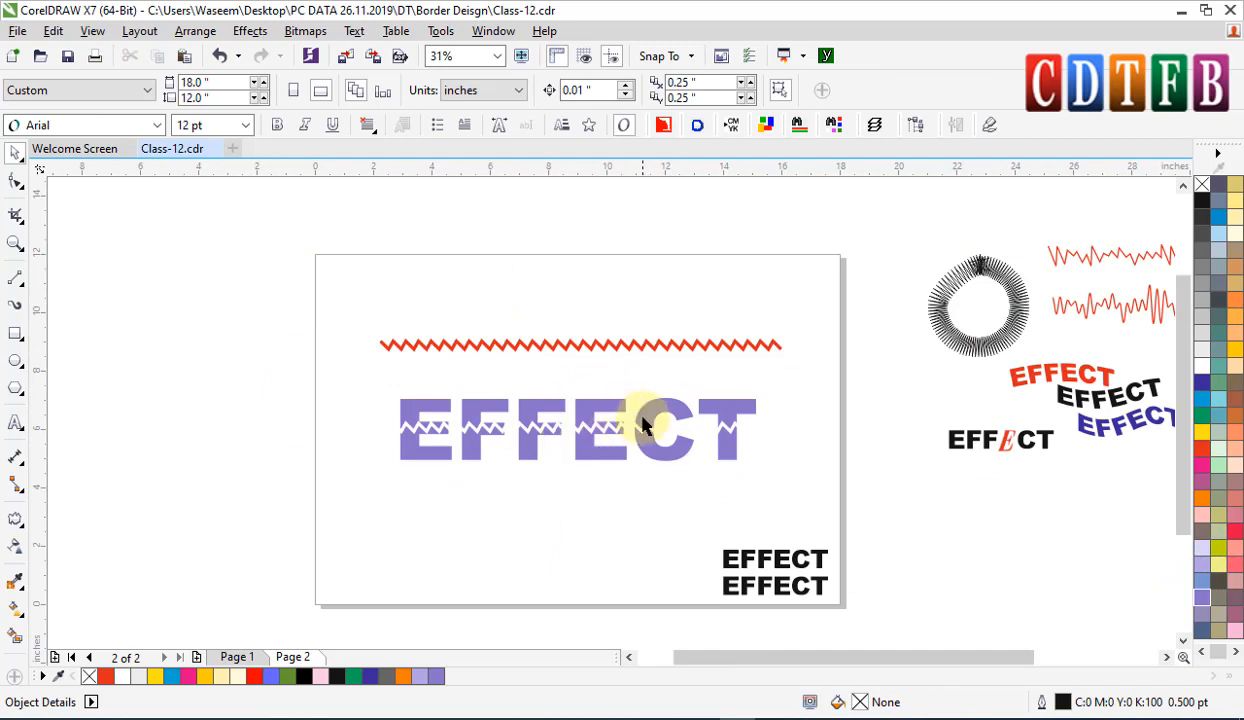
- Move the purple split EFFECT text up to the upper part of the page, overlapping the red zigzag
left_click_drag(644, 417, 612, 312)
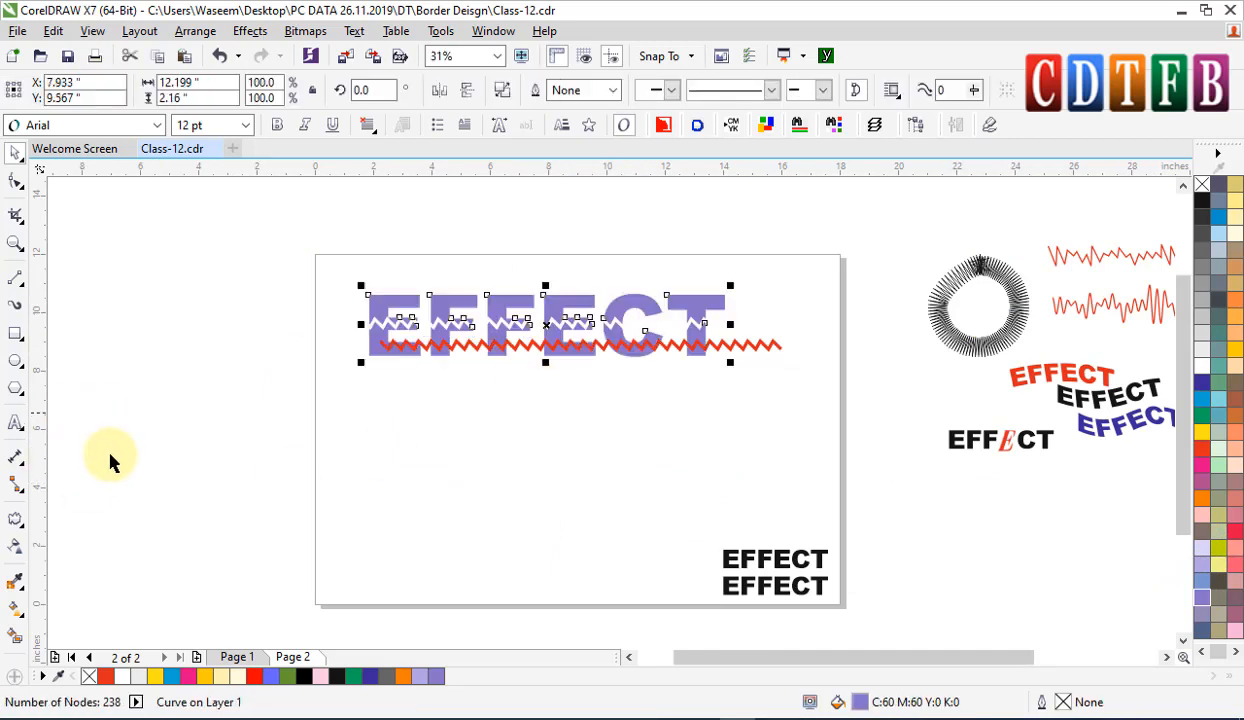
left_click(16, 364)
left_click_drag(422, 403, 541, 500)
key("ctrl+z")
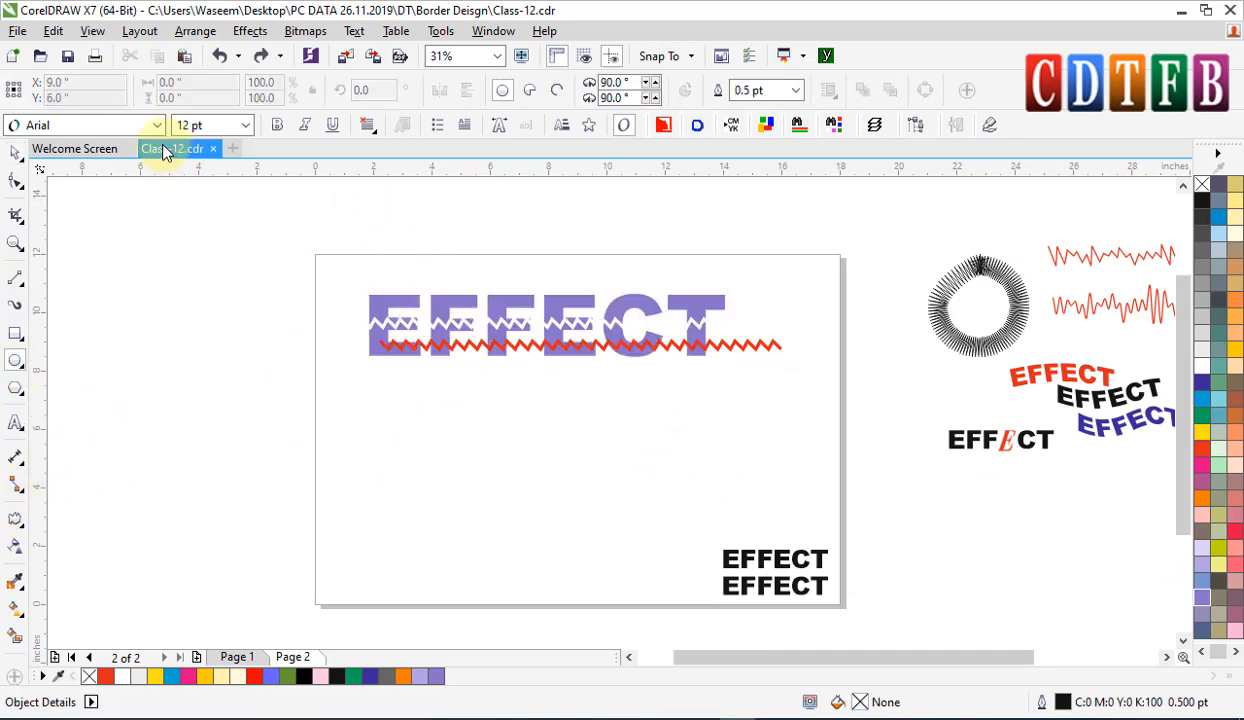
key("space")
left_click(90, 125)
left_click(390, 389)
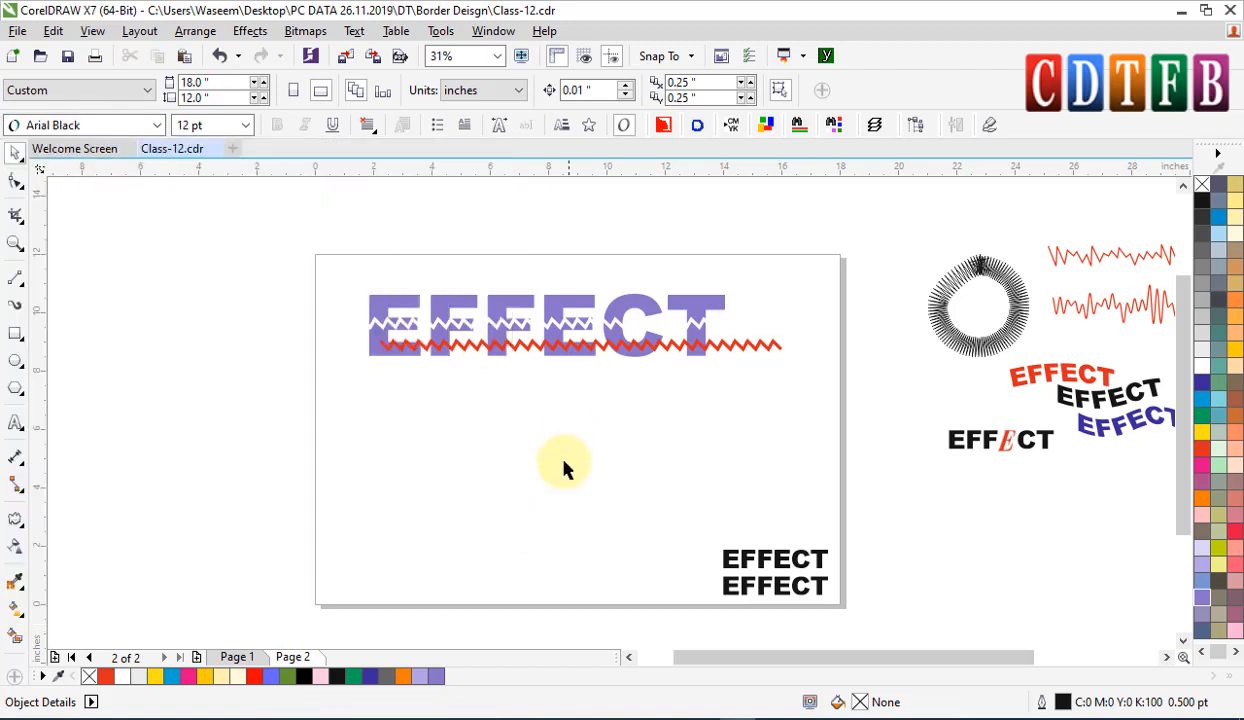
- Add the letter O as artistic text below the EFFECT design and enlarge it to about 437 pt
key("F8")
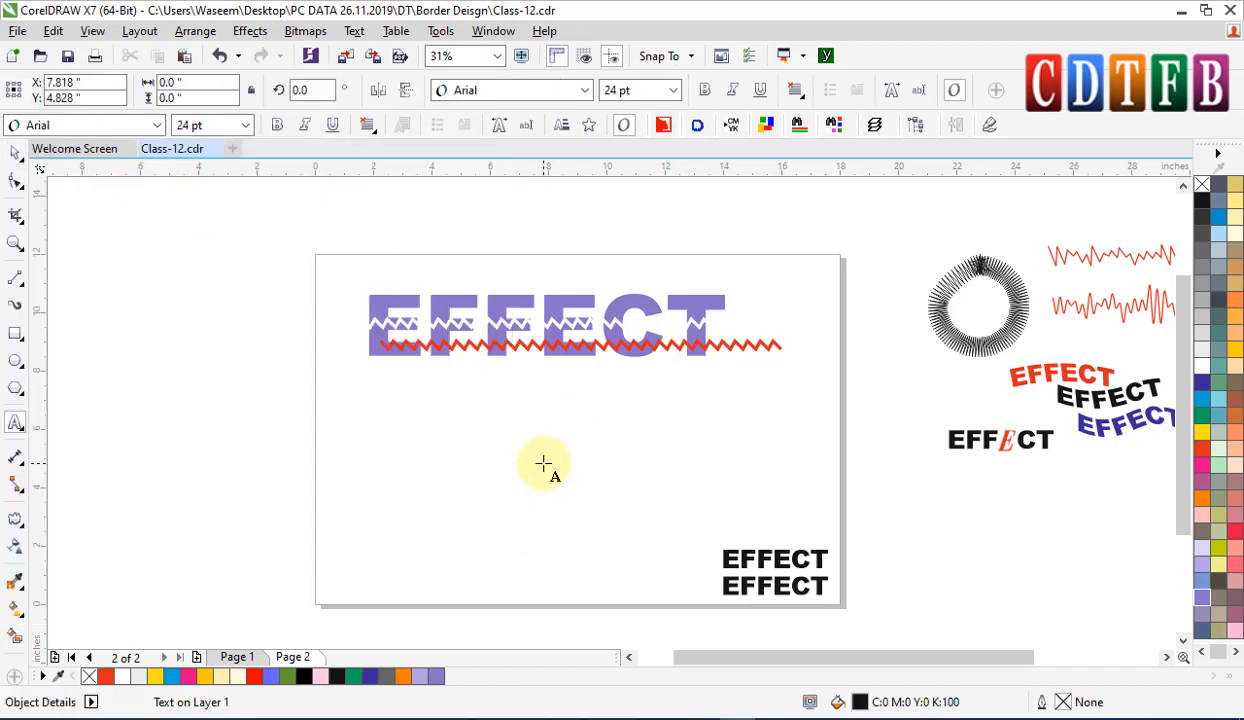
left_click(543, 463)
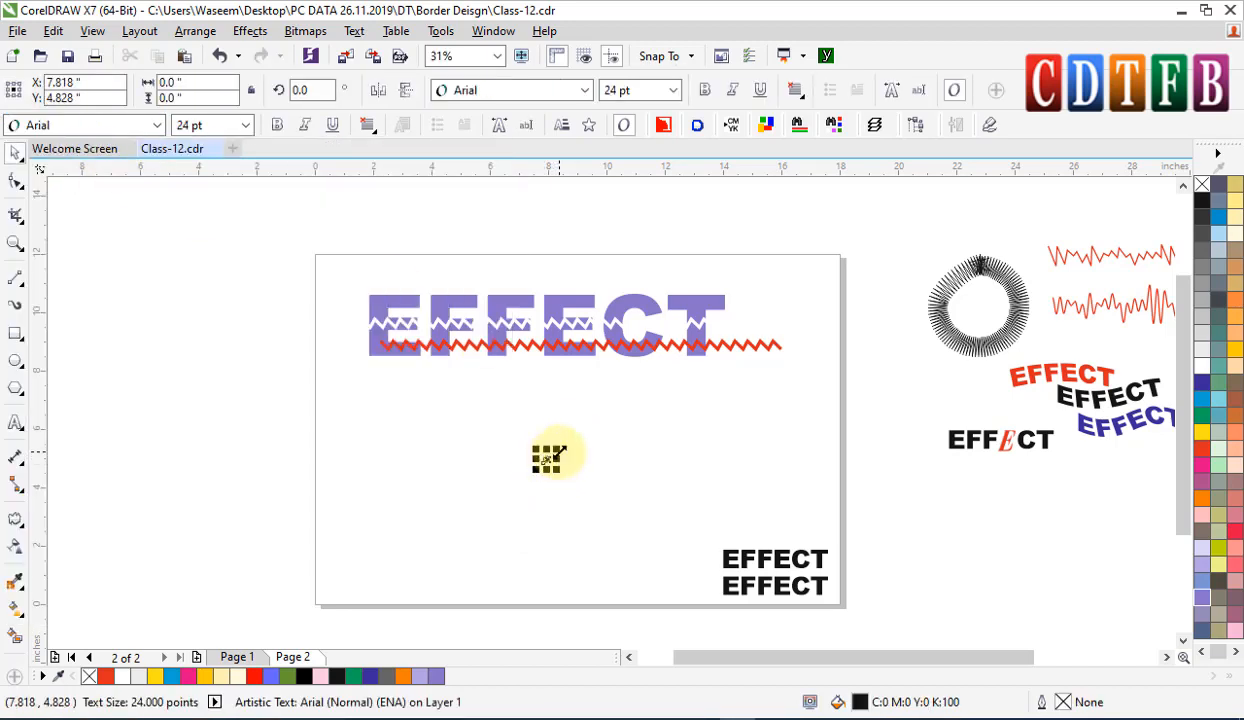
type("O")
key("ctrl+space")
left_click_drag(556, 448, 676, 384)
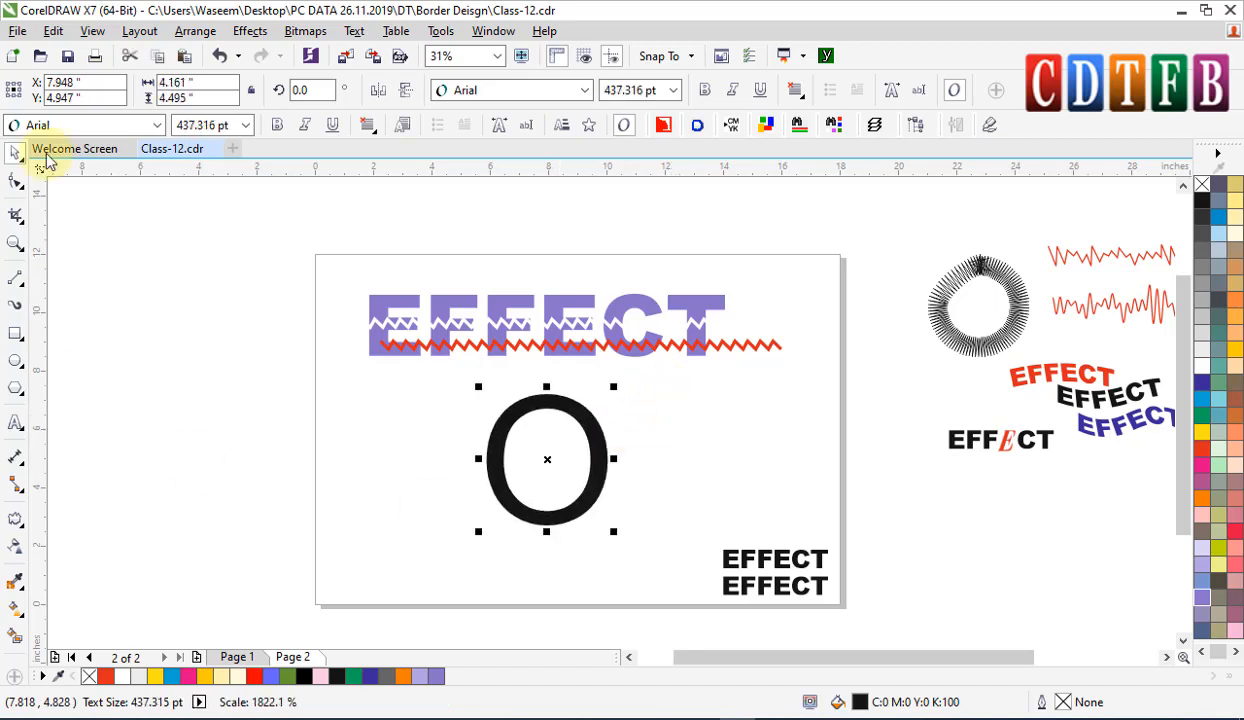
- Set the large letter O in the Arial Black font
left_click(103, 130)
mouse_move(100, 145)
left_click(360, 364)
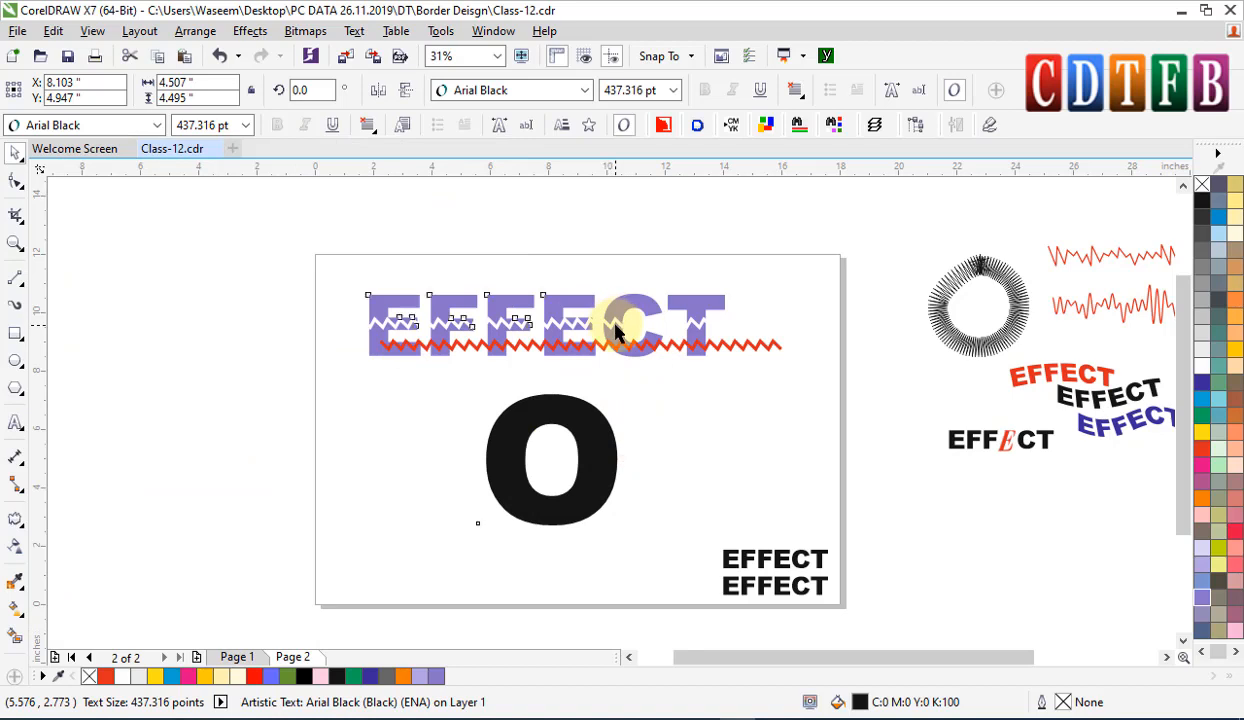
- Place the red zigzag diagonally across the large letter O, rising to the right, and select both objects together
left_click_drag(615, 333, 633, 458)
key("ctrl+z")
left_click_drag(772, 344, 745, 362)
left_click(764, 462)
left_click(588, 425, "shift")
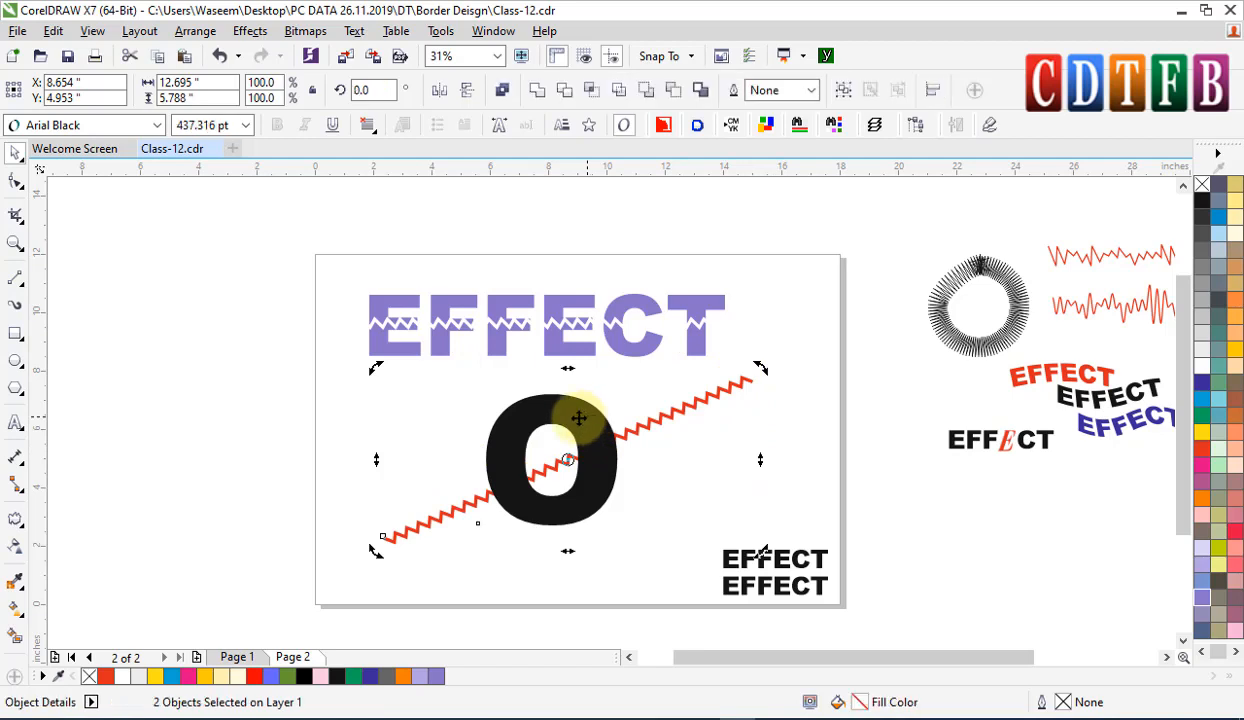
- Trim the large black O with the diagonal red zigzag line, and delete the line
left_click(551, 90)
left_click(683, 416)
key("Delete")
left_click(597, 468)
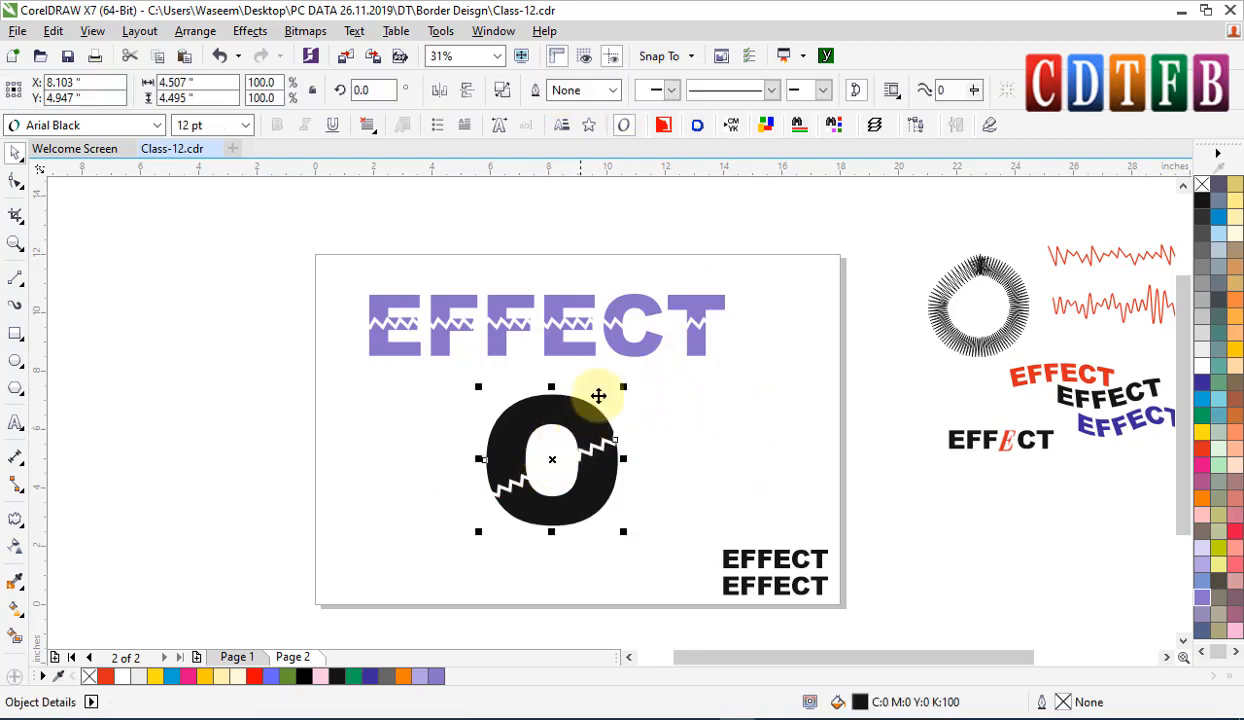
- Fill the trimmed O with blue, and undo both the fill and the deletion of the zigzag line
left_click(1203, 405)
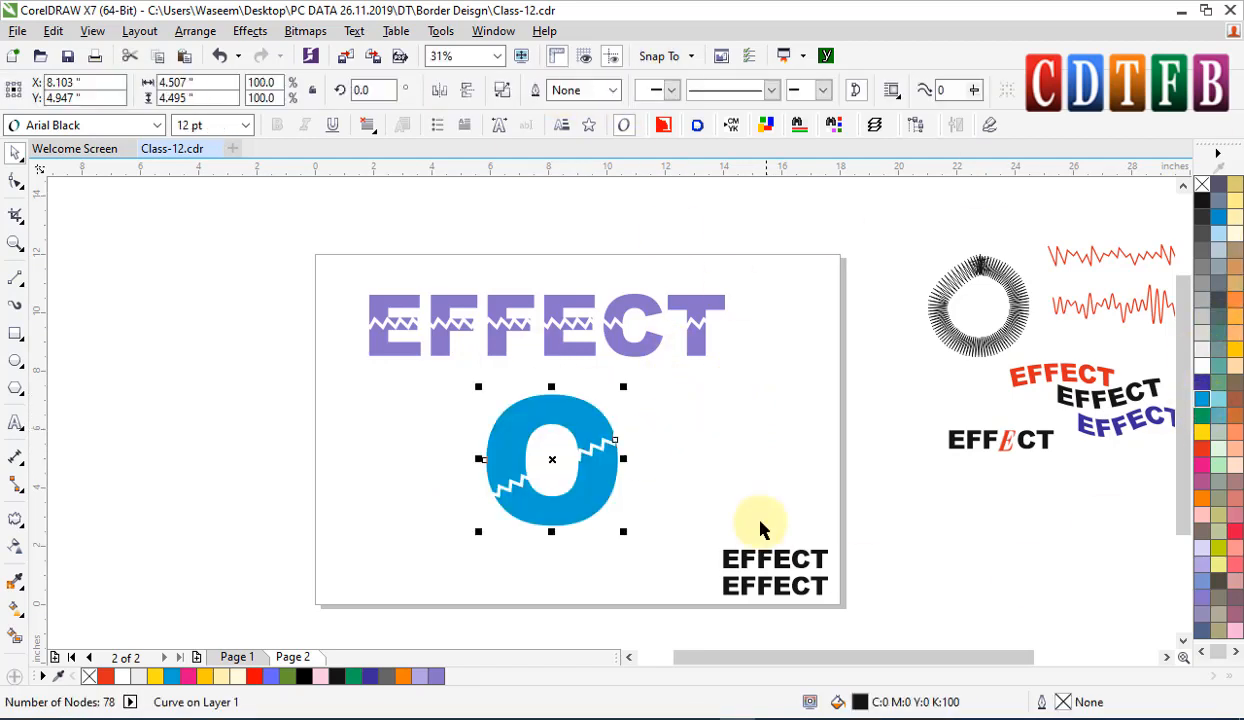
left_click(770, 600)
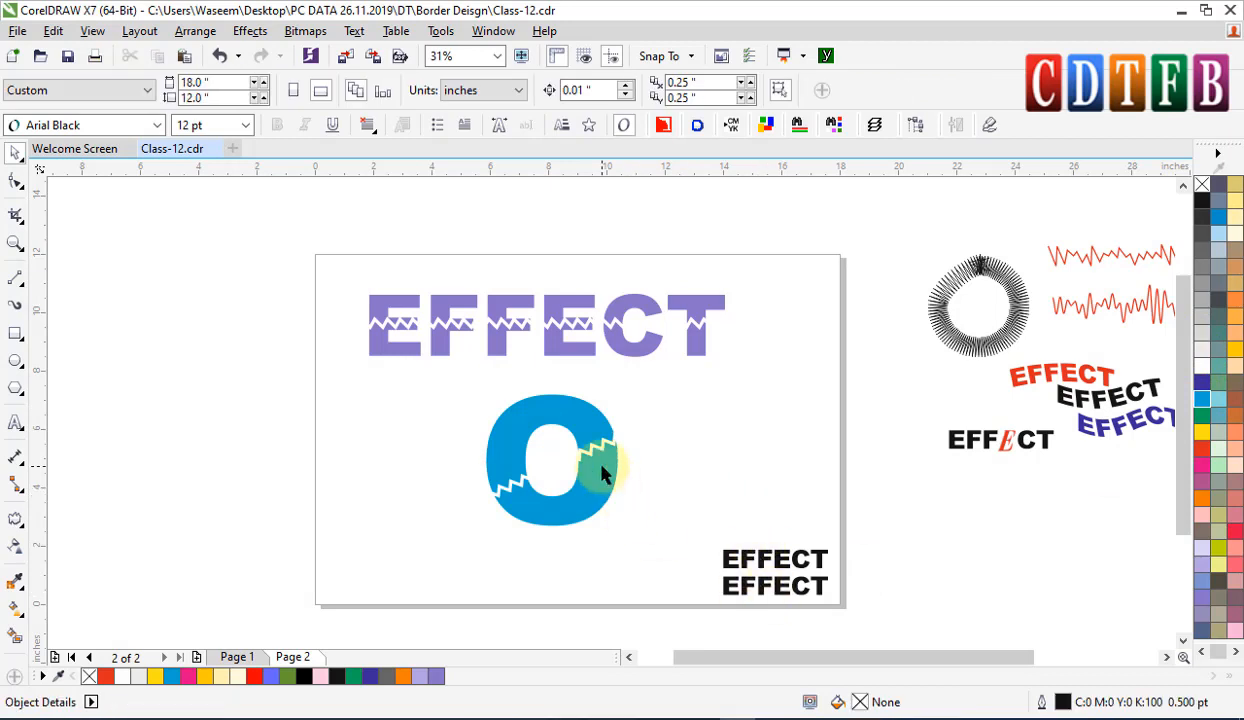
key("ctrl+z")
key("ctrl+z")
key("ctrl+z")
- Move the trimmed O toward the page's left edge and the zigzag line up and right, clear of the letter
left_click_drag(548, 496, 400, 513)
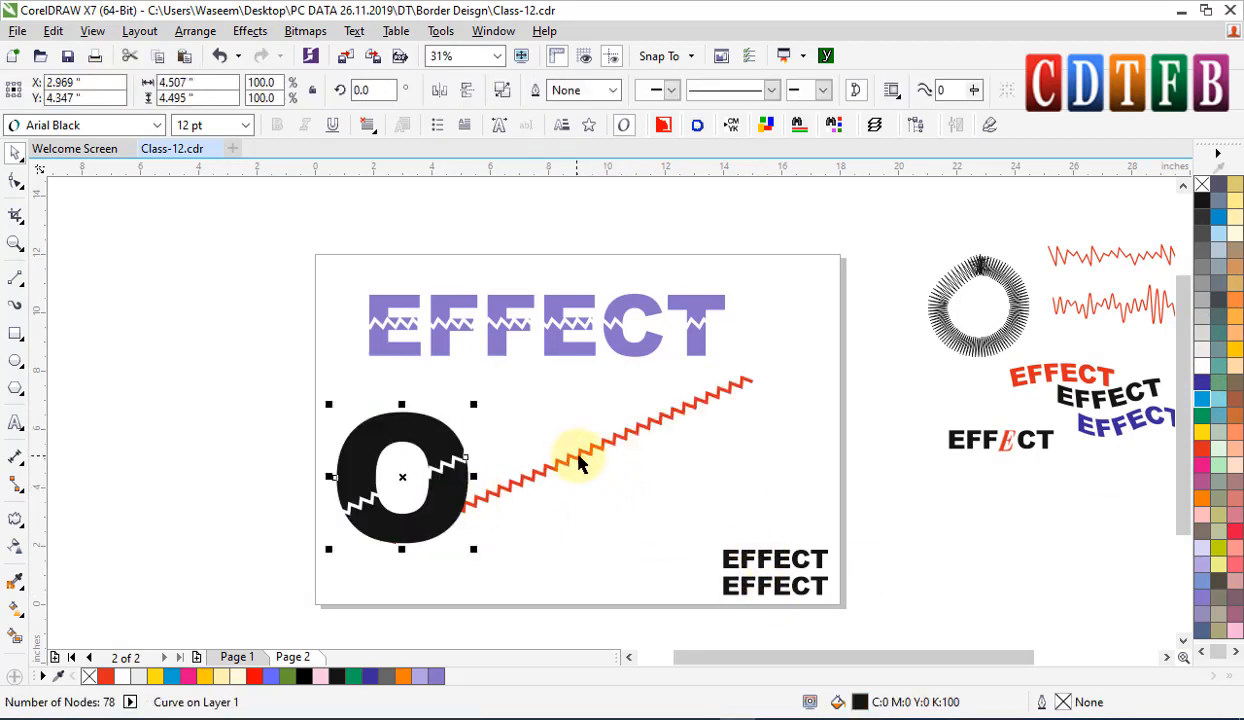
left_click_drag(578, 462, 694, 410)
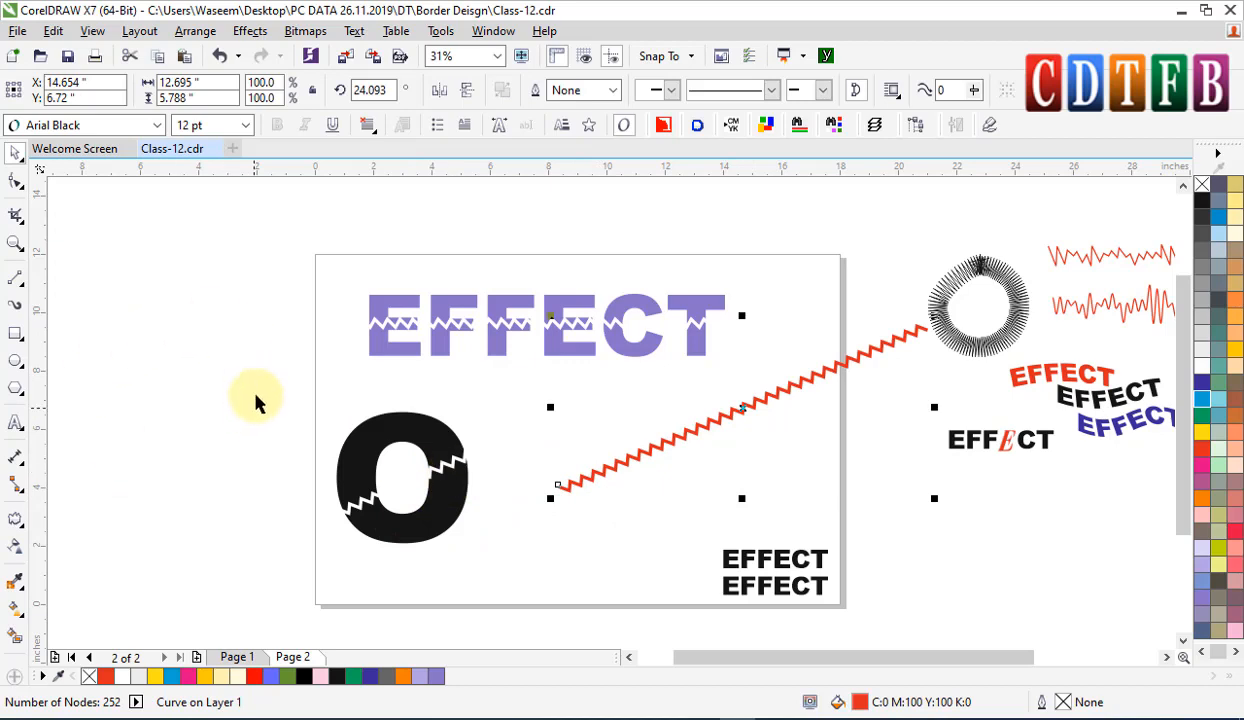
- Add the letter O in Arial Black, enlarged to about 393 pt, to the right of the trimmed O
key("F8")
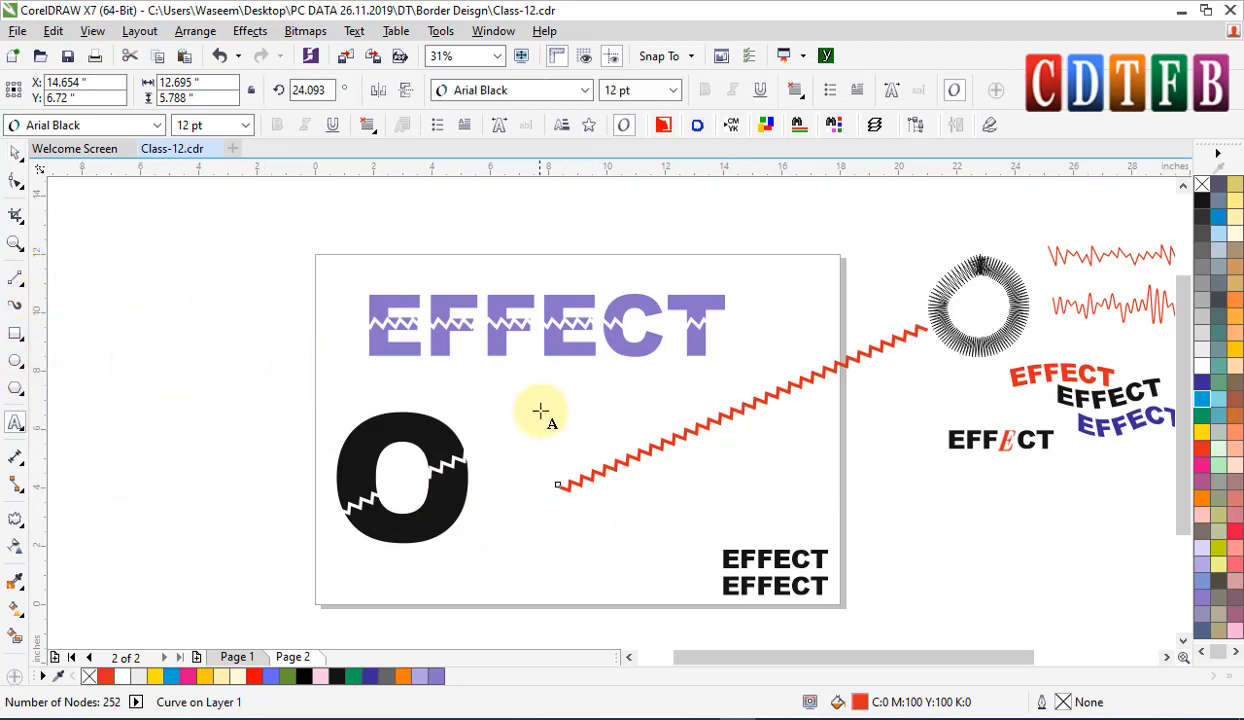
left_click(540, 414)
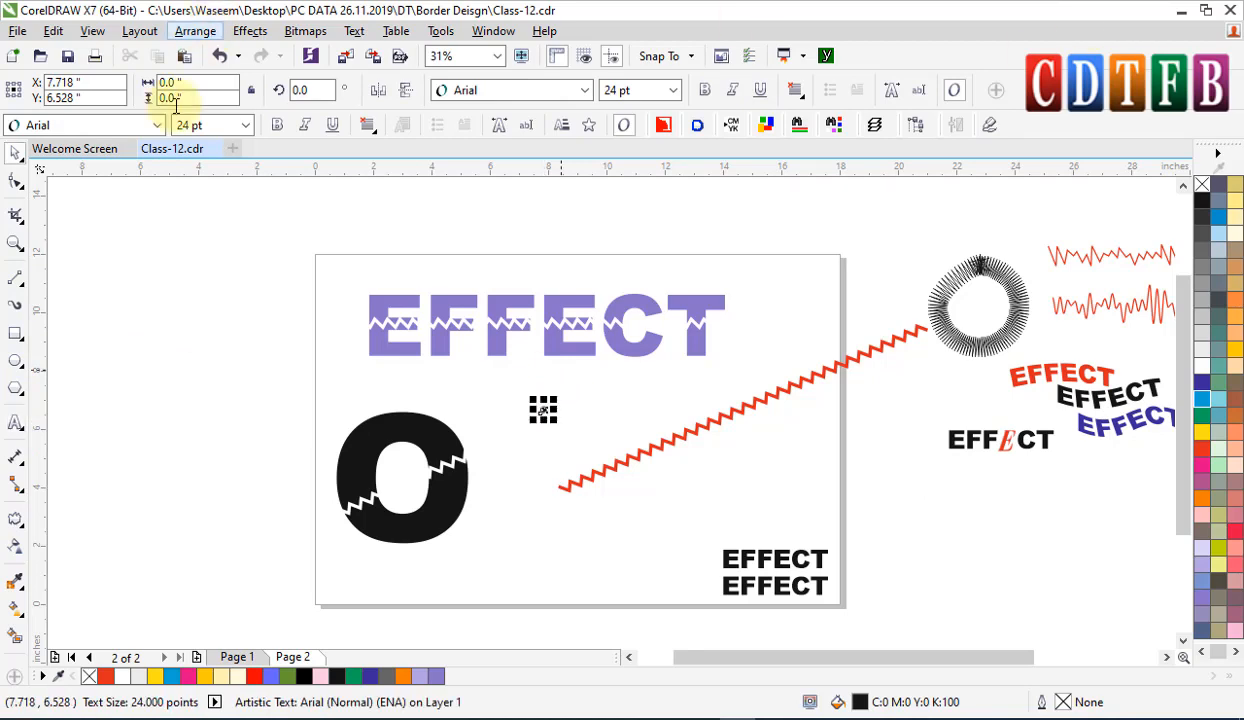
left_click(130, 125)
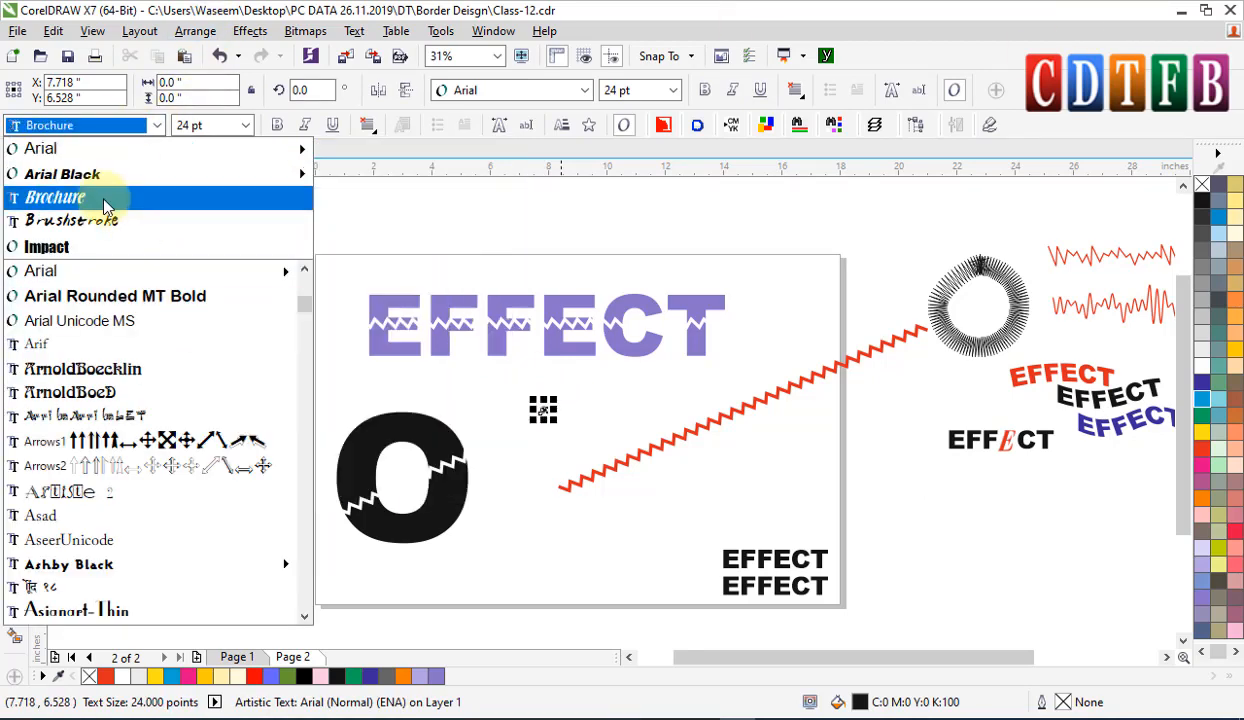
left_click(214, 172)
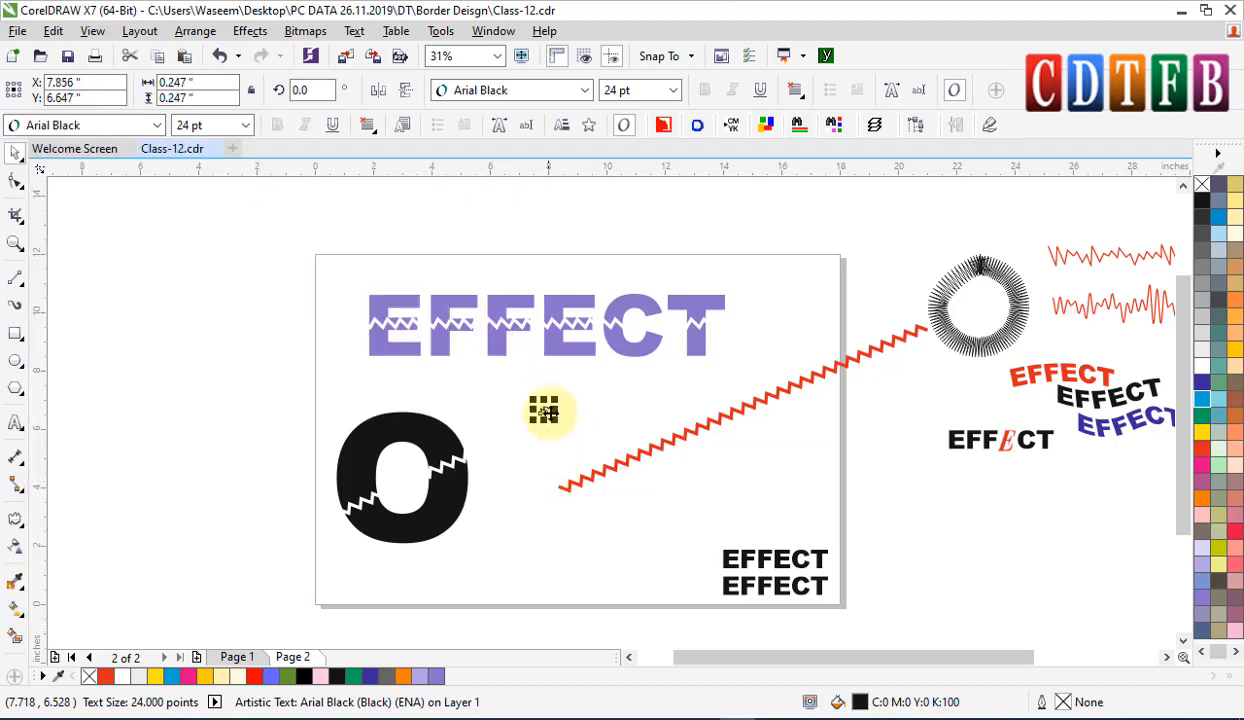
type("O")
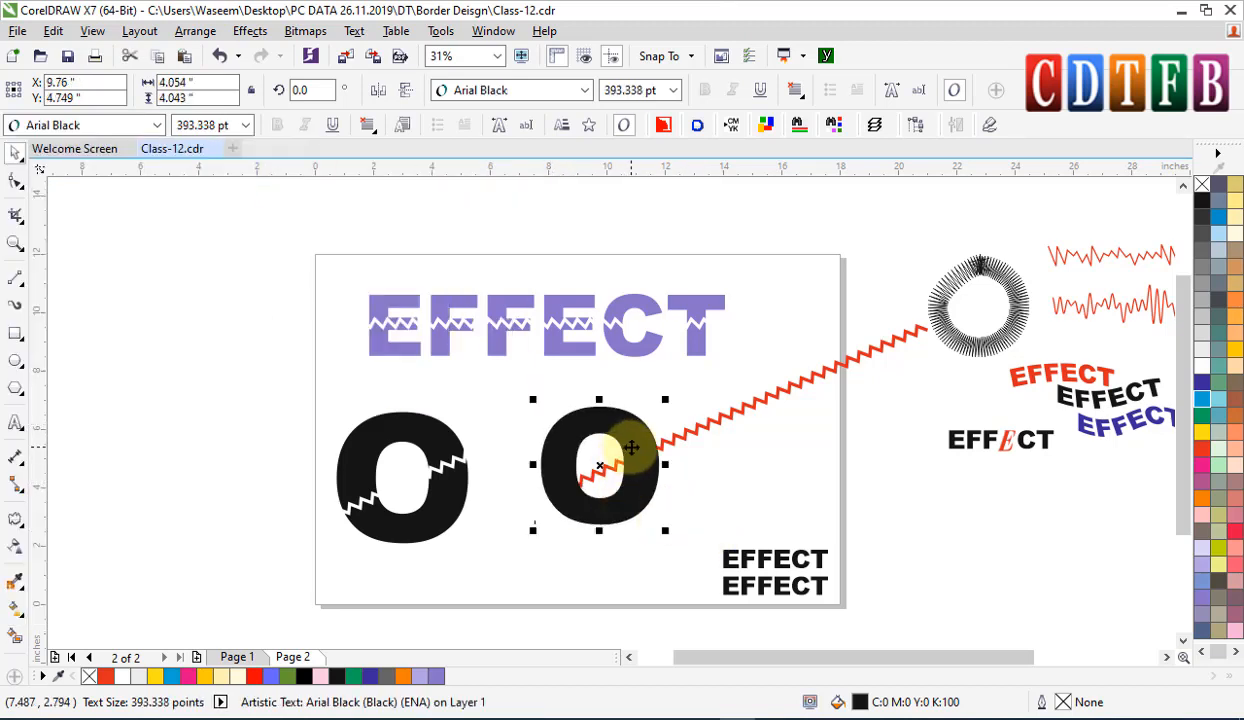
left_click_drag(642, 442, 621, 446)
- Set the zigzag line's rotation to 0 and place it horizontally across the right side of the second O
left_click_drag(722, 422, 748, 403)
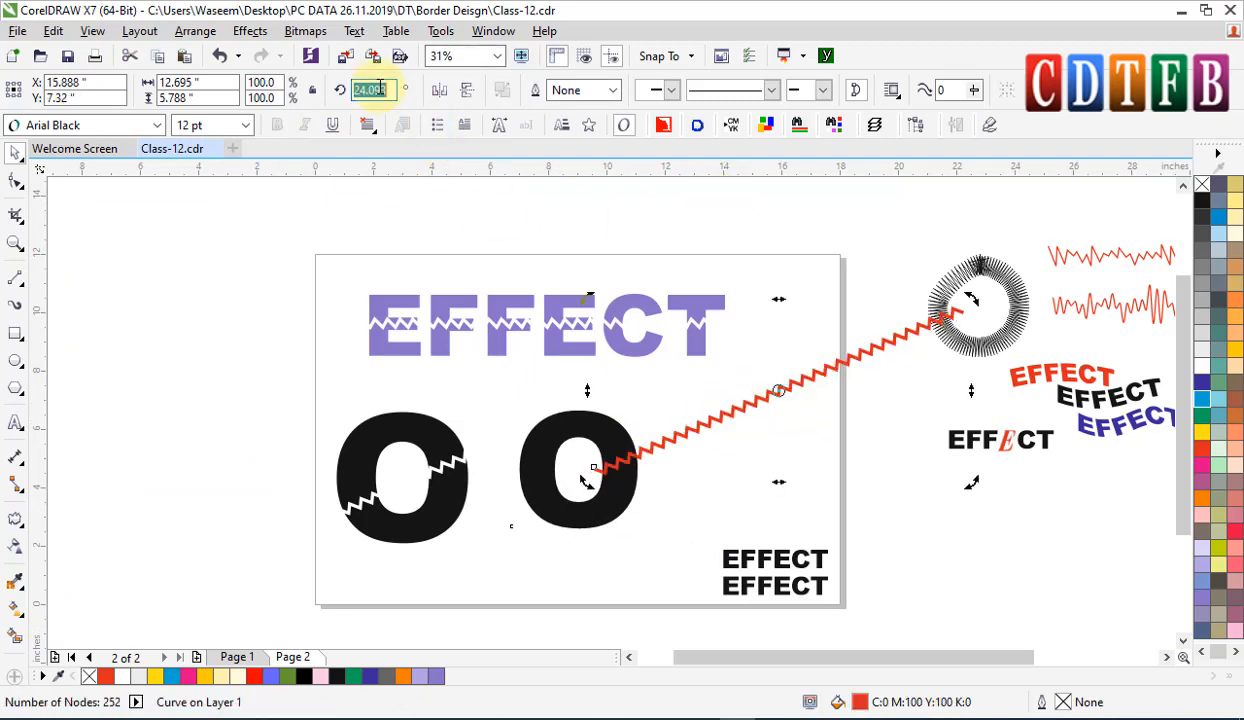
type("0")
key("Return")
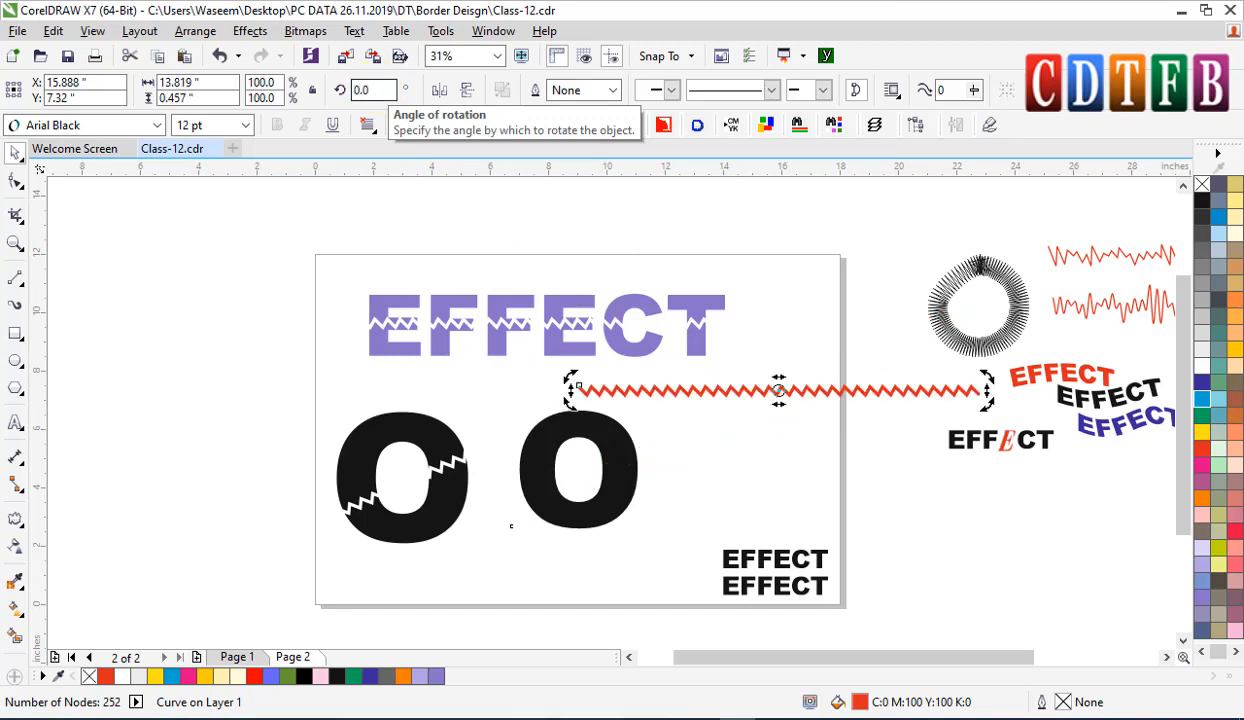
left_click_drag(751, 390, 757, 468)
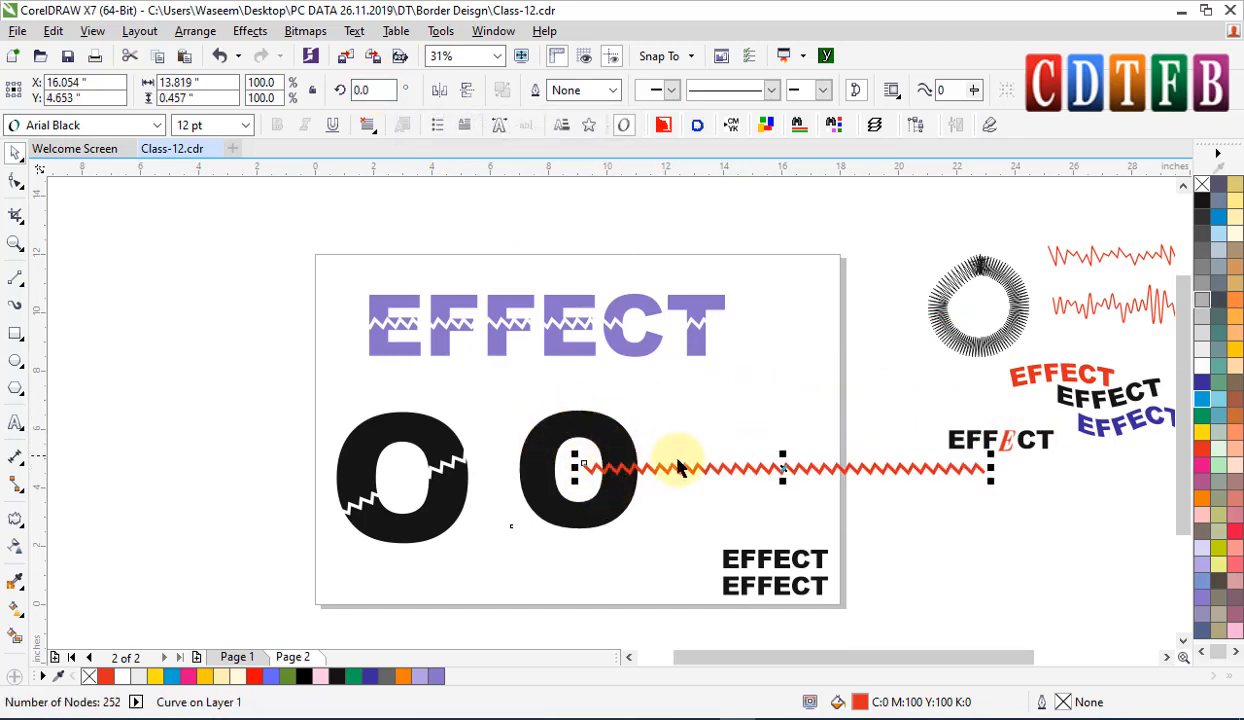
left_click_drag(671, 465, 666, 472)
left_click(605, 439, "shift")
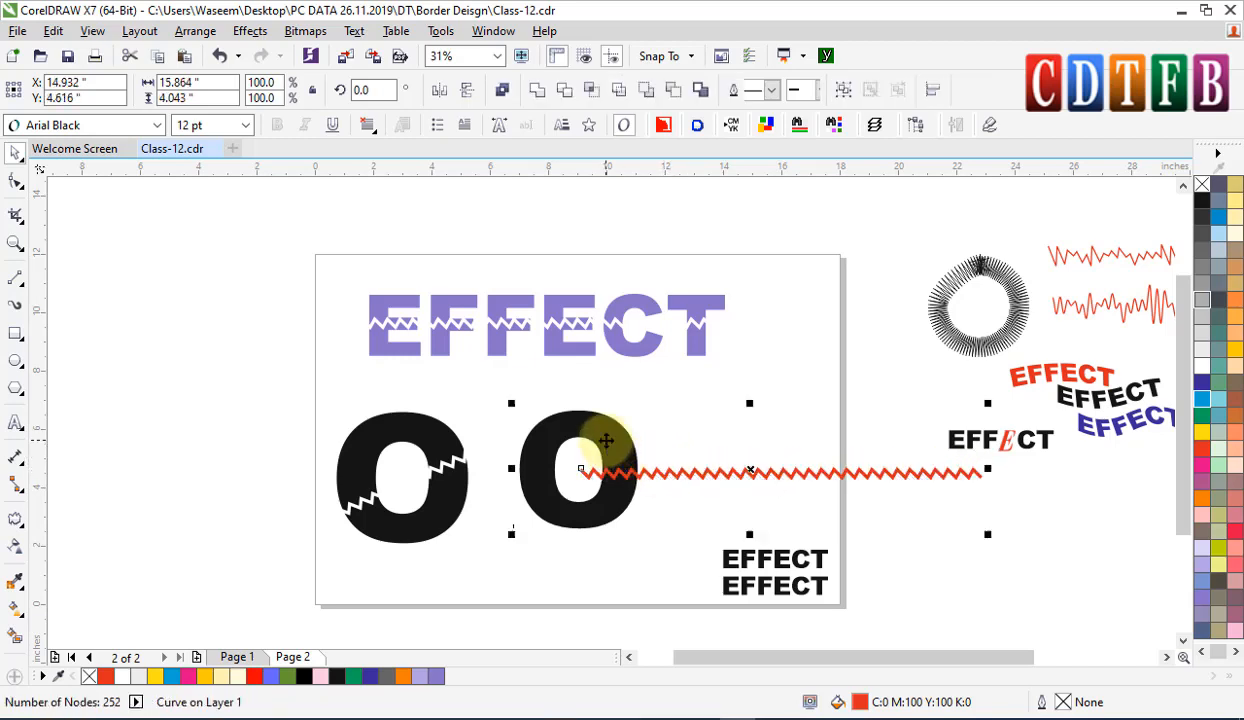
- Rotate the zigzag line to about 337° so it slopes downward from inside the second O
left_click(782, 473)
left_click(965, 470)
left_click_drag(984, 483, 966, 538)
left_click_drag(751, 458, 725, 543)
- Trim the right side of the second O with the sloping zigzag line, and move the line away
left_click(616, 478, "shift")
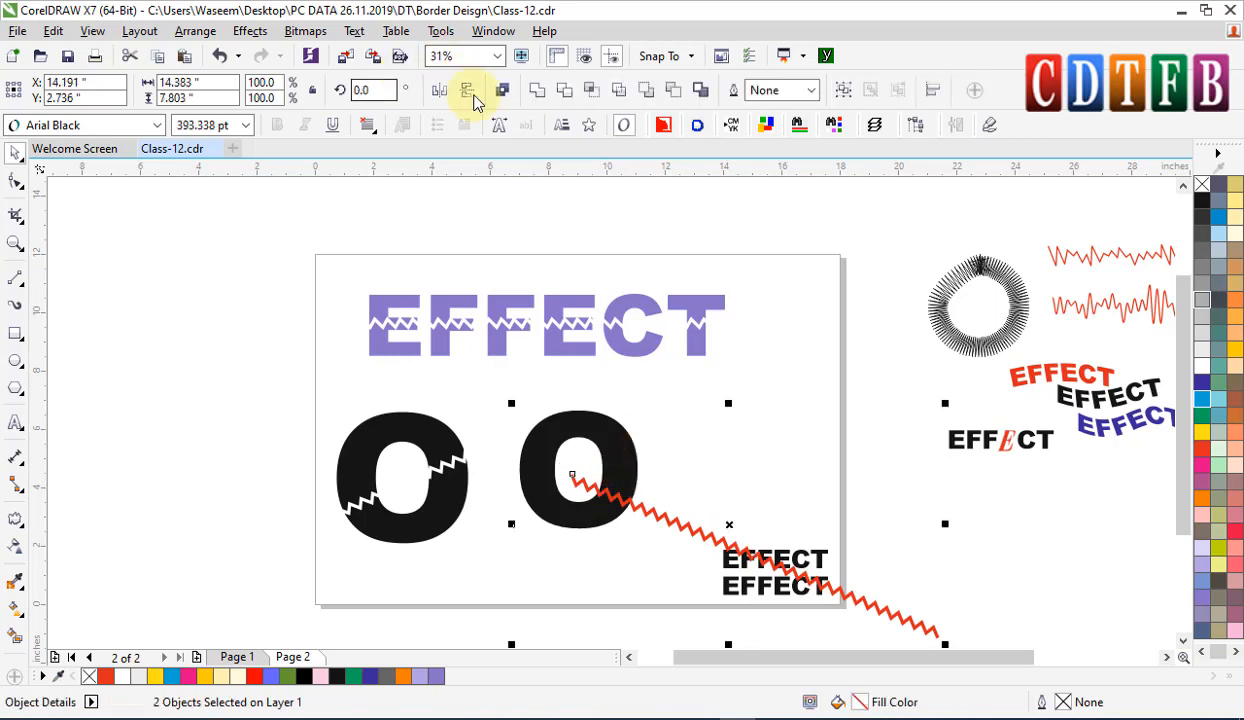
left_click(562, 94)
left_click(818, 399)
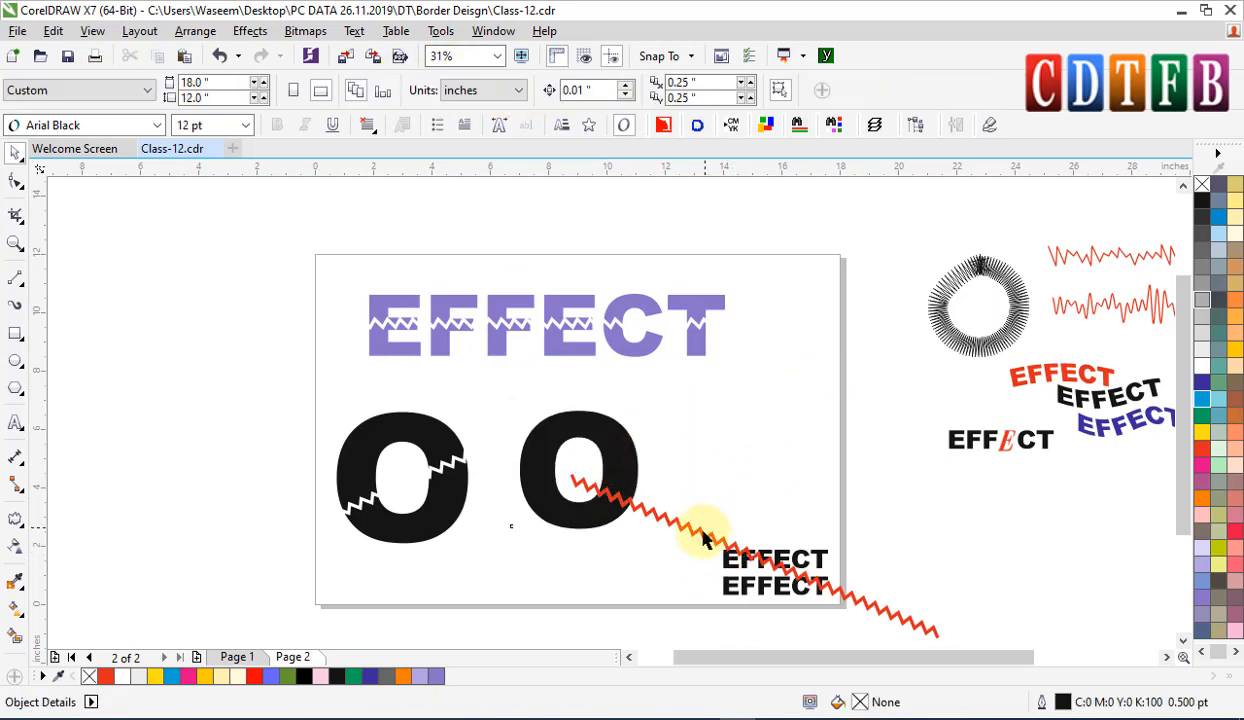
left_click_drag(703, 528, 830, 357)
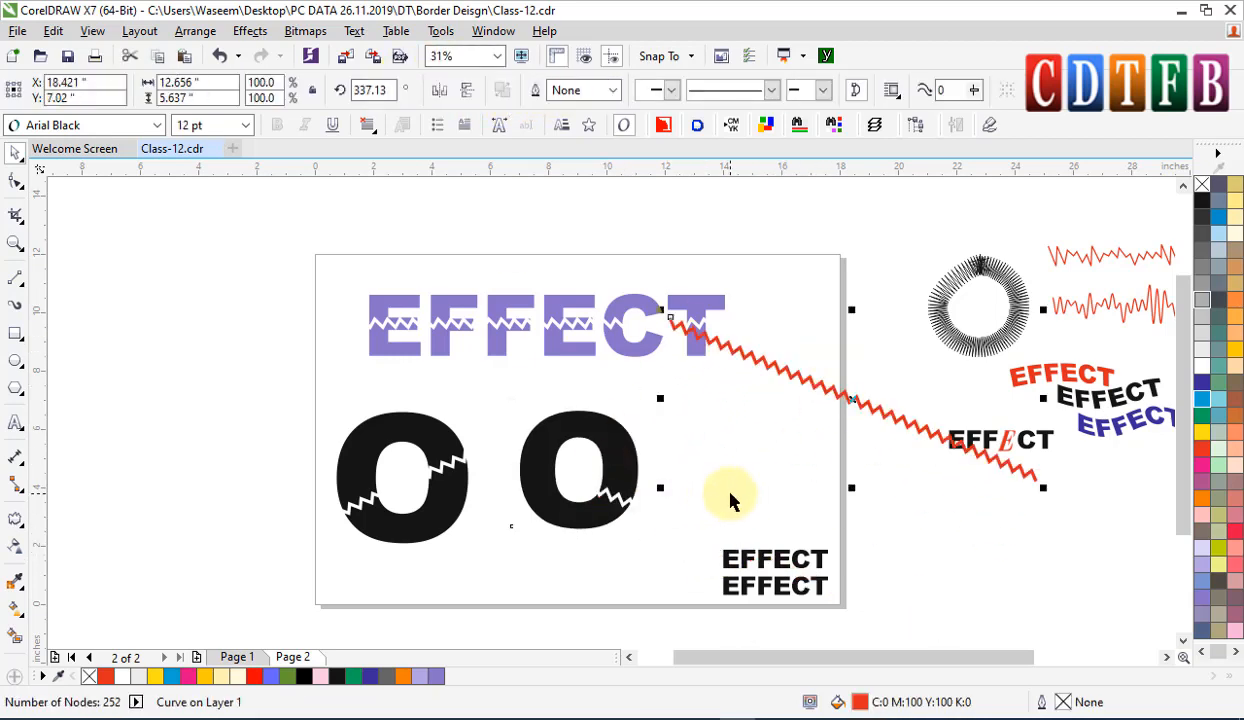
- Undo the trim of the second O and delete the red zigzag line
key("ctrl+z")
key("Delete")
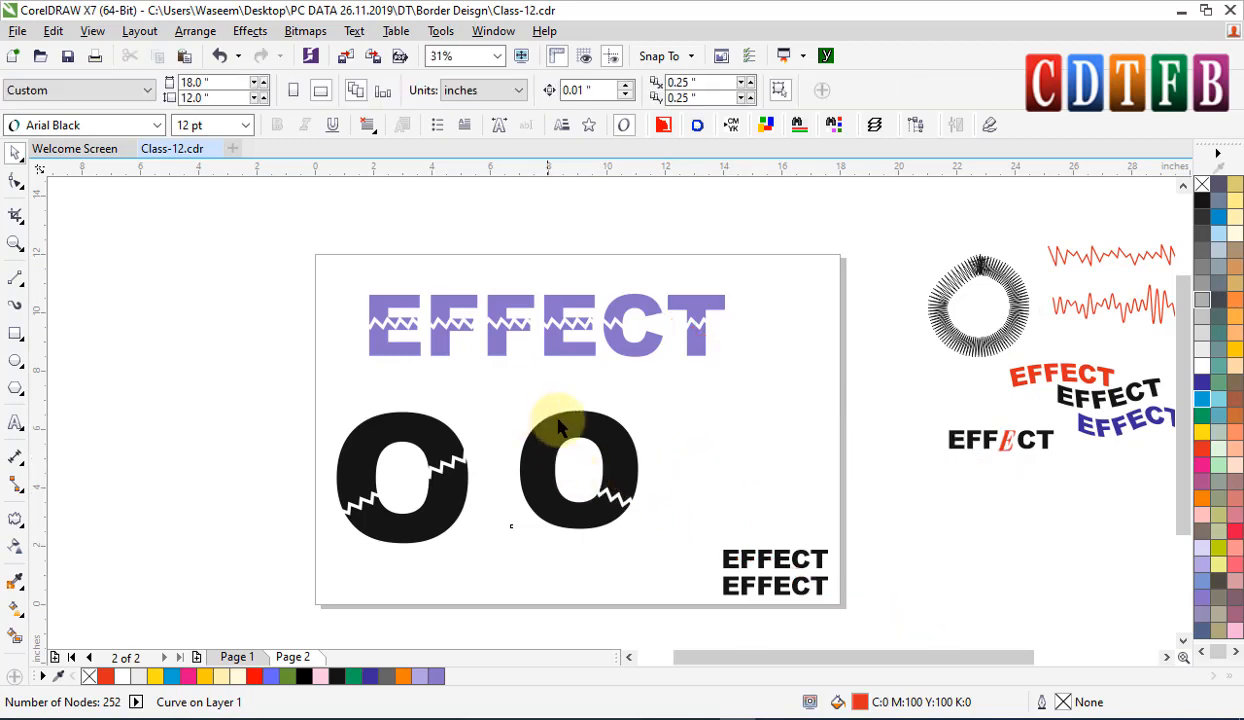
key("ctrl+z")
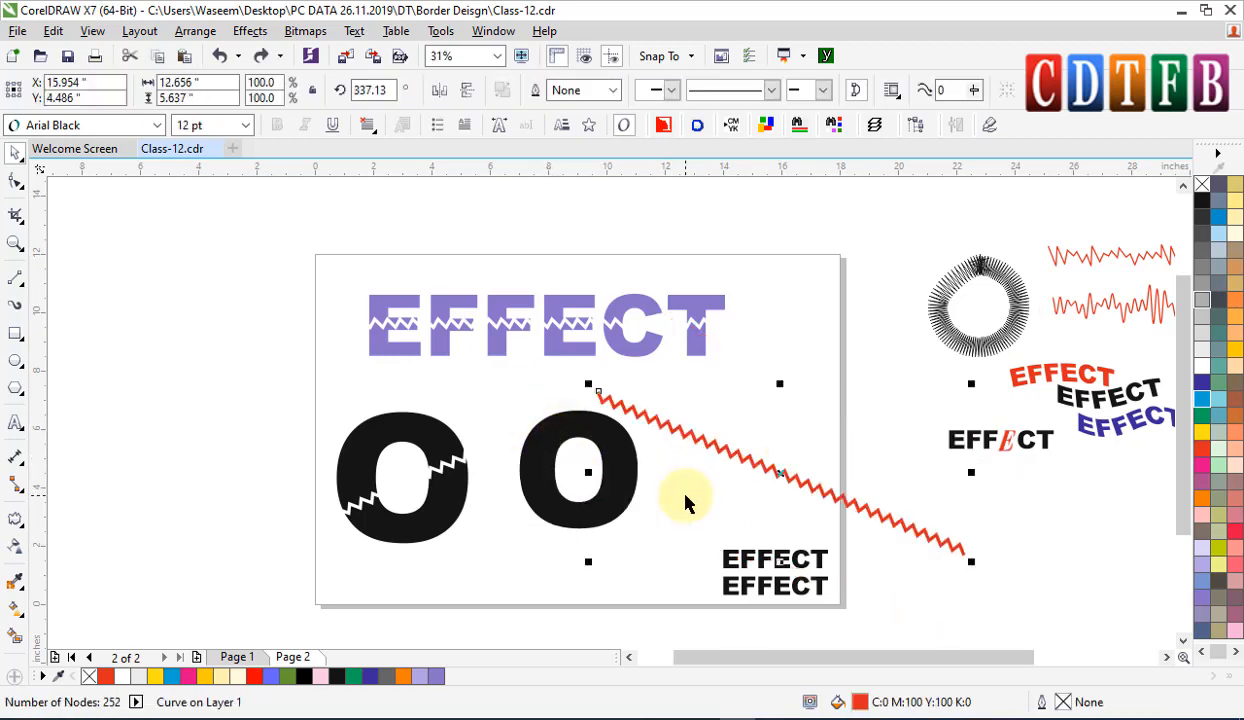
left_click(726, 384)
left_click(715, 446)
key("Delete")
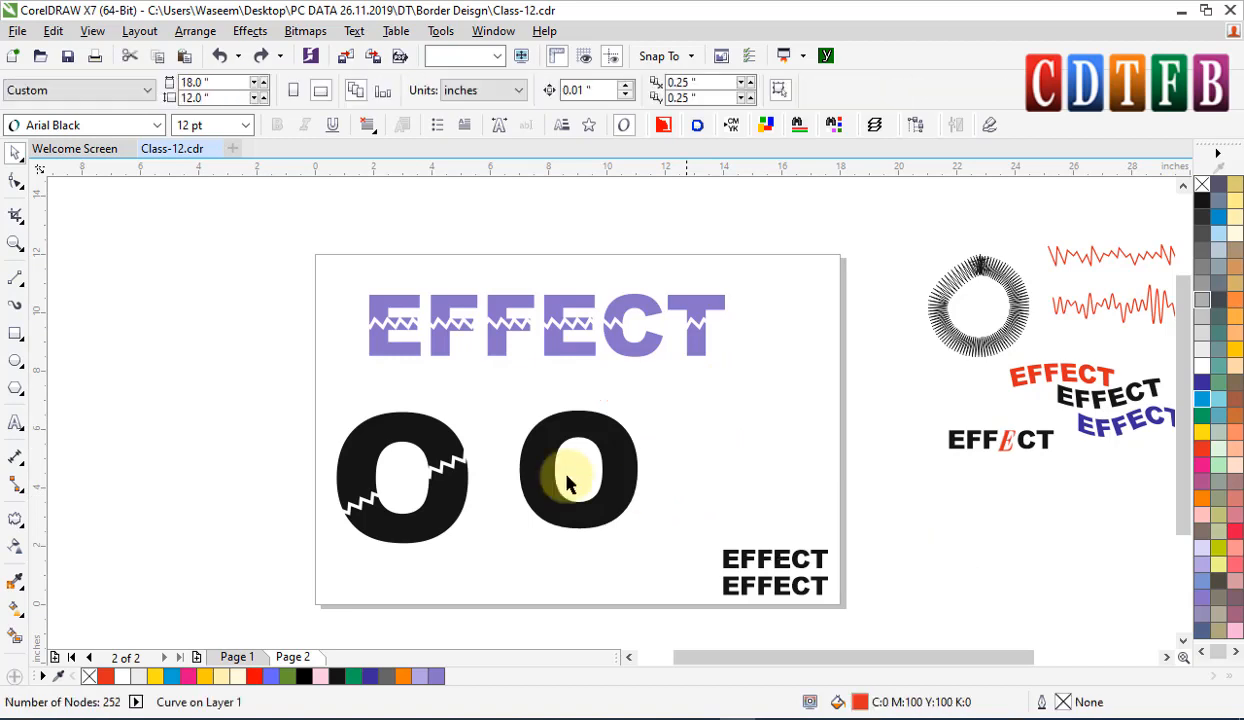
- Draw a circle about 2.9 inches in diameter inside the second O and give it a white outline
key("z")
left_click(502, 386)
left_click(14, 358)
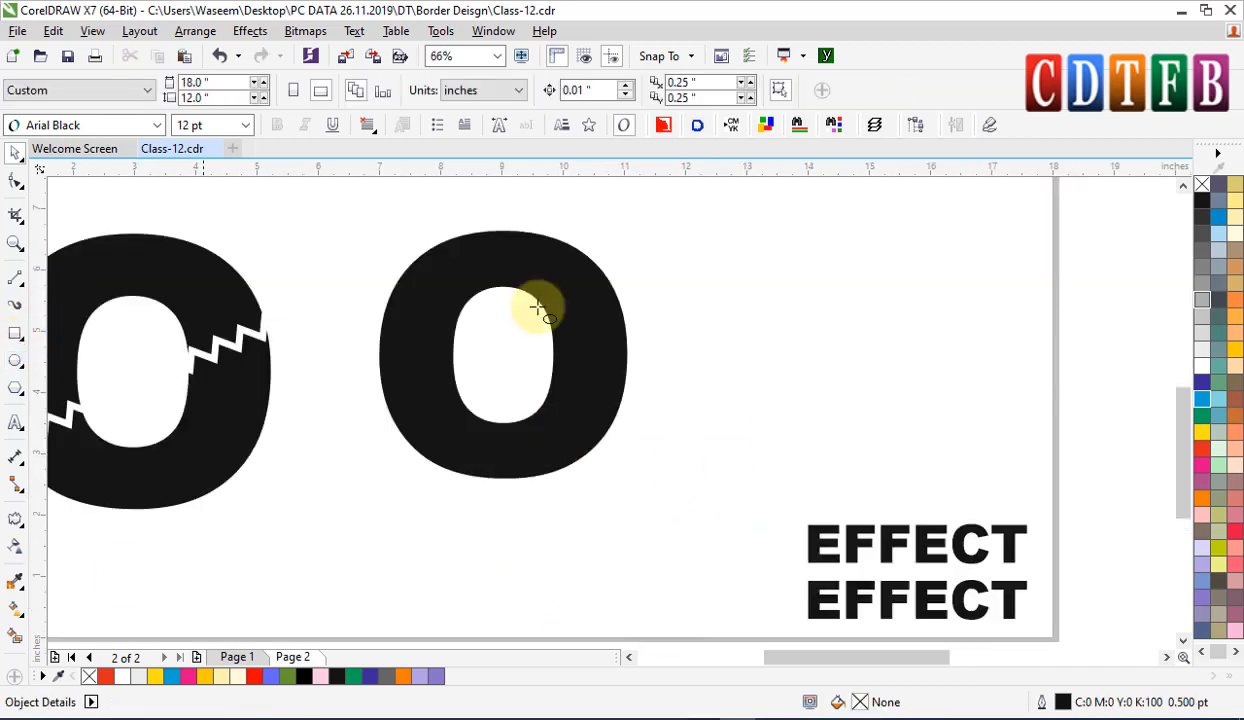
left_click_drag(413, 271, 597, 455)
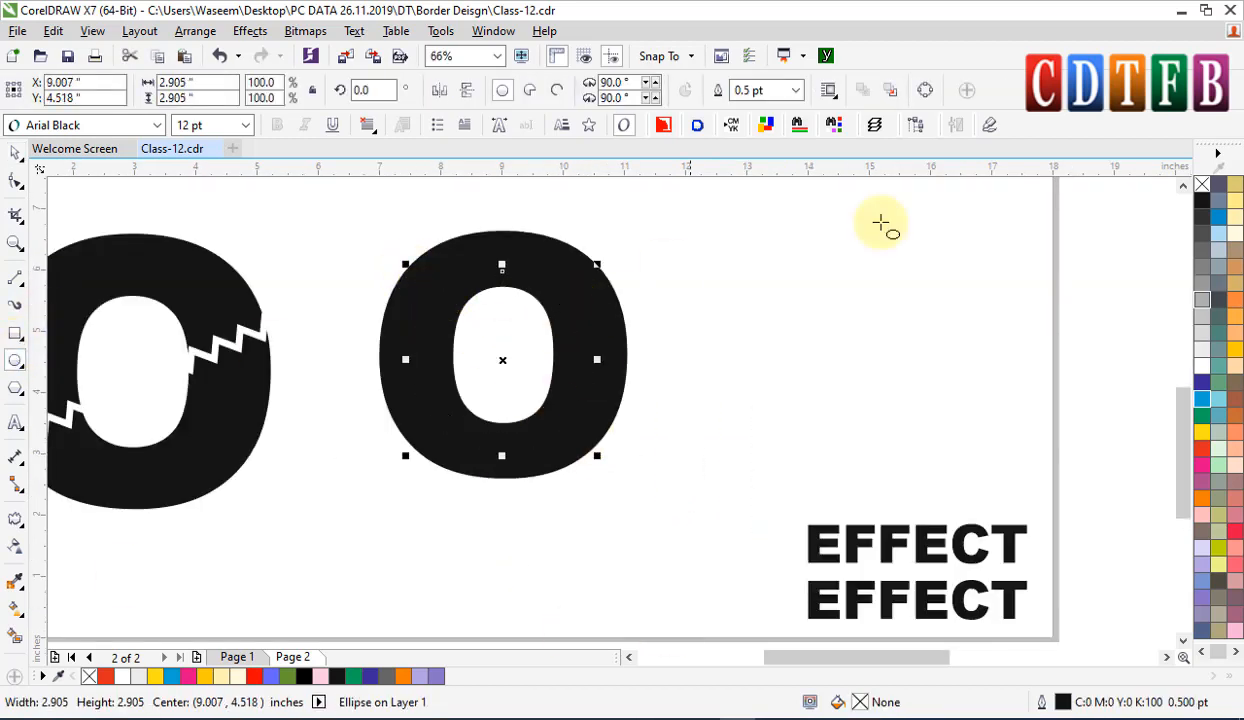
right_click(1201, 365)
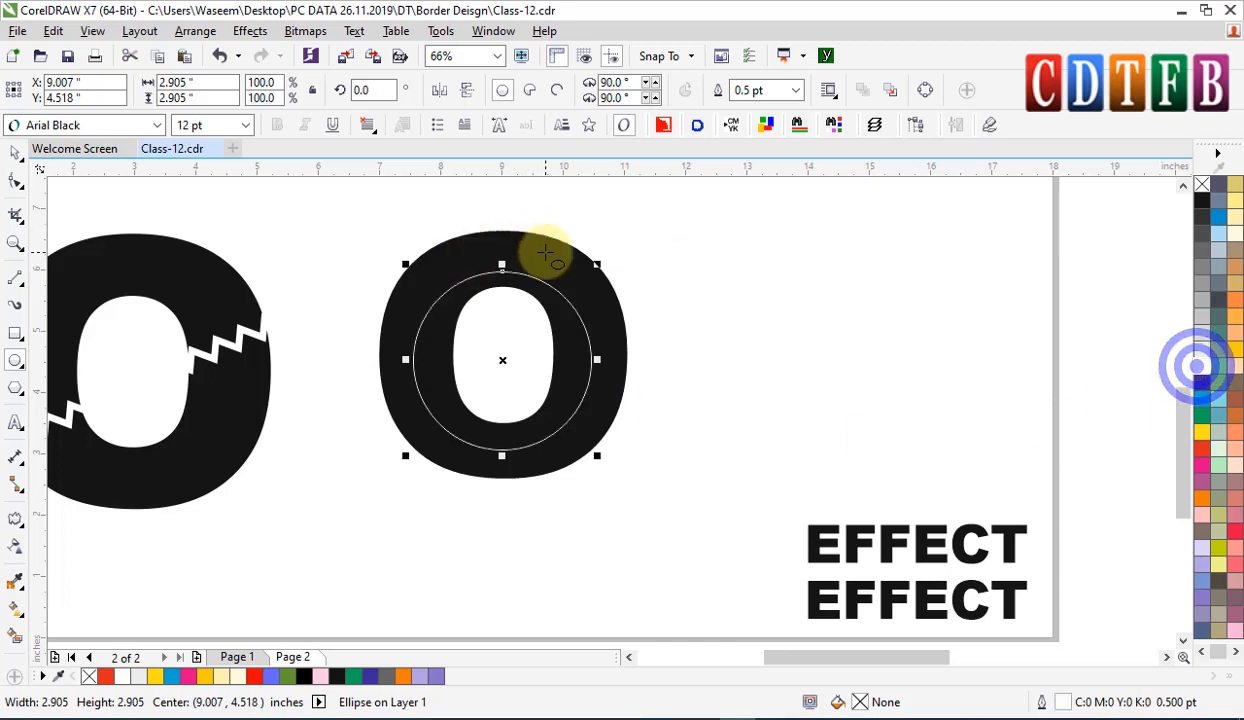
- Align the white circle to the horizontal and vertical centre of the second O
left_click(553, 256, "shift")
key("c")
key("e")
key("space")
key("Escape")
left_click(520, 268)
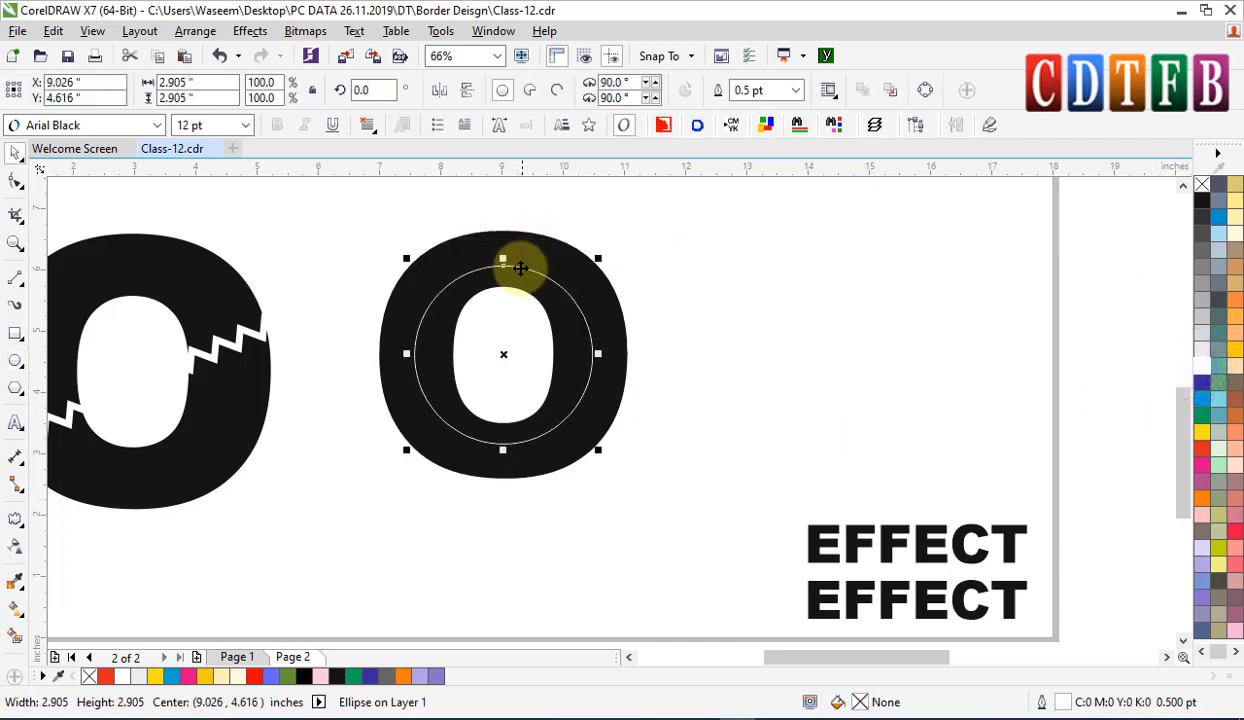
- Resize the circle about its centre into an ellipse about 3.03 inches wide and 3.22 inches high
left_click_drag(503, 258, 504, 240)
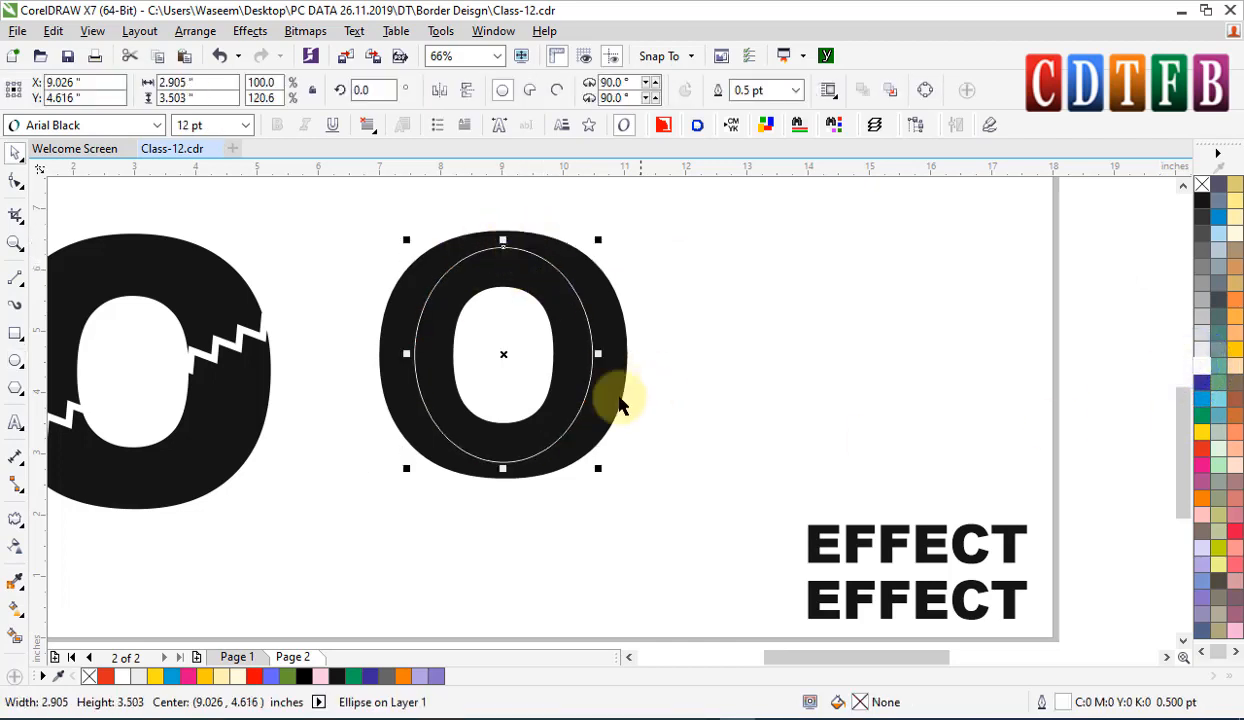
left_click_drag(601, 352, 603, 350)
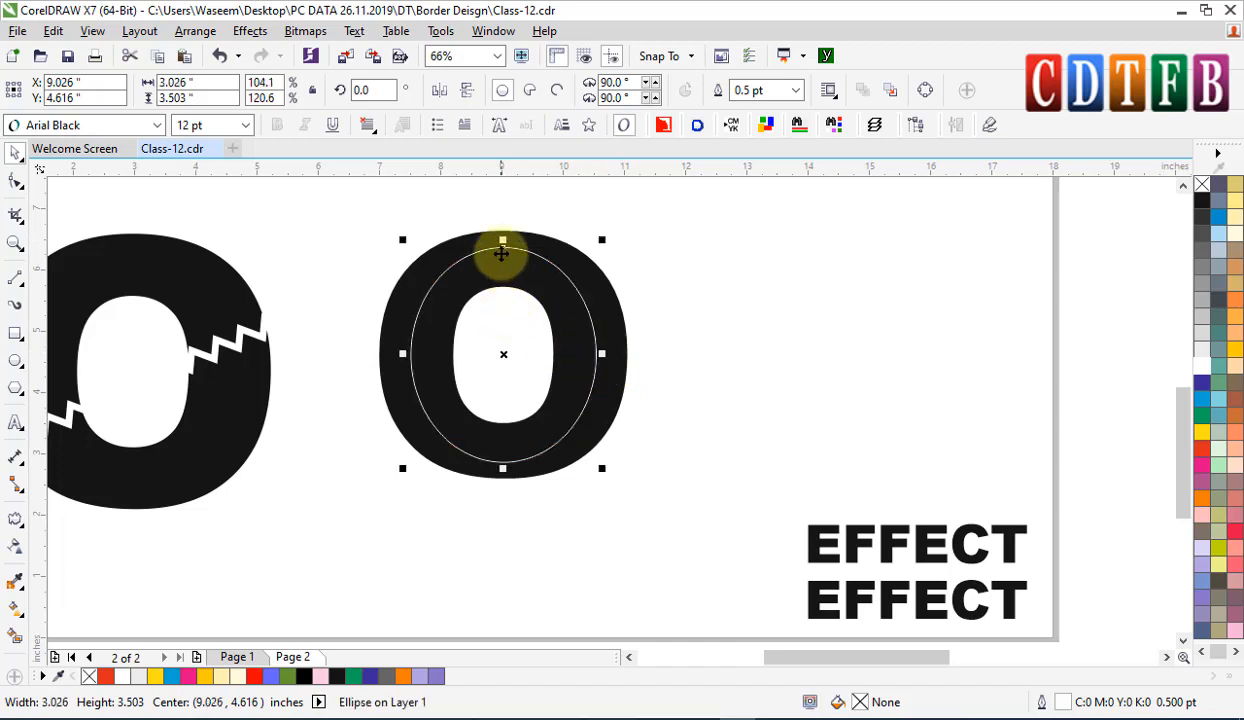
left_click_drag(505, 242, 503, 250)
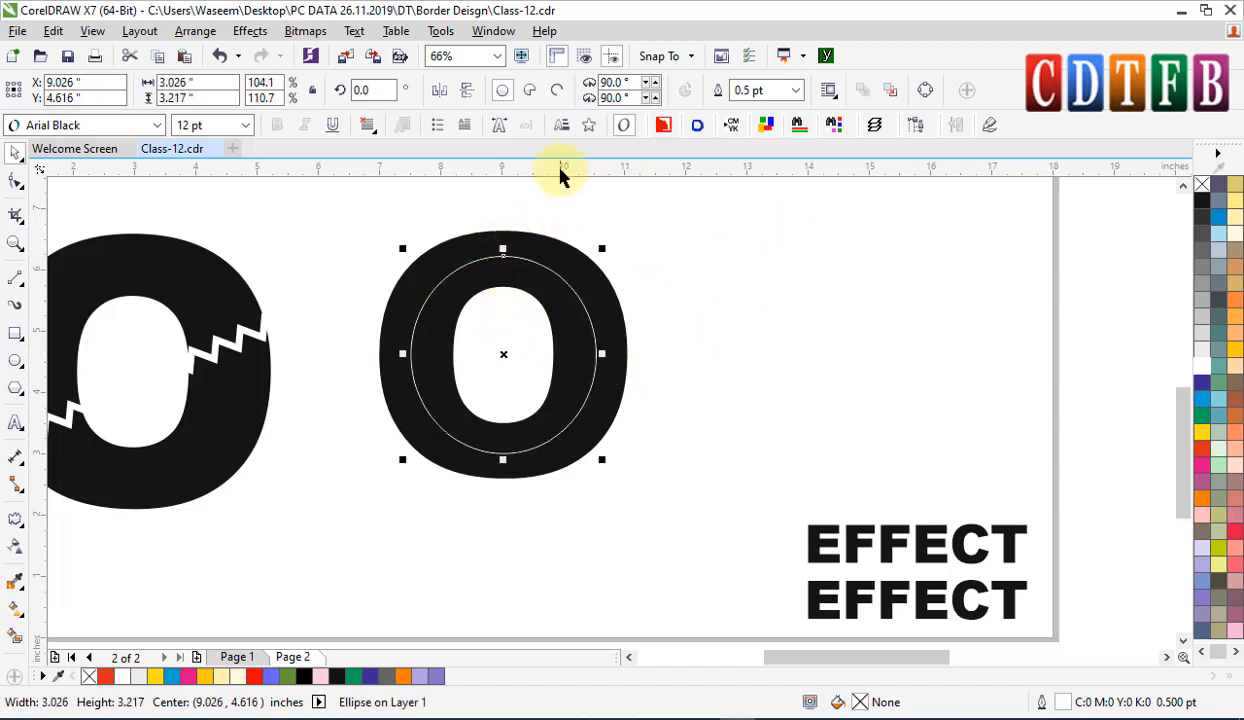
- Try a zipper distortion on the ellipse, with a frequency of 6 and an amplitude of 2
left_click(16, 520)
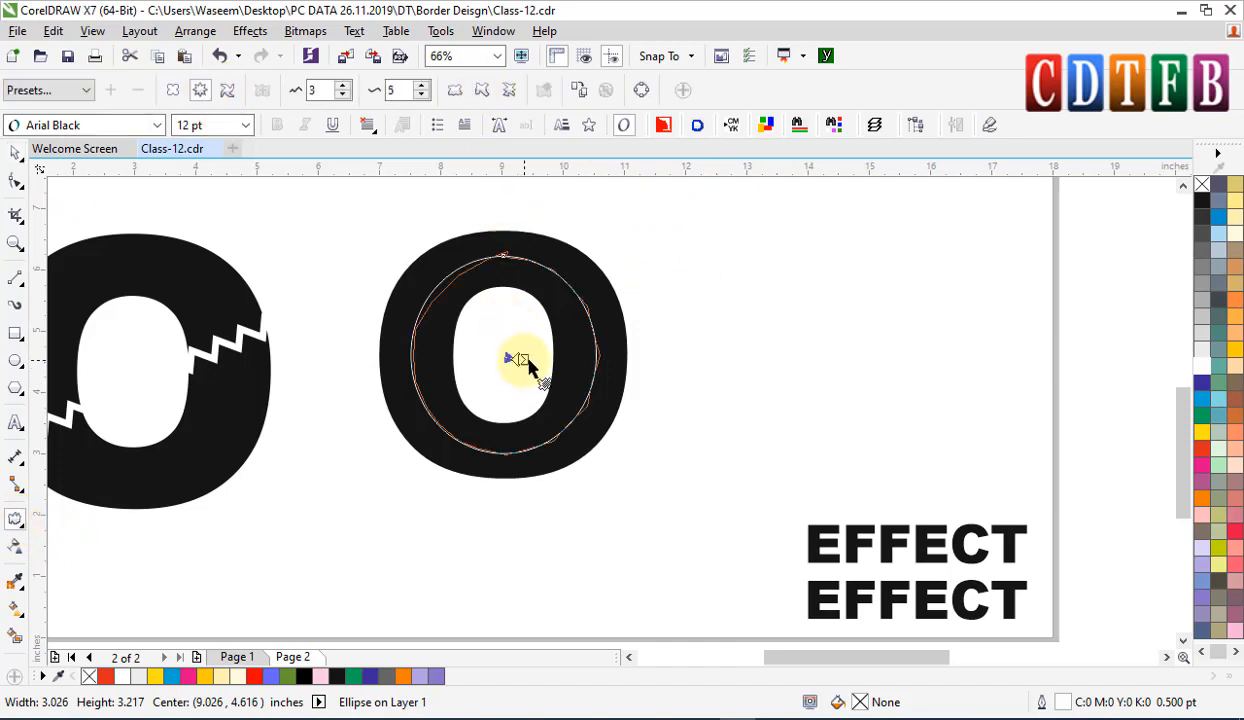
left_click_drag(527, 360, 528, 359)
key("ctrl+z")
left_click(404, 89)
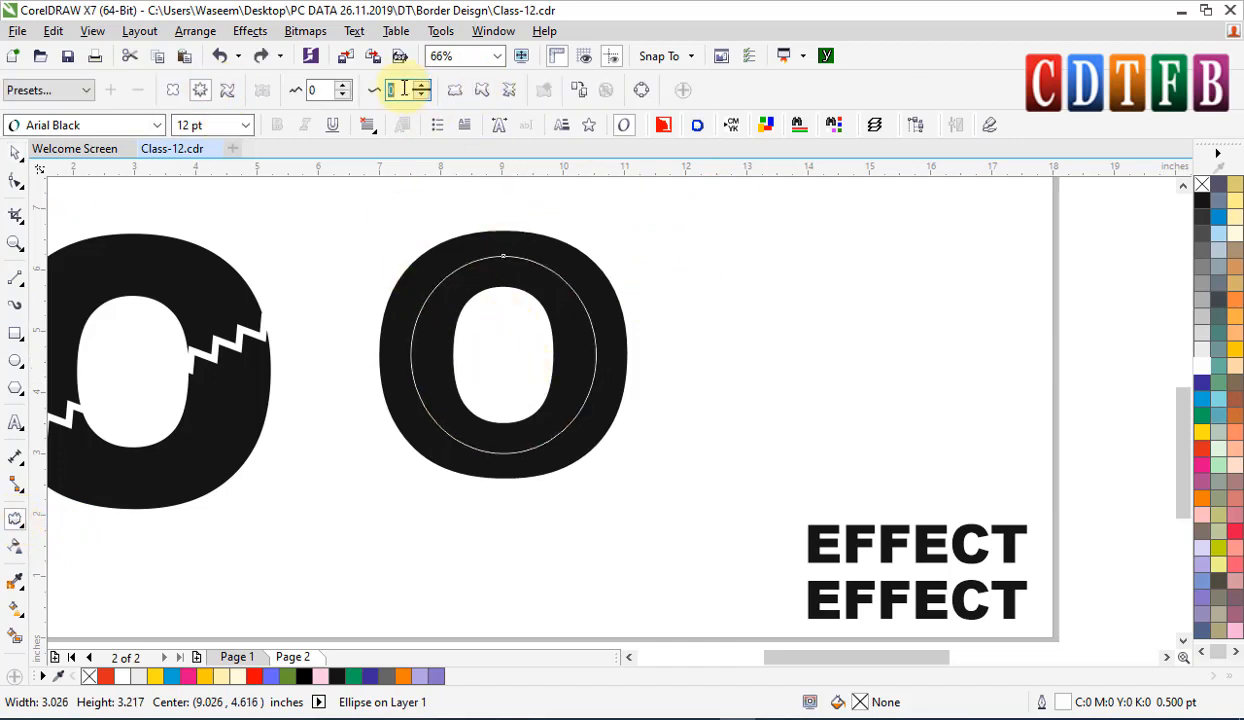
key("Return")
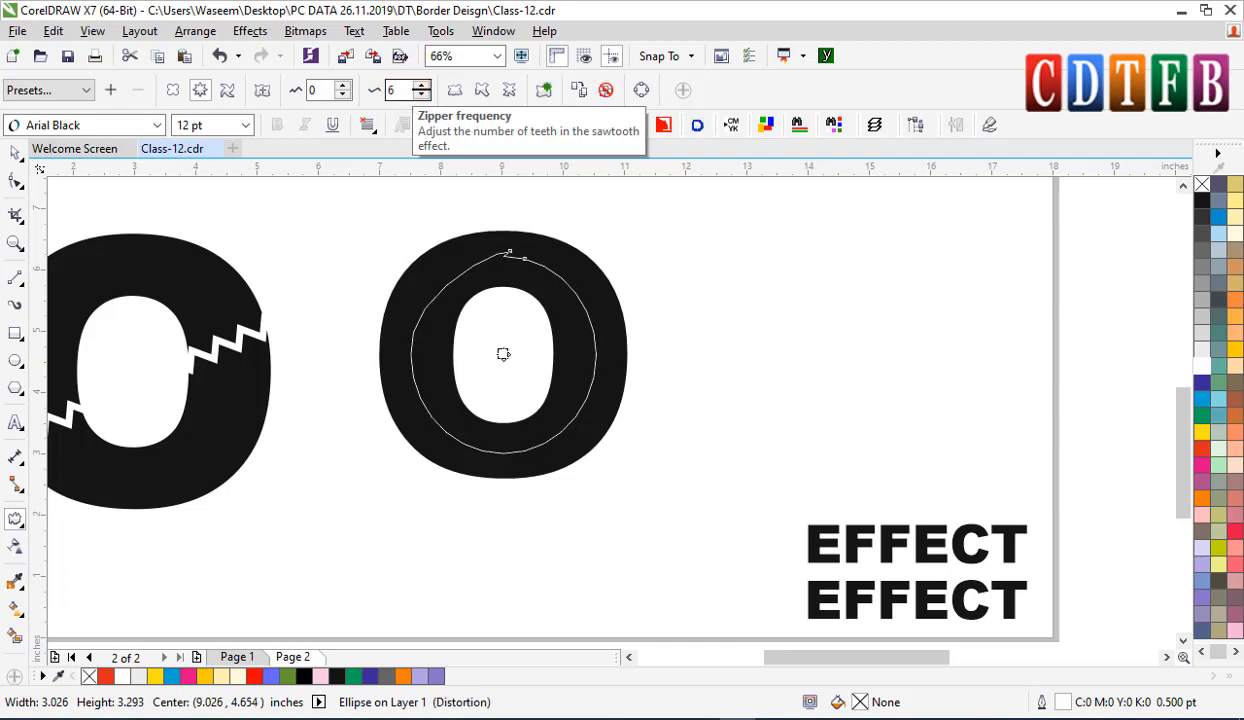
left_click(342, 85)
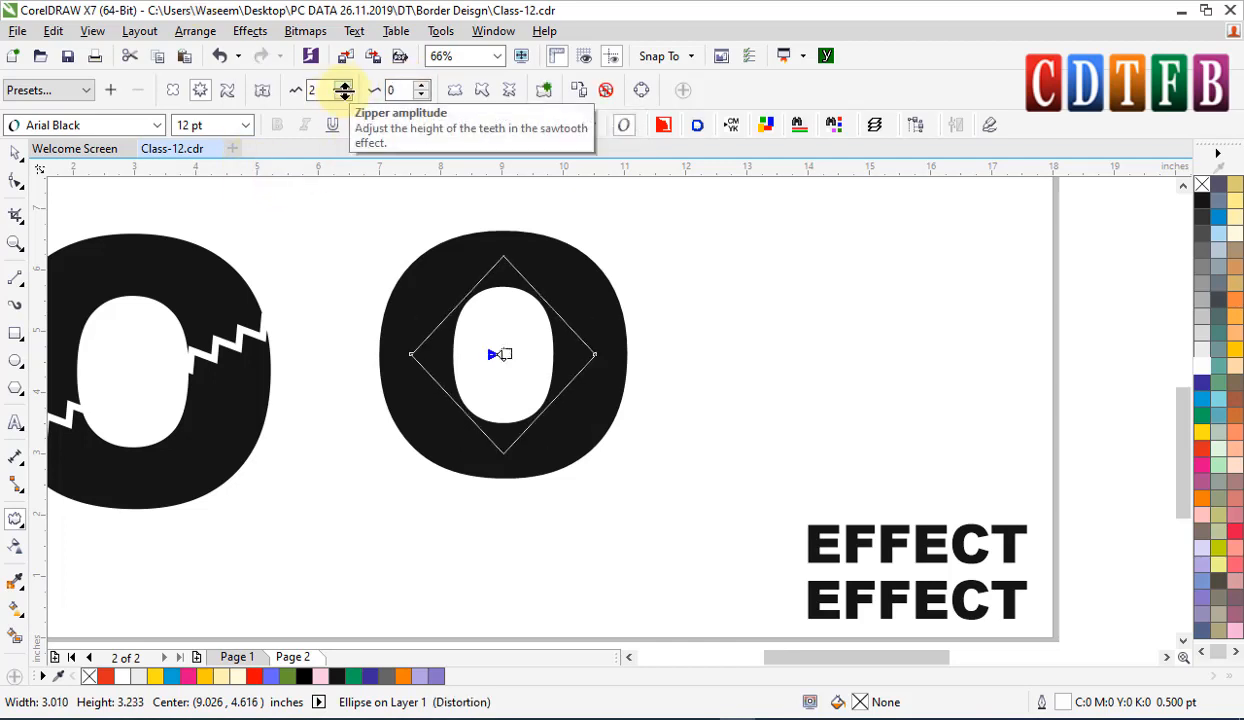
left_click(341, 99)
key("space")
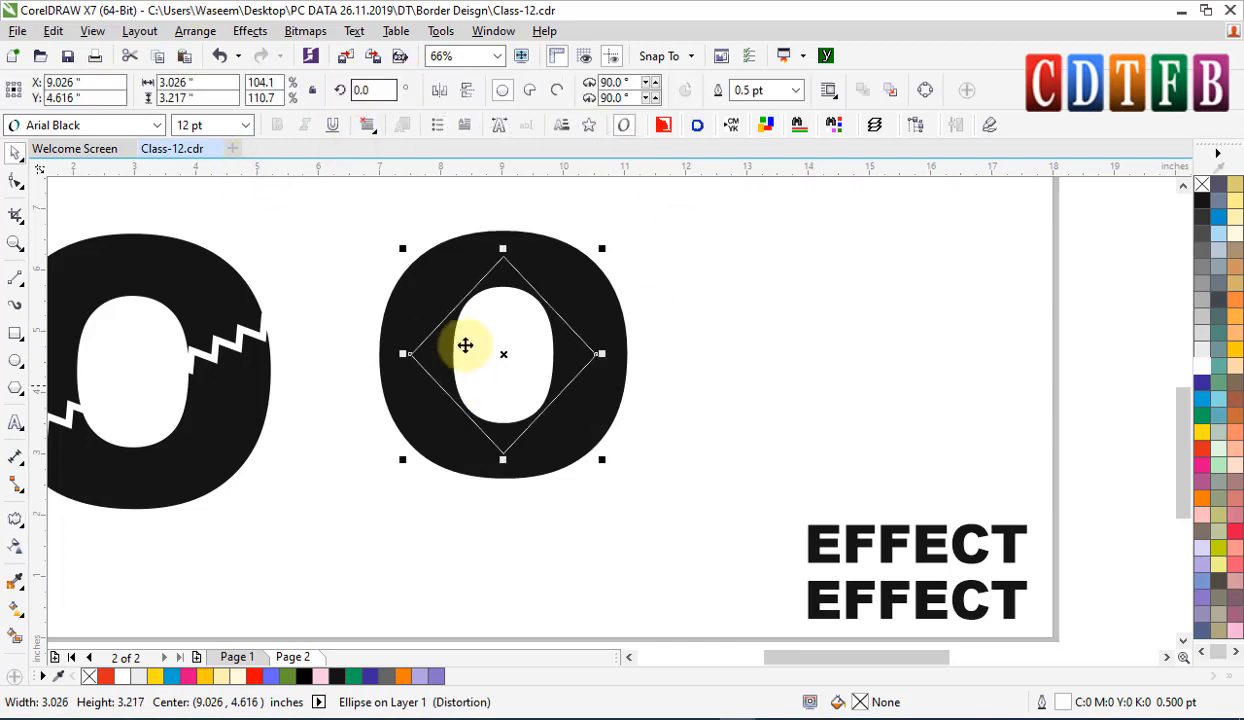
- Undo the zipper distortion and the earlier edits to the ellipse, back to the plain second O
left_click(541, 299)
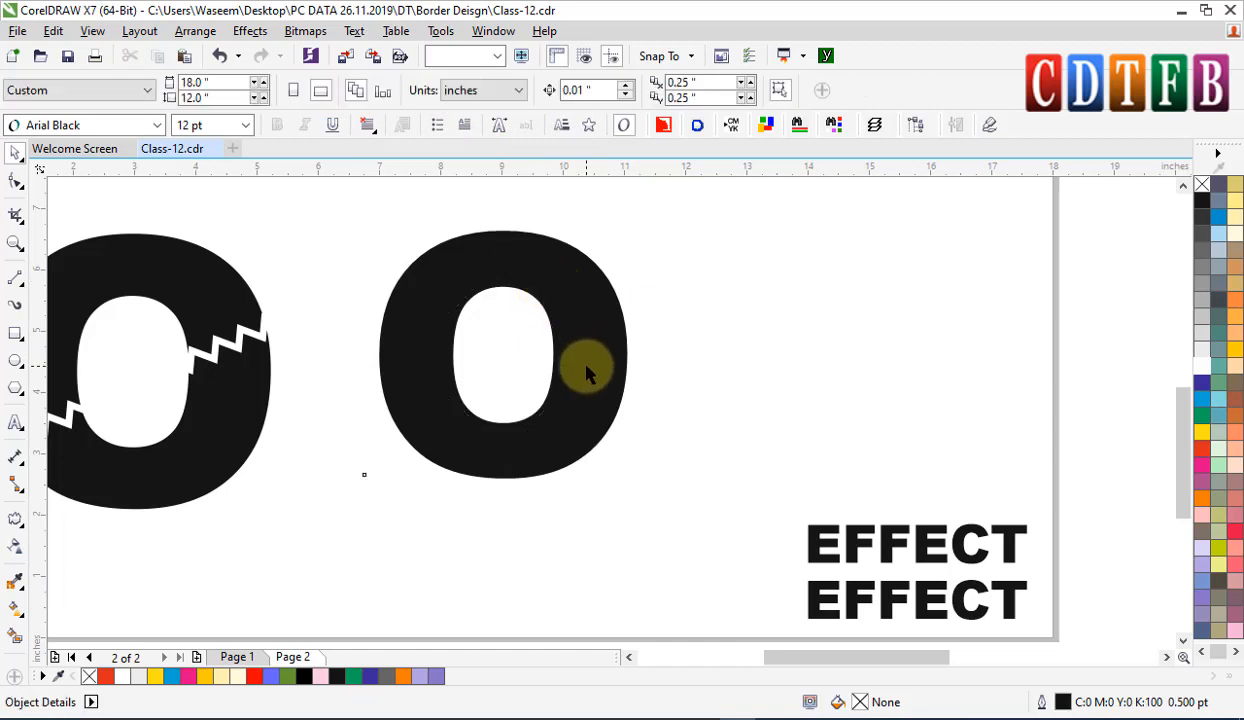
left_click(389, 375)
scroll(388, 378, "down", 2)
left_click(389, 373, "alt")
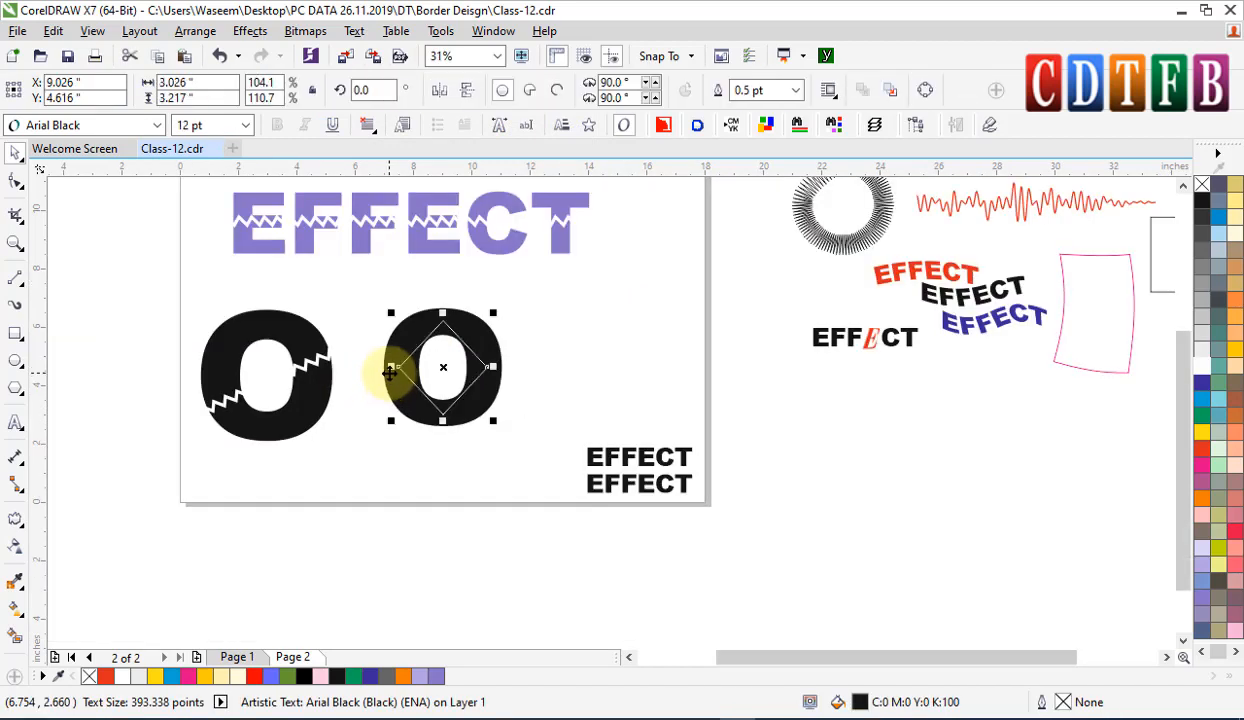
left_click(391, 376, "shift")
key("ctrl+z")
key("ctrl+z")
key("ctrl+z")
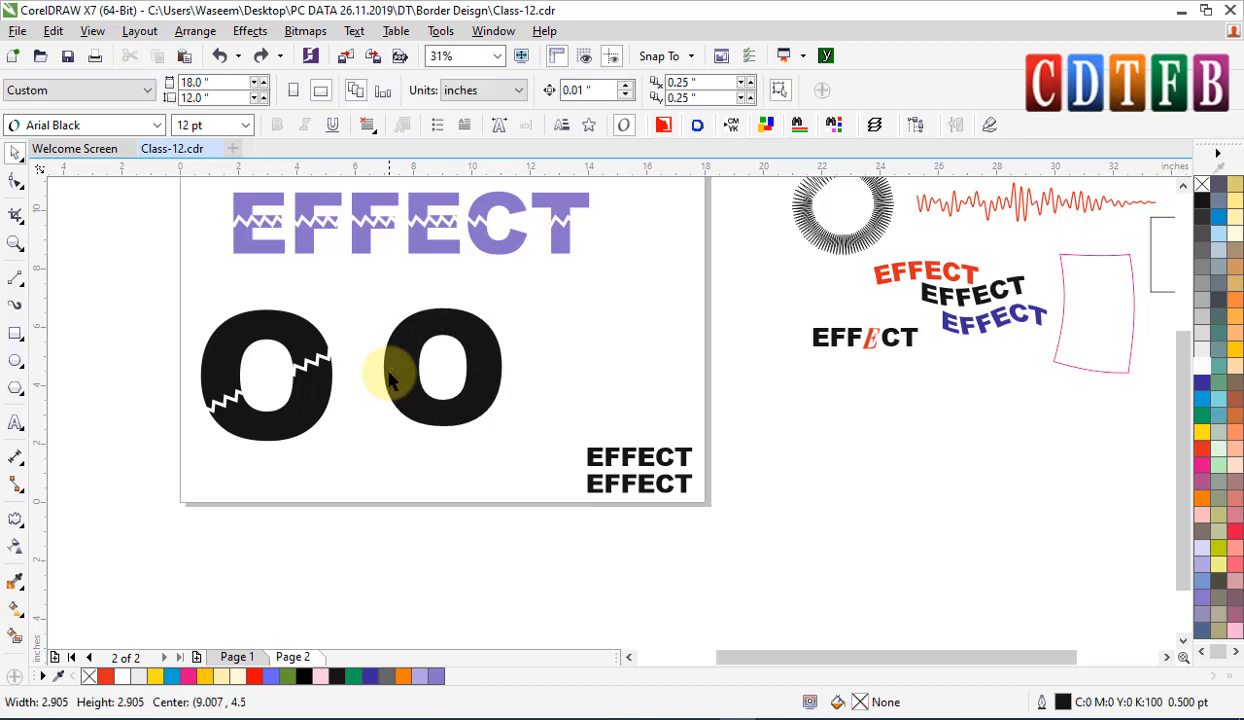
- Restore the red zigzag line, rotate it to about 329.2 degrees and place it running diagonally from the second O's centre
key("ctrl+z")
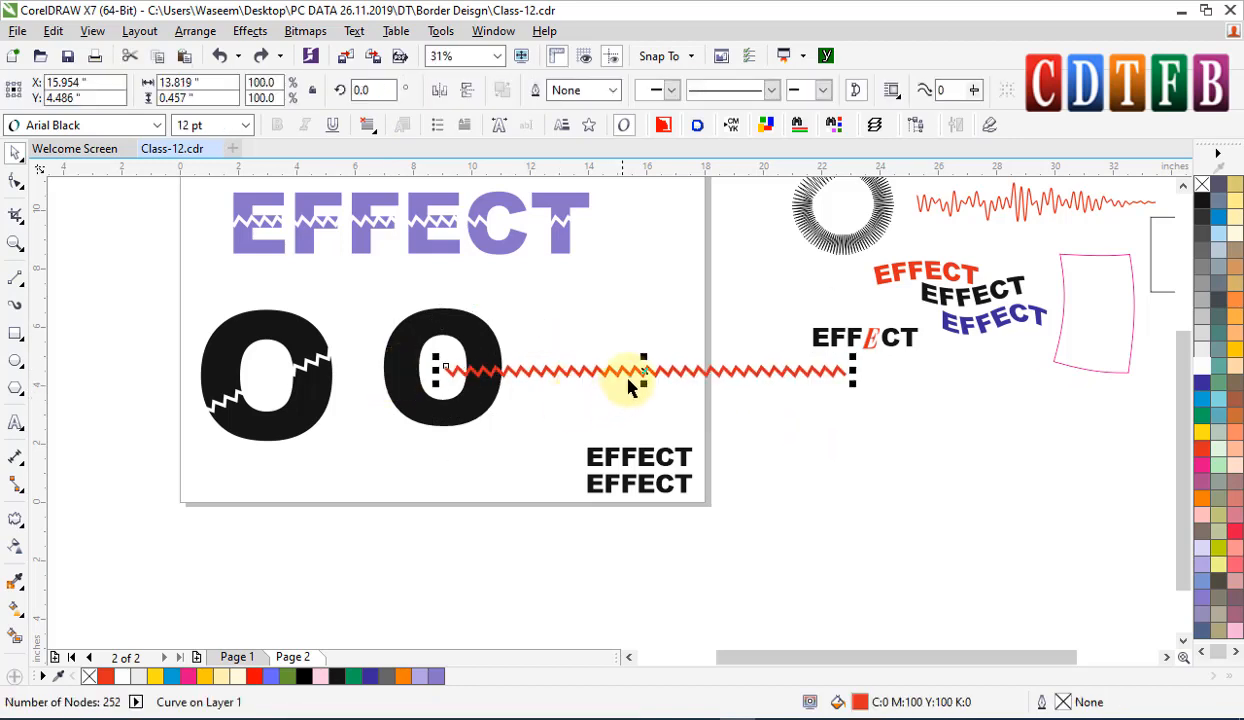
left_click(640, 383)
left_click(641, 374)
left_click(641, 374)
left_click_drag(847, 356, 810, 462)
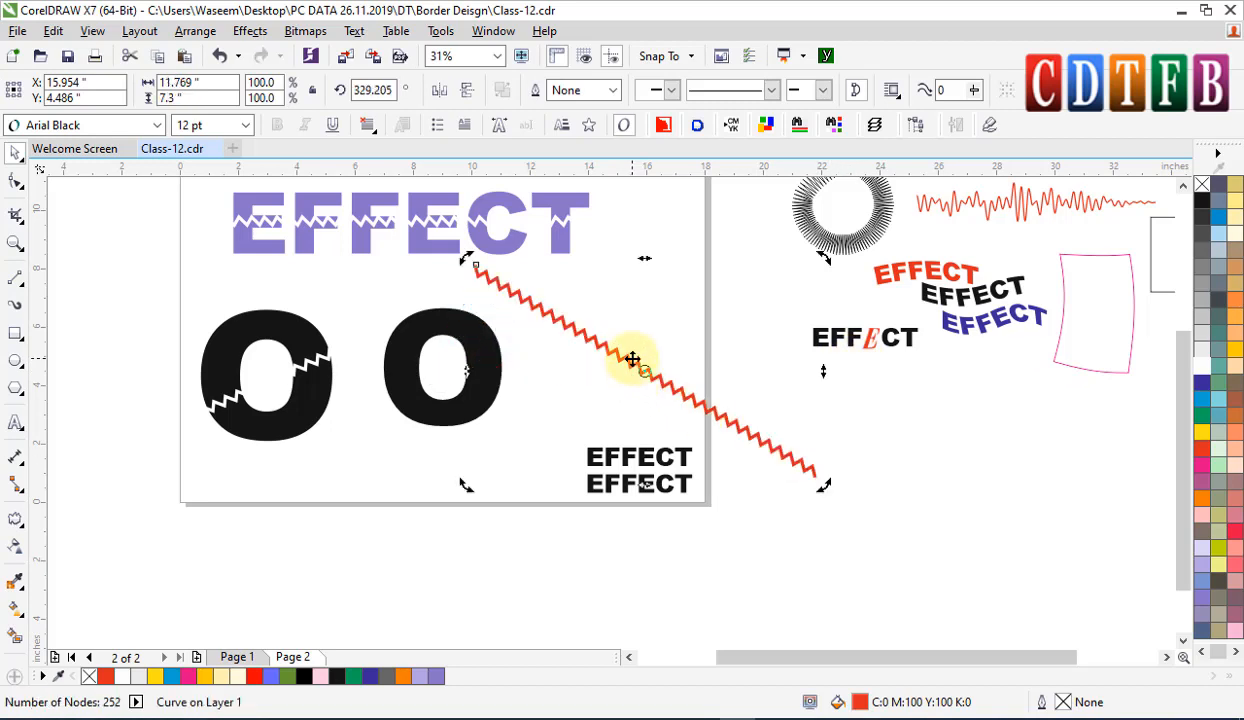
left_click_drag(633, 358, 432, 362)
- Trim the second O with the diagonal zigzag line and delete the line
left_click(430, 312, "shift")
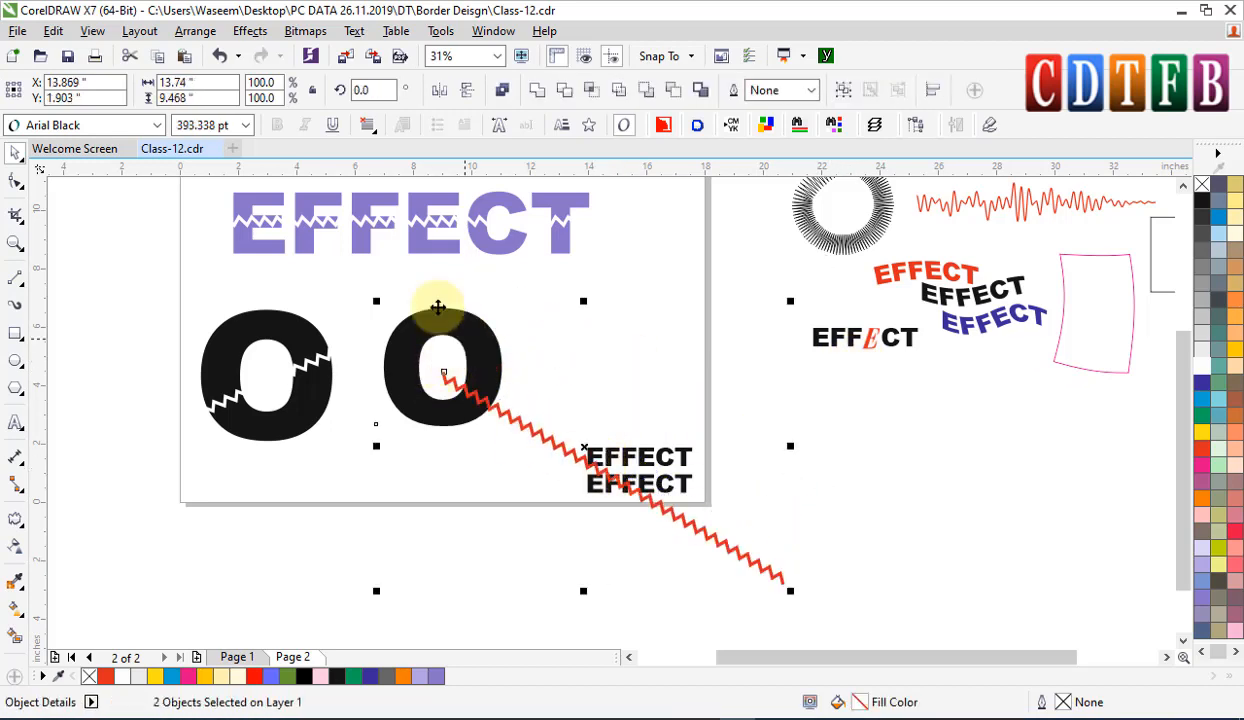
left_click(561, 127)
left_click(522, 430)
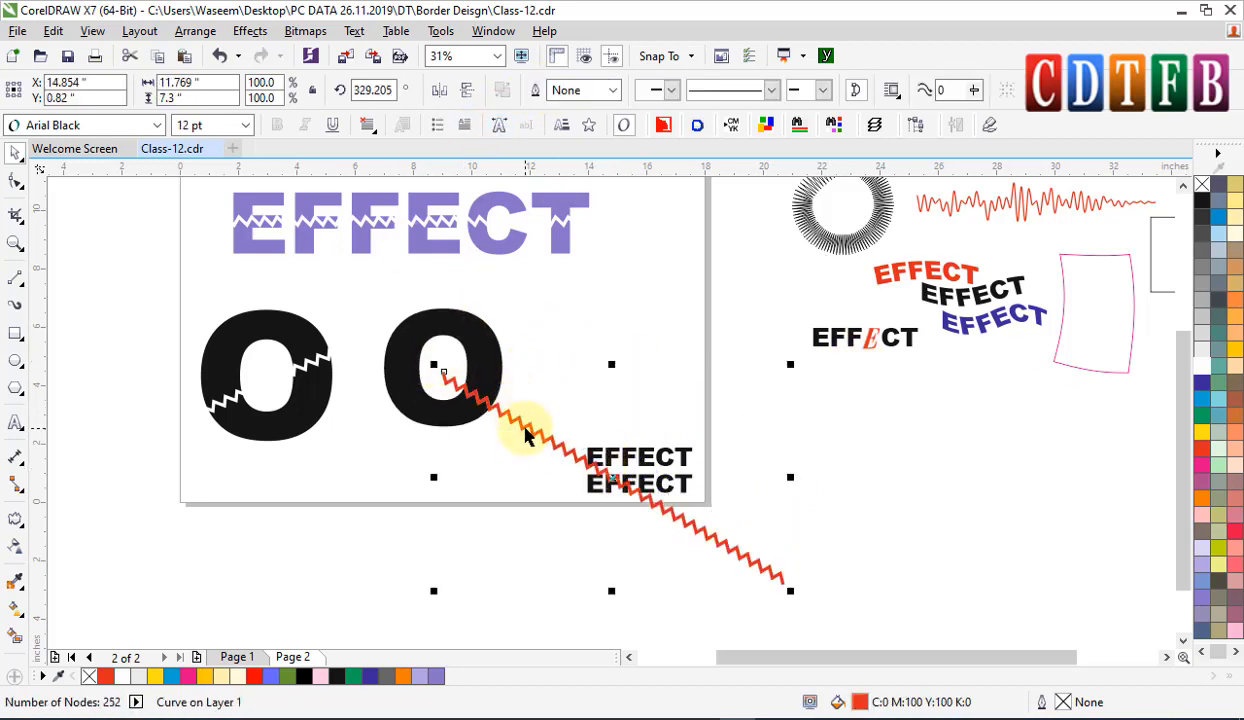
key("Delete")
- Move the purple EFFECT text and both split O letters off the page to its left side
scroll(475, 385, "down", 2)
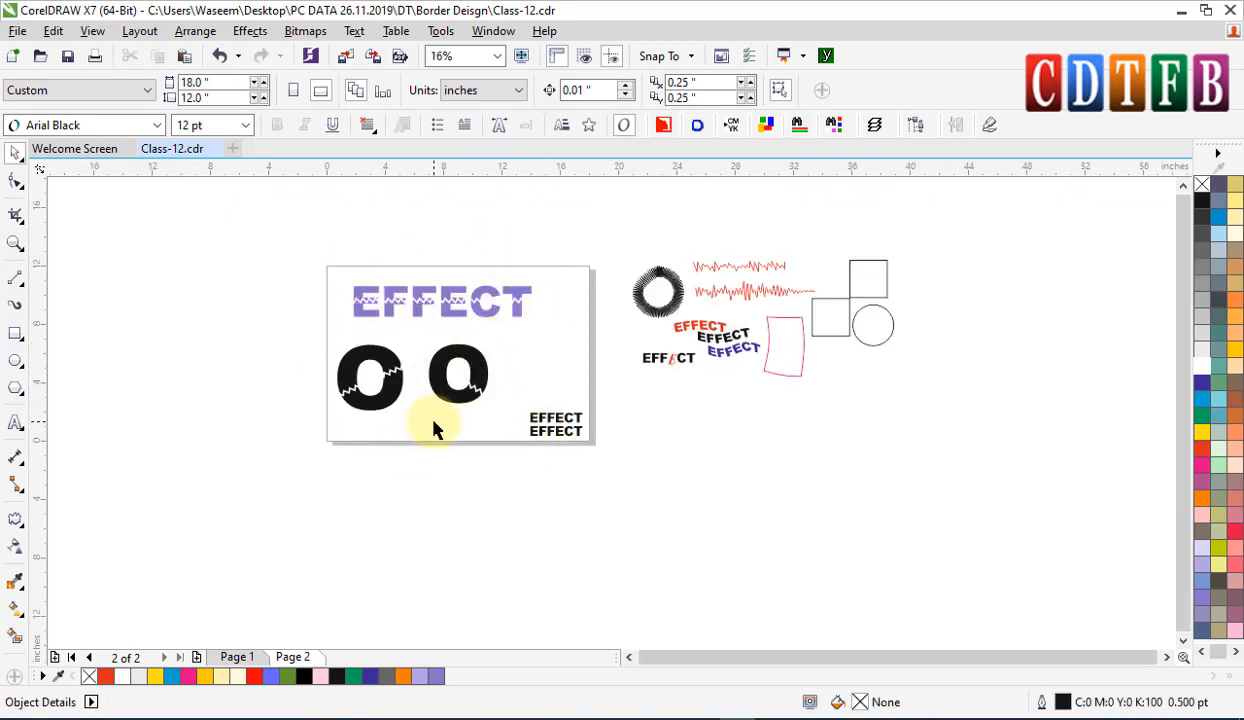
left_click_drag(298, 257, 570, 460)
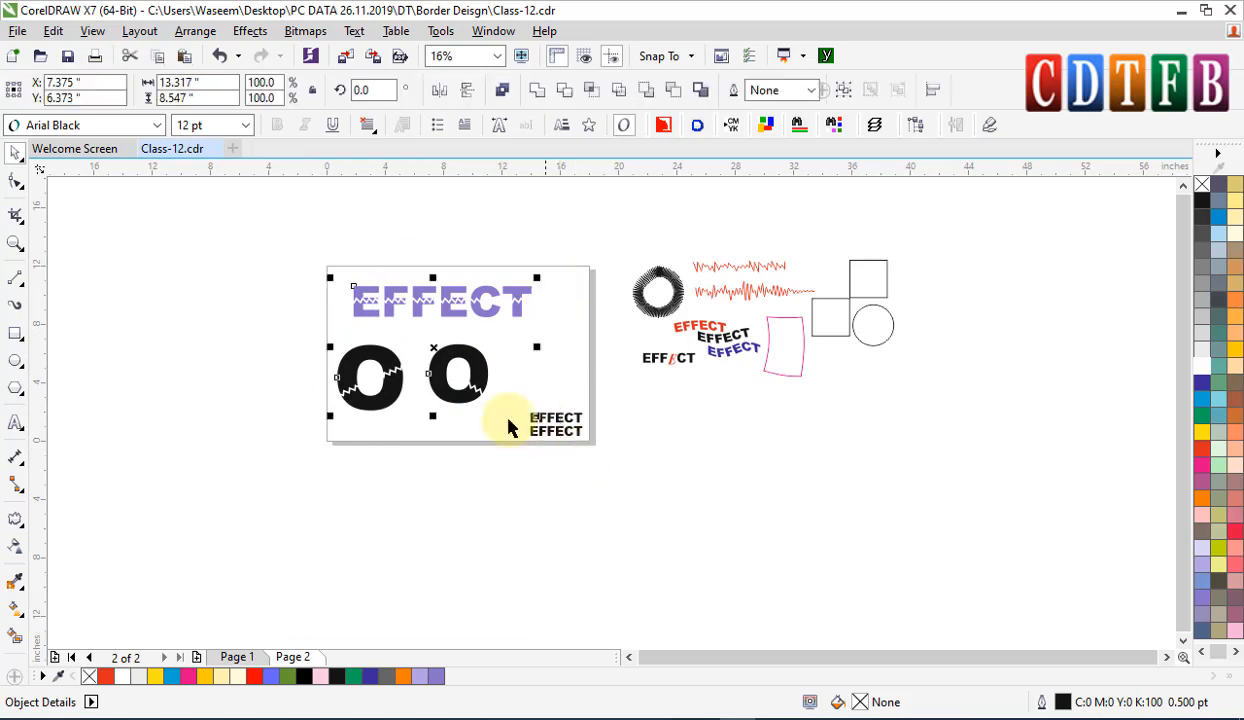
left_click_drag(453, 311, 42, 342)
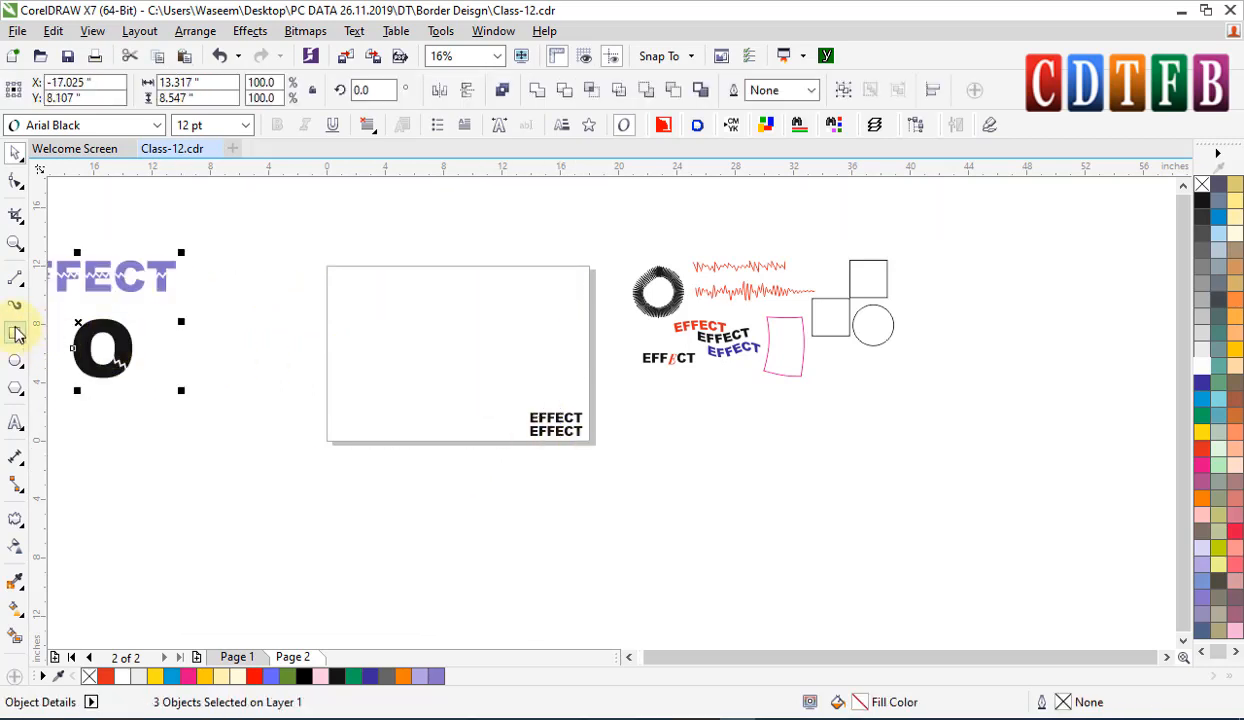
- Draw a rectangle about 7 inches wide and 9.8 inches high on the page
left_click(16, 333)
left_click(15, 335)
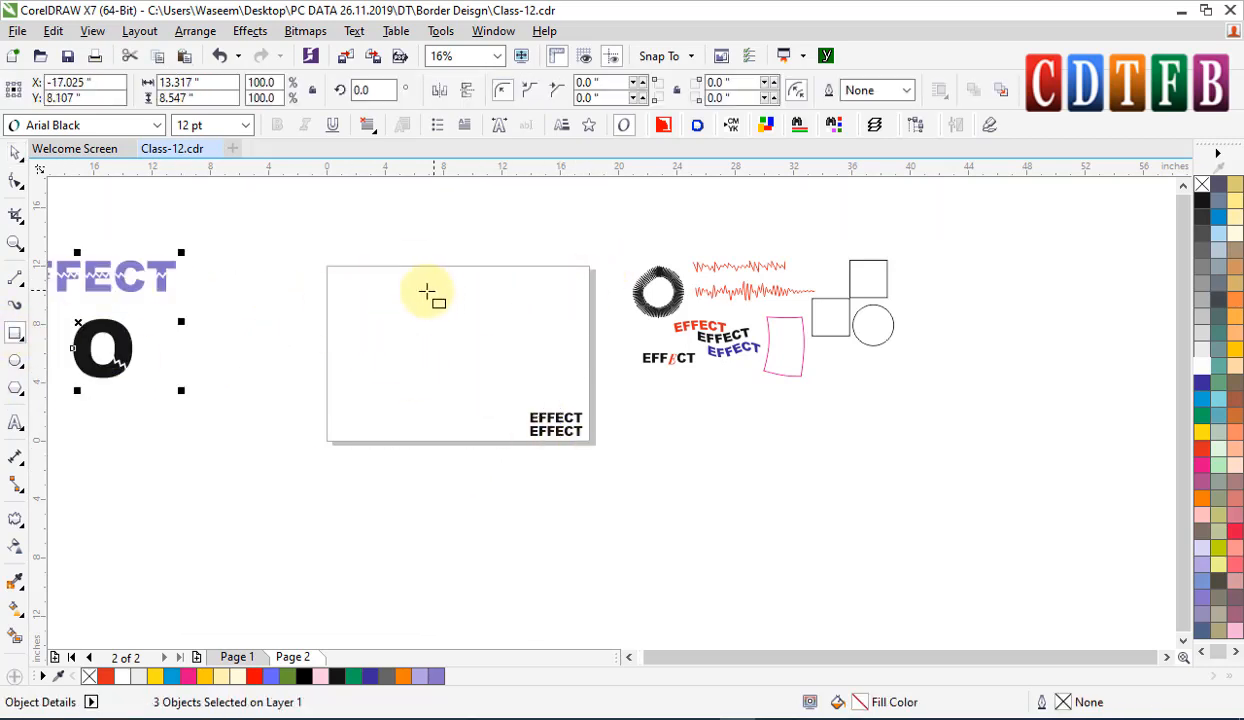
left_click_drag(366, 283, 470, 428)
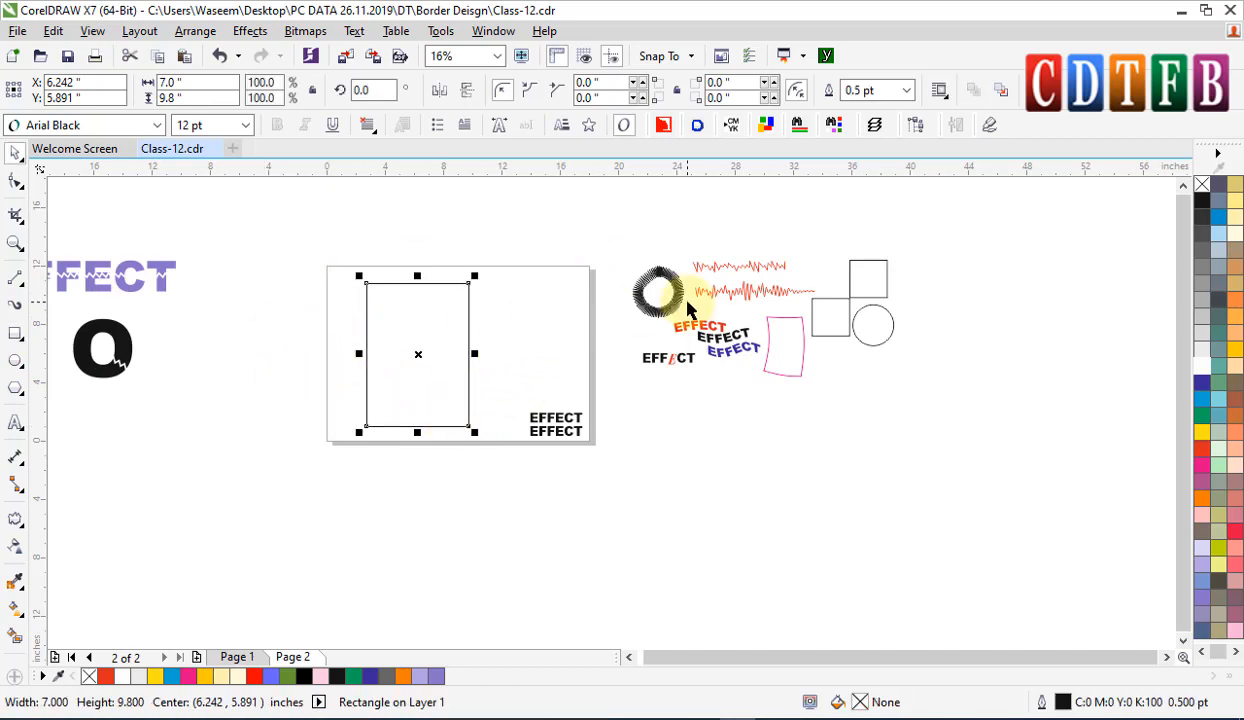
- Place the spikier red distorted line across the middle of the rectangle and tilt it so it rises to the right
left_click_drag(757, 293, 450, 352)
left_click_drag(382, 353, 491, 300)
left_click(422, 353)
left_click_drag(427, 343, 456, 333)
- Smart-fill the rectangle areas above and below the distorted line with pink and delete the line
left_click(15, 636)
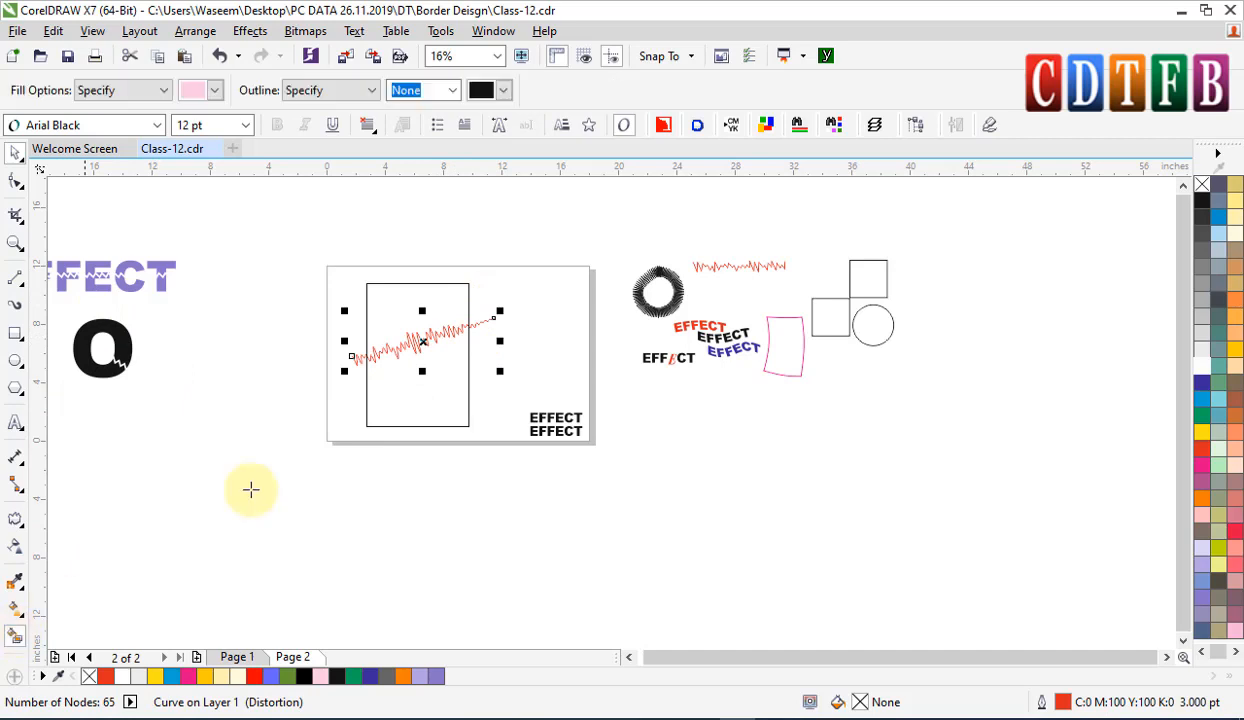
left_click(399, 306)
left_click(427, 385)
key("space")
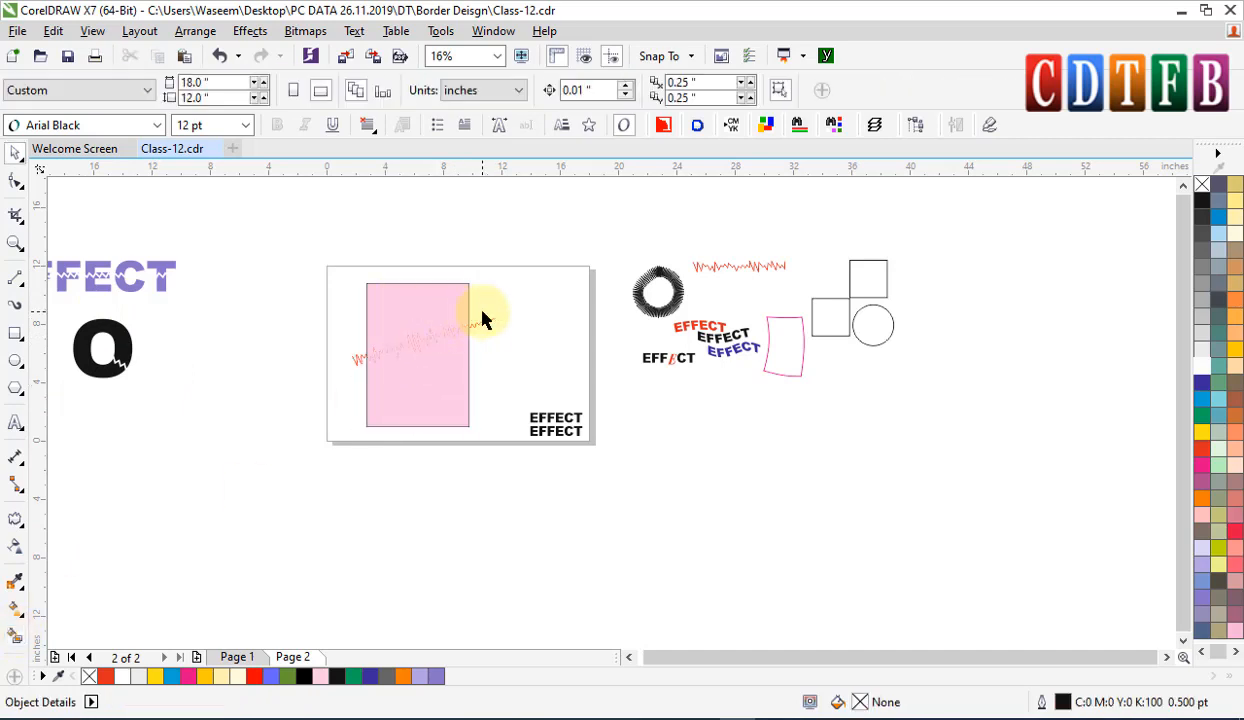
left_click(486, 329)
key("Delete")
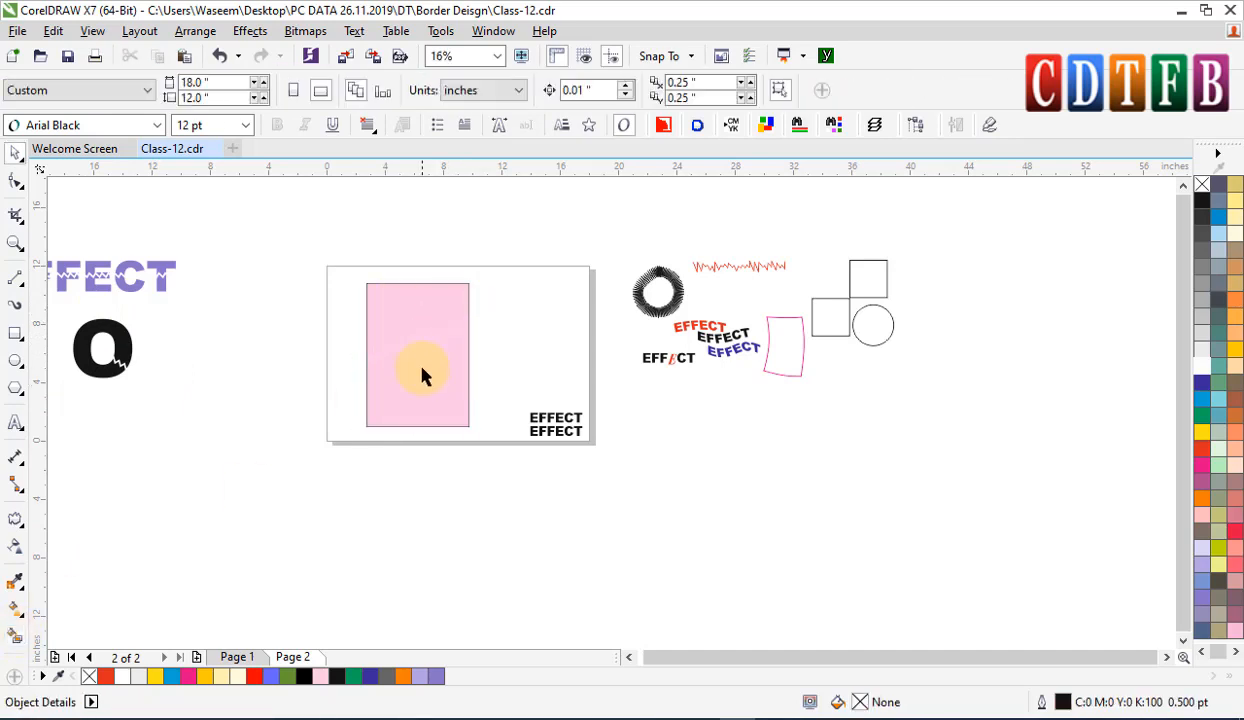
- Fill the lower part of the split rectangle with black and the upper part with red
left_click(422, 376)
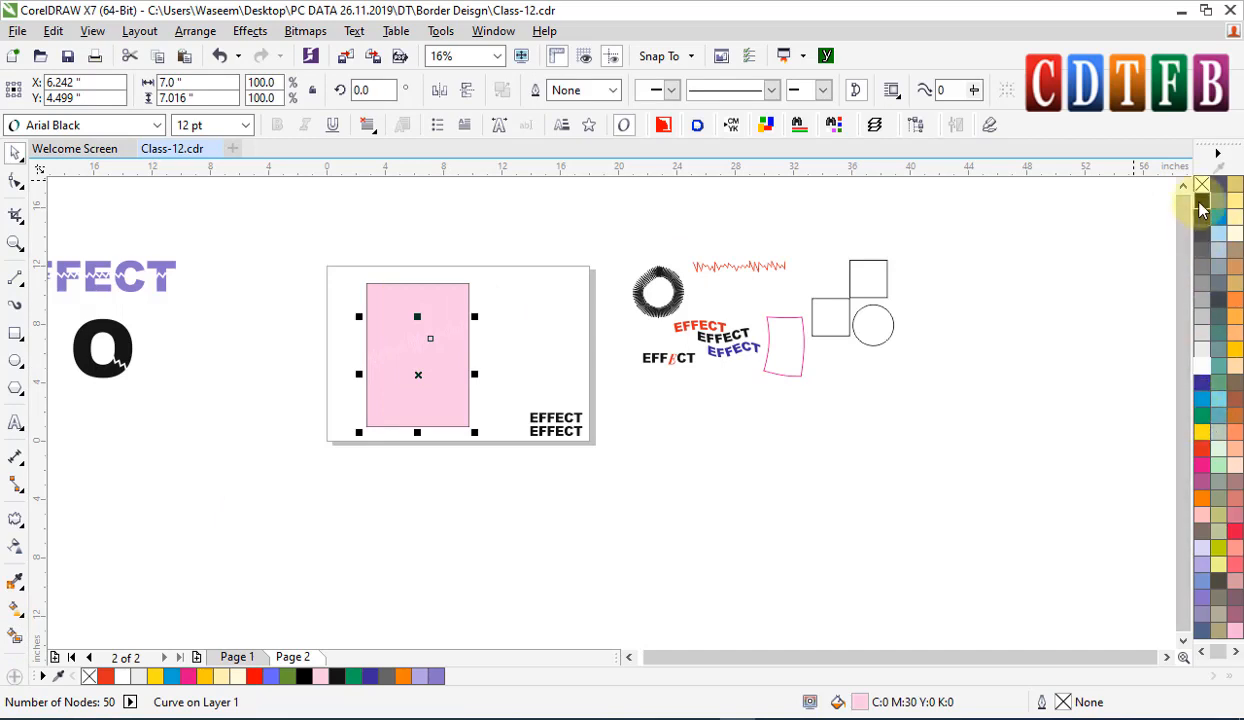
left_click(1202, 200)
left_click(402, 291)
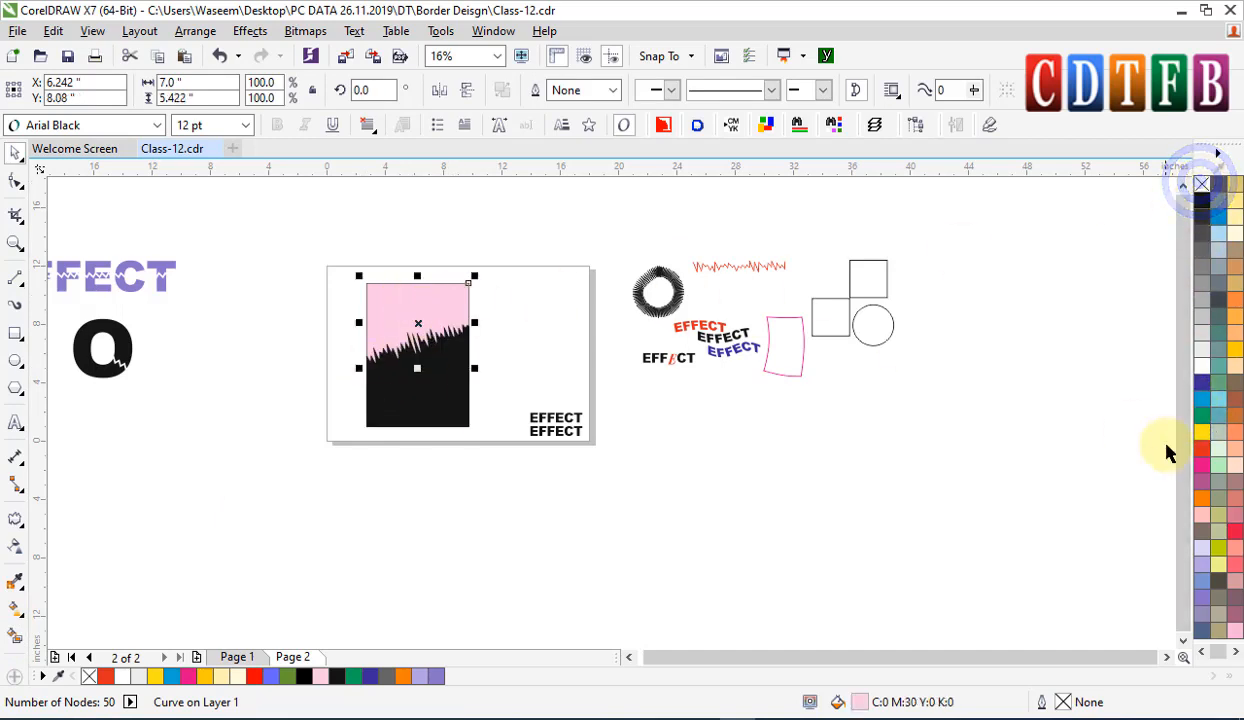
left_click(1202, 448)
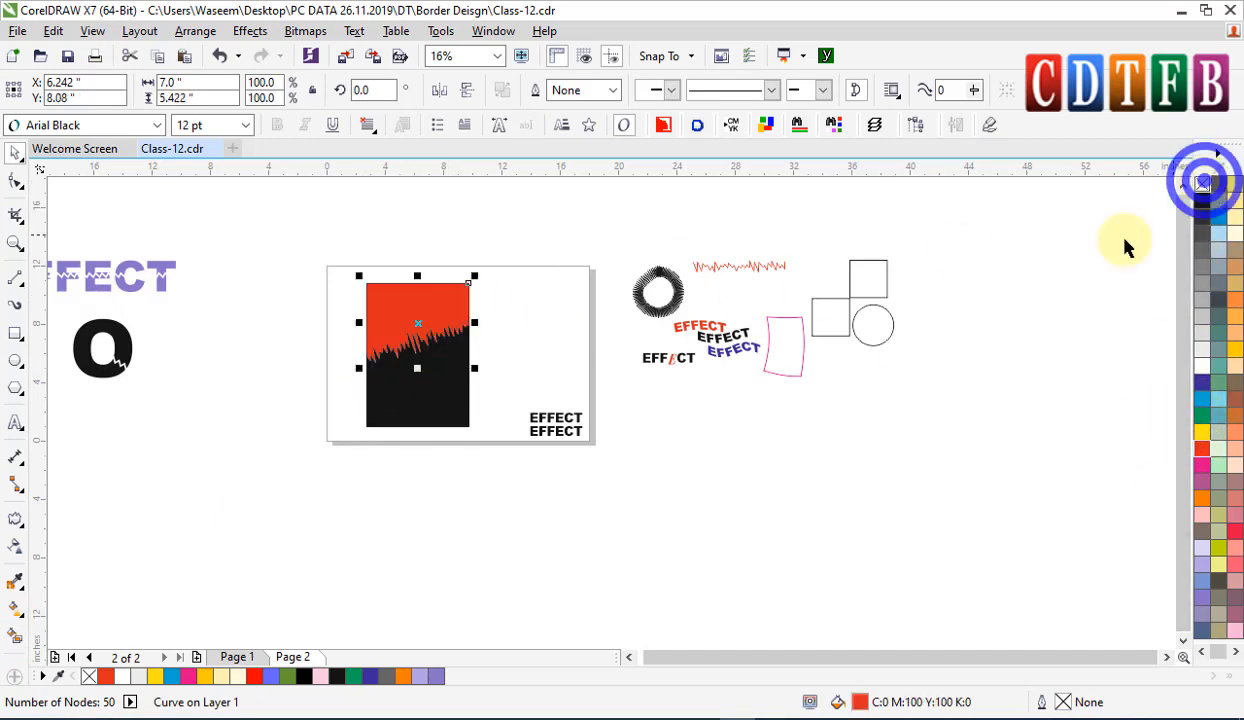
left_click(444, 417)
scroll(480, 417, "up", 3)
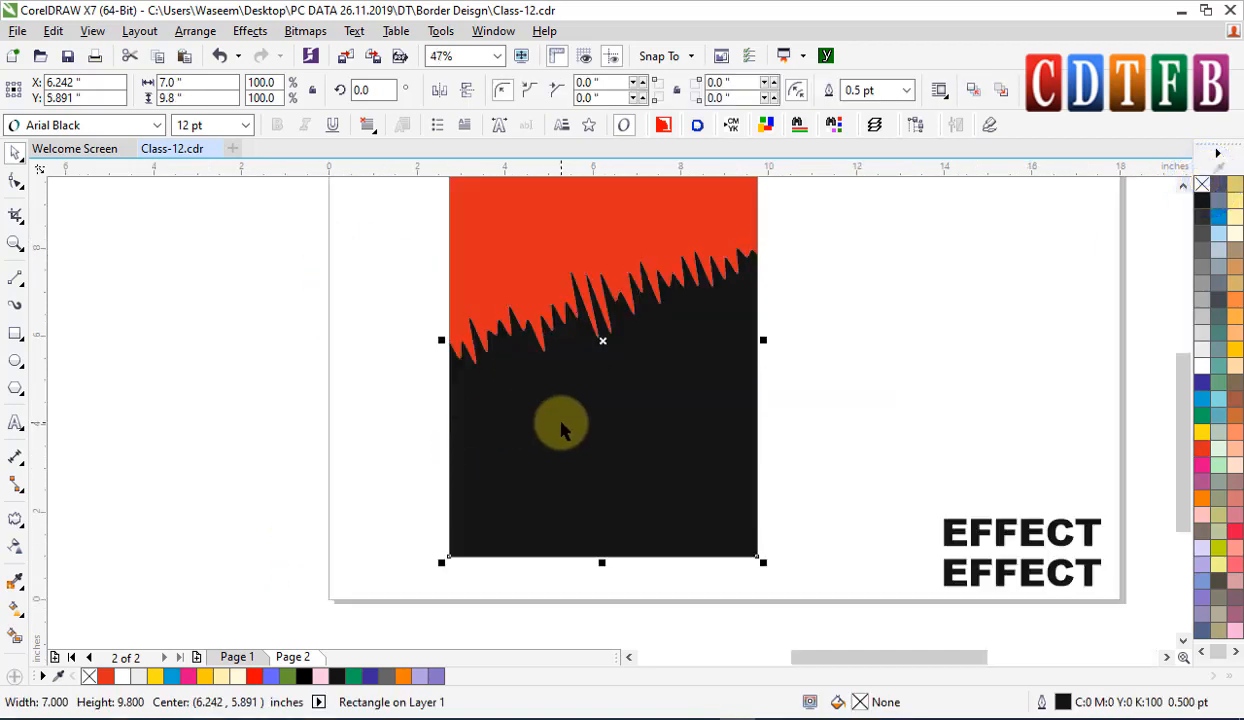
key("Escape")
- Delete the split designs, the split rectangle and all sample objects beside the page, keeping the two black EFFECT texts
scroll(585, 350, "down", 3)
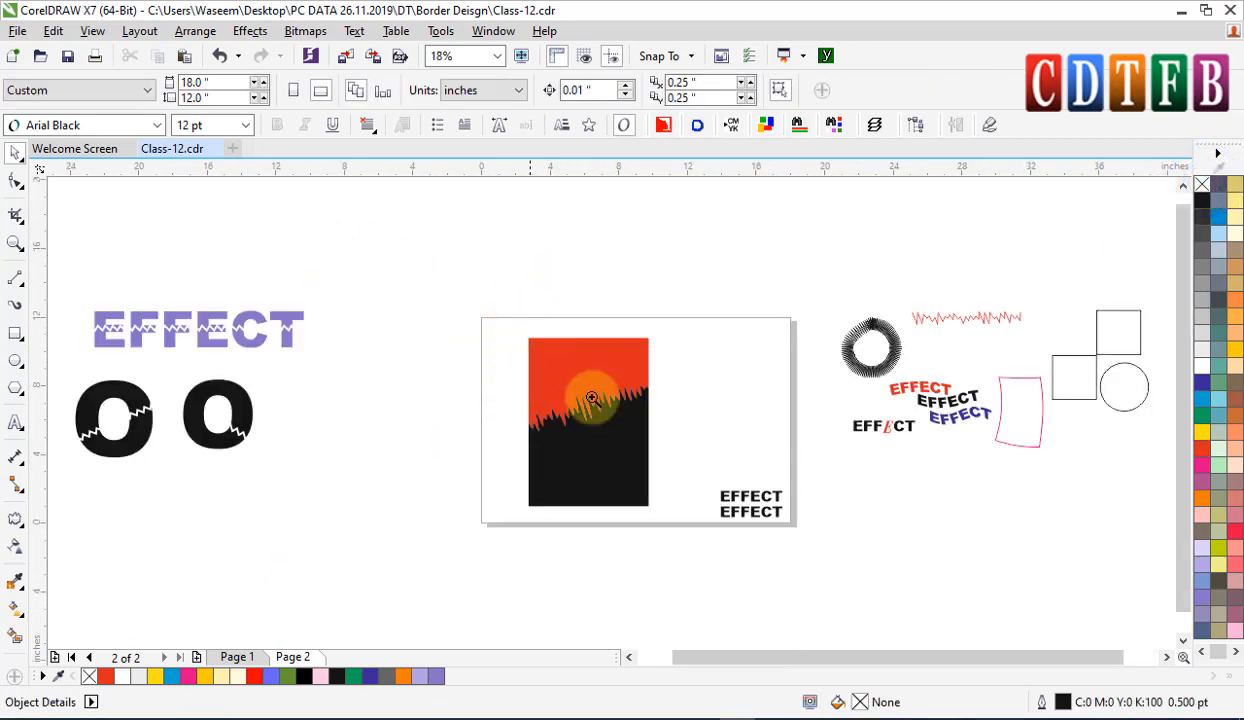
left_click_drag(510, 316, 667, 514)
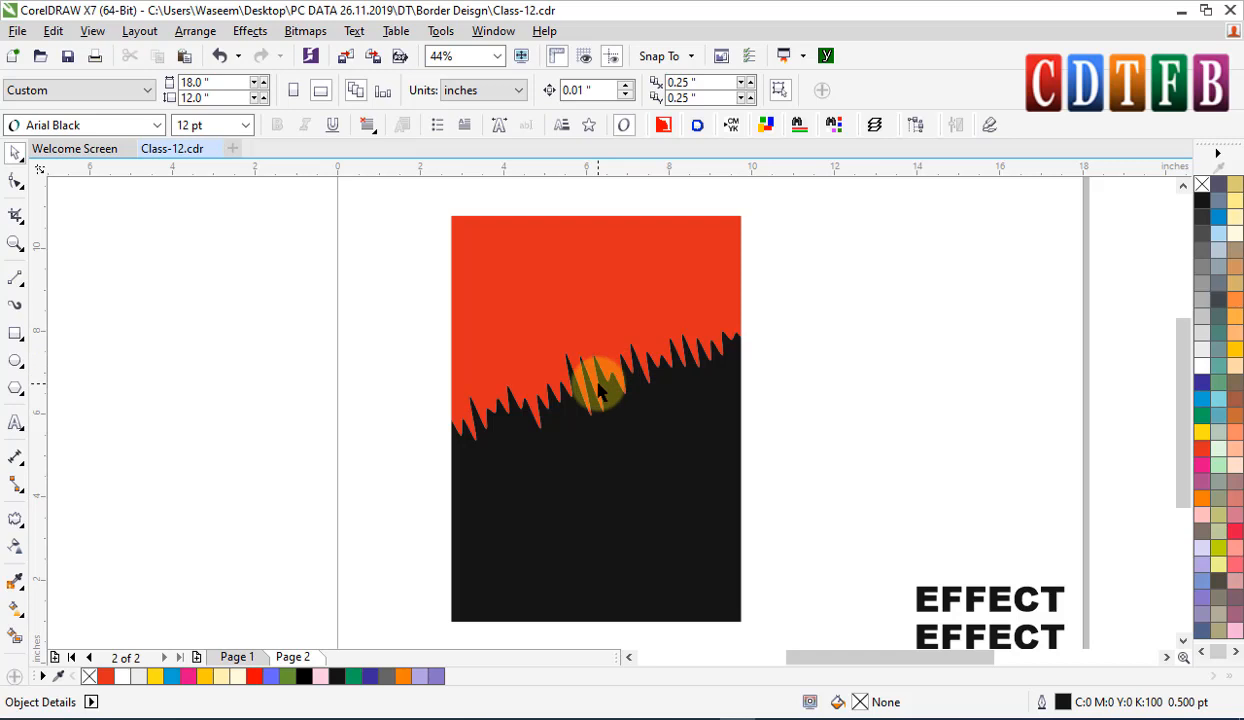
scroll(598, 392, "down", 4)
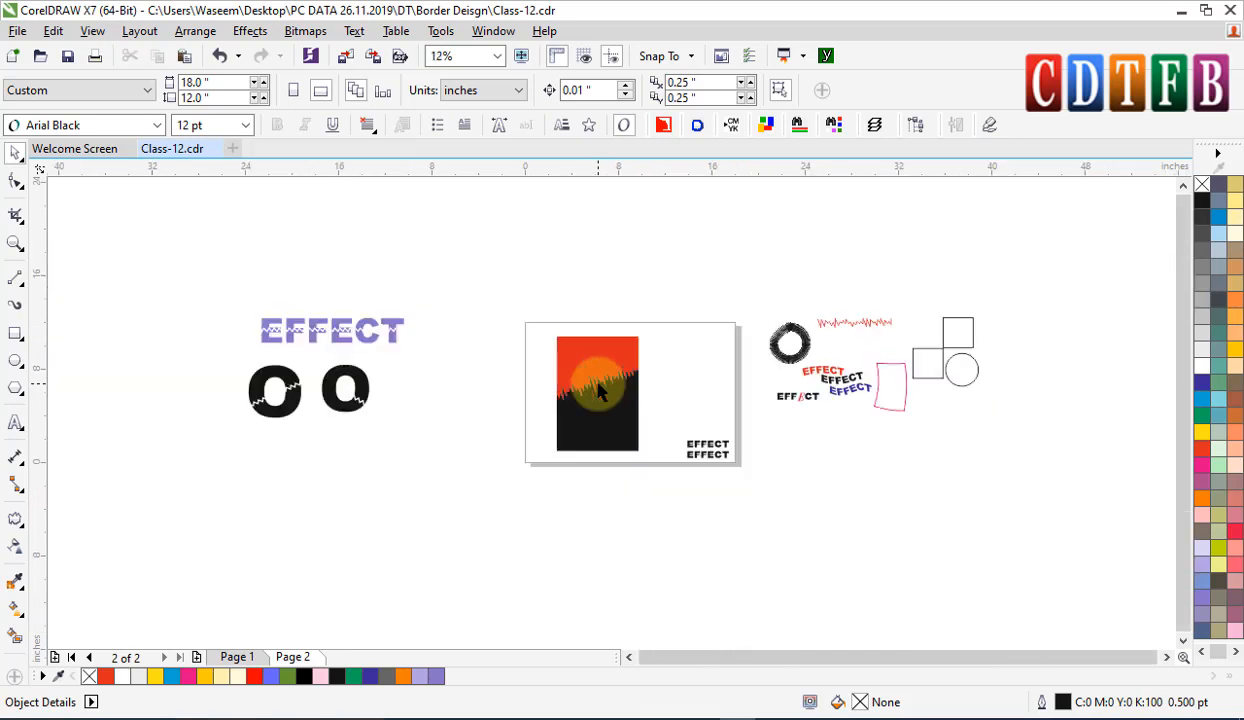
left_click_drag(217, 269, 675, 494)
key("Delete")
left_click_drag(750, 270, 1010, 477)
key("Delete")
- Try the Push Down preset of the Envelope tool on the upper EFFECT text
key("F4")
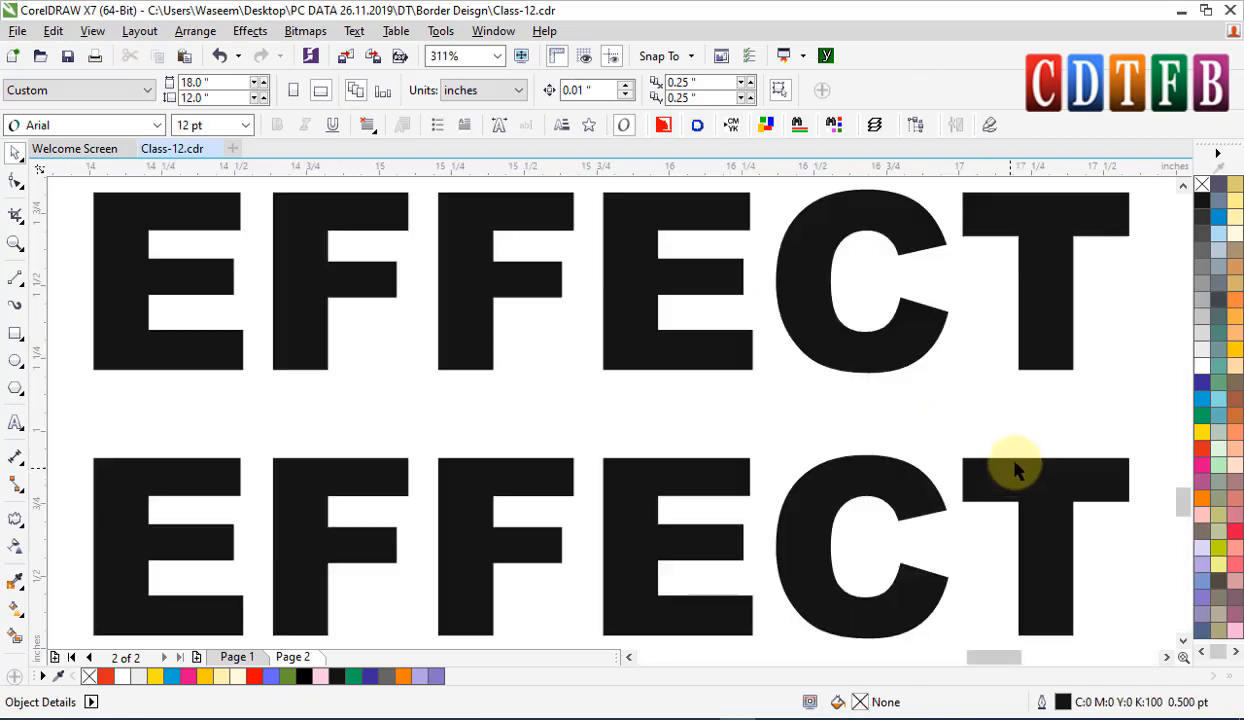
scroll(485, 413, "down", 4)
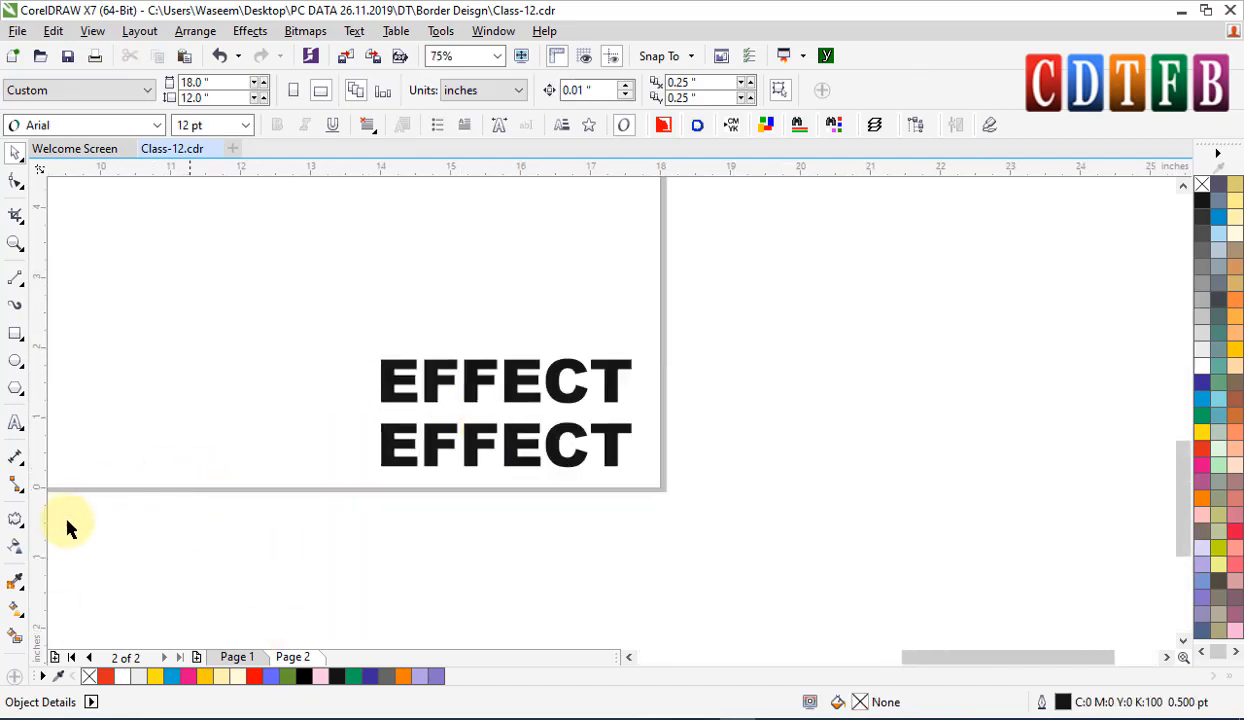
left_click(26, 528)
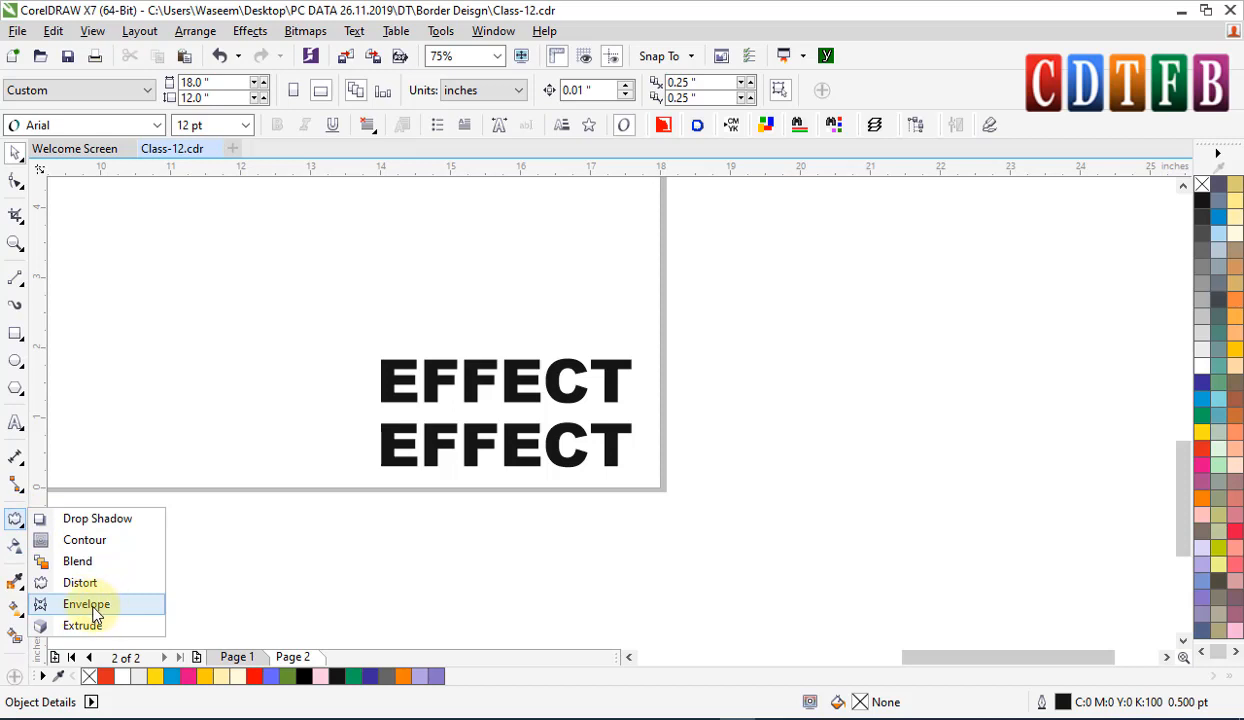
left_click(358, 397)
left_click(15, 518)
left_click(27, 597)
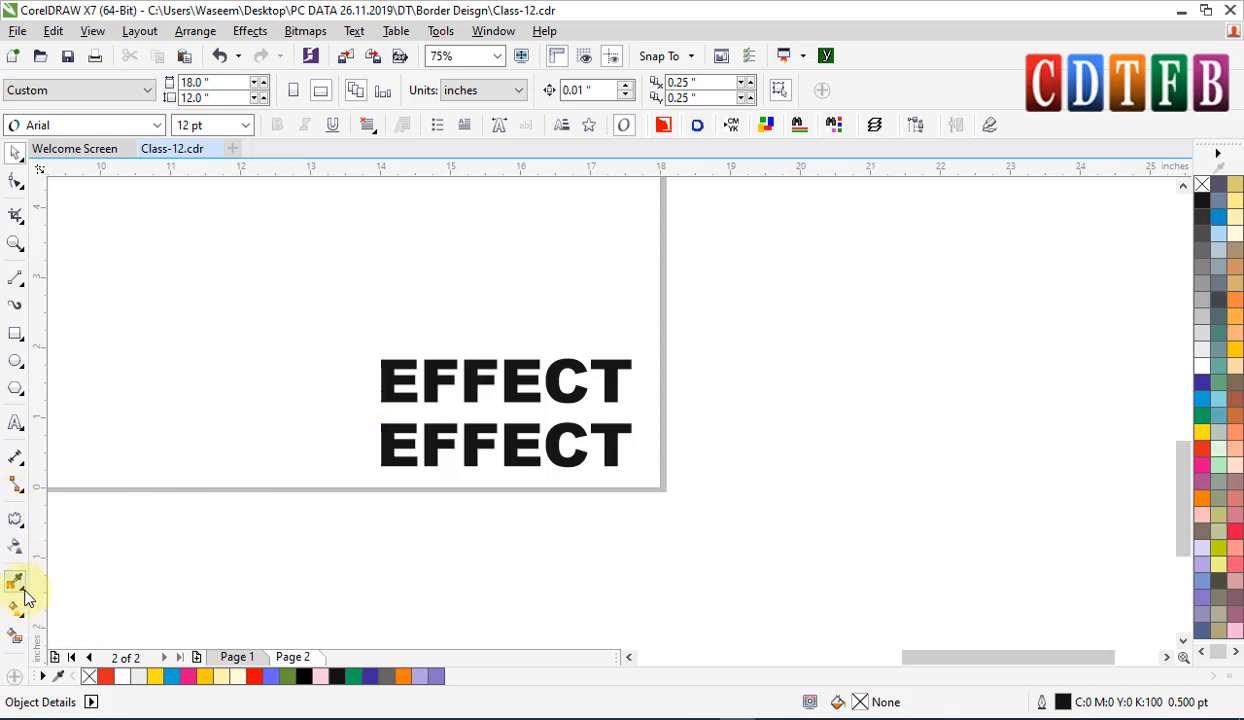
left_click(20, 523)
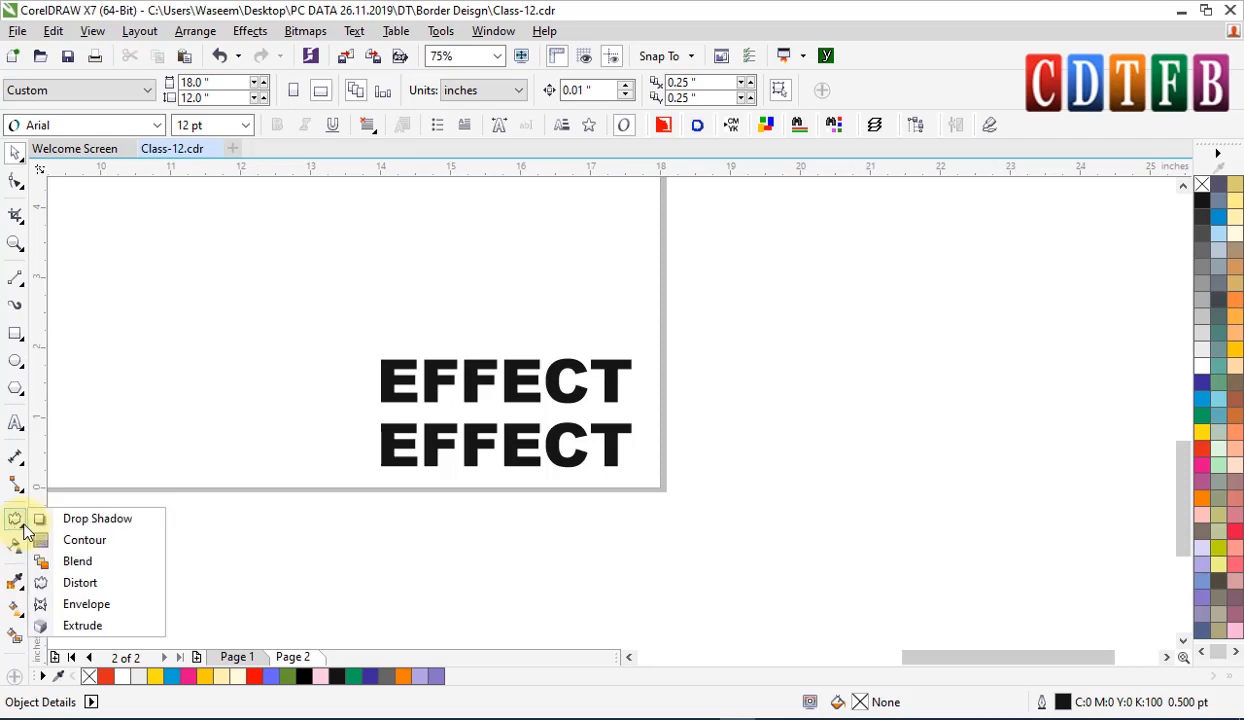
left_click(97, 605)
scroll(350, 353, "left", 1)
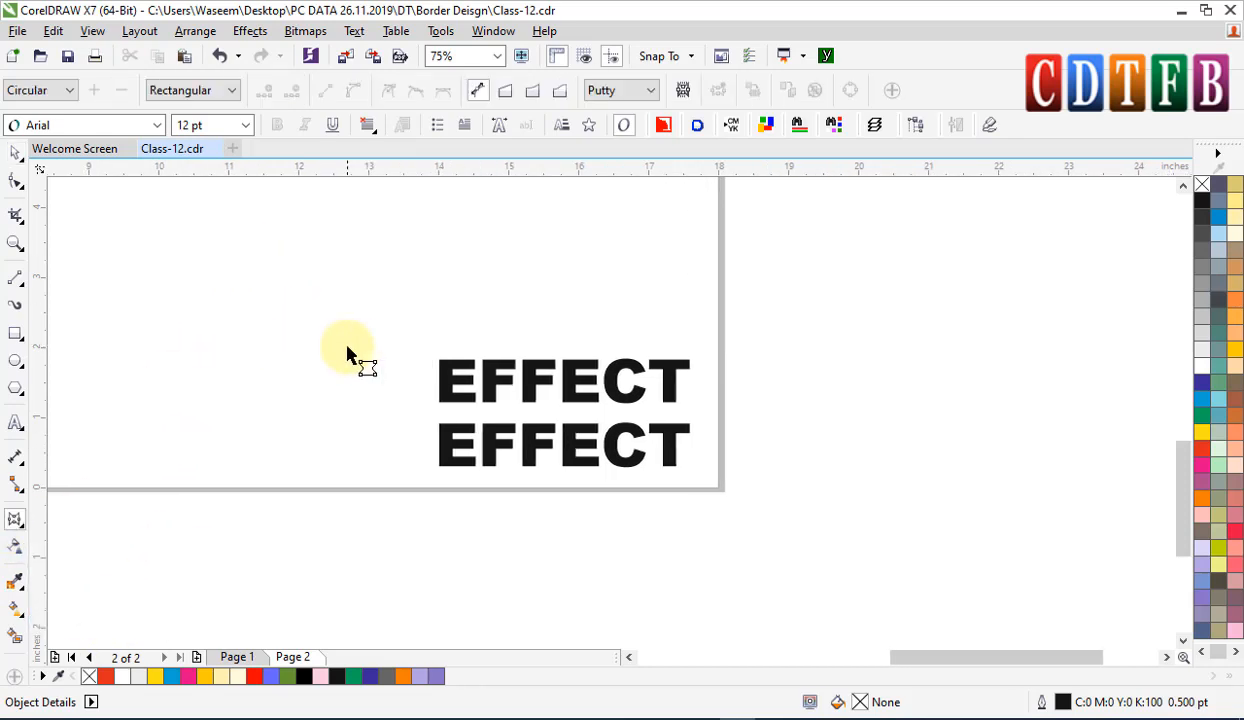
left_click(548, 390)
left_click(70, 90)
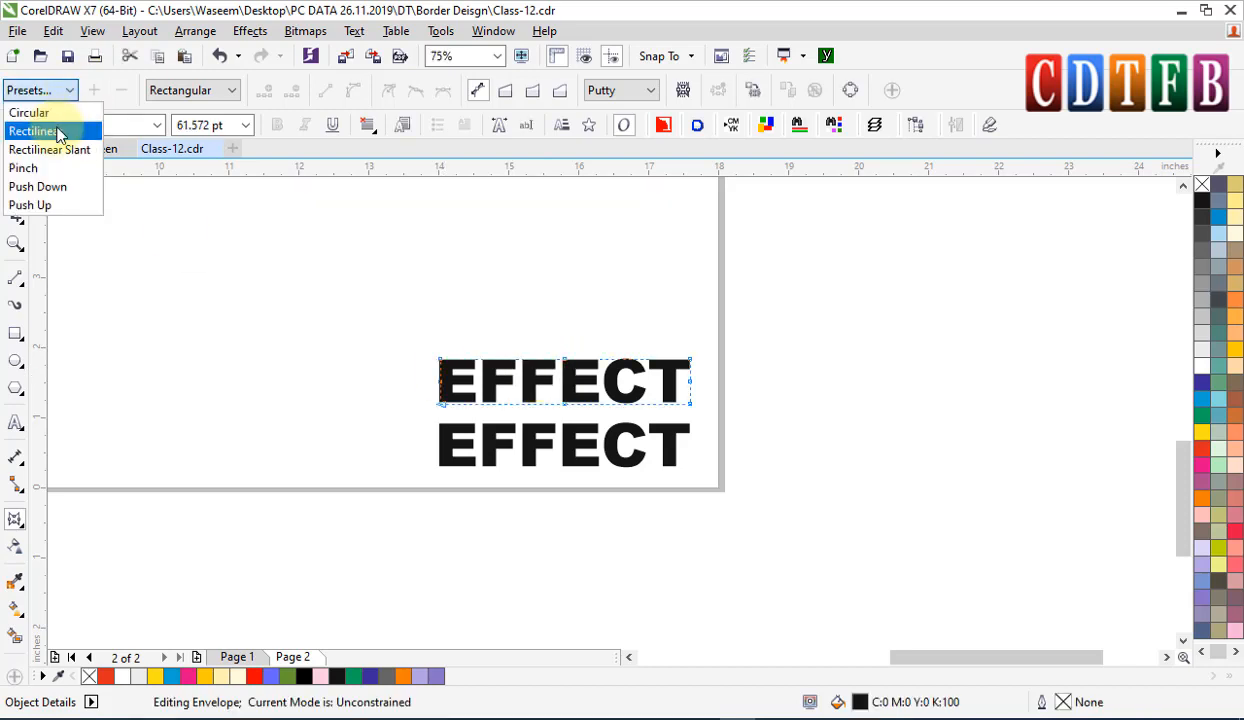
left_click(68, 188)
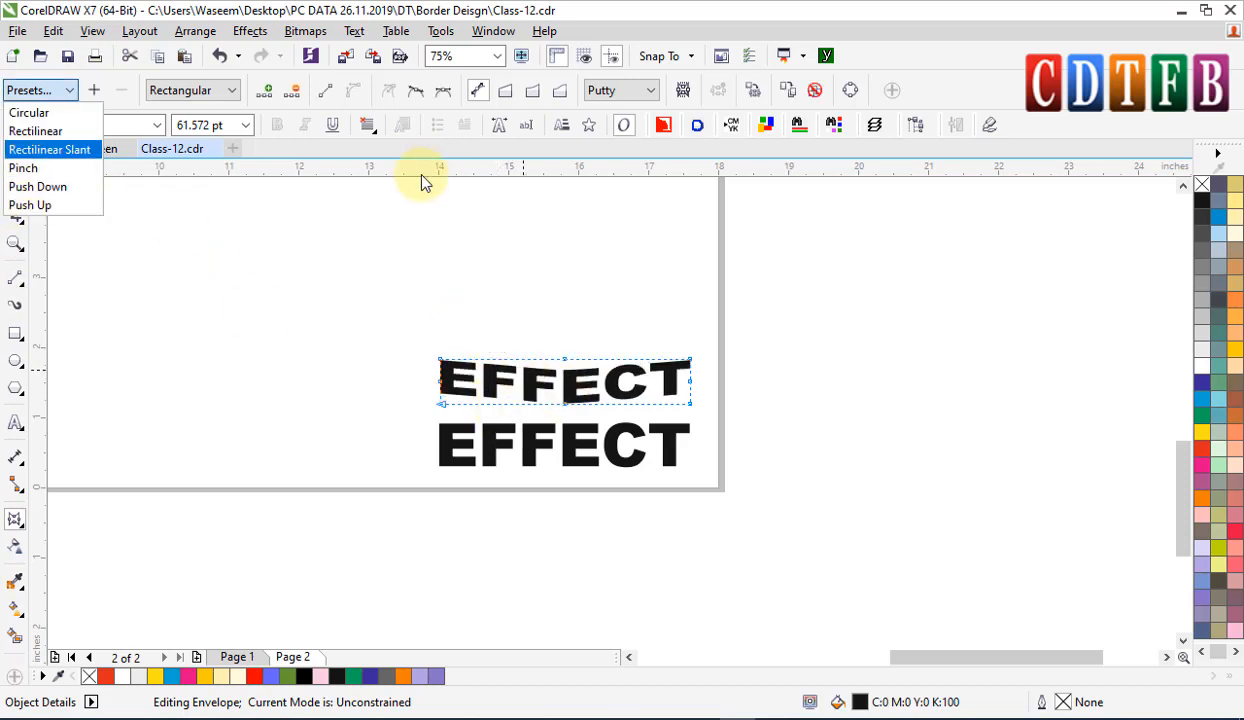
- Undo the envelope preset on the upper EFFECT text and deselect it
left_click(17, 156)
key("ctrl+z")
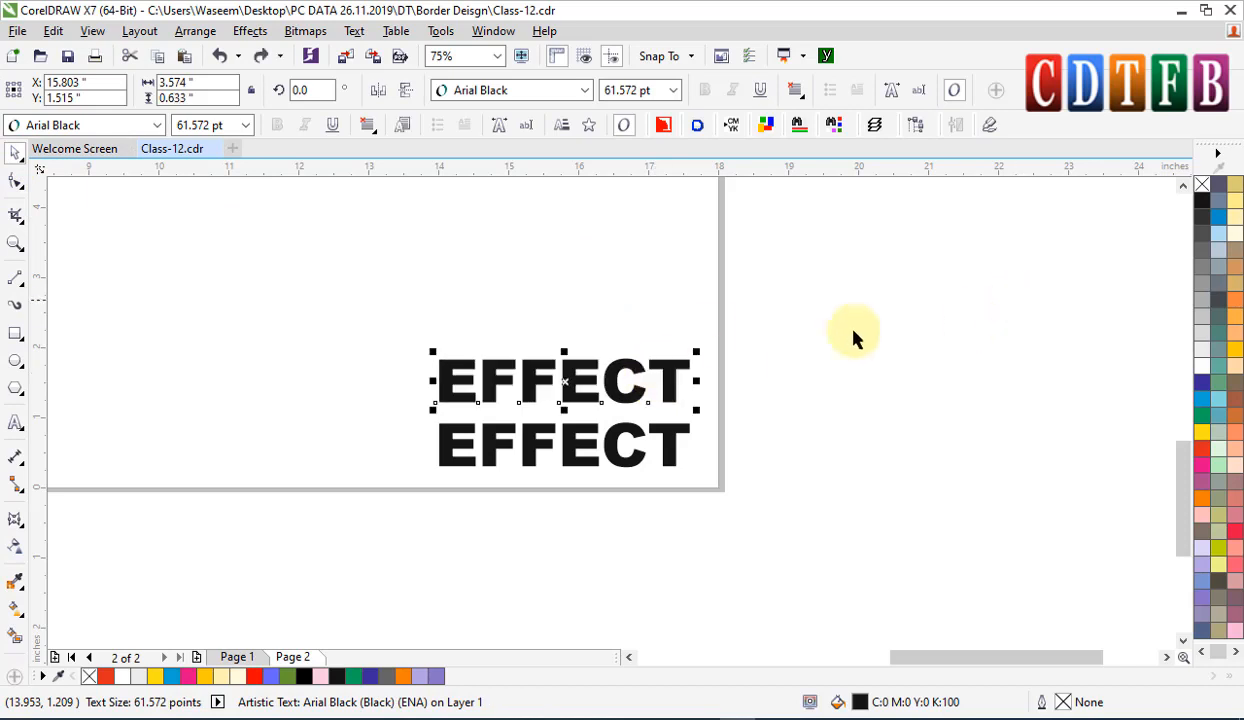
left_click(323, 208)
- Open the Envelope docker
left_click(252, 32)
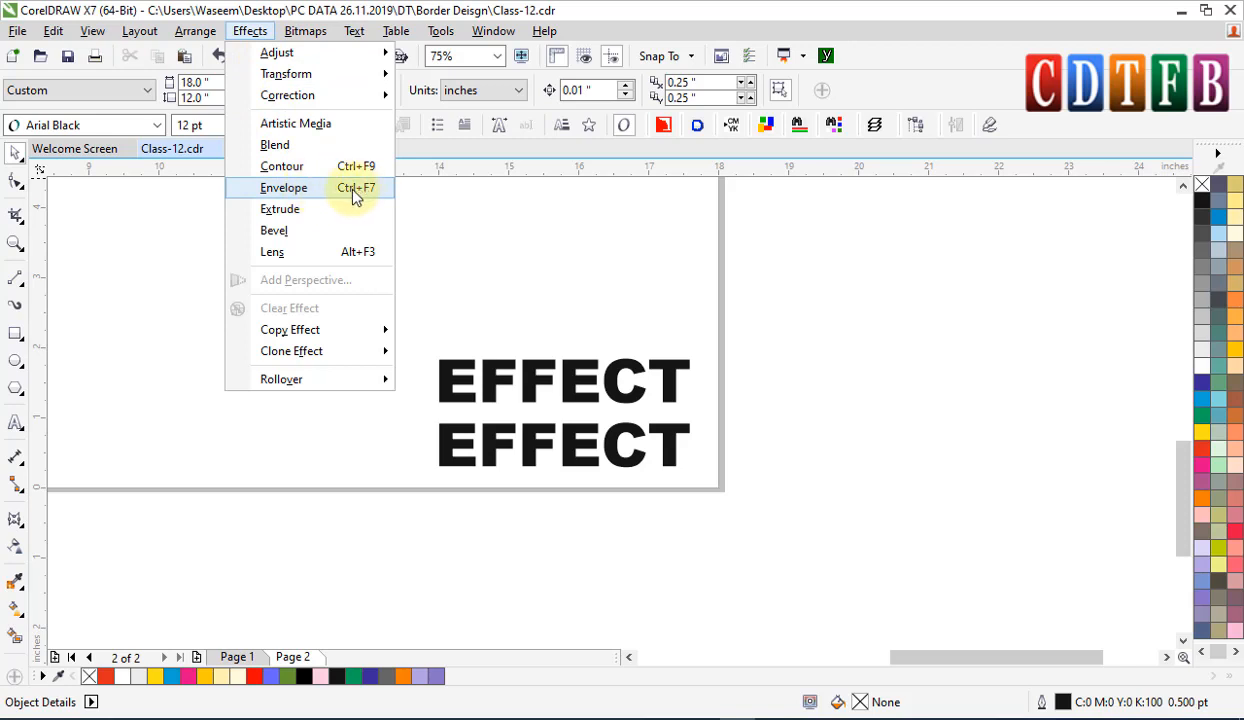
left_click(284, 188)
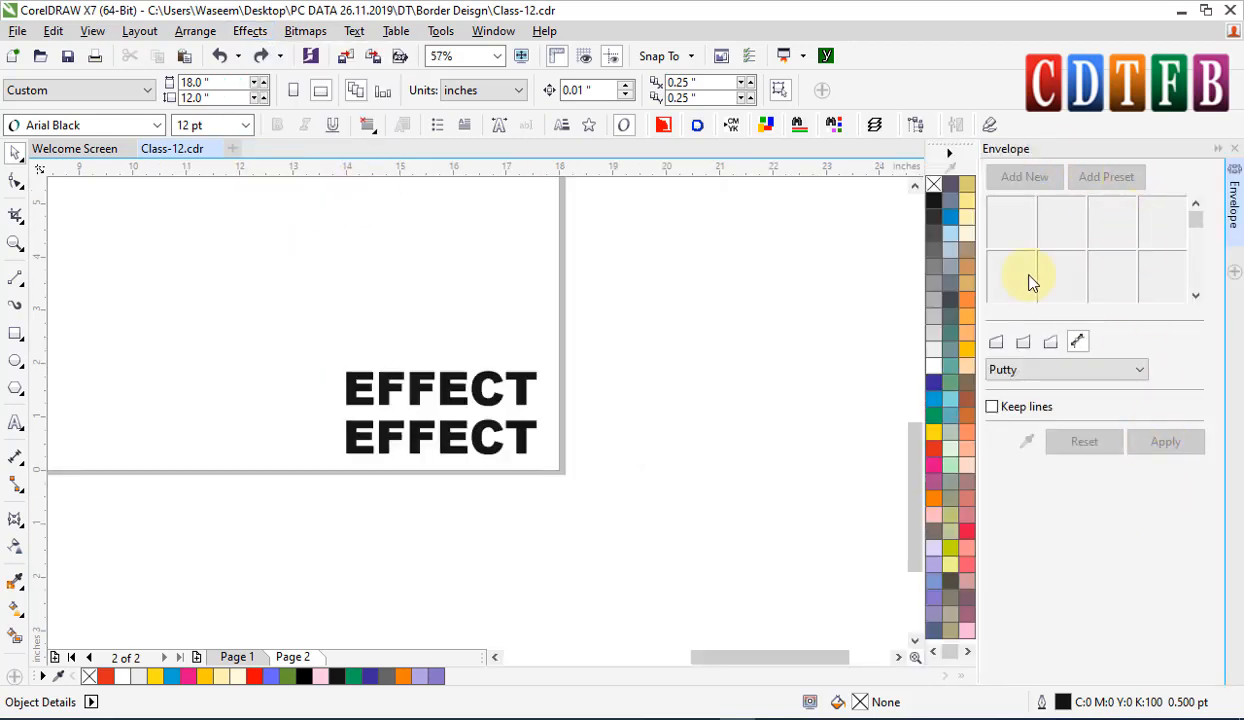
- Draw a circle about 3.37 inches in diameter and move it to the lower-left area of the page
scroll(503, 339, "down", 2)
scroll(503, 339, "left", 3)
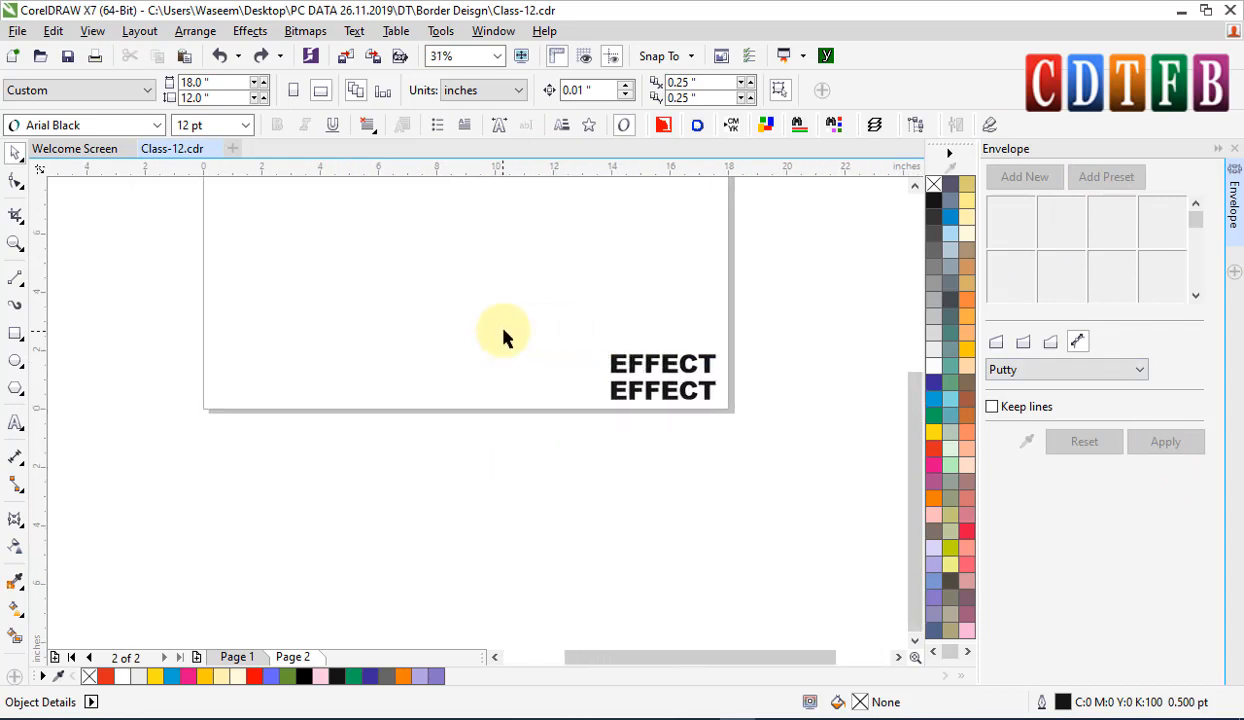
scroll(503, 339, "up", 3)
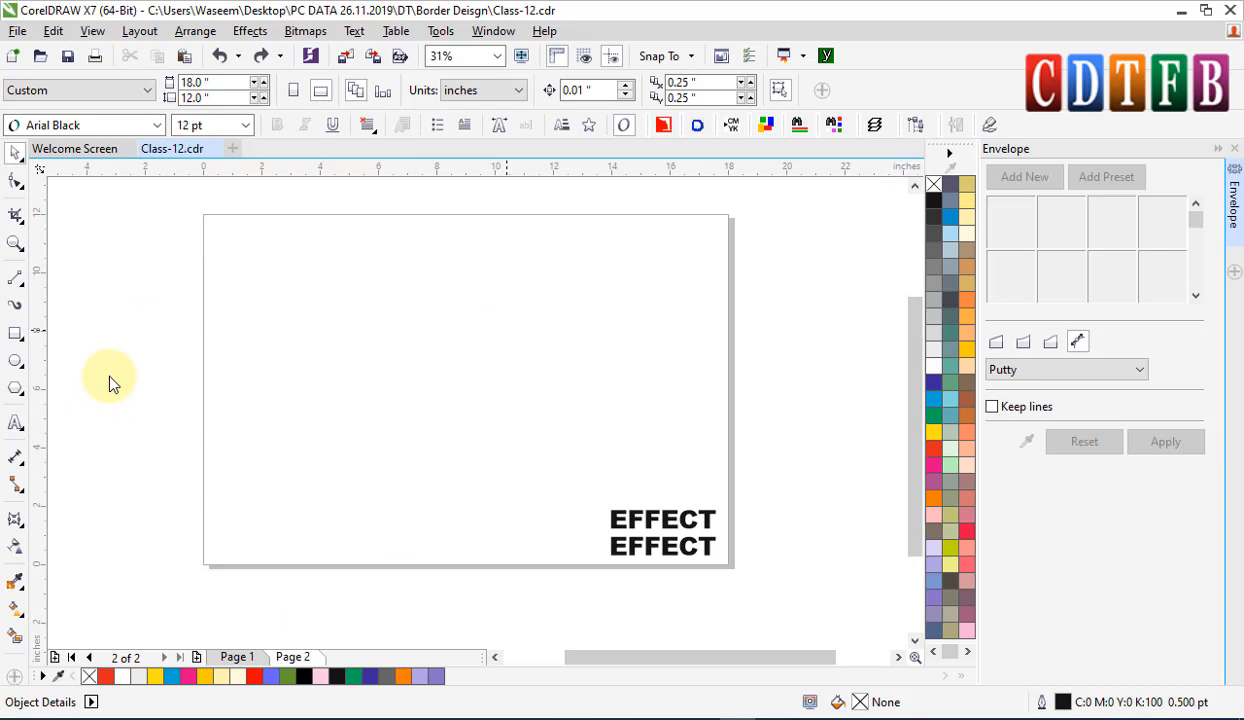
left_click(15, 362)
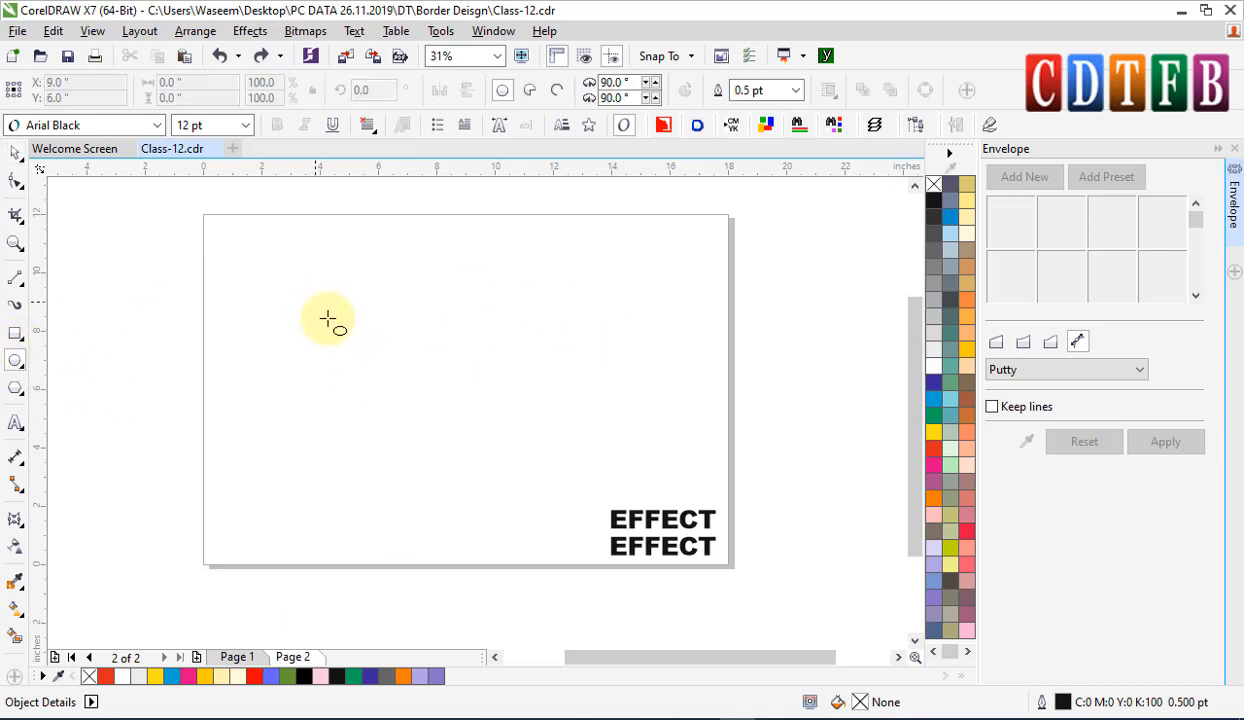
left_click_drag(307, 295, 410, 375)
key("space")
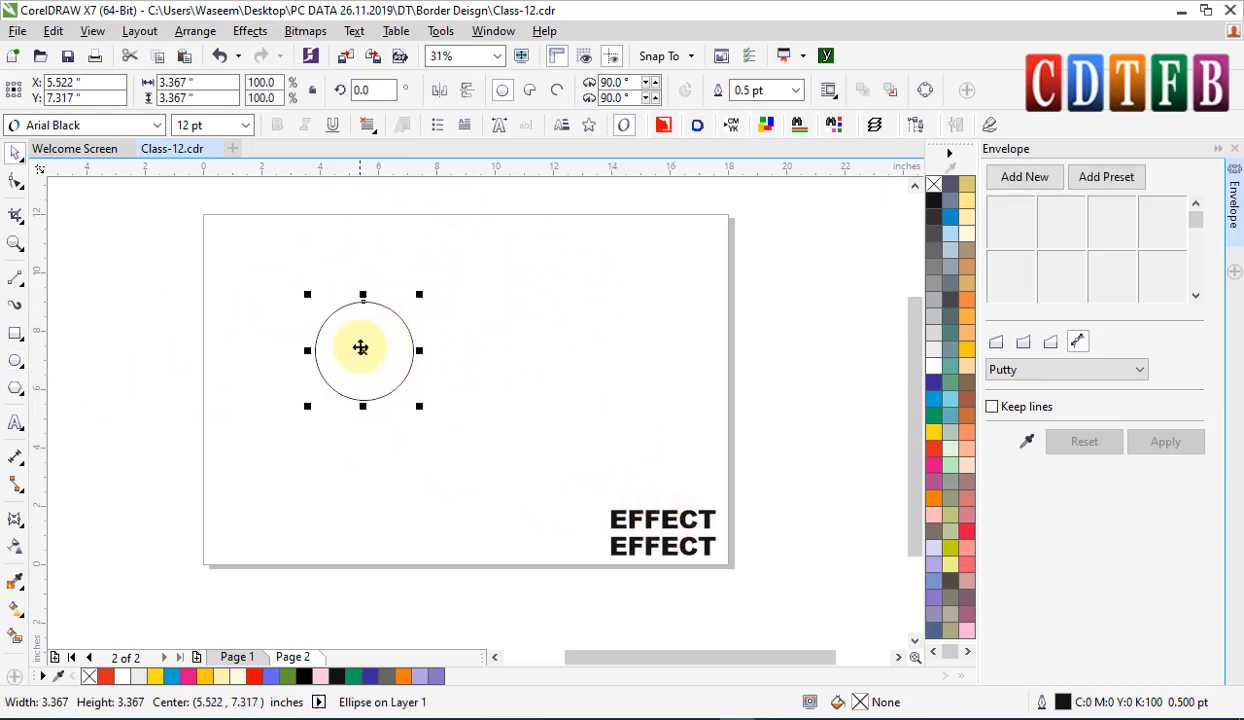
left_click_drag(360, 347, 279, 505)
- Draw a rectangle about 5.9 by 2.07 inches above the circle and convert it to curves
left_click(15, 333)
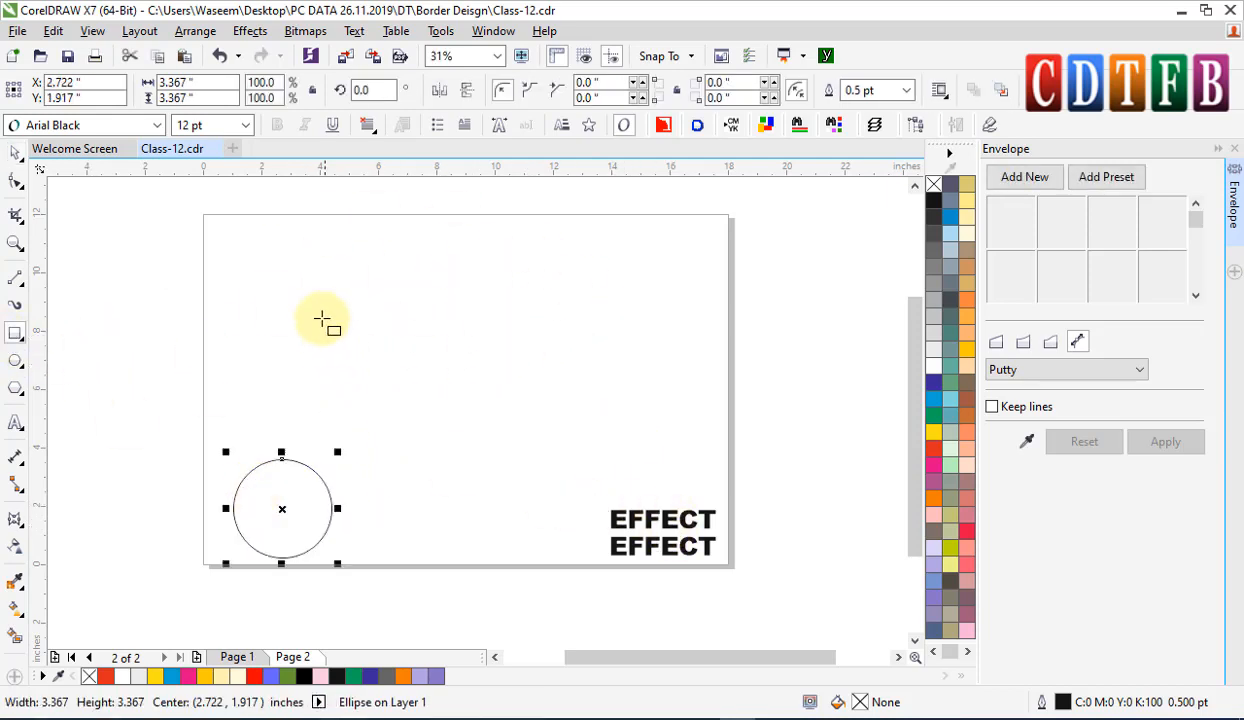
mouse_move(322, 316)
left_mouse_down()
mouse_move(528, 364)
mouse_move(494, 374)
left_mouse_up()
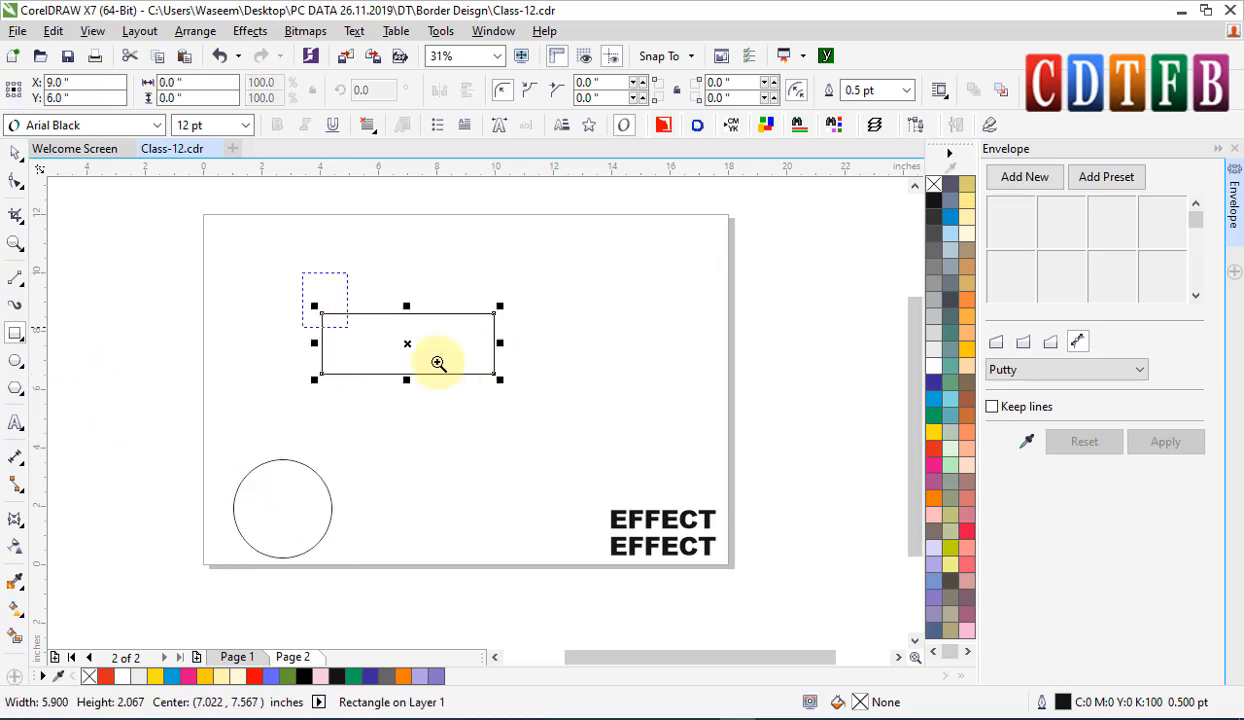
scroll(438, 362, "up", 3)
key("ctrl+q")
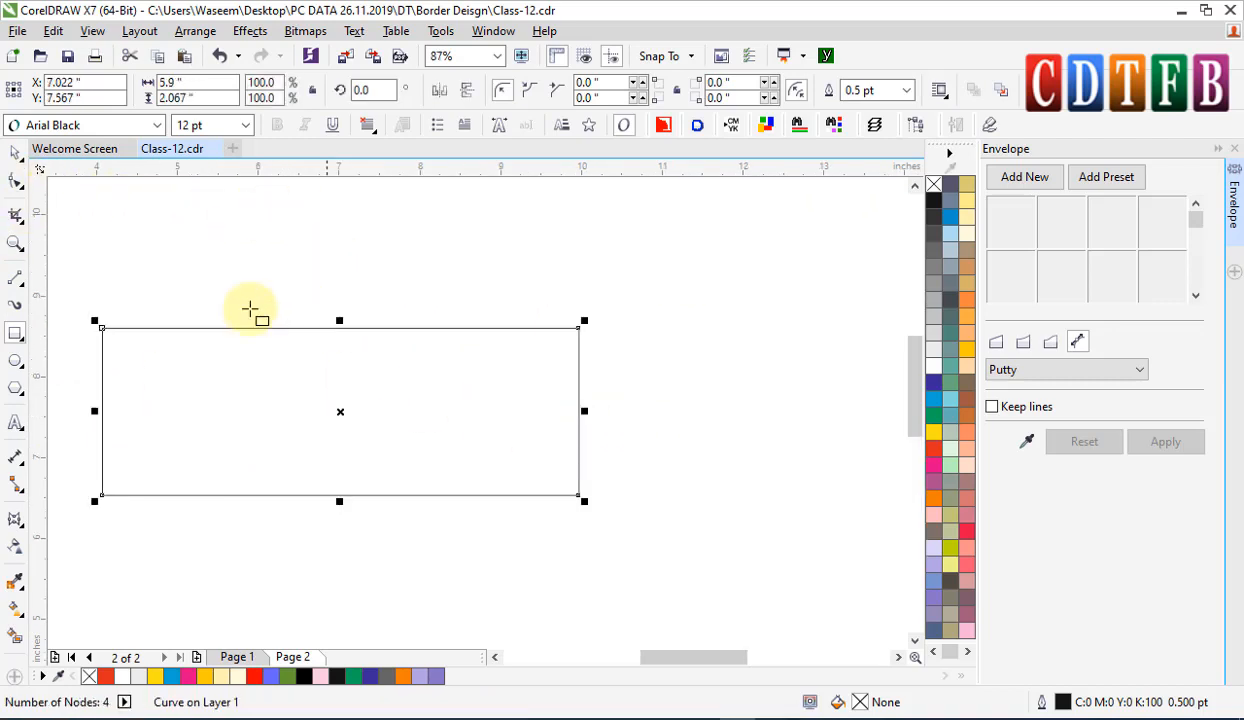
- Convert the rectangle's top edge to a curve, bend it into an S-shaped wave, and raise its left corner
left_click(15, 181)
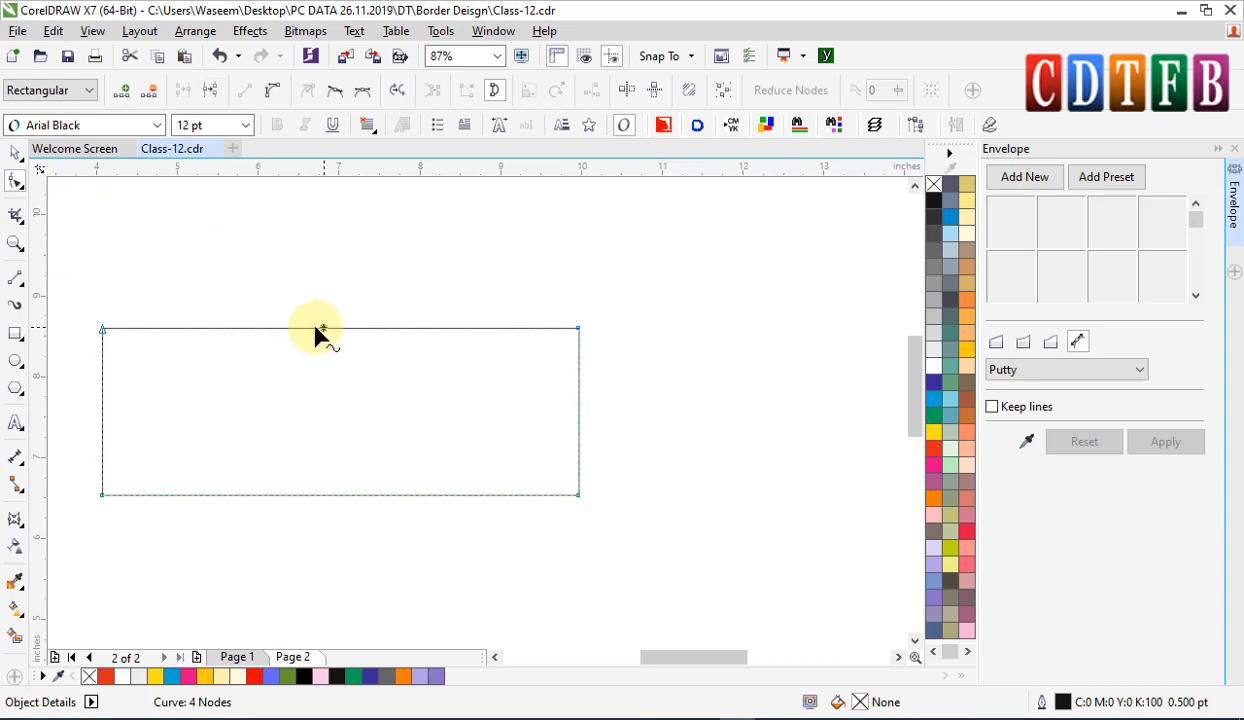
left_click(275, 94)
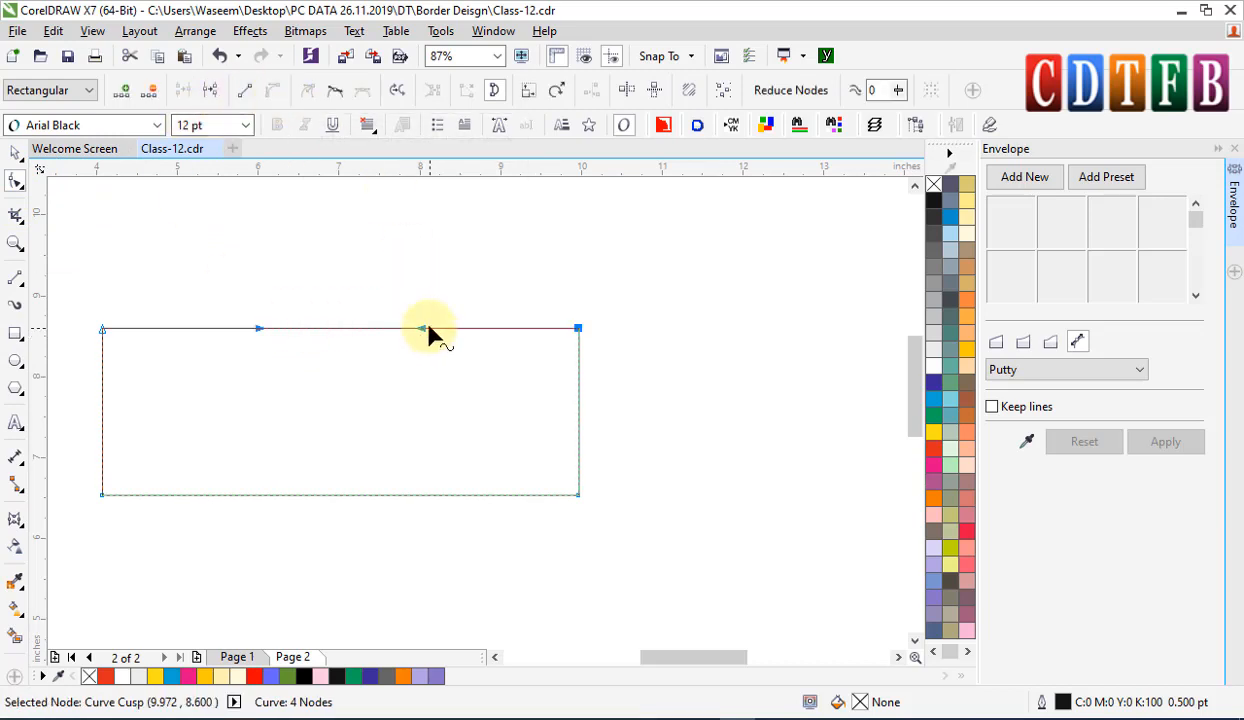
left_click_drag(425, 335, 403, 432)
left_click_drag(258, 332, 256, 266)
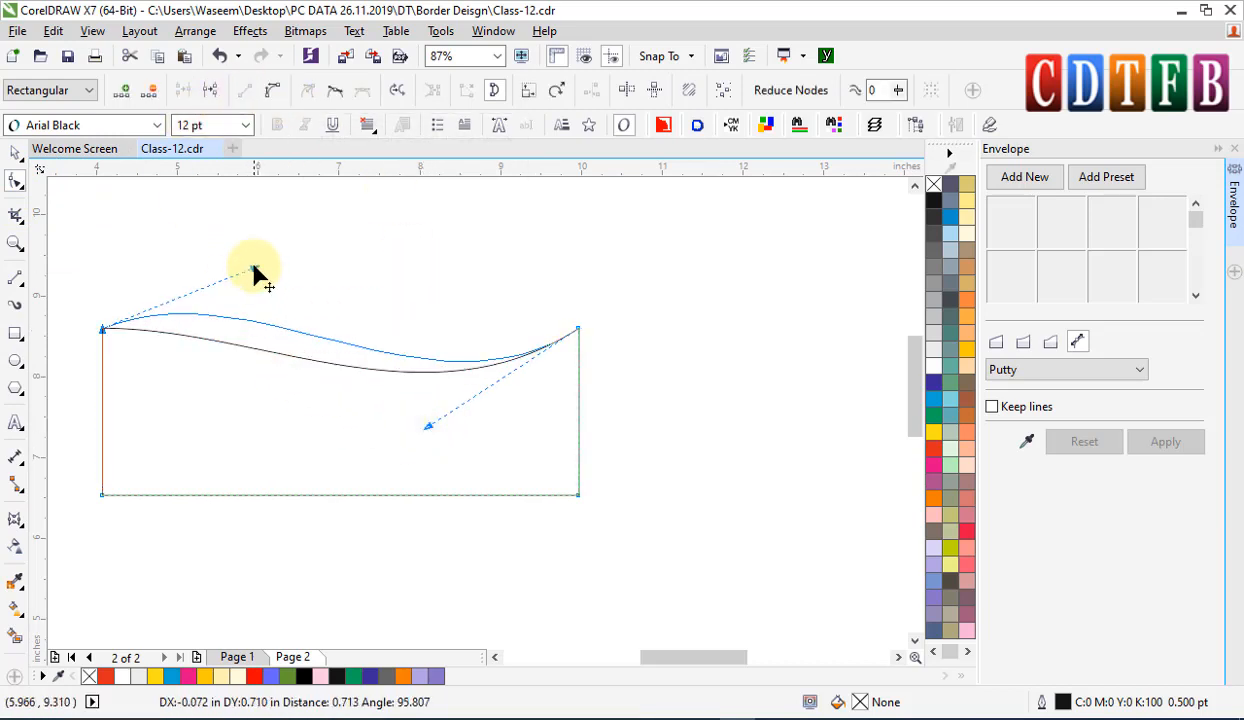
left_click_drag(87, 349, 103, 235)
left_click_drag(428, 432, 358, 480)
key("space")
- Move the wave-topped shape toward the page's left edge
scroll(389, 372, "down", 4)
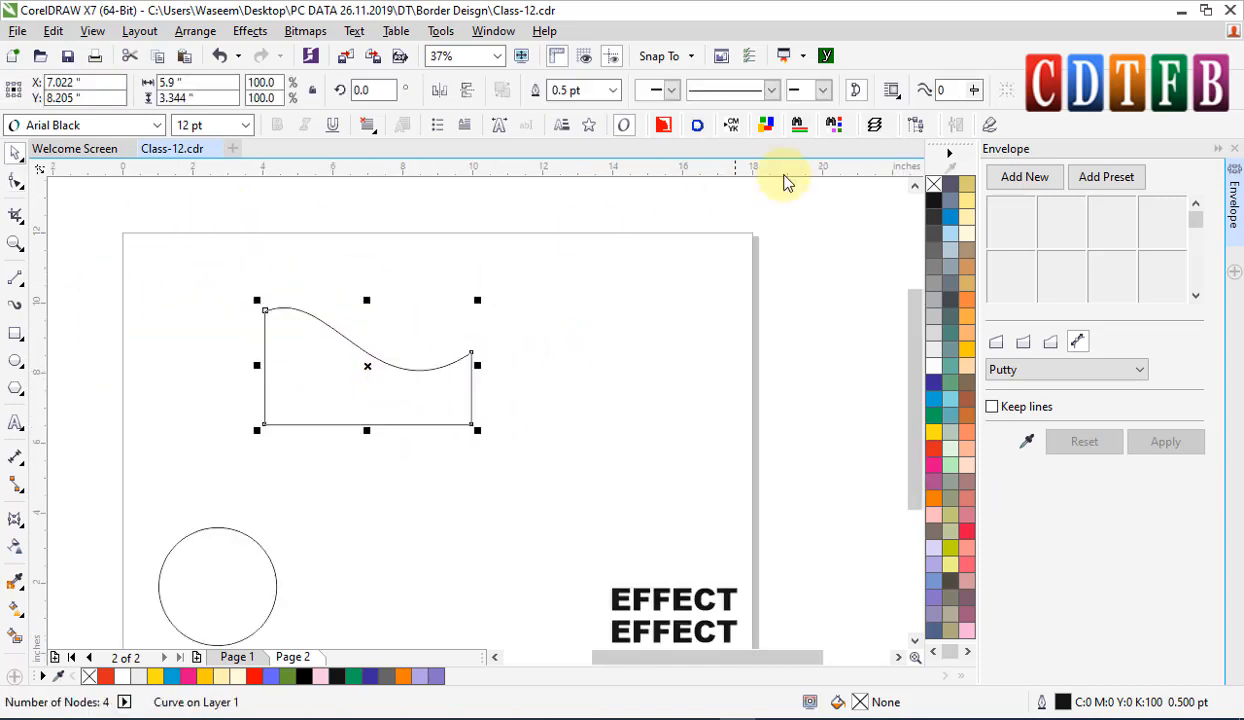
scroll(472, 369, "right", 1)
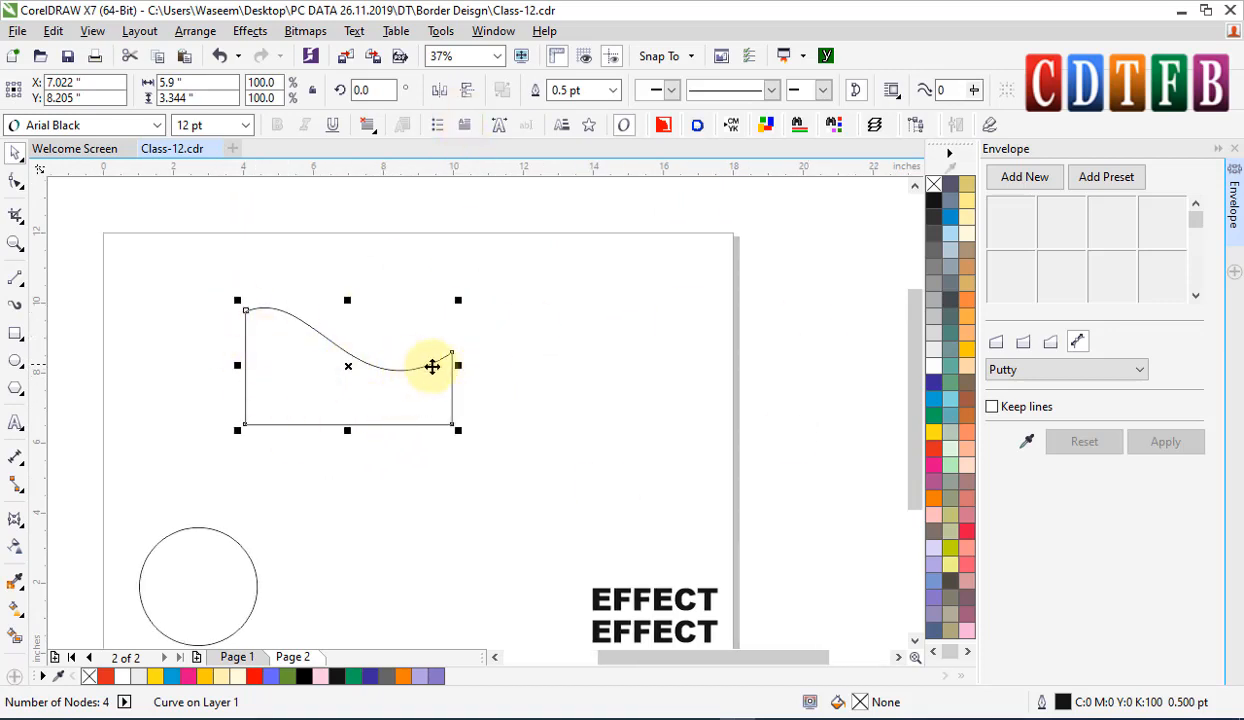
left_click_drag(347, 371, 253, 369)
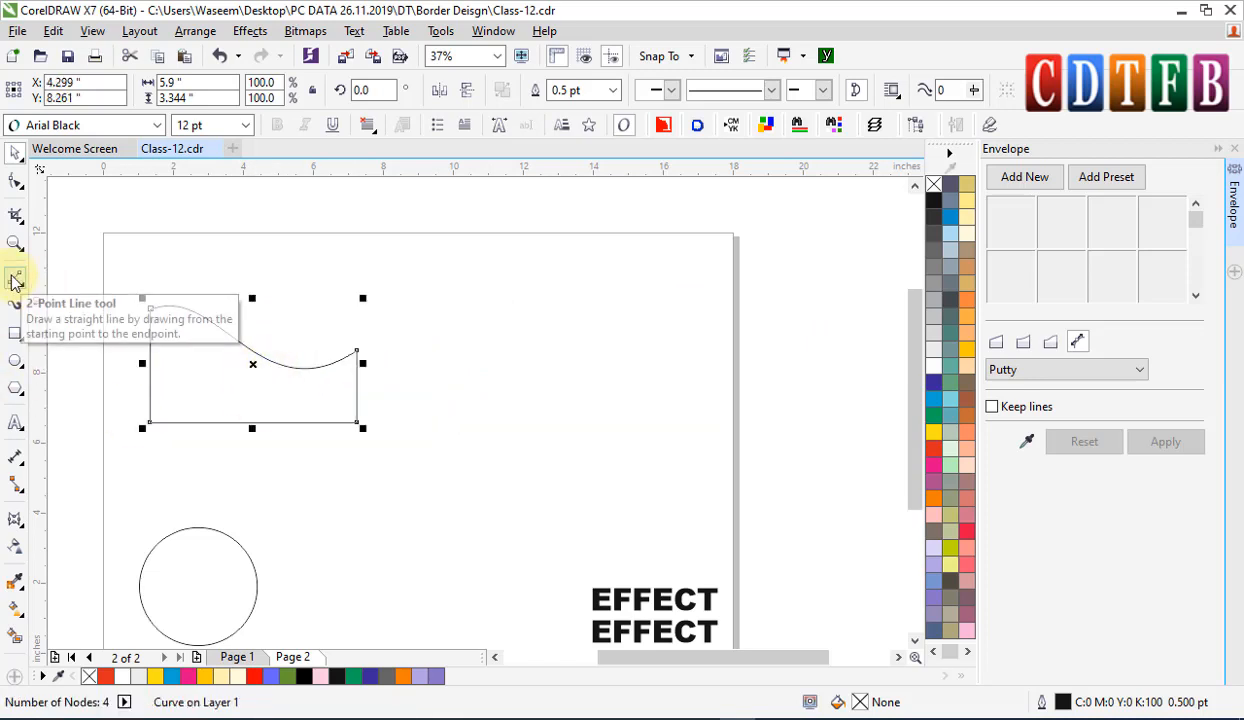
- Draw a vertical two-point line about 3.72 inches long beside the wave-topped shape
left_click(15, 281)
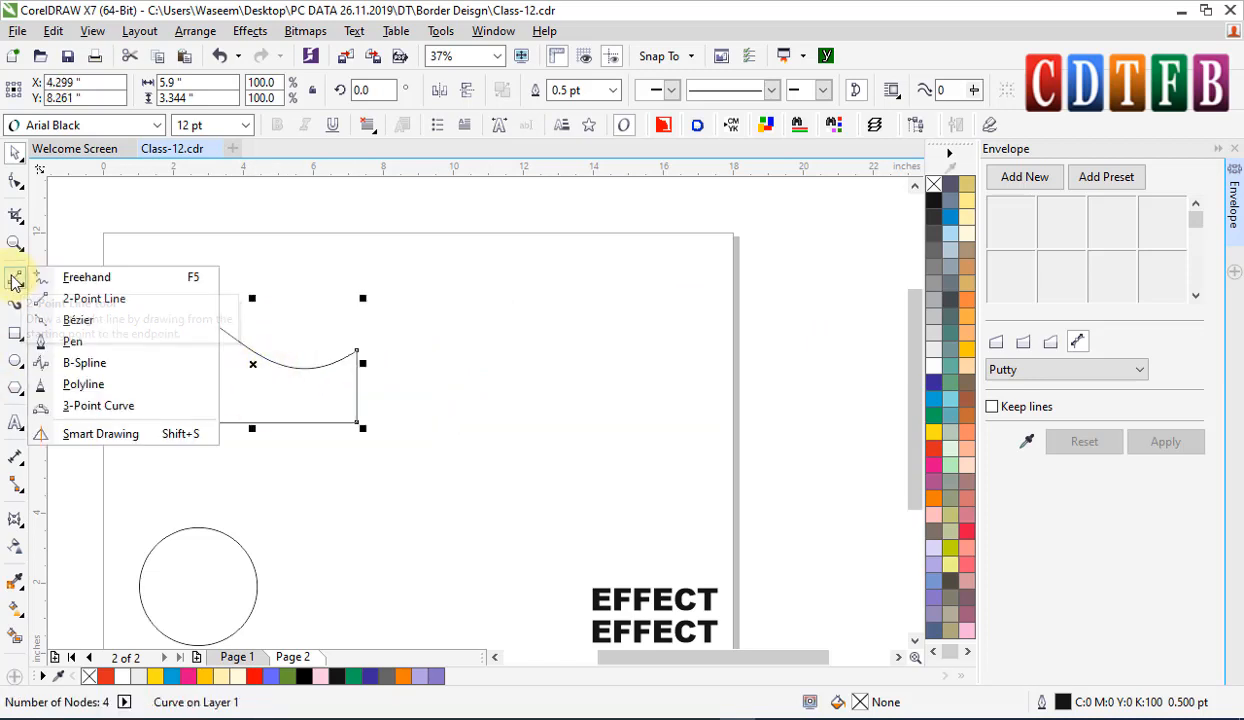
left_click(85, 299)
left_click_drag(426, 284, 426, 420)
key("space")
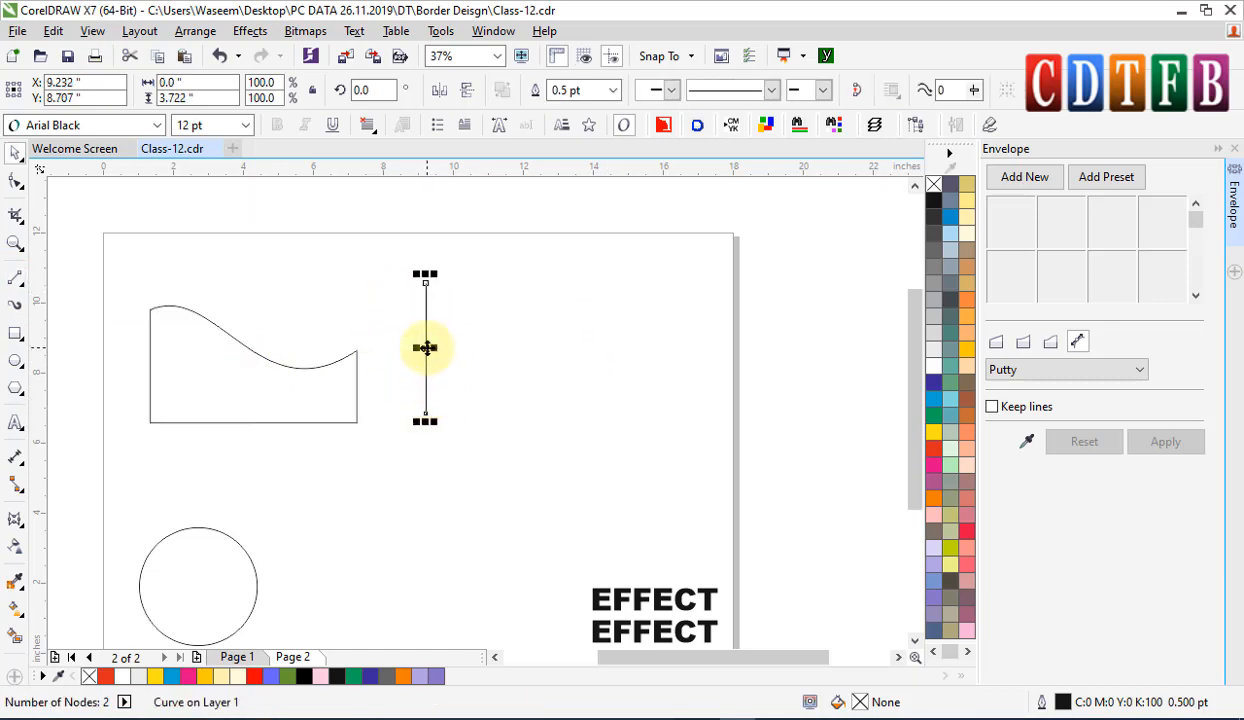
- Duplicate the vertical line sideways at about 0.28 inch spacing and repeat until there is a row of 16 lines
left_click_drag(426, 347, 436, 344)
right_click(436, 343)
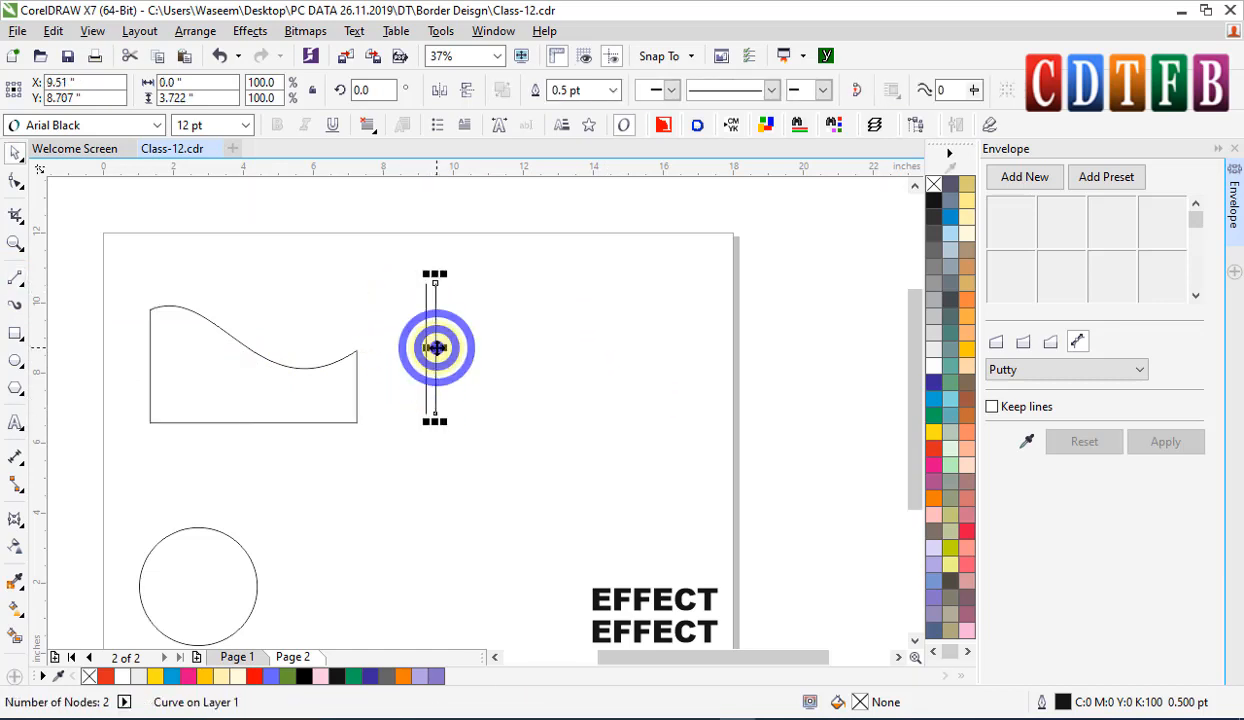
key("ctrl+r")
key("ctrl+r")
key("ctrl+r")
key("ctrl+r")
key("ctrl+r")
key("ctrl+r")
key("ctrl+r")
key("ctrl+r")
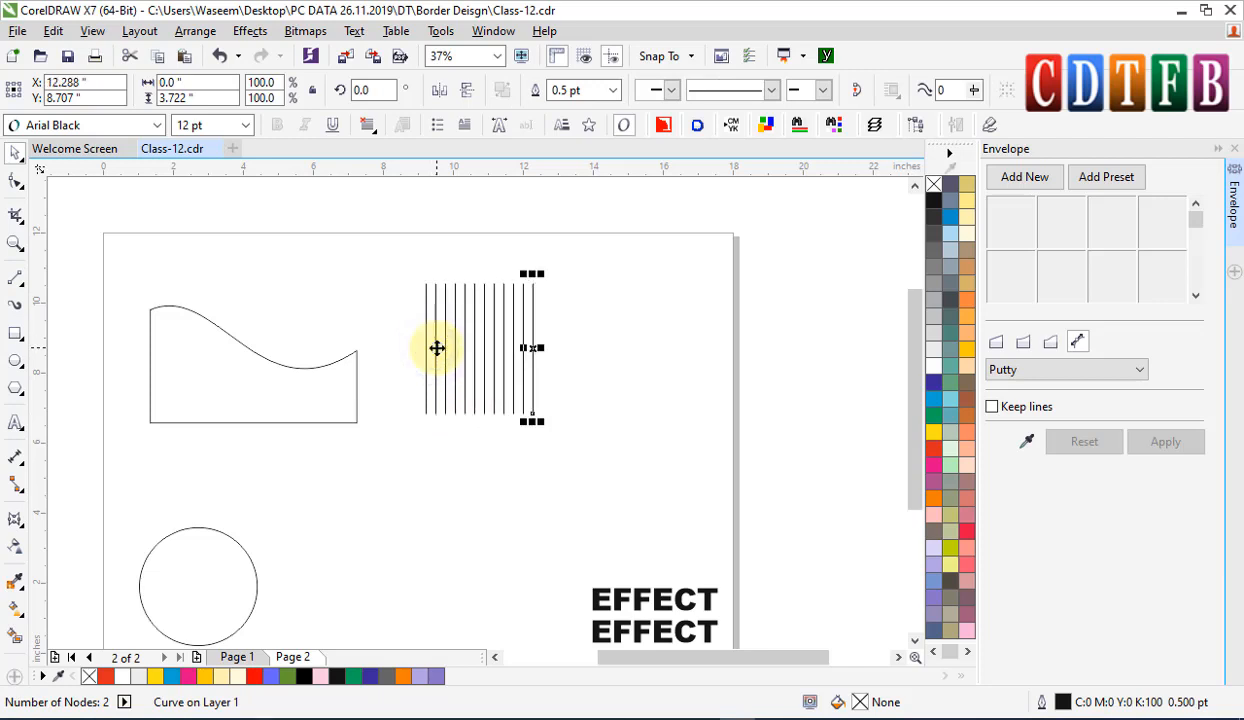
key("ctrl+r")
key("ctrl+r")
key("ctrl+r")
- Continue repeating the line duplicates until the row is about 9.17 inches wide, extending past the page's right edge
left_click_drag(397, 260, 686, 470)
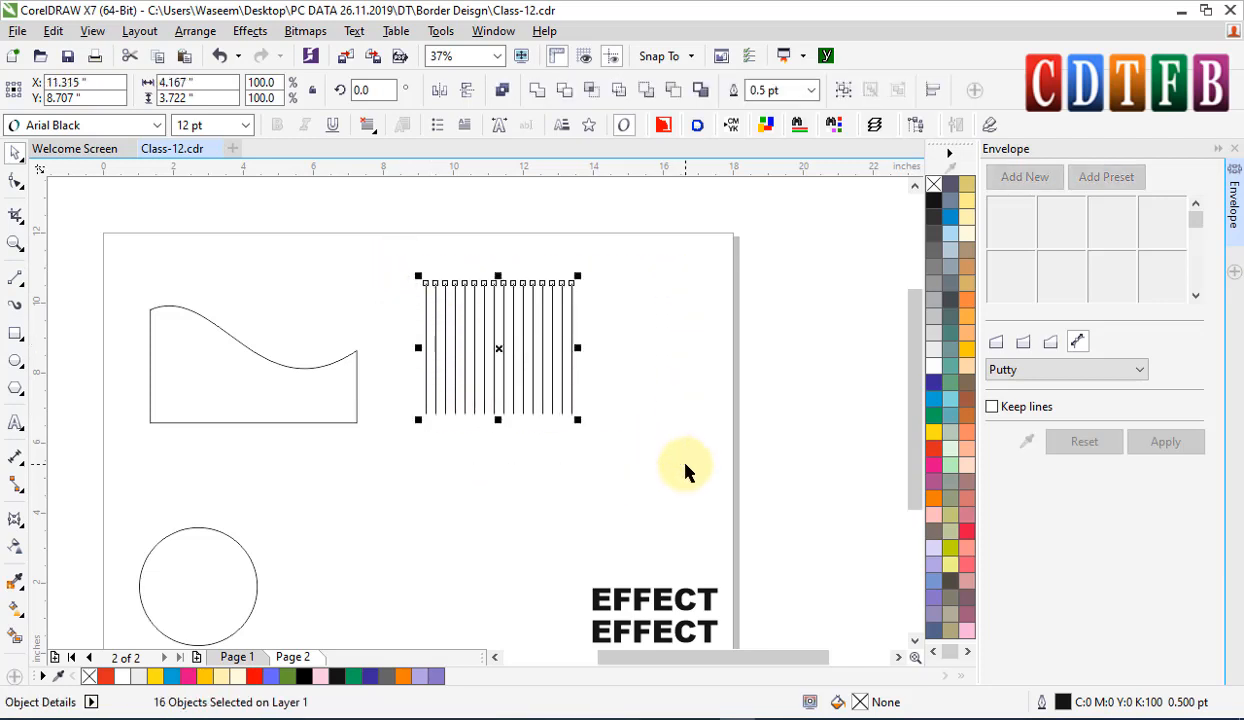
left_click(562, 290)
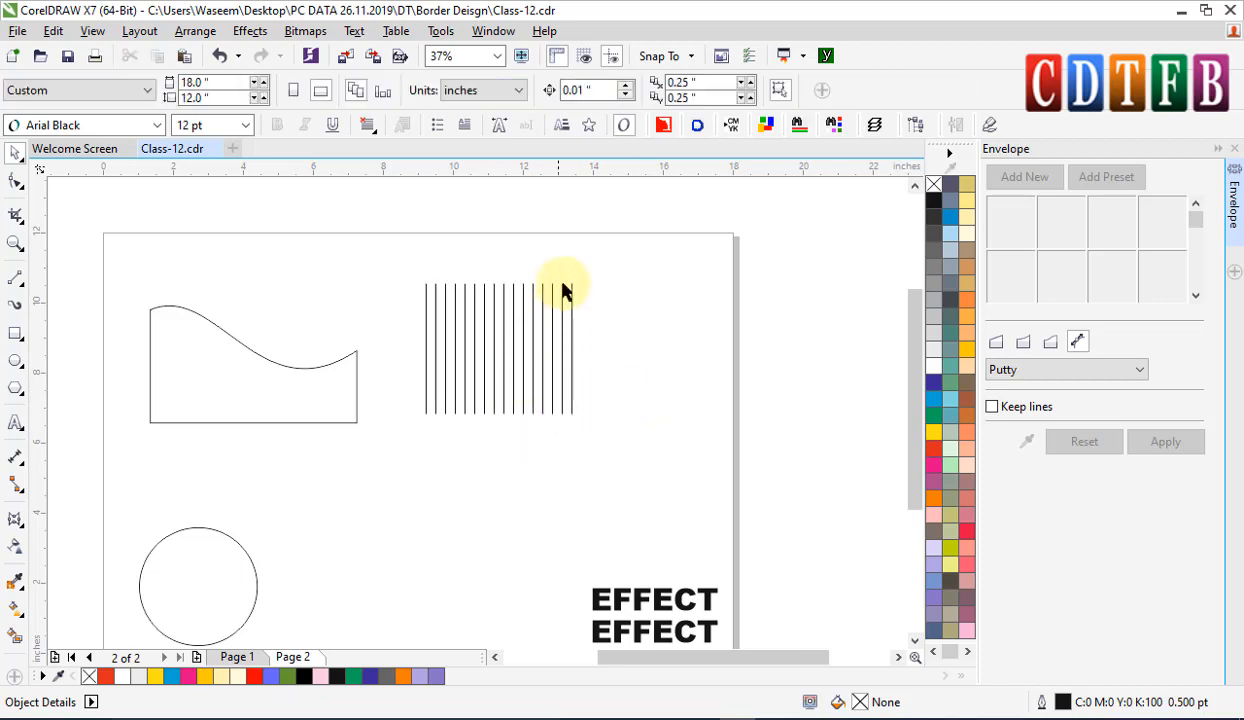
key("ctrl+r")
key("ctrl+r")
key("ctrl+r")
key("ctrl+r")
key("ctrl+r")
key("ctrl+r")
key("ctrl+r")
key("ctrl+r")
key("ctrl+r")
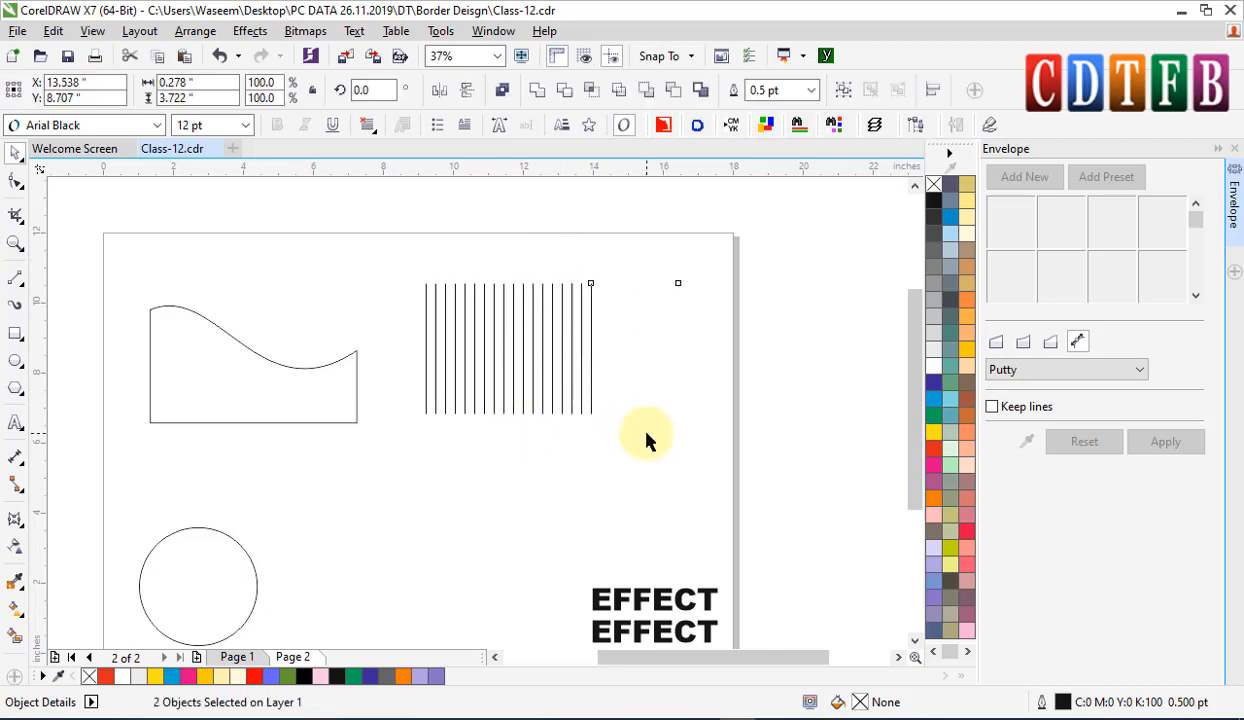
- Group all the vertical lines and set their outline color to red
key("ctrl+a")
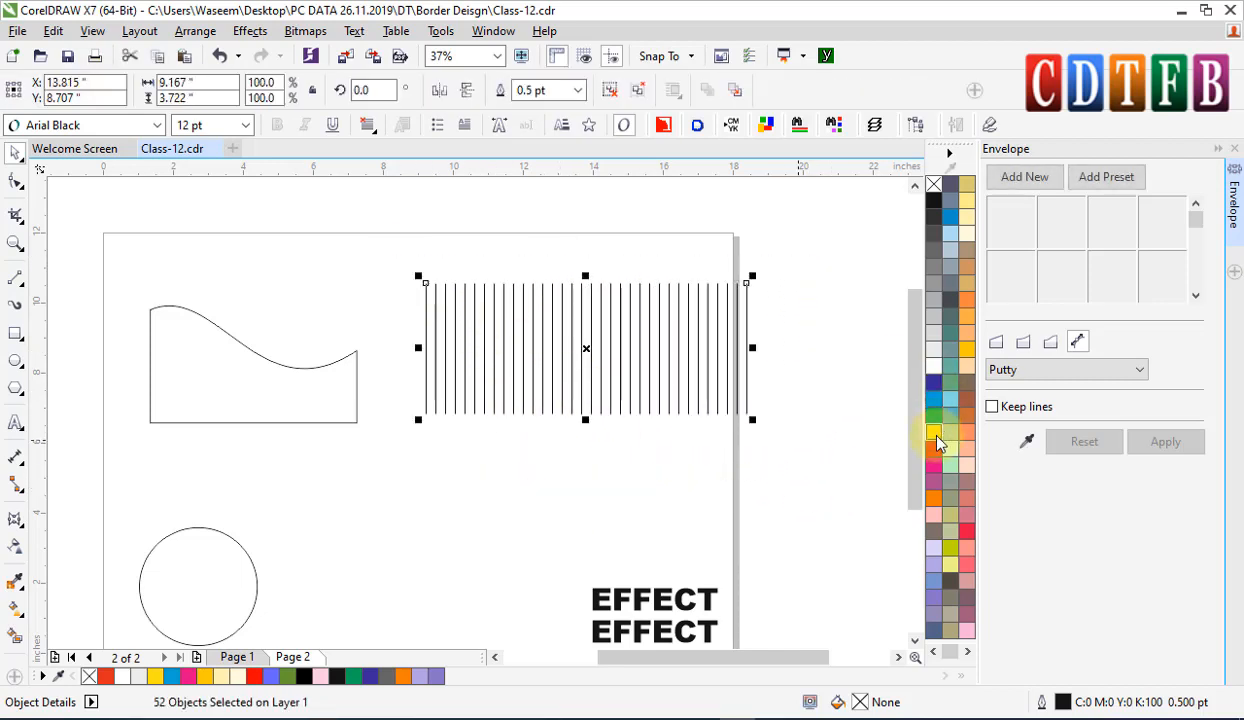
key("ctrl+g")
right_click(938, 449)
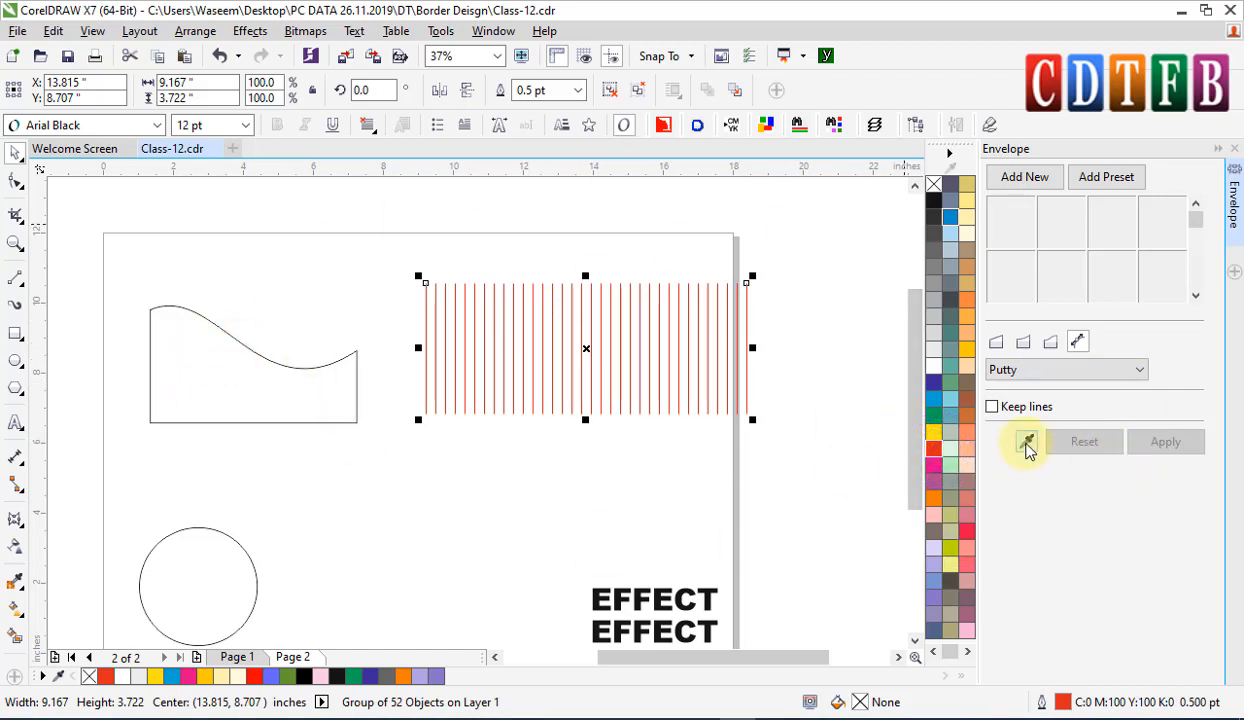
- Create an envelope from the wave-topped shape and apply it to the red line group
left_click(1027, 446)
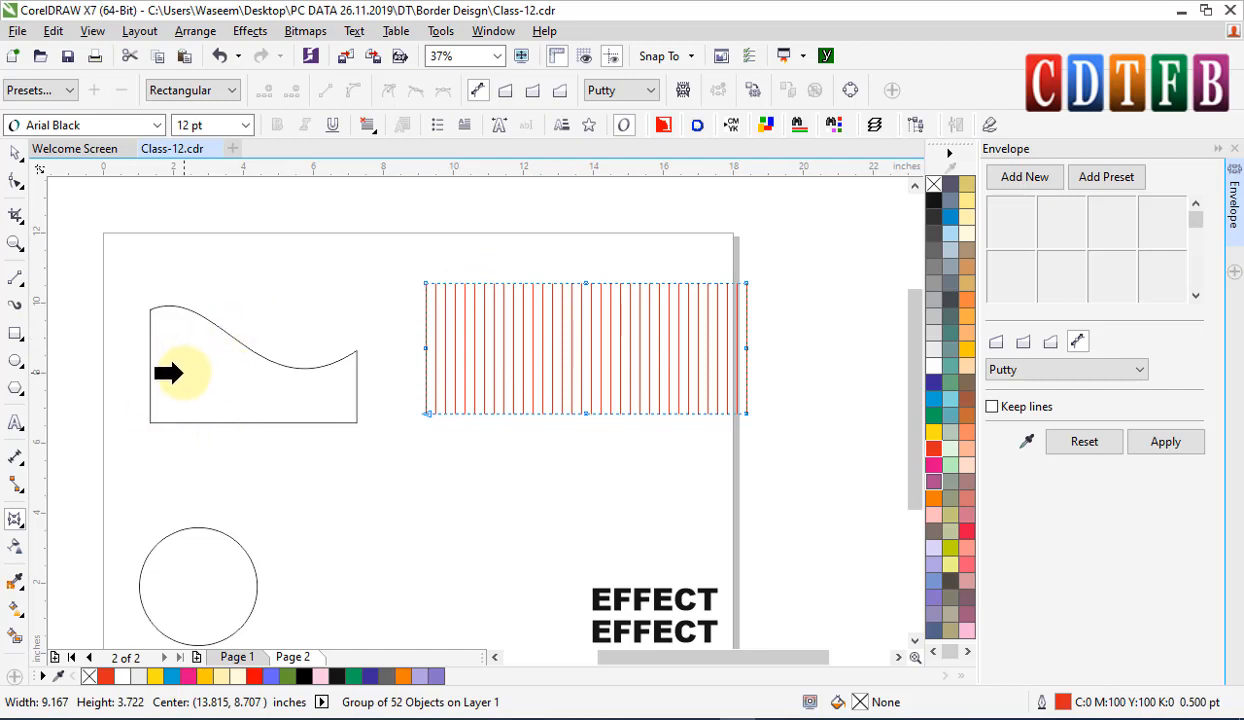
left_click(182, 374)
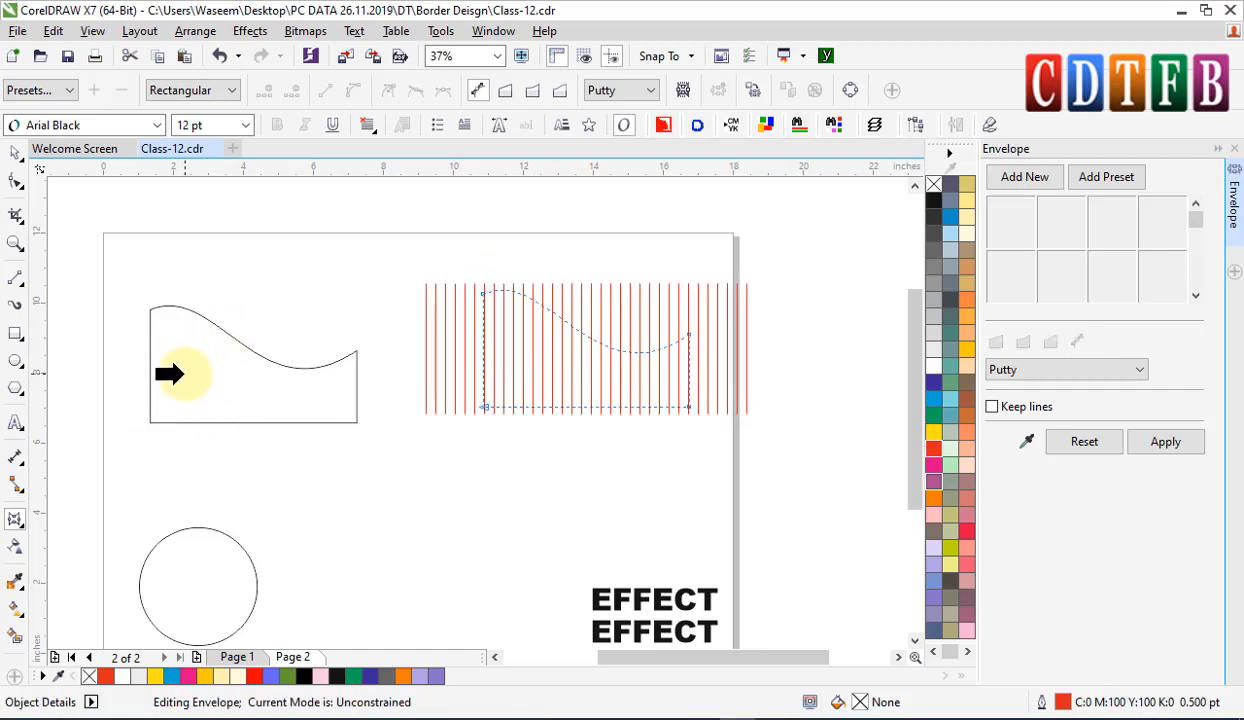
left_click(1160, 444)
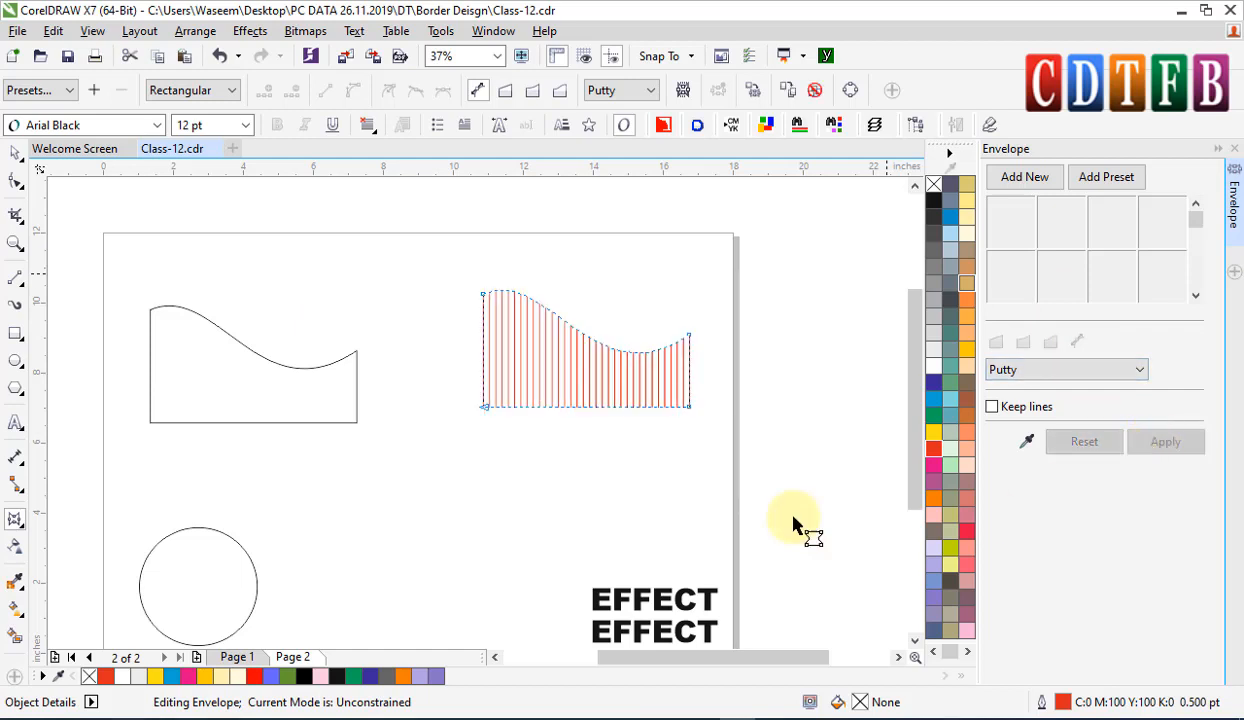
left_click(12, 154)
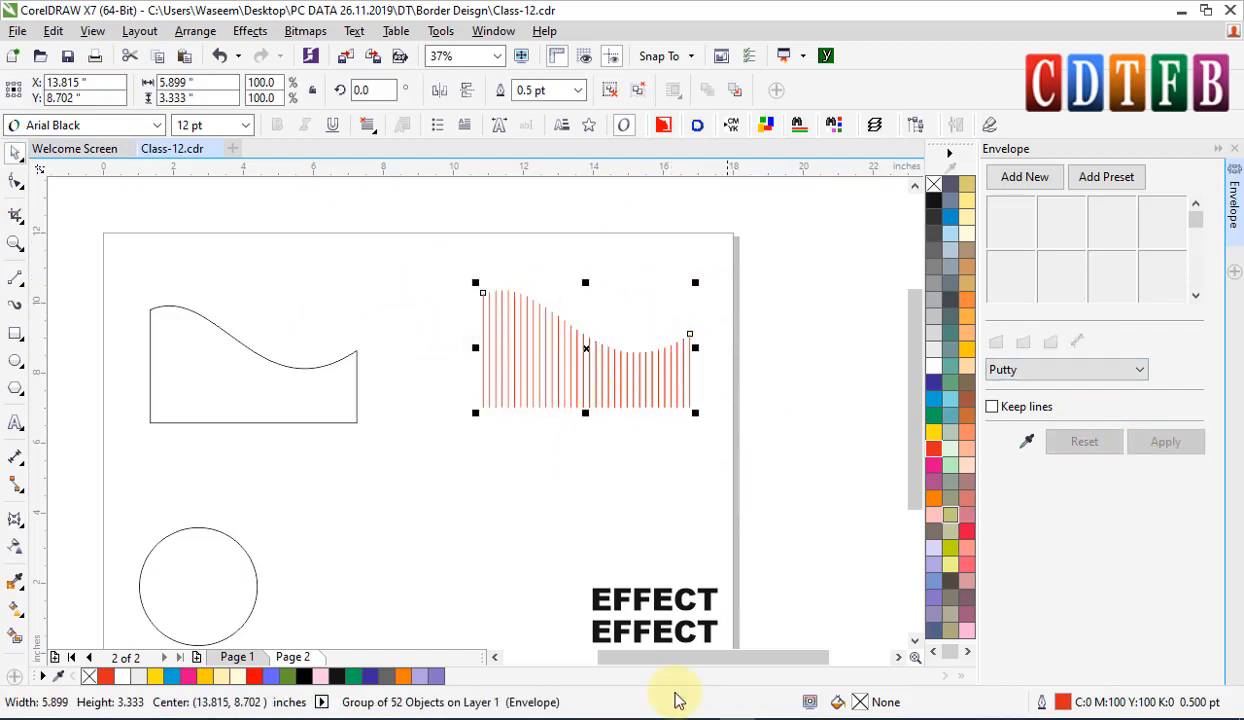
- Place a copy of the upper EFFECT text just below the wave-topped shape
left_click_drag(683, 597, 331, 493)
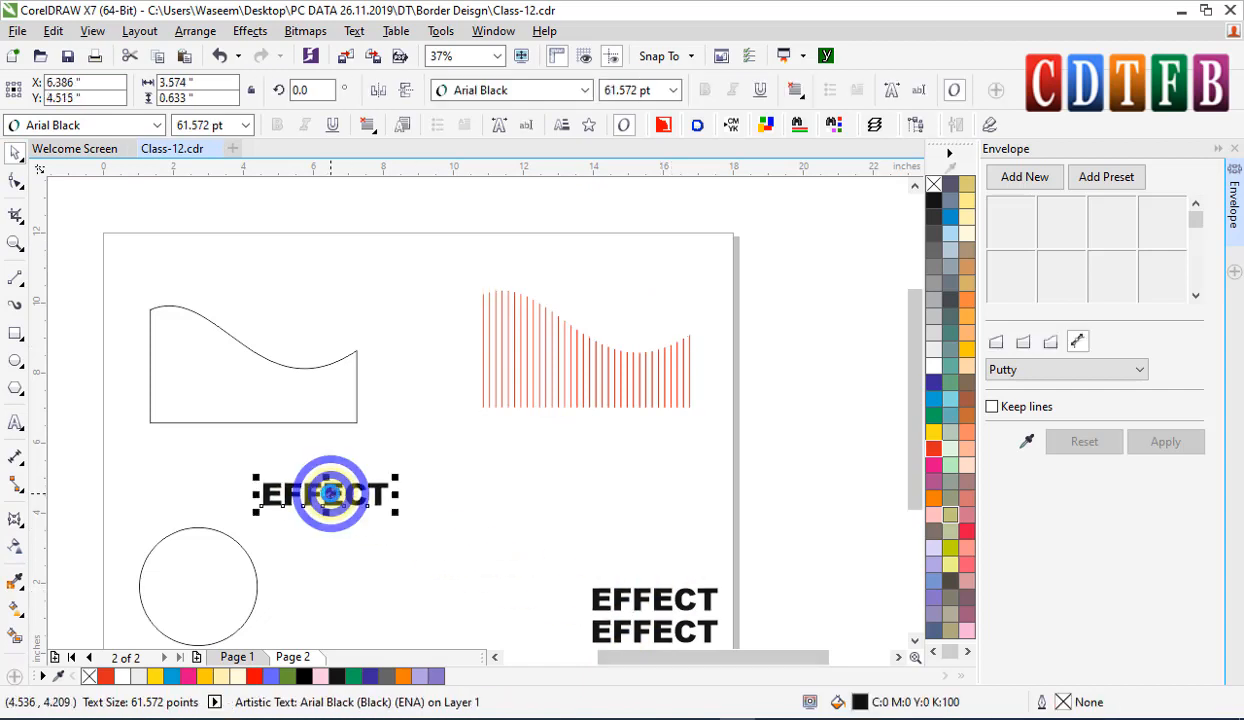
key("z")
left_click_drag(94, 250, 703, 575)
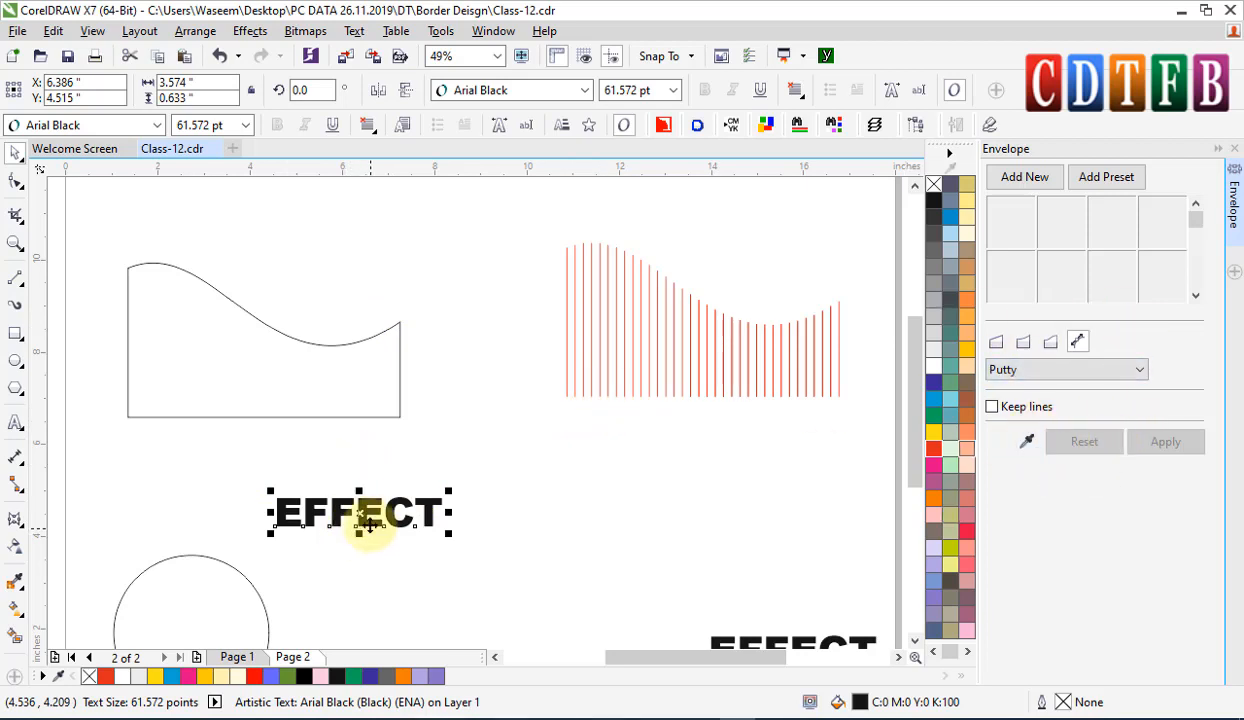
- Apply an envelope taken from the wave-topped shape to the copied EFFECT text
left_click(1025, 446)
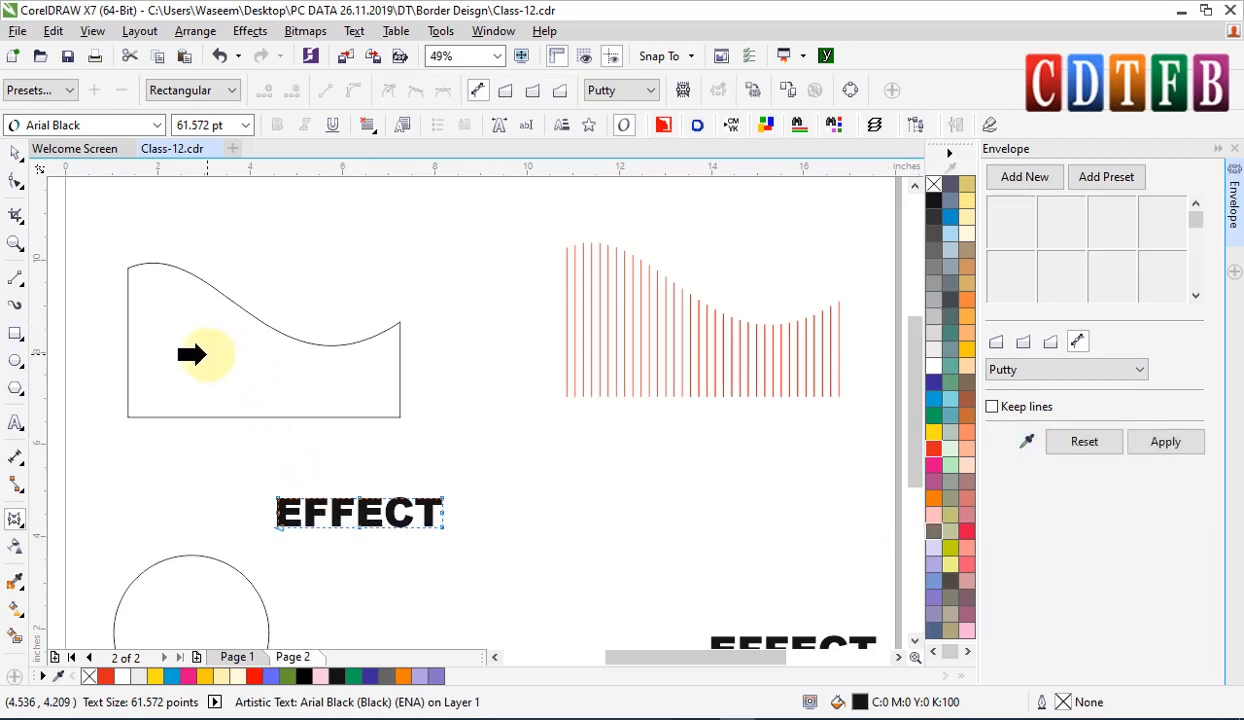
left_click(155, 365)
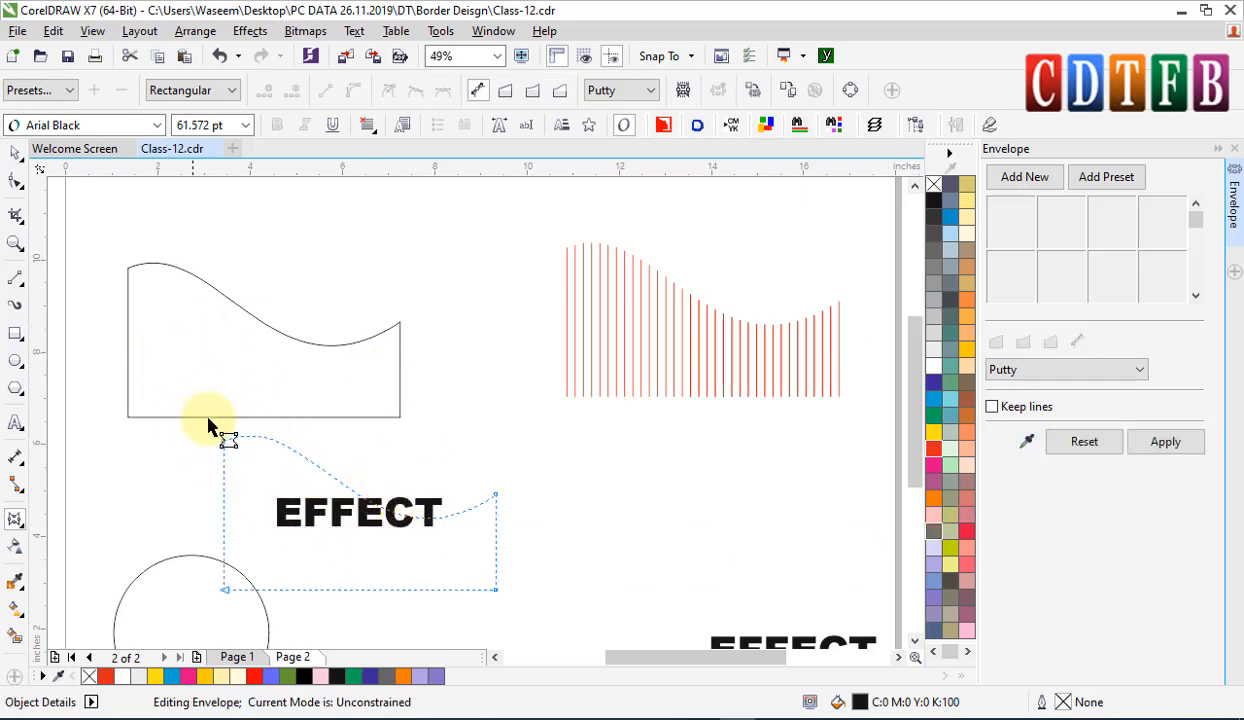
left_click(1150, 438)
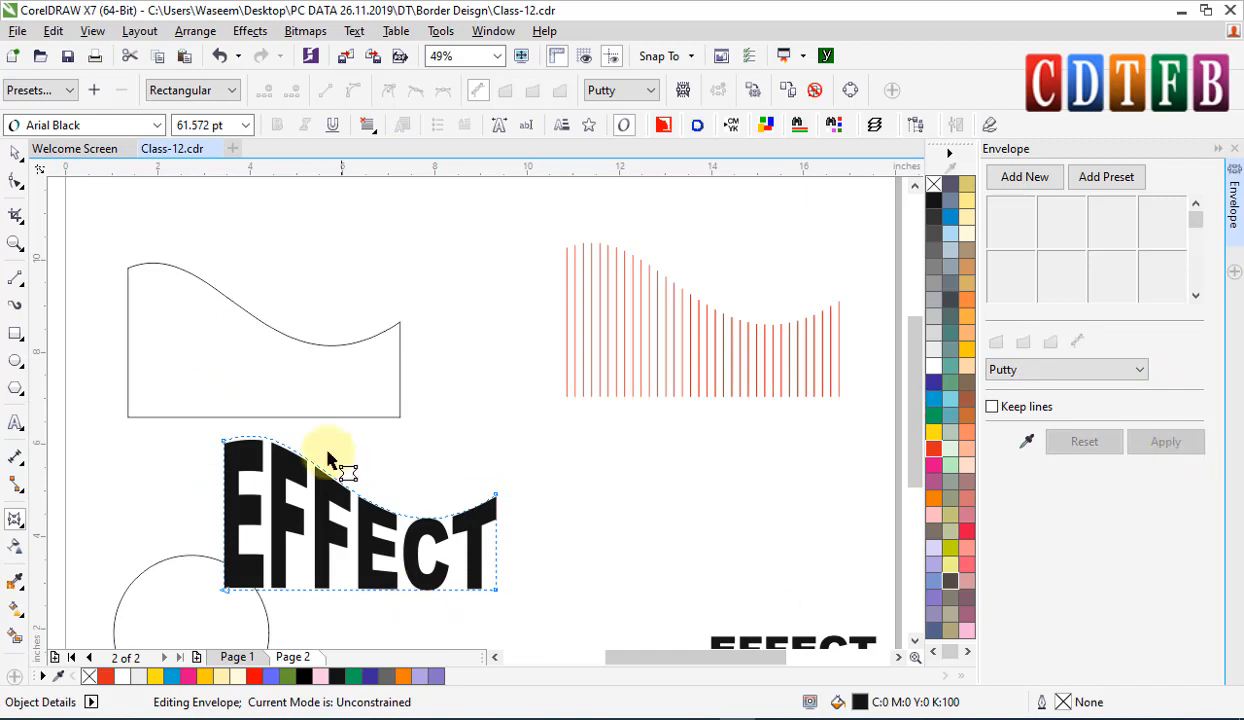
left_click(16, 152)
left_click(390, 570)
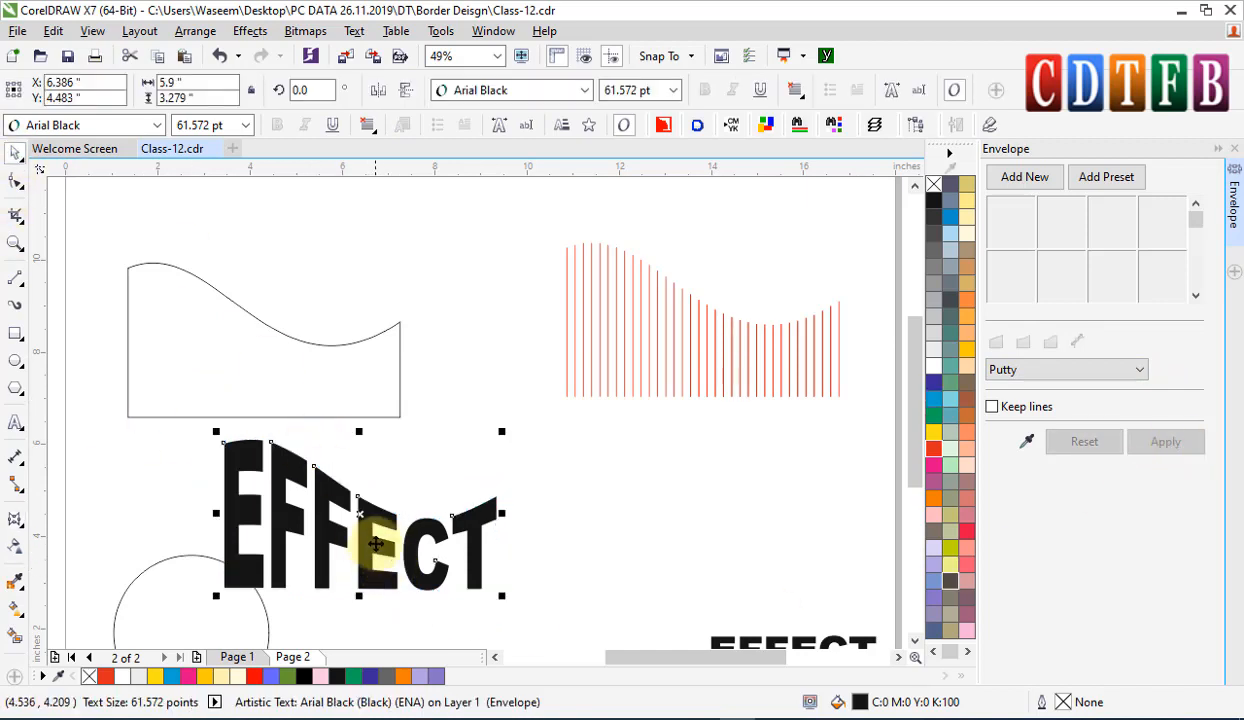
- Fill the wavy EFFECT text red, shift the red line group upward, and place the text directly beneath it
mouse_move(375, 544)
left_mouse_down()
mouse_move(244, 369)
mouse_move(277, 362)
mouse_move(655, 497)
left_mouse_up()
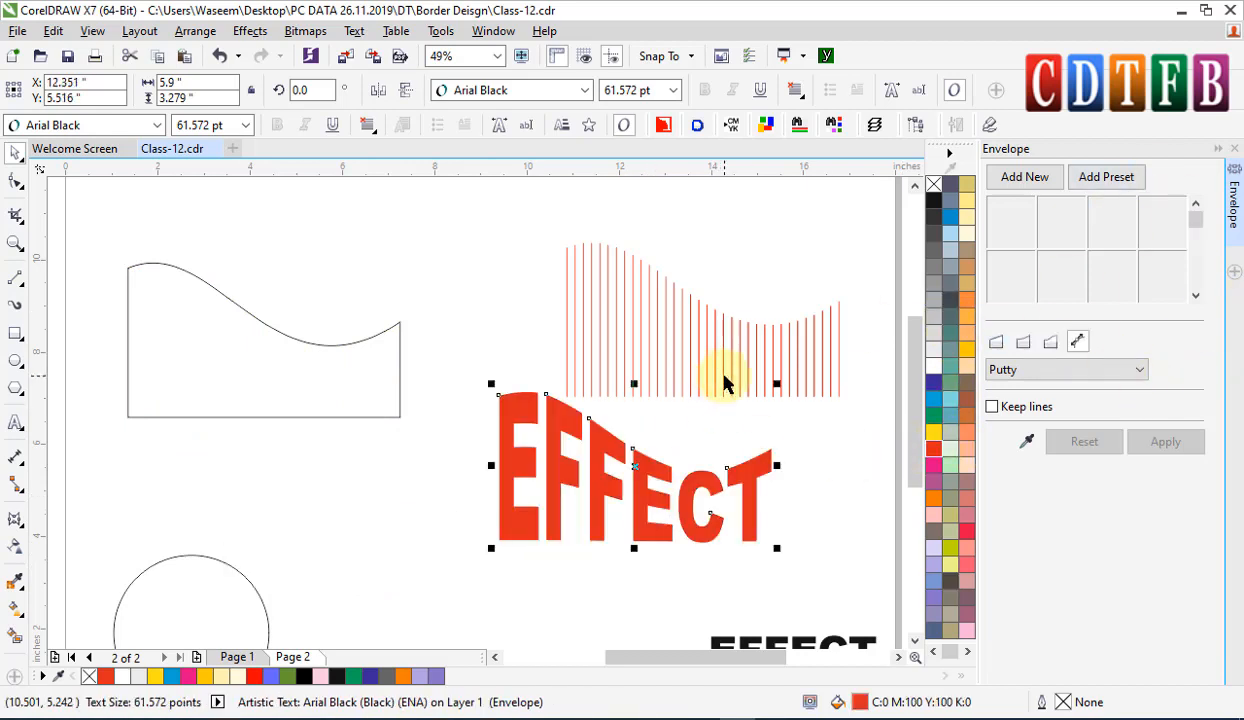
left_click_drag(724, 379, 748, 282)
left_click_drag(683, 492, 790, 438)
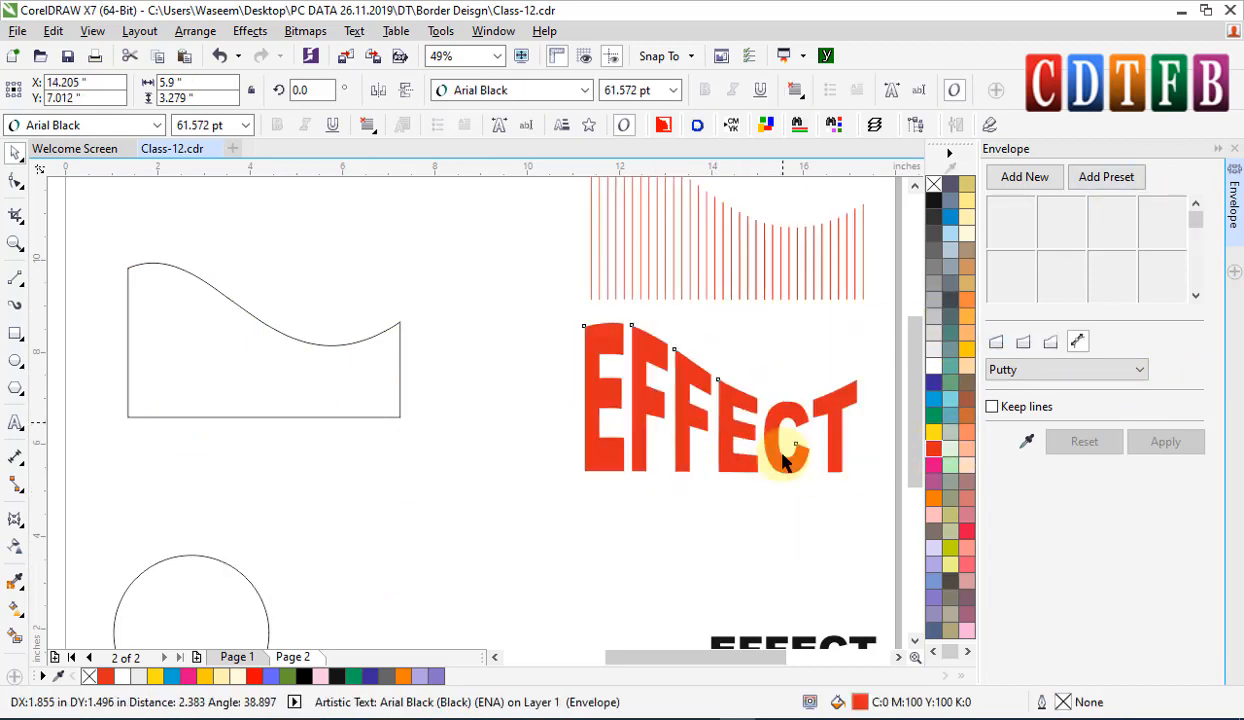
- Move the circle to sit centrally beneath the wave-topped shape
scroll(461, 430, "down", 2)
left_click_drag(333, 507, 383, 485)
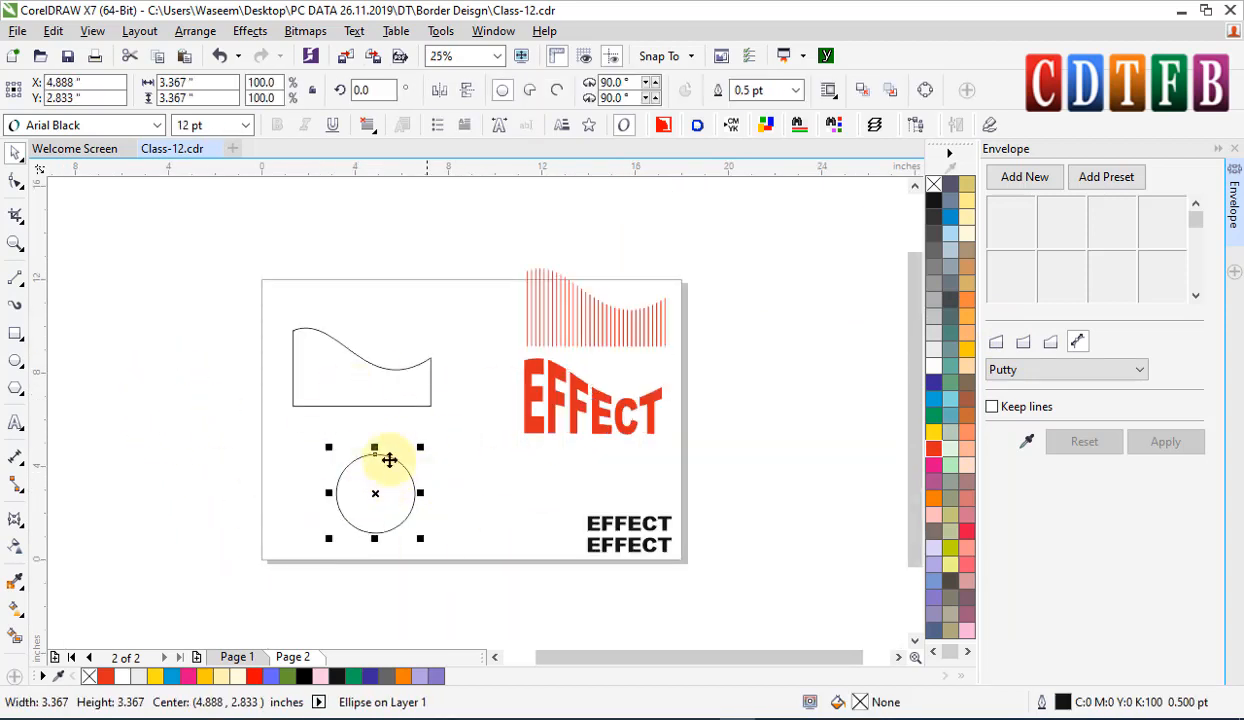
key("F2")
left_click_drag(280, 411, 594, 622)
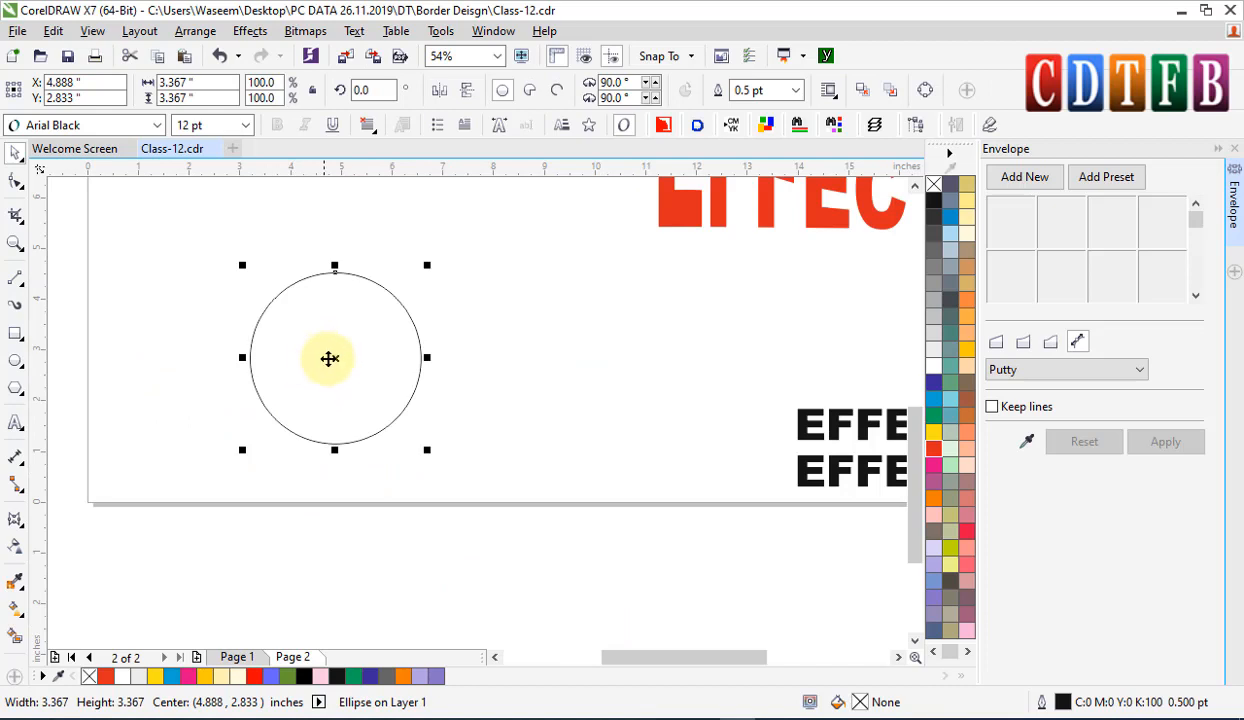
- Place a vertically mirrored copy of the wave-topped shape over the circle
scroll(329, 357, "down", 2)
left_click(303, 242)
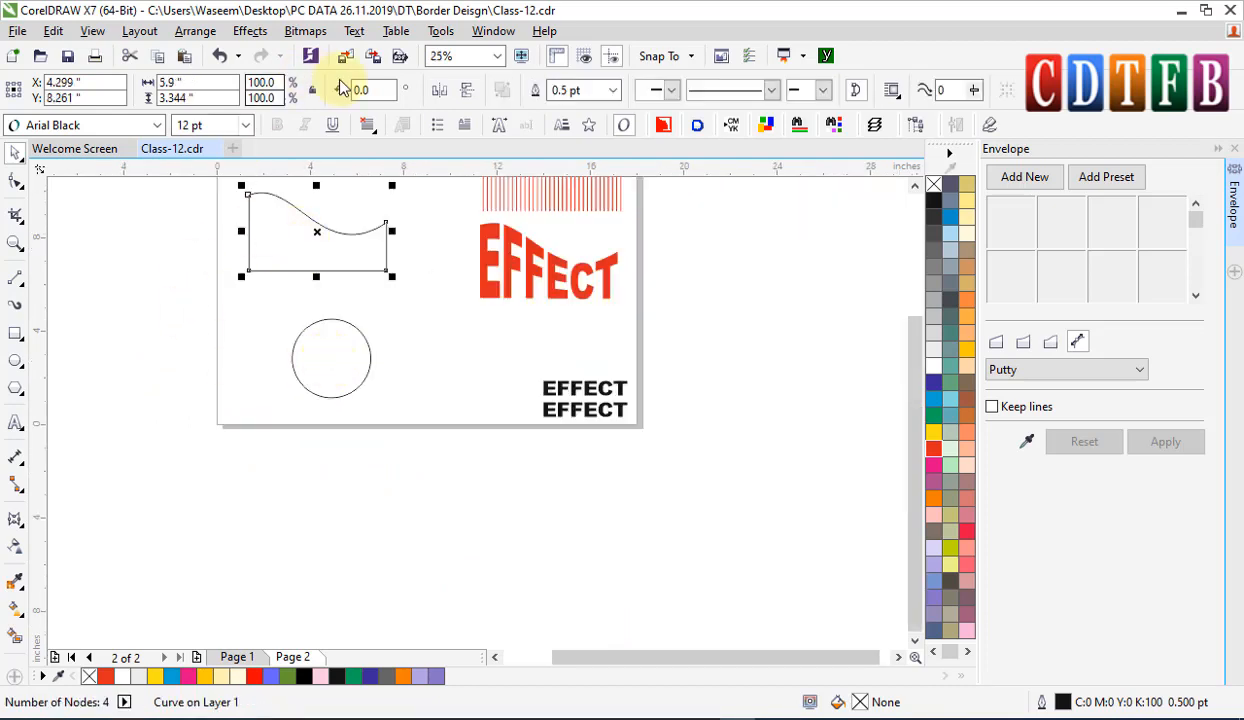
left_click_drag(319, 185, 353, 312)
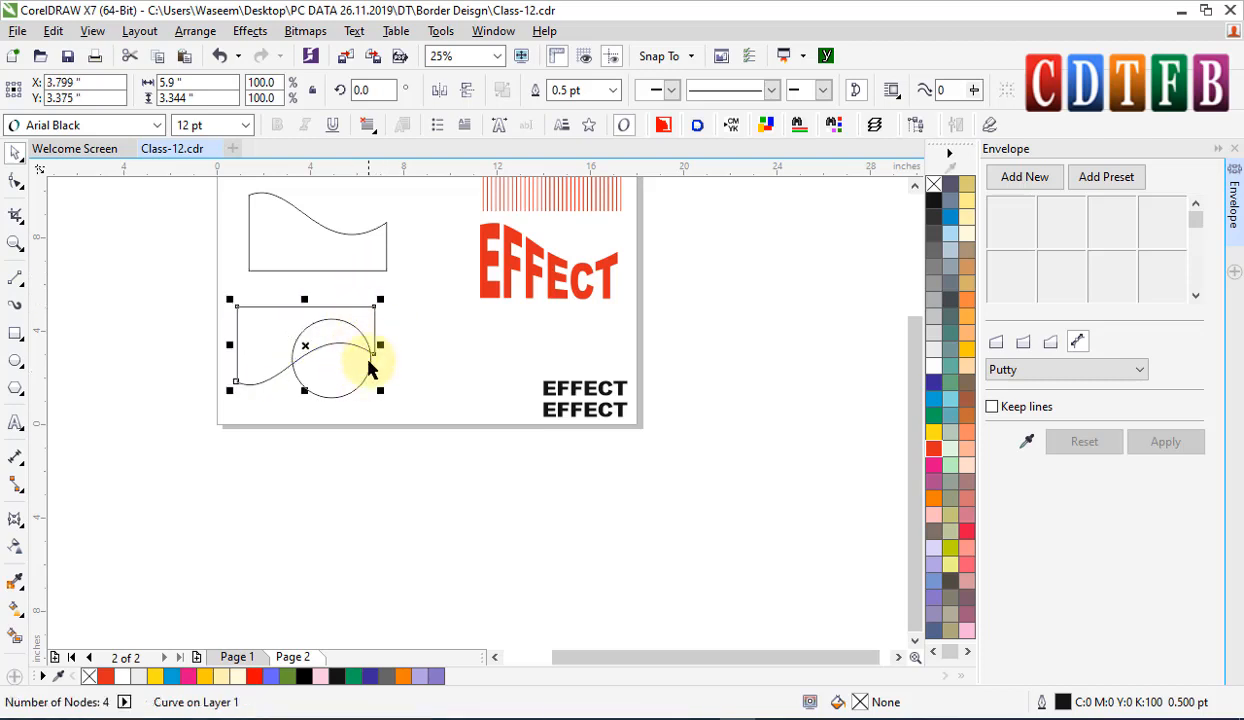
- Trim the circle with the mirrored wave shape, and move that cutting shape out past the page's left edge
left_click(365, 382, "shift")
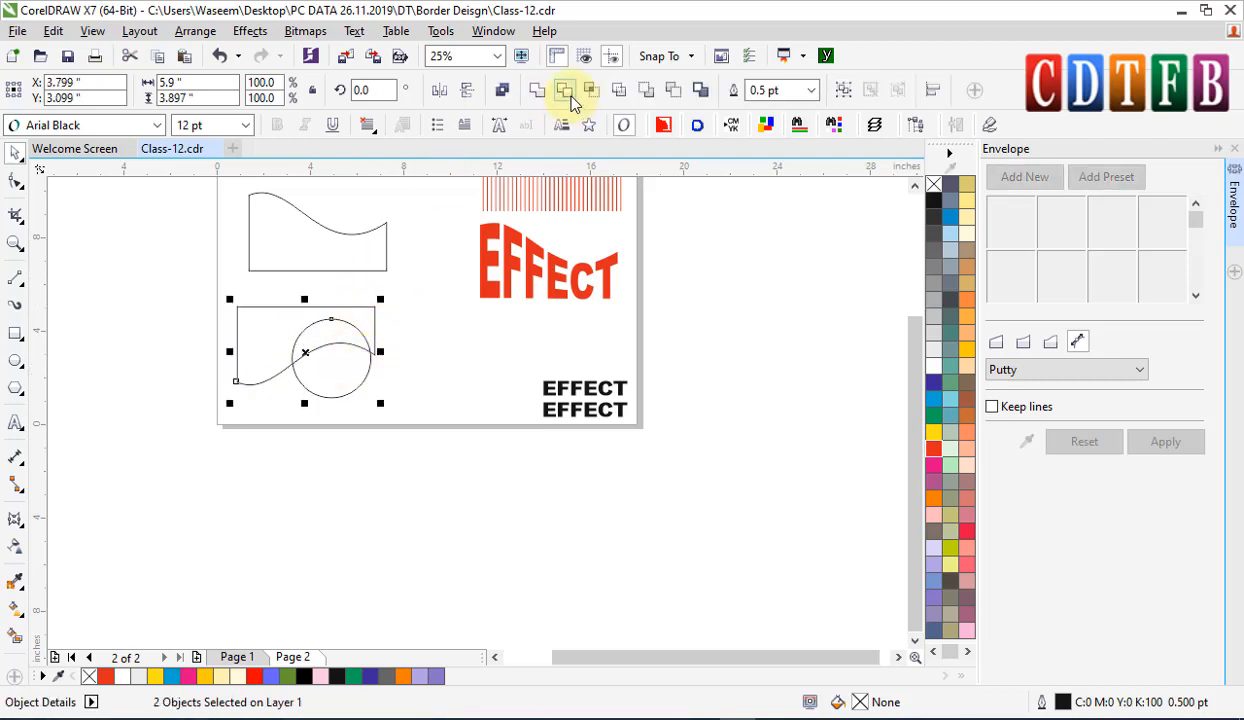
left_click(570, 95)
left_click(347, 333)
left_click_drag(347, 333, 192, 275)
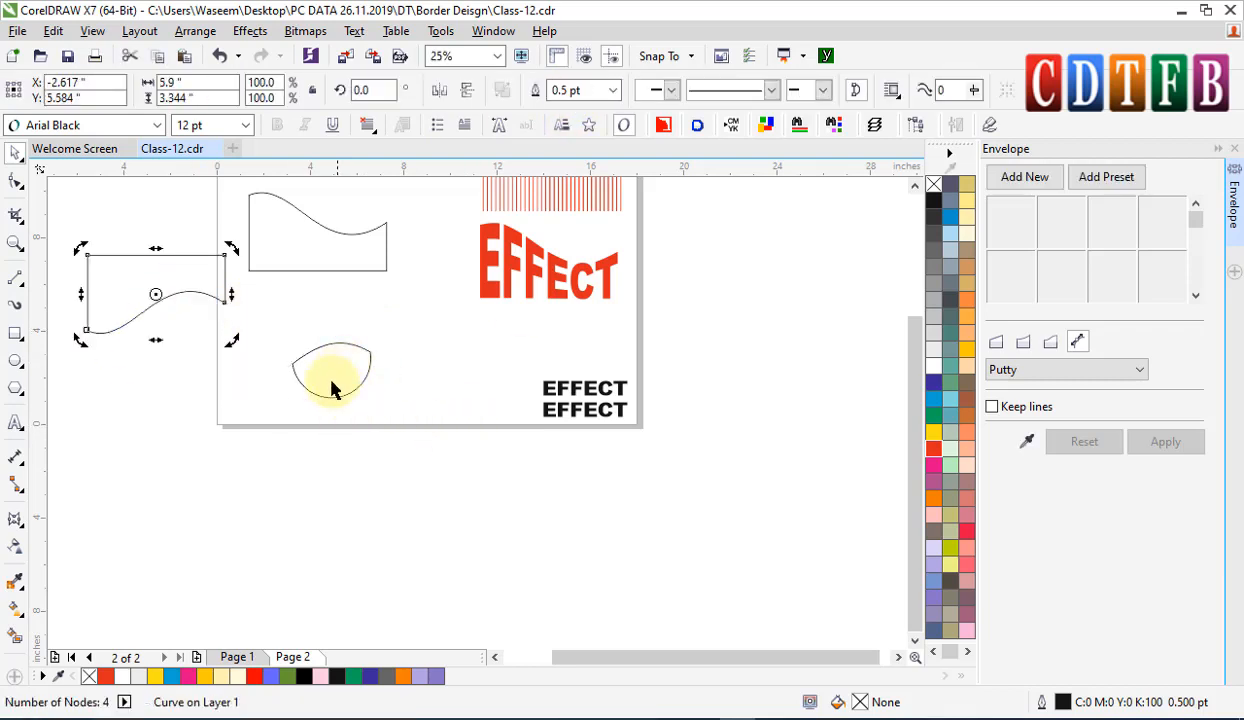
- Place a copy of the upper black EFFECT text to the right of the trimmed circle
left_click(325, 372)
key("F2")
left_click_drag(255, 319, 633, 555)
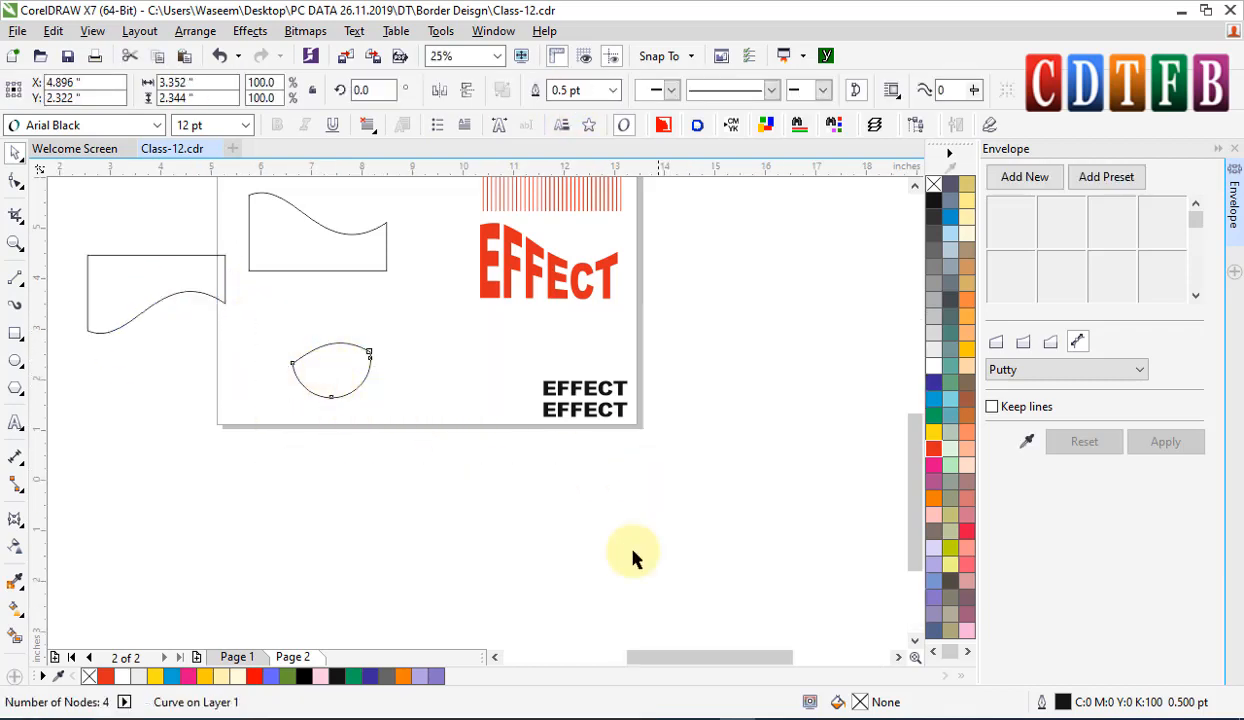
left_click(680, 402)
left_click_drag(397, 347, 396, 343)
right_click(396, 343)
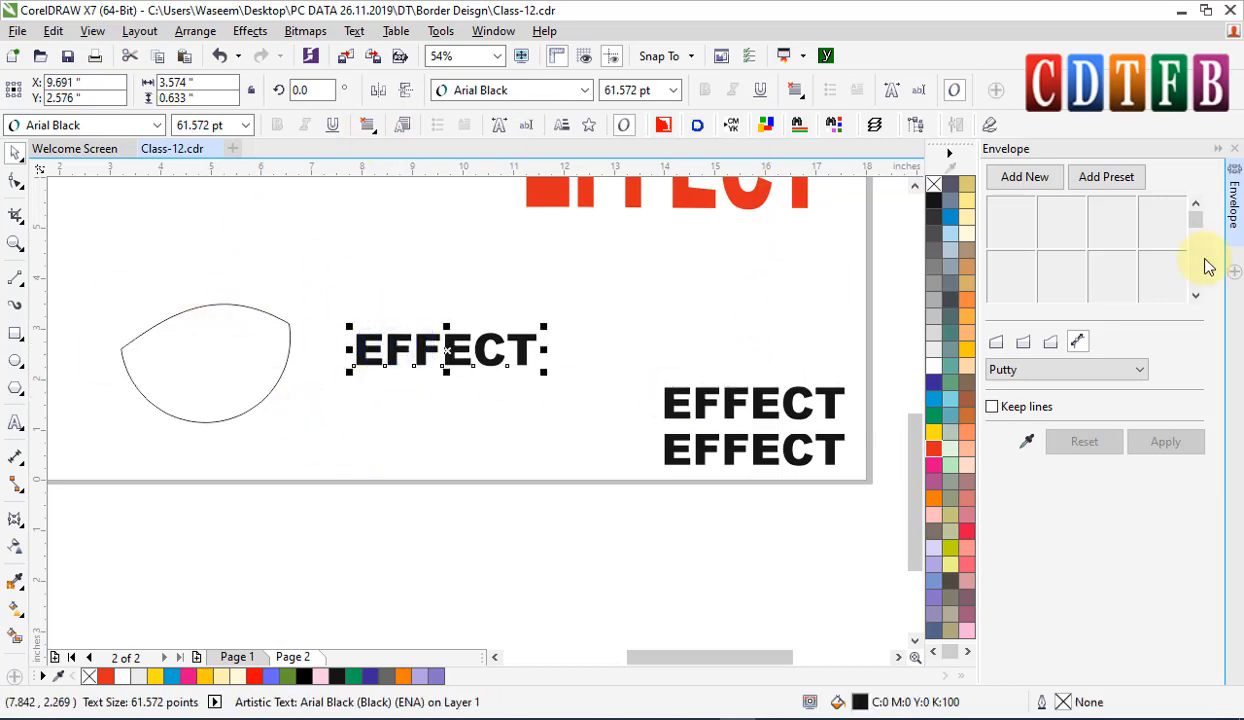
- Apply a Putty envelope taken from the trimmed circle to the copied text, and move it beneath the red EFFECT text
left_click(1028, 441)
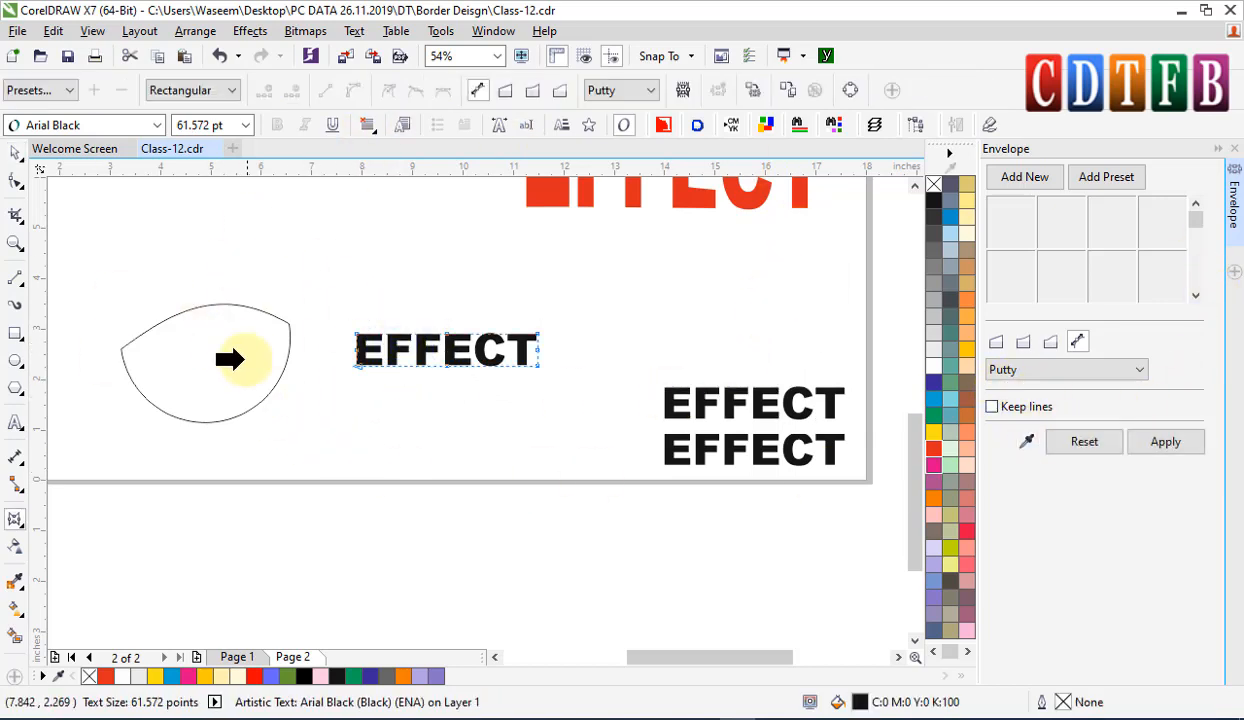
left_click(230, 358)
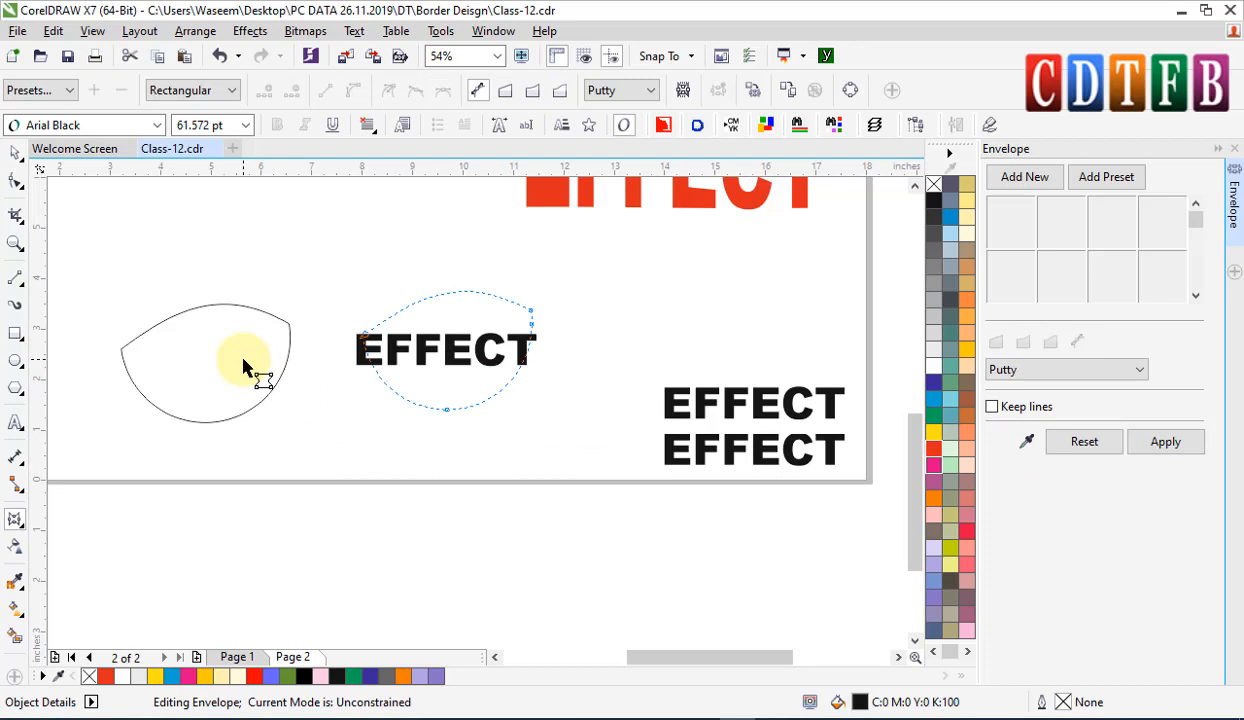
left_click(1178, 444)
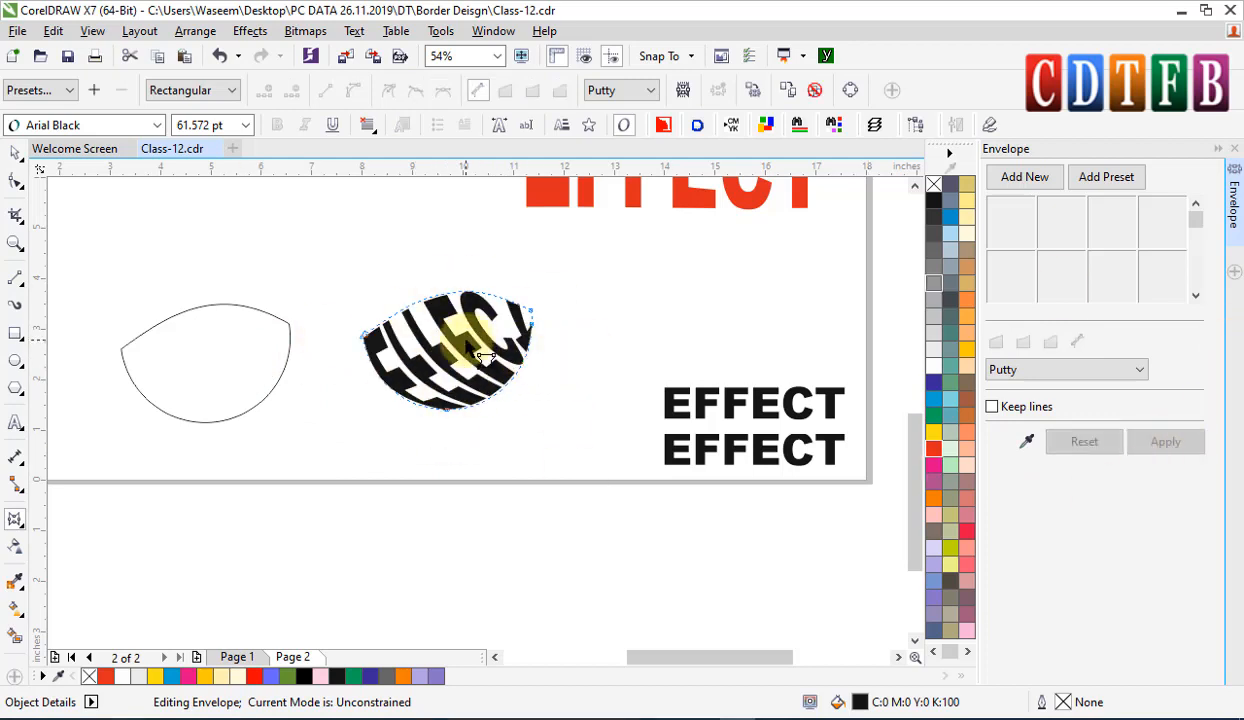
left_click(15, 155)
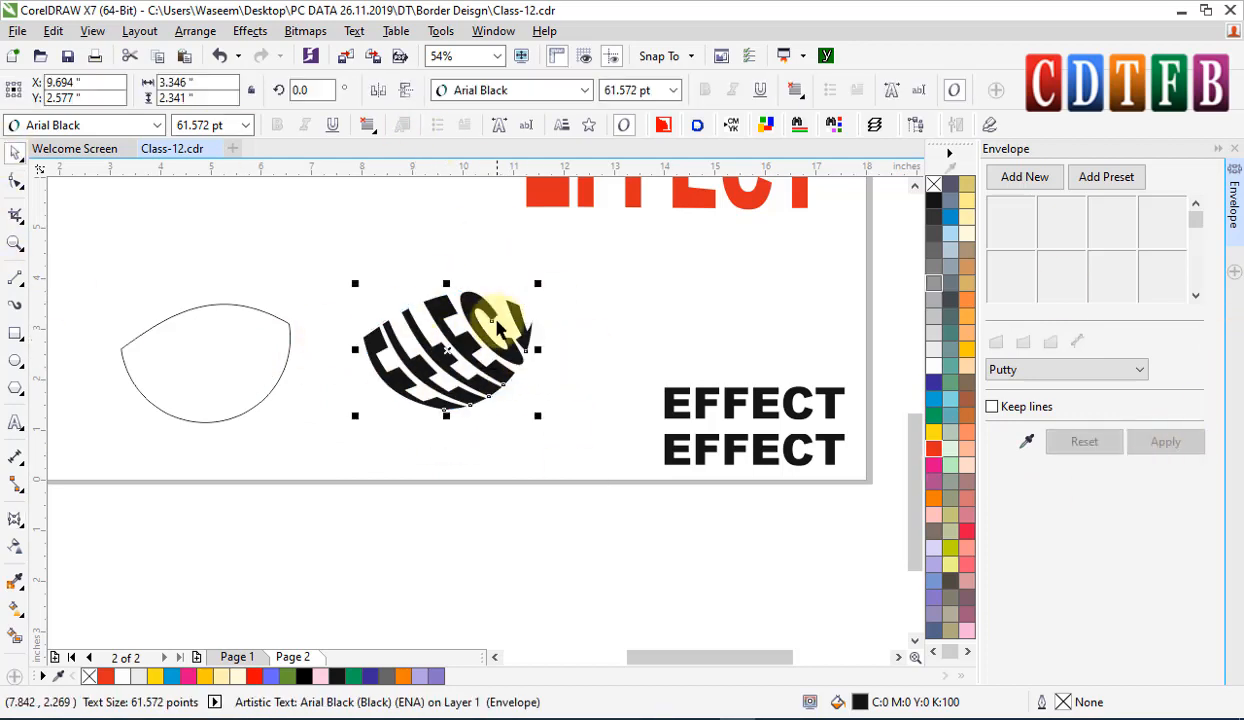
left_click_drag(483, 311, 671, 253)
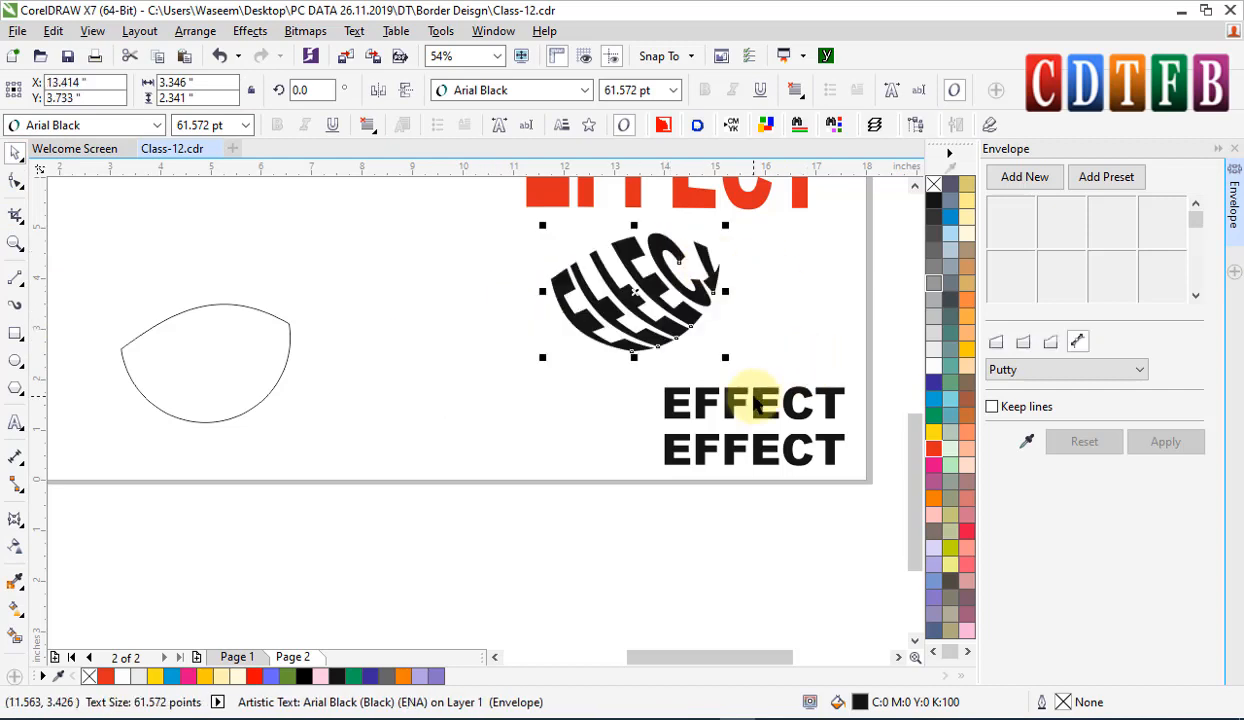
- Distort another copy of the EFFECT text with a Horizontal envelope from the trimmed circle, and place it left of the Putty version
left_click_drag(760, 403, 414, 420)
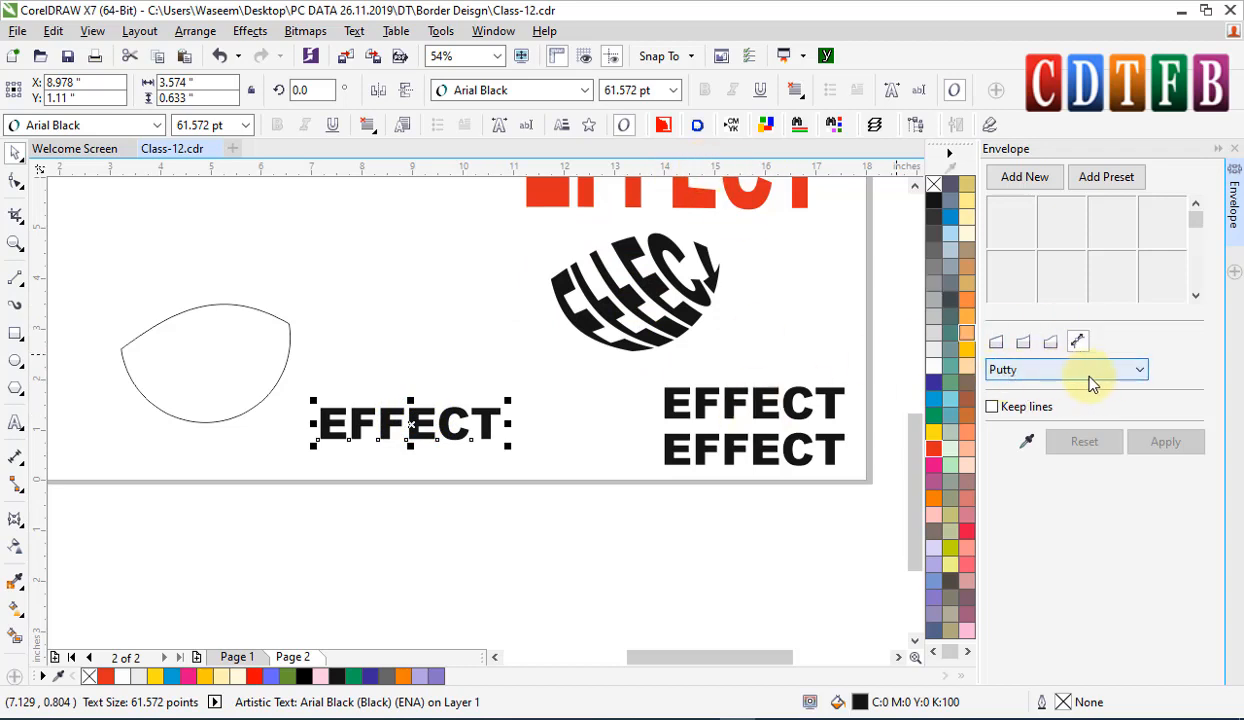
left_click(1142, 370)
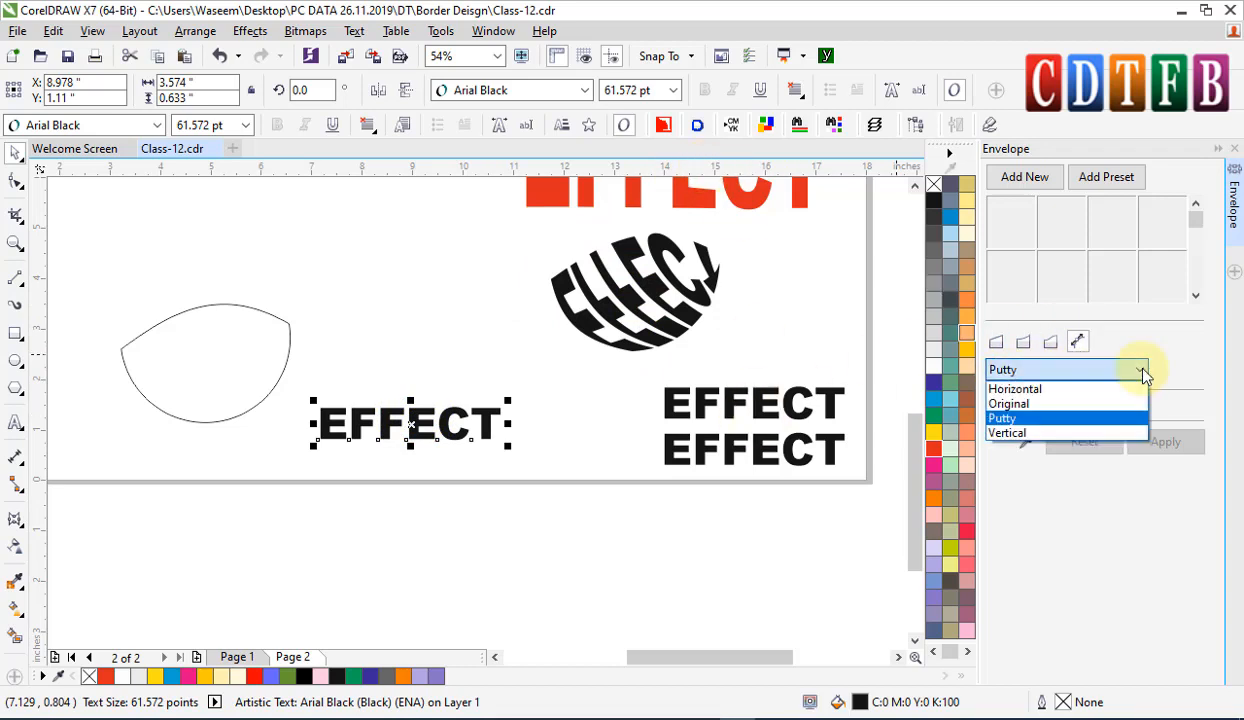
left_click(1033, 392)
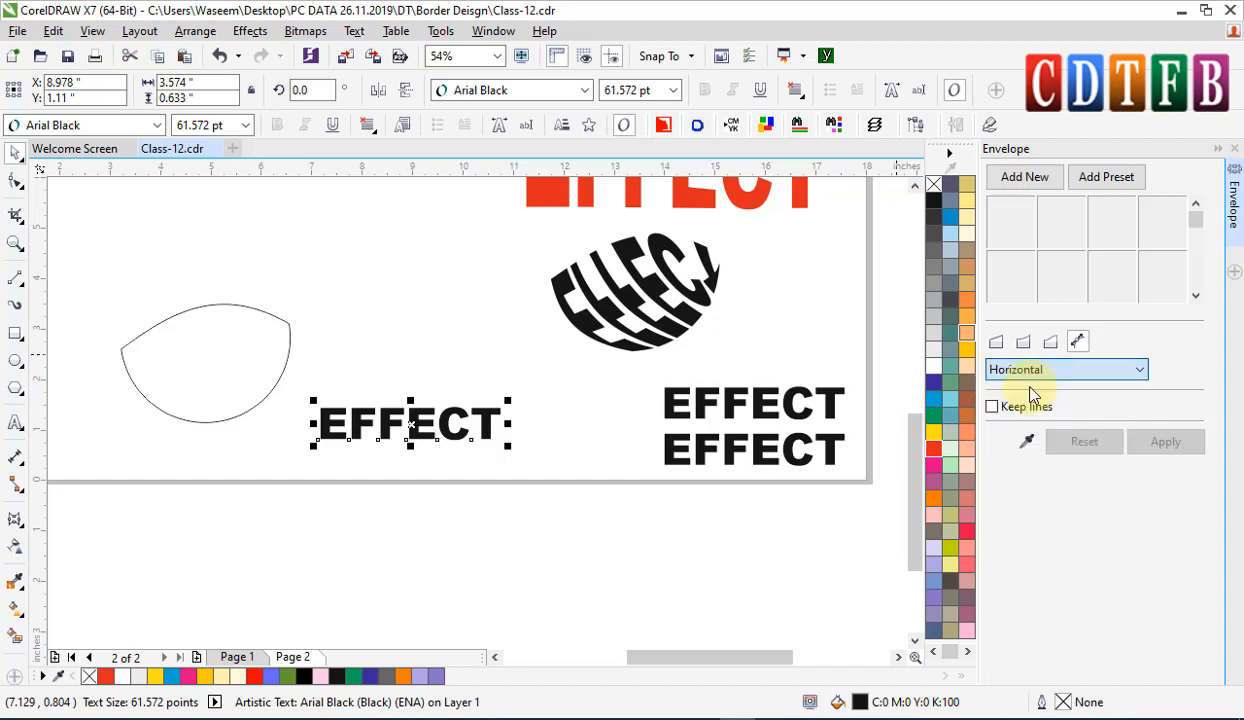
left_click(1026, 441)
left_click(209, 362)
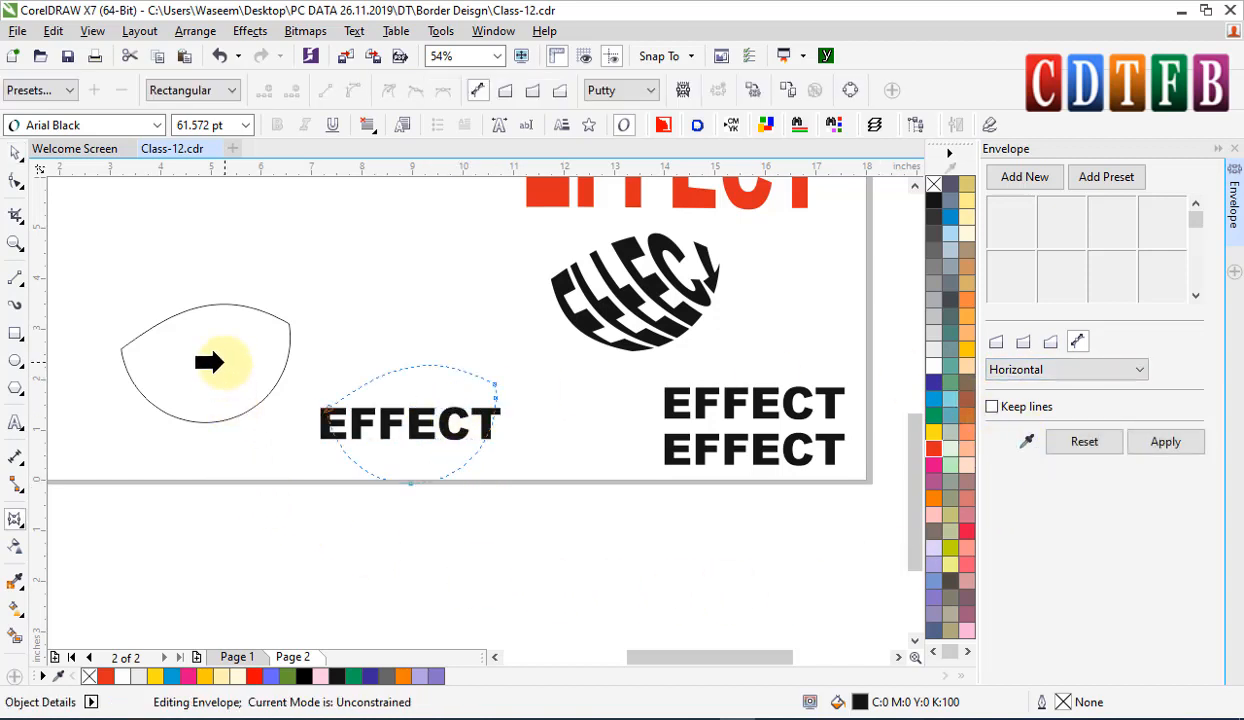
left_click(1168, 444)
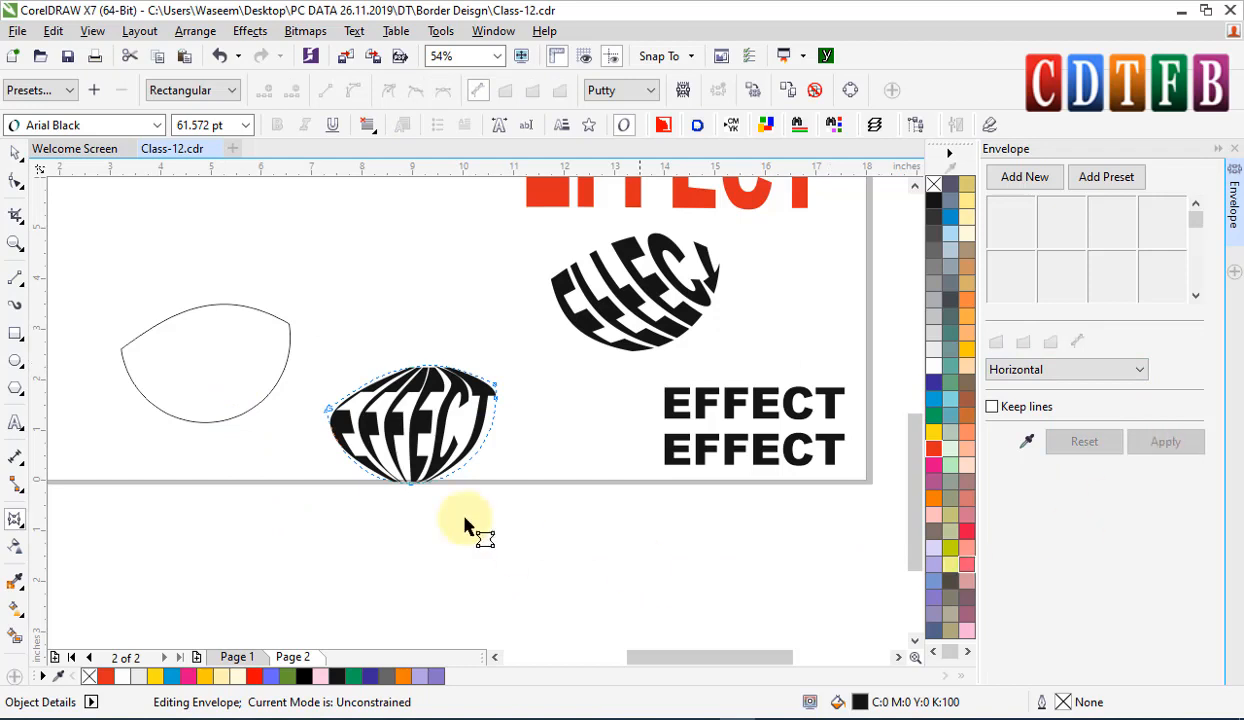
left_click(12, 152)
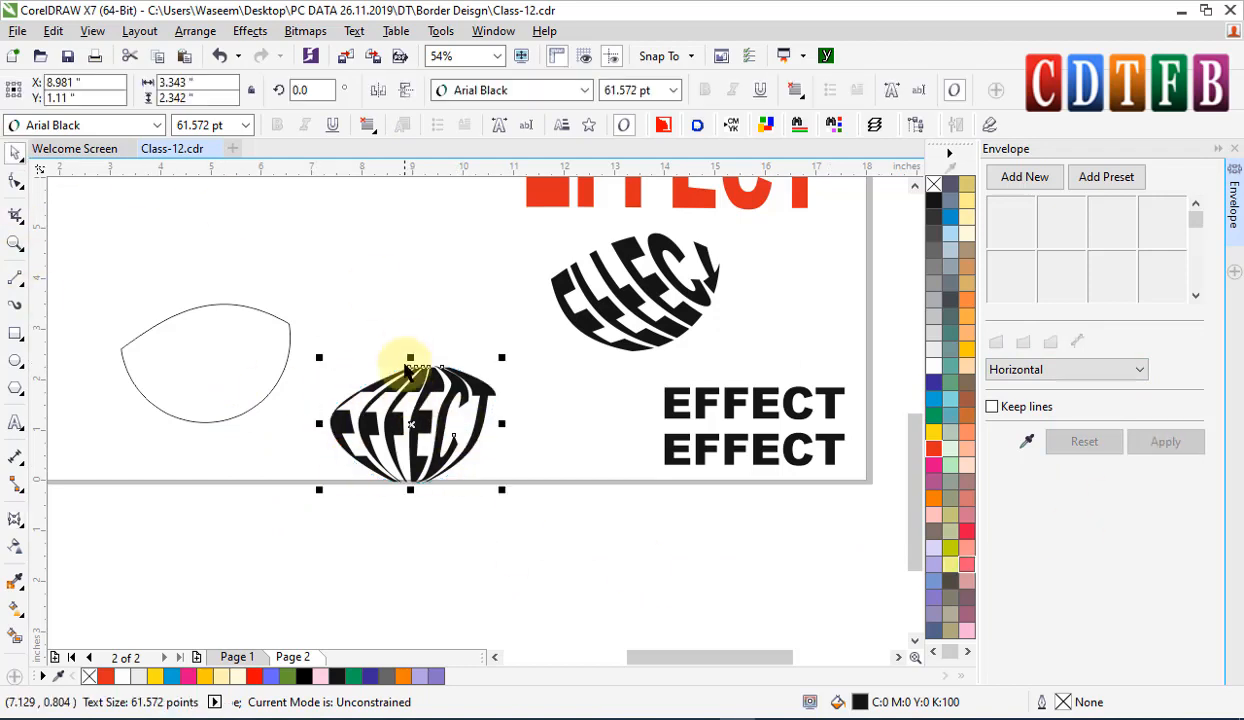
left_click_drag(410, 368, 458, 240)
- Distort another copy of the EFFECT text with an Original envelope from the trimmed circle, and place it below the Horizontal version
left_click_drag(735, 425, 383, 436)
right_click(381, 436)
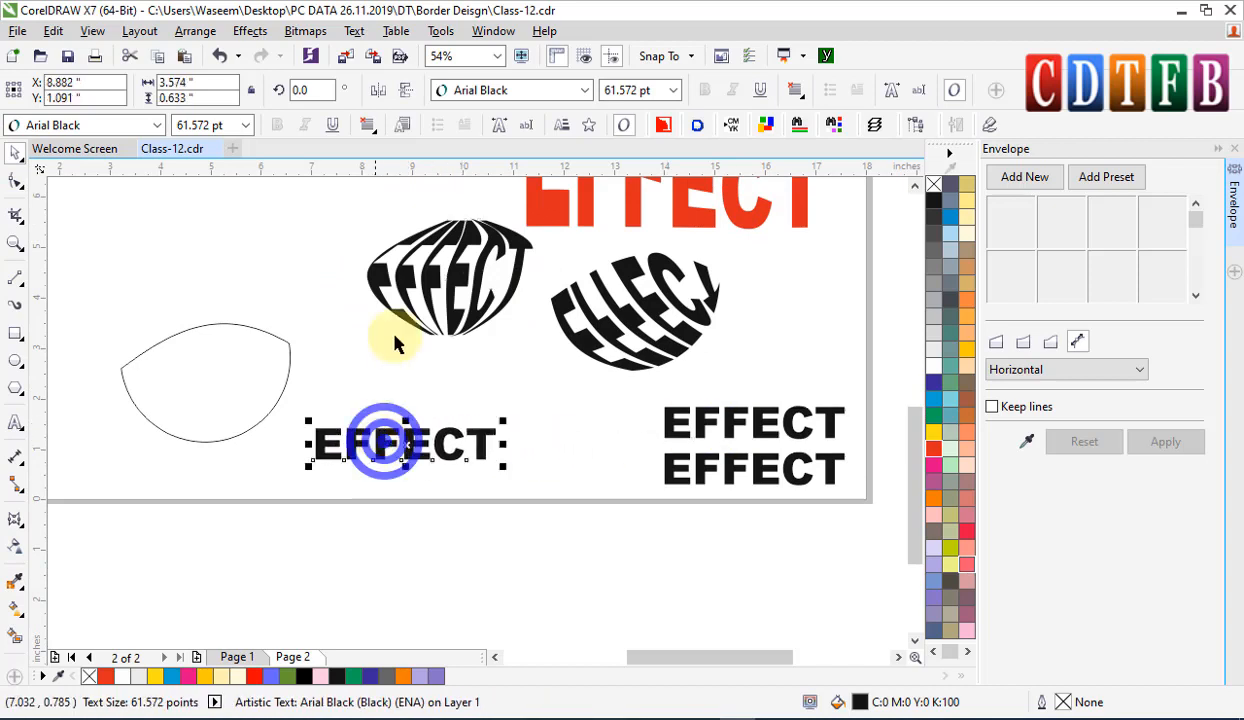
left_click(1067, 369)
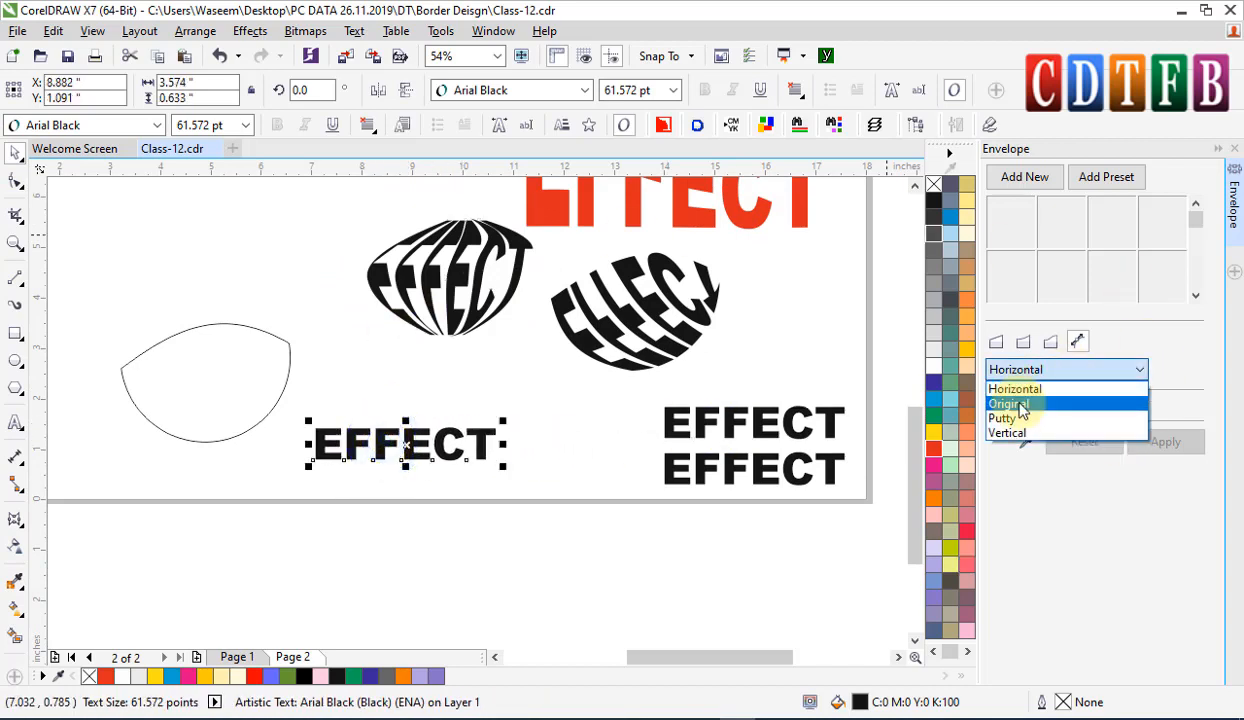
left_click(1060, 403)
left_click(1026, 442)
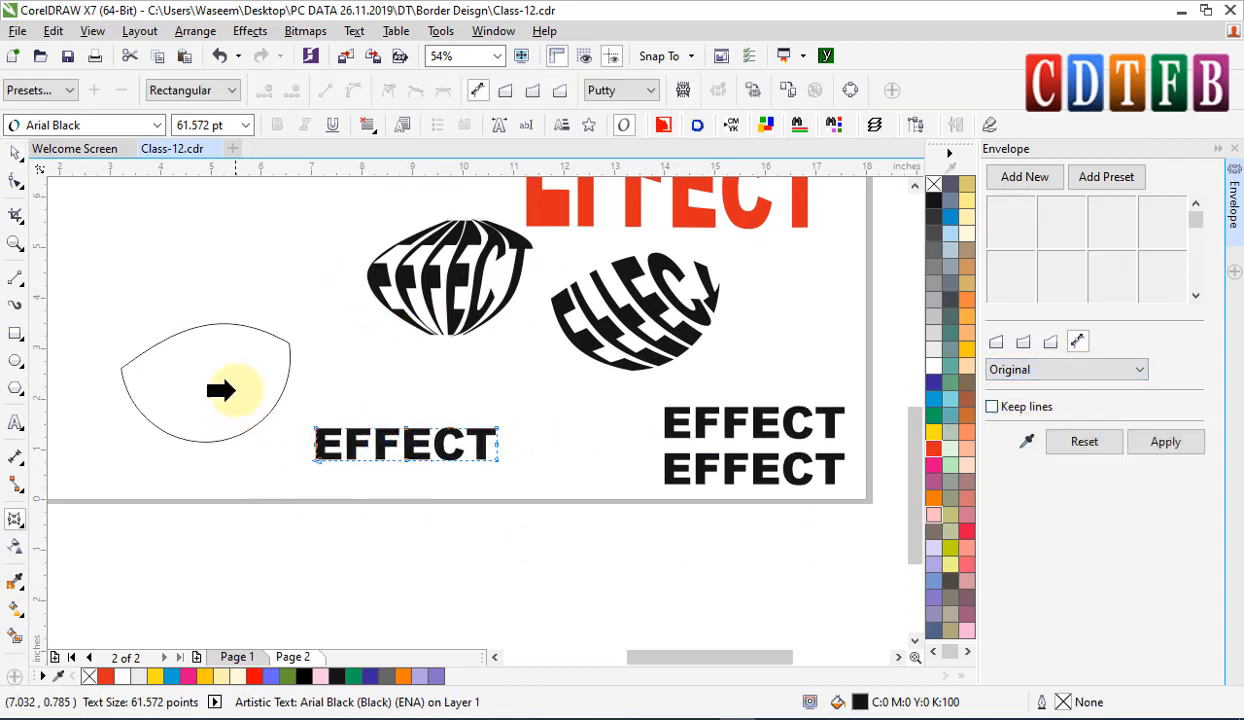
left_click(222, 388)
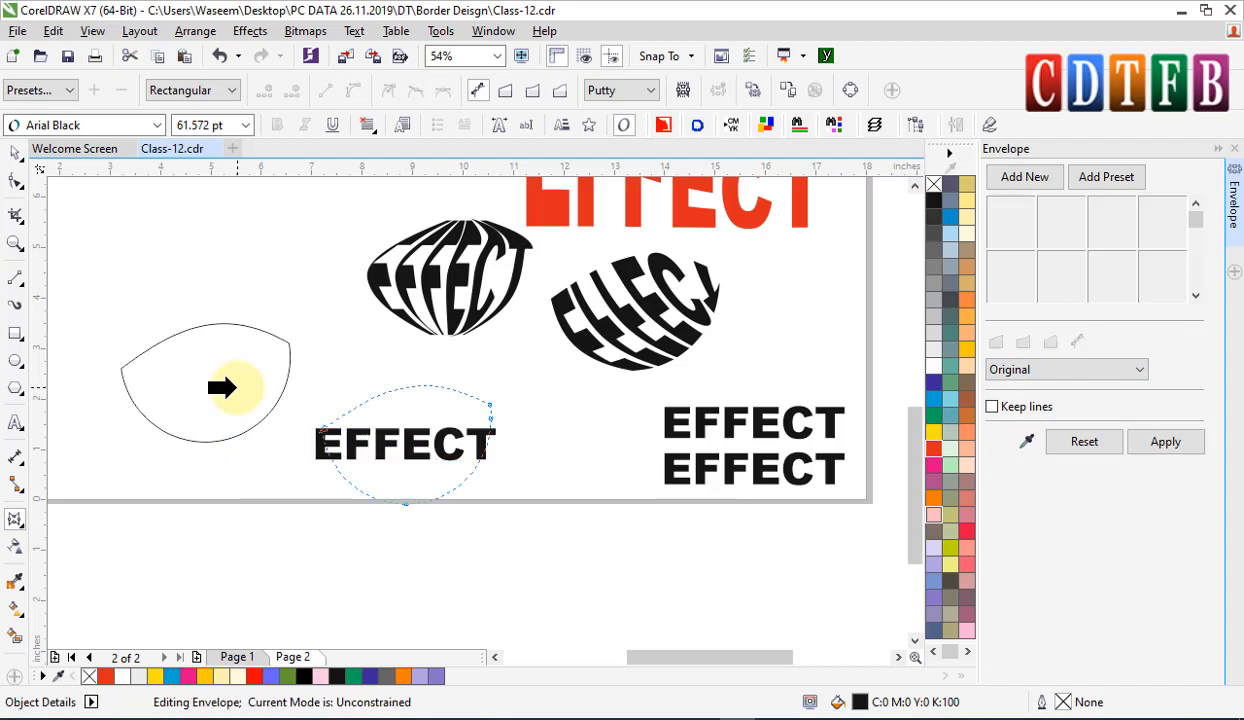
left_click(1165, 441)
left_click(16, 151)
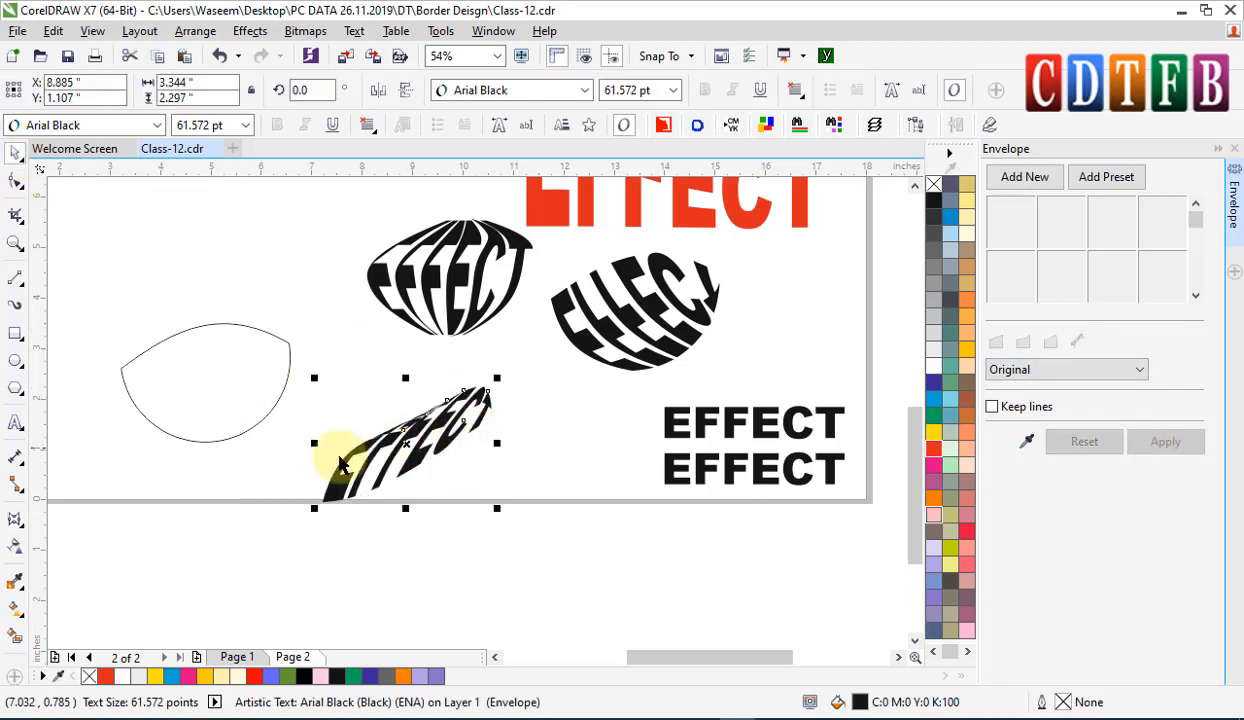
left_click_drag(450, 424, 504, 388)
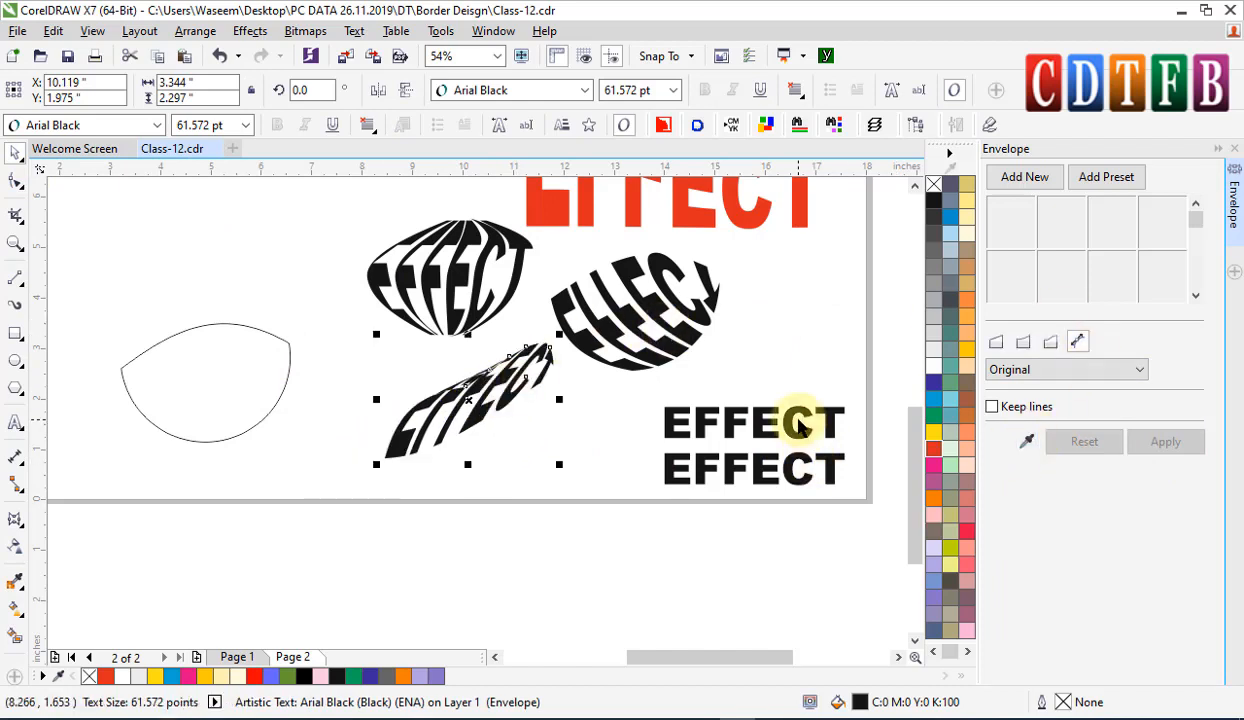
- Place another copy of the EFFECT text above the trimmed circle and apply a Vertical envelope taken from that shape
left_click_drag(787, 443, 246, 242)
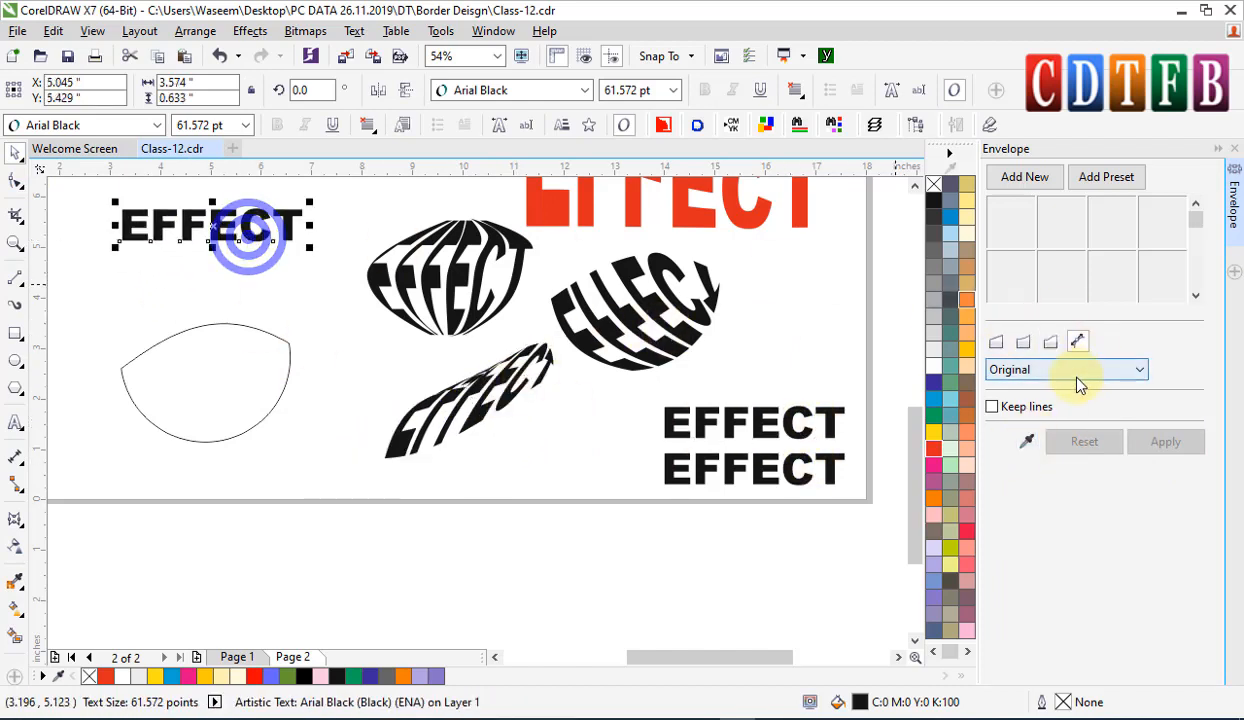
left_click(1046, 369)
left_click(1006, 432)
left_click(1027, 443)
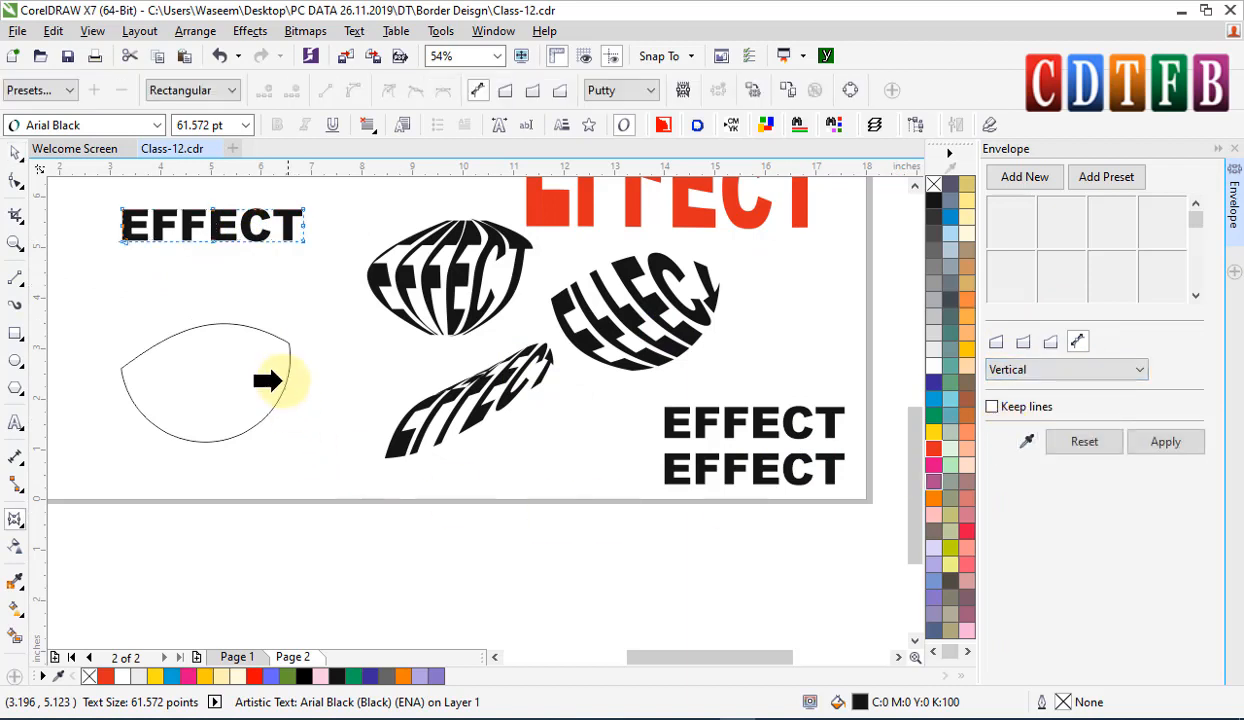
left_click(245, 374)
left_click(1180, 442)
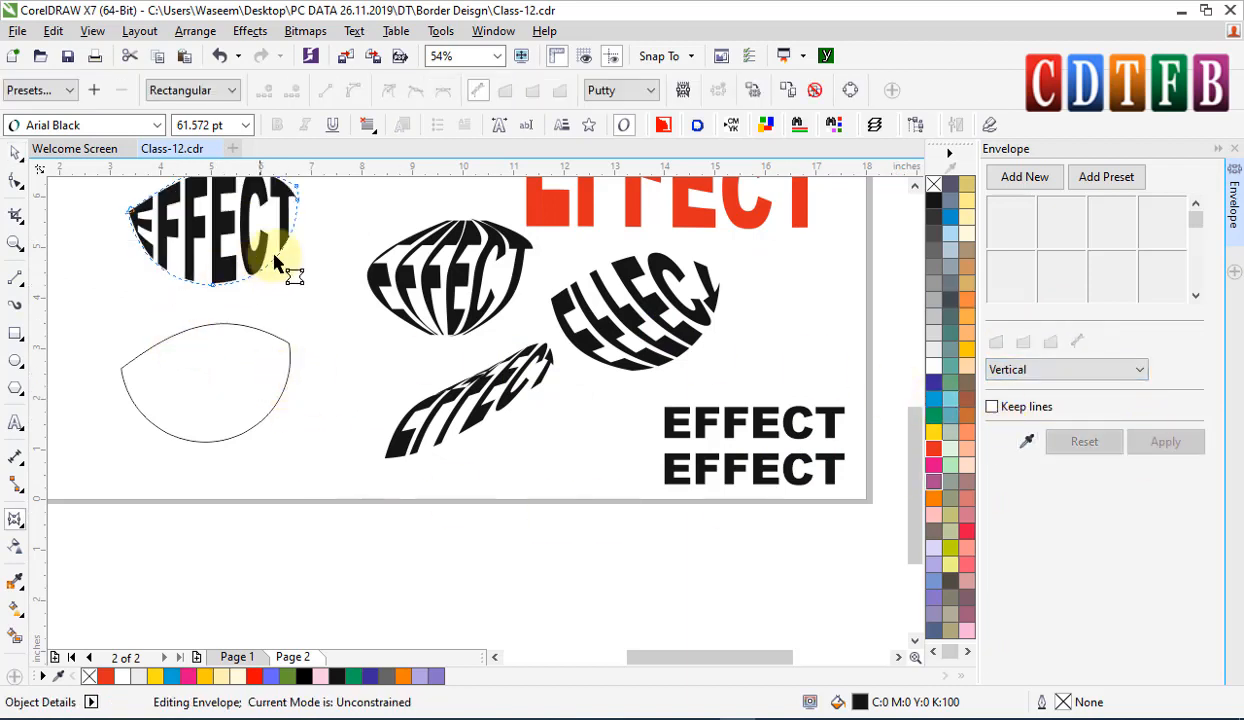
scroll(290, 265, "up", 1)
key("alt+space")
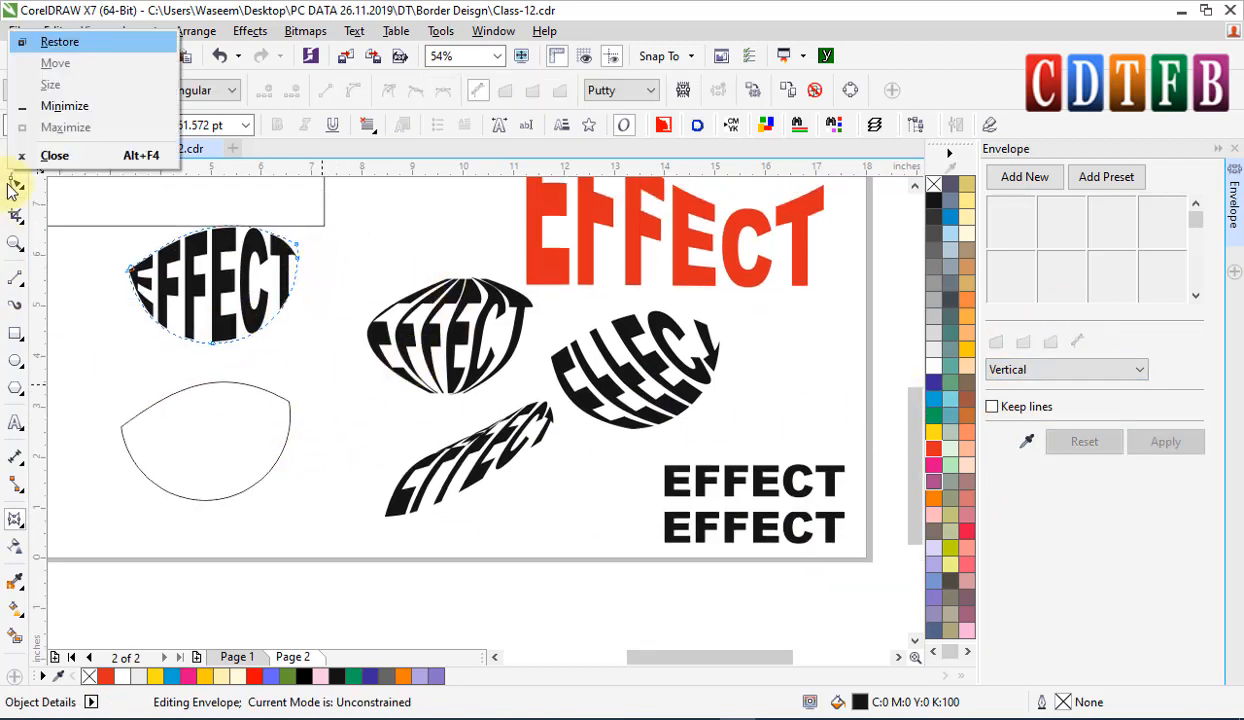
left_click(103, 208)
left_click(15, 152)
- Move the Vertical-envelope text to the page's right edge and the trimmed circle off the page to the right
left_click(235, 442)
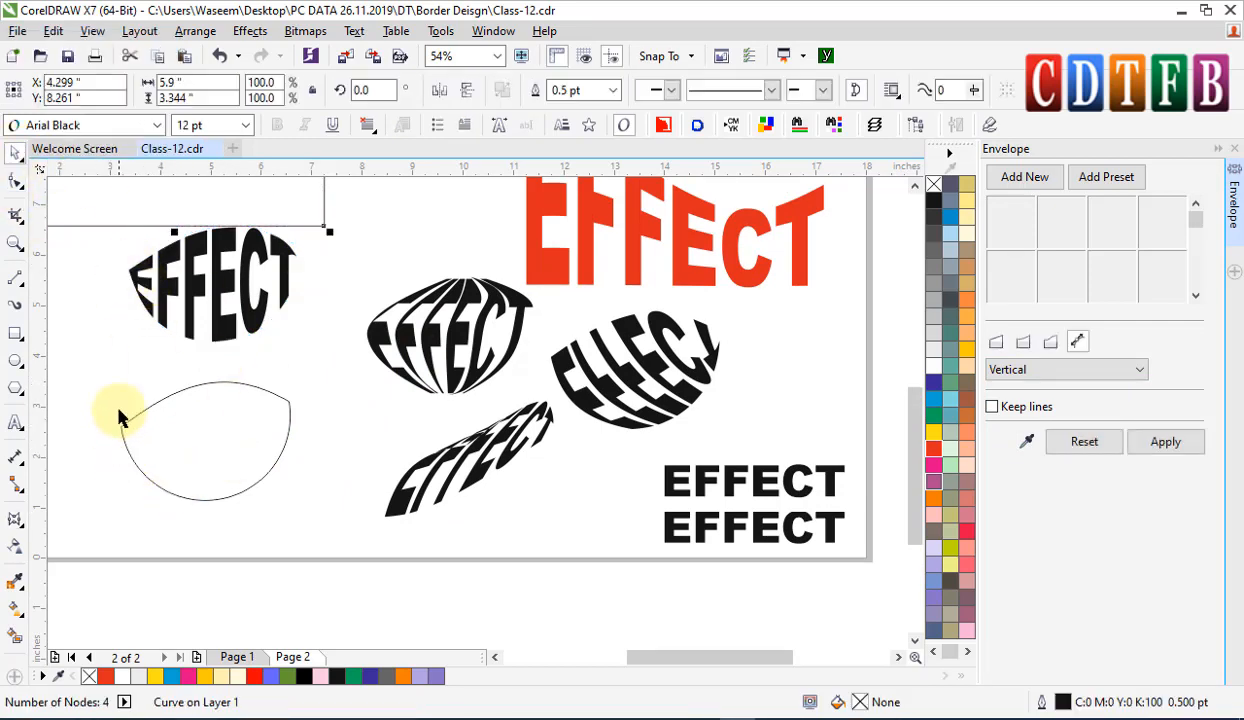
scroll(250, 452, "down", 2)
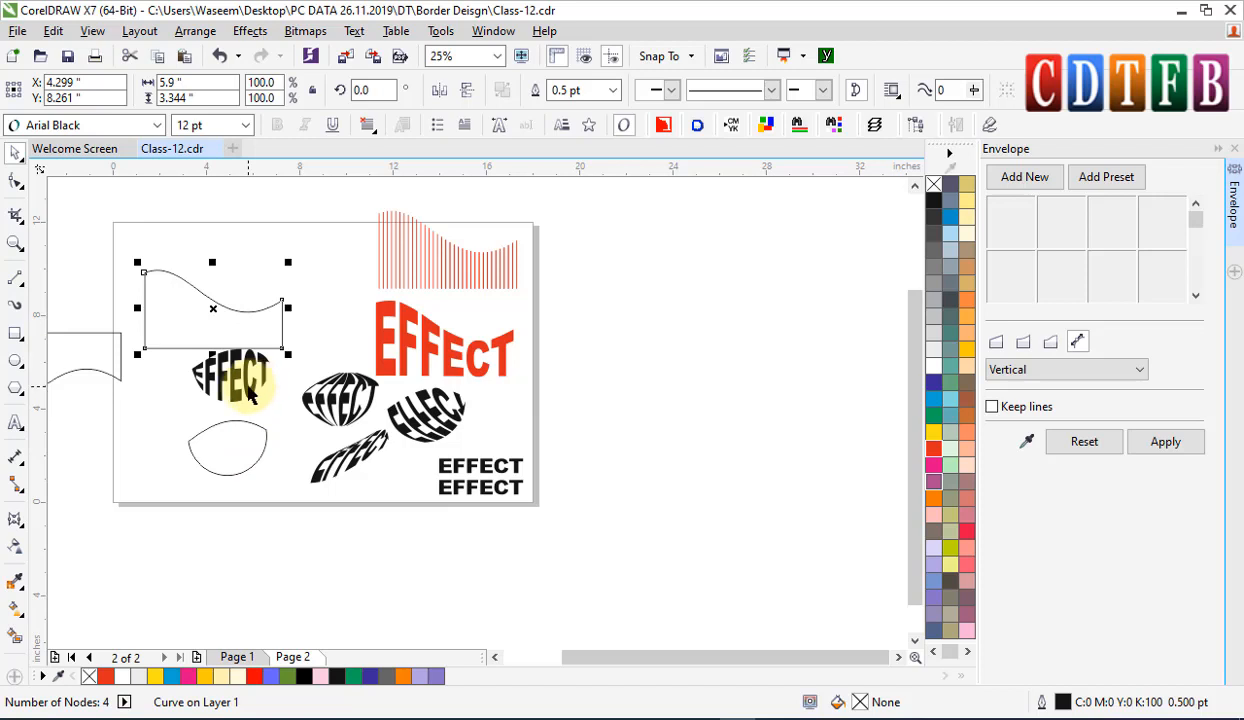
left_click_drag(250, 395, 551, 427)
left_click_drag(230, 452, 667, 370)
- Draw a circle near the page's lower-left corner and place a copy of the black EFFECT text to its right
left_click(15, 361)
left_click_drag(145, 420, 211, 477)
left_click_drag(493, 468, 266, 440)
- Apply a Vertical envelope taken from the new circle to the copied EFFECT text
scroll(540, 555, "up", 2)
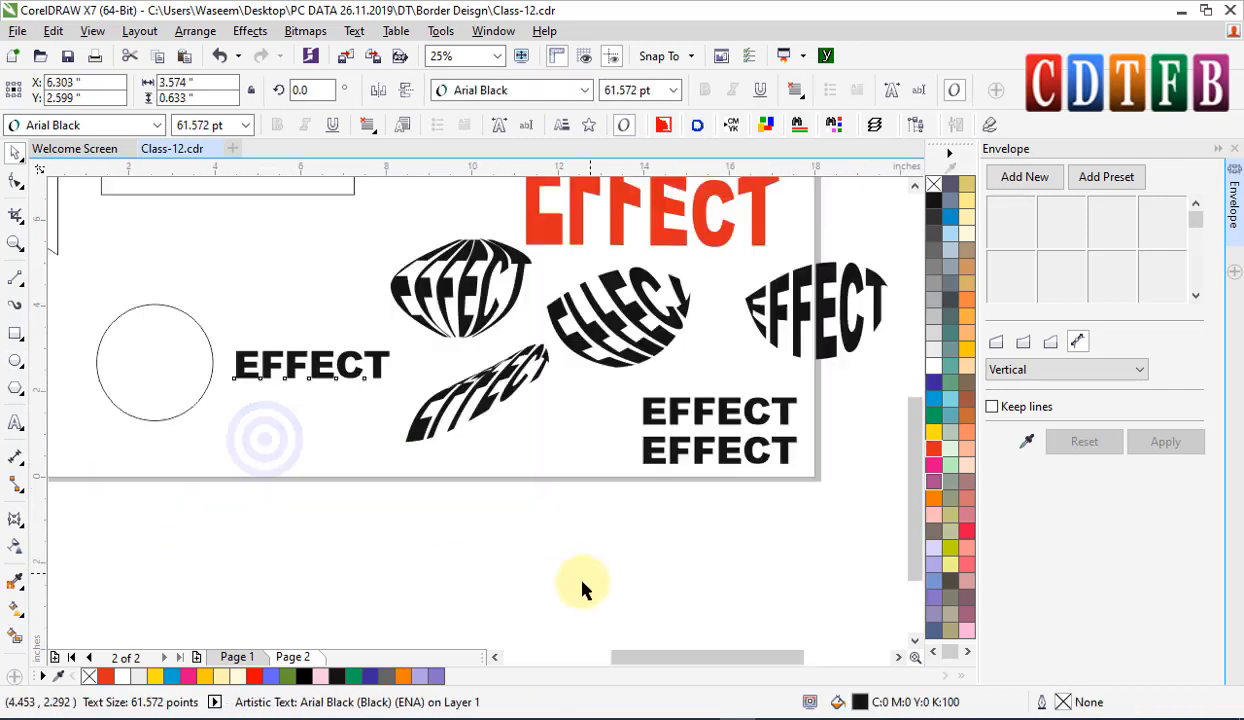
left_click(1028, 441)
left_click(152, 336)
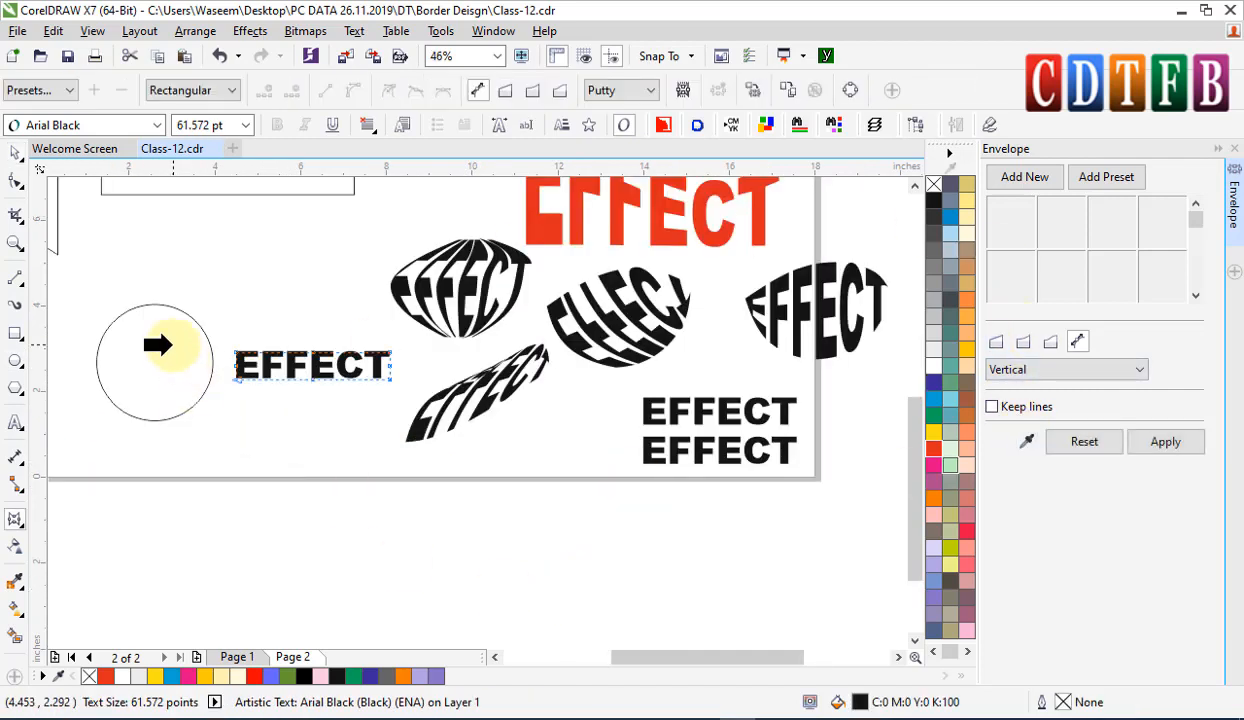
left_click(1165, 442)
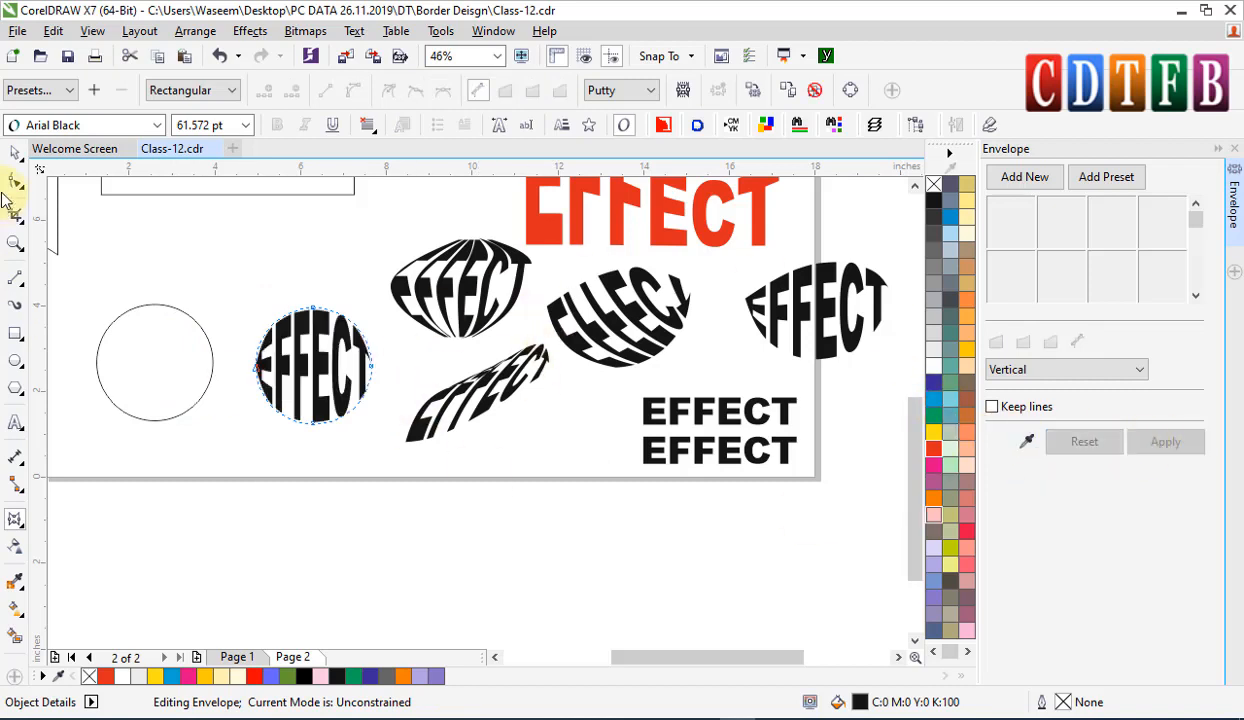
left_click(15, 152)
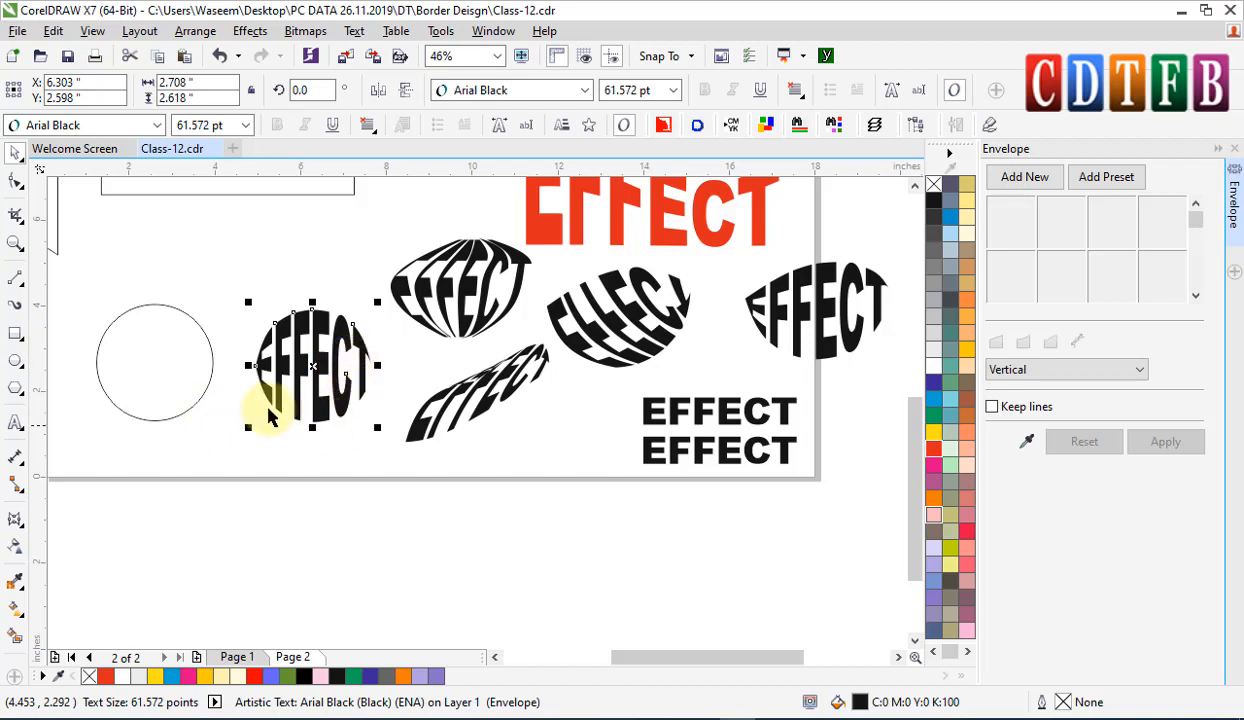
- Move the circular EFFECT text onto the page's bottom edge, just left of the two plain EFFECT texts
left_click_drag(308, 351, 153, 349)
key("ctrl+z")
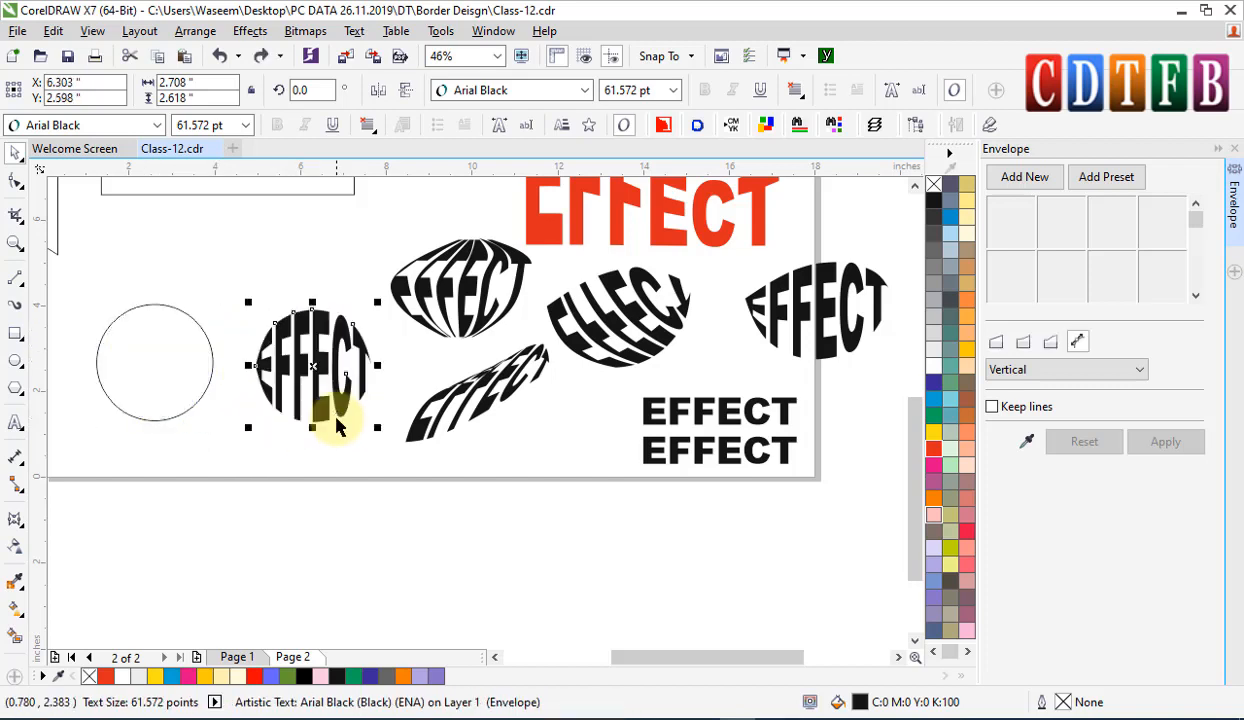
key("Escape")
left_click_drag(338, 358, 596, 450)
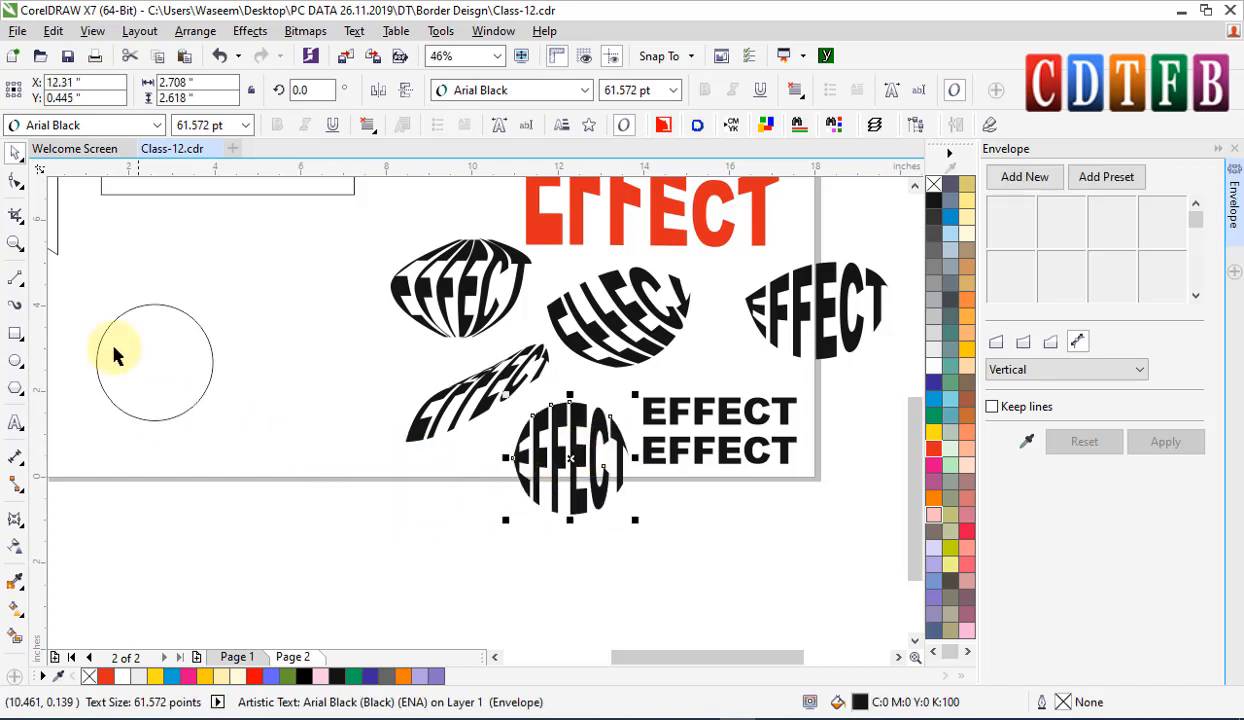
- Move the circle up beside the curved EFFECT texts and draw a row of seven equal squares, about 0.43 x 0.45 inches each, below it
left_click_drag(166, 378, 296, 288)
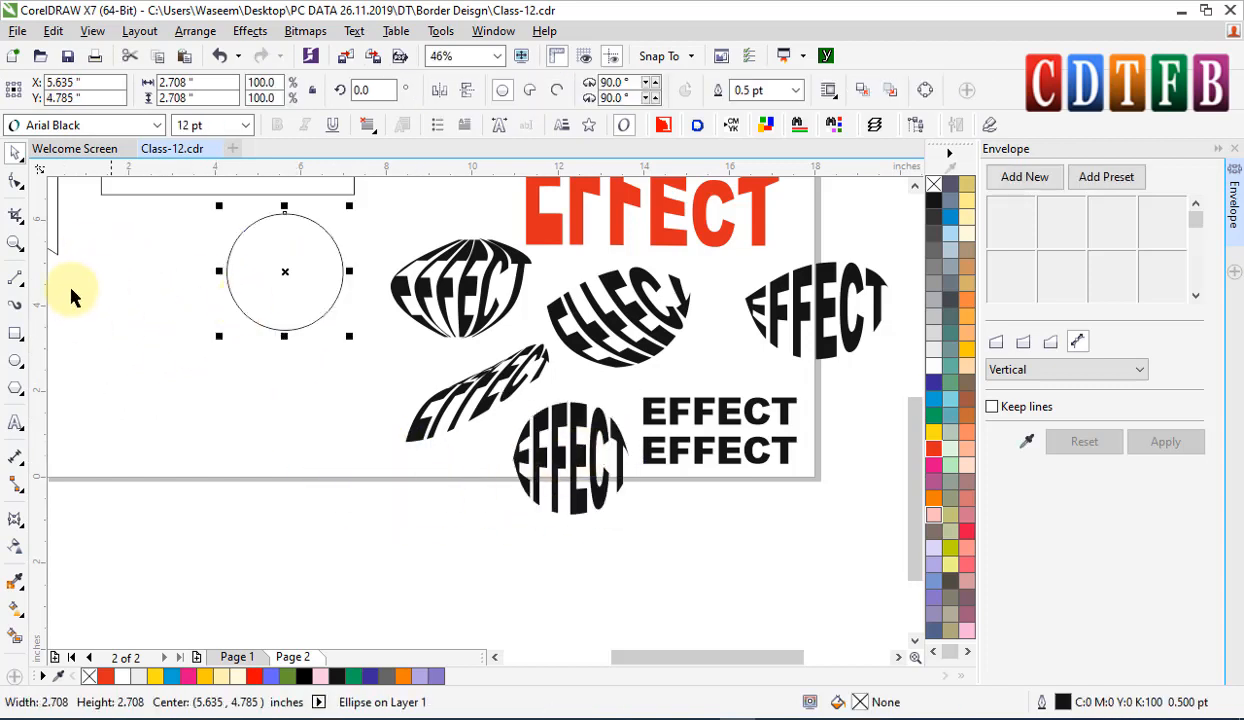
left_click(15, 335)
left_click_drag(71, 366, 108, 375)
key("ctrl+r")
key("ctrl+r")
key("ctrl+r")
key("ctrl+r")
key("ctrl+r")
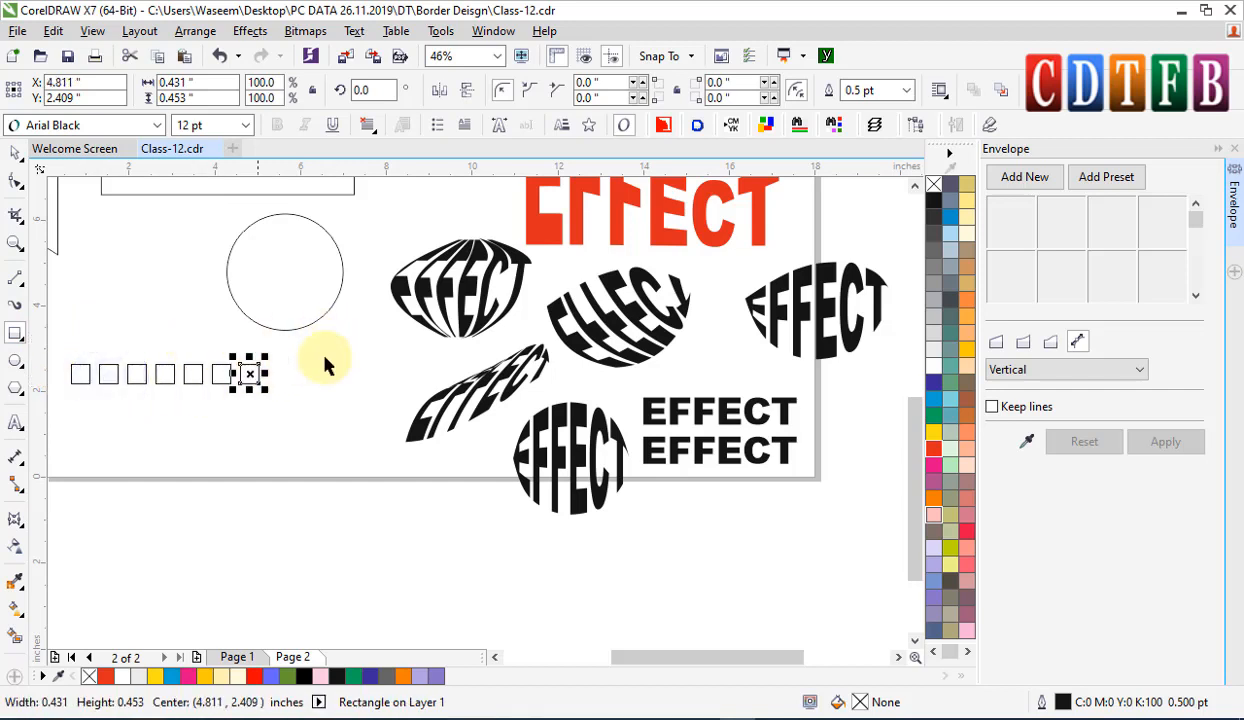
- Repeat the row of squares downward at equal spacing to build a grid of seven rows
left_click_drag(313, 323, 40, 414)
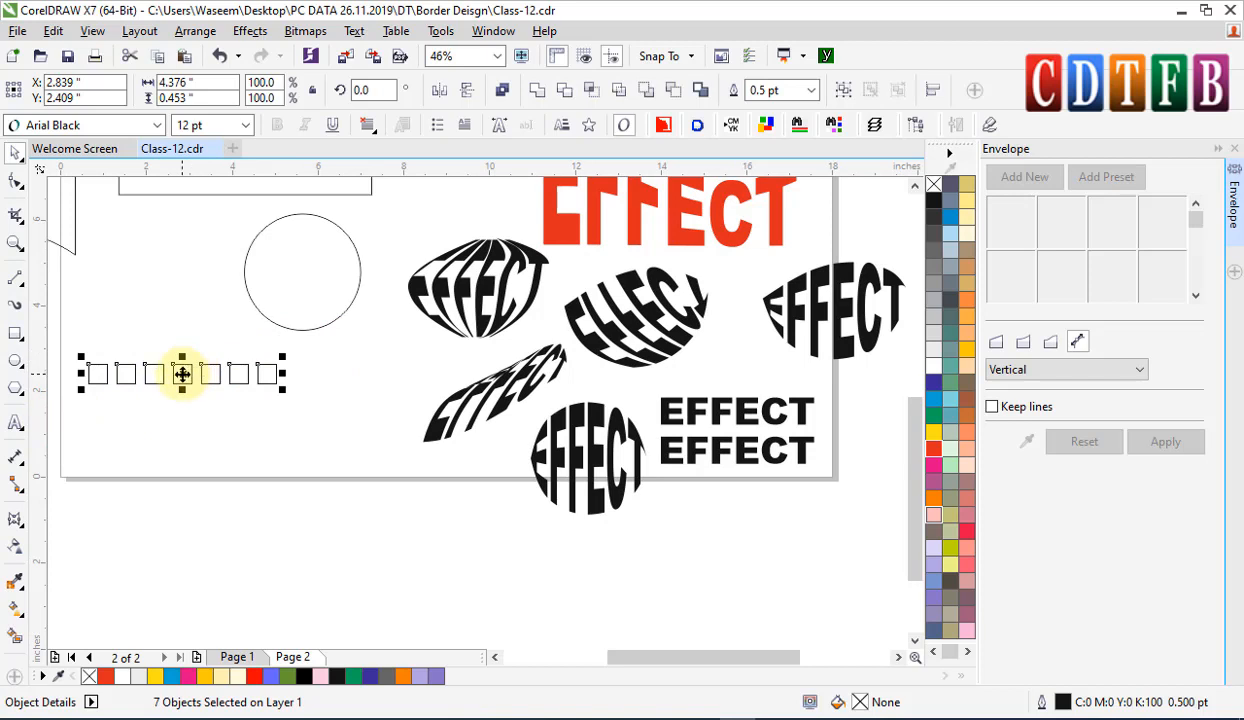
left_click_drag(182, 374, 180, 403)
key("ctrl+r")
key("ctrl+r")
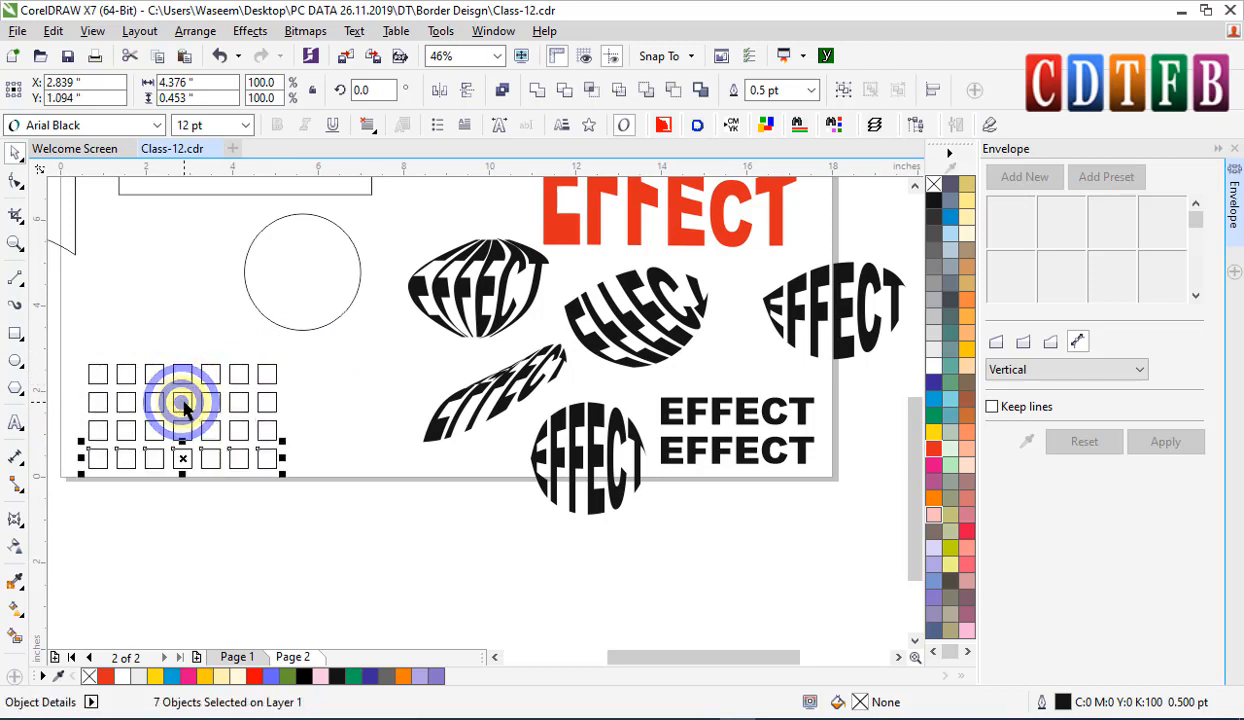
key("ctrl+r")
key("ctrl+r")
key("ctrl+r")
- Group all 49 squares of the grid into one object
left_click_drag(70, 330, 317, 554)
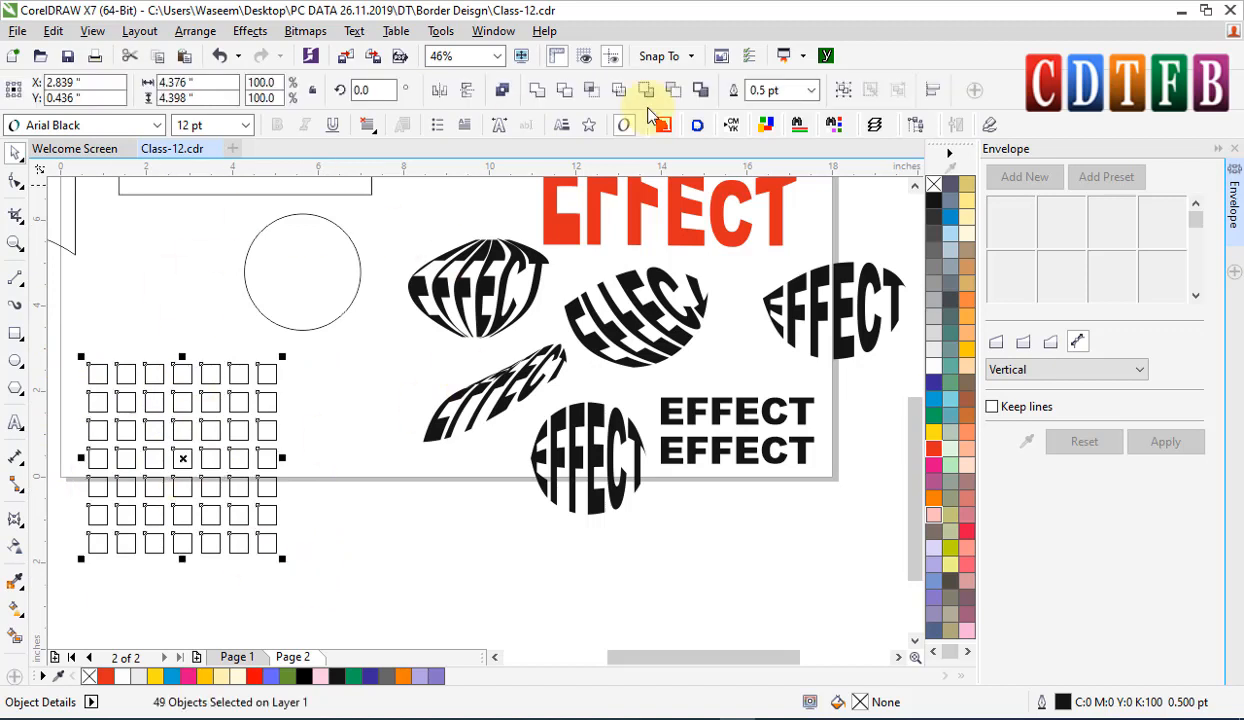
right_click(270, 423)
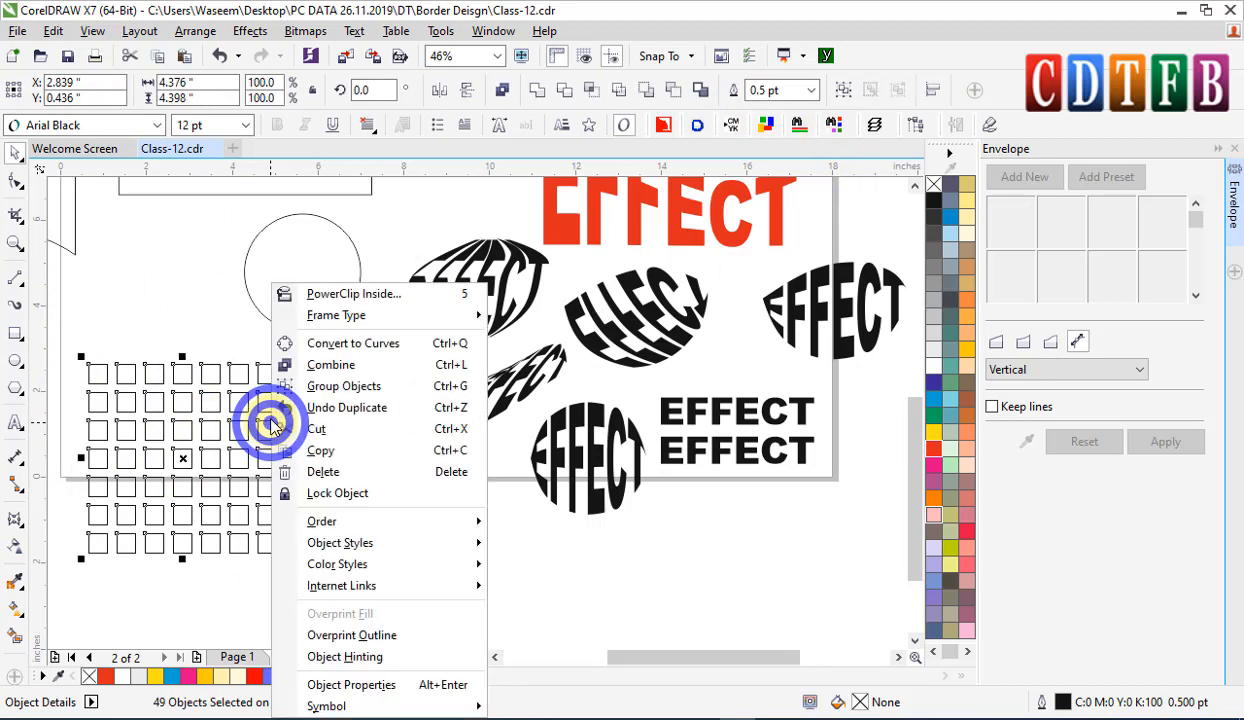
left_click(358, 390)
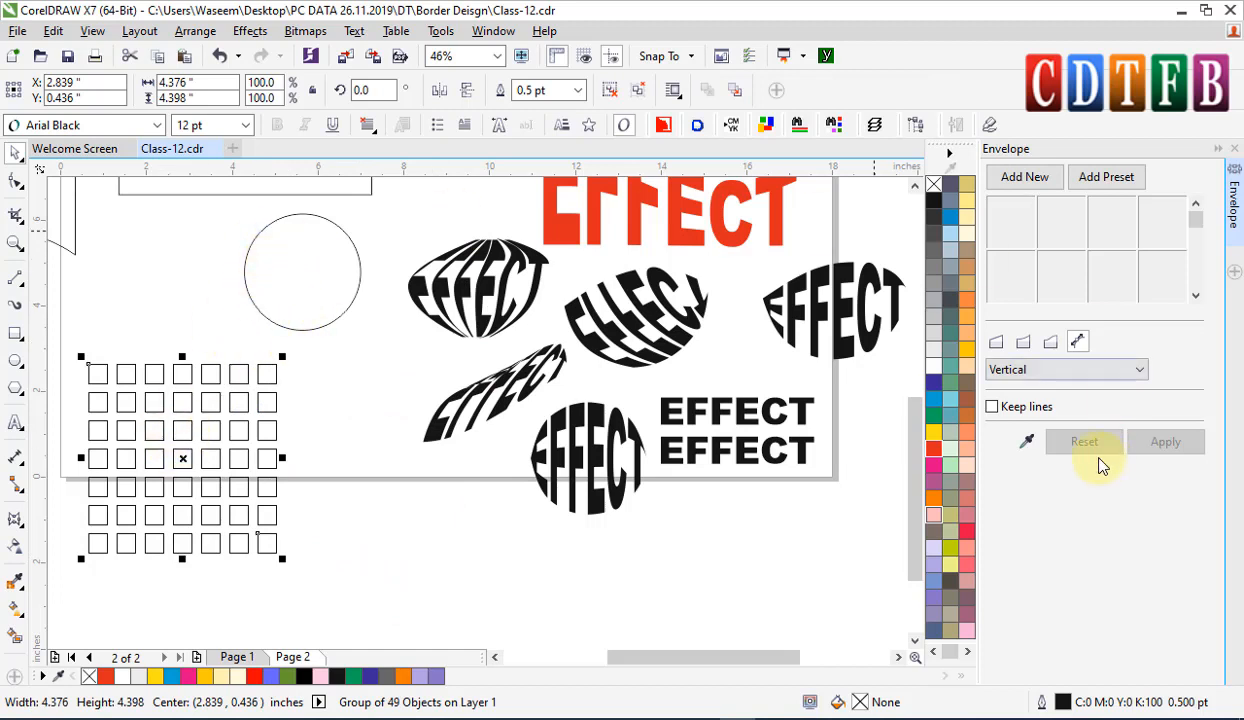
- Try a Vertical envelope taken from the circle on the grouped grid, and undo it
left_click(1026, 443)
left_click(290, 278)
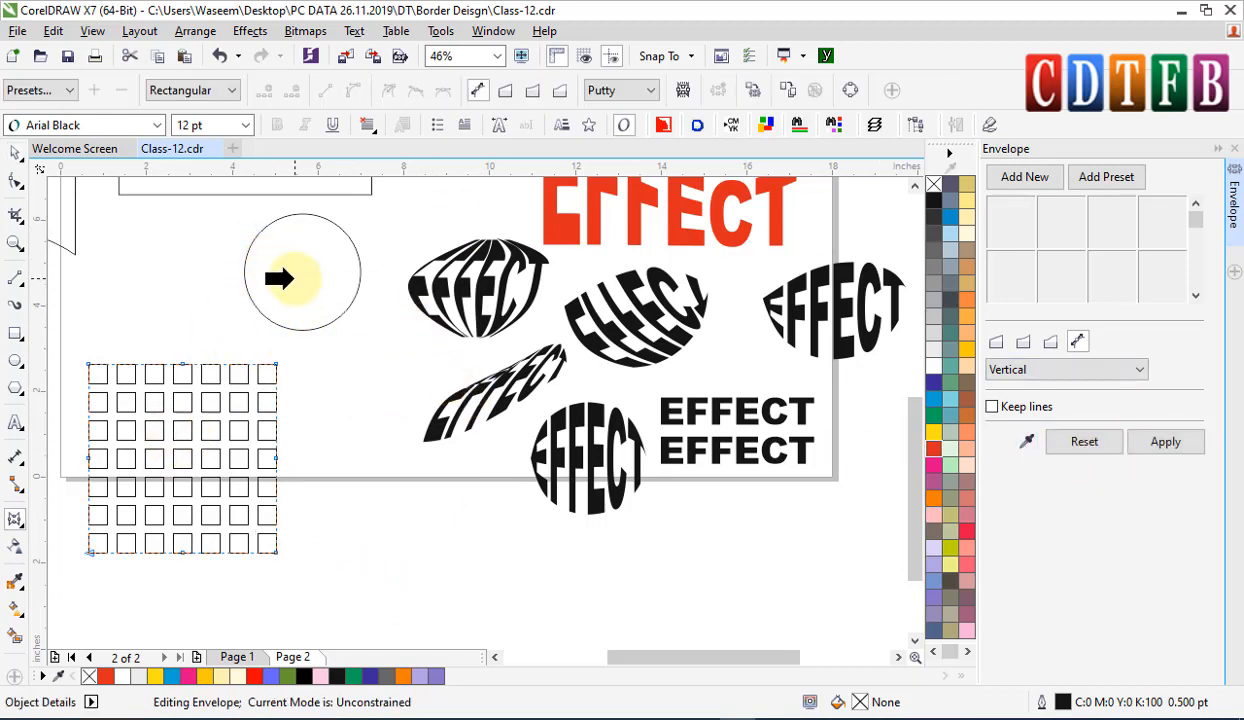
left_click(1195, 447)
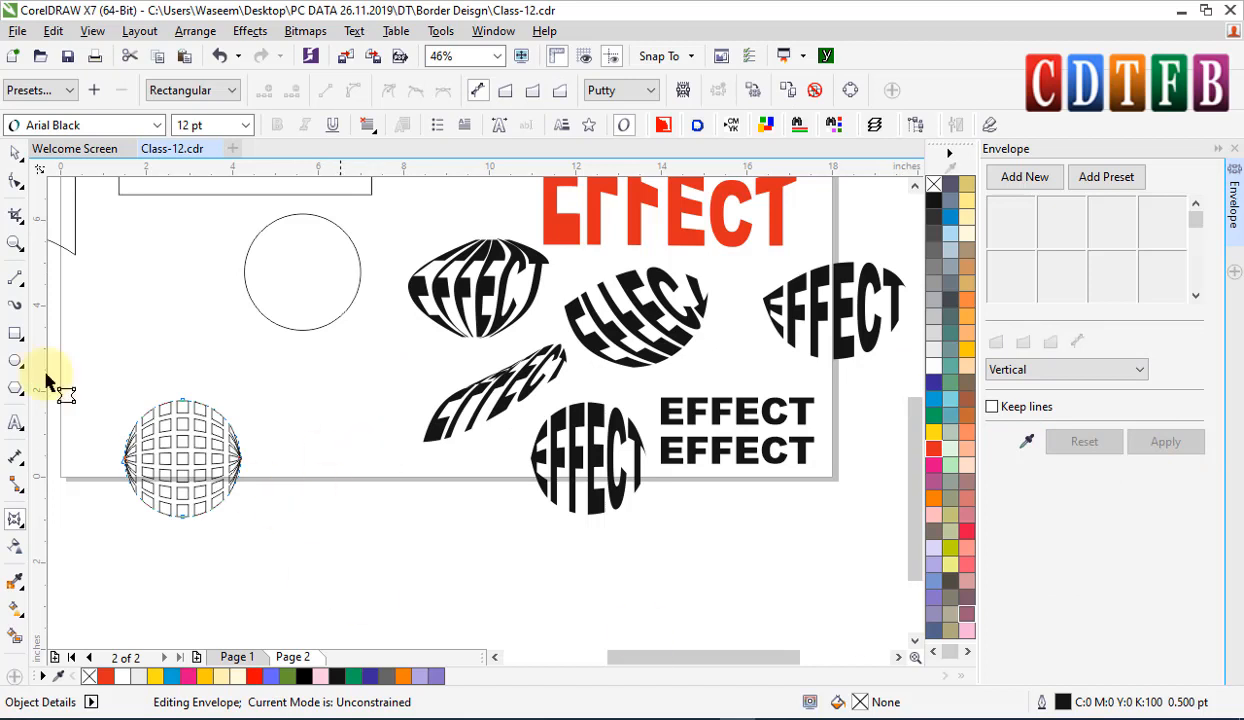
left_click(12, 157)
left_click(245, 458)
key("ctrl+z")
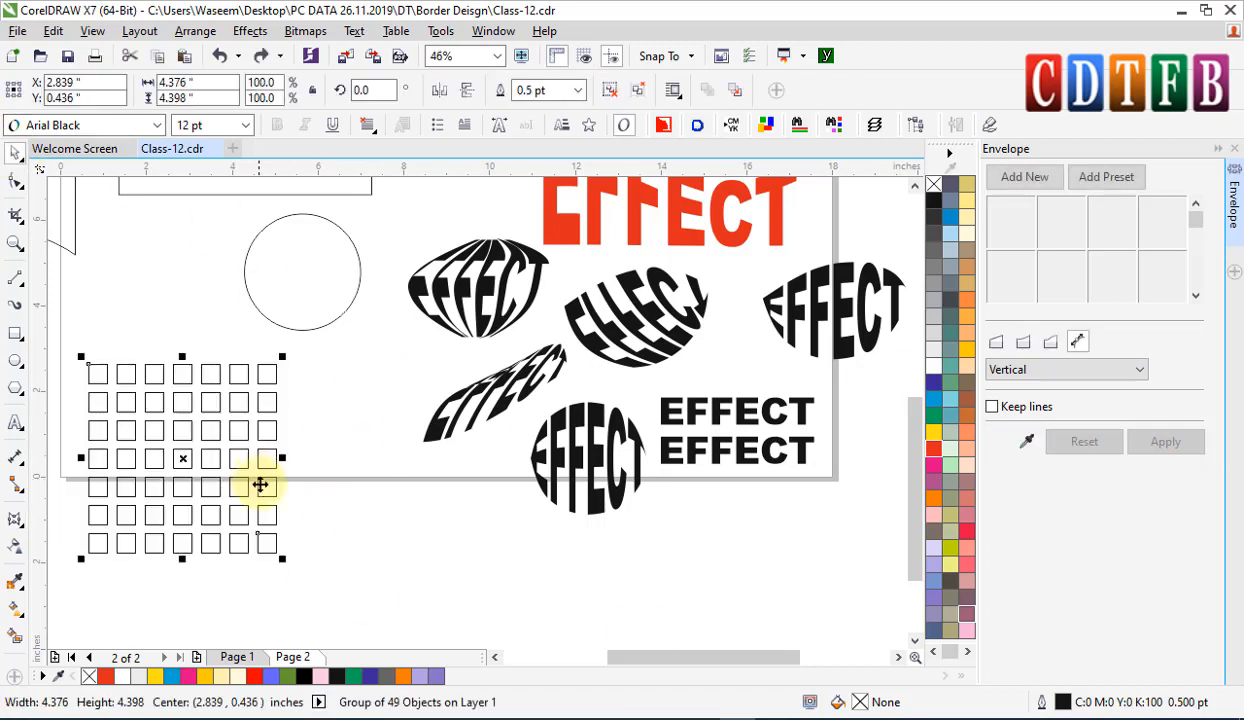
- Move the red line group, all the EFFECT texts and the trimmed circle together off the page to the right
left_click(167, 475)
scroll(167, 475, "down", 3)
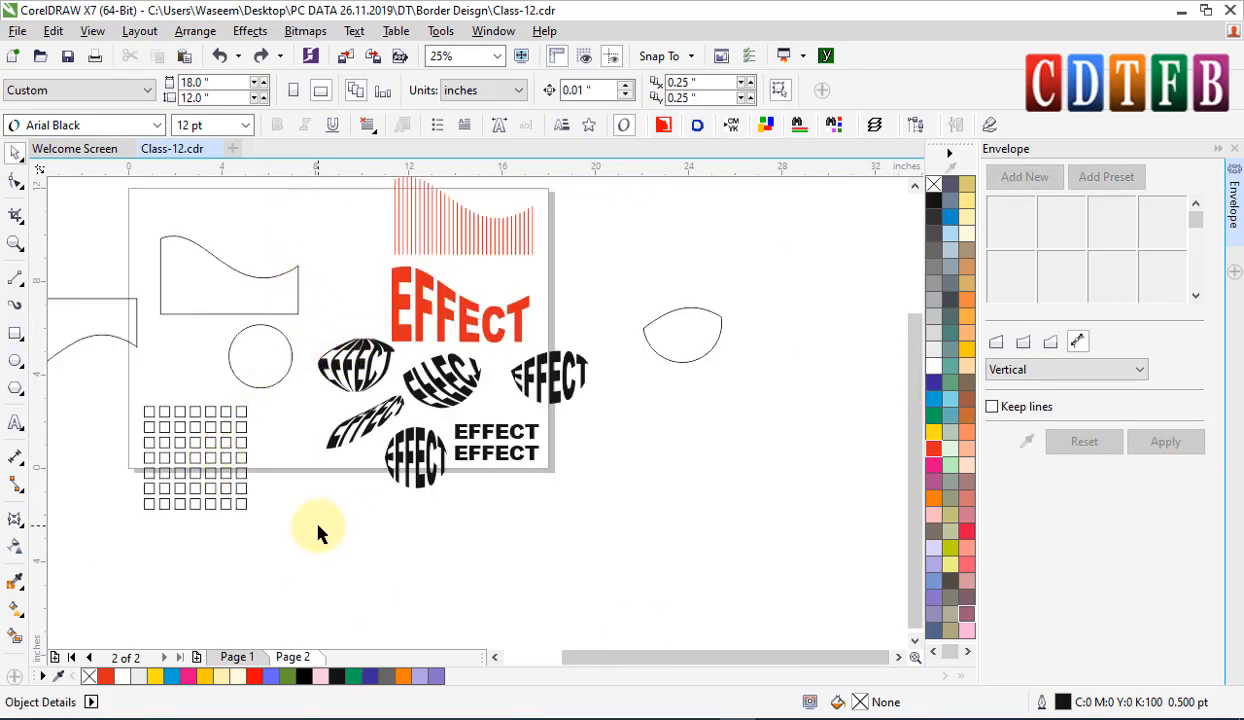
left_click_drag(317, 533, 800, 172)
mouse_move(439, 382)
left_mouse_down()
mouse_move(722, 355)
mouse_move(444, 361)
left_mouse_up()
left_click_drag(308, 545, 812, 178)
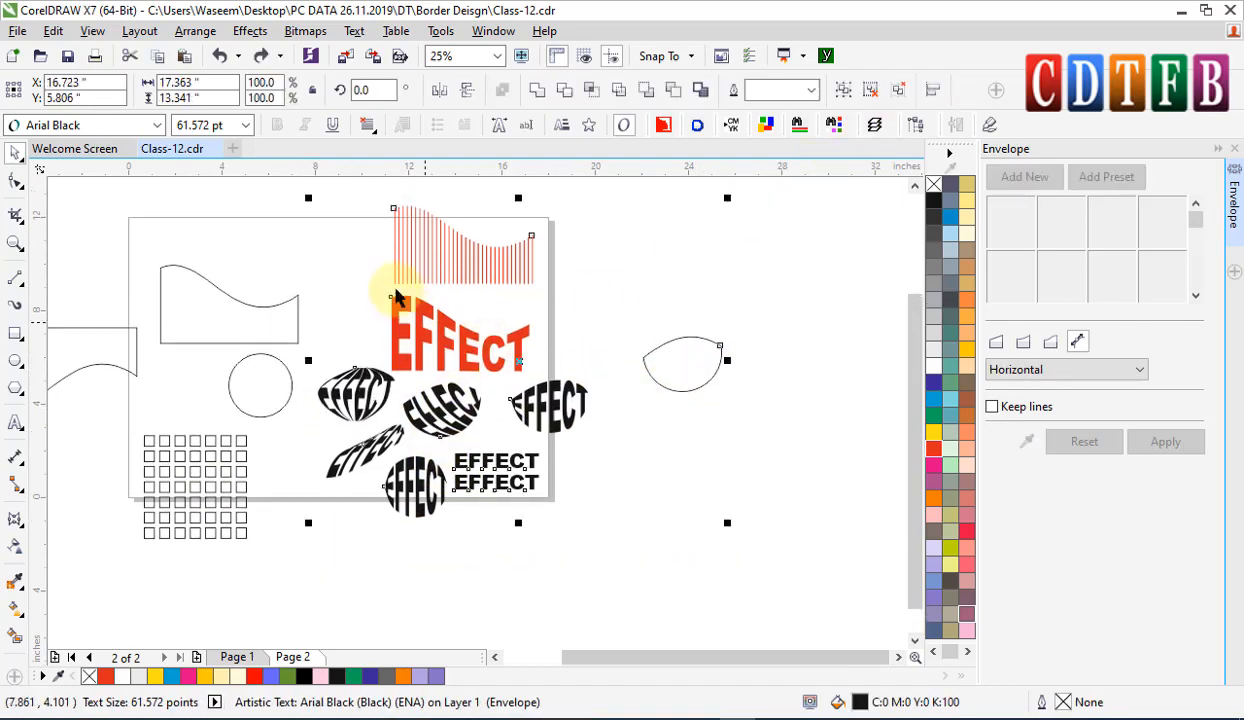
left_click_drag(395, 297, 720, 277)
- Place a copy of the square grid right of the circle, filled red (C0 M100 Y100 K0) and without an outline
left_click_drag(255, 472, 430, 389)
scroll(189, 345, "up", 2)
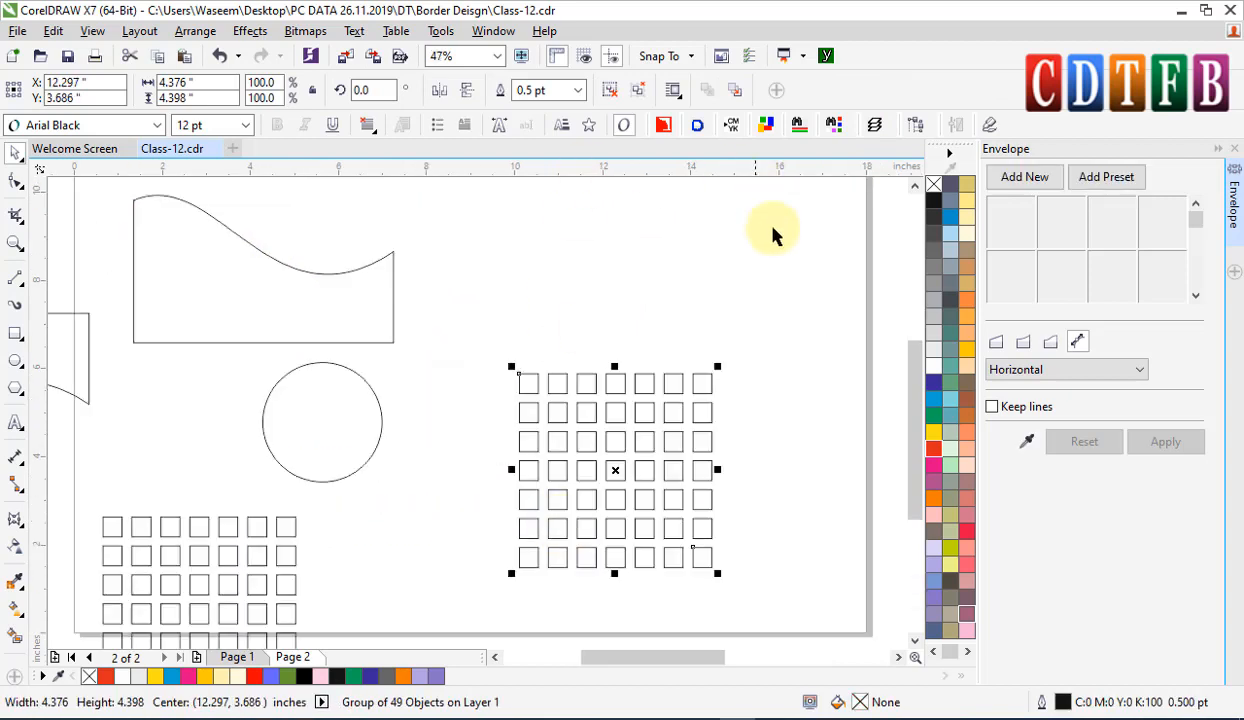
left_click(933, 447)
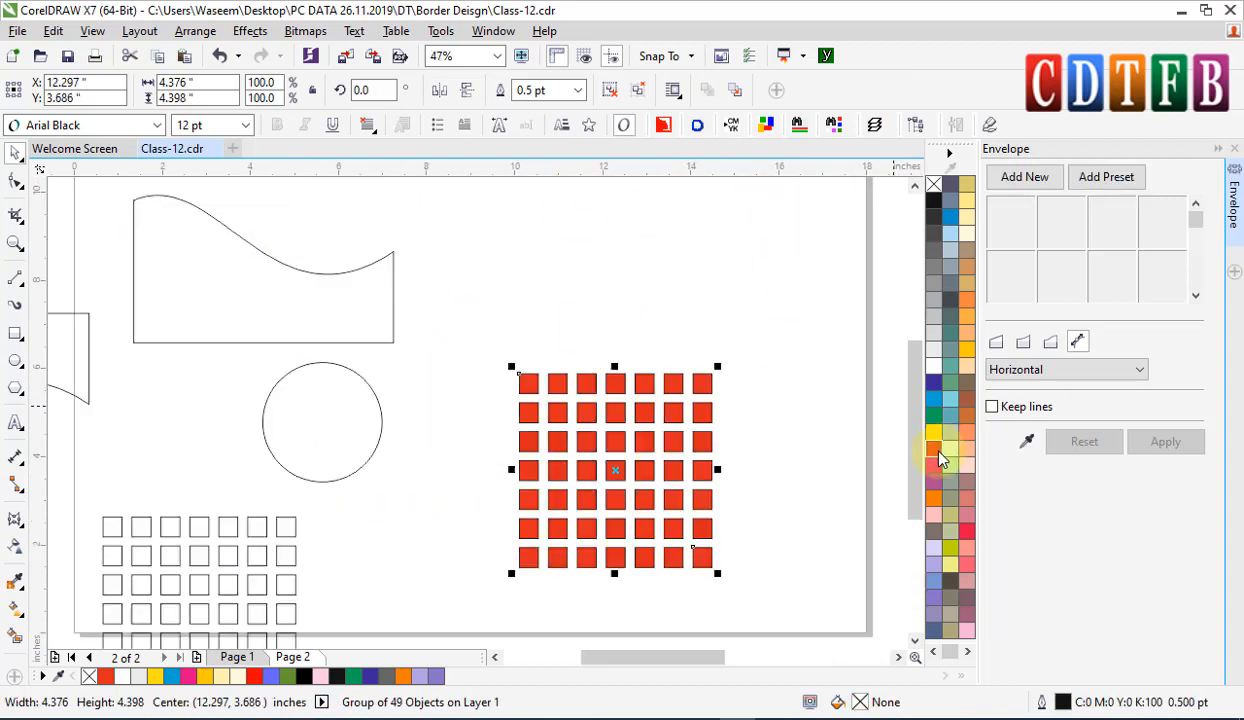
right_click(935, 185)
- Apply a Horizontal envelope taken from the circle to the red grid and move the resulting globe near the page's right edge
left_click(1026, 441)
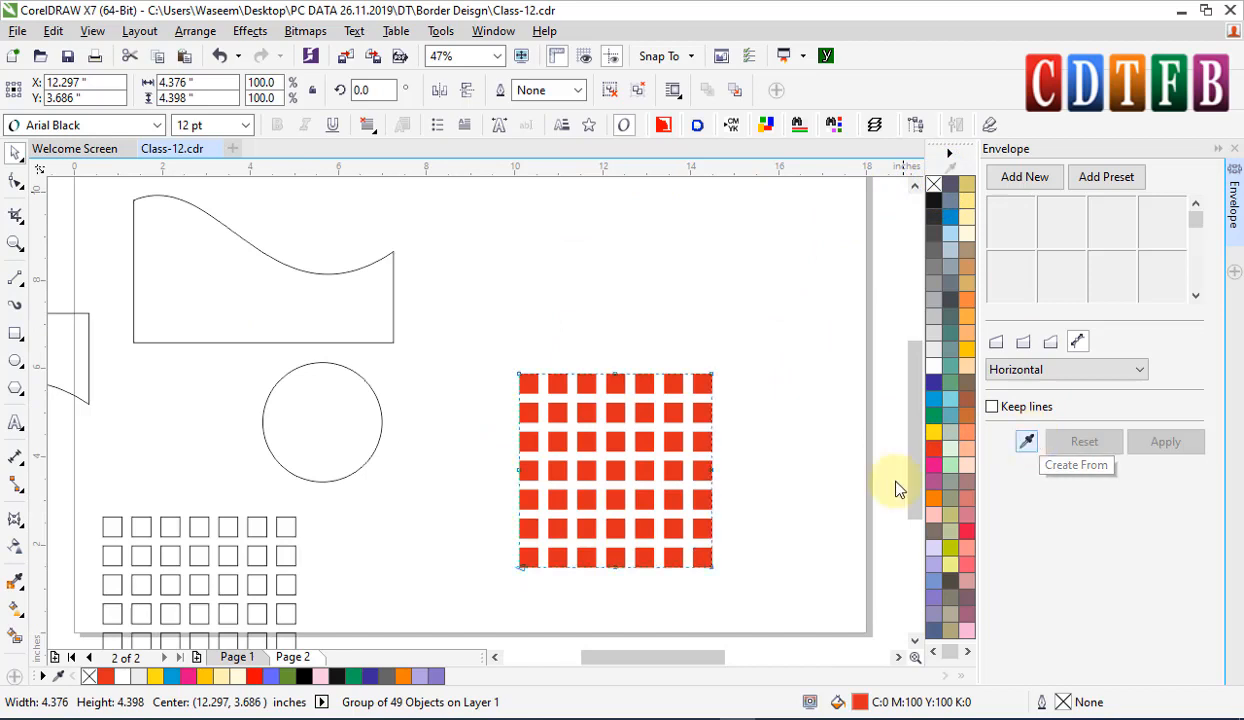
left_click(305, 392)
left_click(1165, 441)
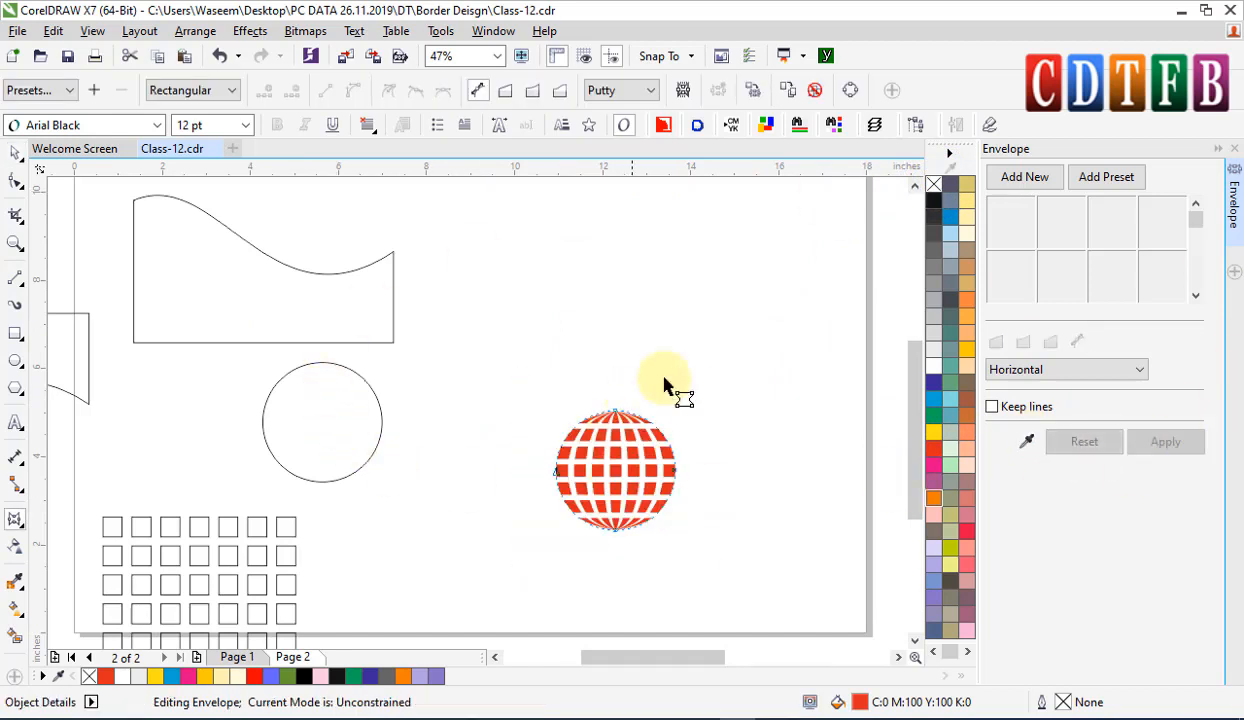
key("space")
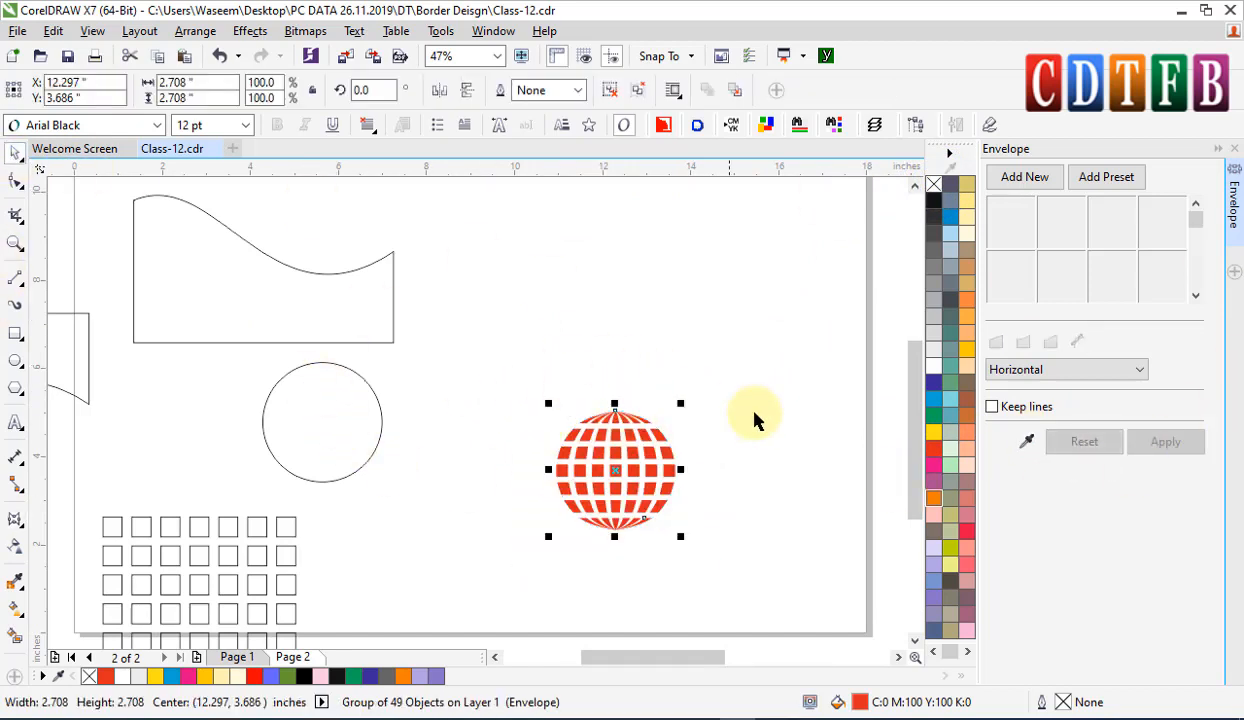
left_click(731, 398)
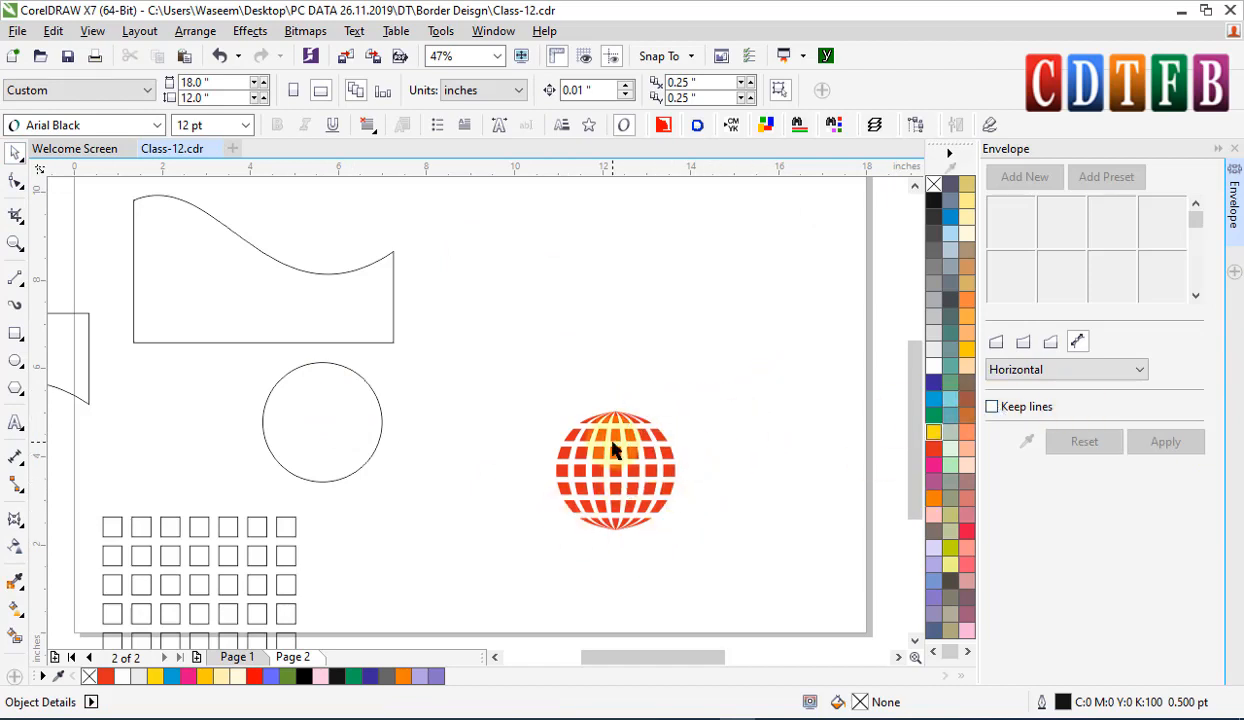
left_click_drag(630, 438, 806, 338)
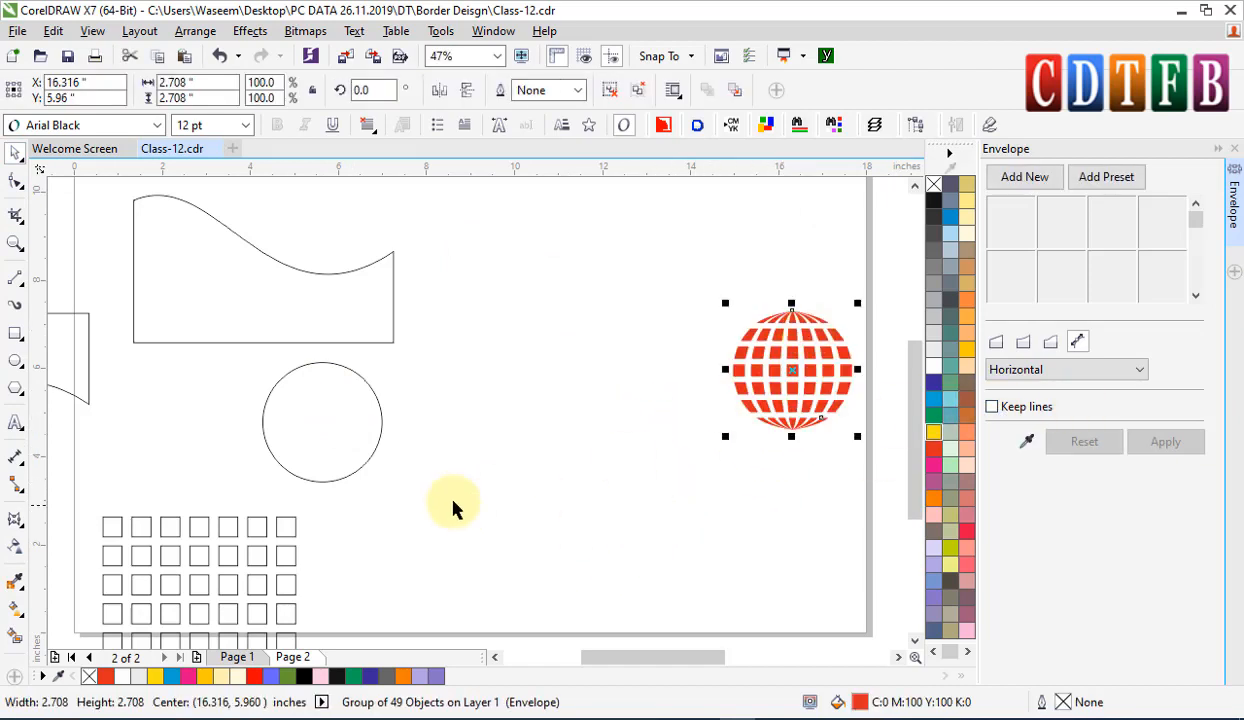
- Place another copy of the outlined grid between the circle and the red globe, filled C100 M0 Y0 K0 without an outline
left_click_drag(277, 562, 653, 408)
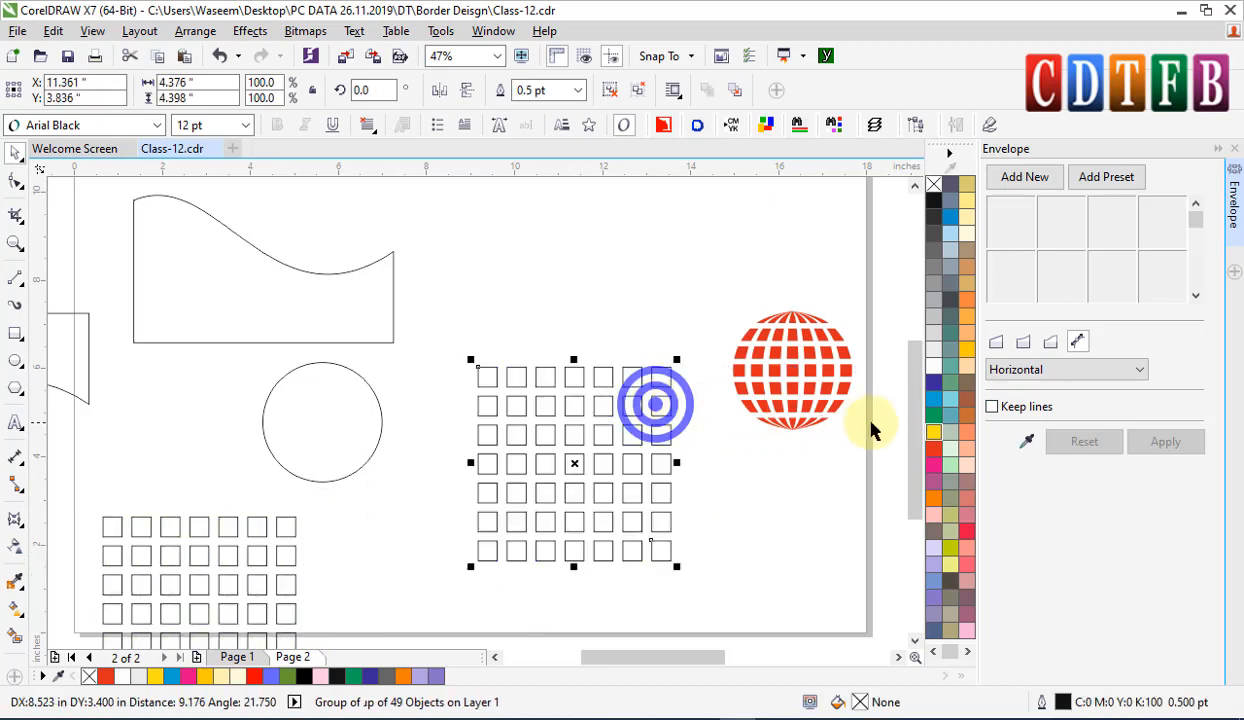
left_click(933, 398)
right_click(933, 185)
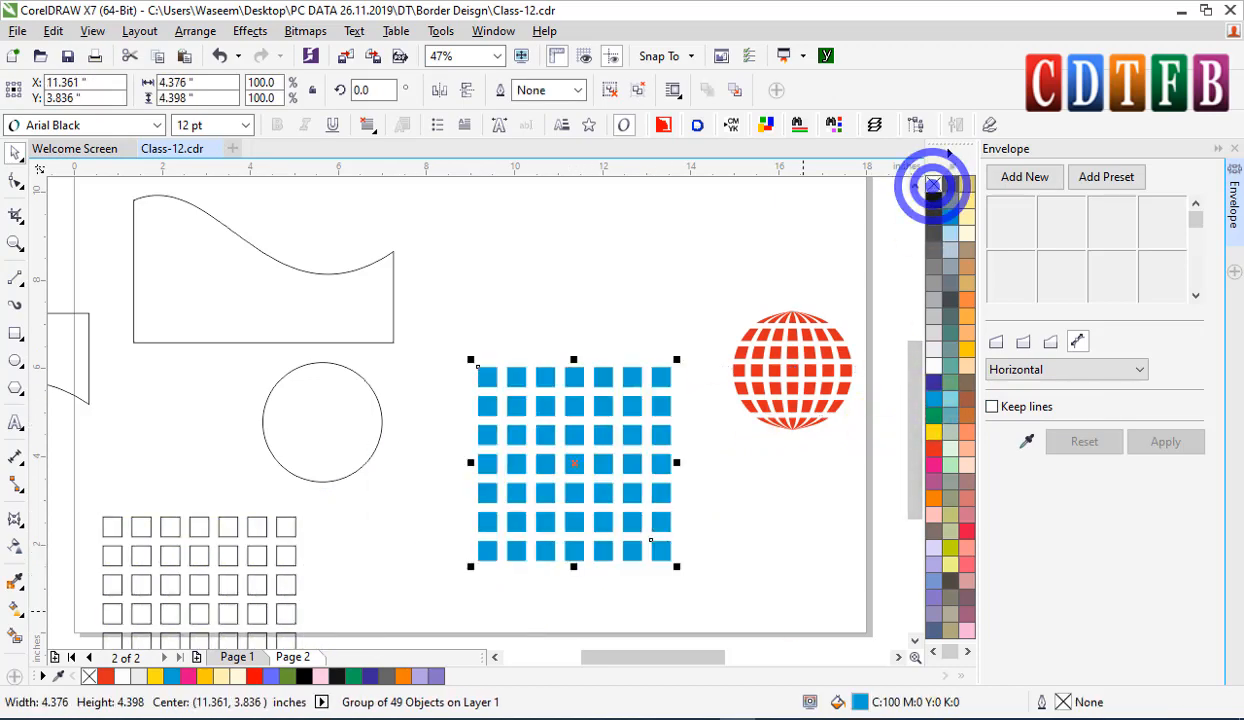
- Apply a Putty envelope taken from the circle to the blue grid
left_click(1062, 370)
left_click(1013, 422)
left_click(1026, 441)
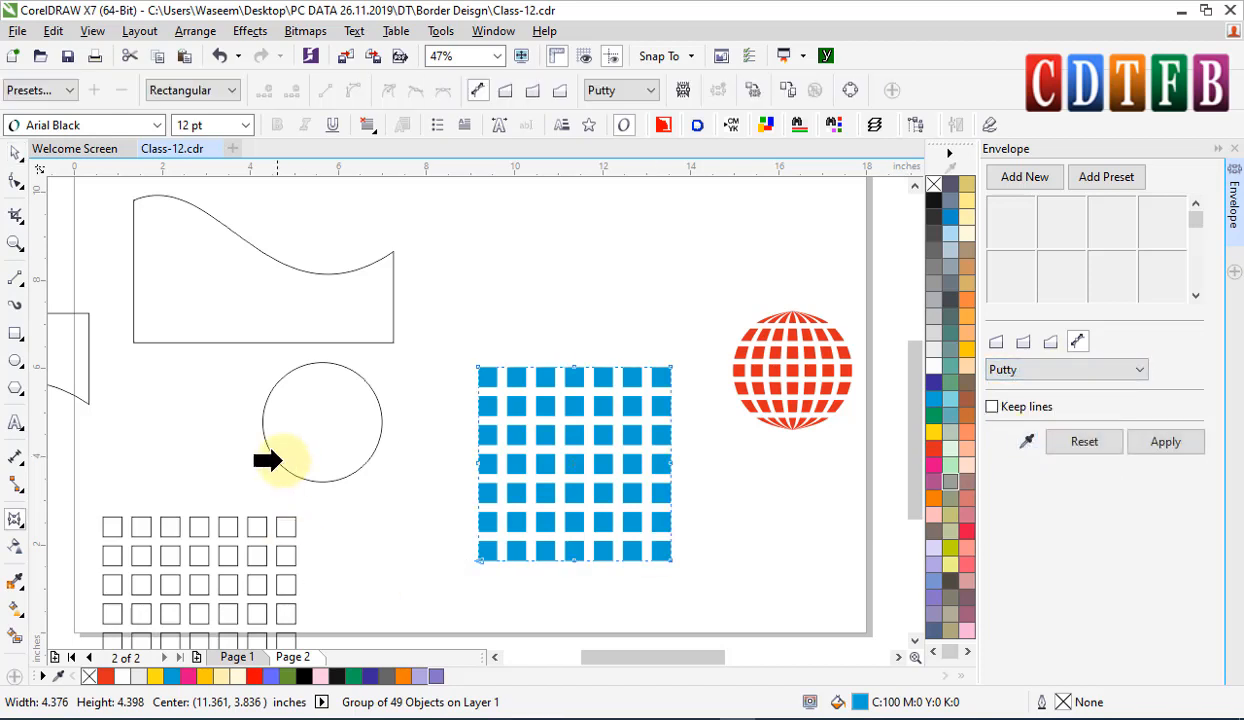
left_click(280, 460)
left_click(1165, 441)
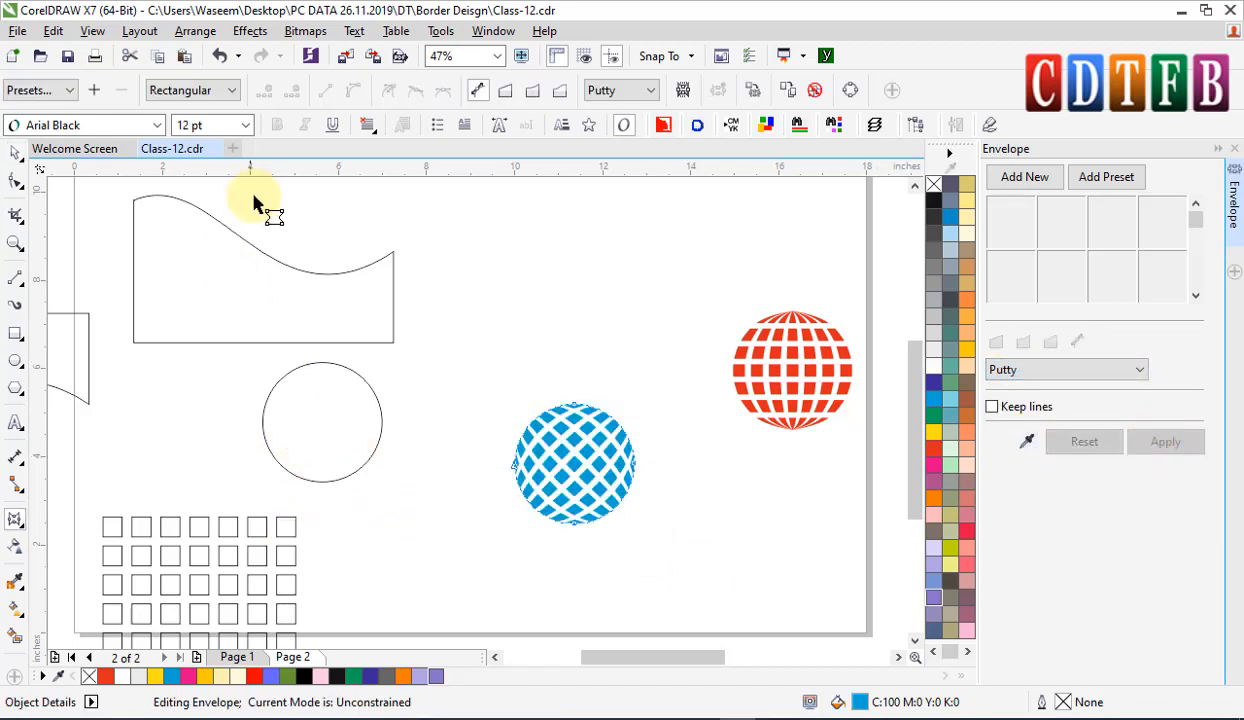
- Place the blue globe level with the red one on its left side, and copy the outlined grid to the space below
left_click(16, 152)
left_click_drag(605, 409, 703, 364)
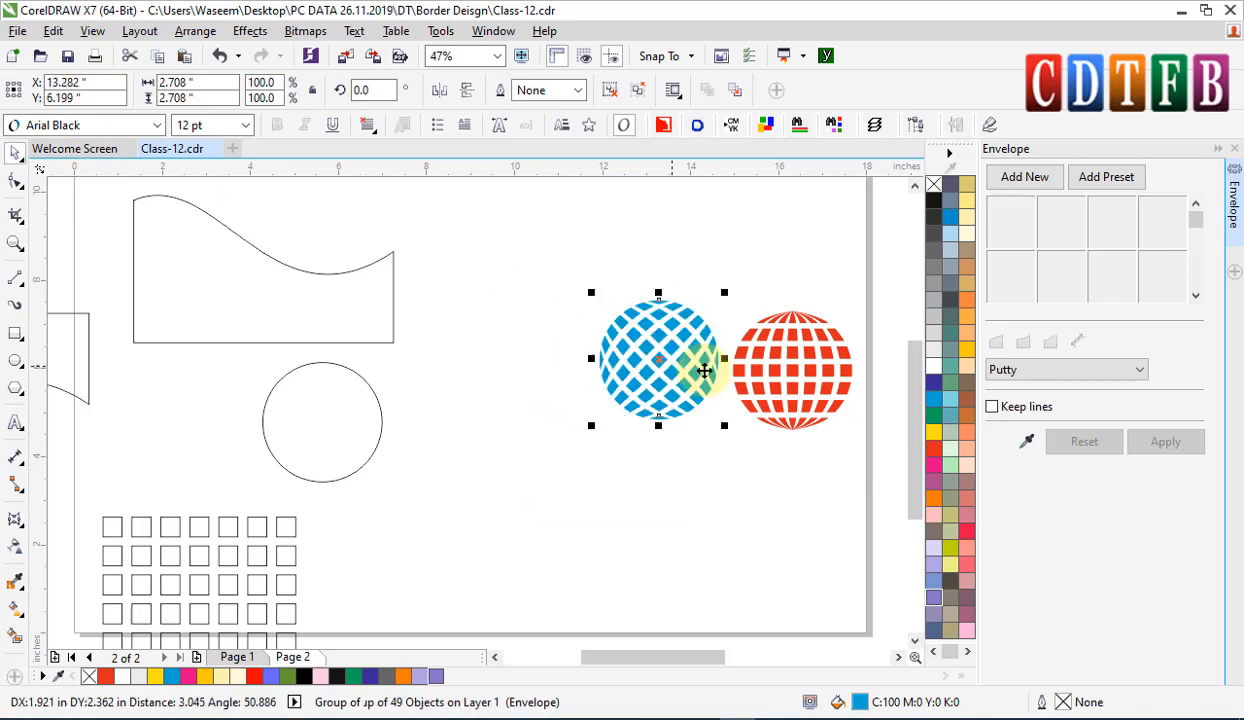
left_click(795, 364, "shift")
left_click(217, 562)
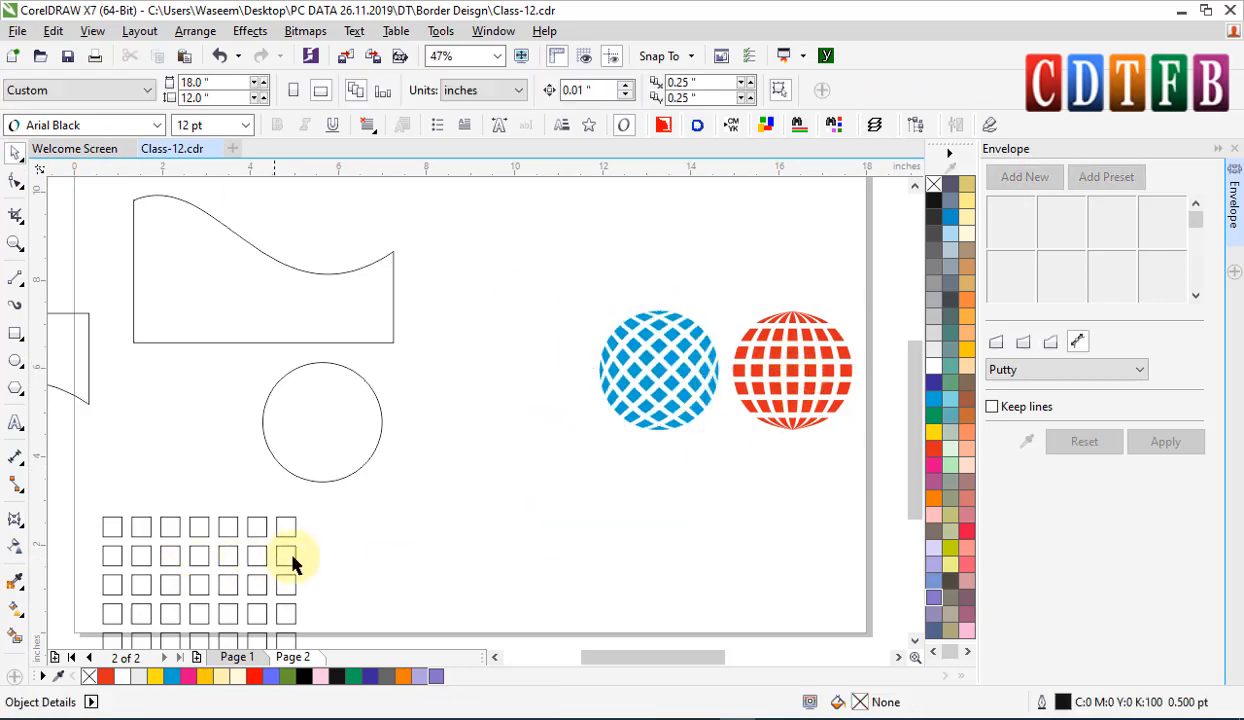
left_click_drag(283, 562, 605, 483)
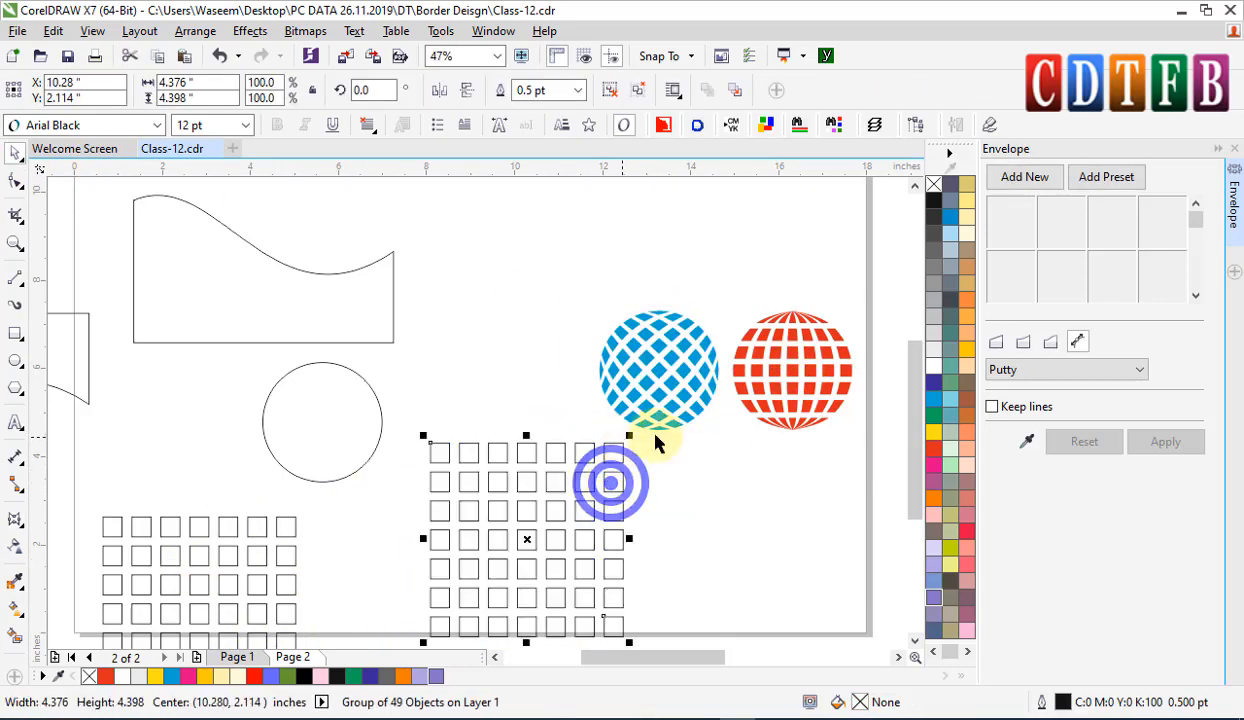
- Try a Putty envelope from the circle with an orange fill and no outline on the new grid copy, and undo it all
left_click(1028, 443)
left_click(335, 439)
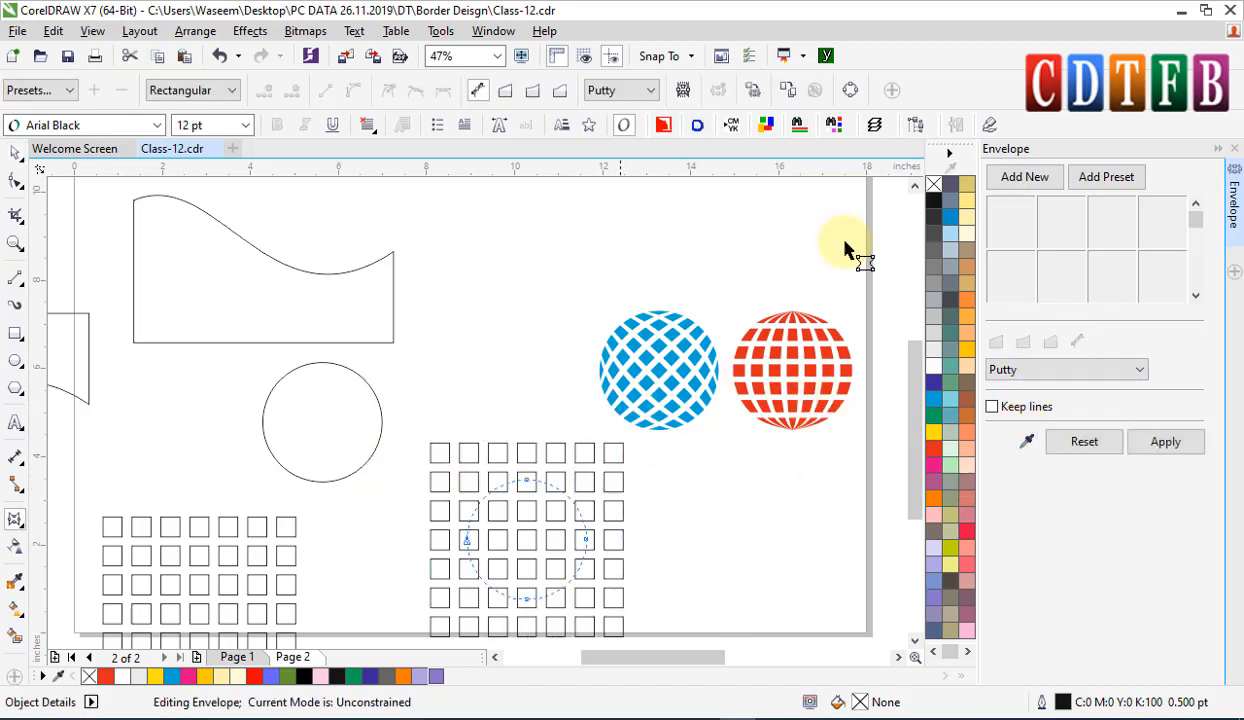
left_click(1150, 442)
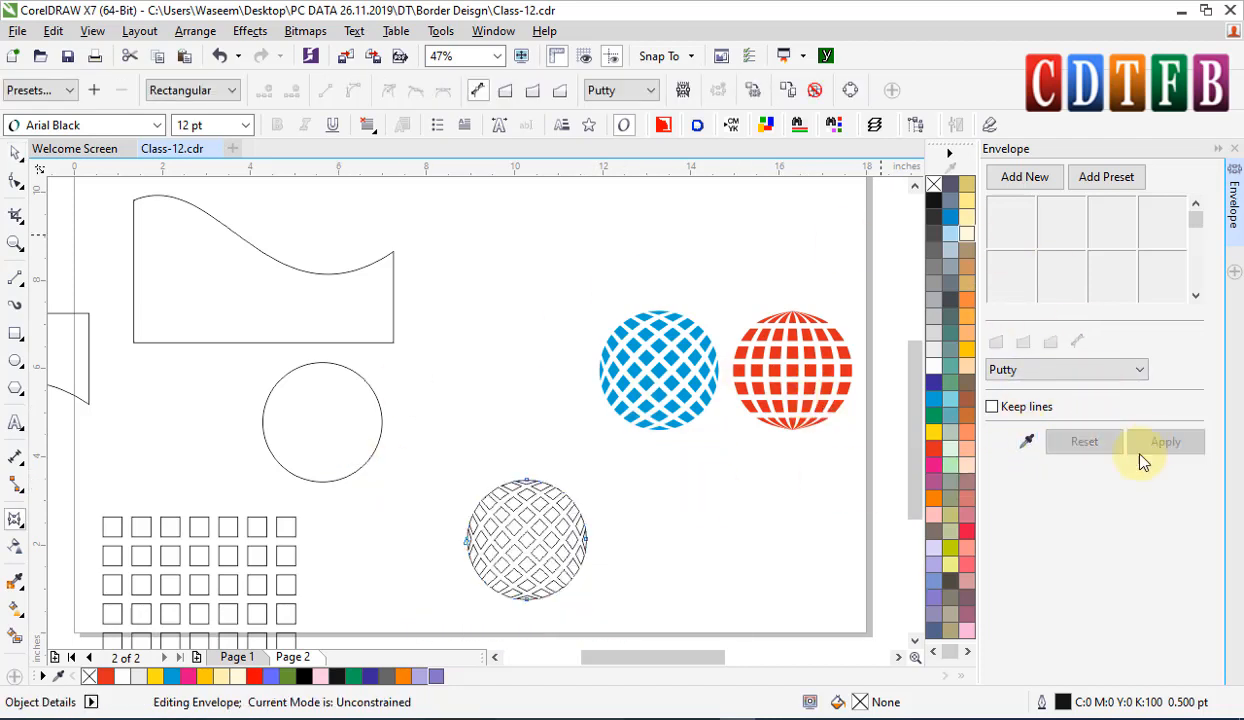
left_click(933, 497)
right_click(932, 186)
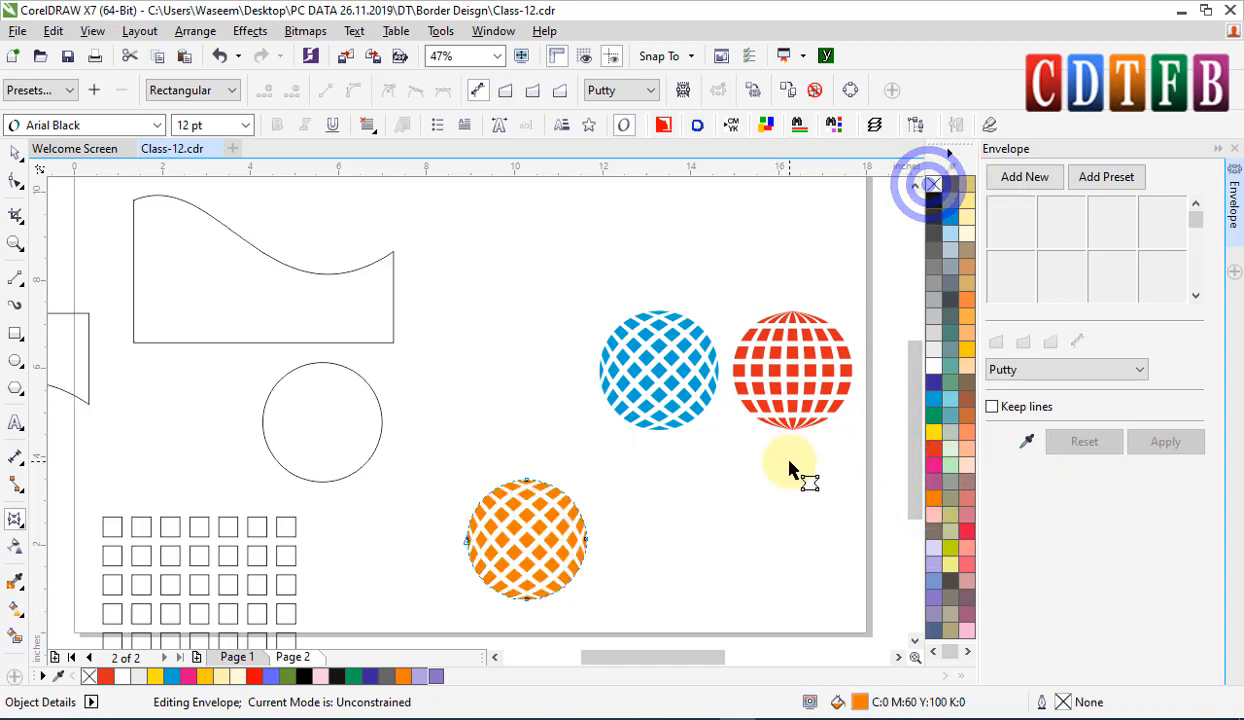
key("ctrl+z")
key("ctrl+z")
key("ctrl+z")
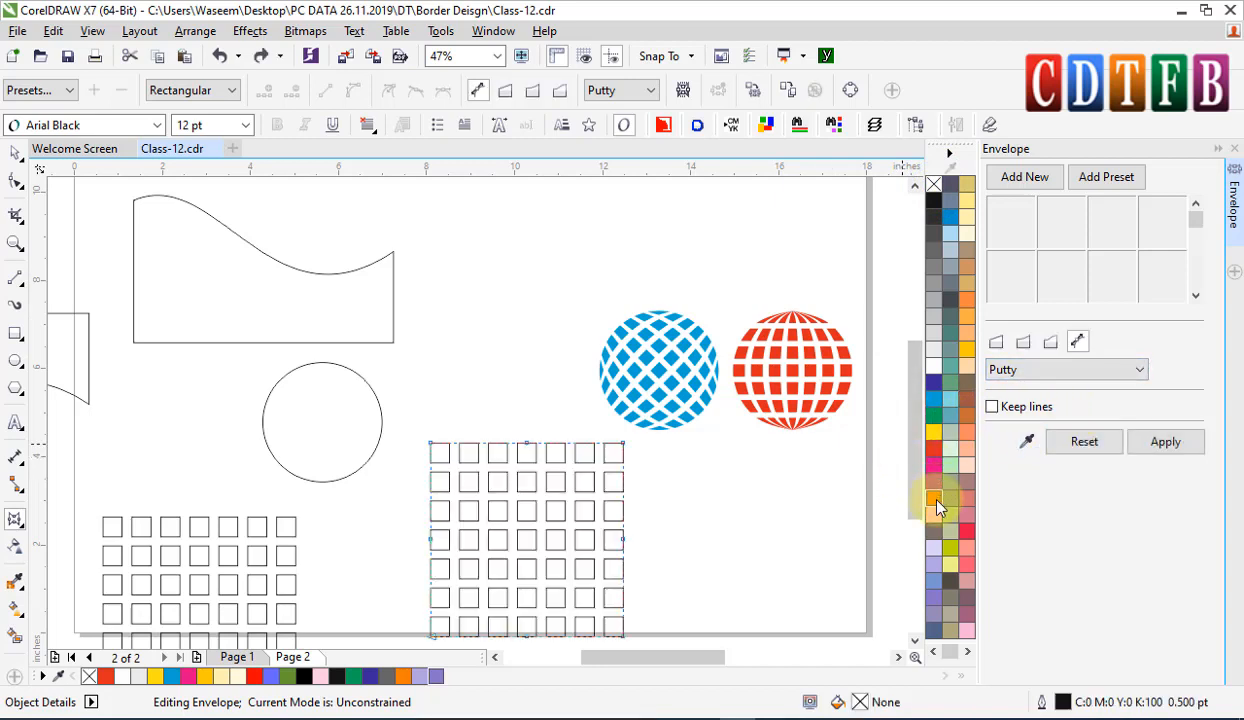
- Fill the new grid copy with C40 M0 Y100 K0, remove its outline and apply an Original envelope taken from the circle
left_click(950, 548)
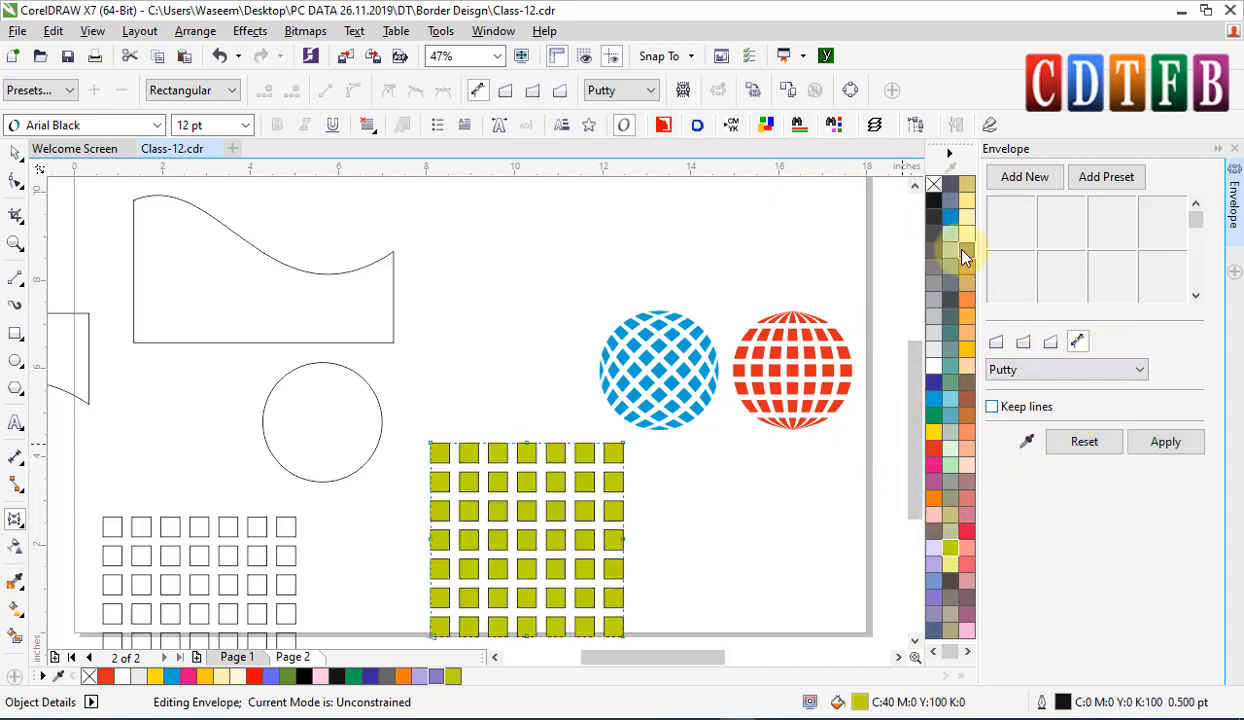
left_click(1064, 369)
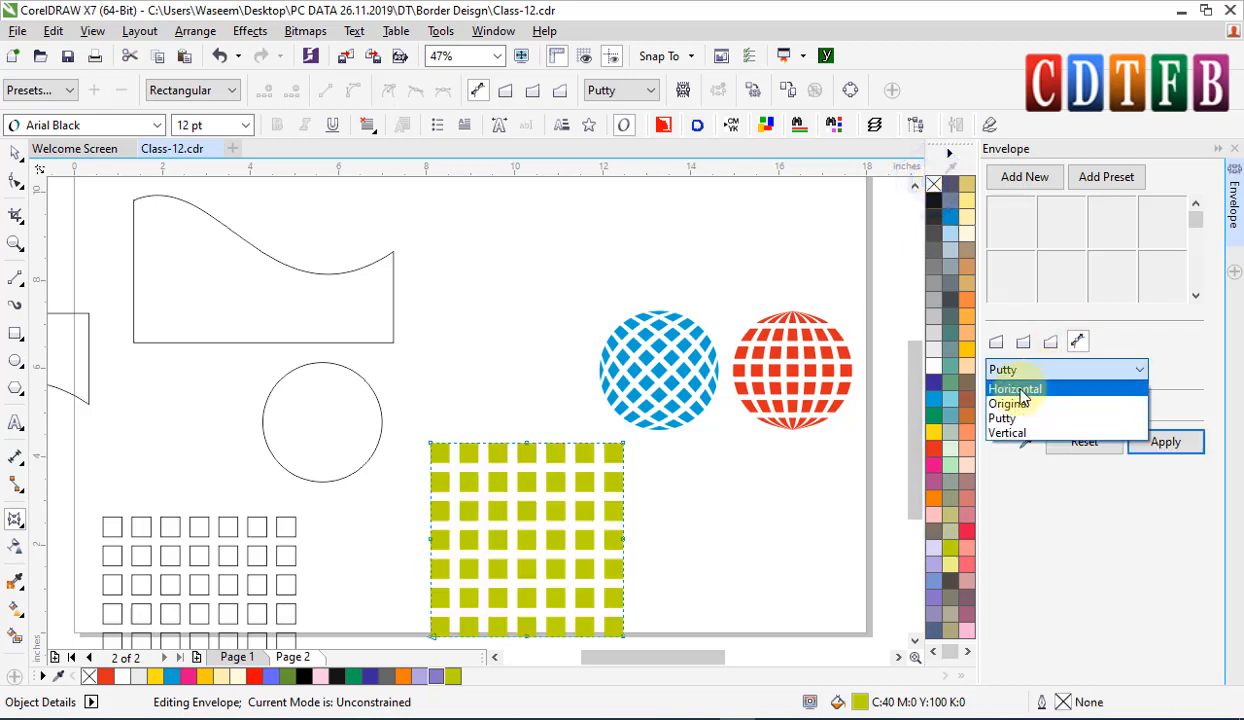
left_click(1007, 403)
left_click(1026, 441)
left_click(328, 411)
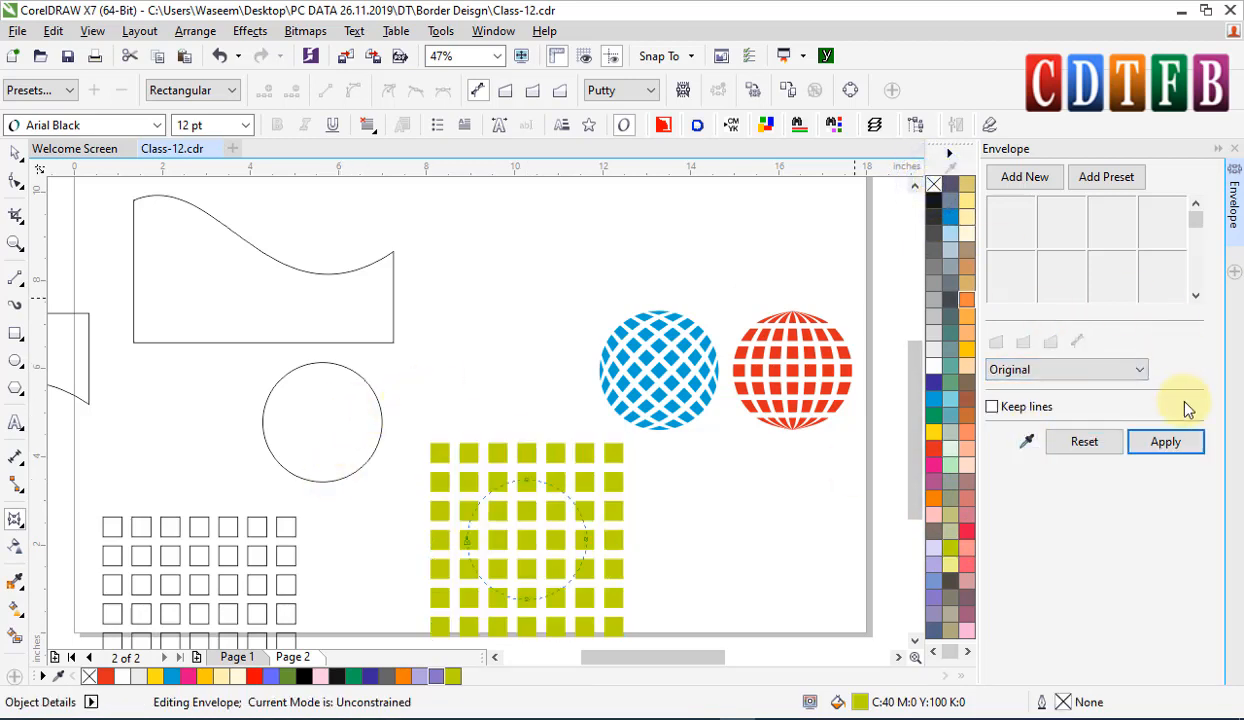
left_click(1168, 441)
- Place the green globe beside the blue one on its left side and align the two level
left_click(14, 165)
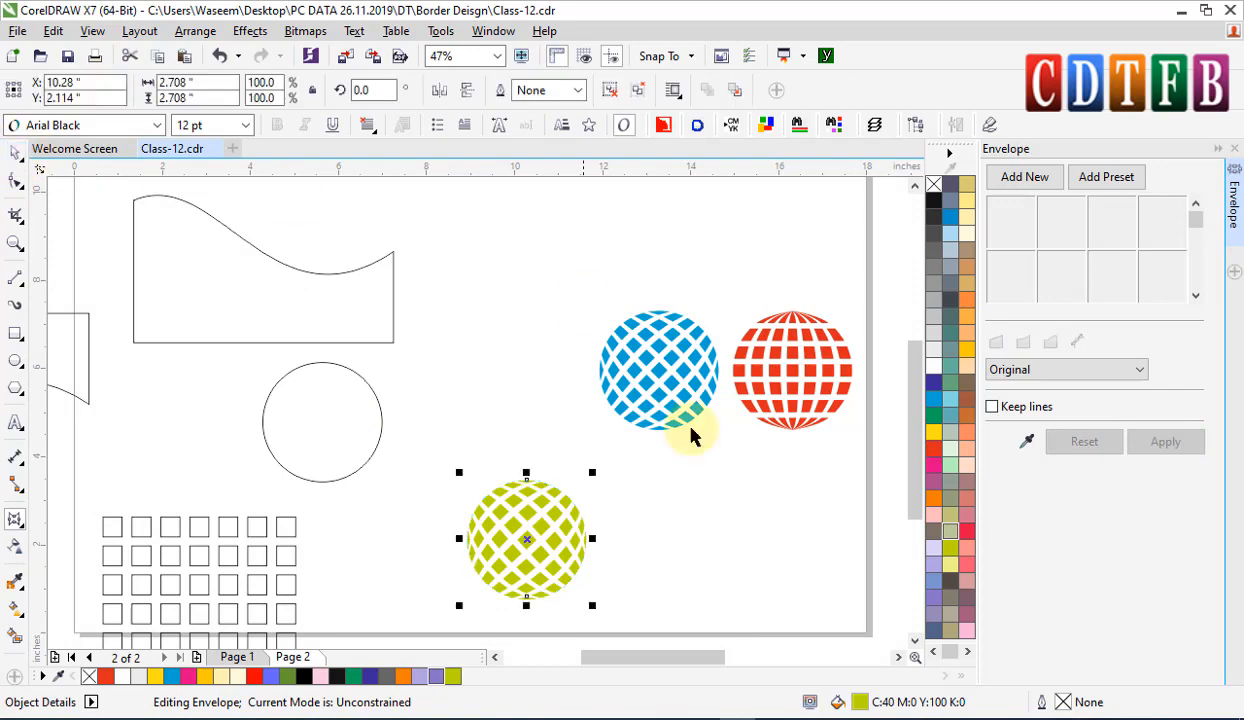
left_click_drag(540, 530, 531, 368)
left_click(650, 397, "shift")
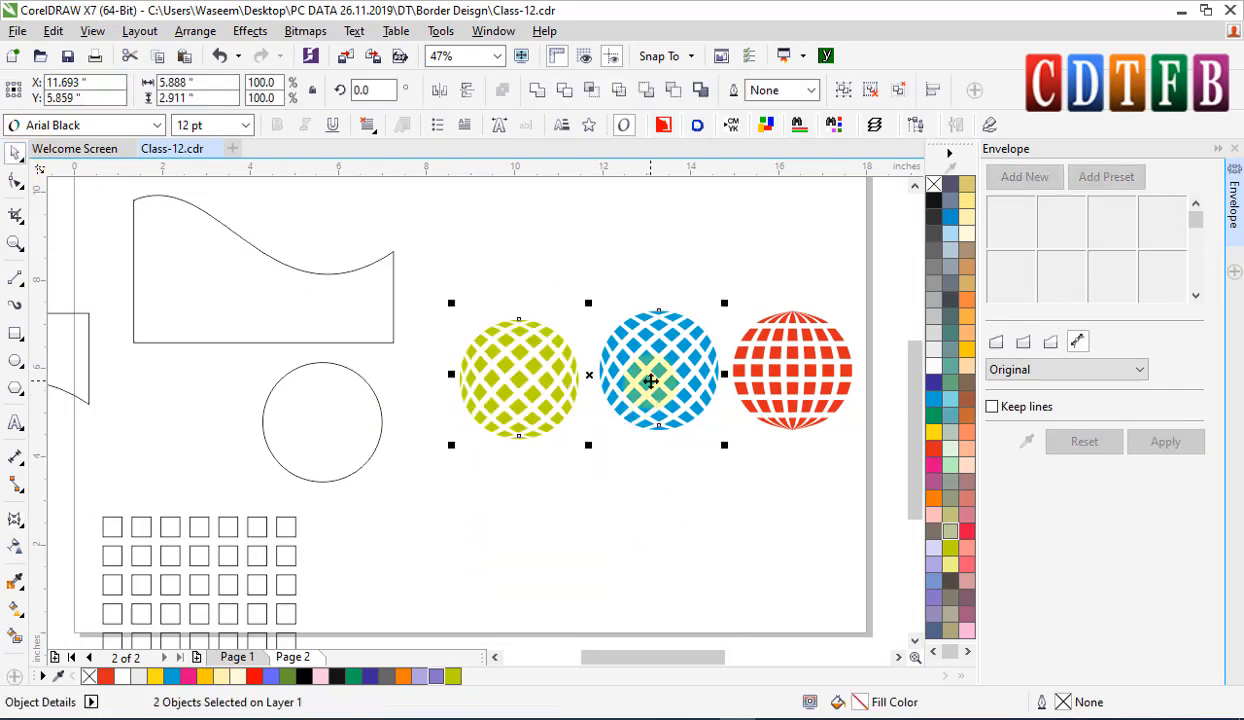
left_click(722, 428)
- Copy the outlined grid to the space below the globes, fill it with C0 M100 Y0 K0 and remove its outline
left_click_drag(176, 602, 504, 561)
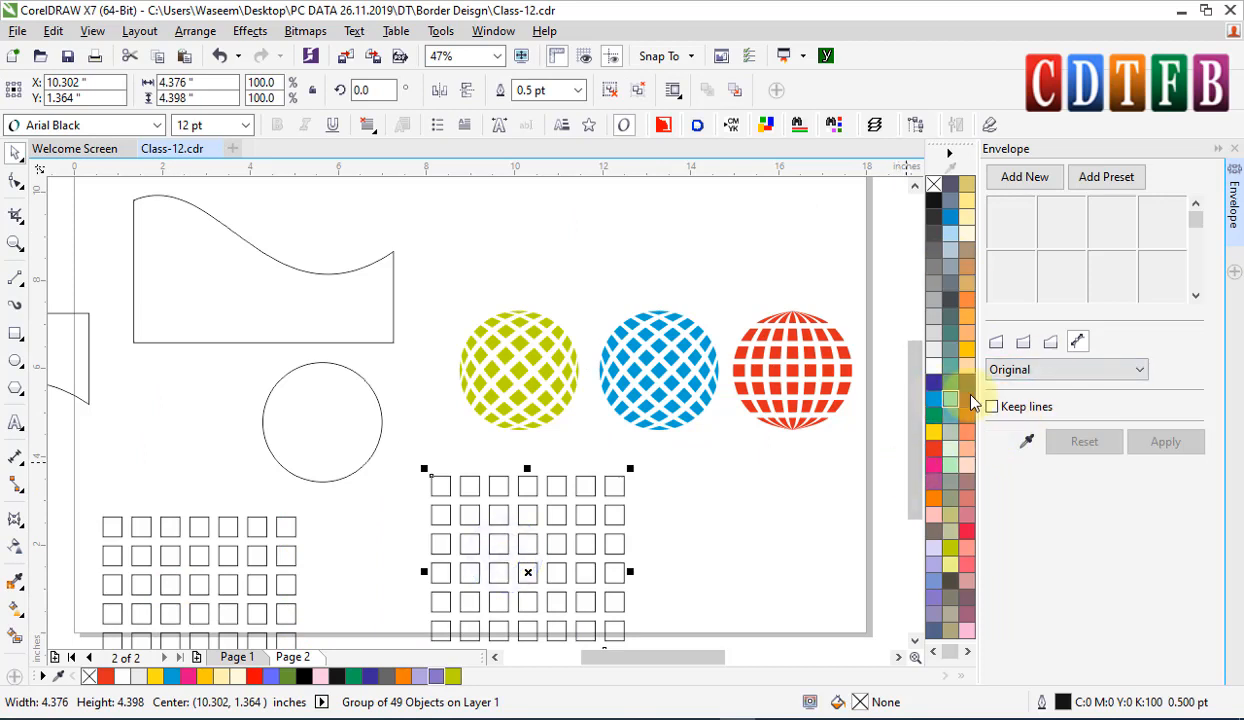
left_click(934, 466)
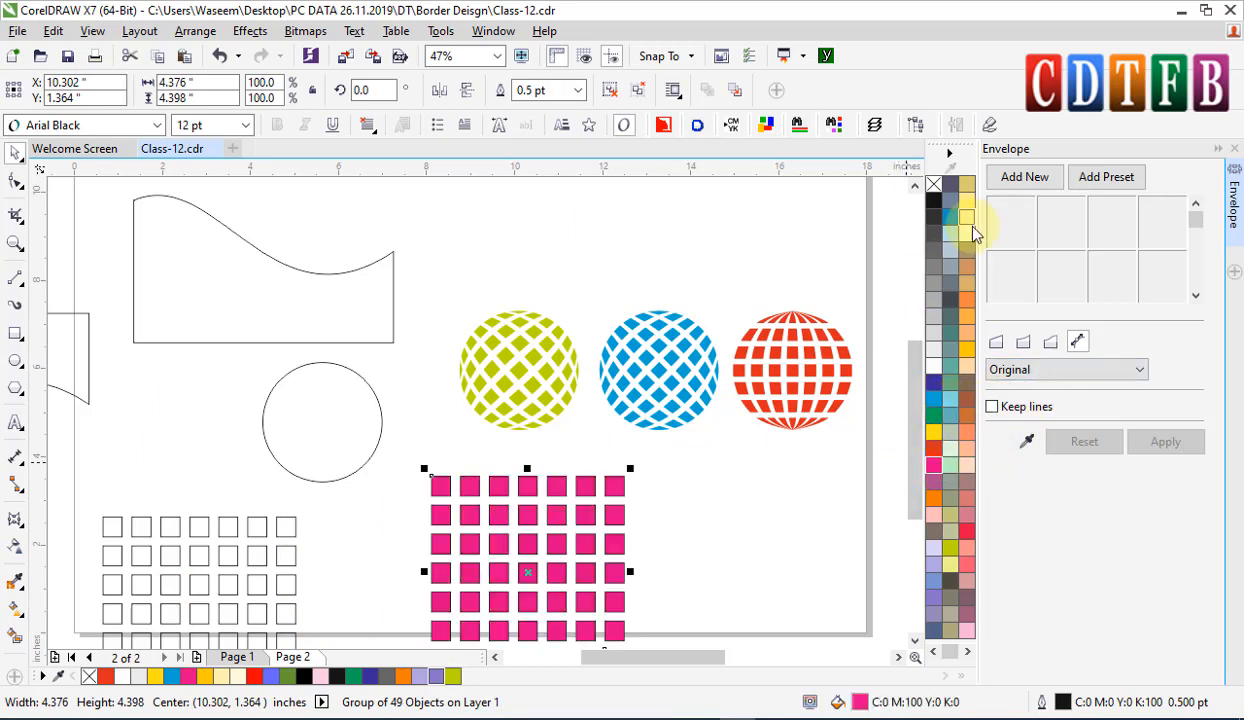
right_click(935, 185)
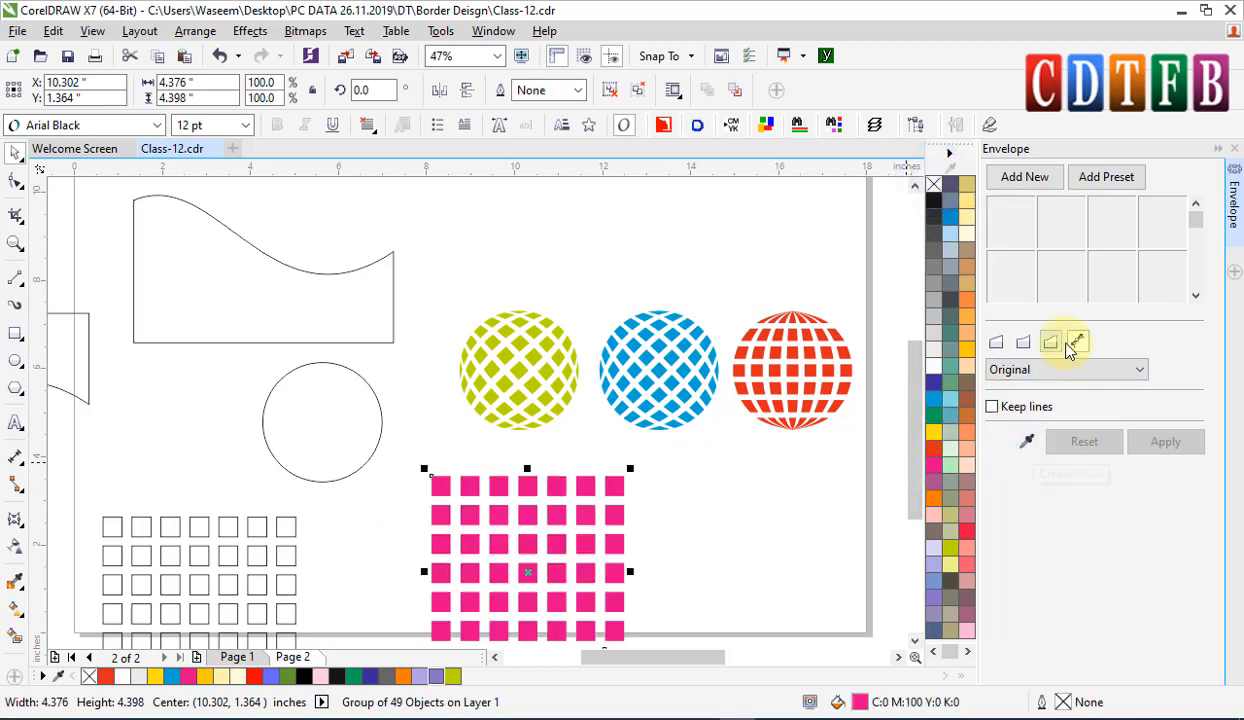
- Apply a Horizontal envelope taken from the circle to the magenta grid
left_click(1082, 370)
left_click(1068, 381)
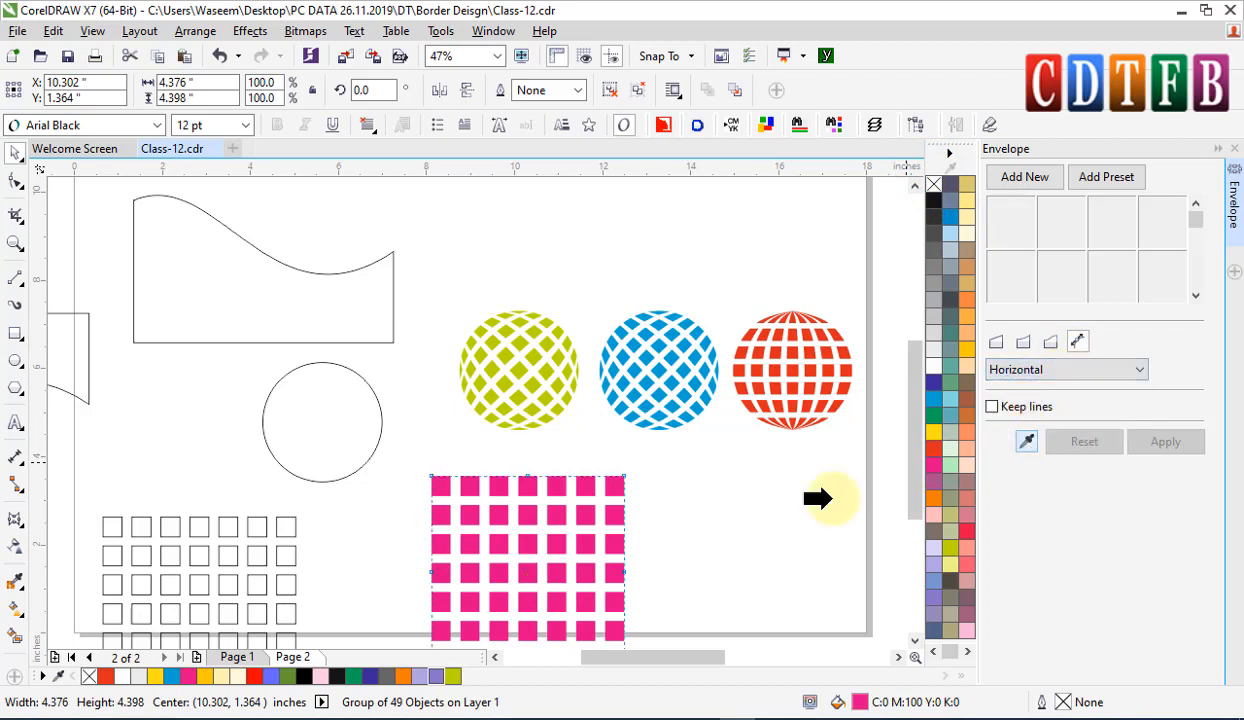
left_click(318, 429)
left_click(1166, 442)
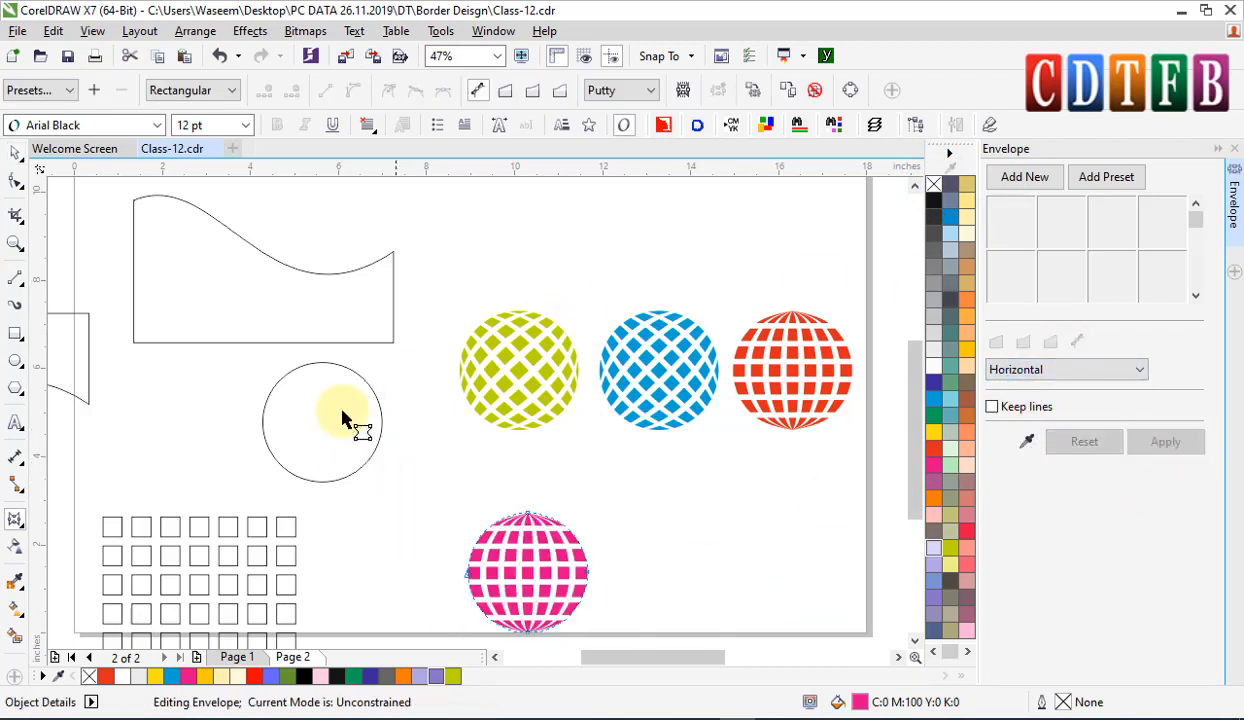
- Place the magenta globe below the red one and align their centres vertically
left_click(14, 152)
left_click_drag(514, 553, 778, 501)
left_click(798, 406, "shift")
left_click(836, 570)
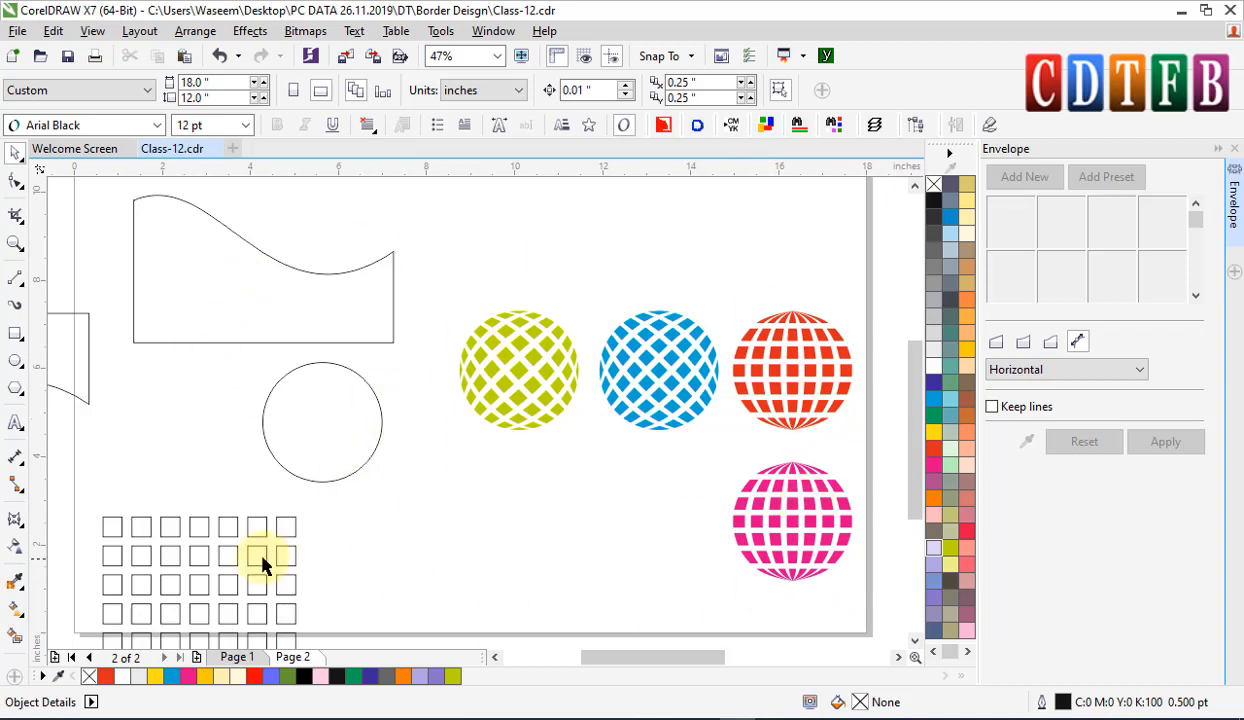
- Copy the outlined grid to the space below the circle and fill it with C0 M20 Y100 K0
left_click_drag(280, 565, 564, 519)
right_click(564, 519)
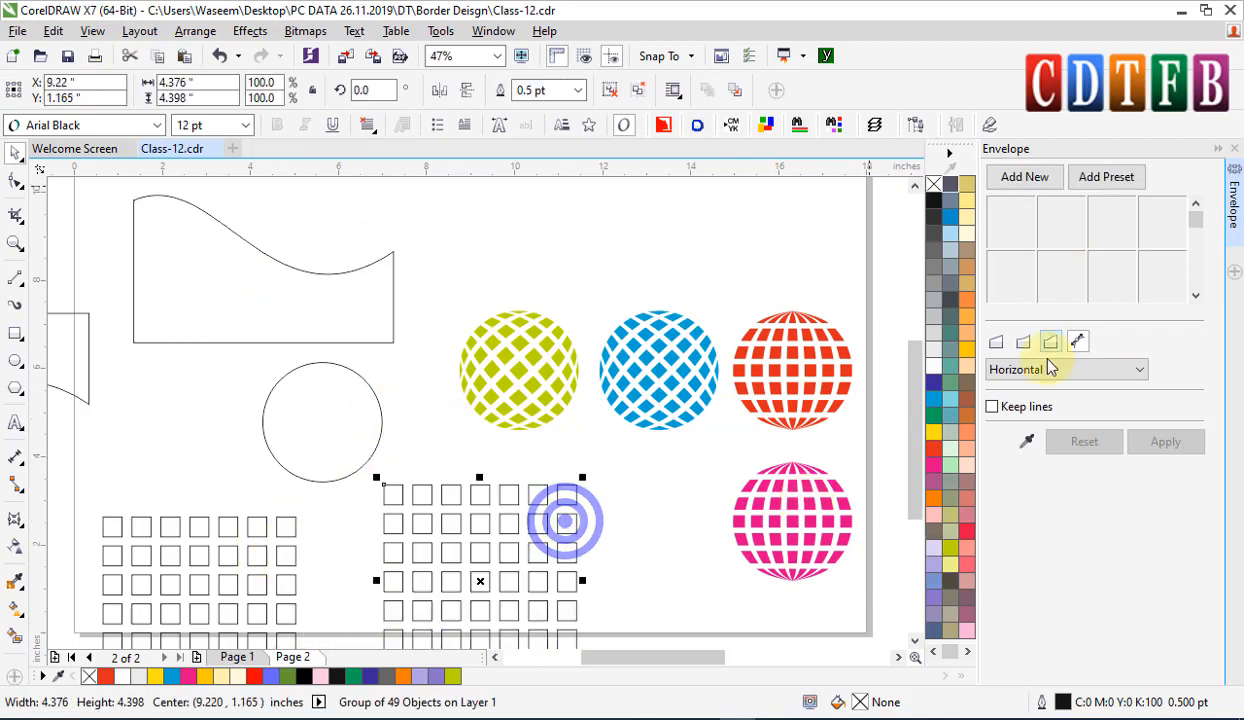
left_click(968, 352)
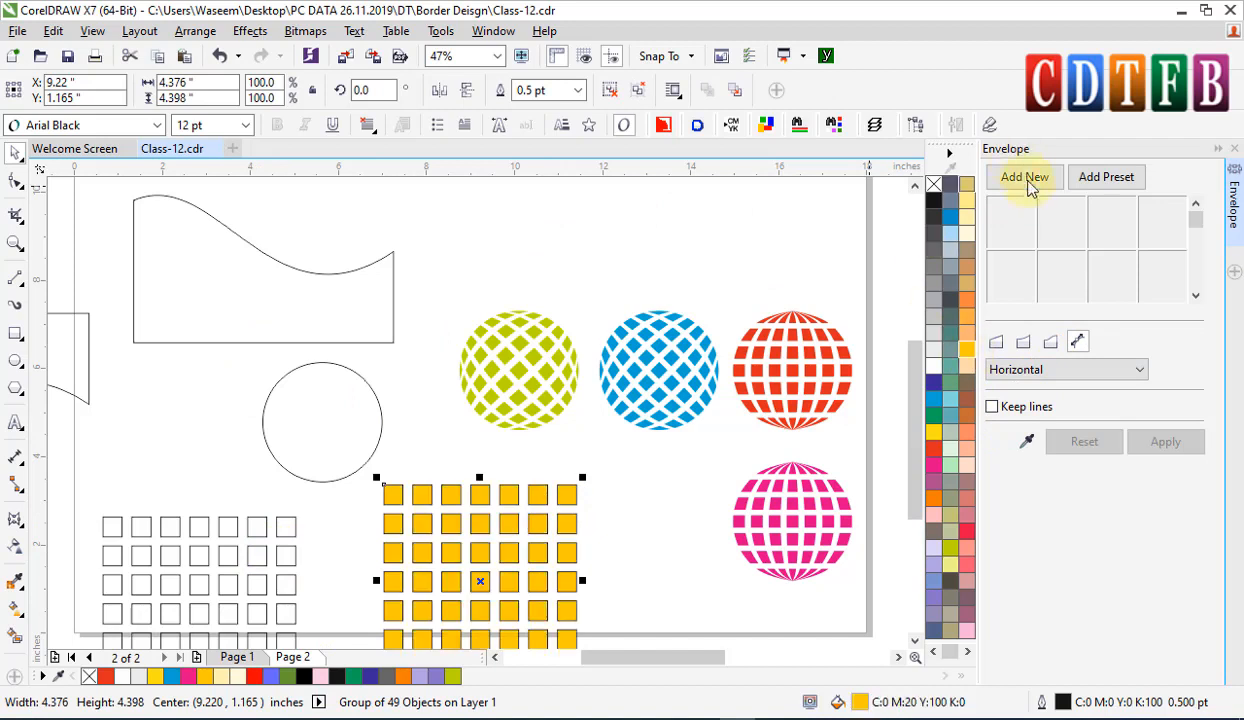
- Apply a Horizontal envelope taken from the wavy-topped shape to the yellow grid and remove its outline
left_click(1026, 441)
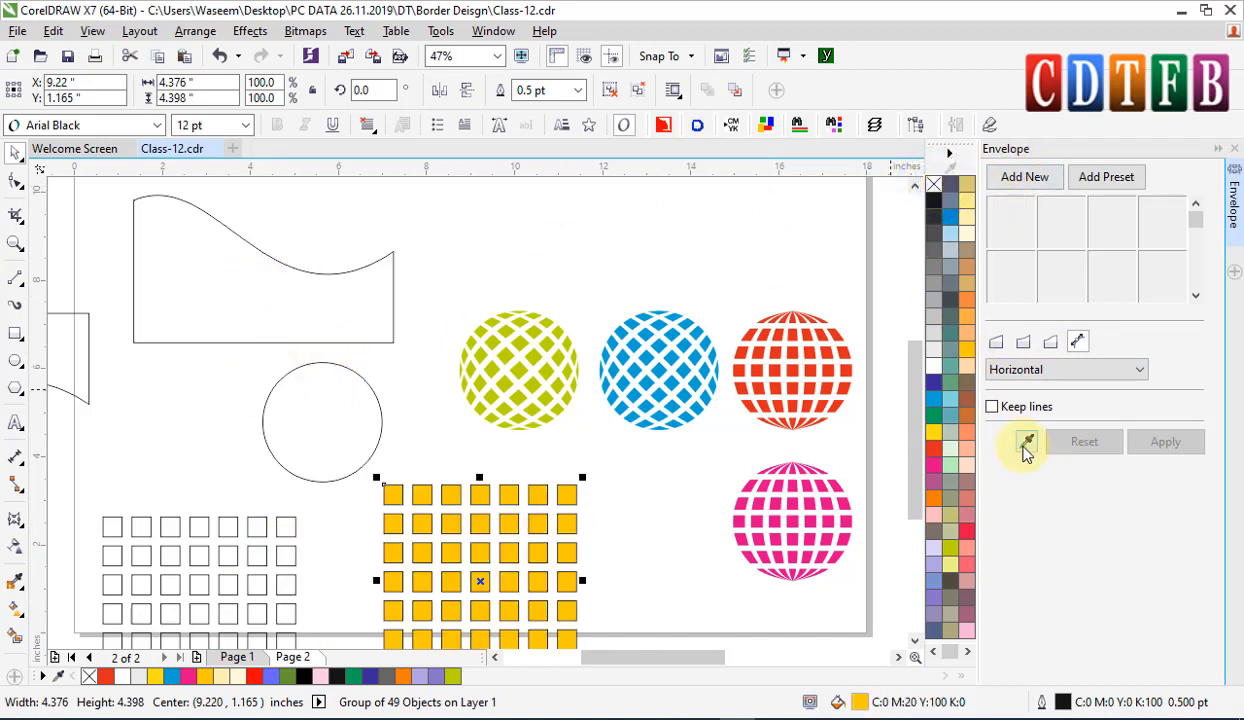
left_click(205, 286)
left_click(1160, 443)
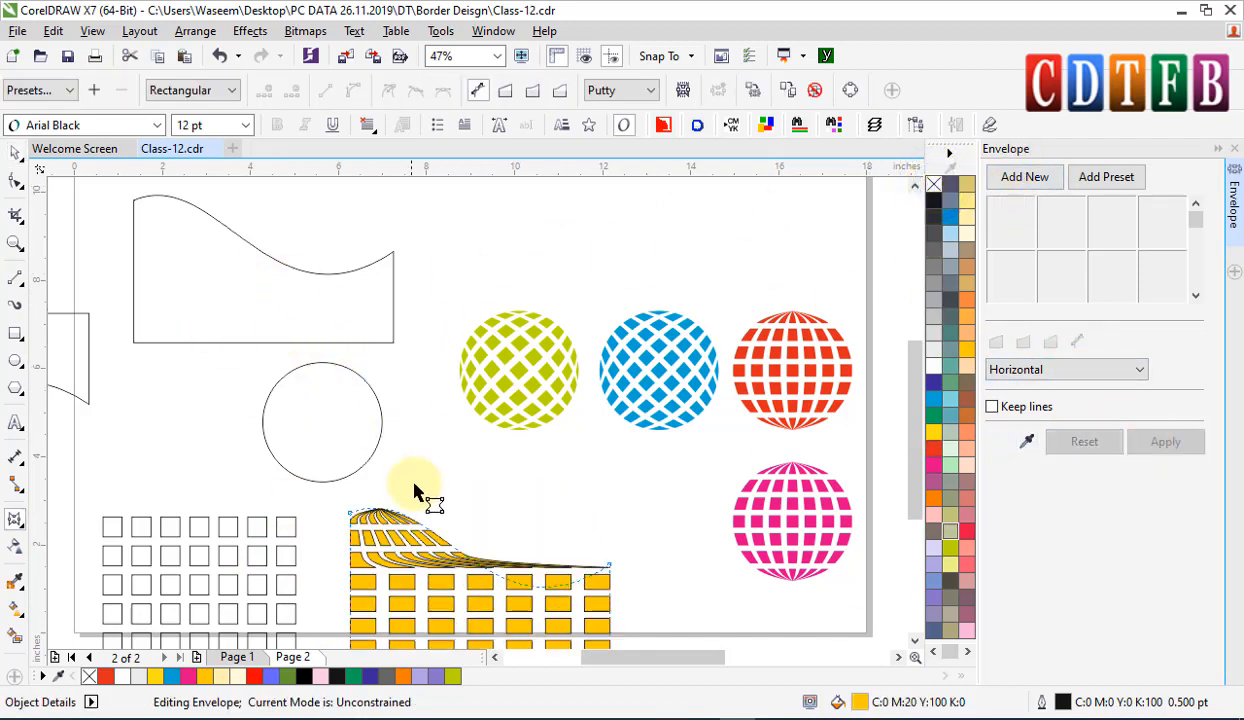
scroll(478, 528, "down", 2)
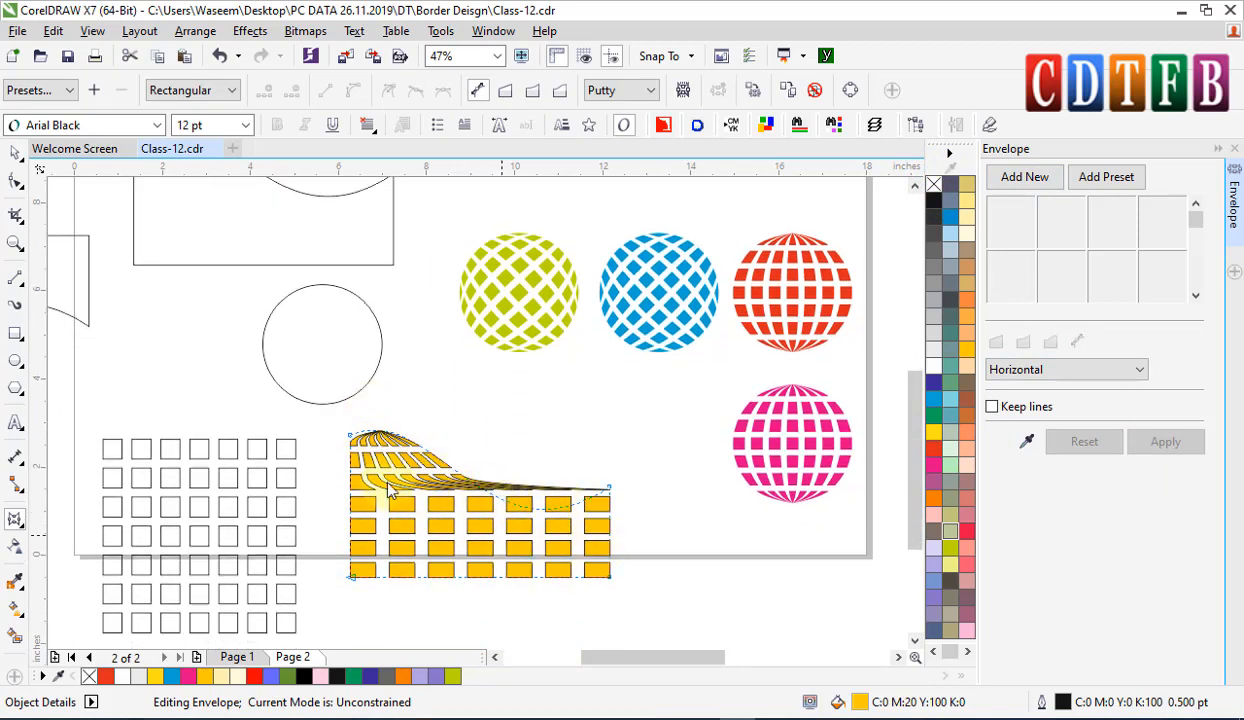
left_click(818, 442)
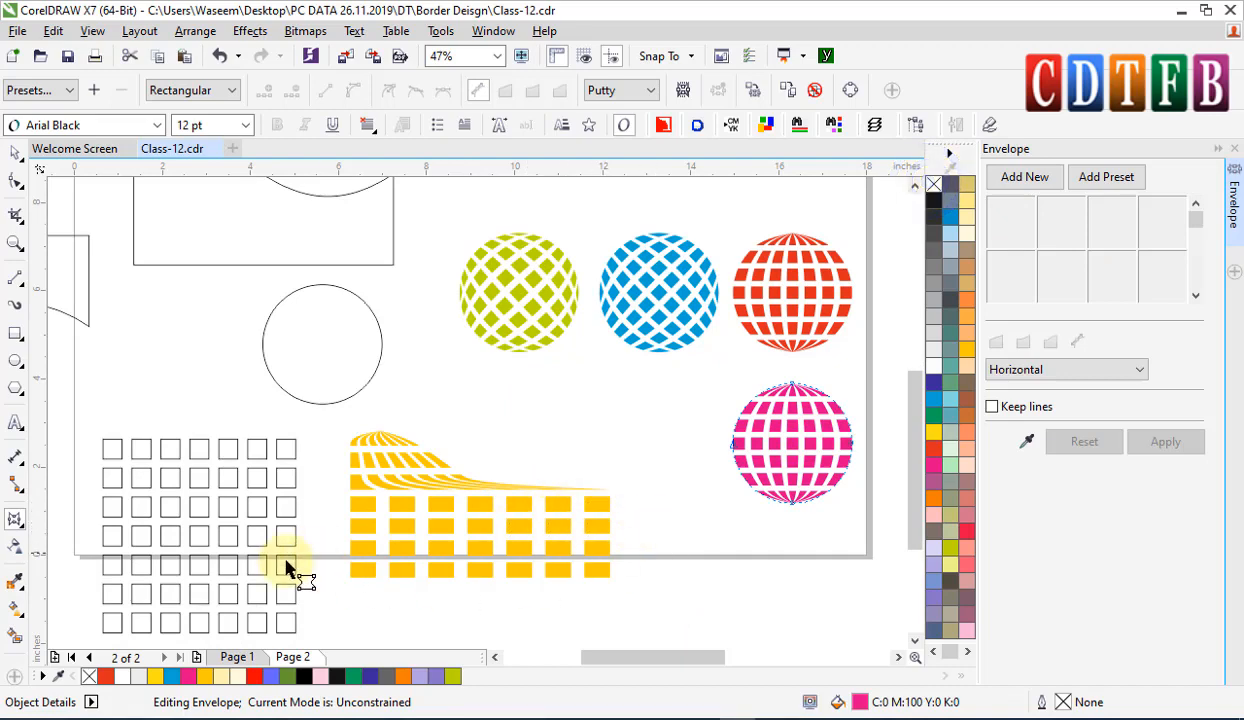
- Copy the outlined grid to the upper part of the page, above the row of globes
left_click(257, 573)
key("alt+Up")
key("Down")
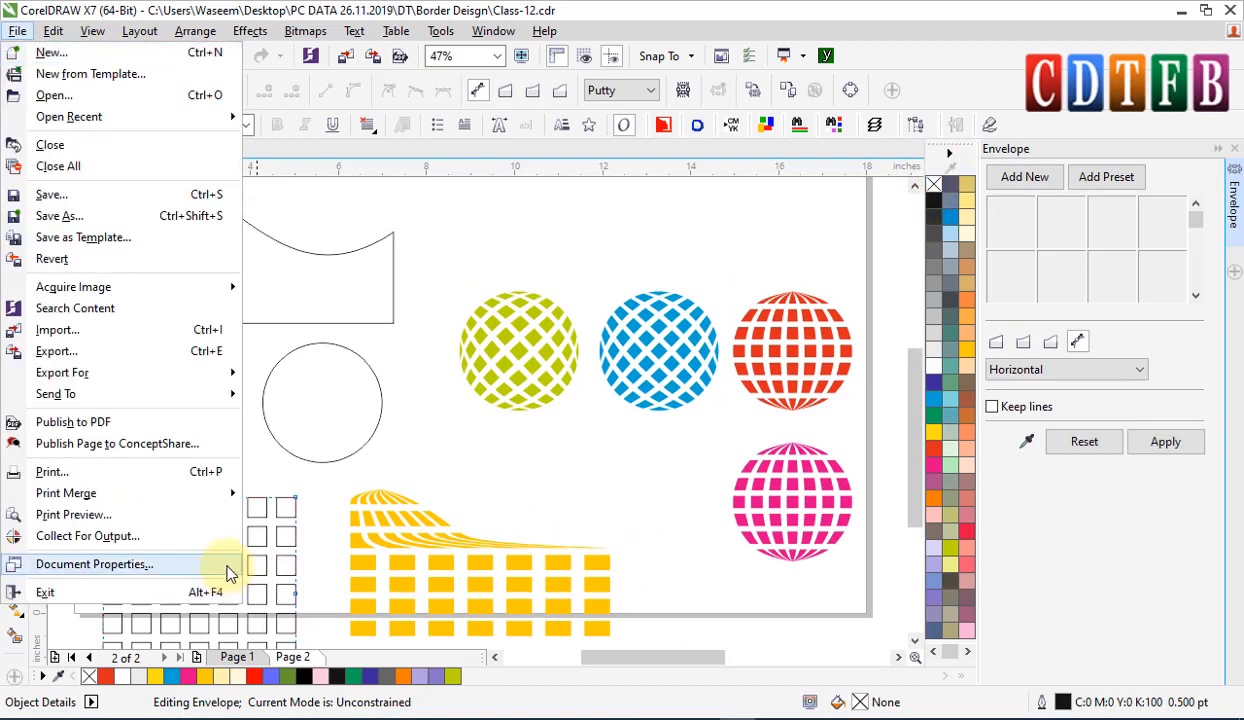
left_click(341, 473)
scroll(370, 489, "down", 2)
key("space")
left_click_drag(310, 518, 560, 292)
- Apply a Putty envelope taken from the wavy-topped shape to the new grid copy
left_click(995, 371)
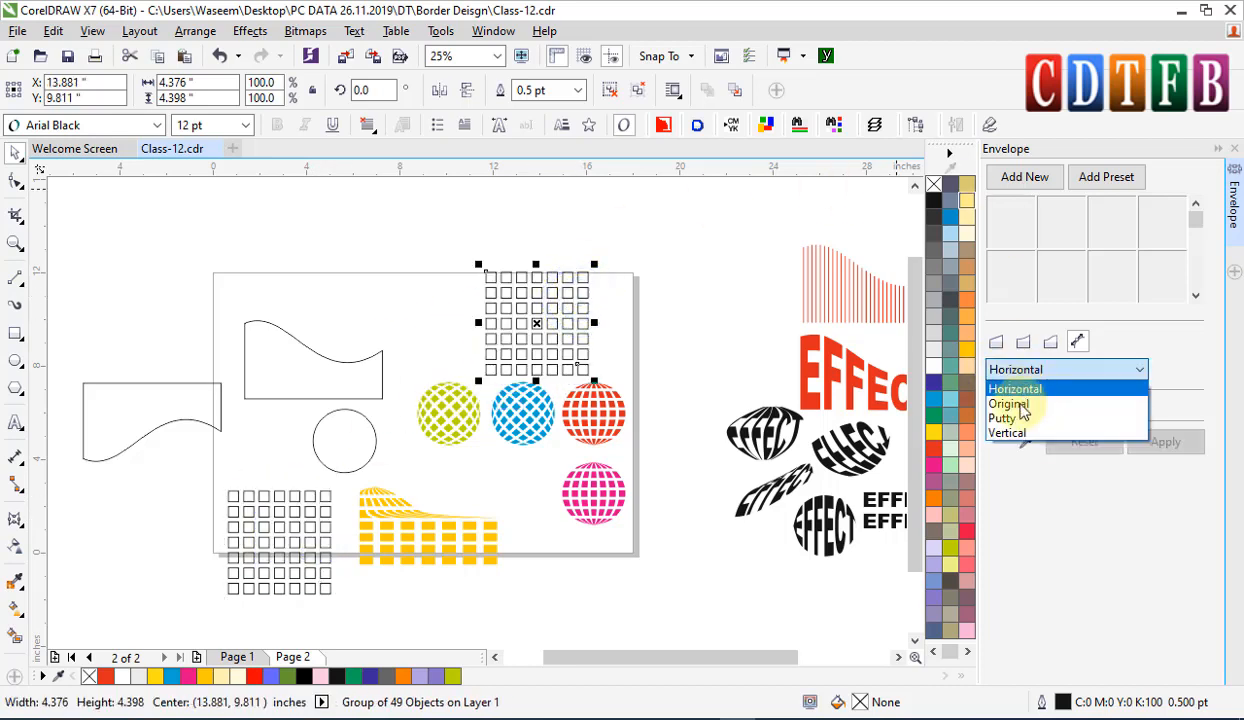
left_click(1003, 419)
left_click(1026, 441)
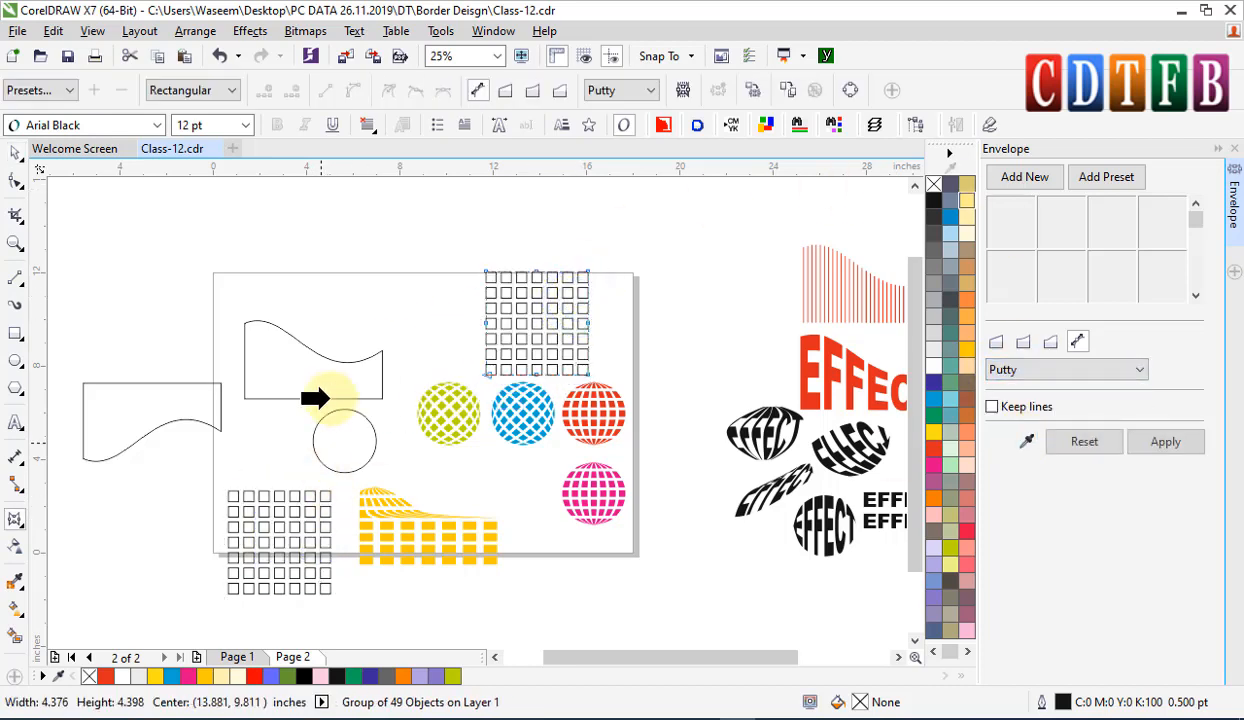
left_click(330, 395)
left_click(1162, 443)
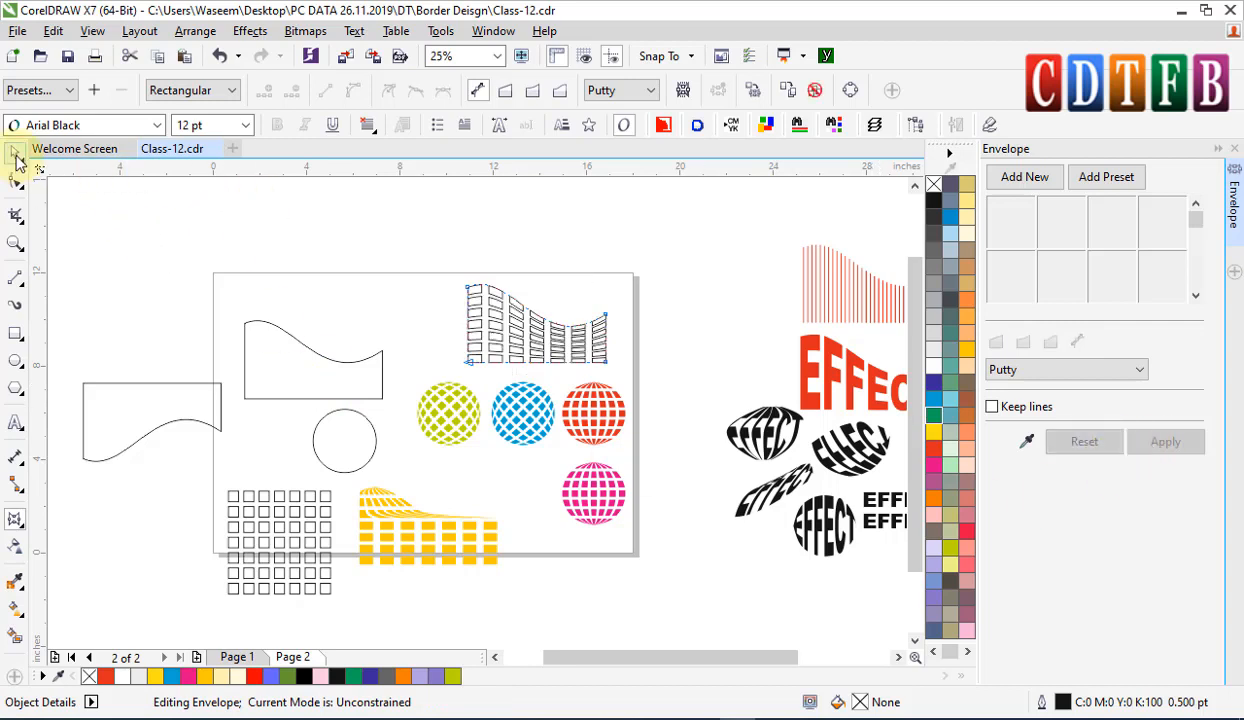
- Move the wave-distorted outlined grid off the page, next to the red line pattern, and save the document
left_click(16, 154)
left_click(542, 317)
left_click_drag(542, 317, 516, 299)
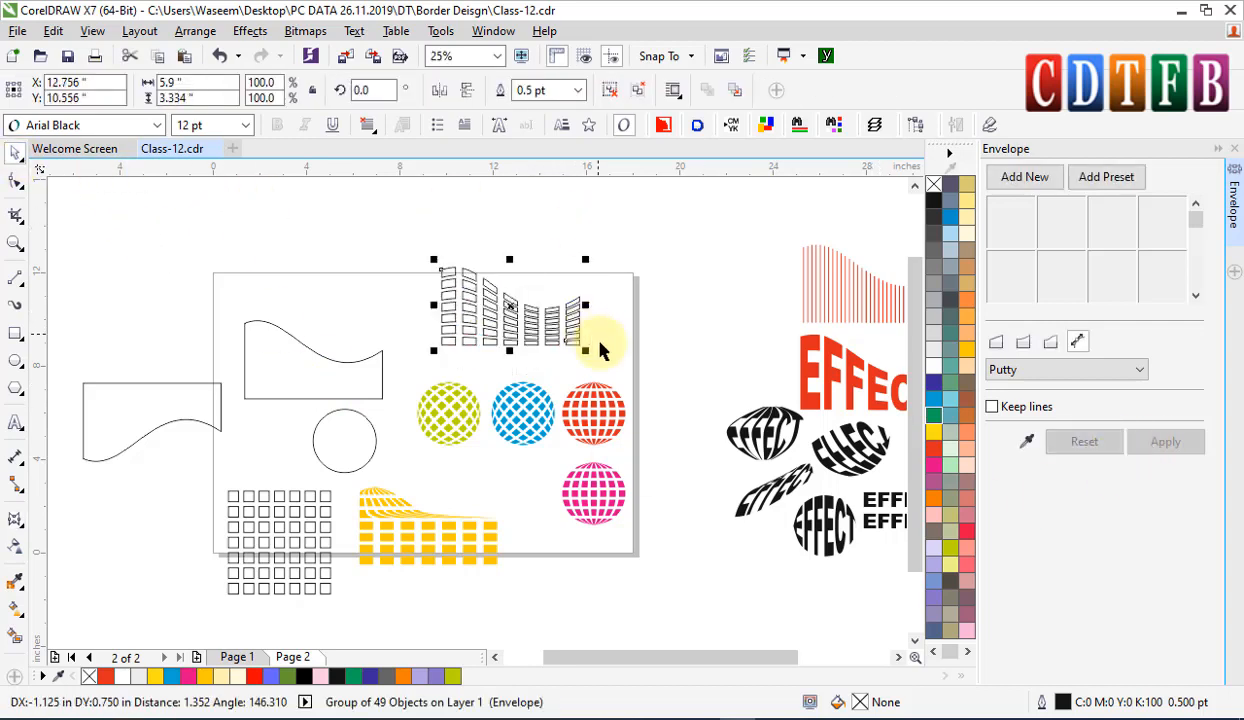
left_click(685, 285)
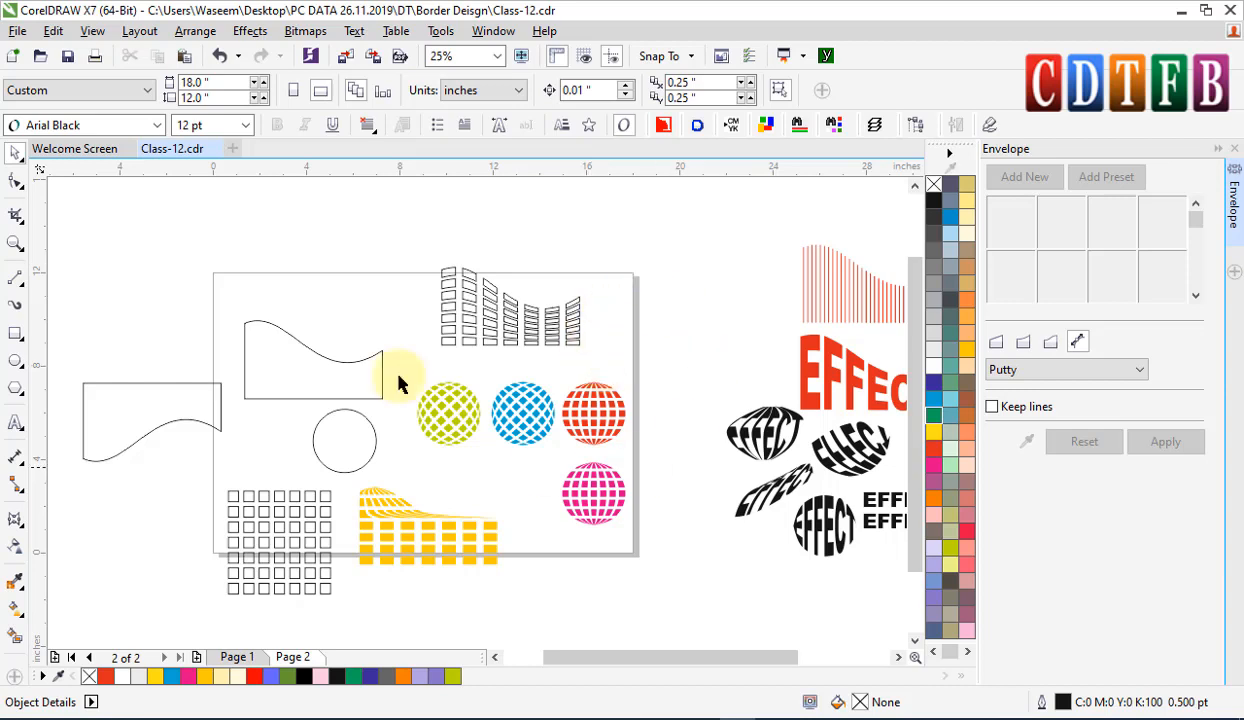
left_click_drag(375, 363, 375, 360)
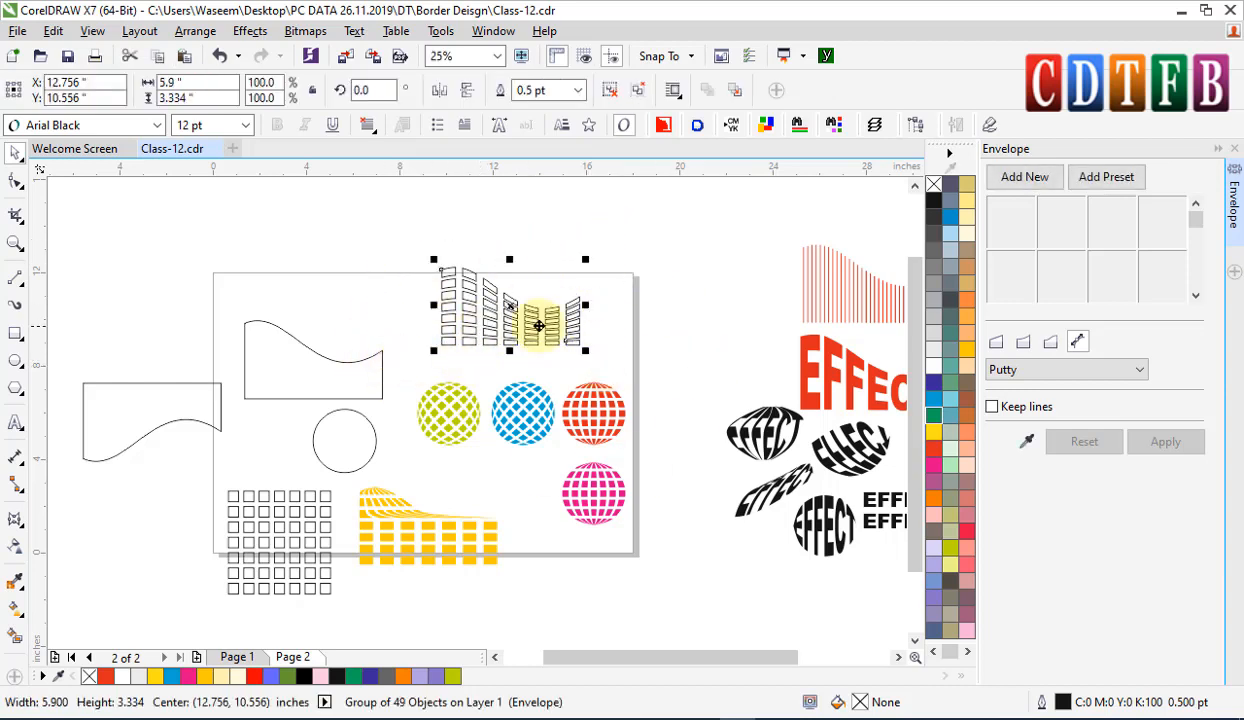
left_click_drag(528, 319, 751, 241)
left_click(67, 55)
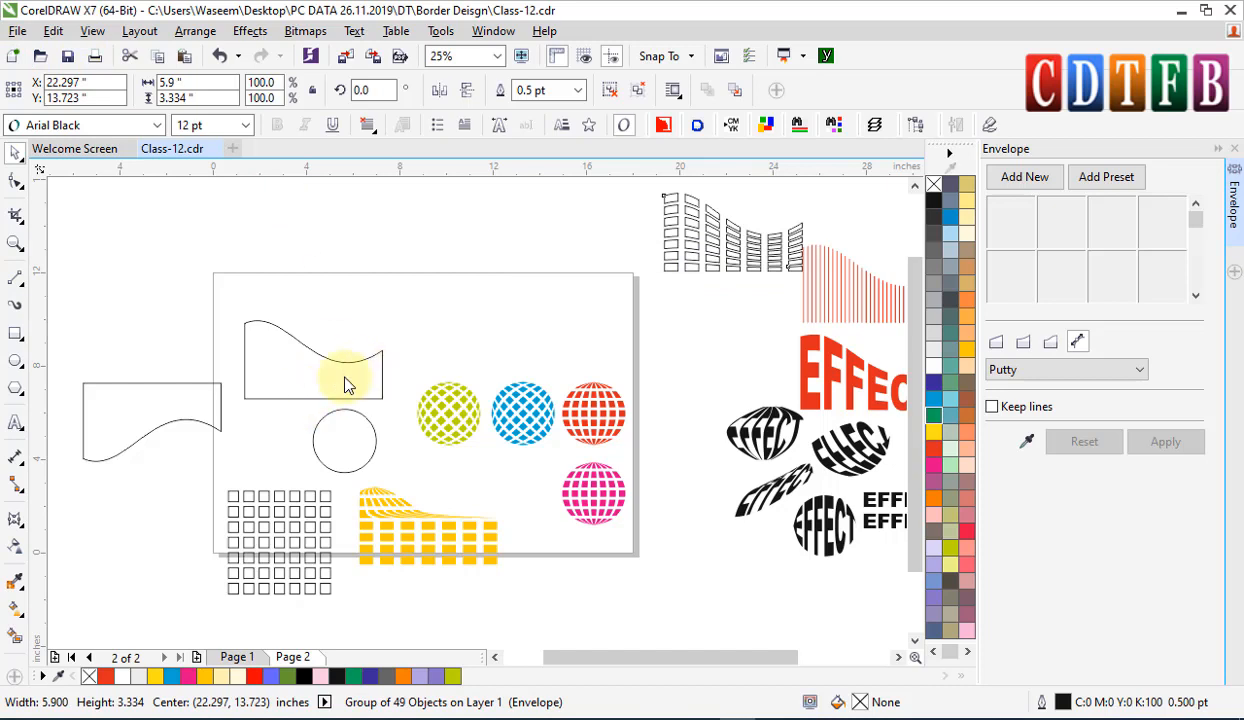
- Move the two wavy shapes and the circle together off the page to the area above it
left_click(244, 386)
left_click(165, 384)
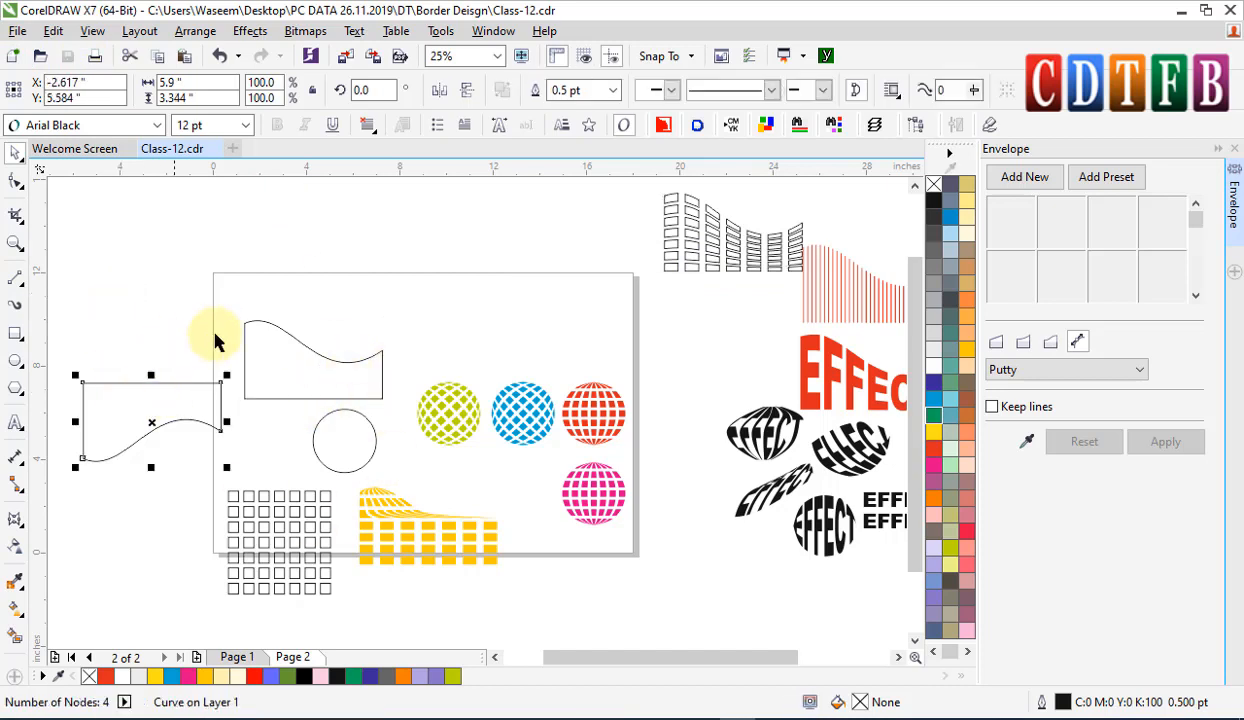
left_click_drag(386, 280, 68, 505)
left_click_drag(339, 435, 573, 206)
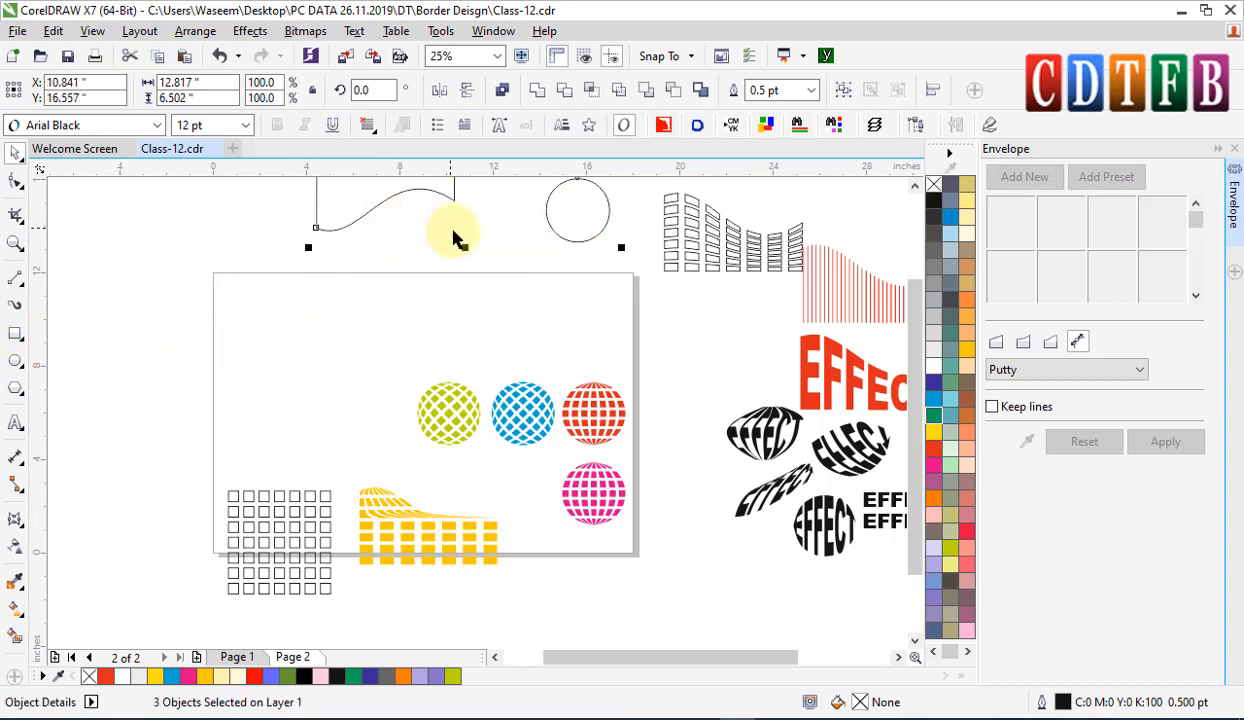
left_click(342, 288)
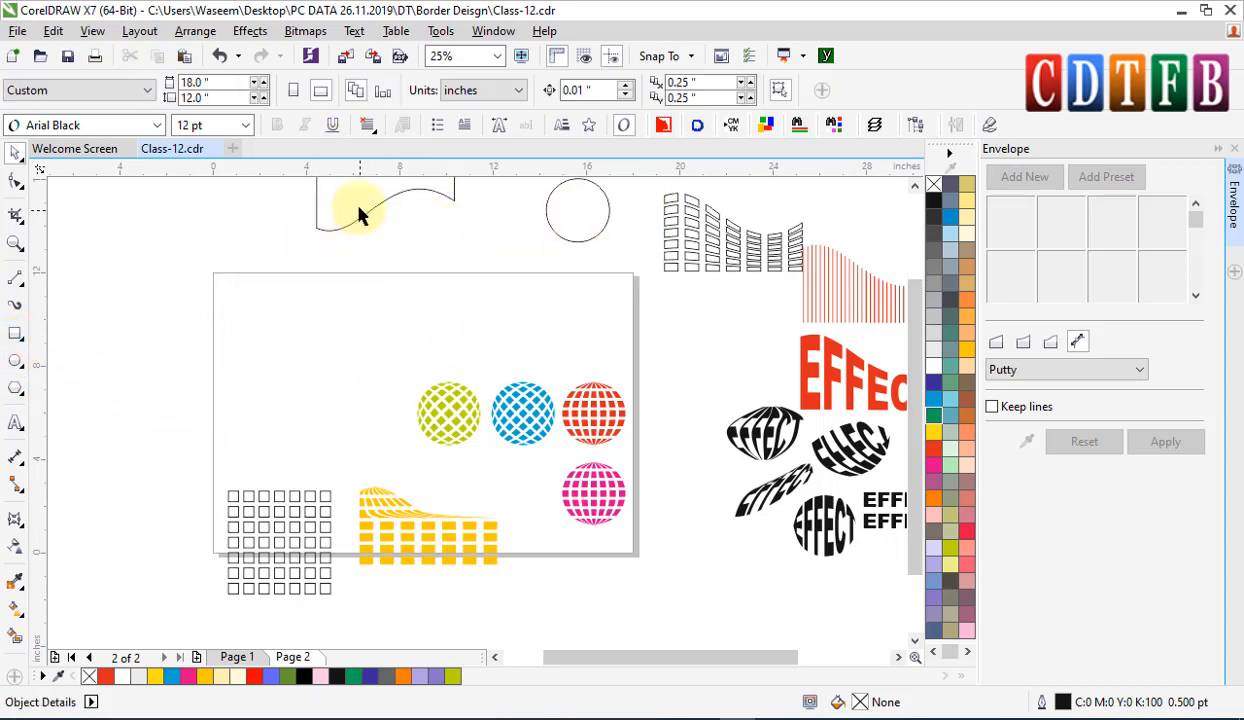
- Bring the wavy-bottomed shape onto the page, slope its upper edge and overlap it with a copy enlarged to 143.5%
left_click_drag(347, 203, 258, 389)
left_click_drag(328, 358, 361, 322)
key("F10")
key("space")
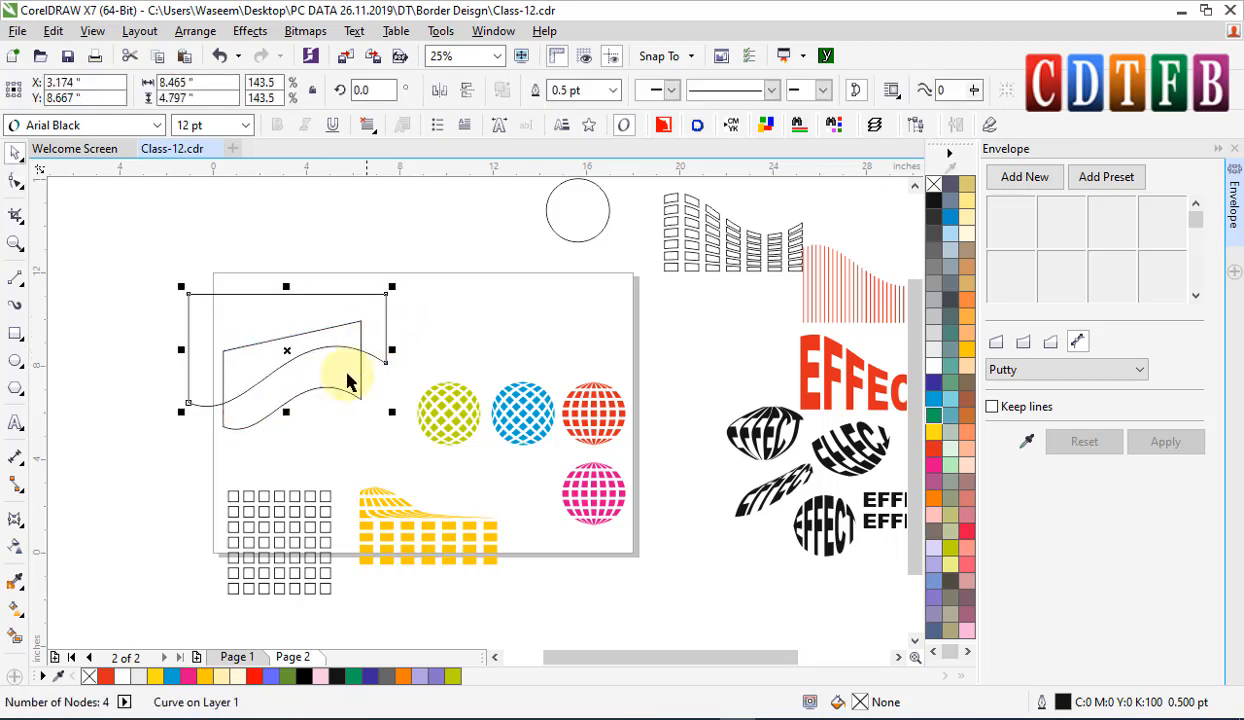
- Trim the smaller wavy shape with the enlarged copy and delete the enlarged one, leaving a curved band
left_click(336, 322, "shift")
left_click(560, 92)
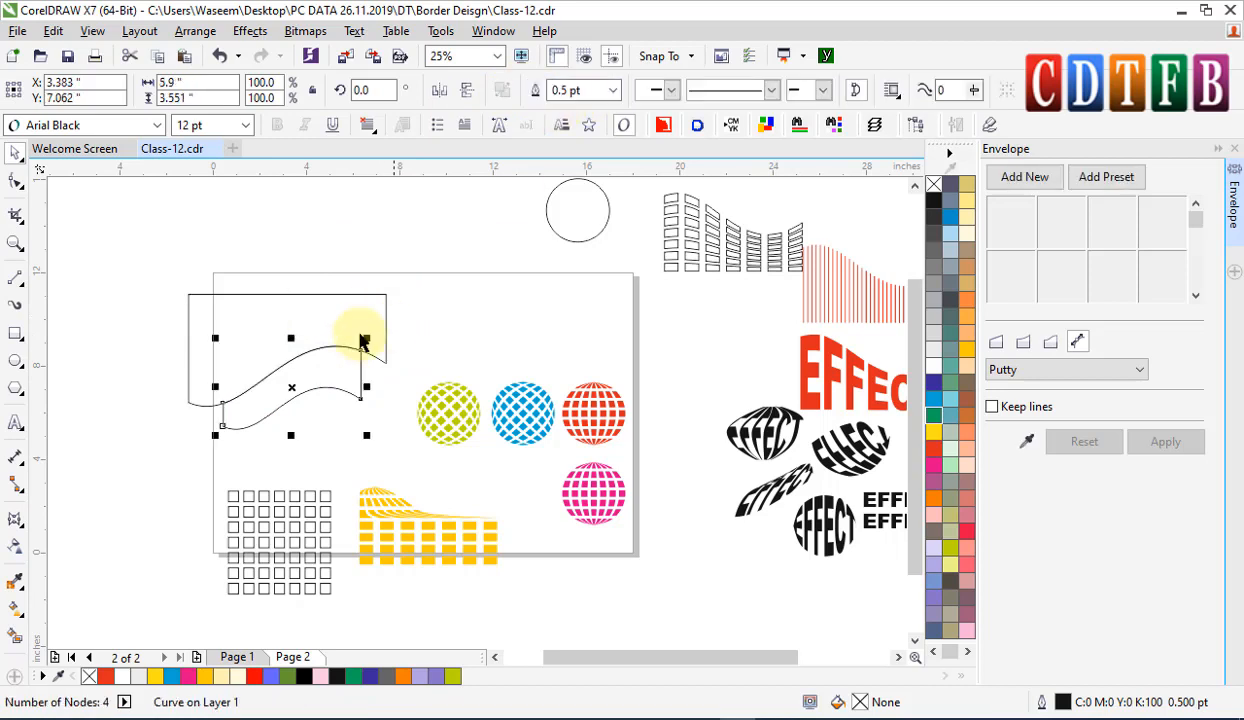
key("Delete")
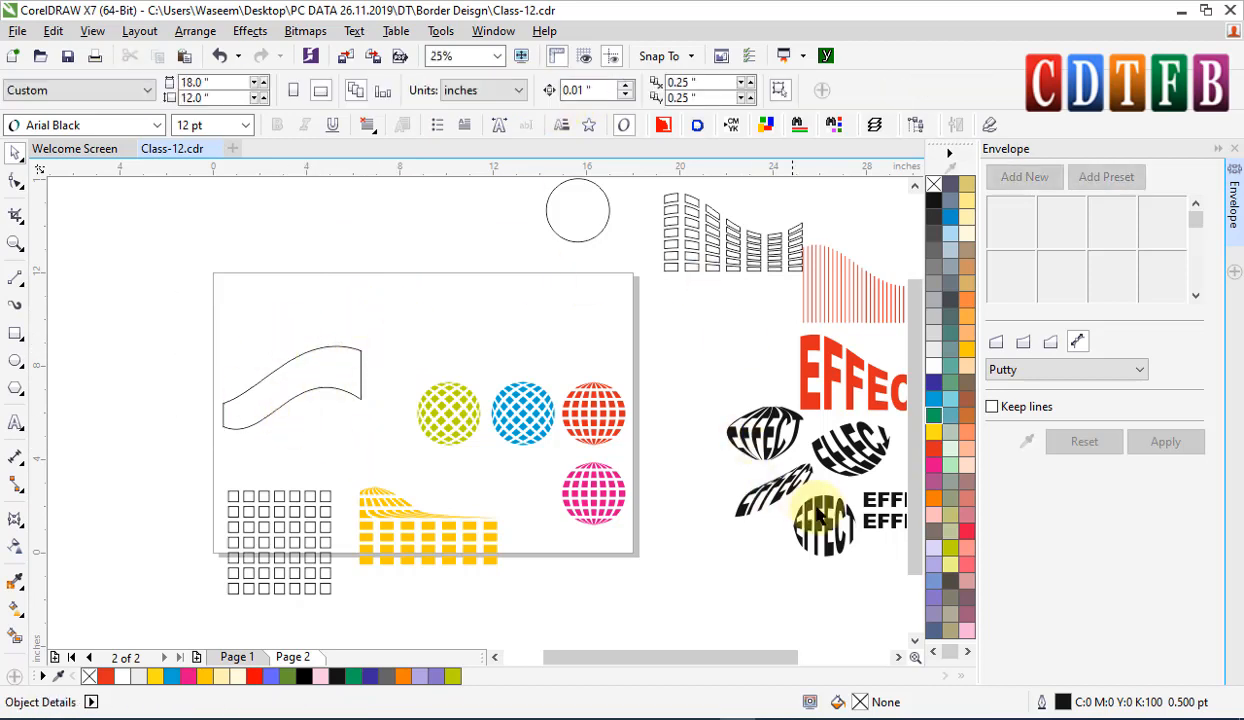
- Copy the plain EFFECT text above the globes and apply a Putty envelope taken from the curved band
left_click_drag(862, 496, 467, 326)
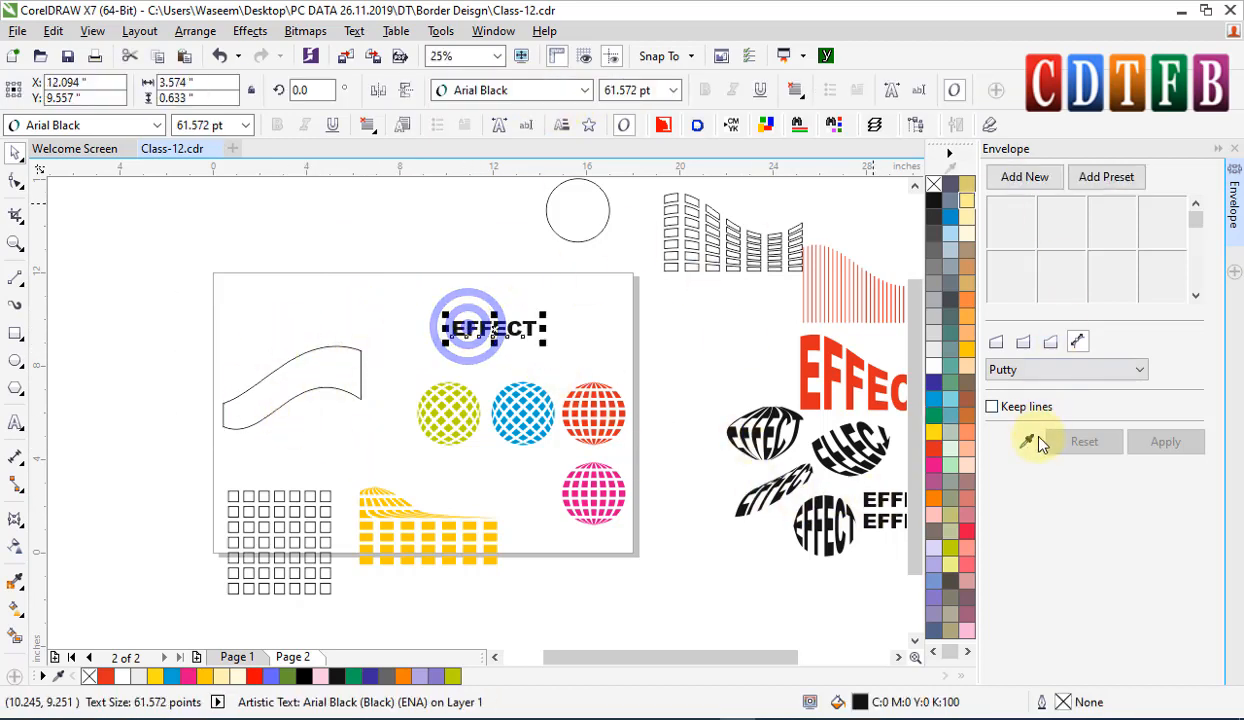
left_click(1036, 440)
left_click(358, 394)
left_click(1160, 445)
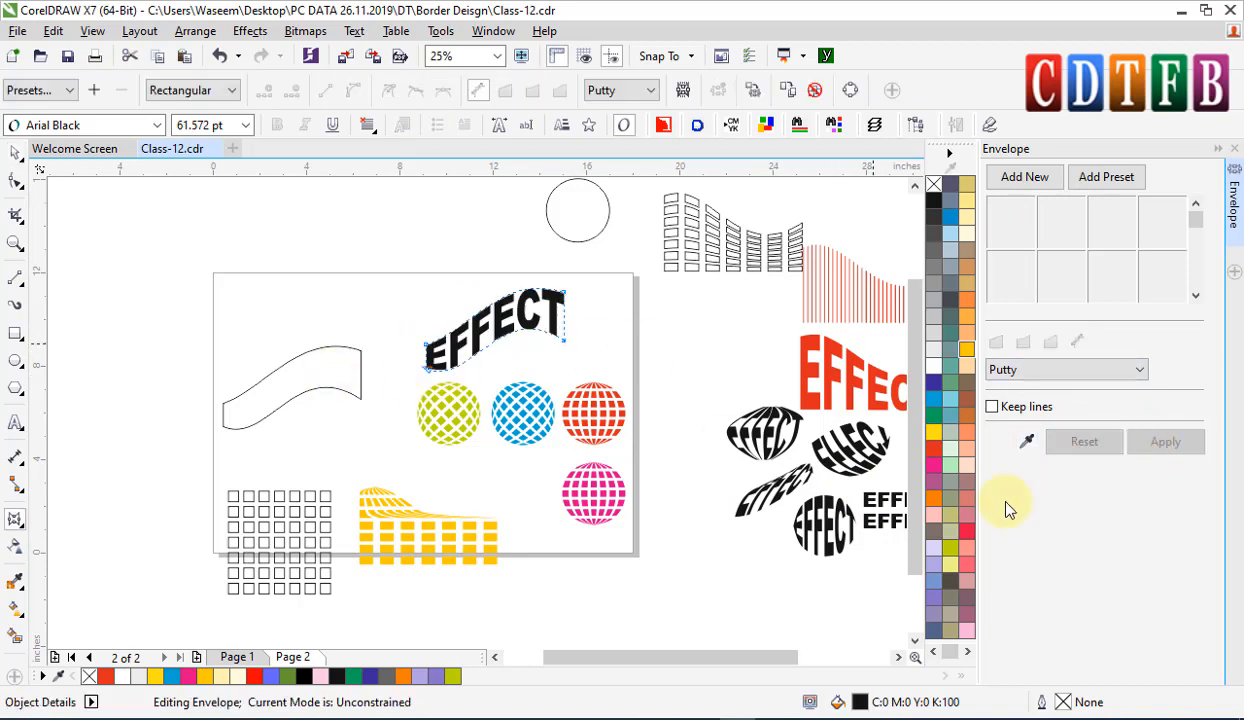
- Move the curved band off the page to the empty area beyond its upper-left corner
left_click(13, 151)
left_click(318, 200)
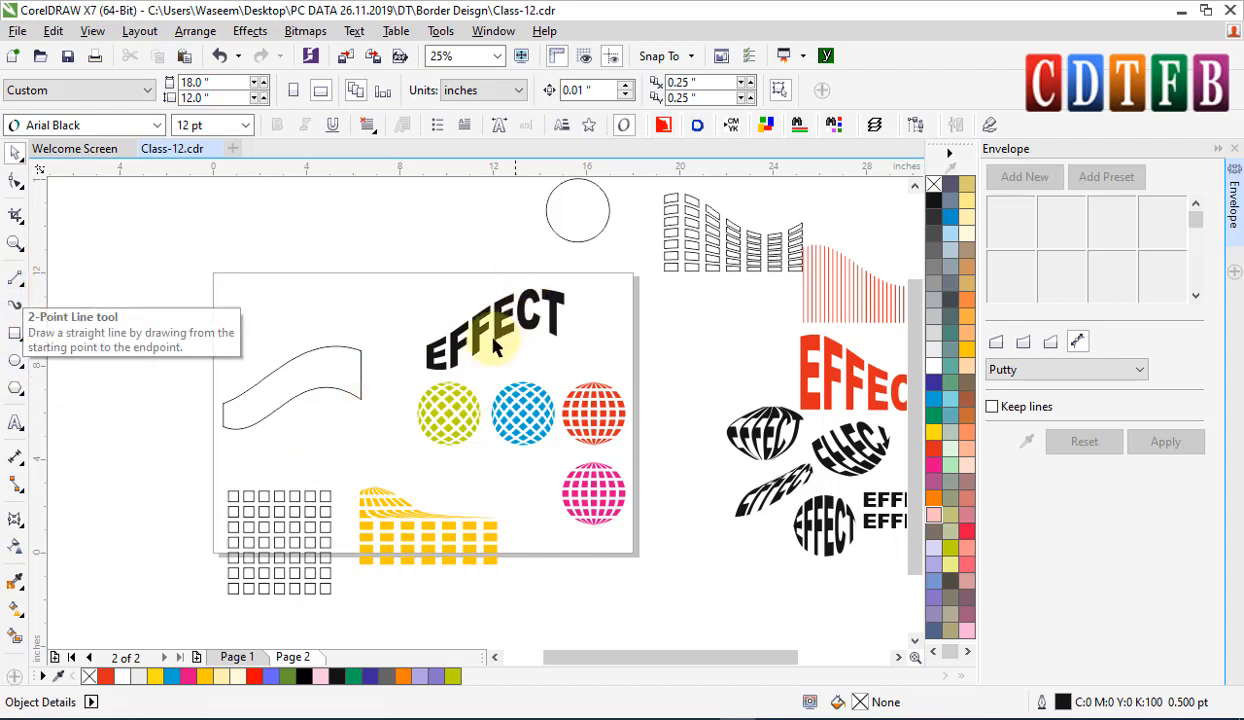
mouse_move(363, 383)
left_mouse_down()
mouse_move(189, 267)
mouse_move(191, 219)
left_mouse_up()
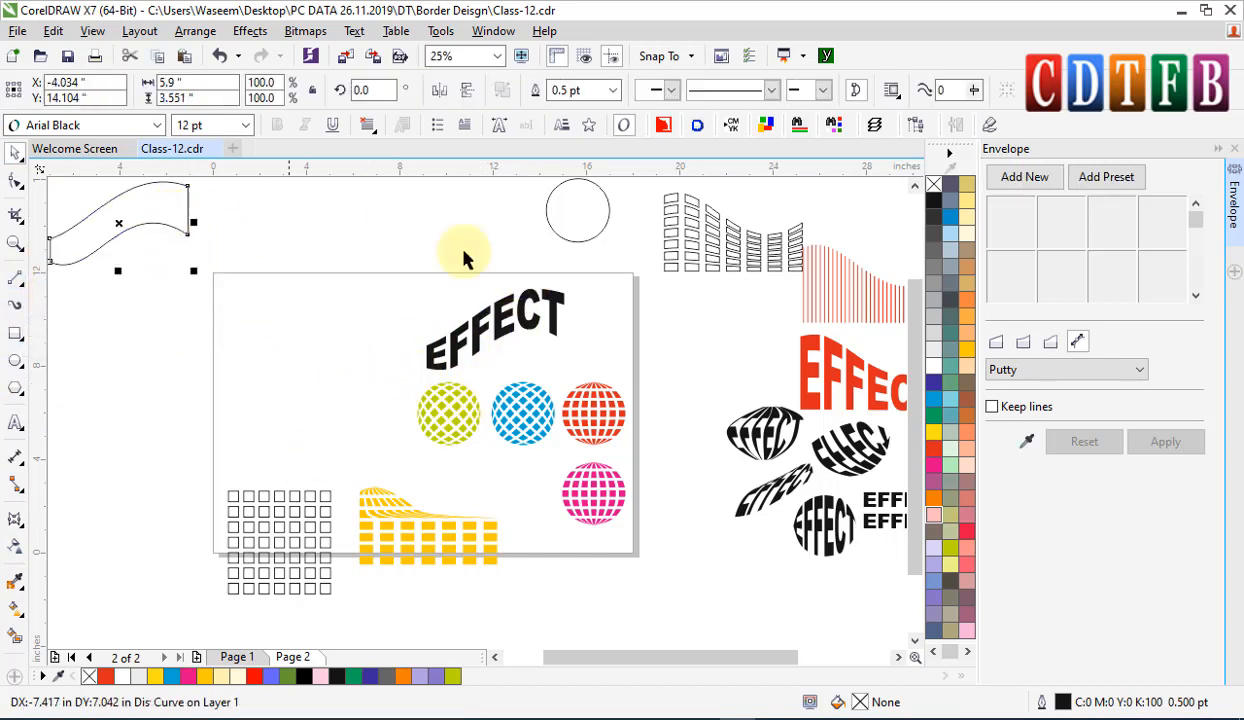
- Copy the plain EFFECT text onto the page and try the preset with four inward-curving sides on it as a Putty envelope
left_click_drag(726, 478, 319, 369)
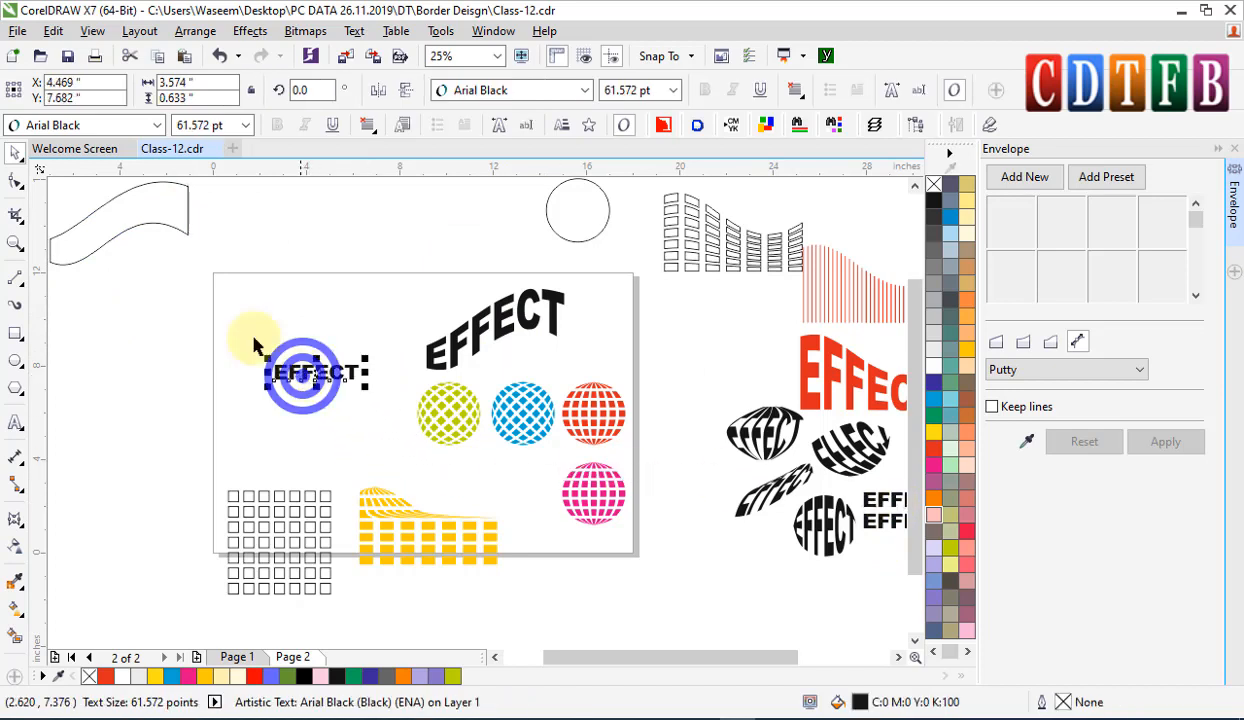
left_click(1088, 188)
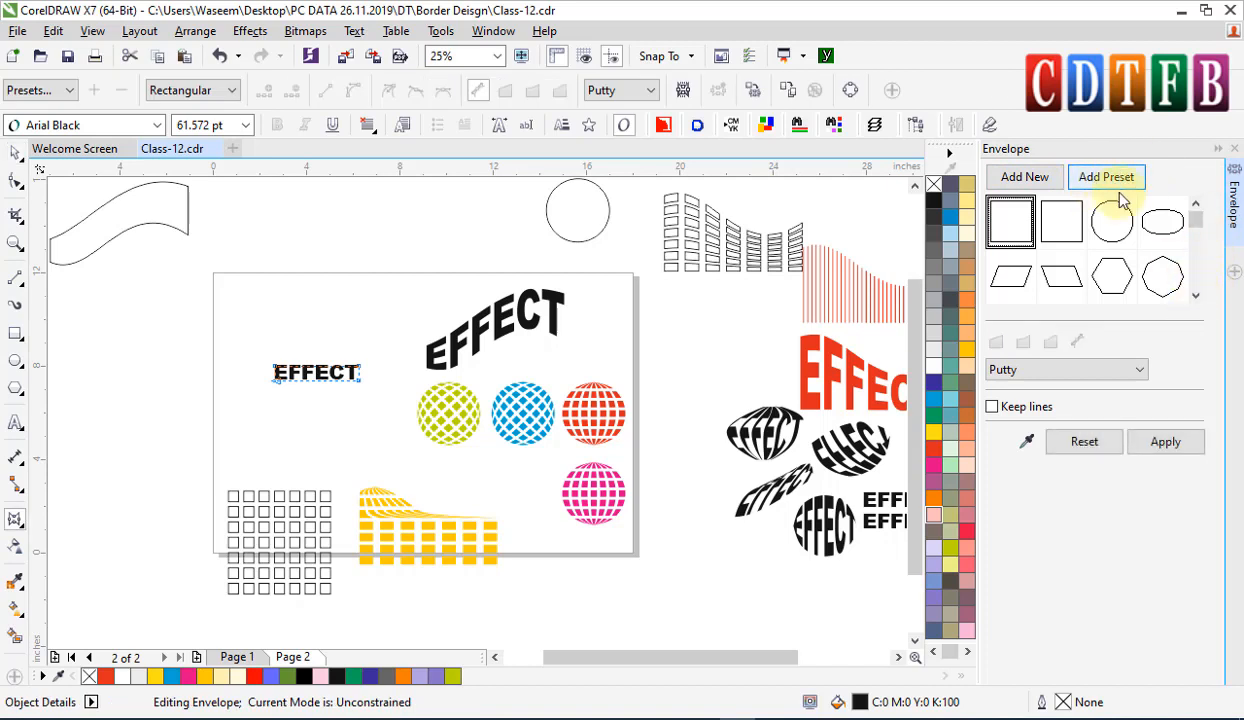
left_click(1196, 298)
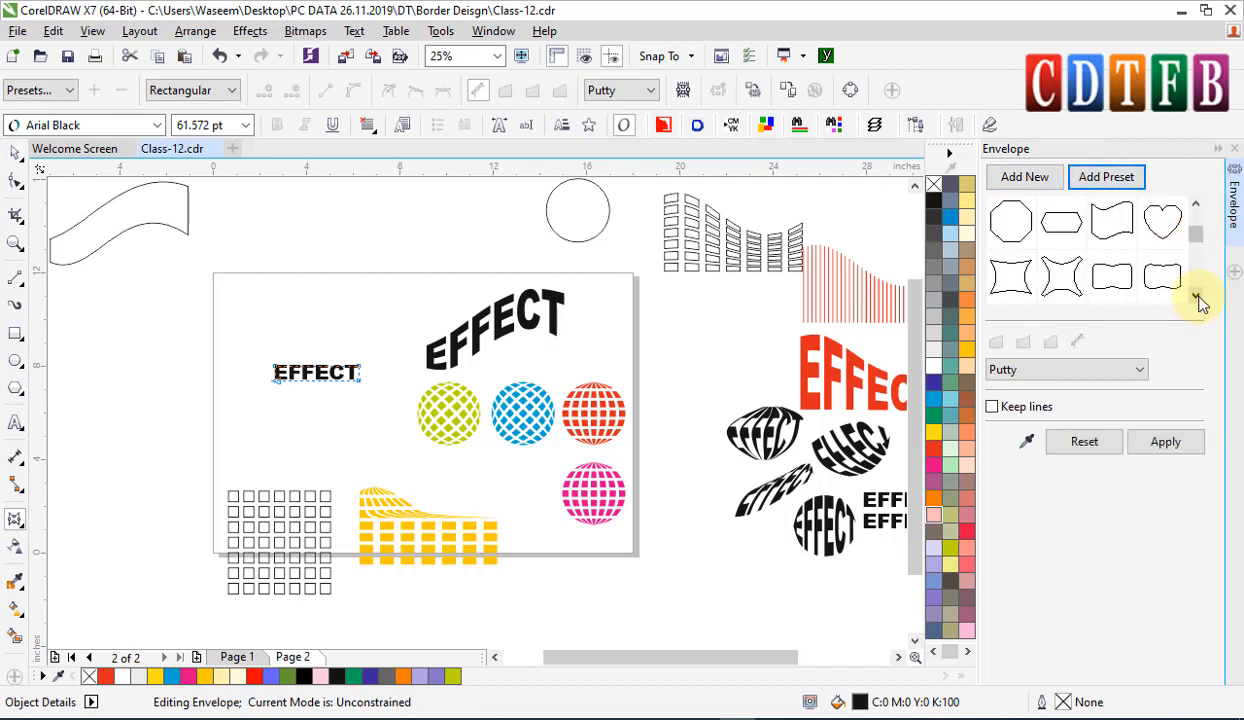
left_click(1196, 298)
left_click(1062, 233)
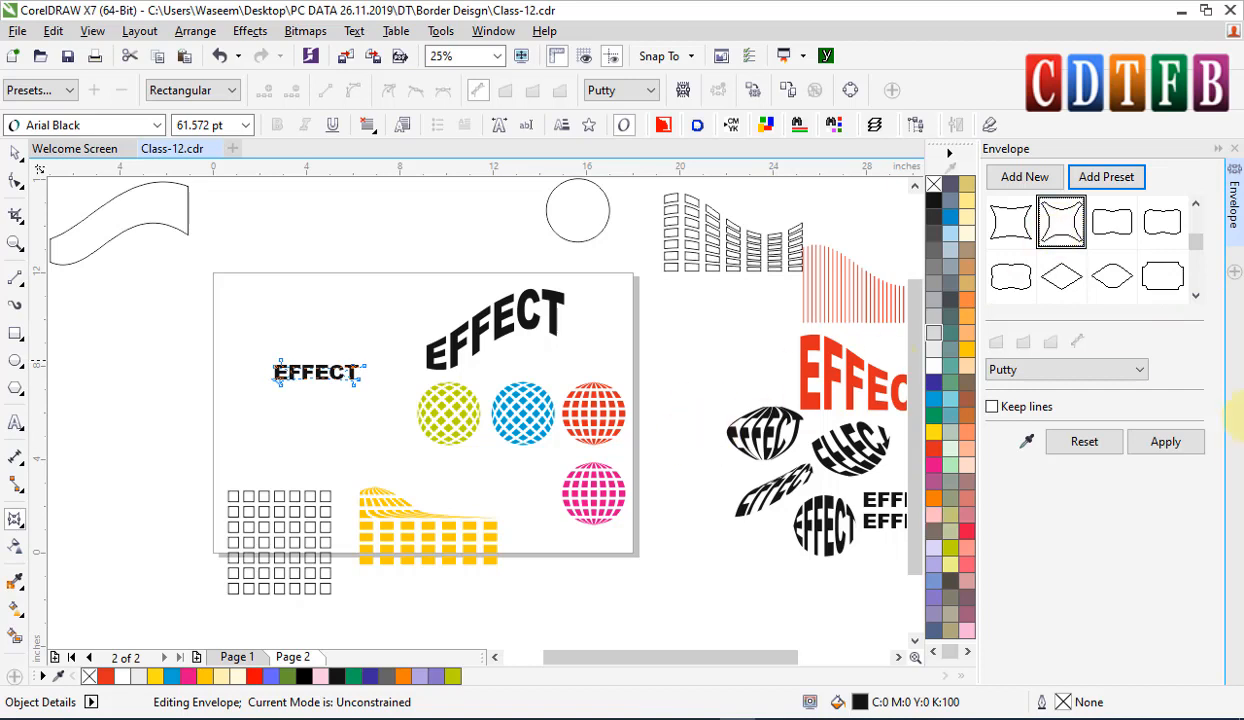
left_click(1162, 447)
scroll(355, 400, "up", 3)
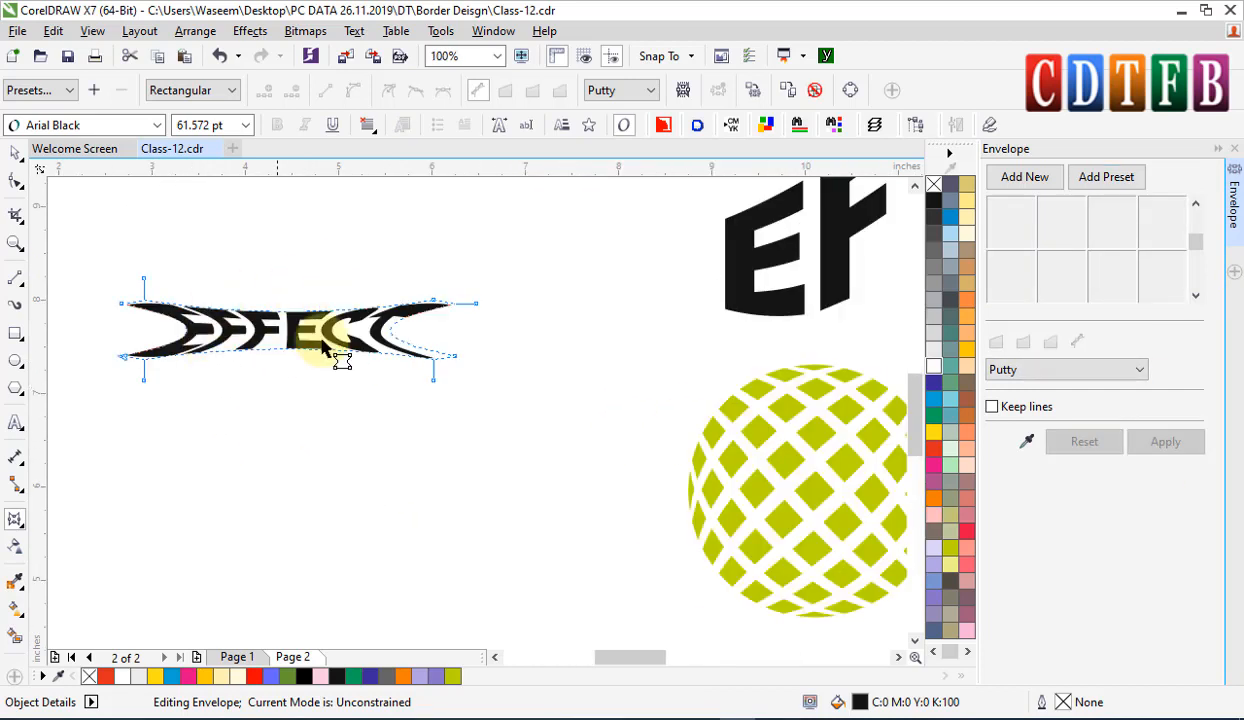
scroll(440, 342, "down", 2)
key("ctrl+z")
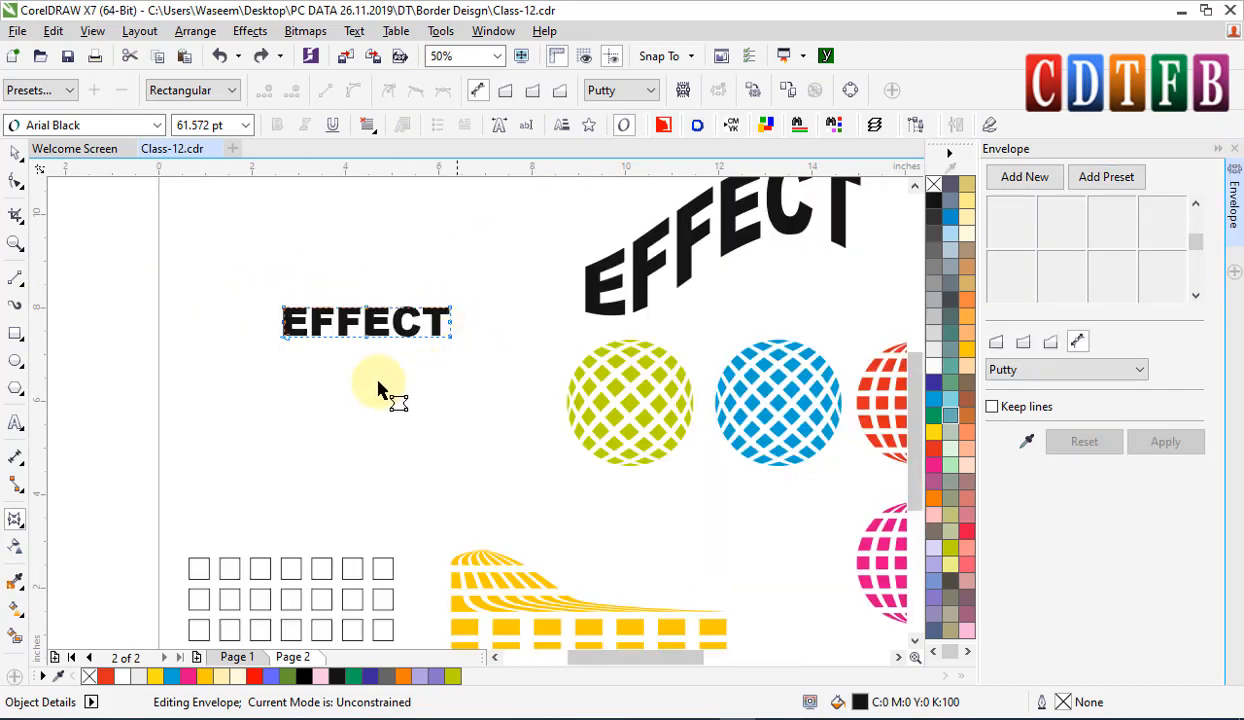
- Move the plain EFFECT text horizontally off the page, past its left edge
left_click(16, 153)
left_click(408, 323)
left_click_drag(400, 323, 92, 323)
- Copy the outlined grid of squares above the original and apply the preset with pointed sides and rounded top and bottom in Putty mode
left_click_drag(353, 567, 396, 281)
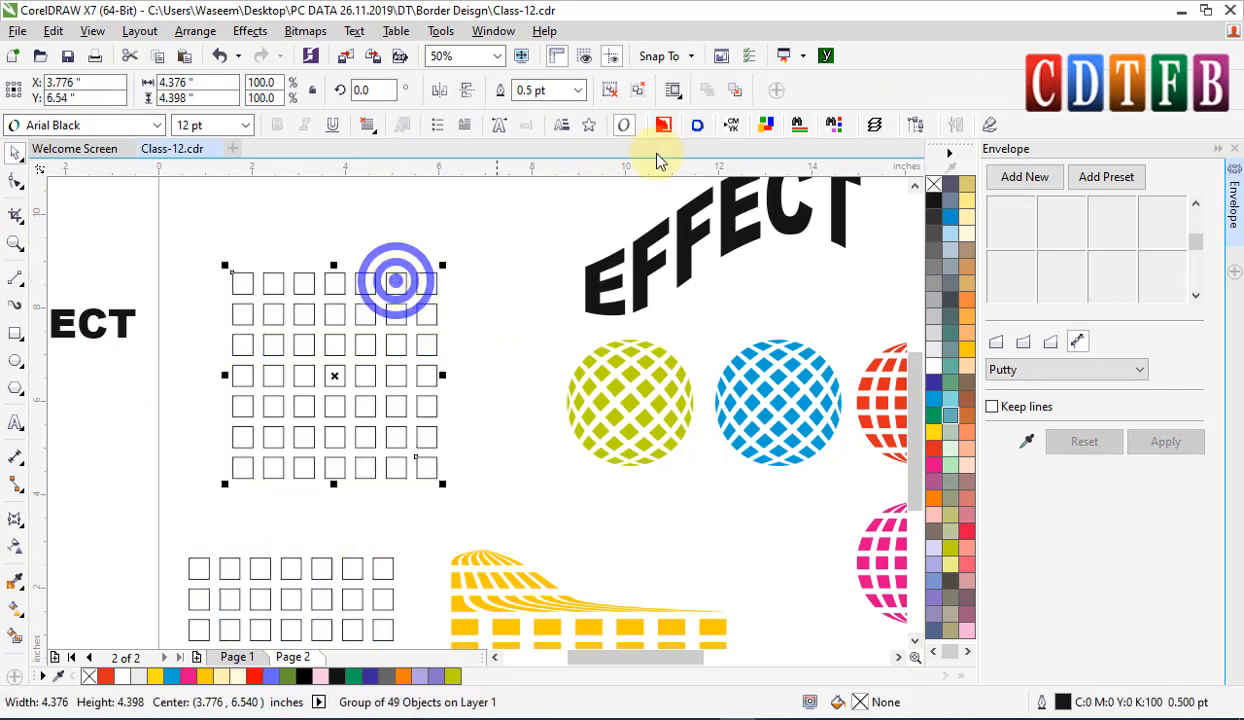
left_click(1106, 176)
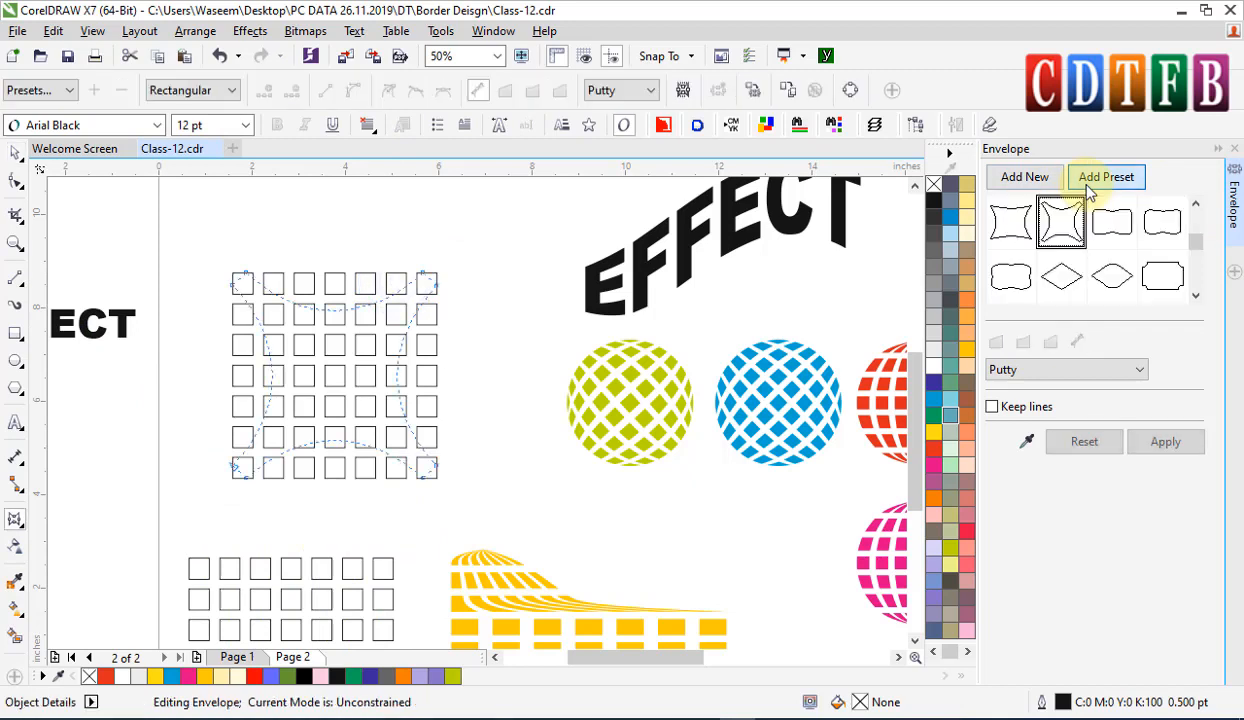
left_click(1108, 284)
left_click(1165, 441)
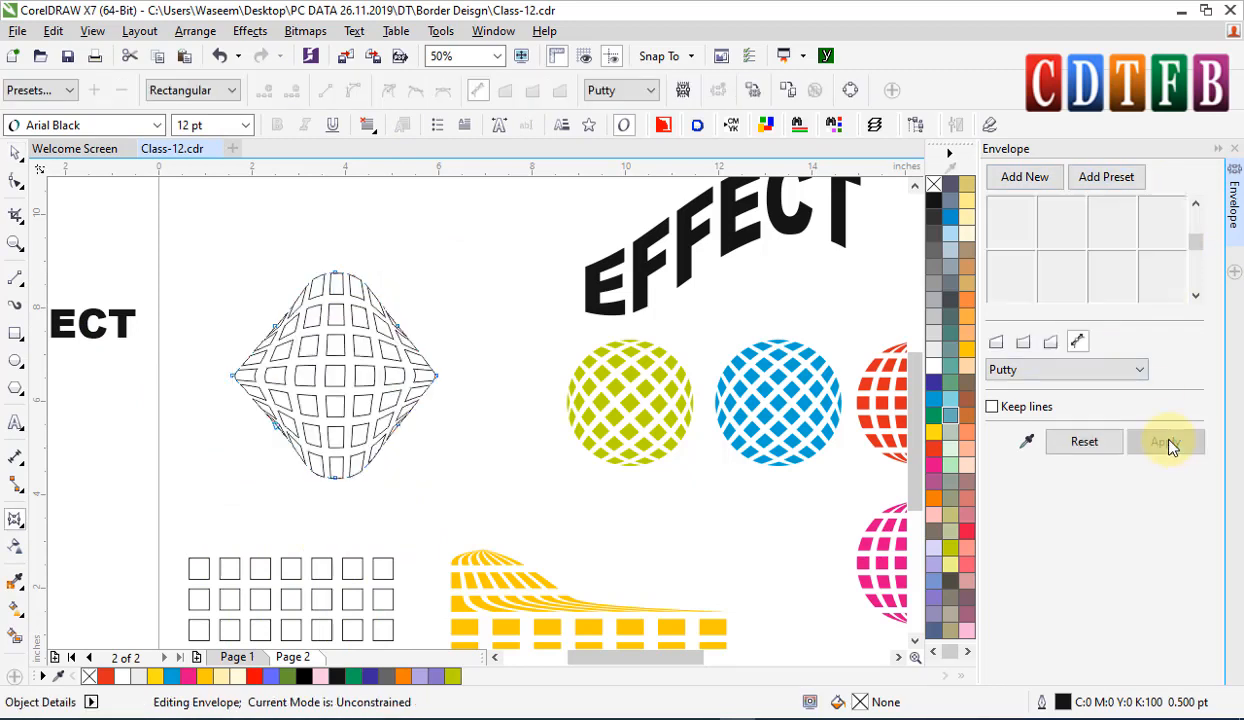
- Fill the distorted diamond-like grid with cyan, remove its outline and move it onto the page's upper-left corner
left_click(15, 152)
left_click(503, 386)
scroll(503, 386, "down", 2)
left_click(444, 375)
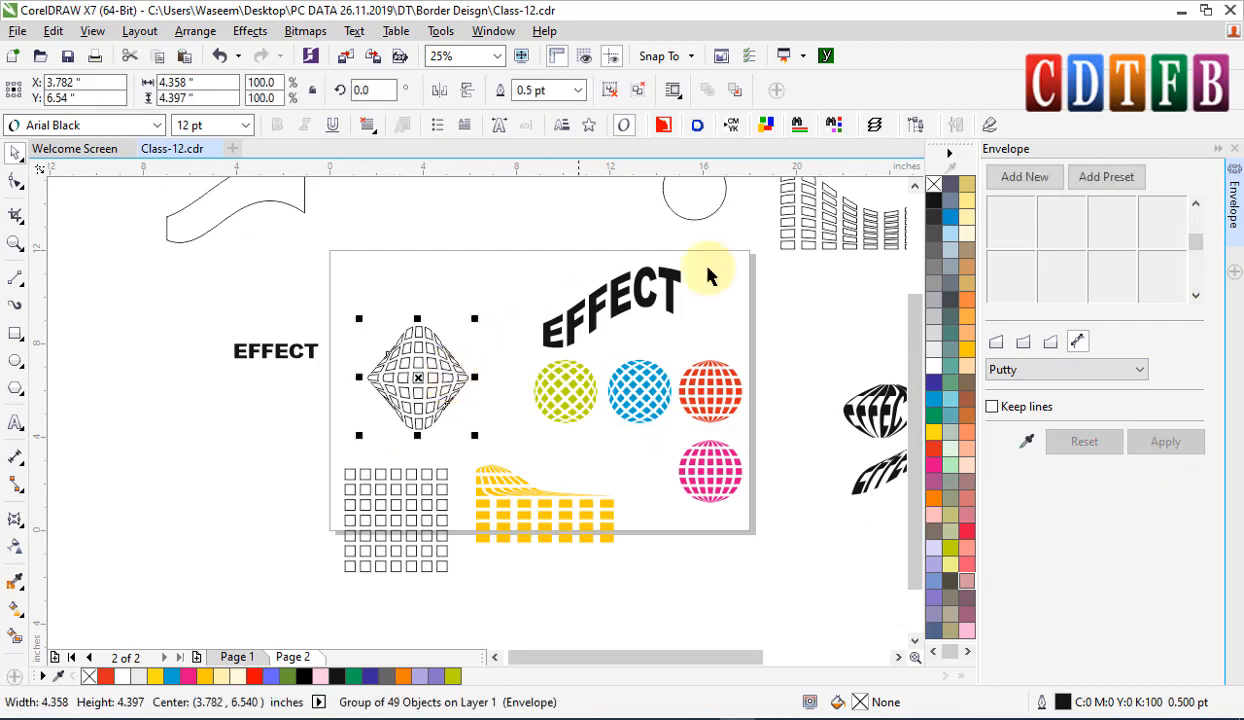
left_click(933, 399)
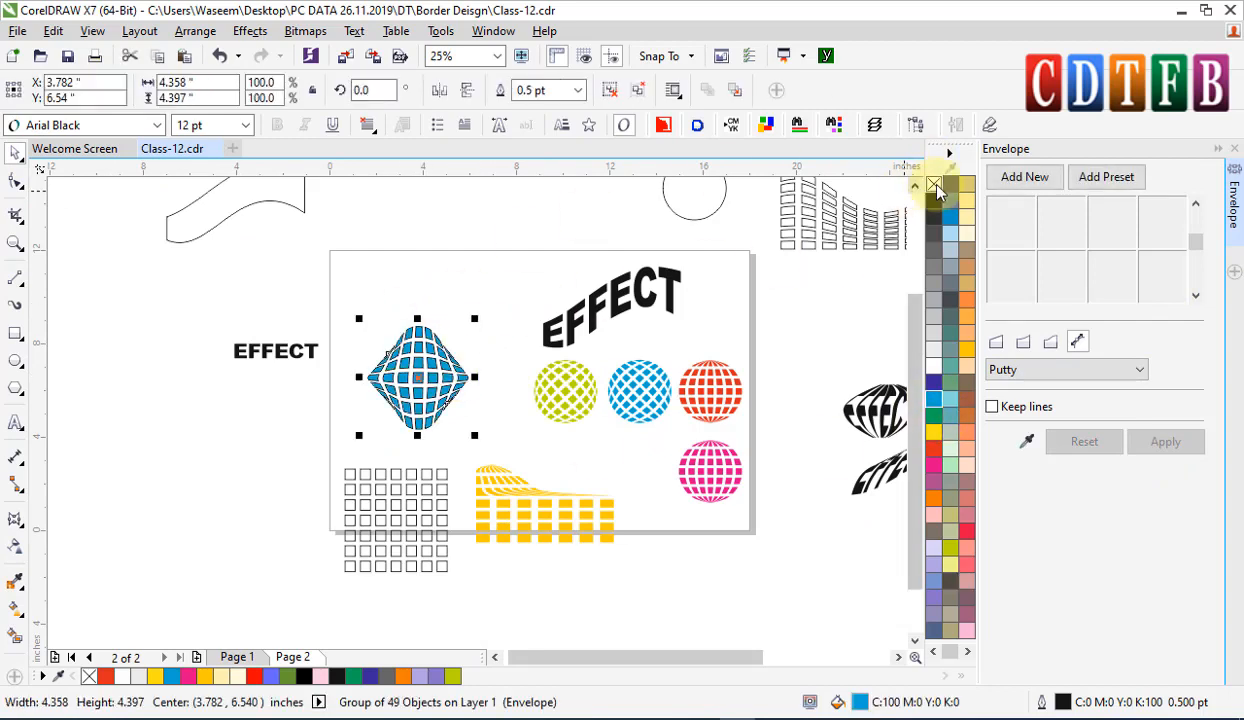
left_click(505, 412)
left_click_drag(444, 397, 355, 300)
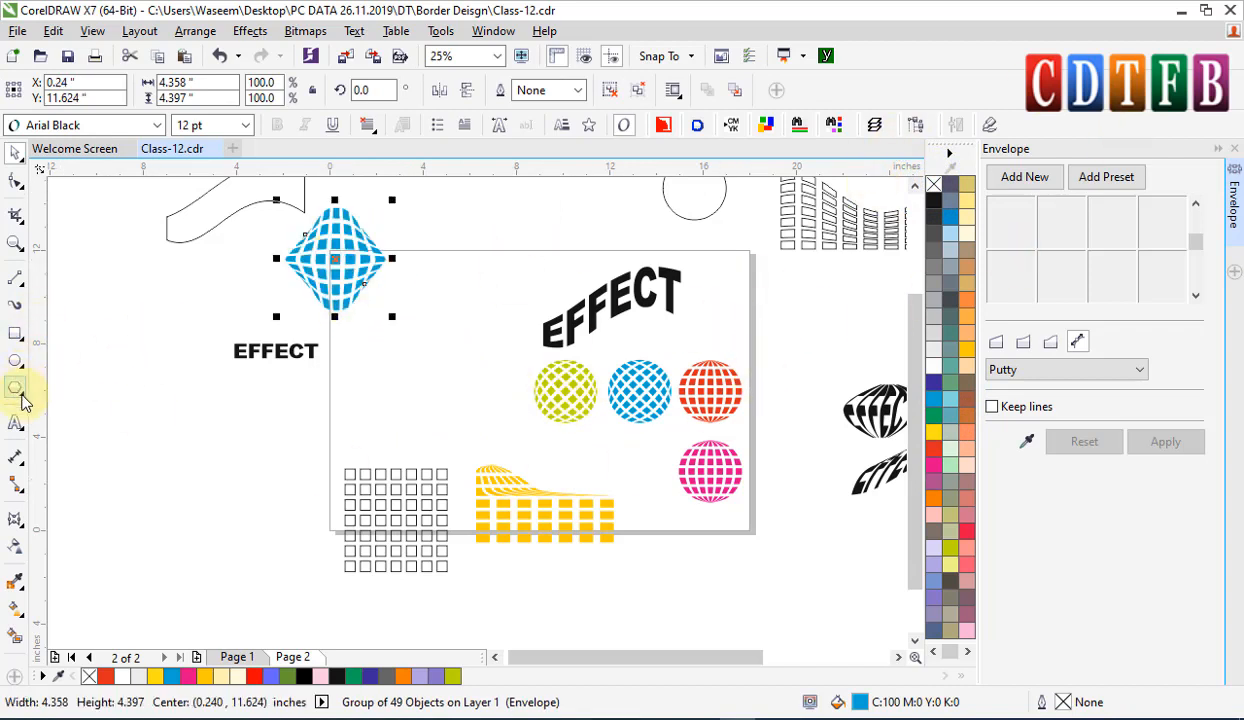
- Draw a star about 0.95 inches wide to the left of the page and set it to 5 points
left_click(18, 390)
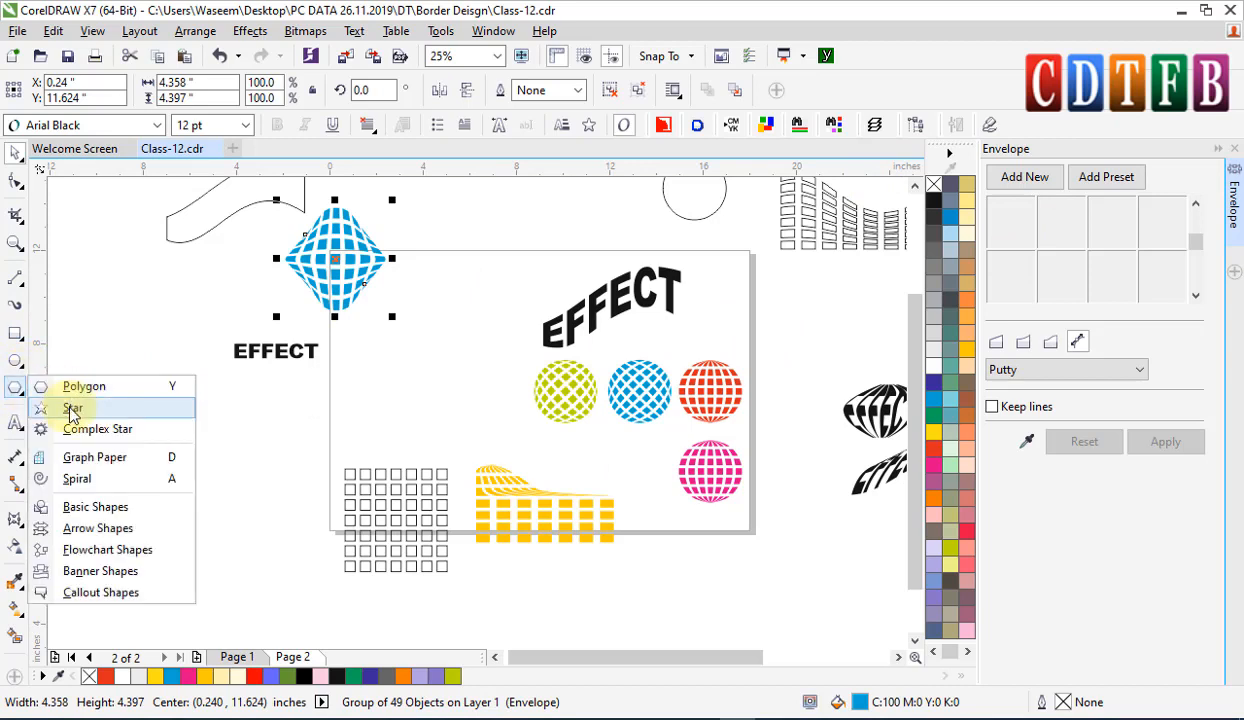
left_click(62, 409)
left_click_drag(124, 429, 146, 451)
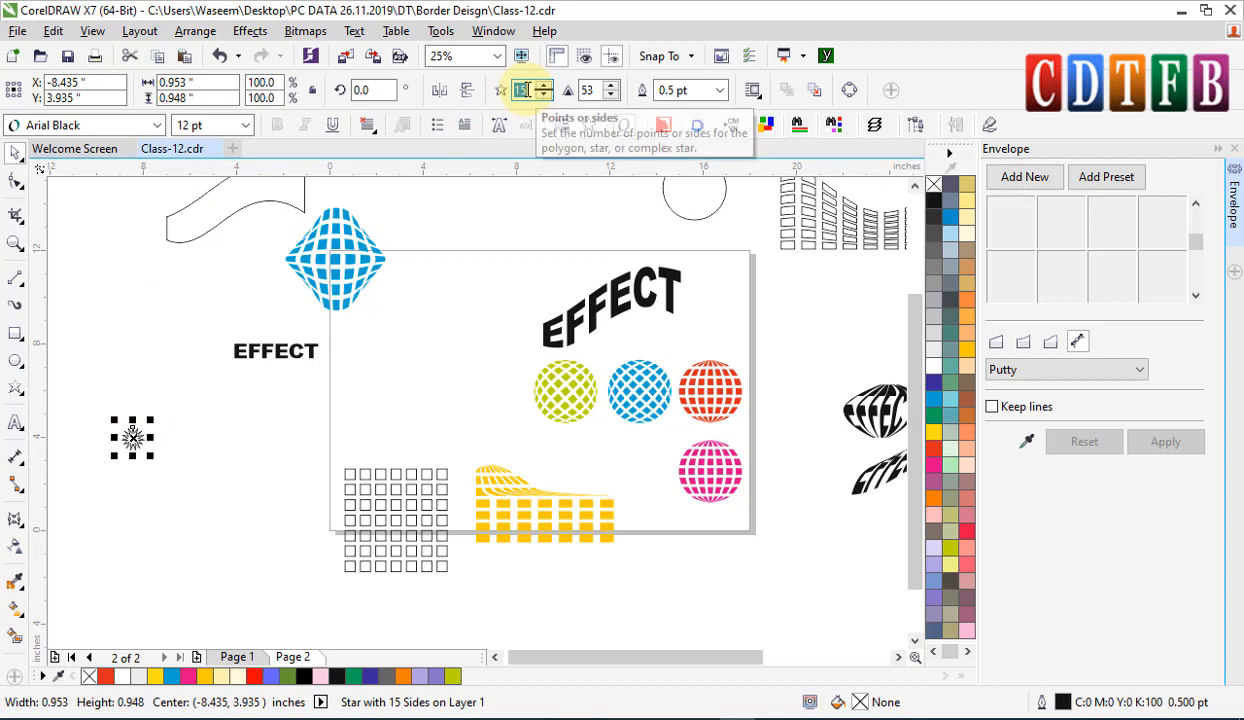
type("5")
key("Return")
- Copy the star sideways and repeat the copy at equal spacing until the row has seven stars
scroll(185, 430, "up", 2)
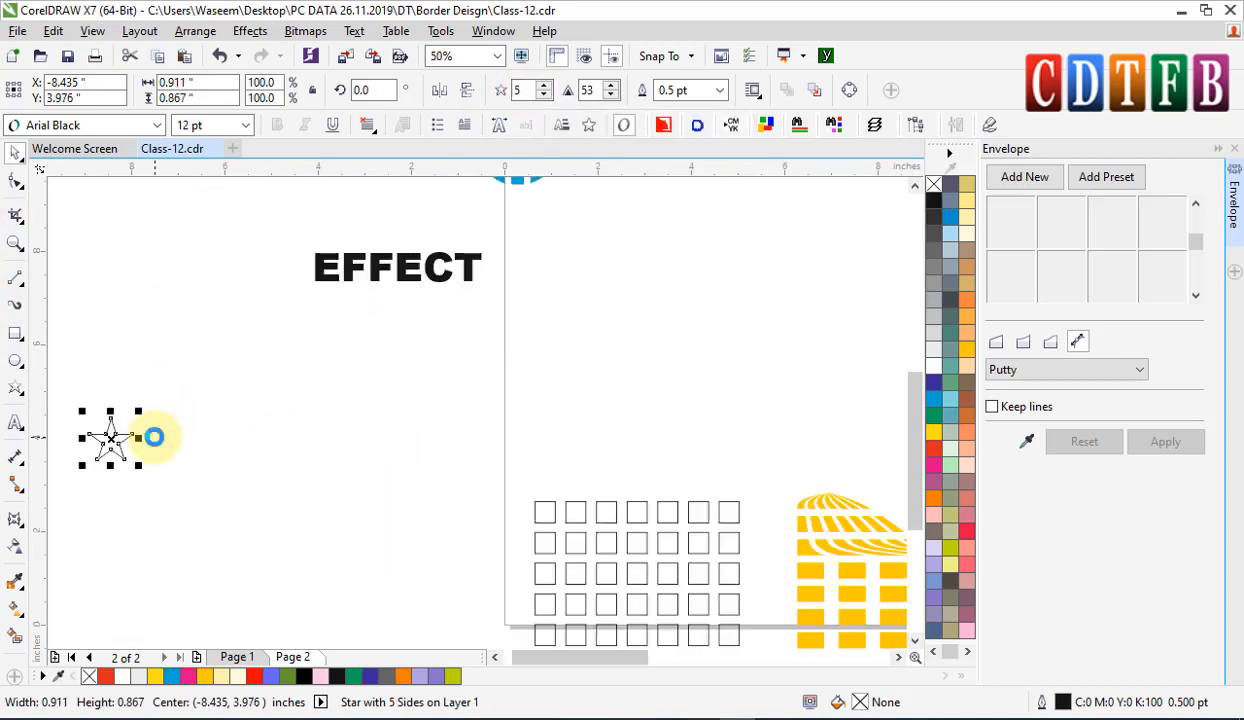
left_click_drag(112, 440, 175, 439)
right_click(175, 439)
key("ctrl+r")
key("ctrl+r")
key("ctrl+r")
key("ctrl+r")
key("ctrl+r")
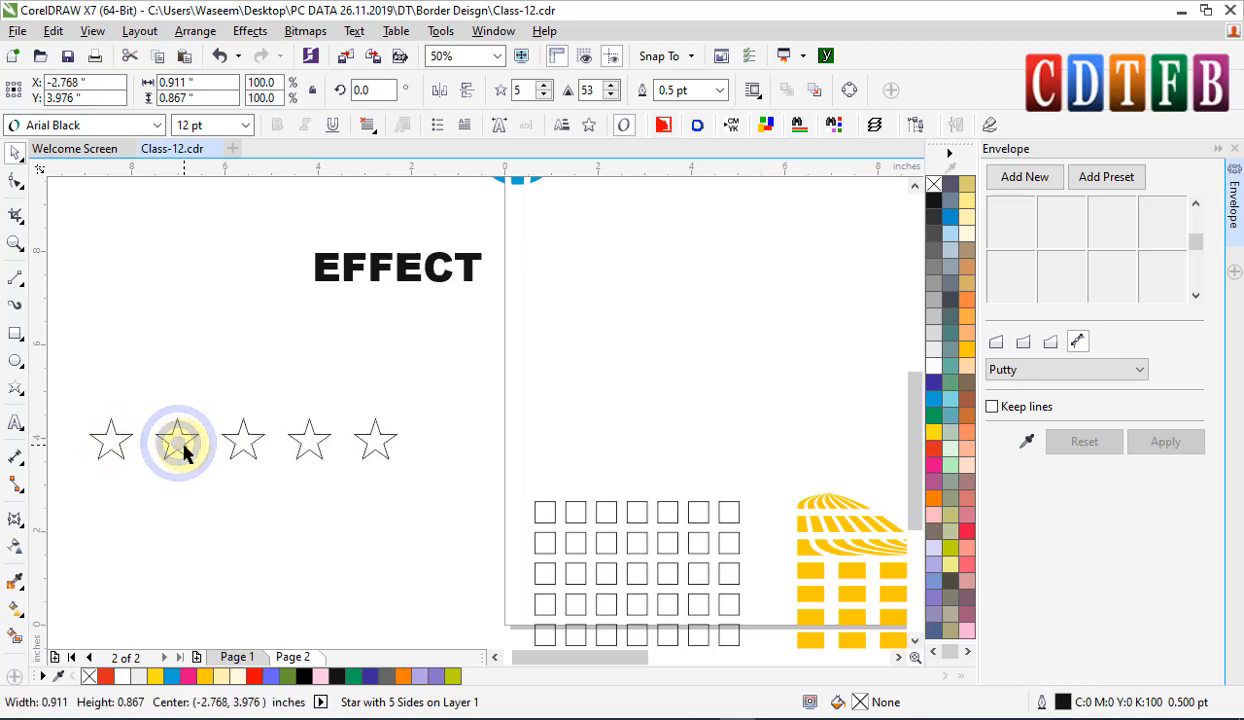
- Group the seven stars into one row and place a copy of it directly below
left_click_drag(575, 367, 47, 492)
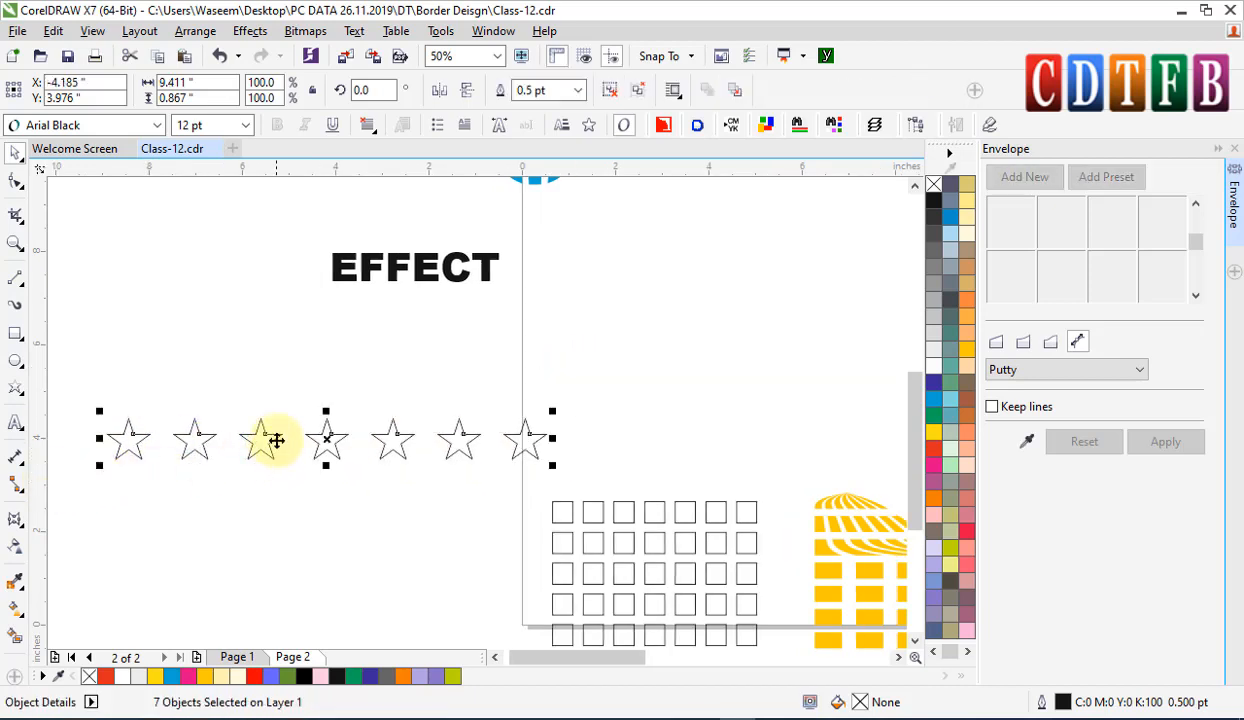
key("ctrl+g")
left_click_drag(268, 451, 264, 494)
right_click(264, 494)
- Delete the last star of the lower row and centre the remaining six stars under the upper row
left_click(527, 496)
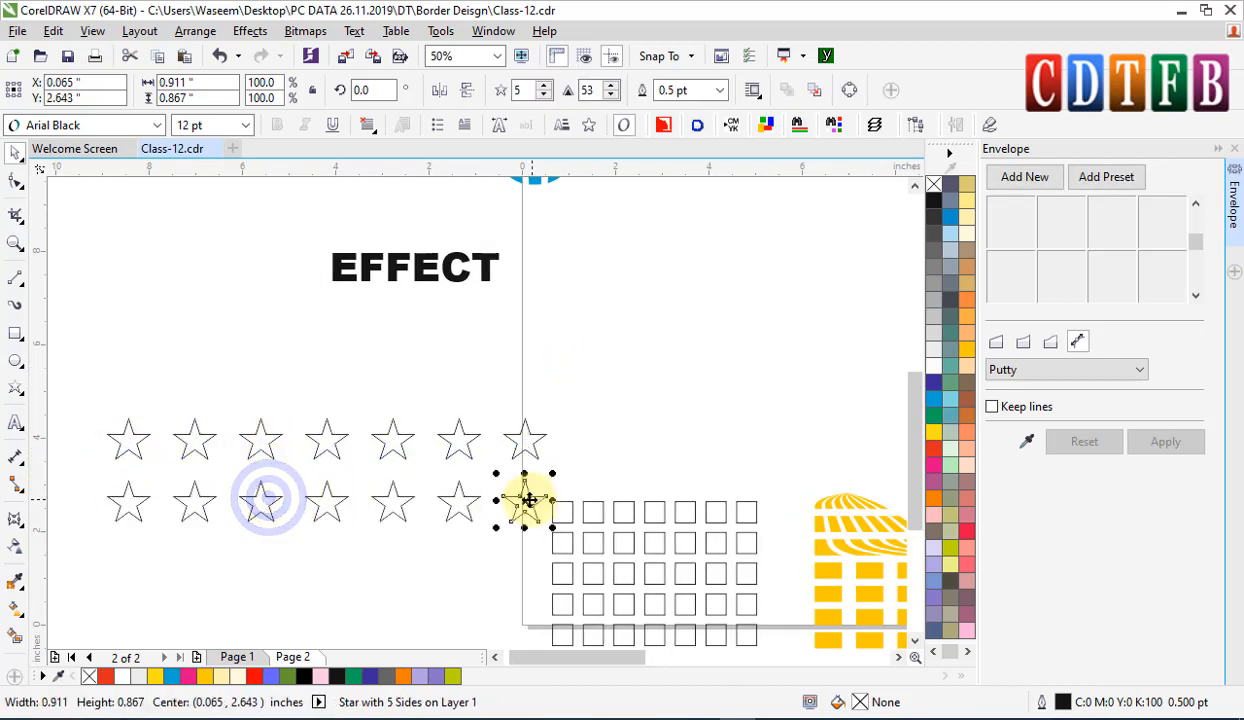
key("Delete")
left_click(391, 500)
left_click_drag(380, 500, 297, 465)
left_click(393, 440, "shift")
- Copy the pair of star rows downward repeatedly to make ten rows, and group them all
scroll(391, 452, "down", 1)
right_click(297, 465)
key("ctrl+r")
key("ctrl+r")
key("ctrl+r")
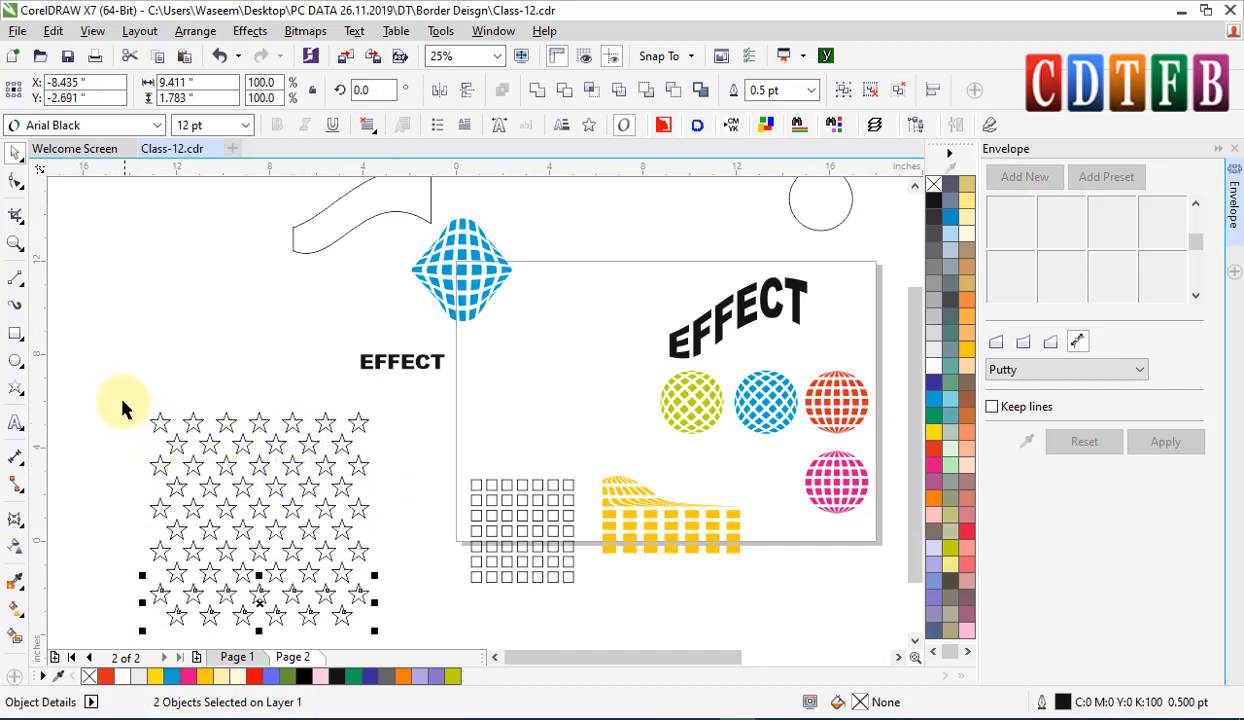
left_click_drag(392, 628, 135, 385)
key("ctrl+g")
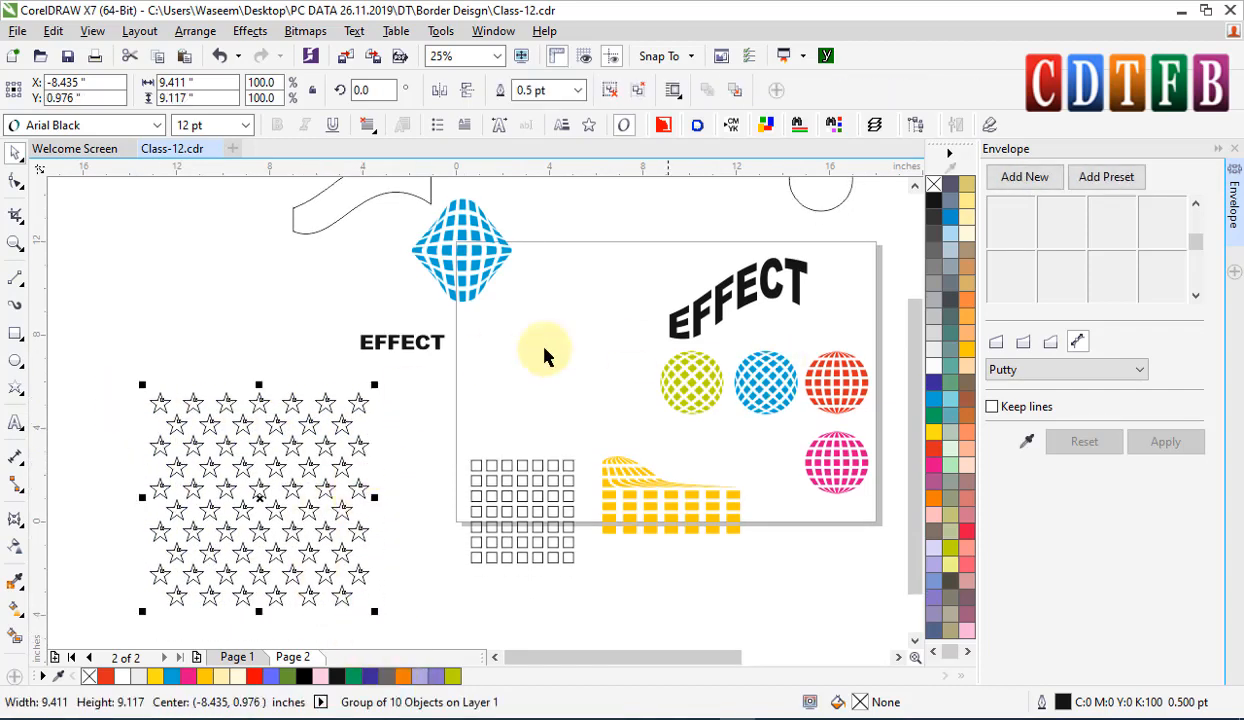
- Try the balloon-shaped preset as a Putty envelope on the star pattern
left_click(1100, 176)
left_click_drag(1199, 253, 1205, 278)
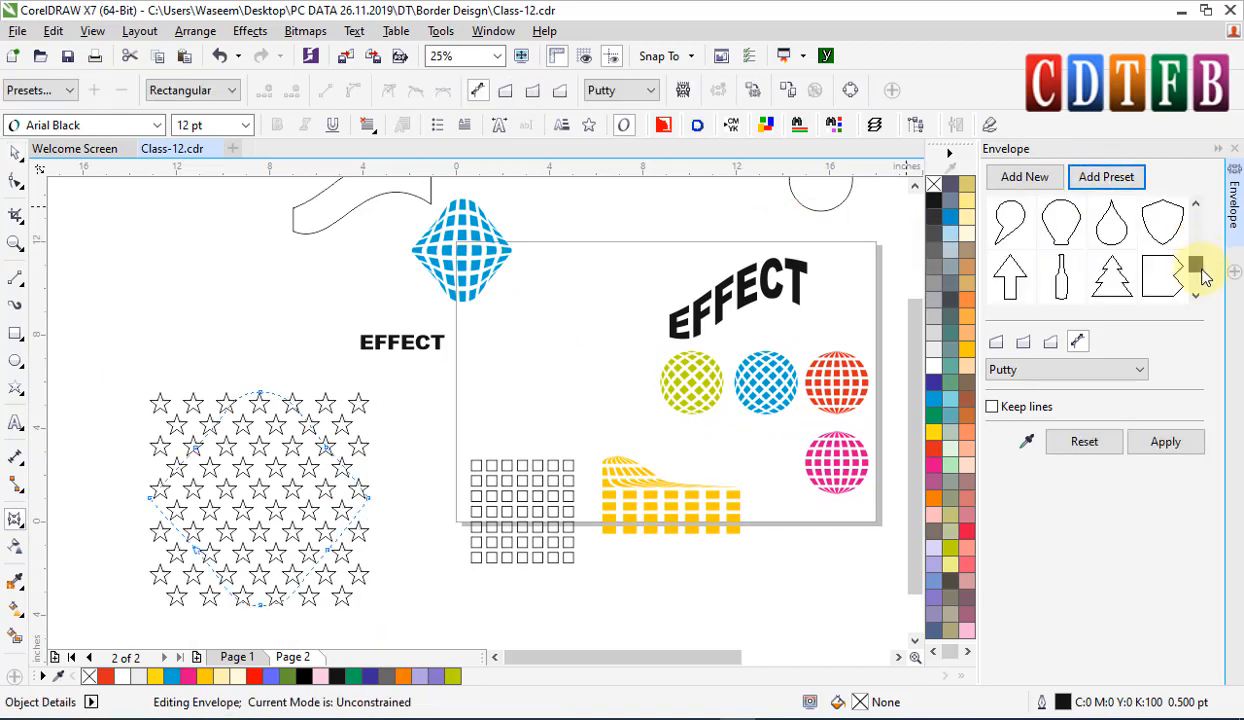
left_click(1062, 232)
left_click(1166, 440)
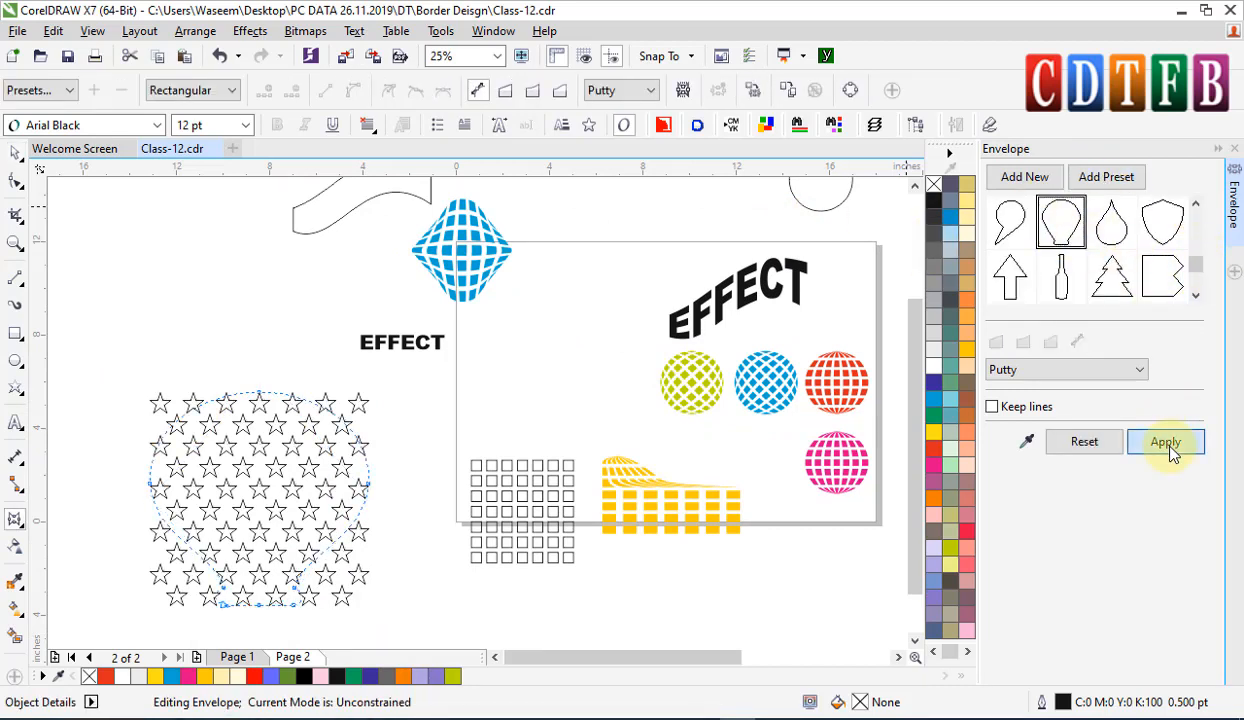
key("ctrl+z")
- Try the balloon-shaped preset on the star pattern in Vertical mode, then undo the envelope
left_click(1097, 370)
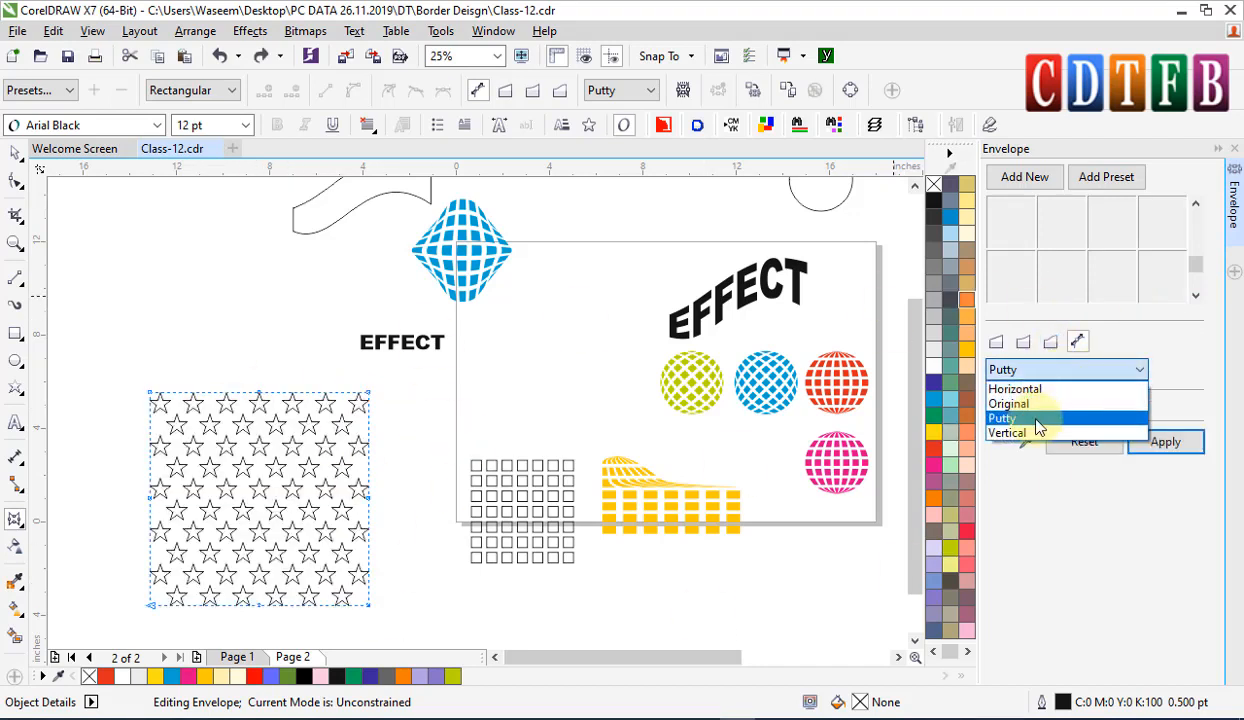
left_click(1042, 434)
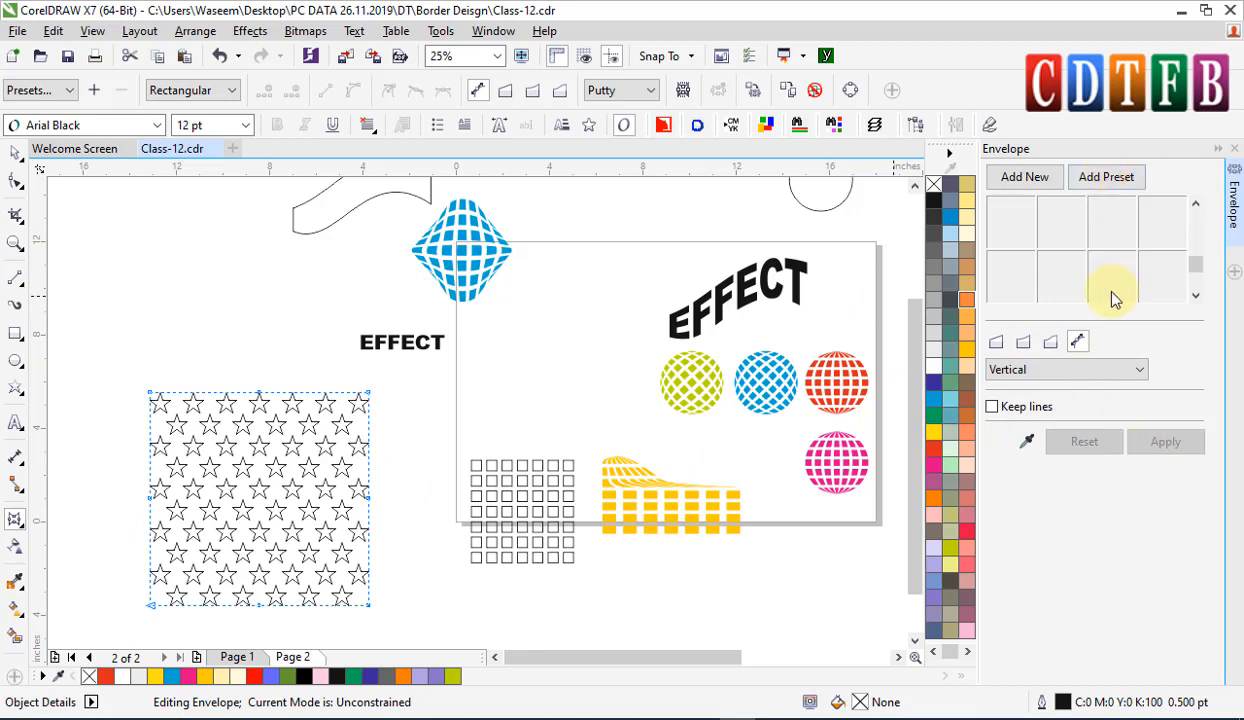
left_click(1127, 190)
left_click(1080, 233)
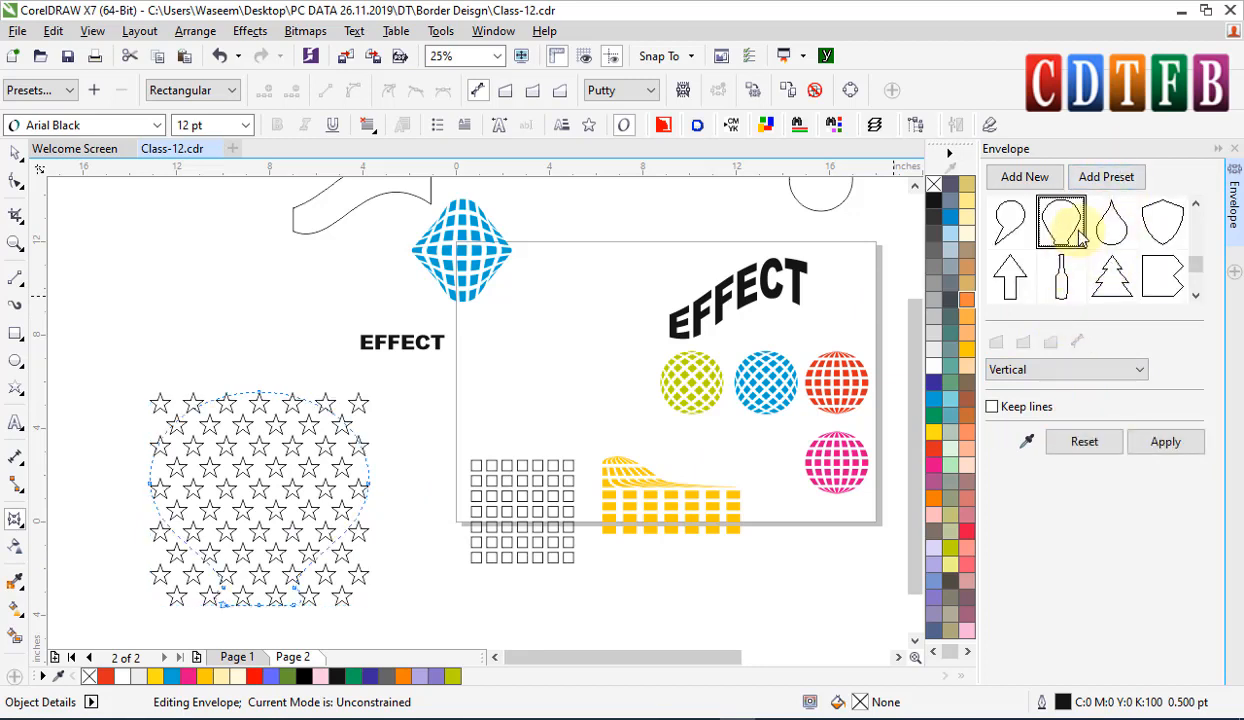
left_click(1172, 443)
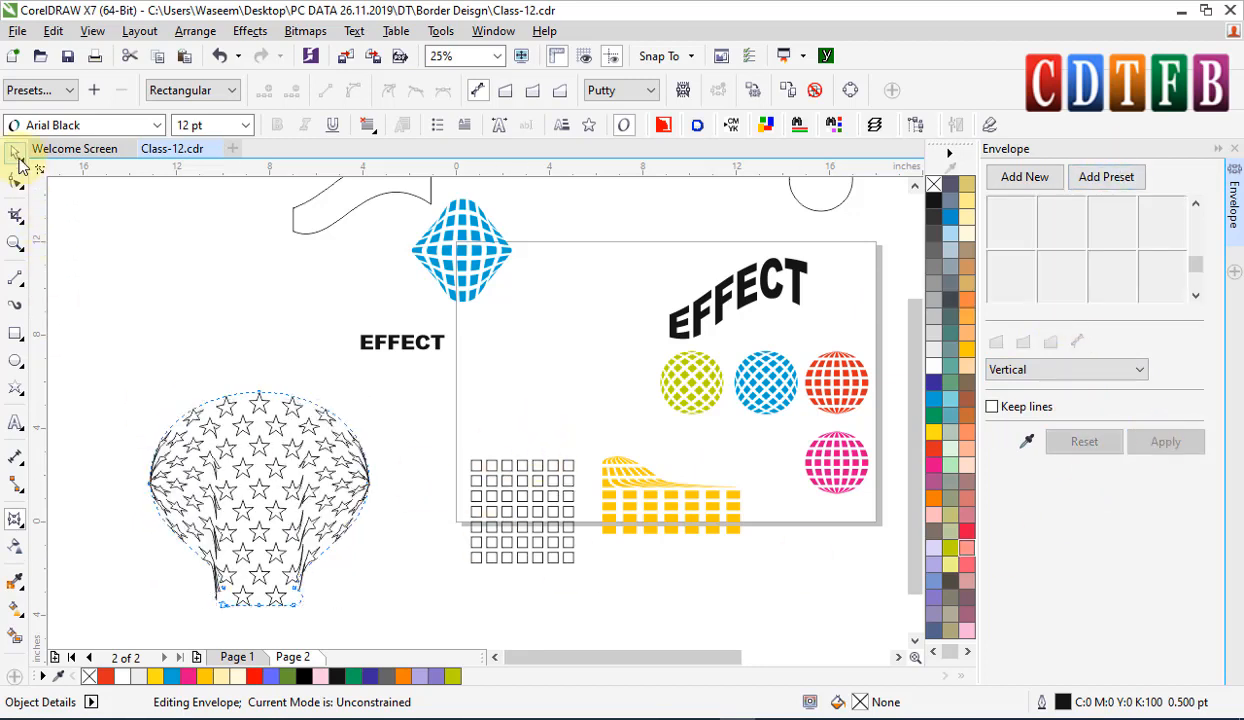
left_click(16, 154)
left_click(397, 417)
left_click(288, 527)
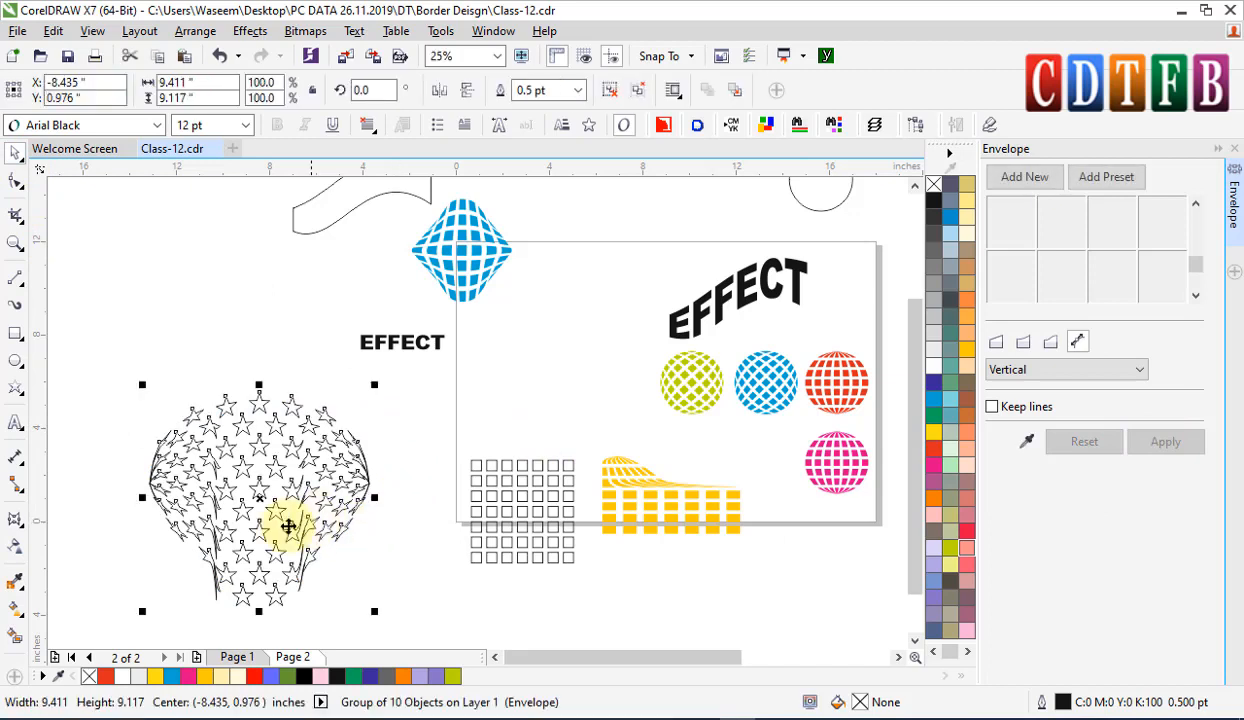
key("ctrl+z")
- Close the envelope settings and deselect the star pattern
scroll(512, 390, "down", 1)
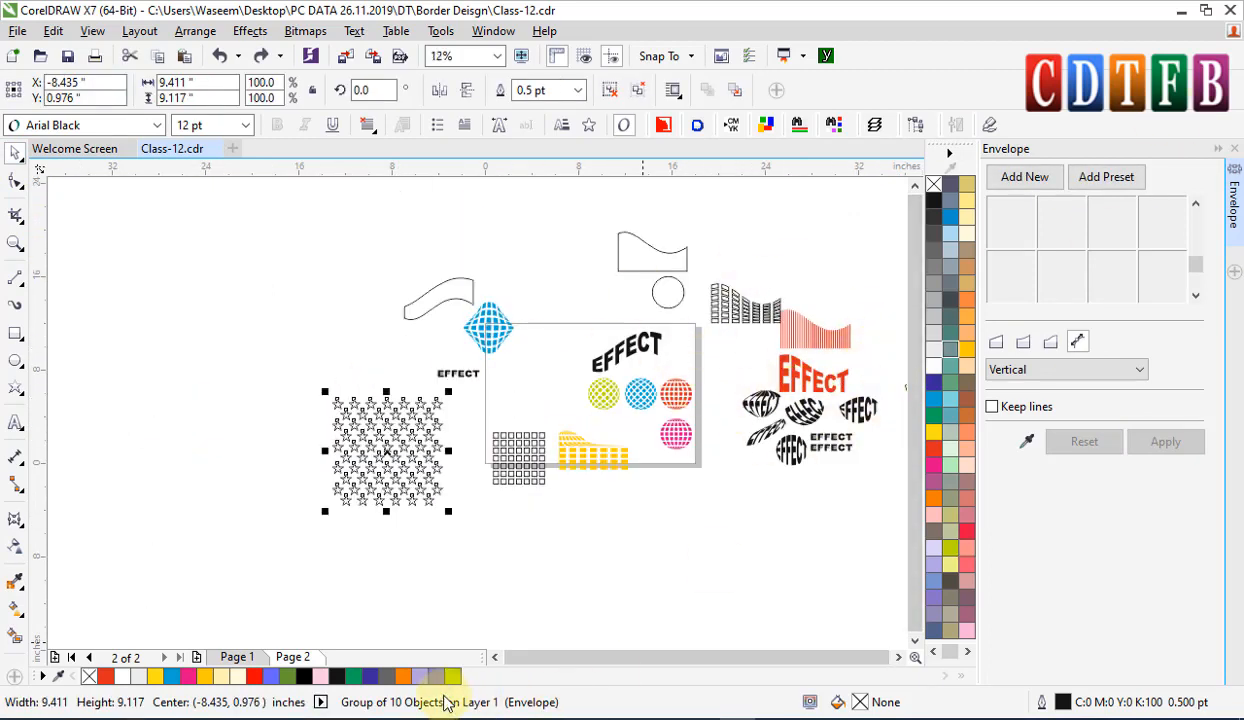
left_click(16, 528)
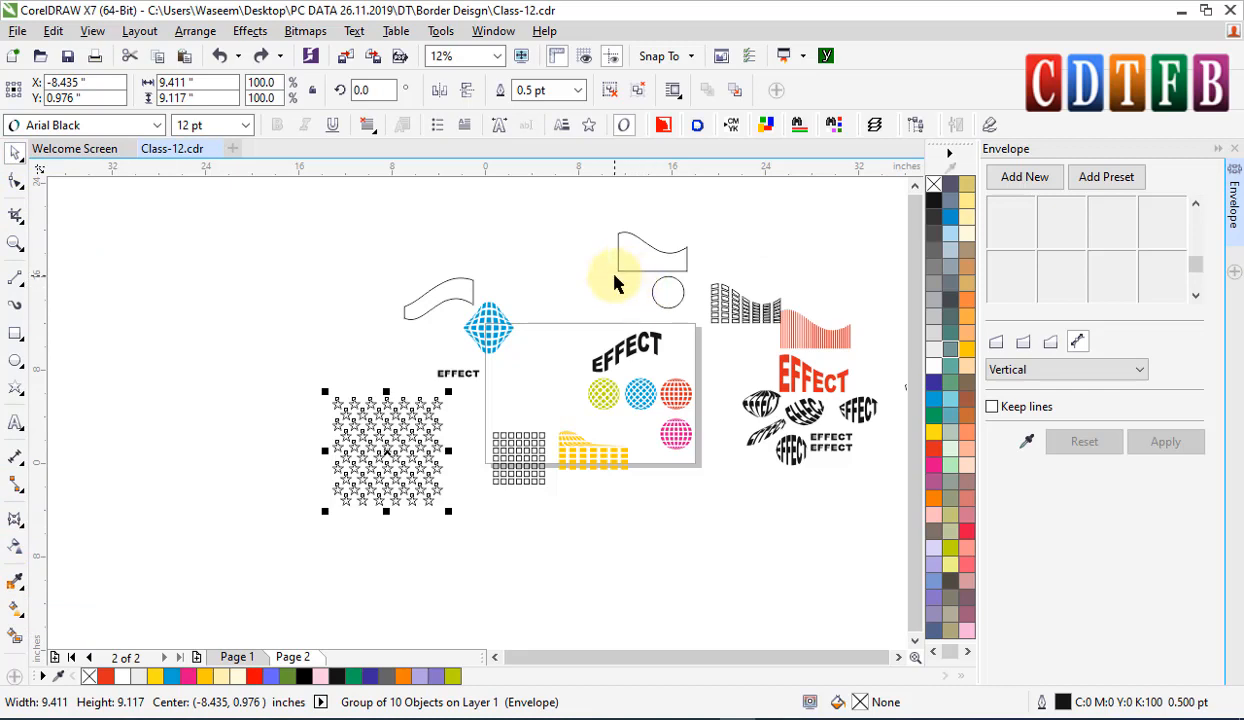
left_click(1236, 150)
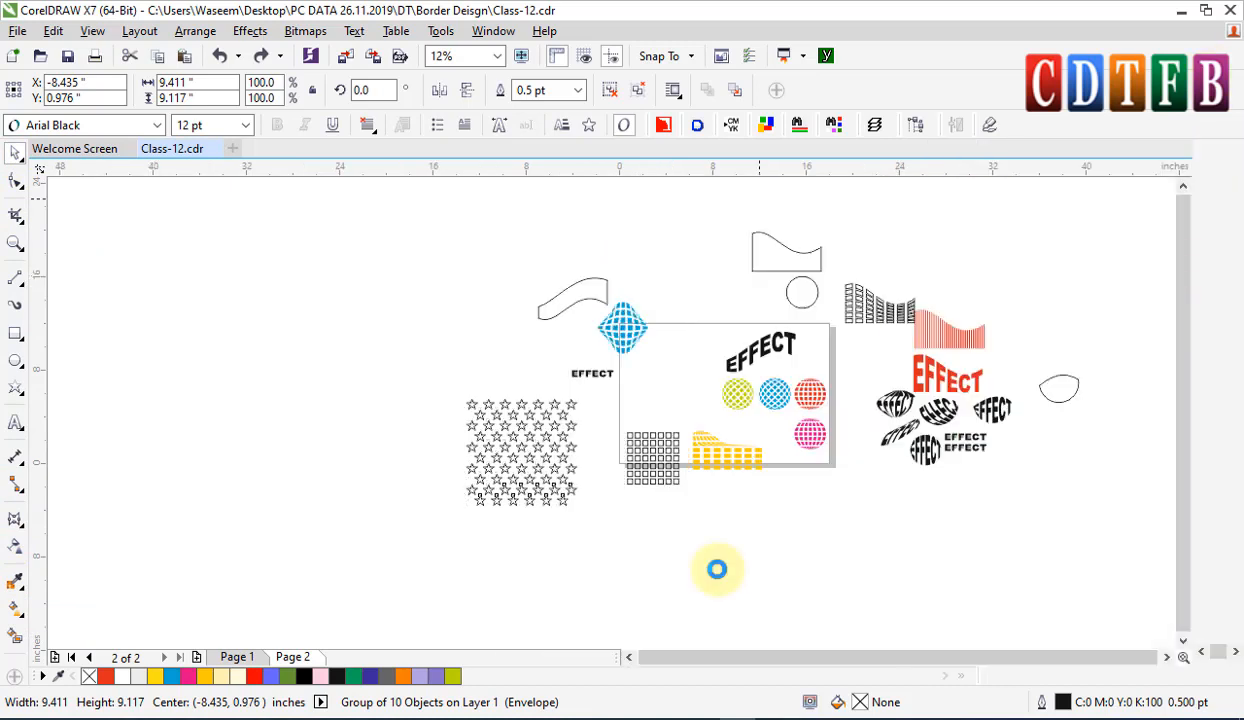
left_click(806, 440)
scroll(830, 463, "up", 1)
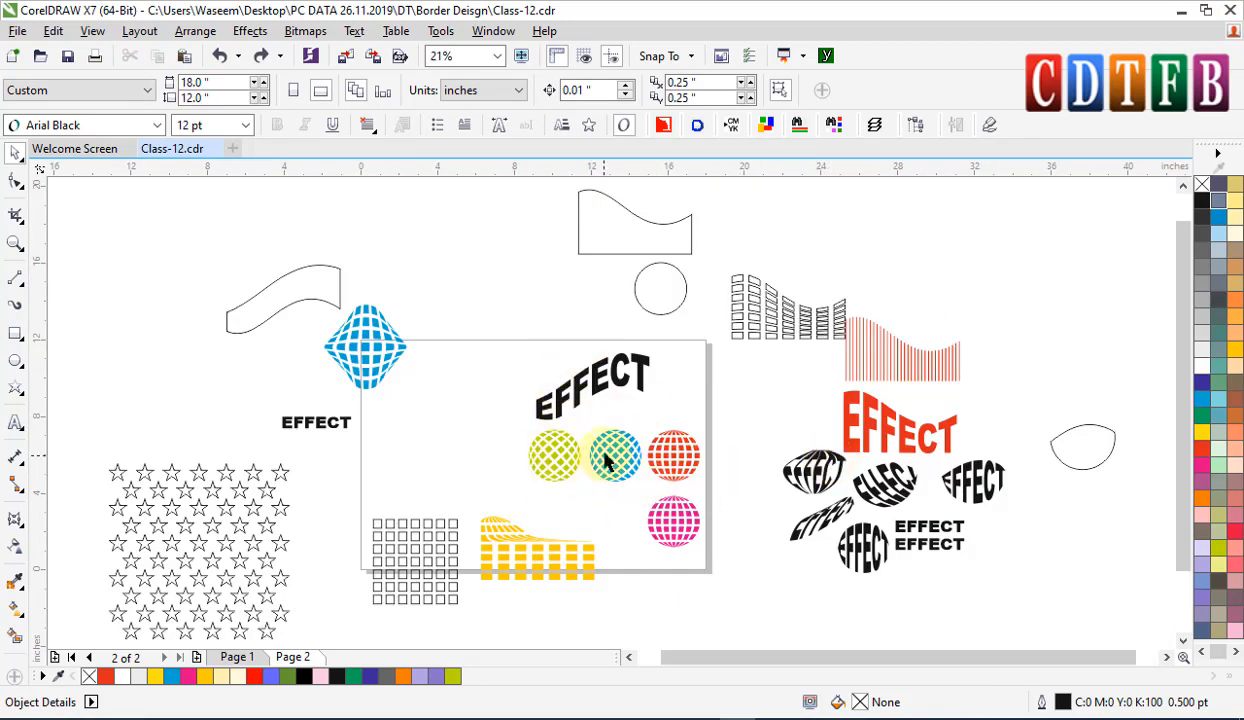
- Draw a circle about 3.45 inches in diameter and apply it to the star pattern as a Vertical envelope
left_click(16, 360)
left_click_drag(412, 405, 479, 471)
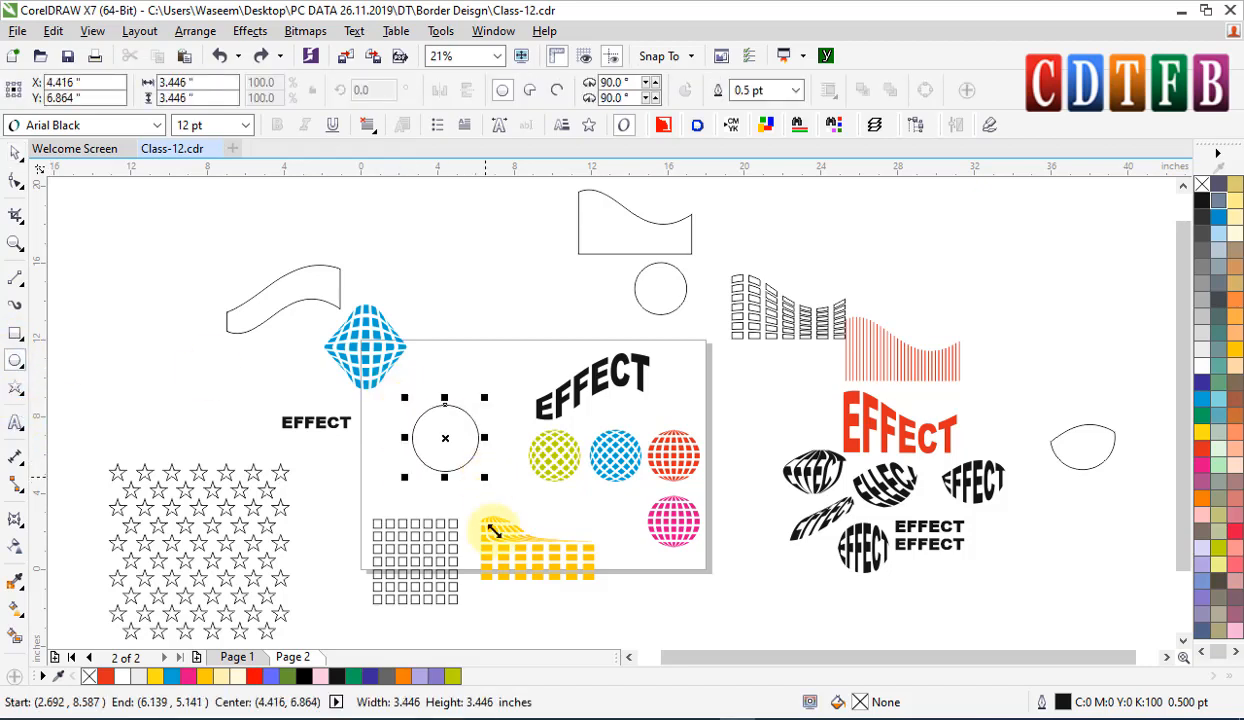
left_click(286, 508)
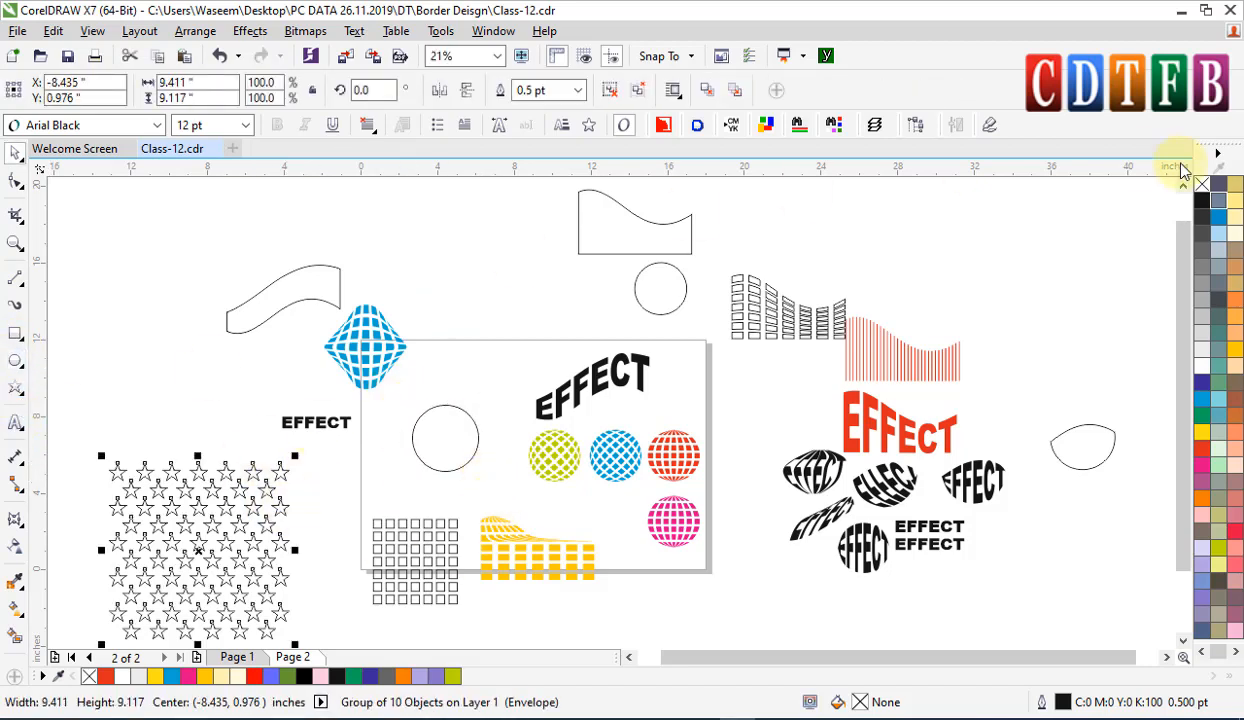
key("ctrl+F7")
left_click(1071, 371)
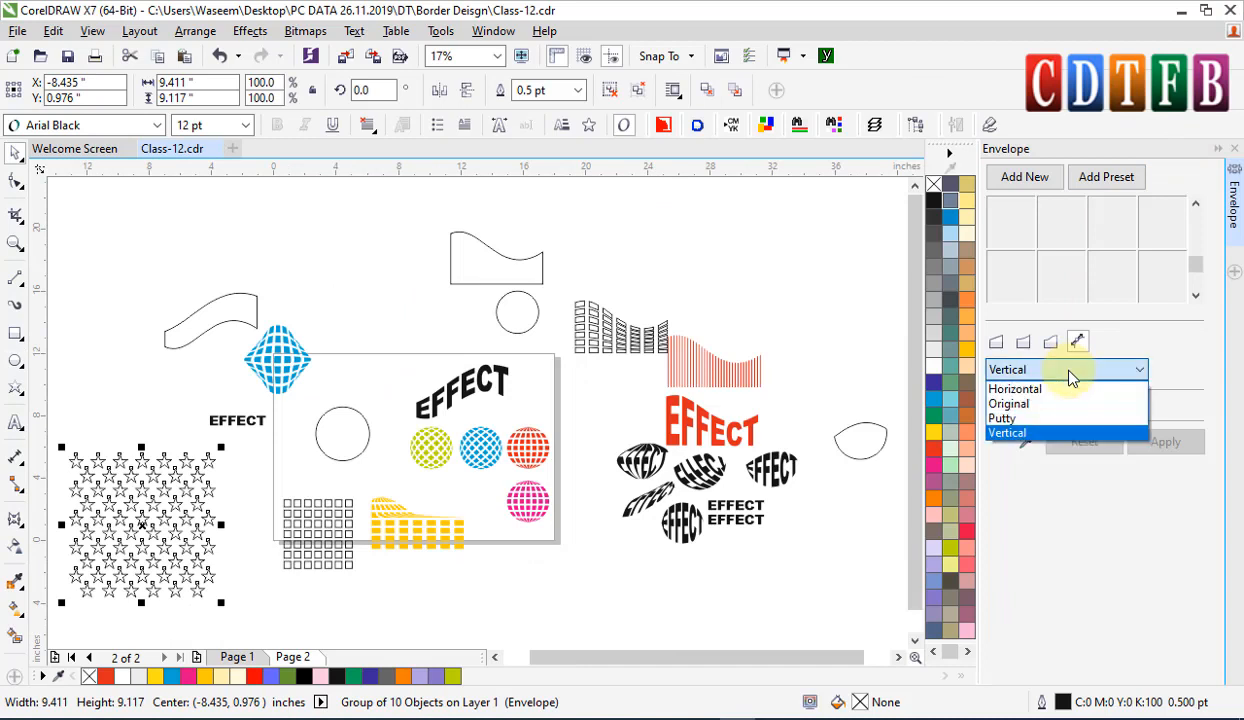
left_click(1003, 433)
left_click(1026, 441)
left_click(342, 433)
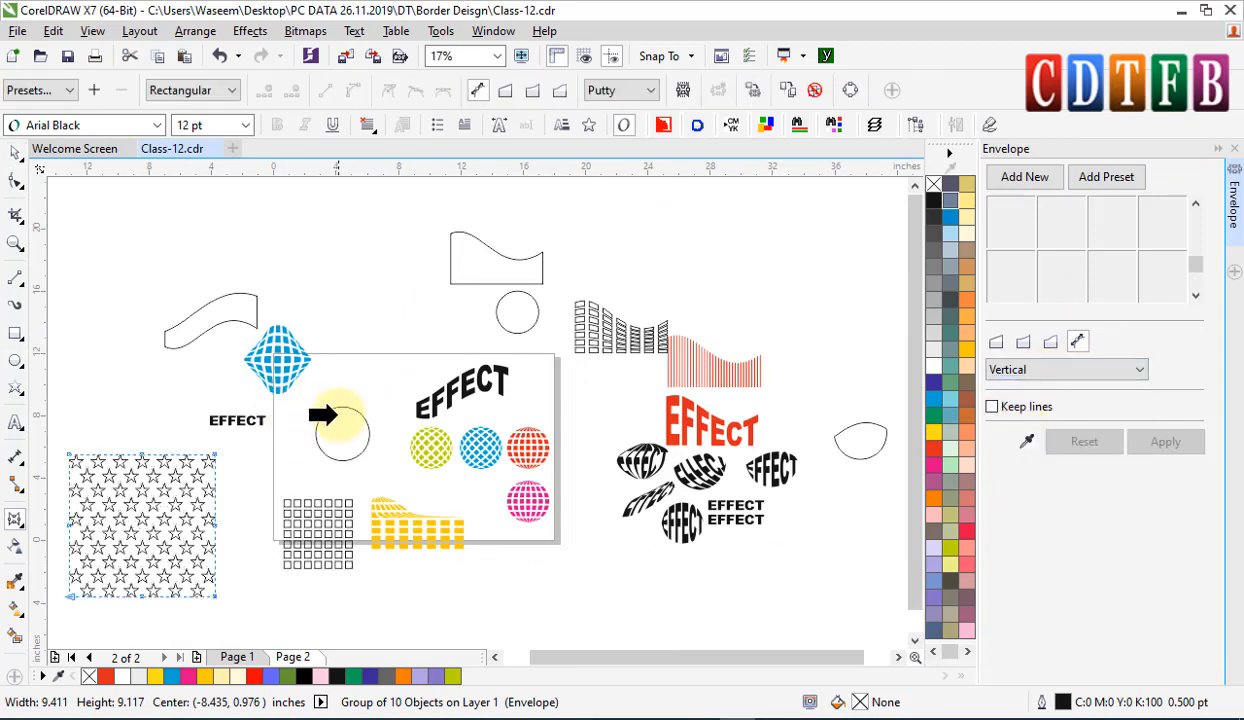
left_click(1163, 442)
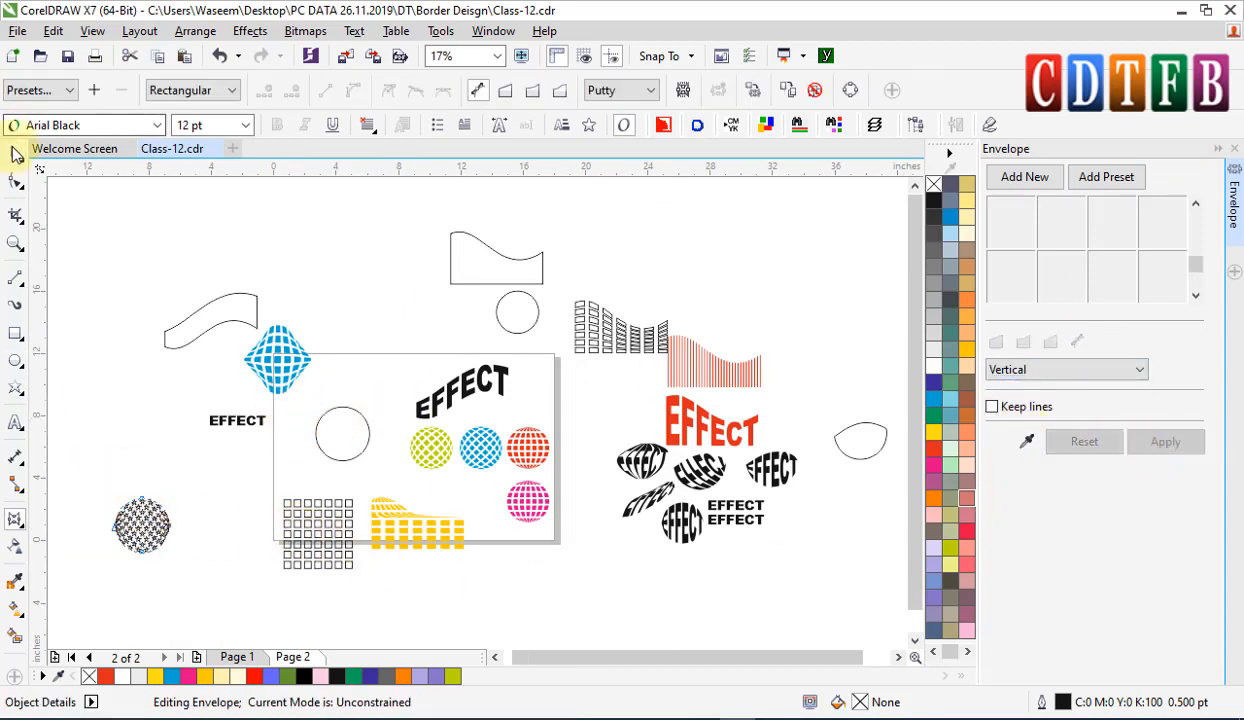
- Move the star sphere onto the page beside the circle and give it a cyan fill with no outline
left_click_drag(140, 522, 385, 398)
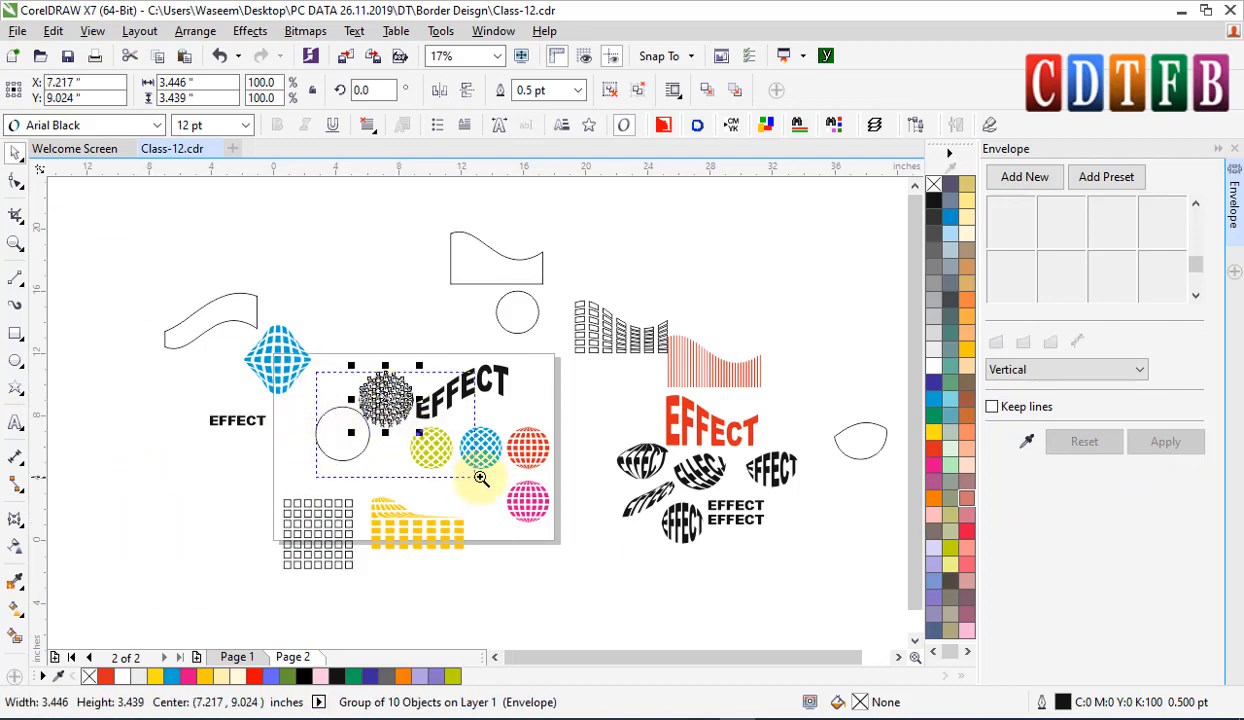
left_click_drag(481, 479, 481, 479)
left_click(467, 343)
left_click(476, 316)
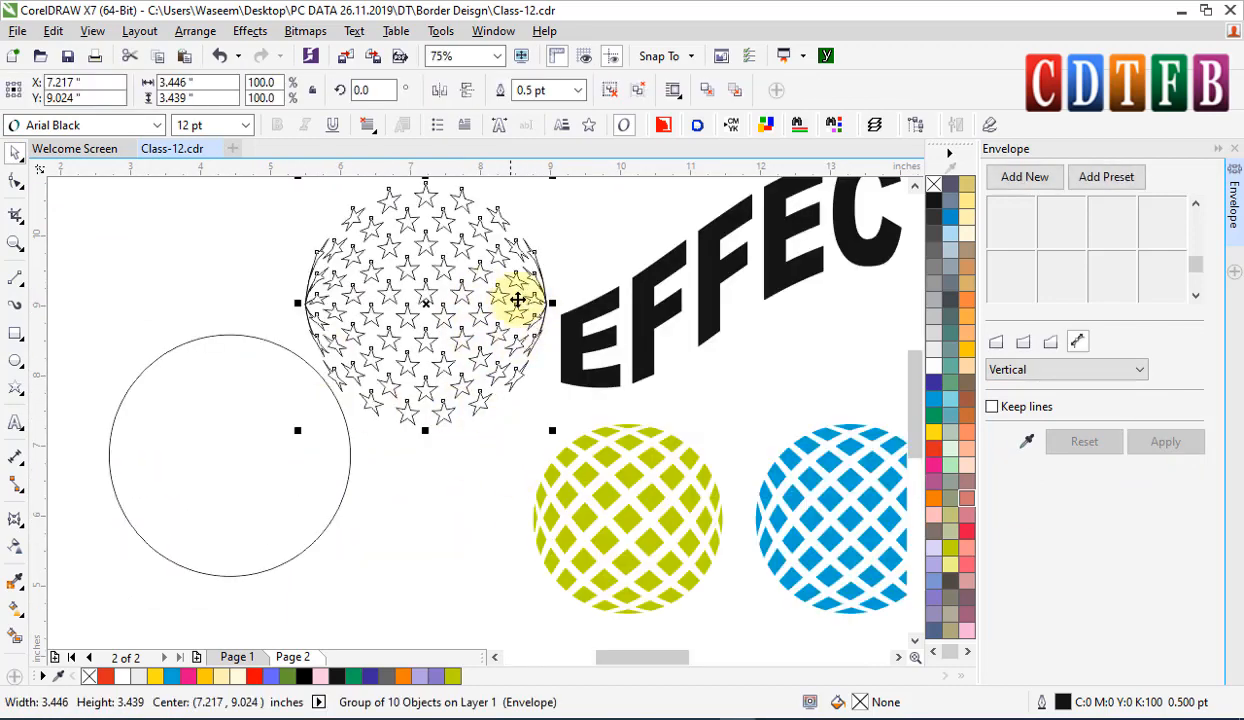
left_click(938, 412)
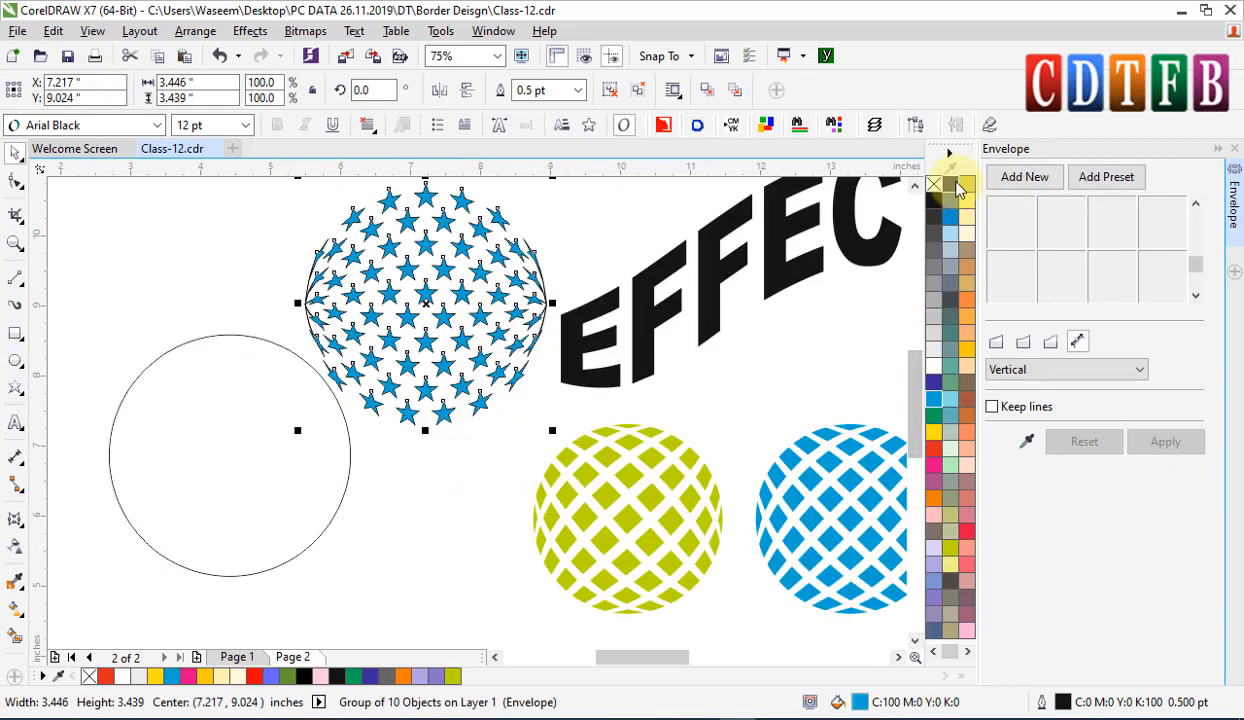
right_click(933, 183)
scroll(330, 455, "down", 2)
left_click(410, 457)
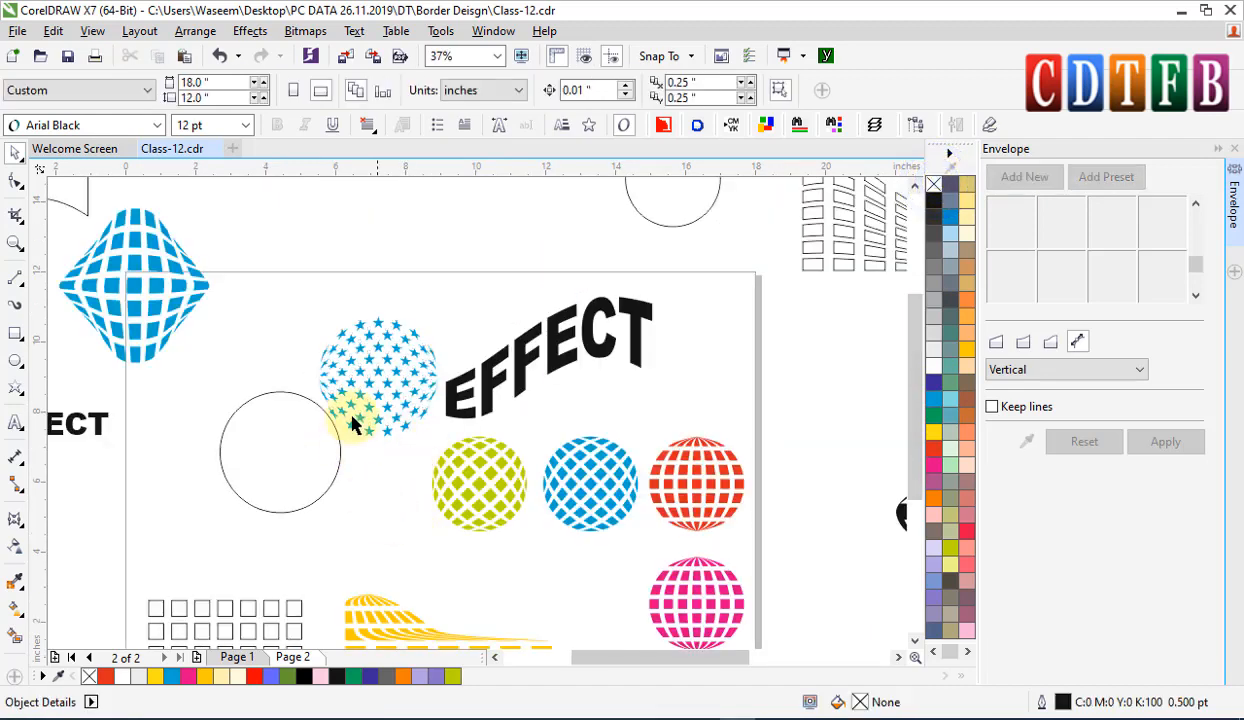
- Move the slanted EFFECT text and the plain circle away from the star sphere, and close the envelope settings
left_click(361, 383)
scroll(350, 265, "up", 2)
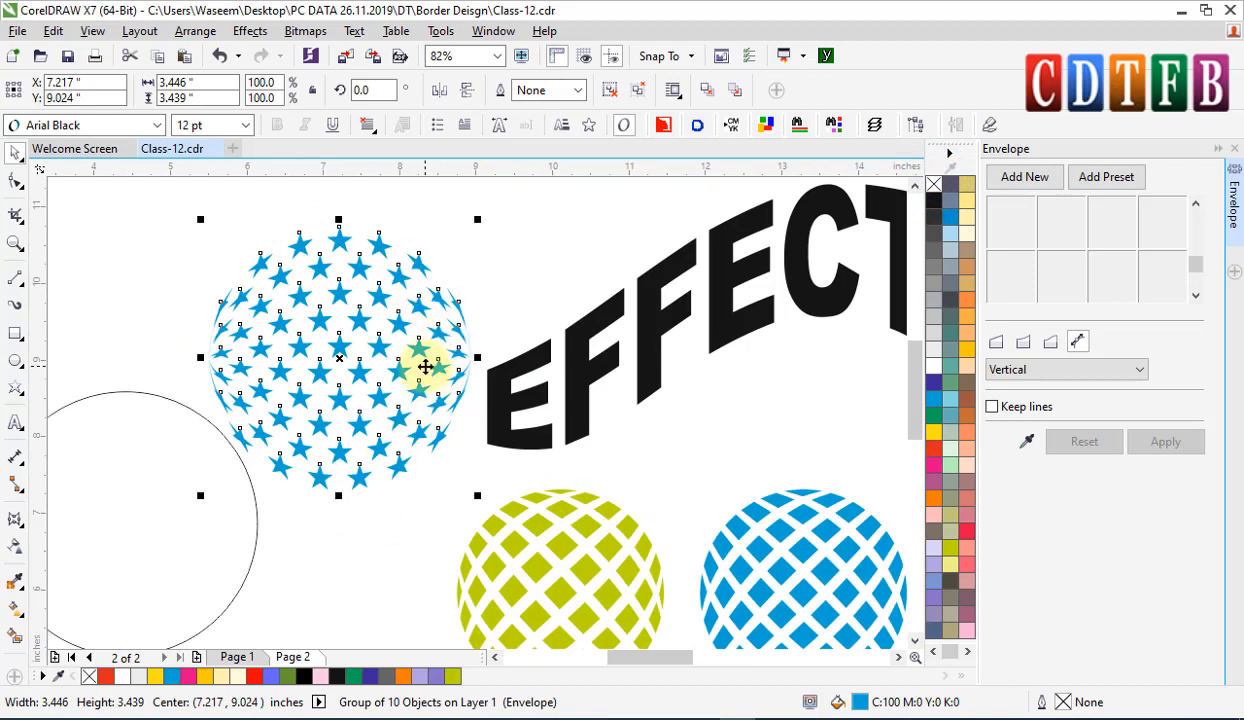
scroll(425, 367, "down", 2)
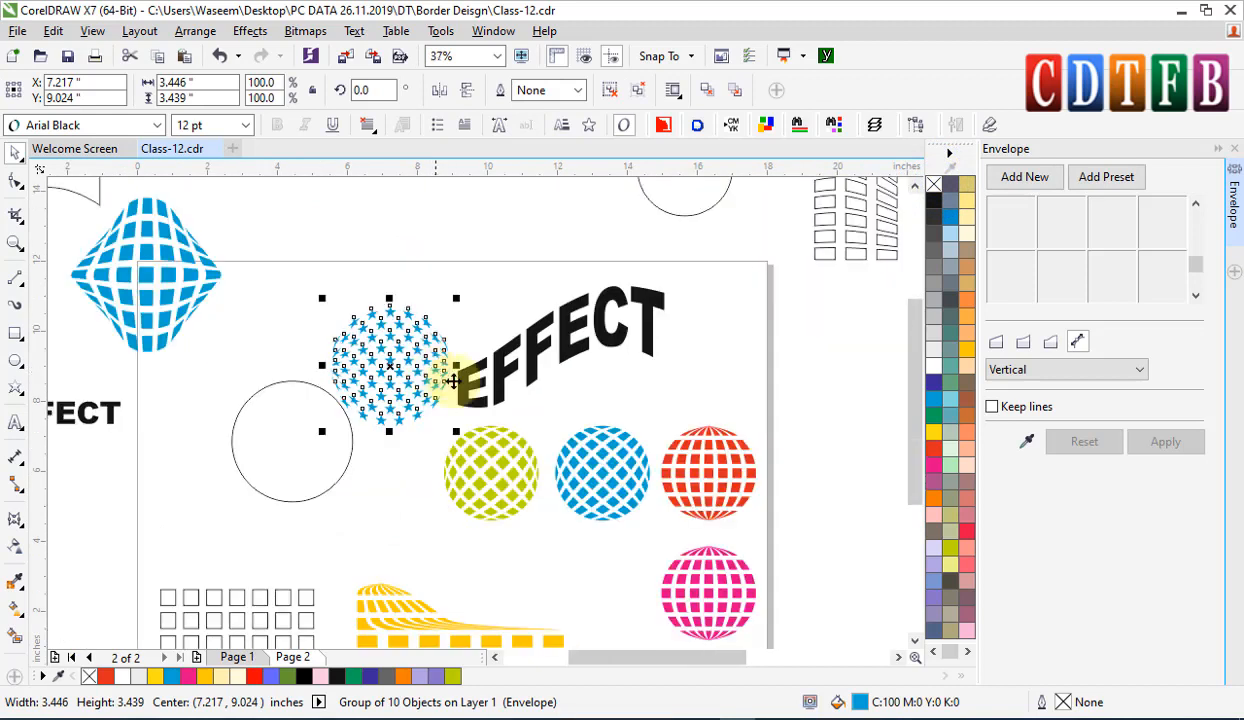
left_click_drag(510, 383, 610, 369)
left_click_drag(328, 434, 305, 448)
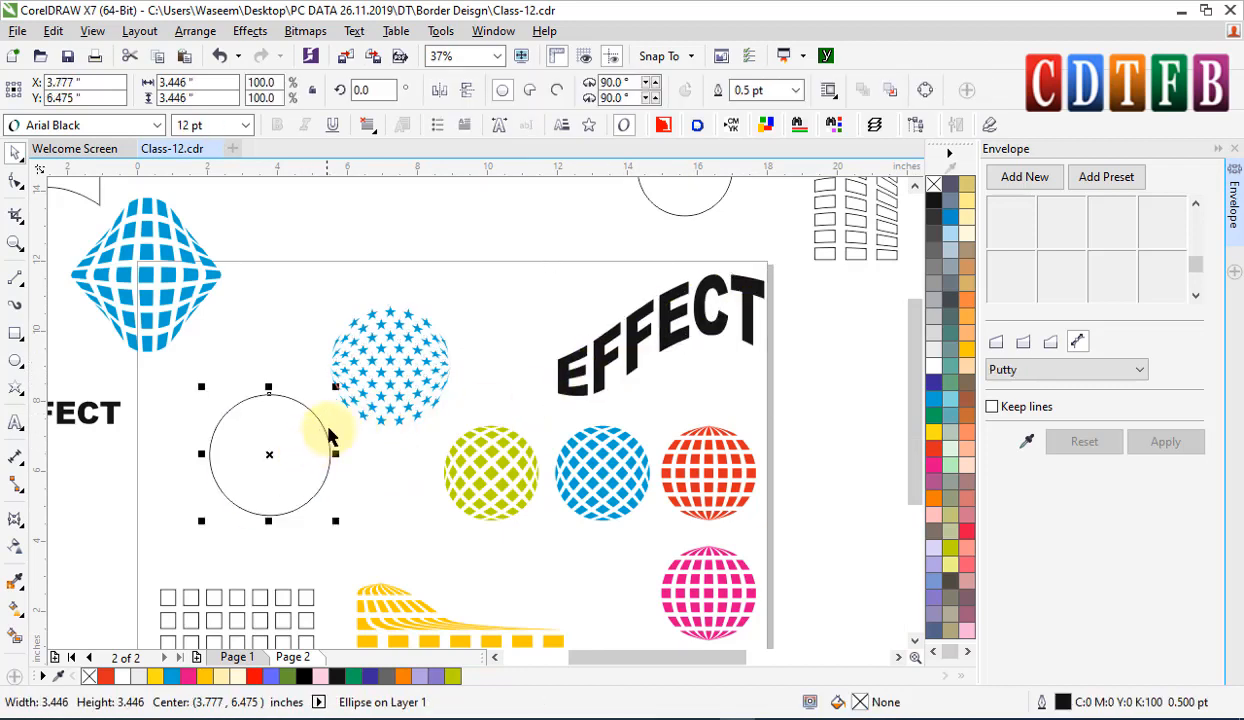
left_click(1236, 149)
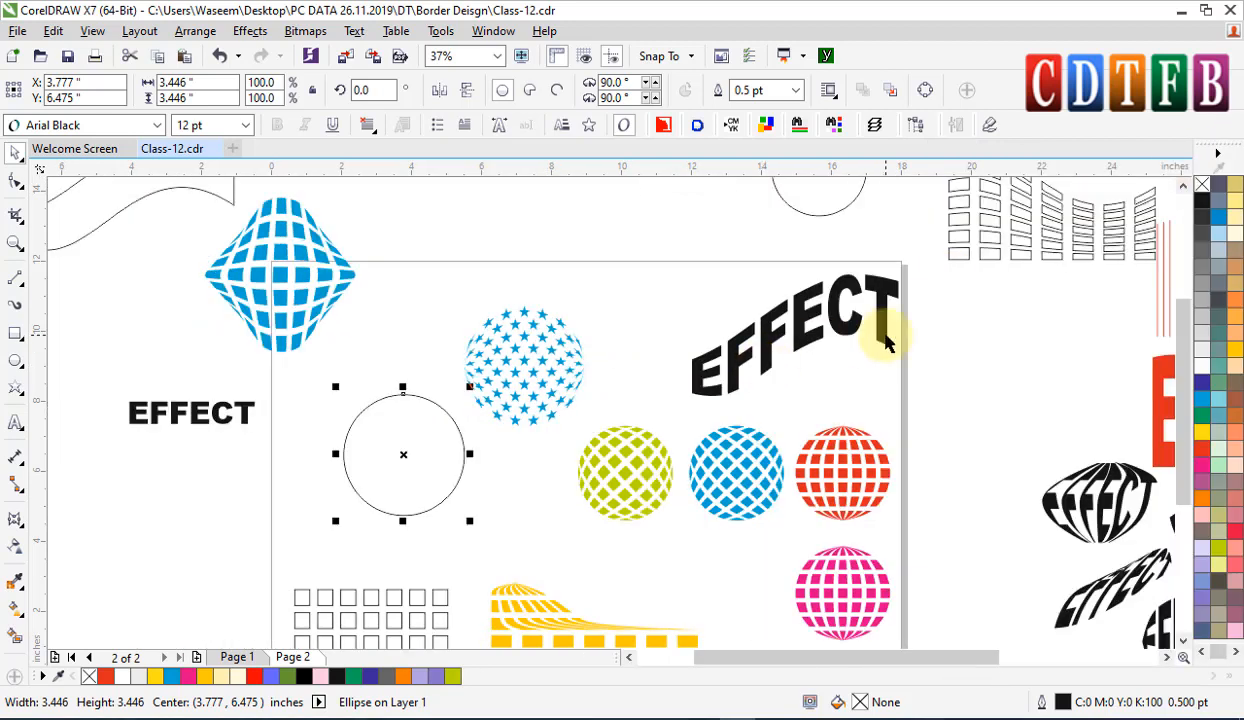